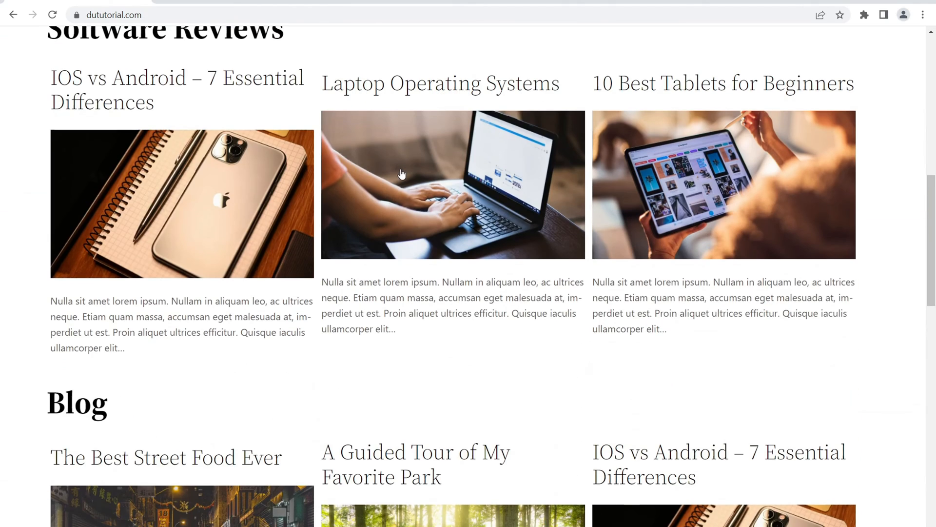
# Look through the homepage's Software Reviews and Blog sections and return to its header
pyautogui.scroll(4, 259, 187)
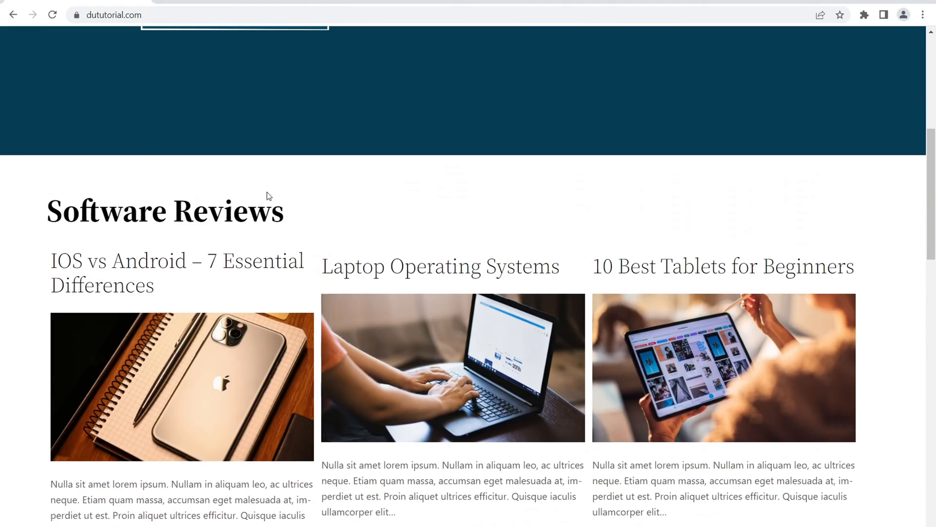
pyautogui.moveTo(317, 220); pyautogui.dragTo(109, 214)
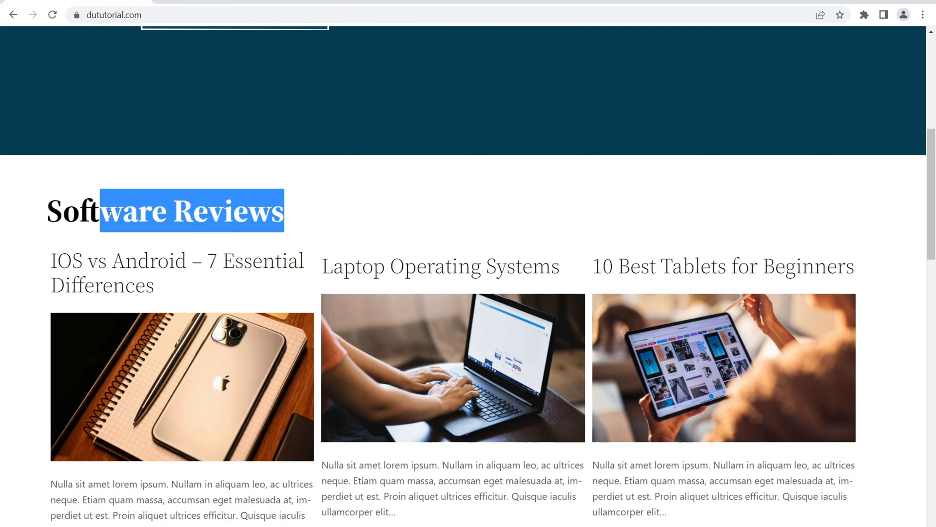
pyautogui.scroll(-3, 287, 226)
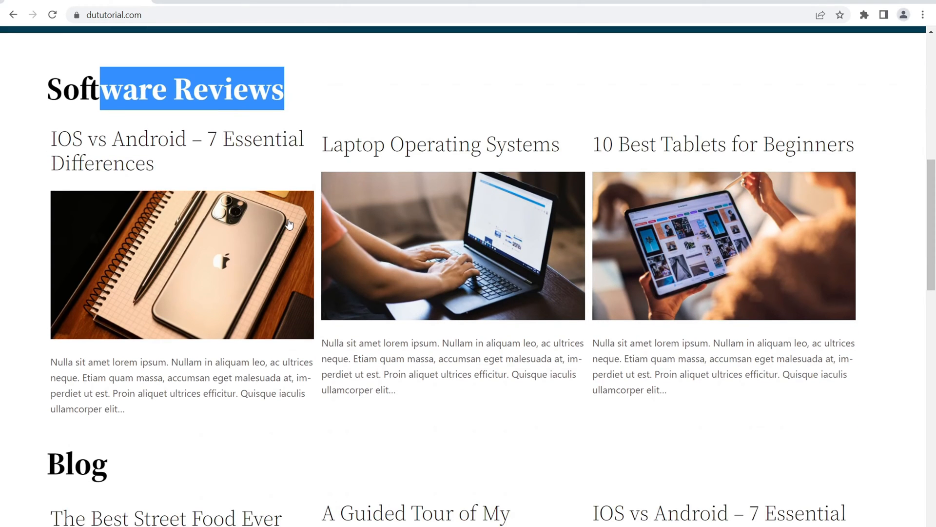
pyautogui.scroll(-6, 359, 271)
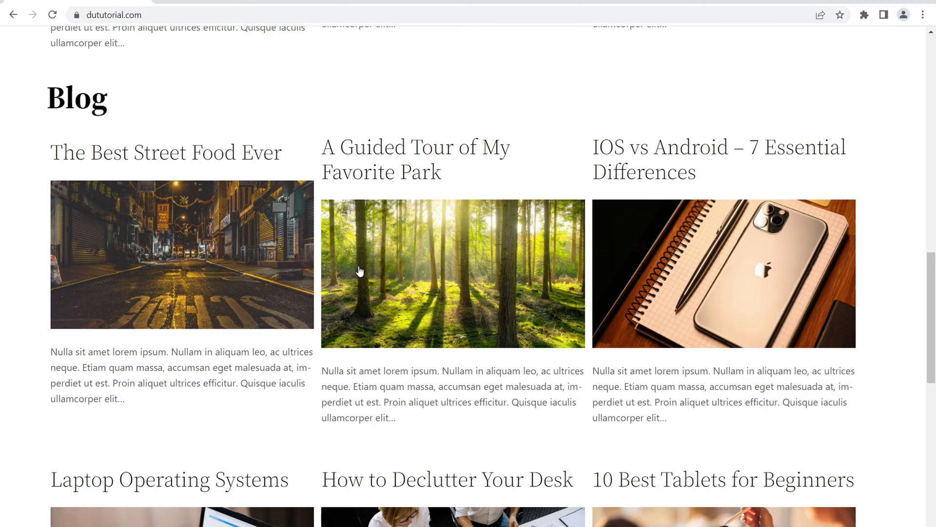
pyautogui.scroll(-5, 359, 271)
pyautogui.scroll(15, 364, 260)
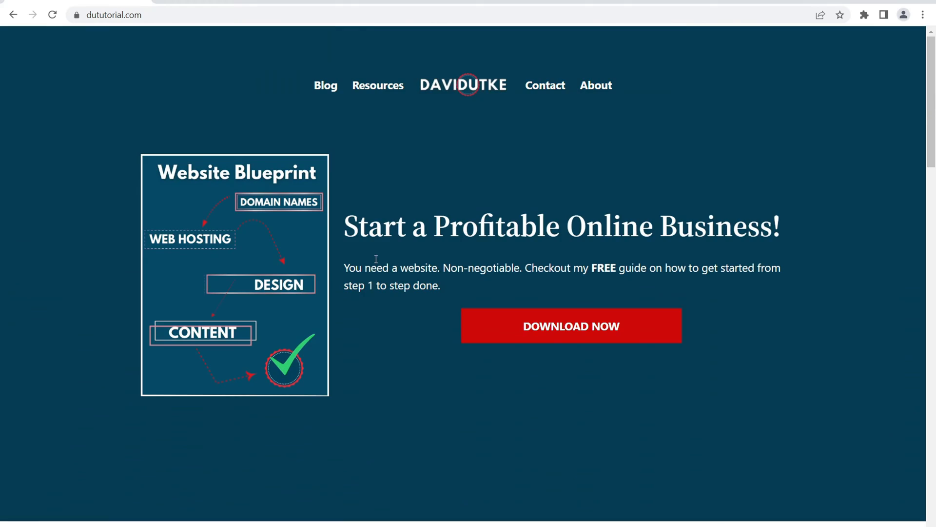
# Open the site's About, Contact and Blog pages in separate browser tabs
pyautogui.rightClick(602, 91)
pyautogui.press('Escape')
pyautogui.rightClick(555, 87)
pyautogui.press('Escape')
pyautogui.rightClick(323, 83)
pyautogui.press('Escape')
pyautogui.click(325, 86)
pyautogui.click(542, 86)
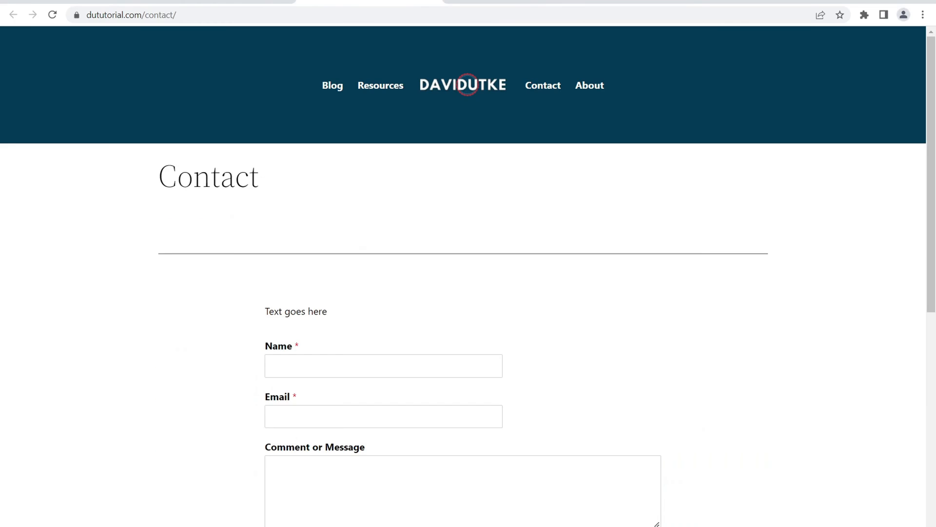
# Examine the form on the Contact page and the About Me section on the About page
pyautogui.scroll(-3, 390, 314)
pyautogui.hotkey('ctrl', 'shift', 'Tab')
pyautogui.scroll(-5, 349, 182)
pyautogui.scroll(1, 353, 173)
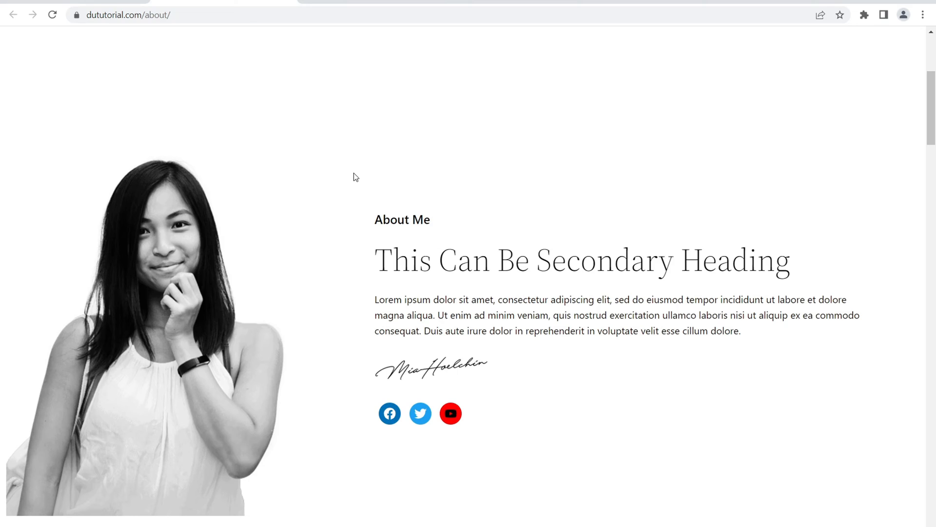
# Return to the site's homepage and view the footer with its Company and Info links
pyautogui.hotkey('ctrl', 'shift', 'Tab')
pyautogui.moveTo(932, 102); pyautogui.dragTo(932, 470)
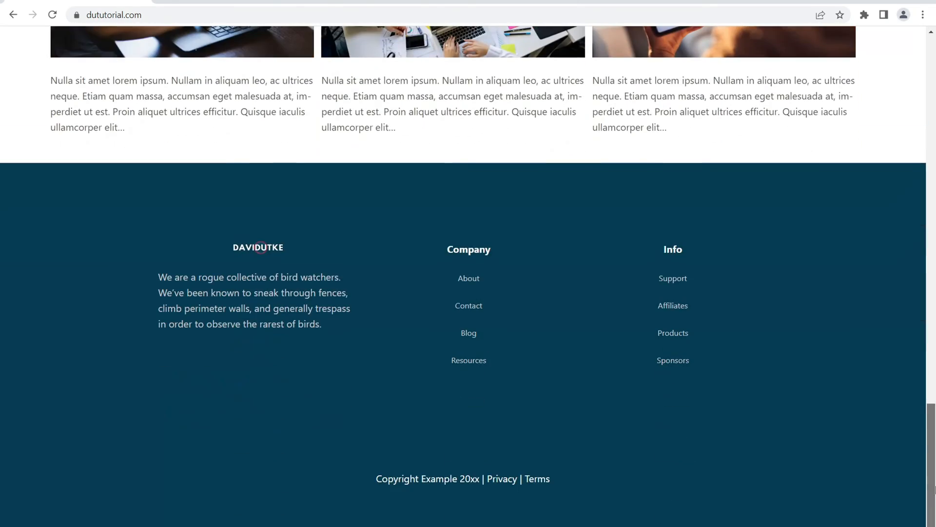
pyautogui.press('Home')
# Inspect the homepage in the responsive mobile preview and look through its mobile layout
pyautogui.rightClick(738, 180)
pyautogui.click(759, 377)
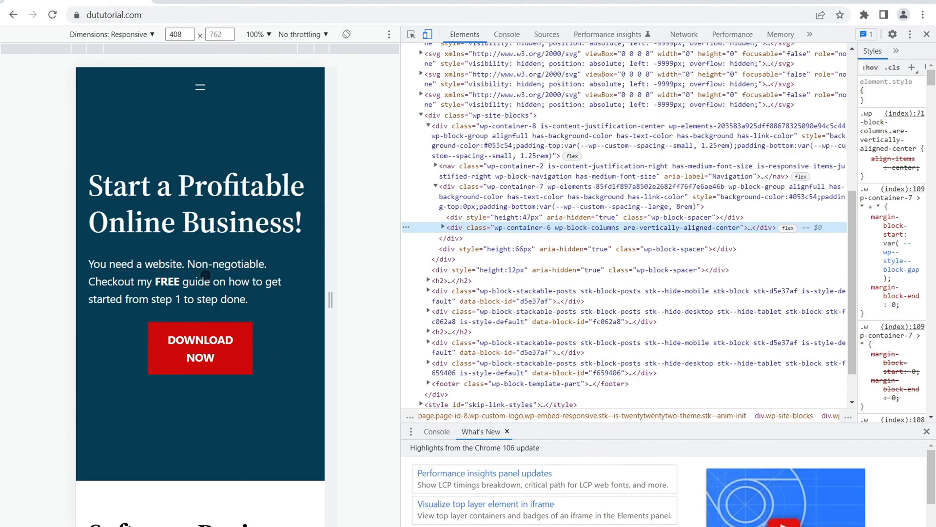
pyautogui.scroll(-5, 240, 233)
pyautogui.scroll(-9, 240, 234)
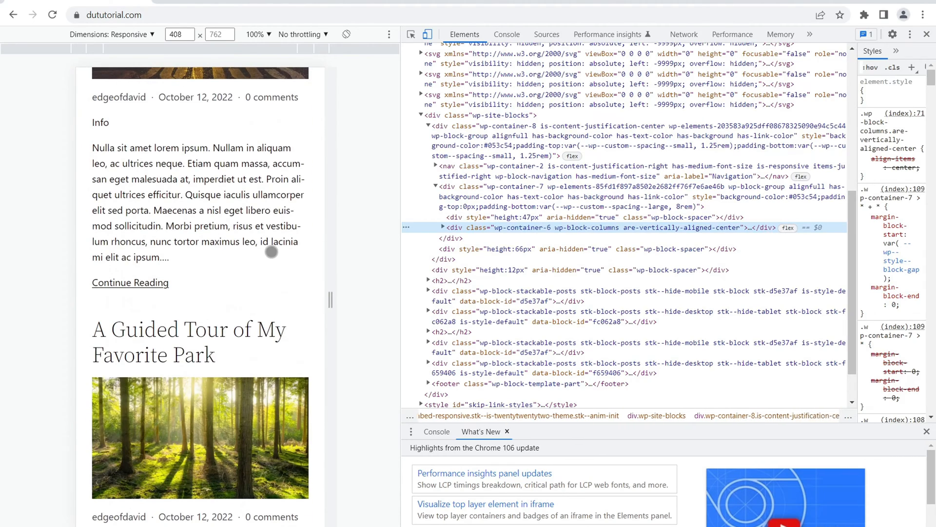
pyautogui.scroll(1, 268, 251)
pyautogui.scroll(14, 268, 250)
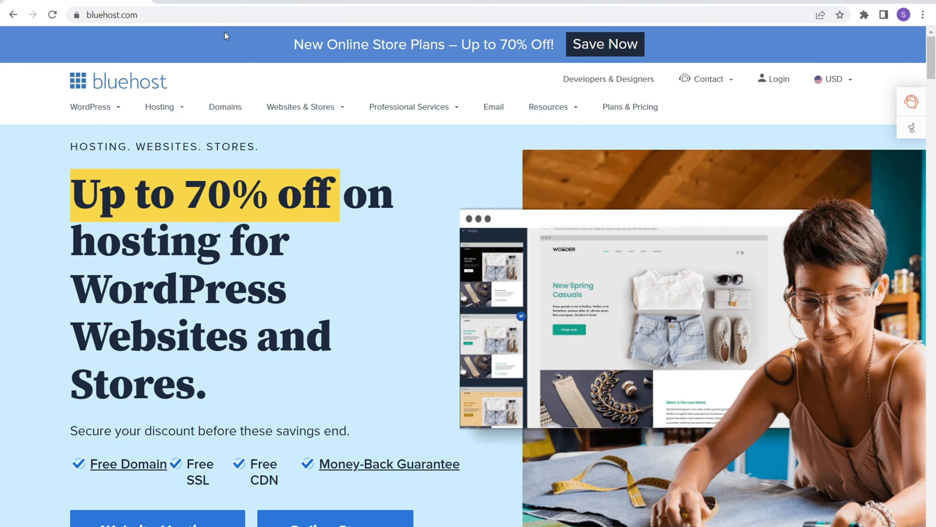
# Find the Bluehost entry on the WordPress.org hosting page and open Bluehost's website
pyautogui.click(224, 4)
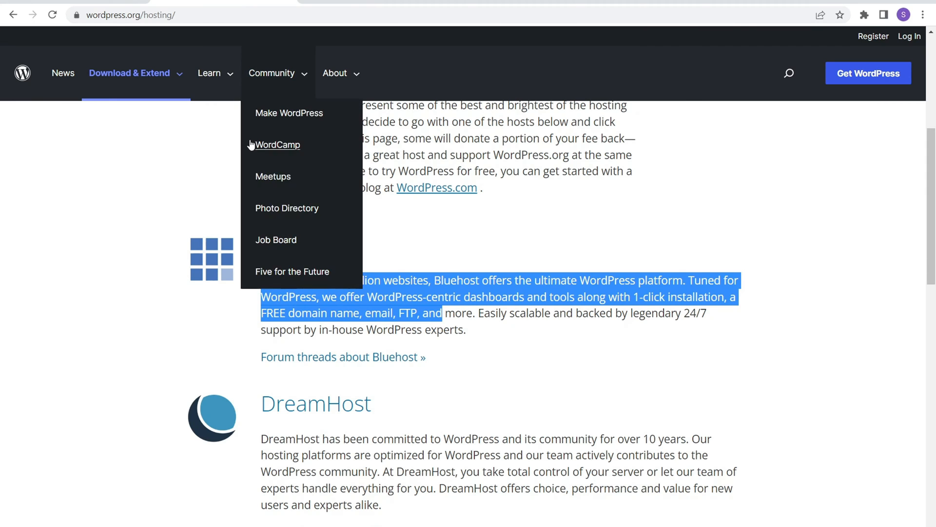
pyautogui.scroll(6, 171, 166)
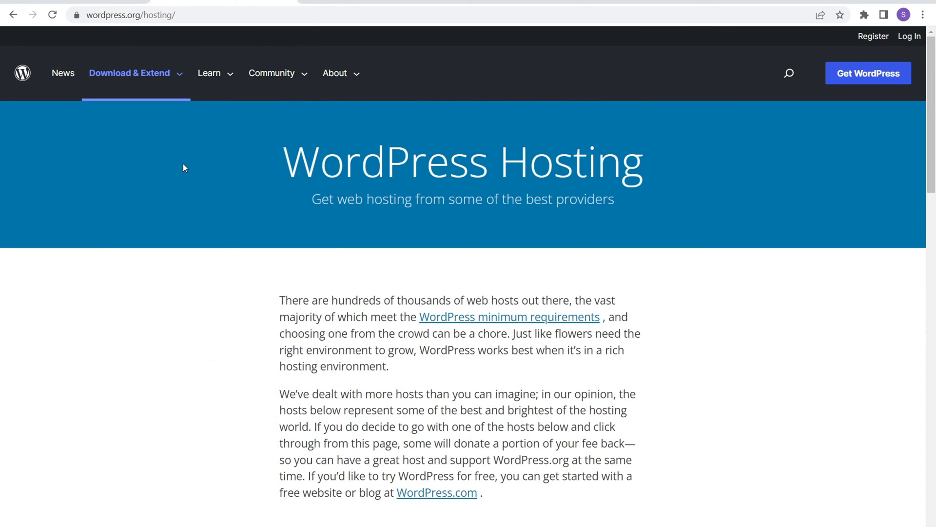
pyautogui.scroll(-5, 196, 157)
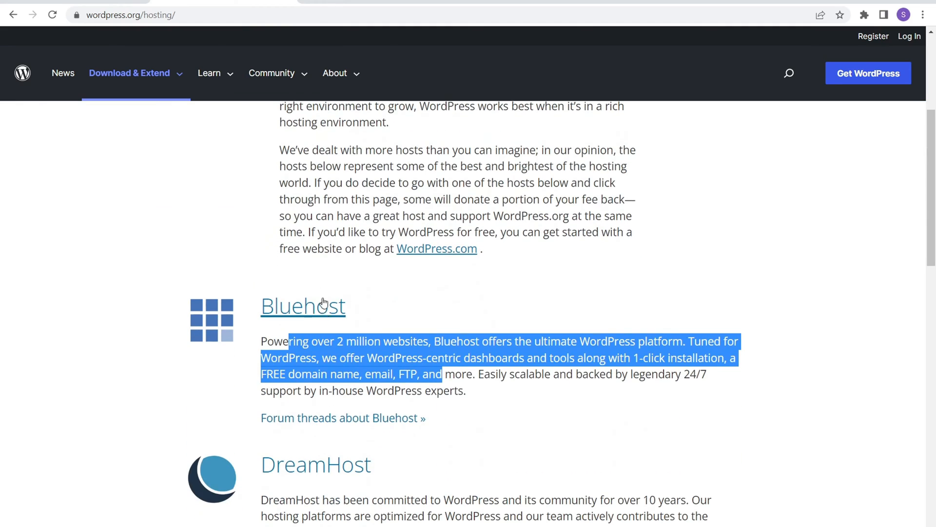
pyautogui.click(330, 315)
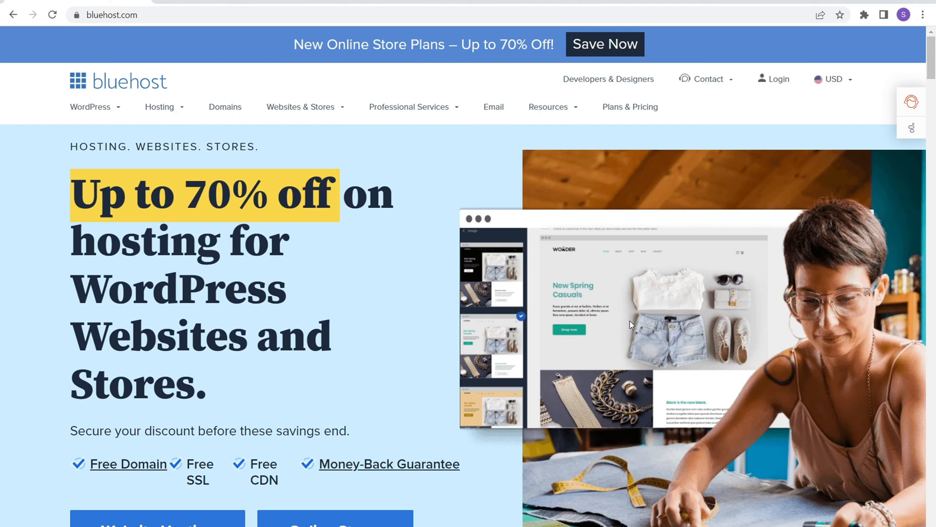
# Open the Website Hosting plans, compare the four tiers and select the Choice Plus plan for 12 months
pyautogui.scroll(-3, 382, 291)
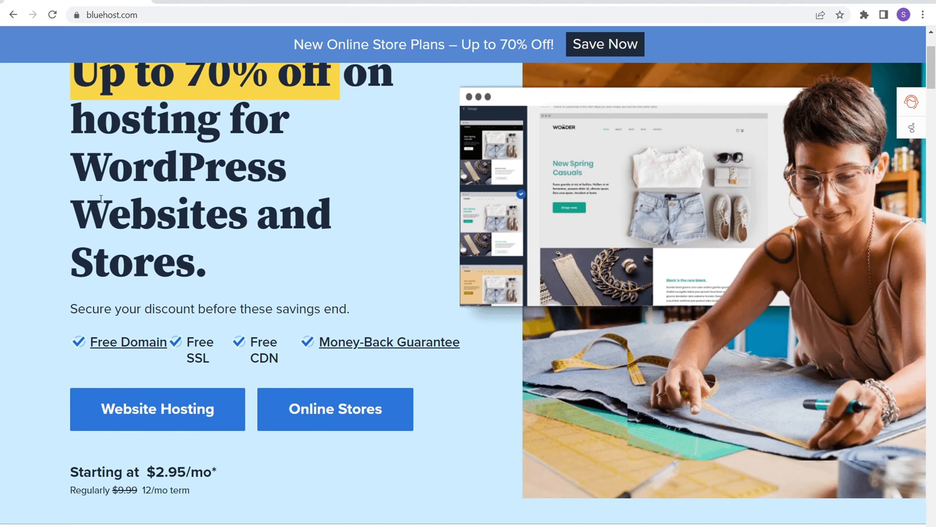
pyautogui.click(142, 406)
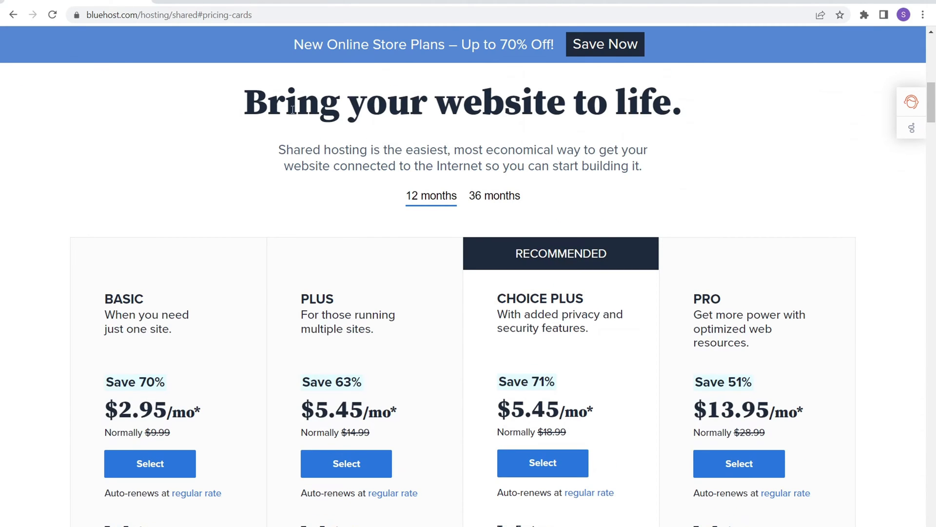
pyautogui.scroll(-2, 291, 110)
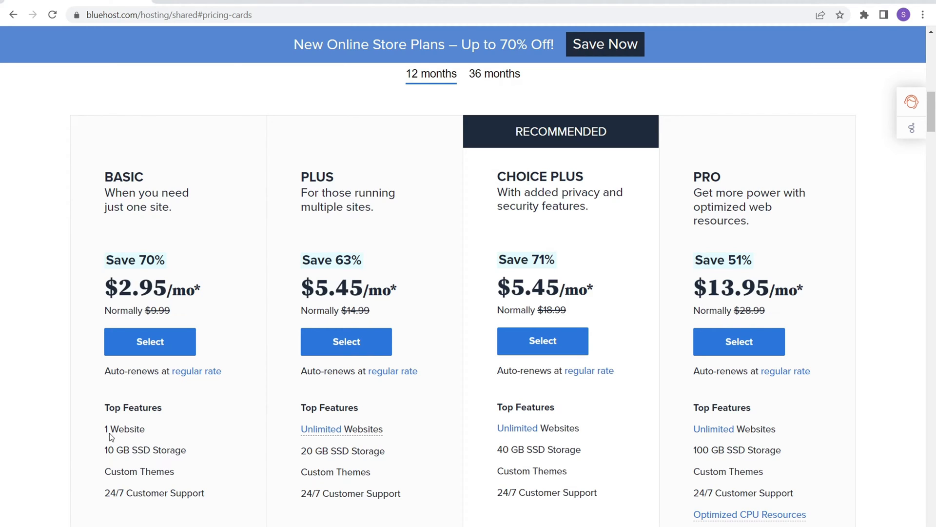
pyautogui.moveTo(101, 432); pyautogui.dragTo(143, 434)
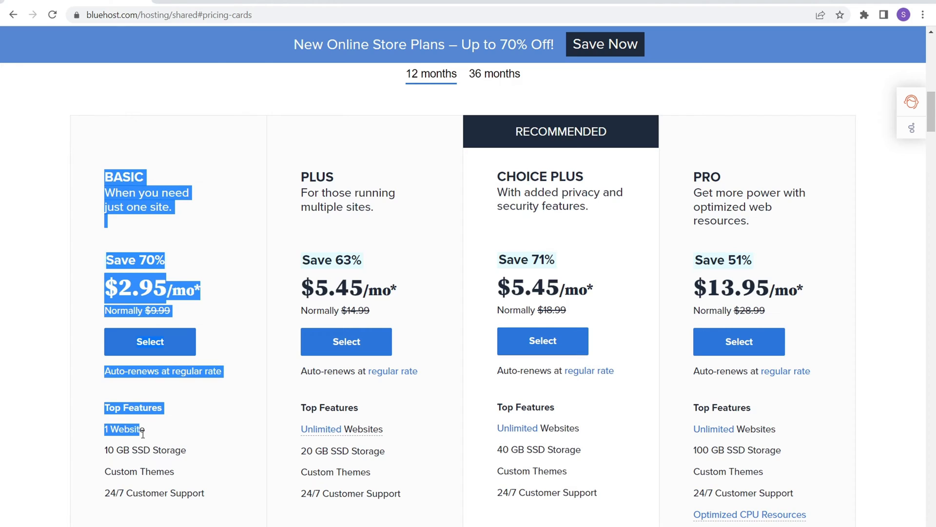
pyautogui.click(346, 195)
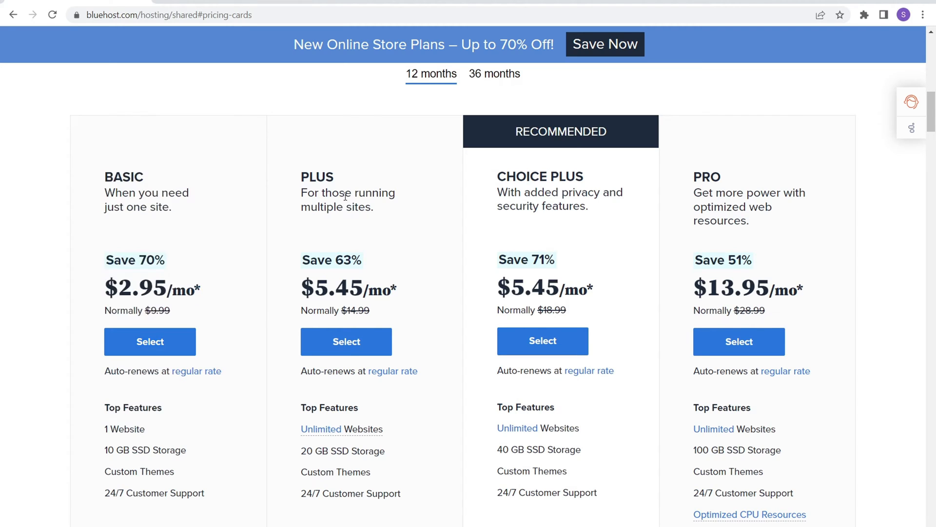
pyautogui.moveTo(335, 180); pyautogui.dragTo(305, 176)
pyautogui.moveTo(508, 180); pyautogui.dragTo(550, 178)
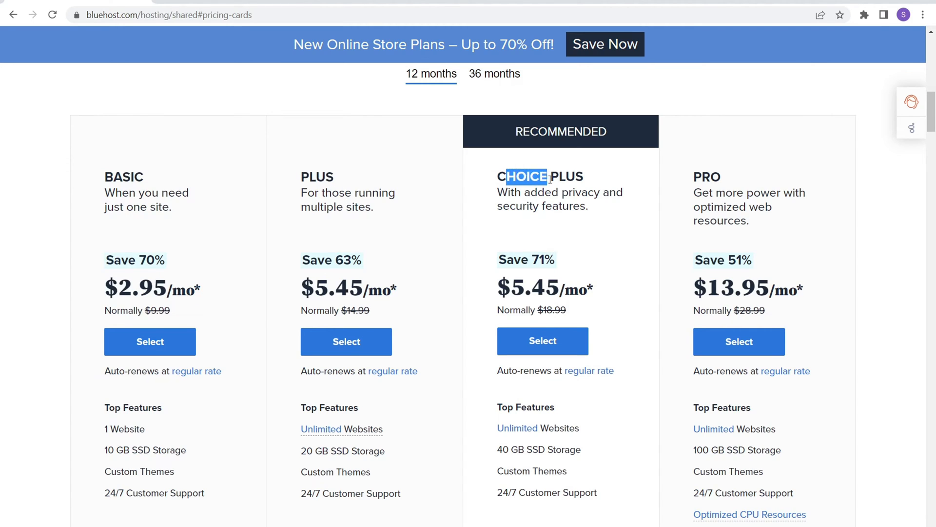
pyautogui.moveTo(689, 180); pyautogui.dragTo(731, 179)
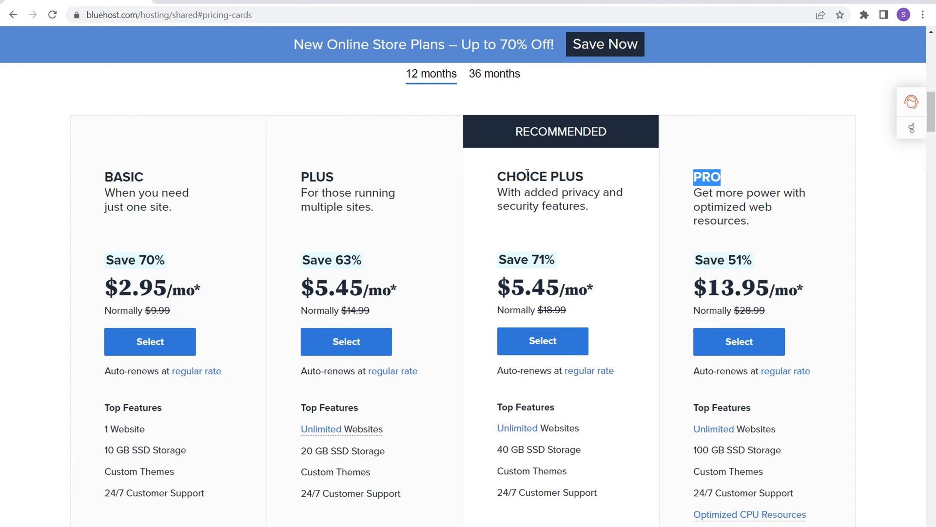
pyautogui.click(517, 336)
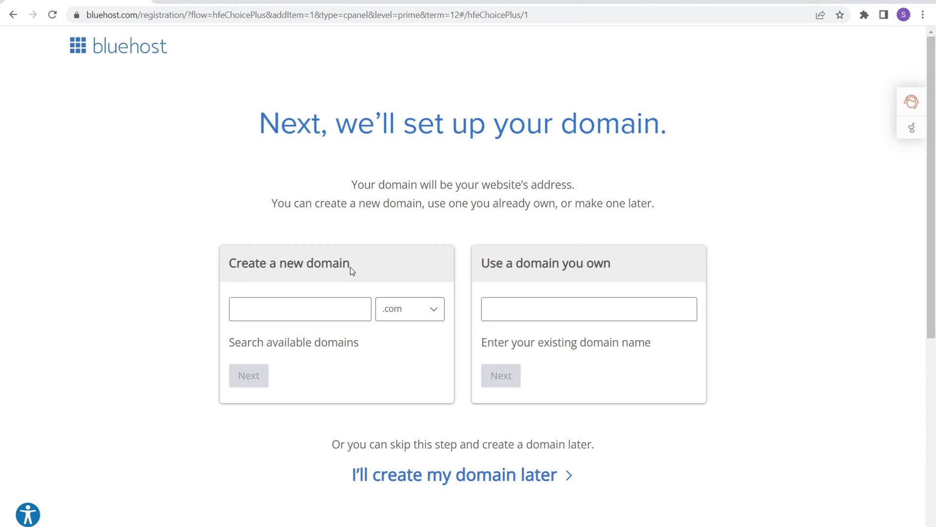
# Enter mysuperamazingwebsite as the new domain name with the .com extension and continue to account creation
pyautogui.moveTo(353, 268); pyautogui.dragTo(246, 271)
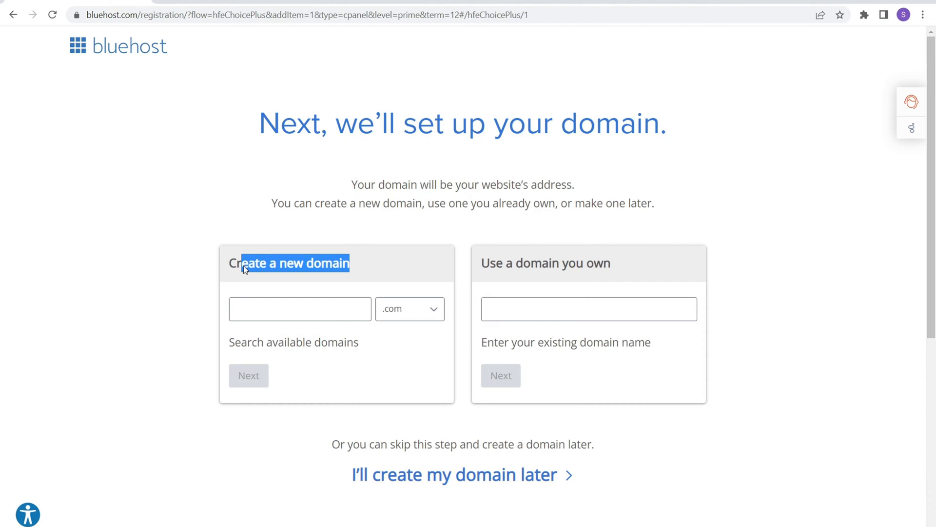
pyautogui.click(412, 312)
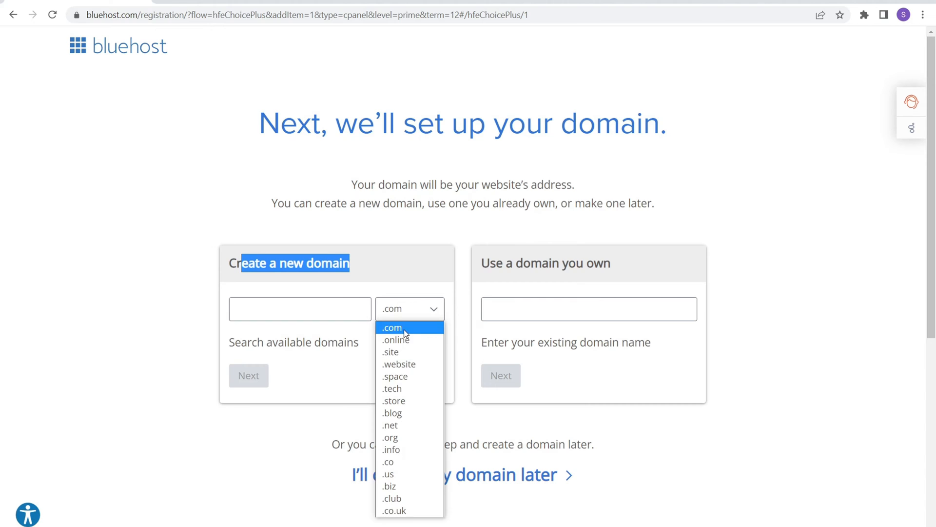
pyautogui.click(404, 329)
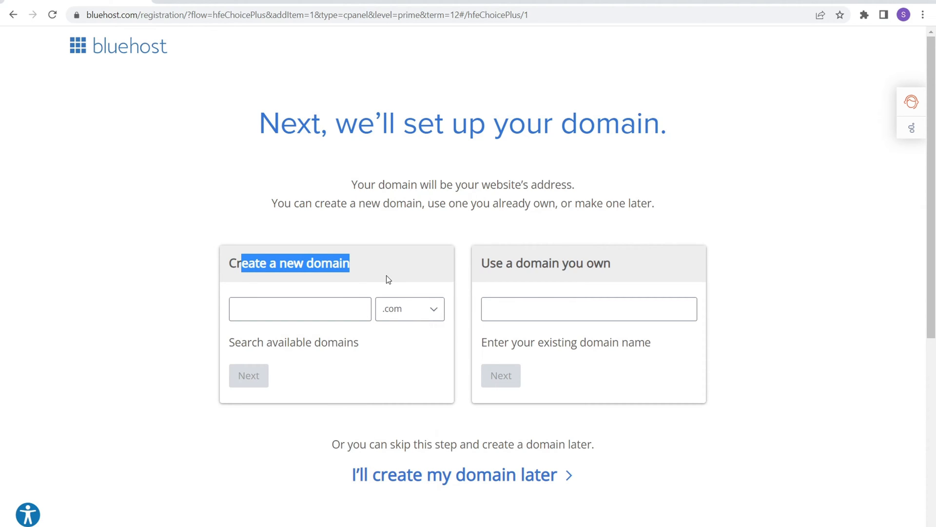
pyautogui.click(288, 303)
pyautogui.rightClick(288, 303)
pyautogui.click(318, 395)
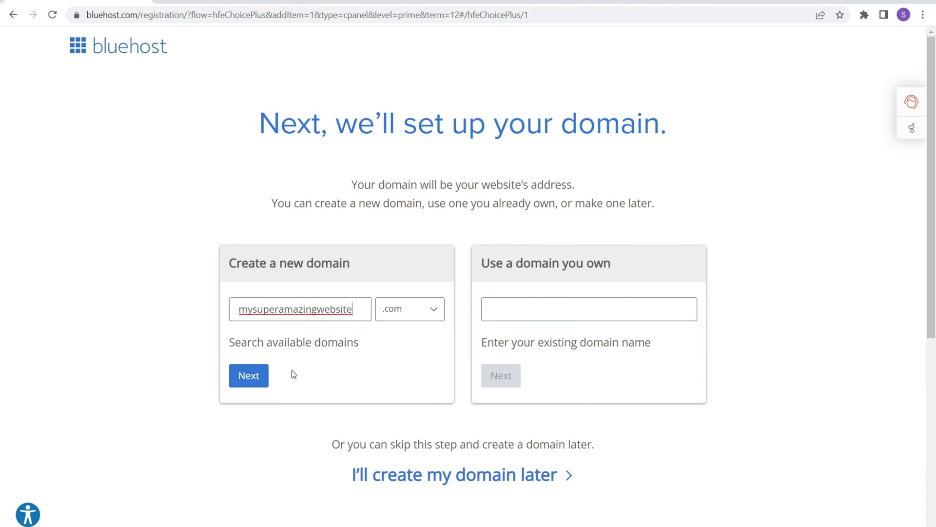
pyautogui.click(244, 375)
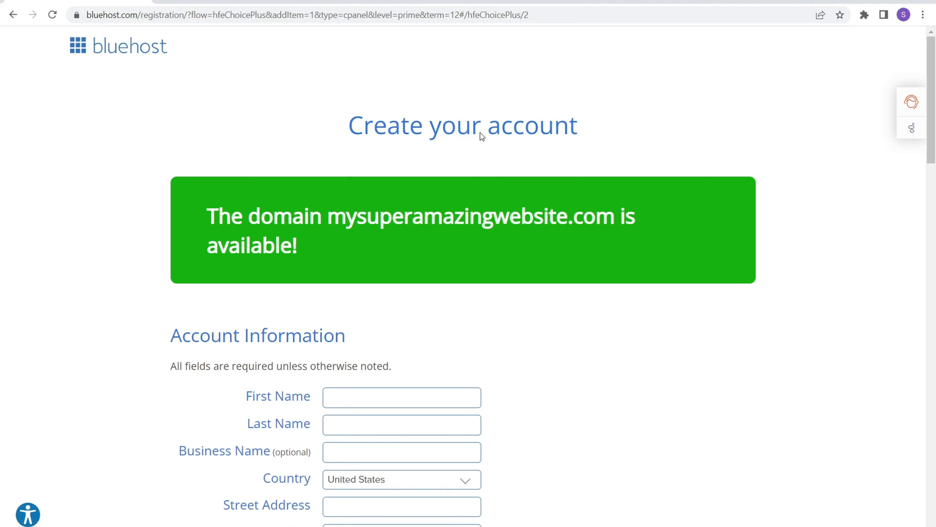
# Review the Account Information form and the term options offered for the Choice Plus account plan
pyautogui.scroll(-3, 523, 128)
pyautogui.scroll(-7, 528, 124)
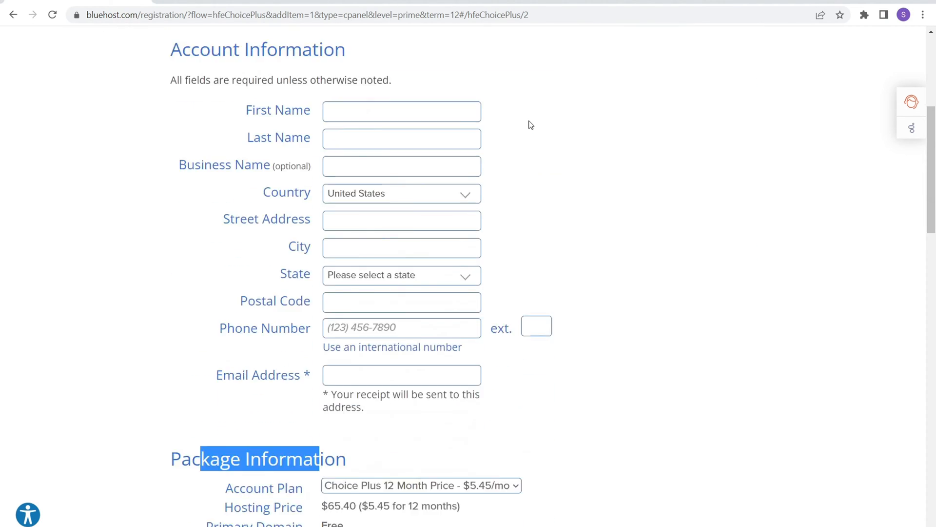
pyautogui.click(167, 134)
pyautogui.moveTo(201, 136); pyautogui.dragTo(358, 142)
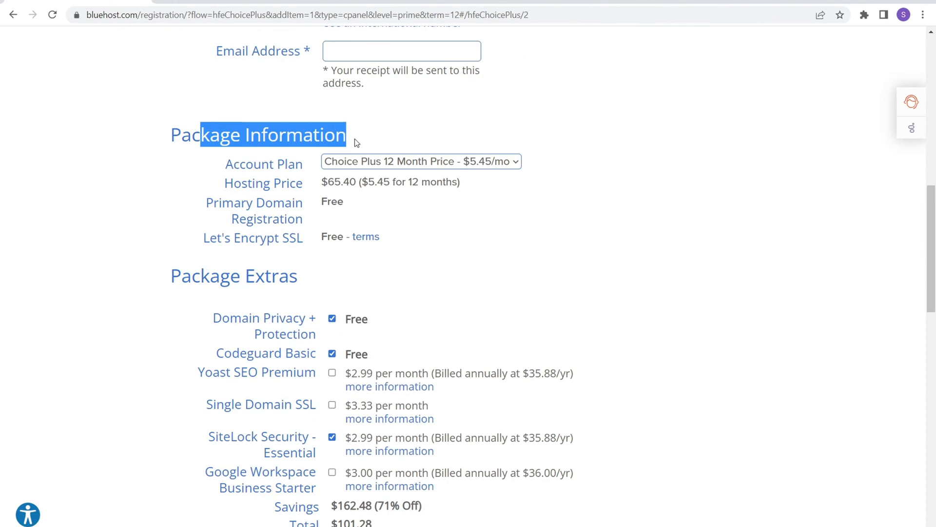
pyautogui.click(498, 162)
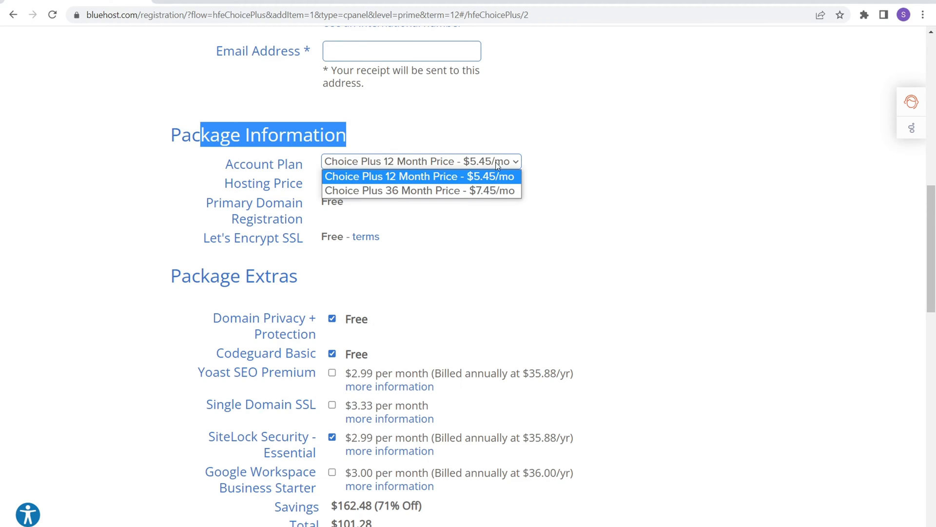
pyautogui.click(567, 131)
pyautogui.scroll(-3, 224, 163)
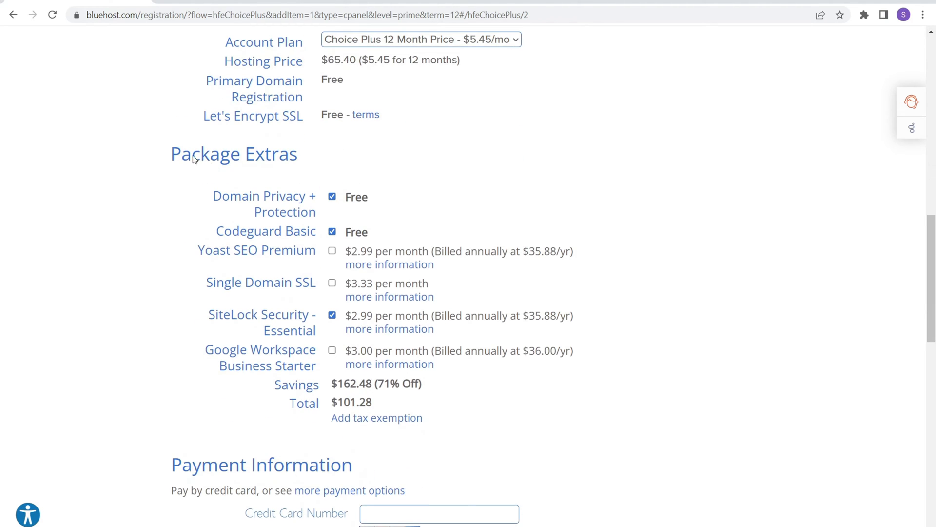
# Remove SiteLock Security - Essential from the package extras and check the order total
pyautogui.moveTo(192, 156); pyautogui.dragTo(312, 159)
pyautogui.scroll(-3, 228, 169)
pyautogui.moveTo(215, 194); pyautogui.dragTo(276, 194)
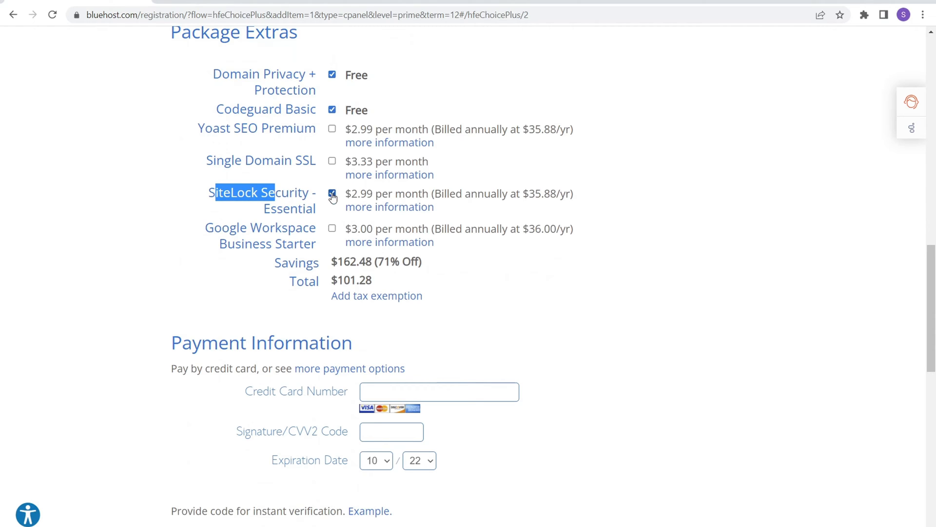
pyautogui.click(332, 193)
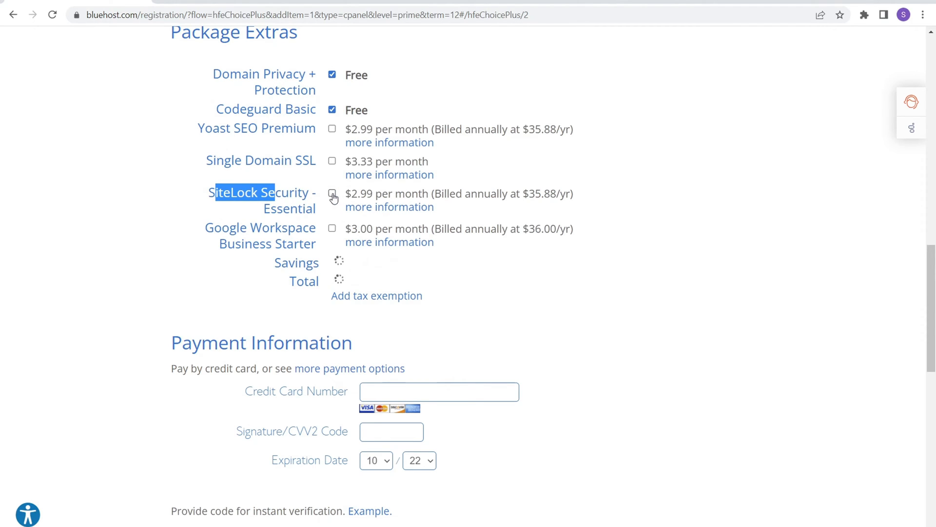
pyautogui.moveTo(338, 280); pyautogui.dragTo(367, 280)
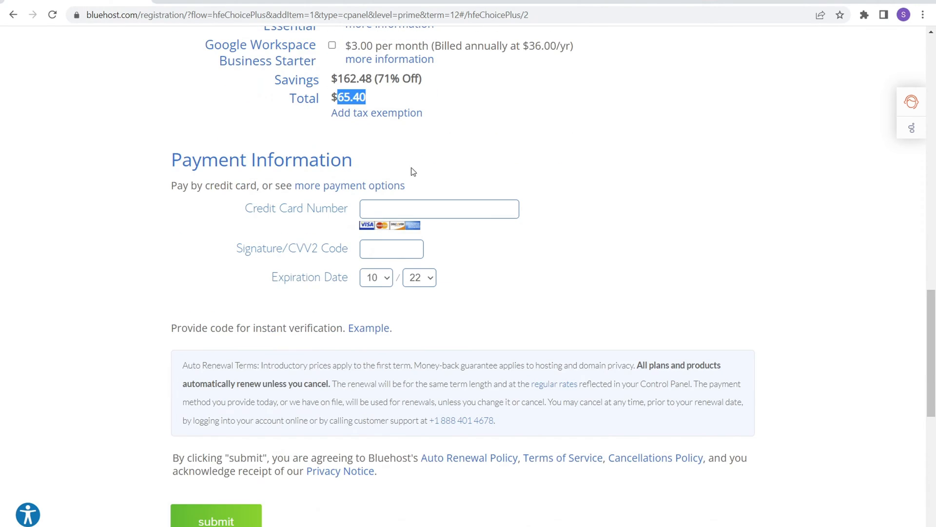
# Go through the payment section and submit the Choice Plus hosting order
pyautogui.scroll(-5, 230, 246)
pyautogui.click(174, 384)
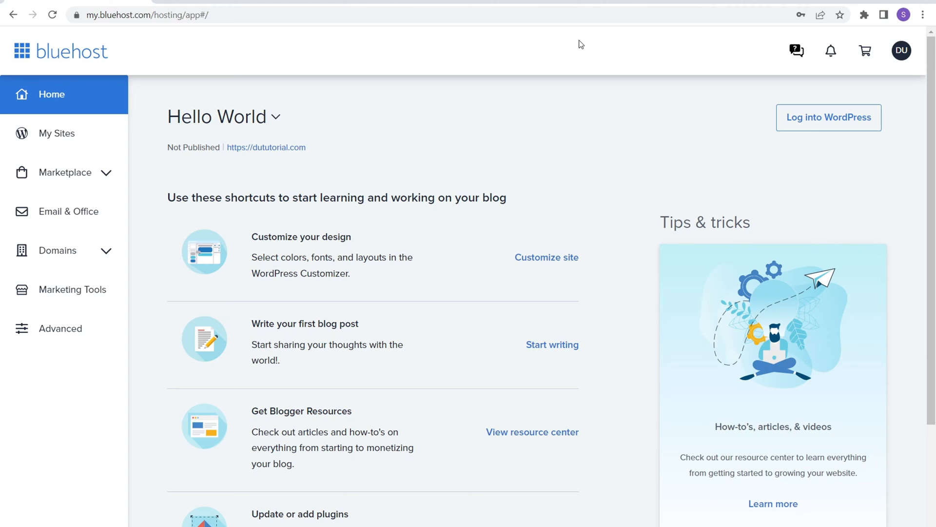
# Delete the existing Hello World site on dututorial.com from its Bluehost site settings and confirm the permanent deletion
pyautogui.click(232, 1)
pyautogui.click(73, 134)
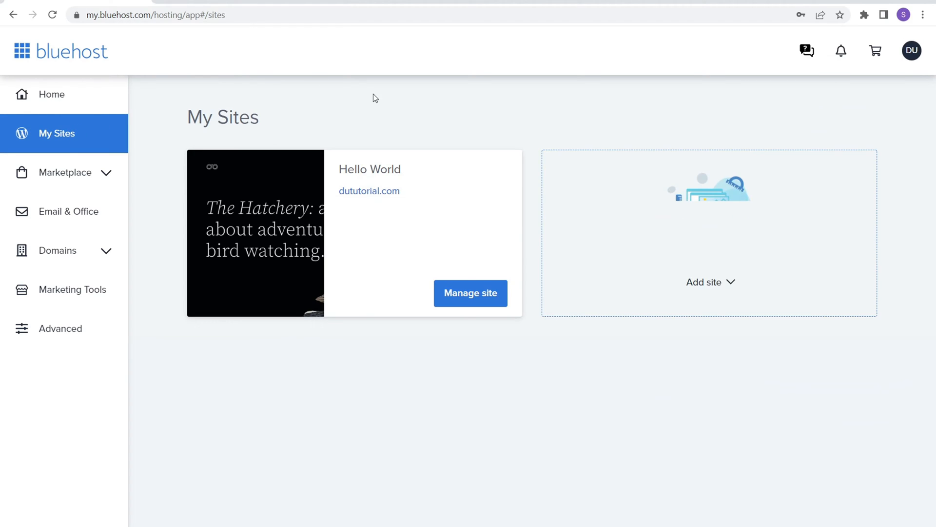
pyautogui.click(466, 291)
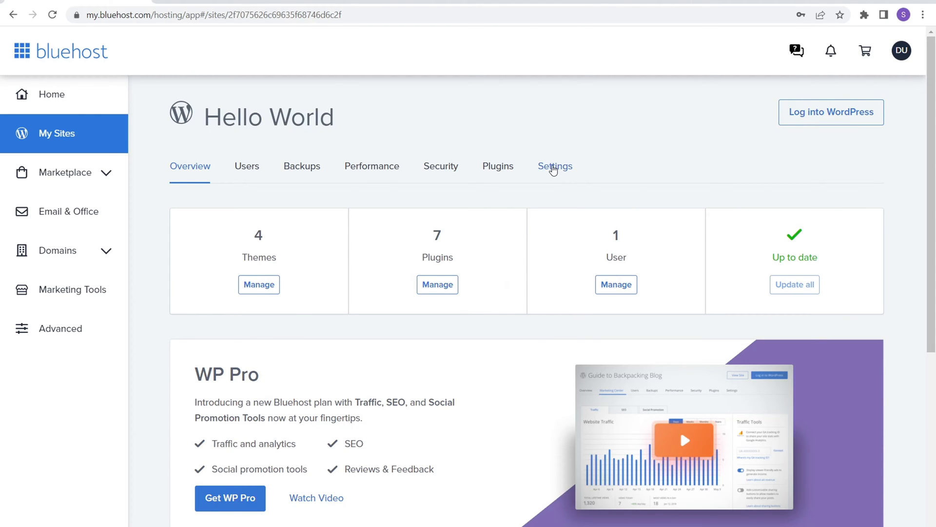
pyautogui.click(554, 169)
pyautogui.moveTo(933, 127); pyautogui.dragTo(934, 332)
pyautogui.click(853, 264)
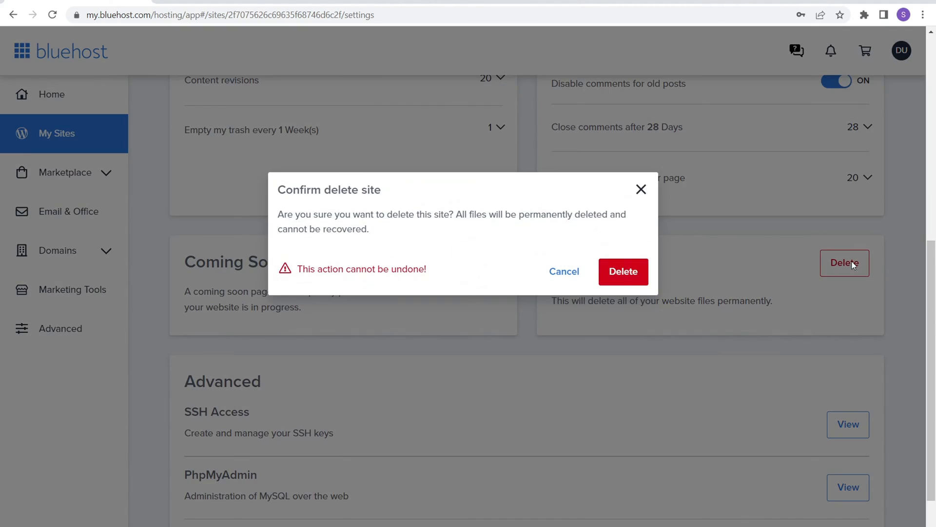
pyautogui.click(614, 281)
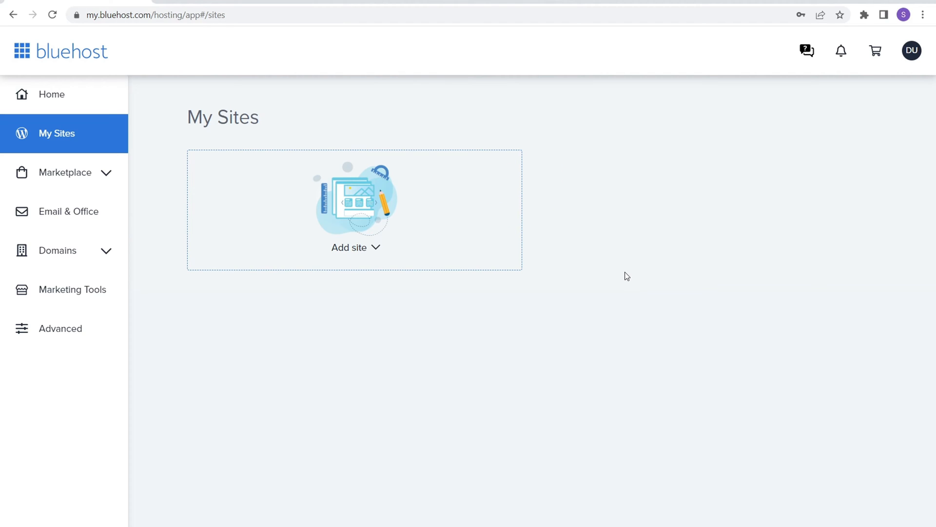
# Create a new WordPress site named Hello World with the tagline Tutorials Start Here, and expand its advanced options
pyautogui.click(355, 249)
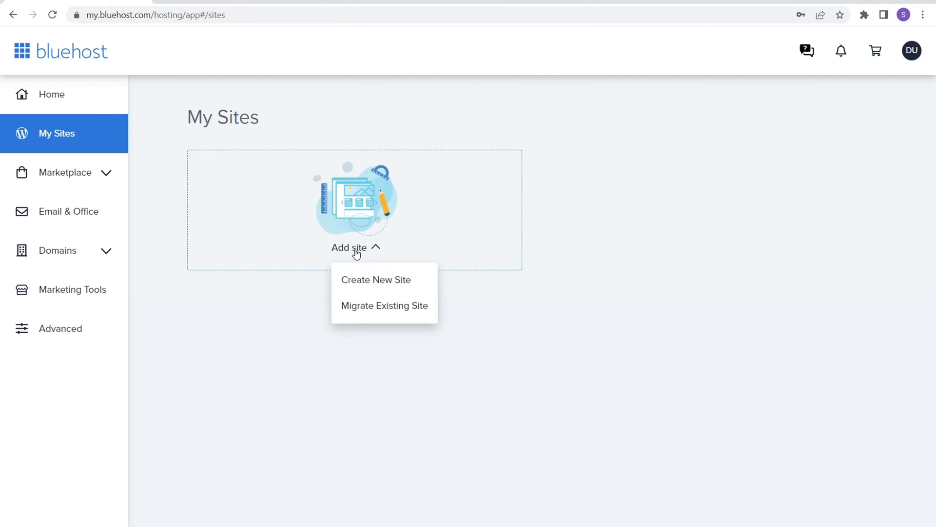
pyautogui.click(367, 277)
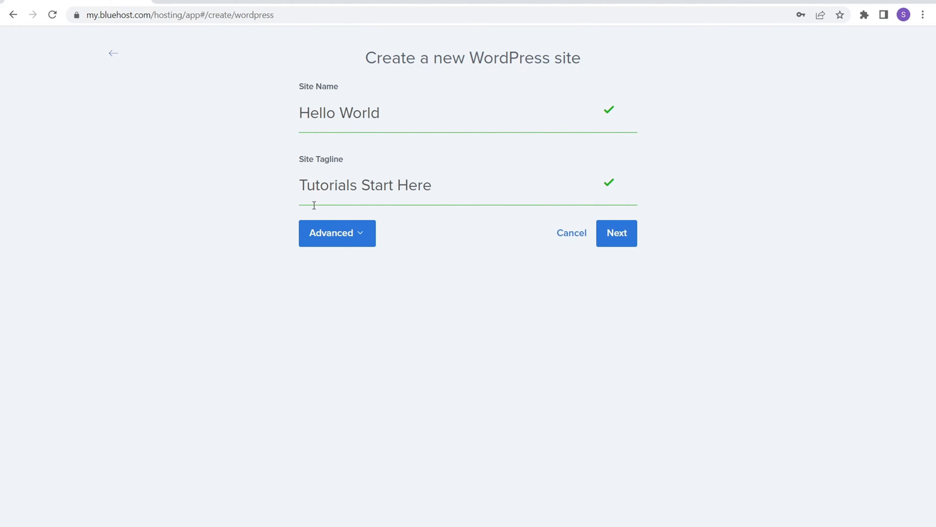
pyautogui.click(330, 228)
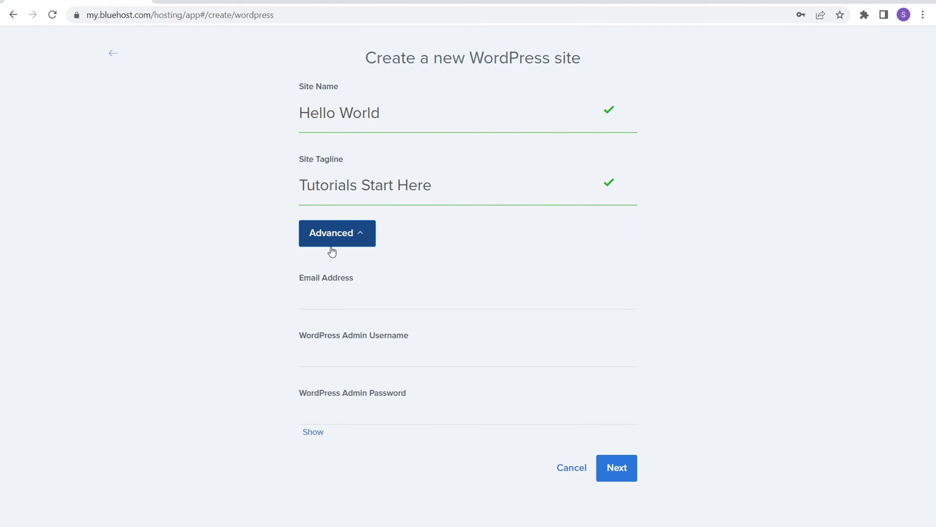
# Review the advanced fields for the email address, WordPress admin username and WordPress admin password
pyautogui.moveTo(312, 278); pyautogui.dragTo(345, 278)
pyautogui.moveTo(320, 335); pyautogui.dragTo(393, 336)
pyautogui.click(322, 389)
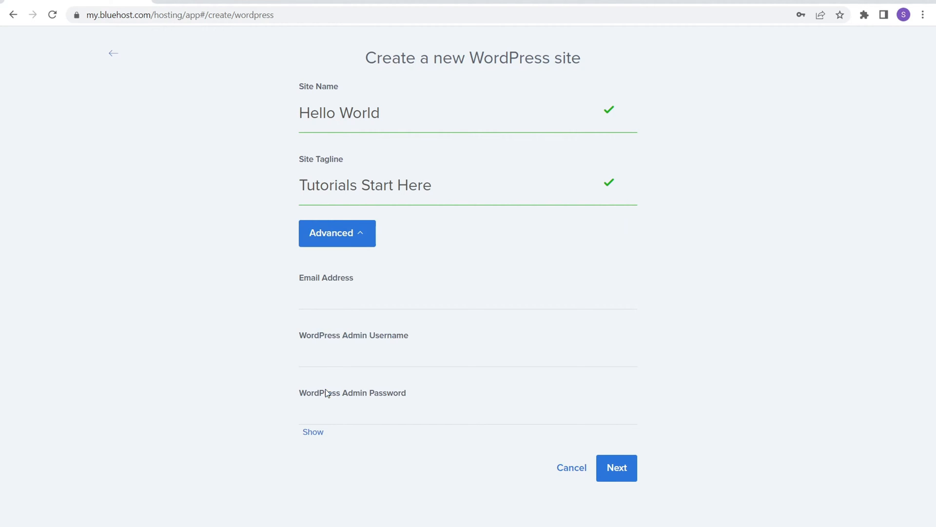
pyautogui.click(350, 341)
pyautogui.moveTo(328, 393); pyautogui.dragTo(419, 401)
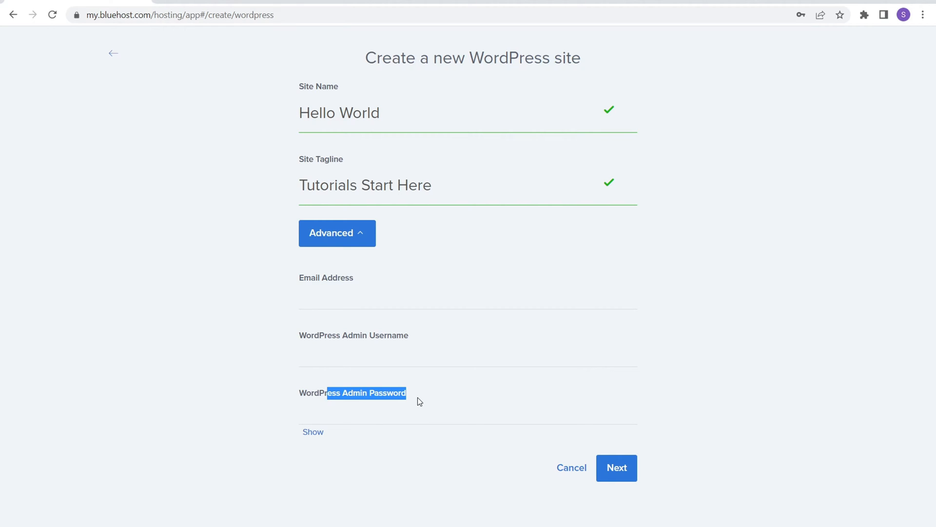
pyautogui.moveTo(350, 339); pyautogui.dragTo(340, 358)
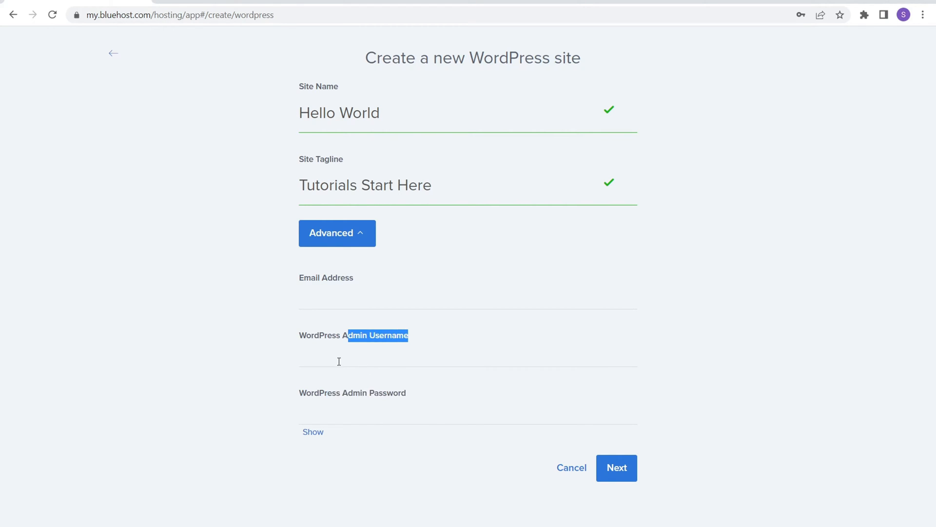
pyautogui.moveTo(329, 394); pyautogui.dragTo(362, 396)
pyautogui.moveTo(302, 277); pyautogui.dragTo(347, 281)
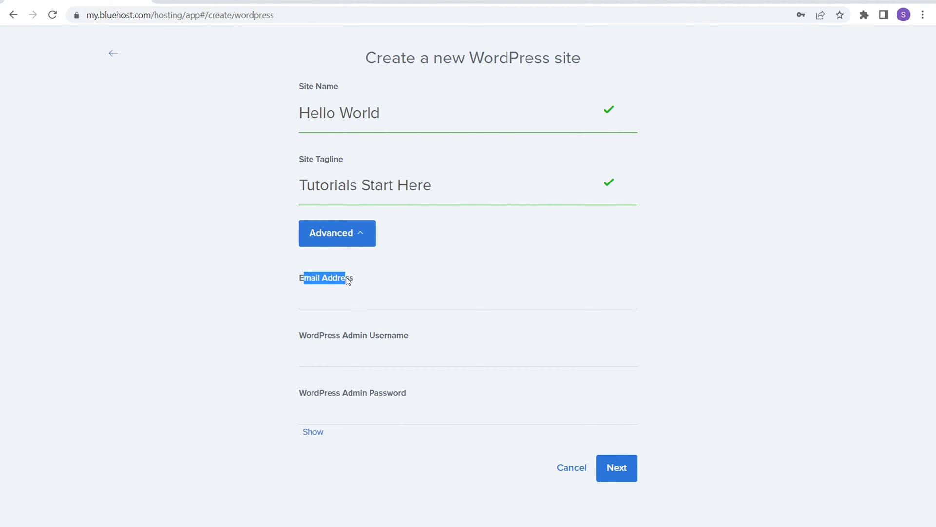
# Continue to the domain selection and exclude the Monster Insights, WP Forms and Opt-in Monster plugins from the dututorial.com installation
pyautogui.click(617, 468)
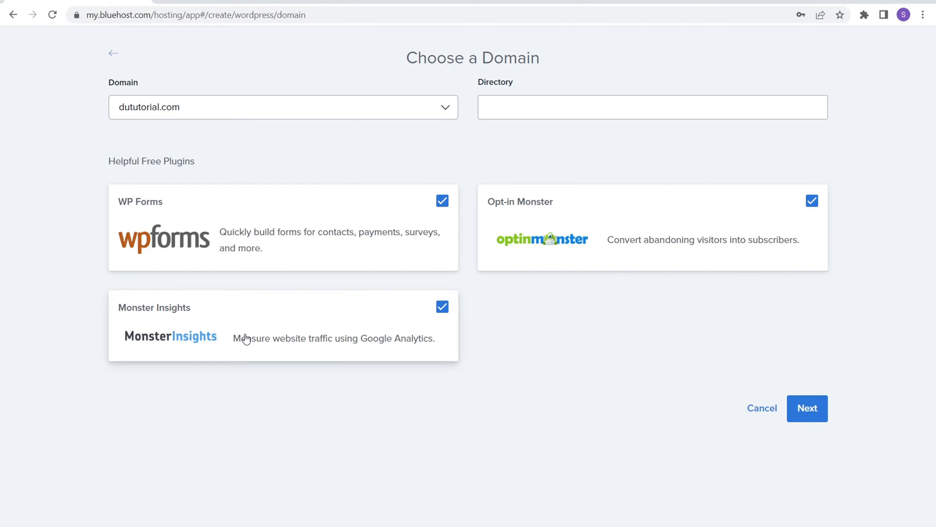
pyautogui.click(445, 308)
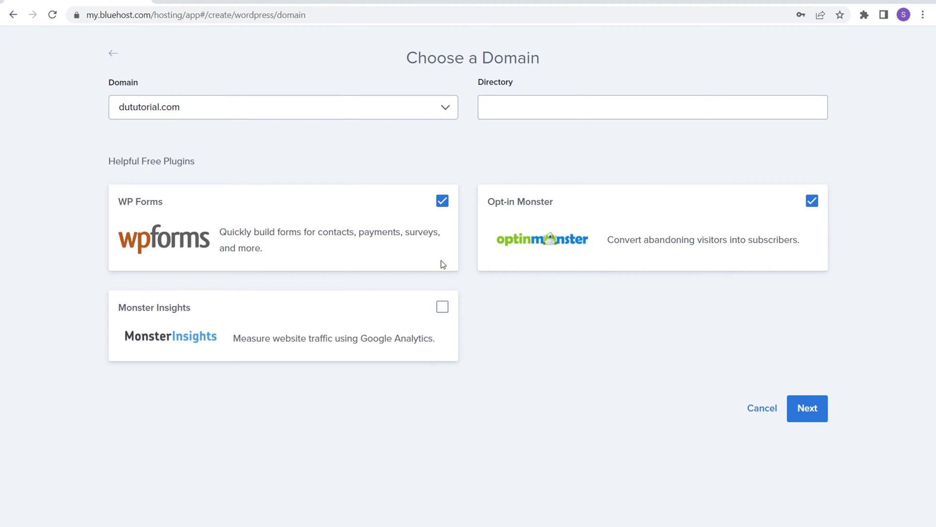
pyautogui.click(441, 205)
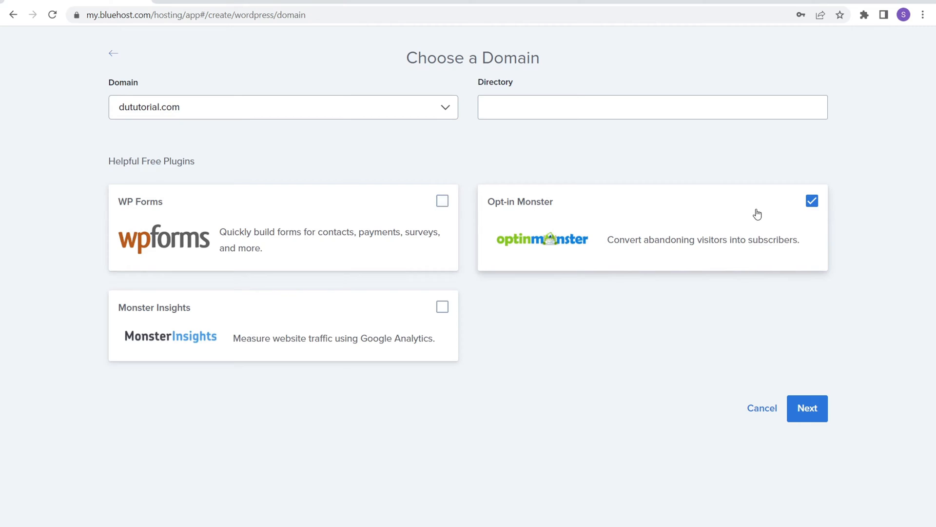
pyautogui.click(811, 202)
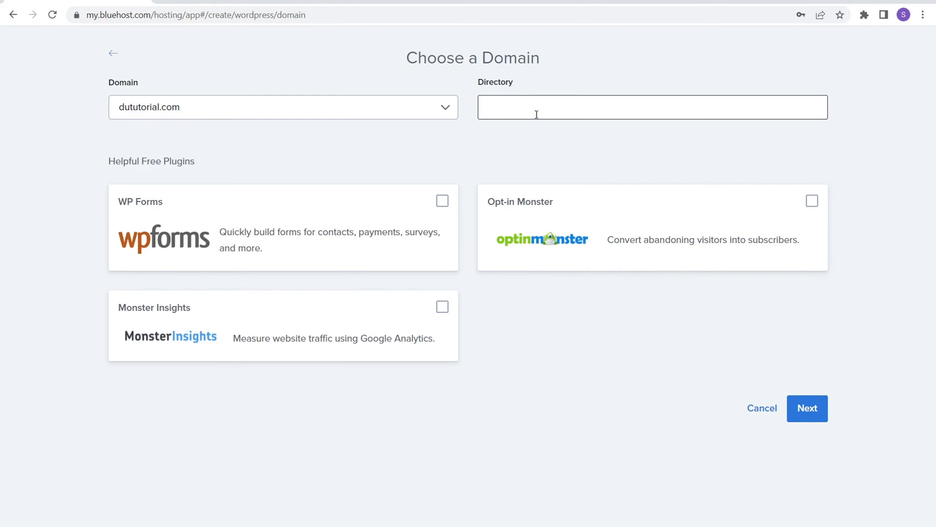
# Install WordPress on dututorial.com with the directory left blank, skip the site purpose question and log into WordPress
pyautogui.moveTo(524, 84); pyautogui.dragTo(483, 83)
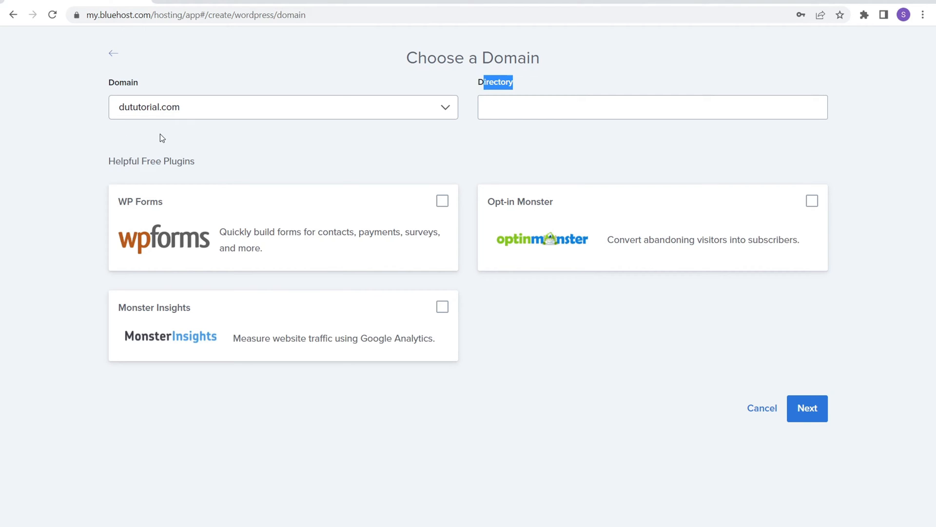
pyautogui.click(456, 149)
pyautogui.click(498, 112)
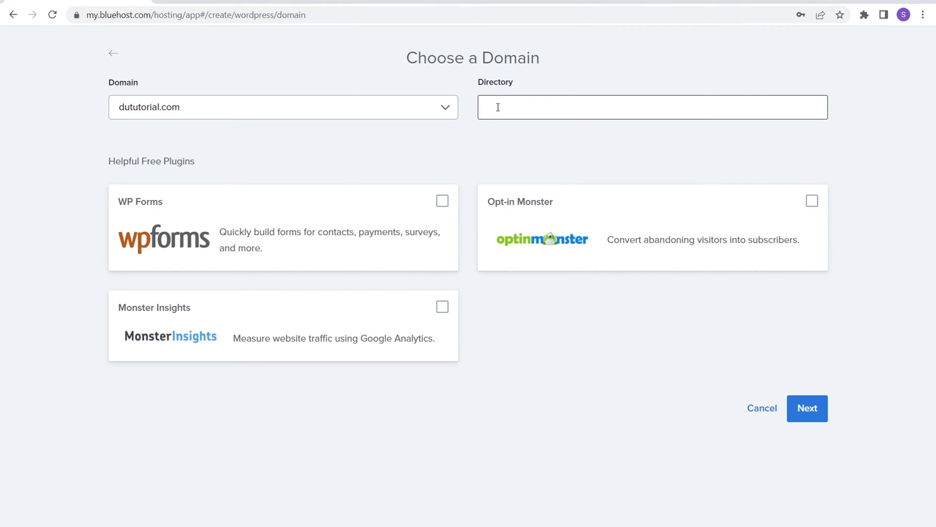
pyautogui.click(810, 417)
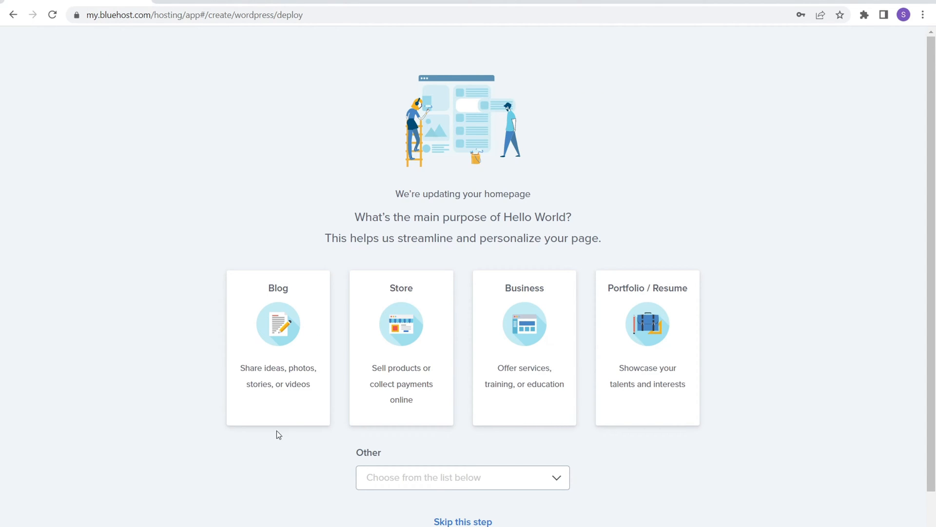
pyautogui.click(457, 521)
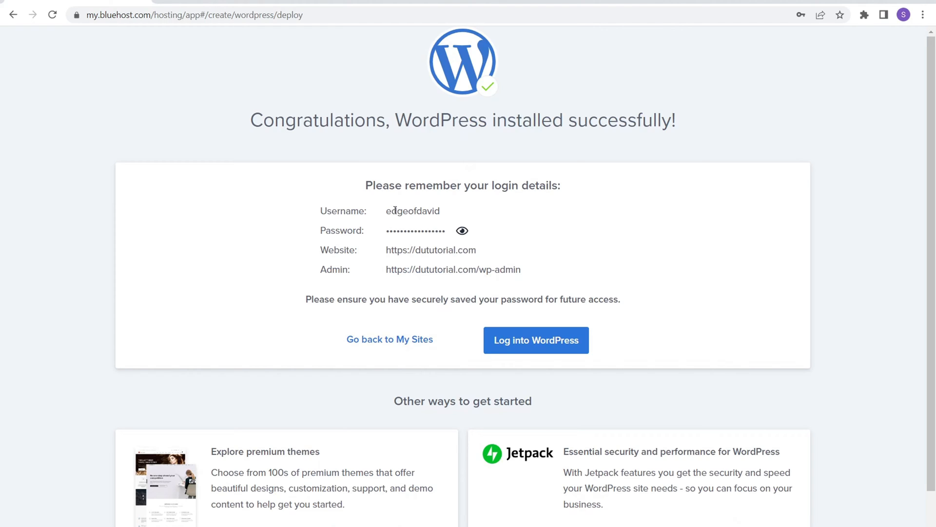
pyautogui.click(531, 344)
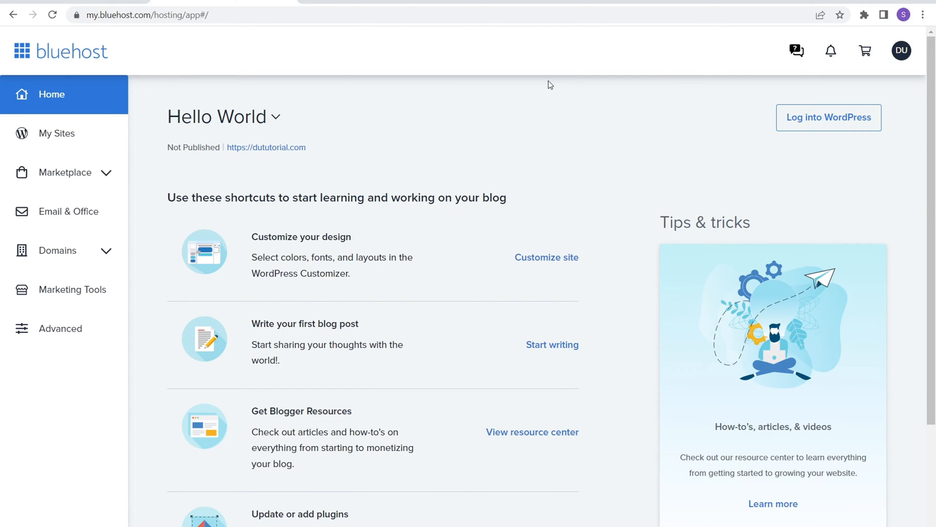
# Check the site list on the Bluehost home page and the dututorial.com/wp-admin login address
pyautogui.click(276, 118)
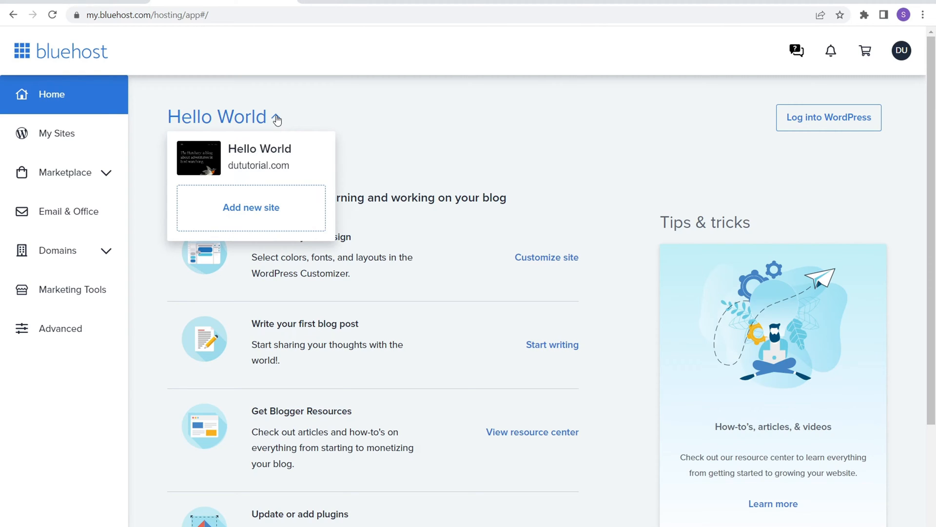
pyautogui.click(568, 124)
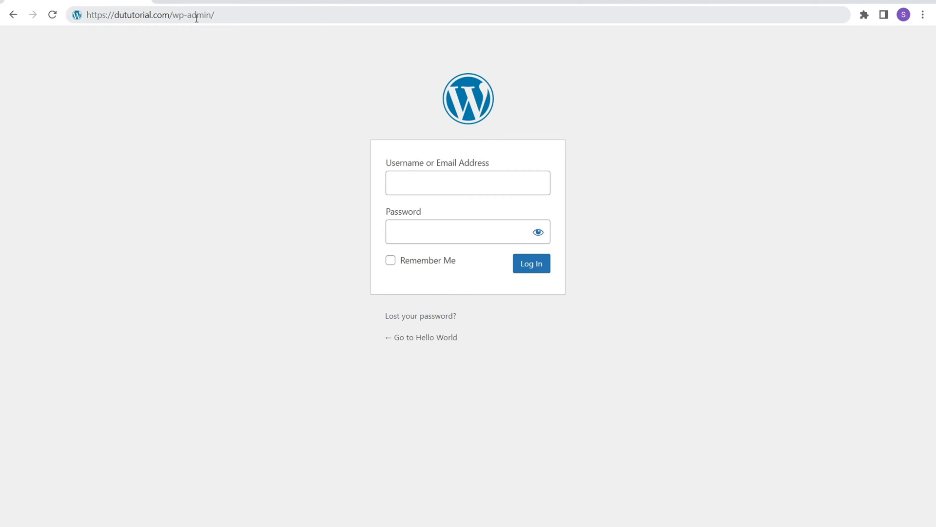
pyautogui.click(197, 18)
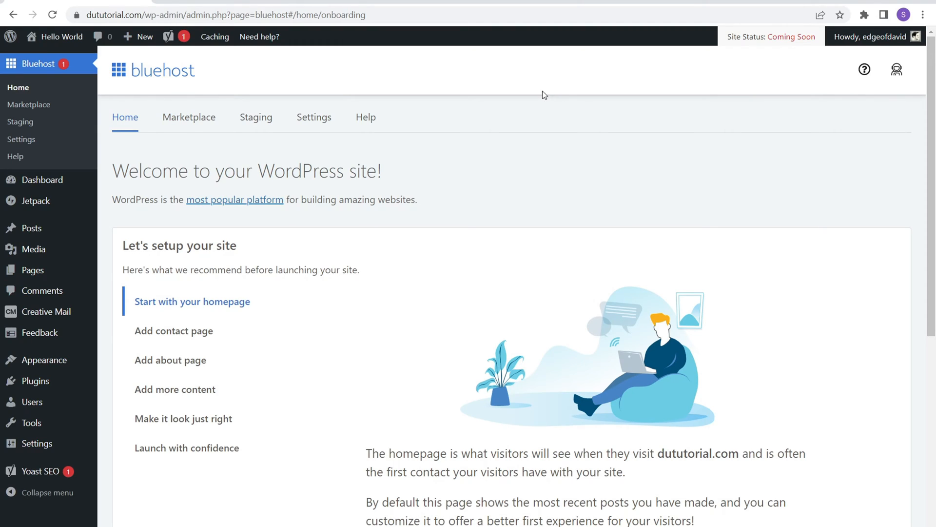
# Deactivate the Bluehost, Creative Mail by Constant Contact and Jetpack plugins together in the installed plugins list
pyautogui.click(39, 385)
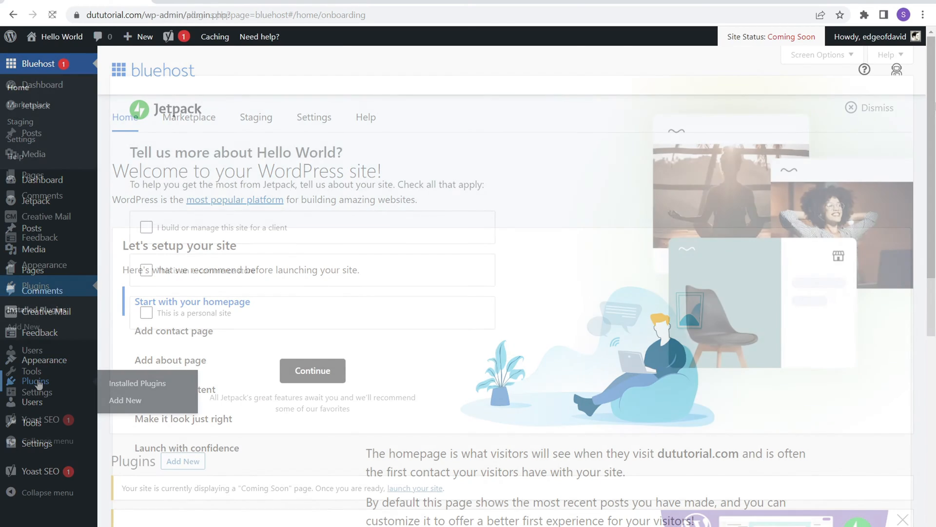
pyautogui.scroll(-8, 935, 292)
pyautogui.scroll(-3, 935, 292)
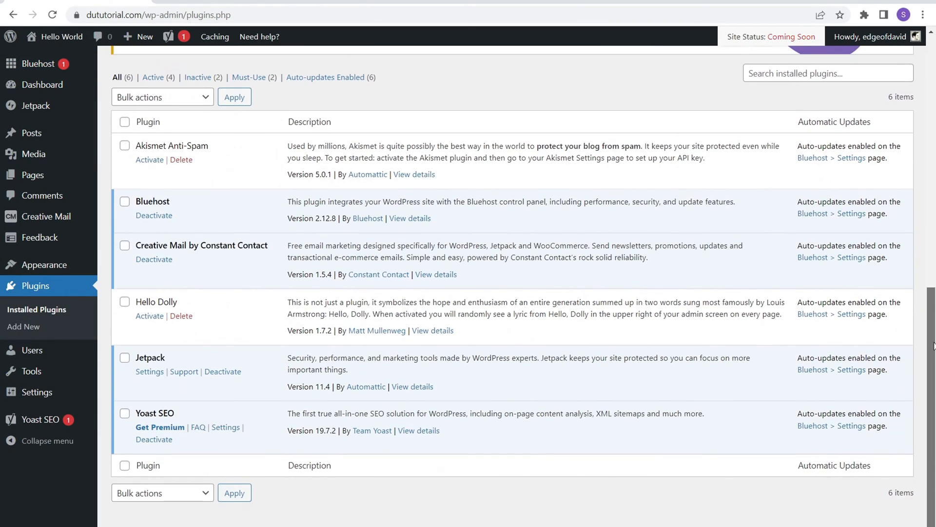
pyautogui.click(126, 203)
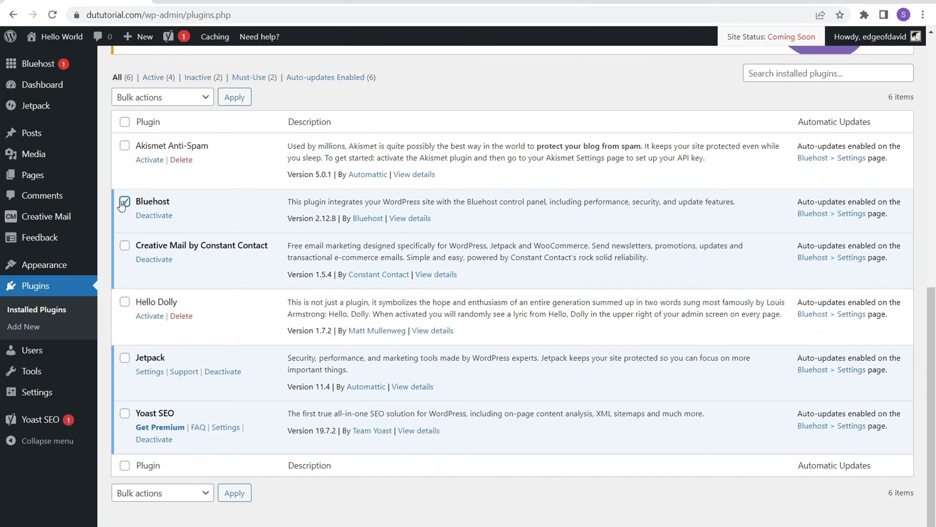
pyautogui.click(125, 245)
pyautogui.click(125, 358)
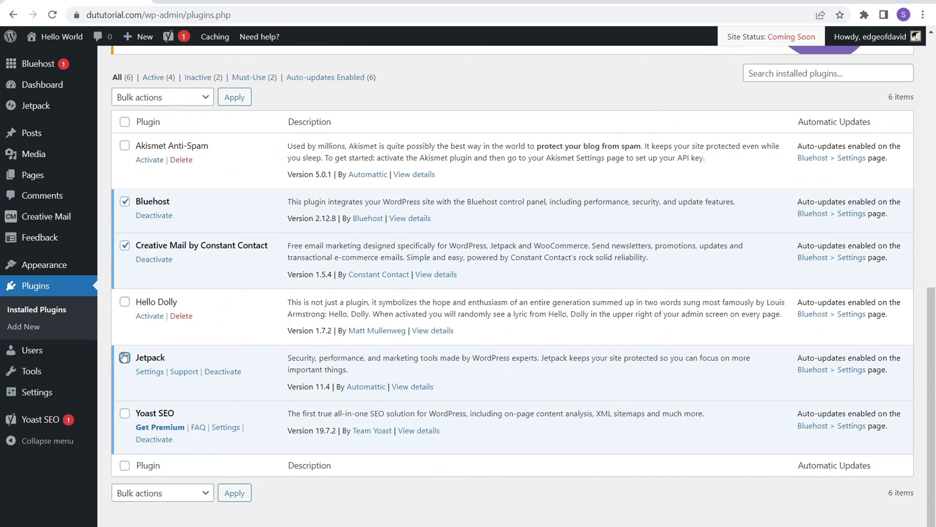
pyautogui.click(200, 97)
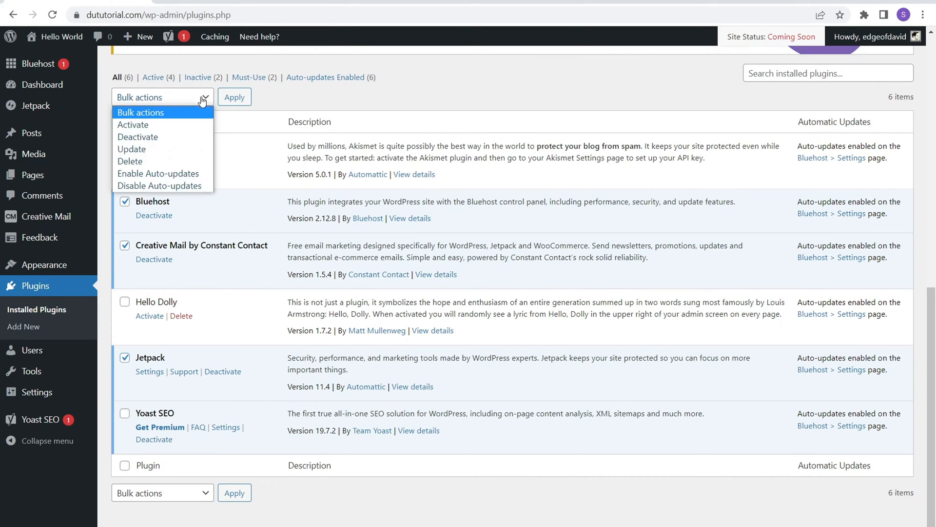
pyautogui.click(161, 136)
pyautogui.click(235, 98)
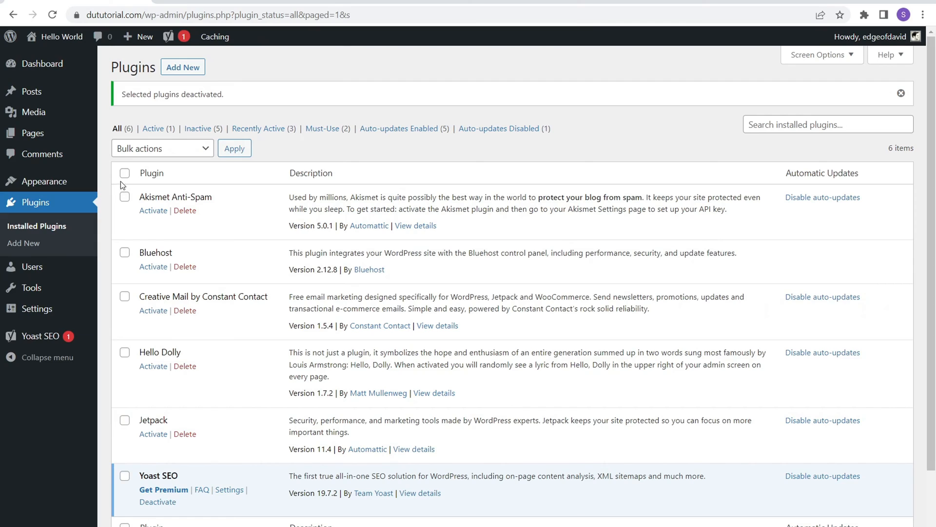
pyautogui.click(125, 197)
pyautogui.click(125, 252)
pyautogui.click(165, 151)
pyautogui.click(367, 151)
# Delete the inactive Sinatra, Twenty Twenty and Twenty Twenty-One themes, keeping only the active Twenty Twenty-Two theme
pyautogui.moveTo(53, 188)
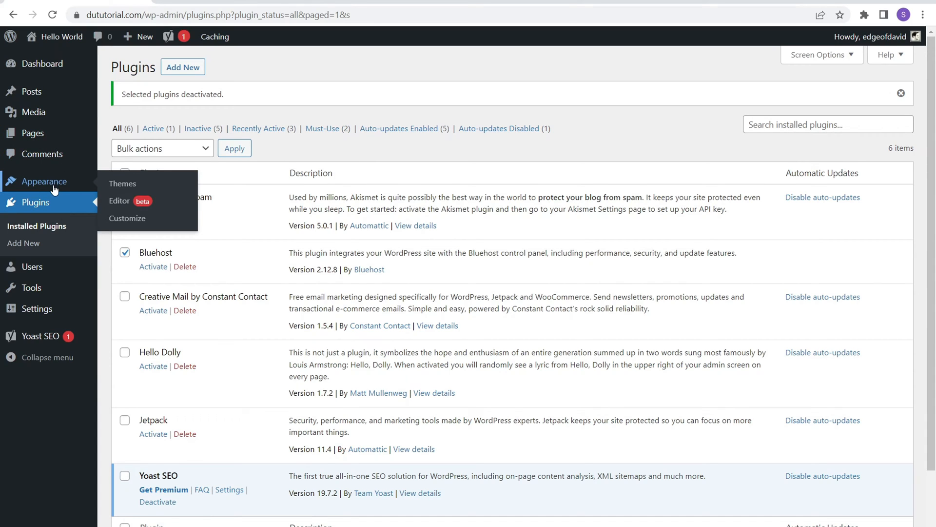
pyautogui.click(124, 185)
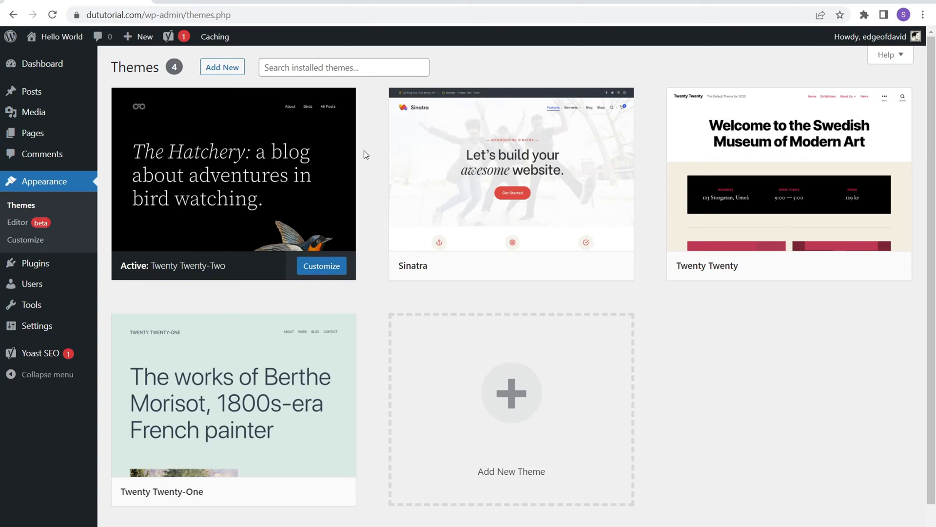
pyautogui.moveTo(233, 166)
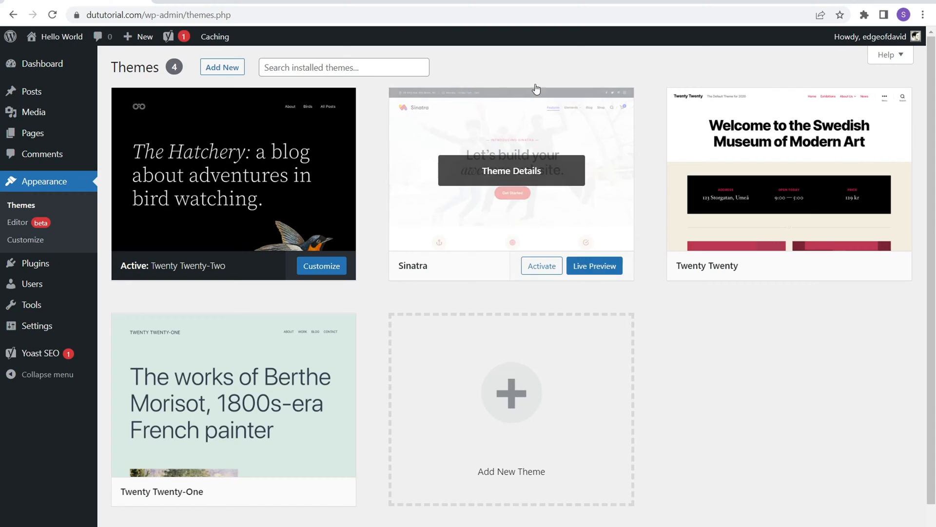
pyautogui.moveTo(197, 394)
pyautogui.click(518, 139)
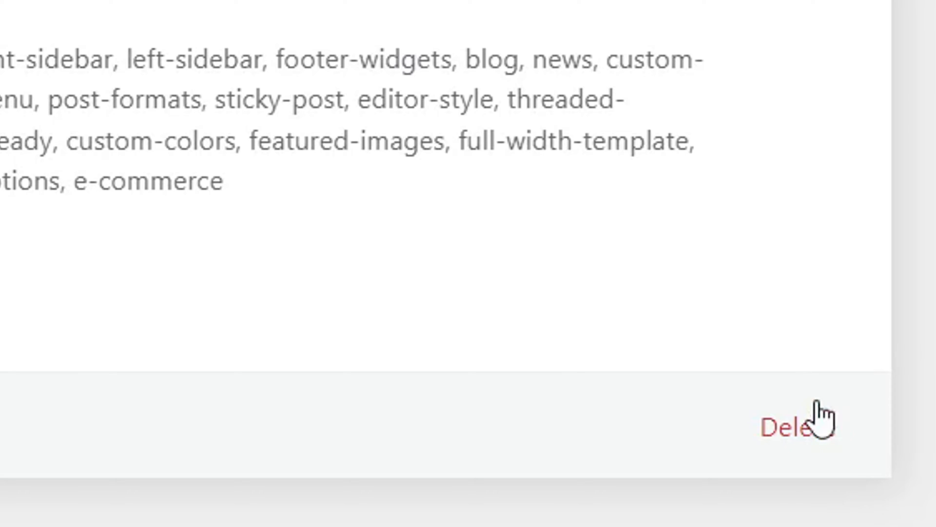
pyautogui.click(823, 437)
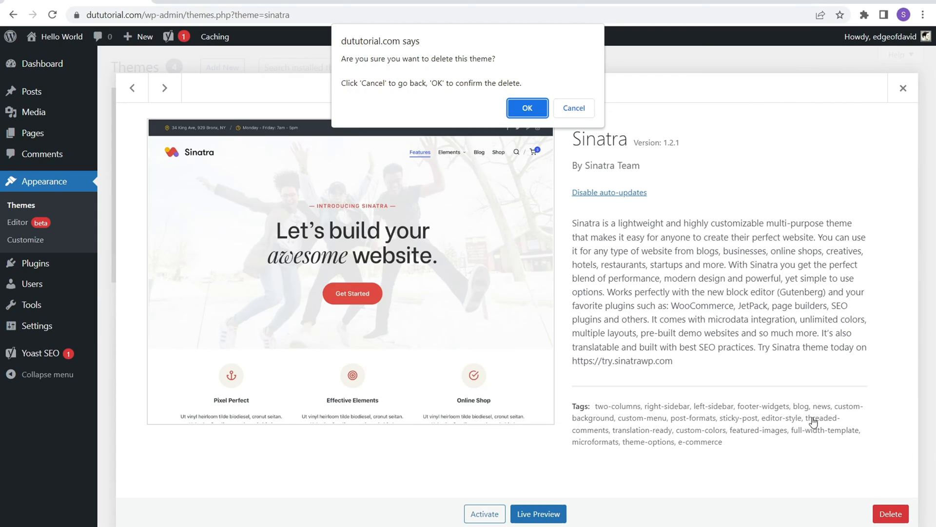
pyautogui.click(535, 107)
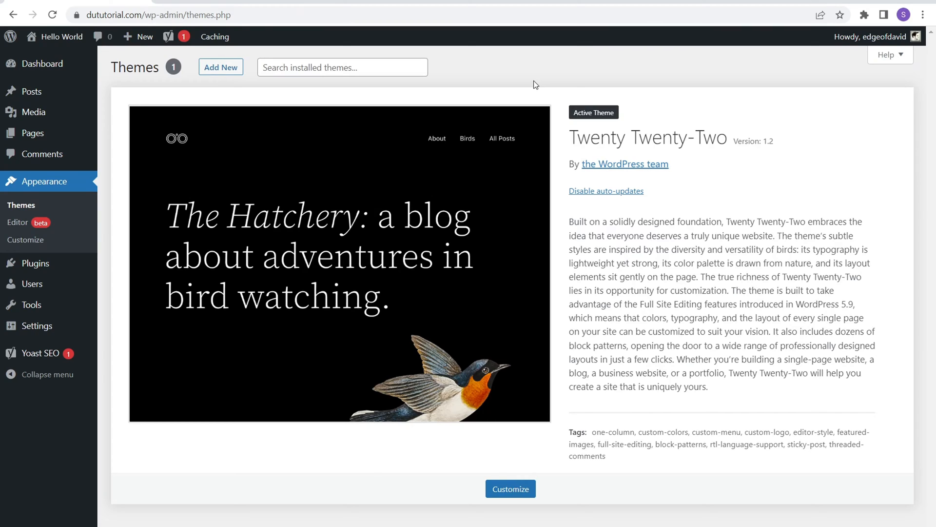
# Open the permalink settings, try adding a /blog prefix before /%postname%/ in the custom structure, and remove it again
pyautogui.moveTo(35, 328)
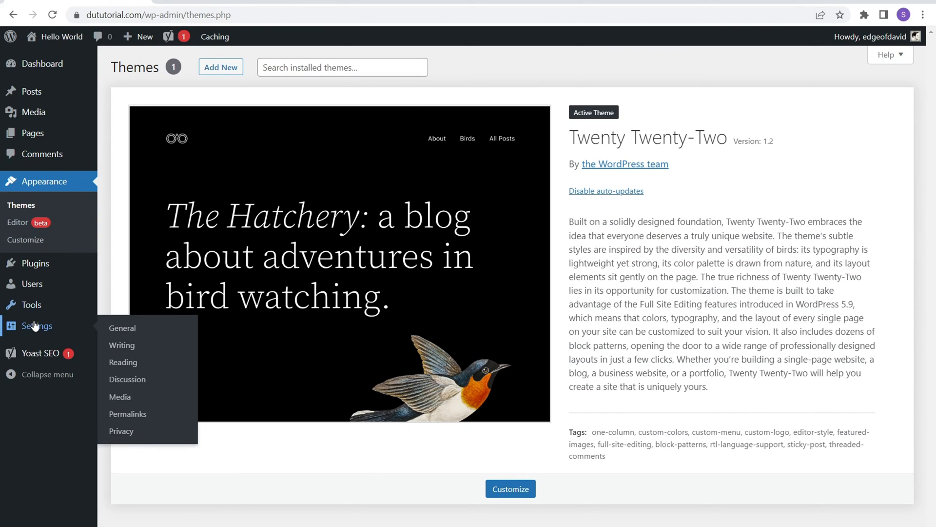
pyautogui.click(133, 414)
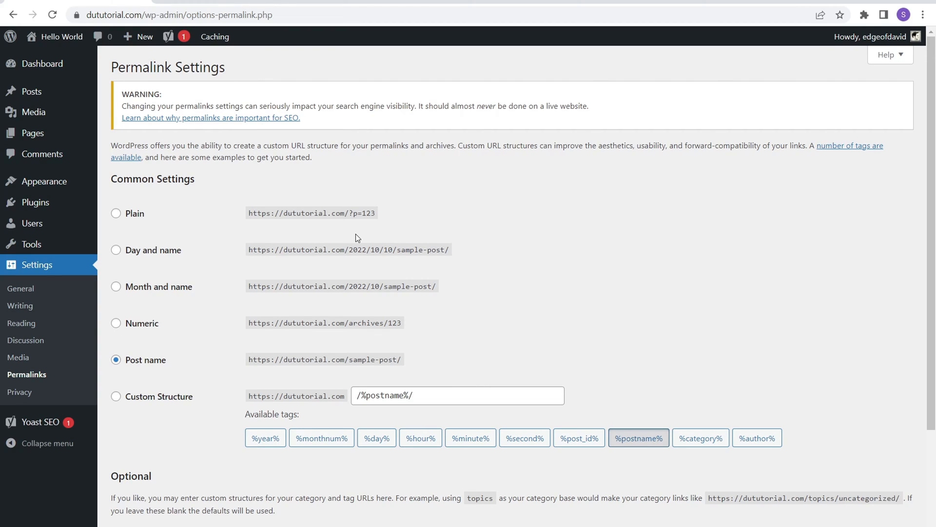
pyautogui.moveTo(253, 360); pyautogui.dragTo(395, 361)
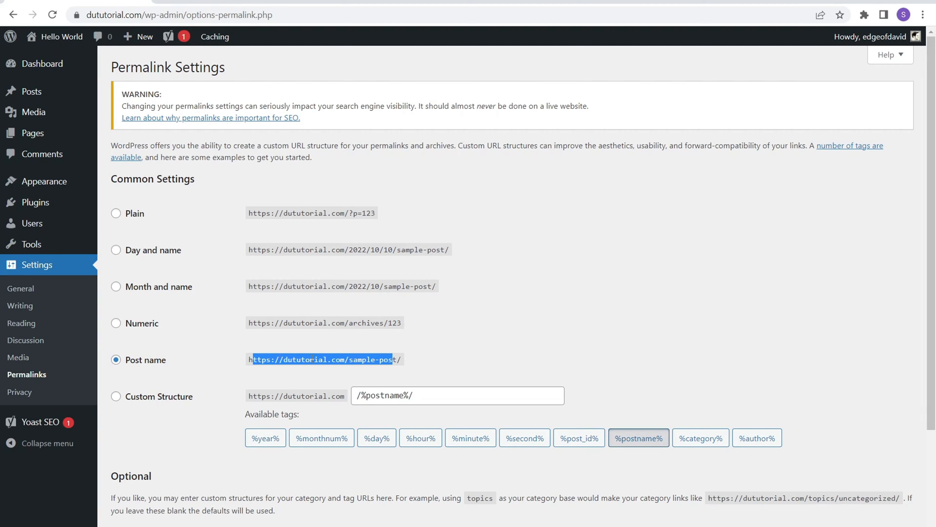
pyautogui.click(361, 396)
pyautogui.press('Left')
pyautogui.write('/blog')
pyautogui.press('BackSpace')
pyautogui.press('BackSpace')
pyautogui.press('BackSpace')
pyautogui.press('BackSpace')
pyautogui.press('BackSpace')
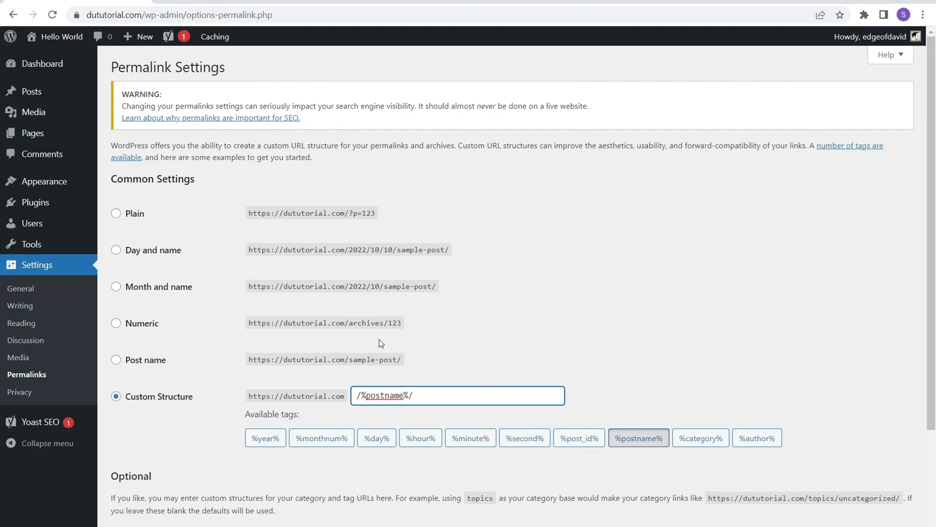
# Try adding the %category% tag before %postname% in the custom permalink structure and remove it again
pyautogui.click(715, 438)
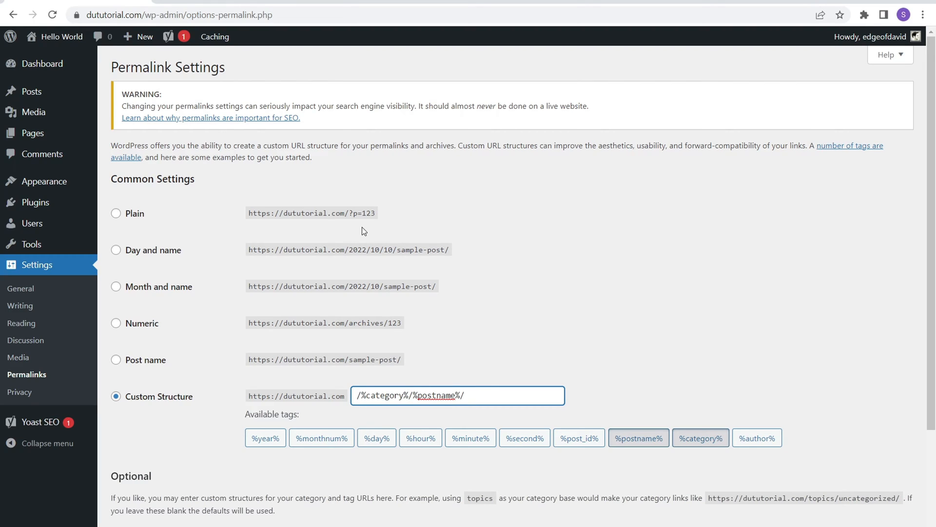
pyautogui.scroll(-3, 254, 248)
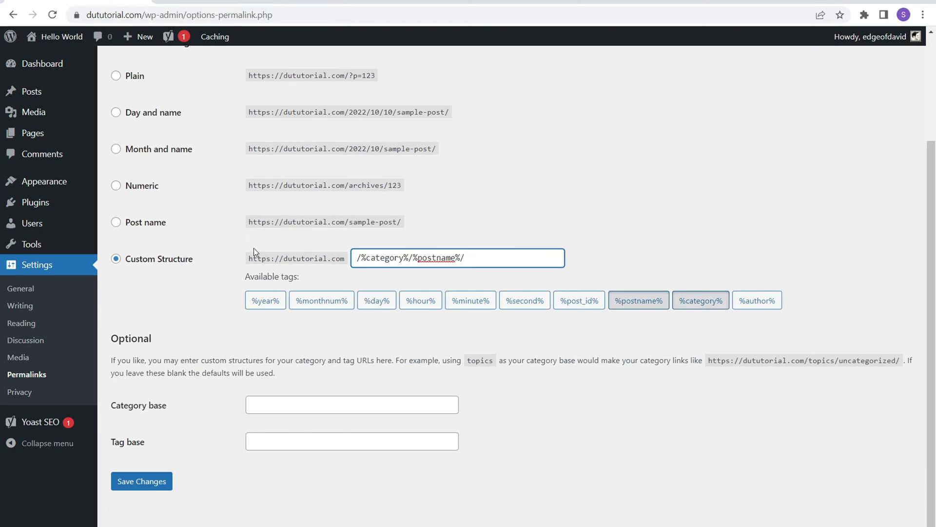
pyautogui.press('BackSpace')
pyautogui.press('BackSpace')
pyautogui.press('BackSpace')
pyautogui.press('BackSpace')
pyautogui.press('BackSpace')
pyautogui.press('BackSpace')
pyautogui.press('BackSpace')
pyautogui.press('BackSpace')
pyautogui.press('BackSpace')
pyautogui.press('BackSpace')
pyautogui.press('BackSpace')
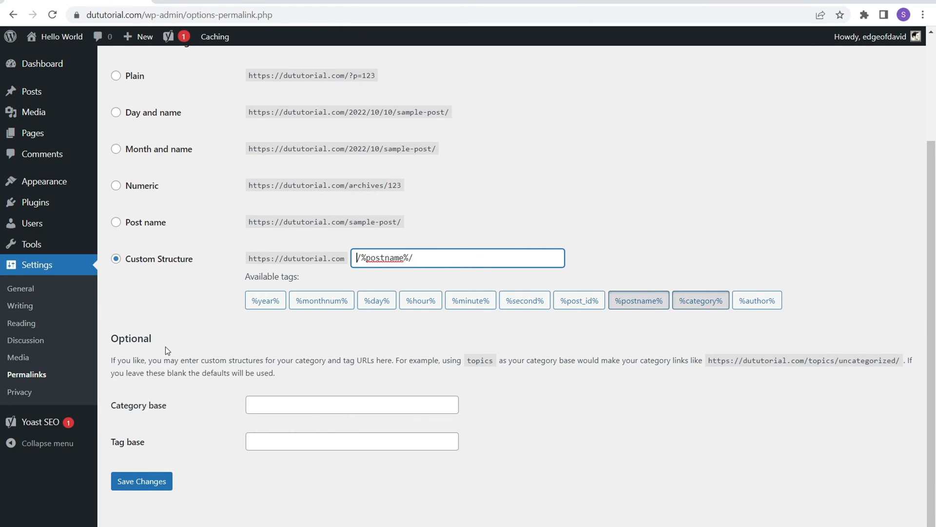
# Replace the nickname in the administrator's user profile with a first name and choose it as the public display name
pyautogui.click(36, 226)
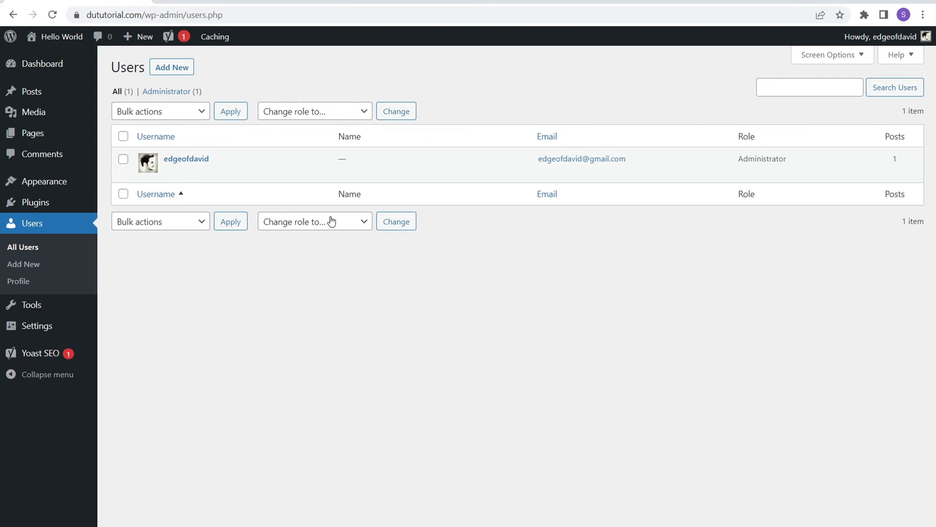
pyautogui.click(188, 159)
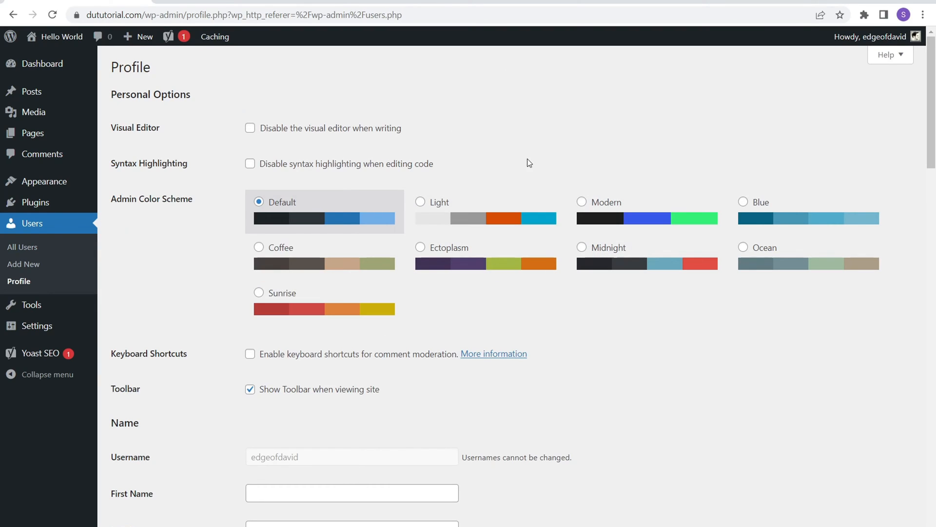
pyautogui.scroll(-5, 524, 153)
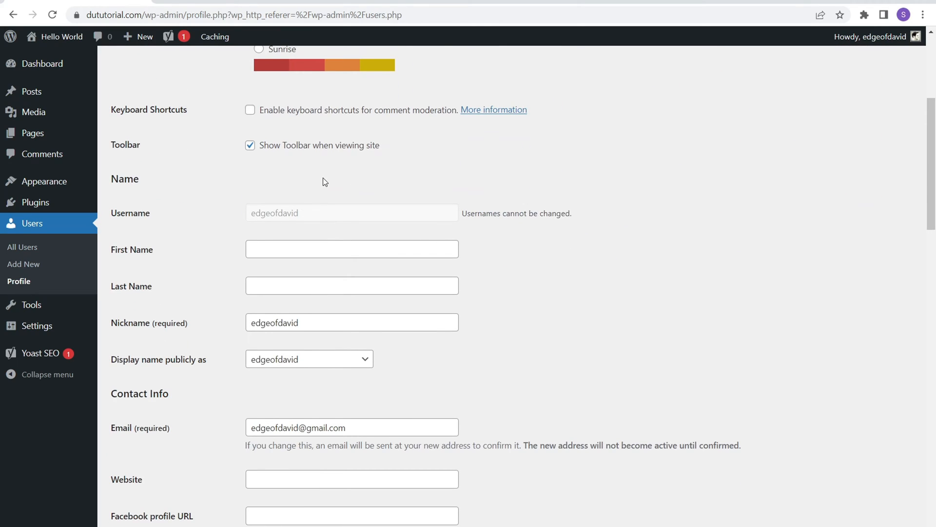
pyautogui.scroll(-2, 322, 178)
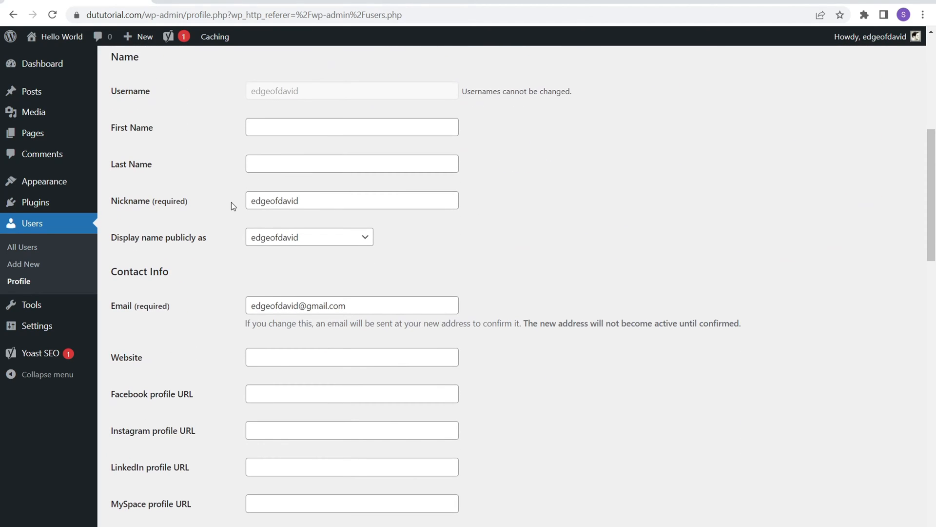
pyautogui.doubleClick(313, 198)
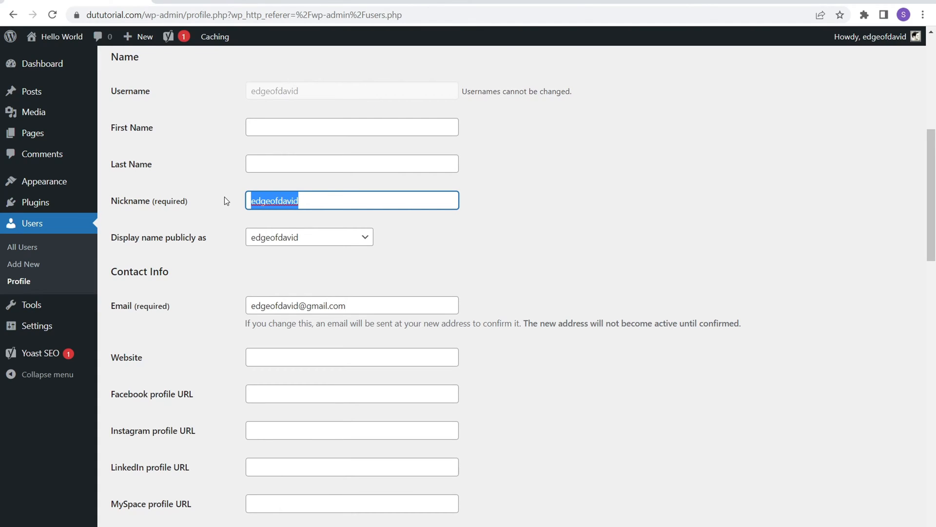
pyautogui.press('BackSpace')
pyautogui.click(499, 217)
pyautogui.click(336, 231)
pyautogui.click(298, 264)
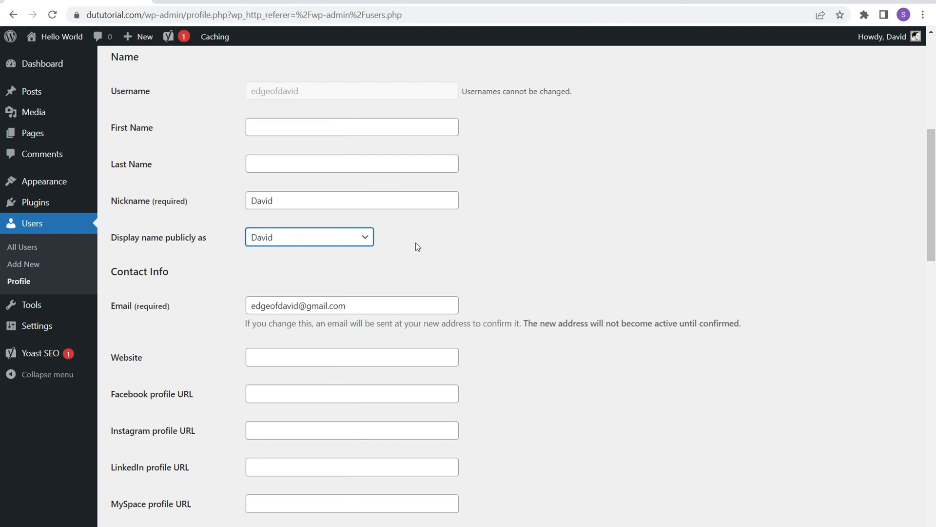
# Review the profile's social link and biographical info fields, and view the Gravatar site for changing the profile picture
pyautogui.scroll(-7, 317, 195)
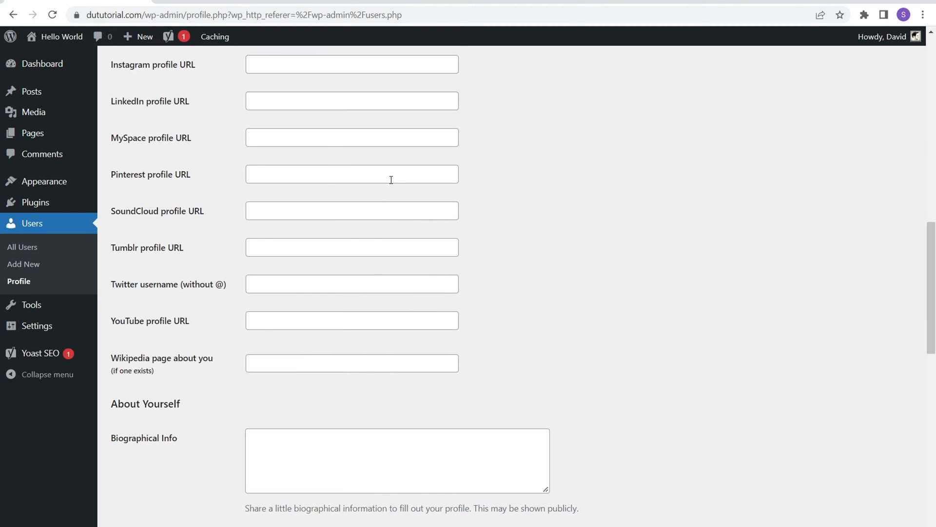
pyautogui.scroll(-4, 371, 188)
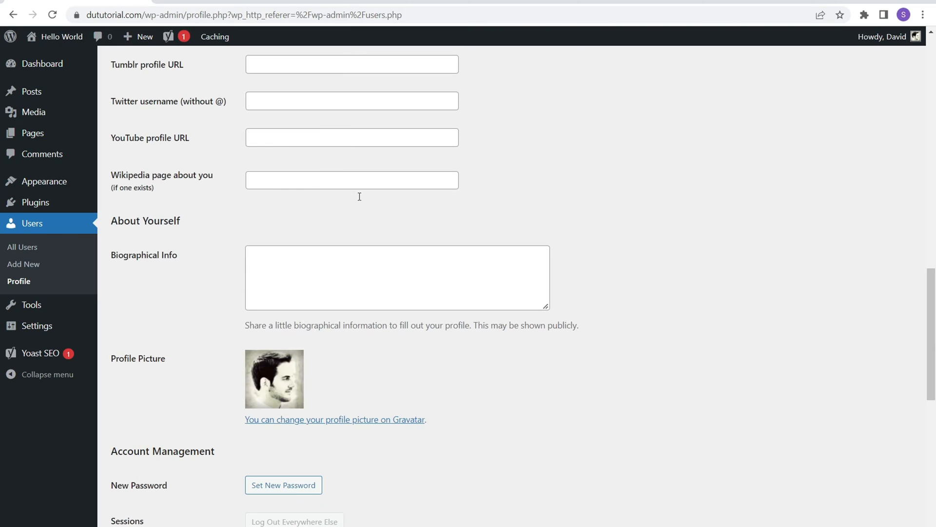
pyautogui.moveTo(179, 256); pyautogui.dragTo(129, 255)
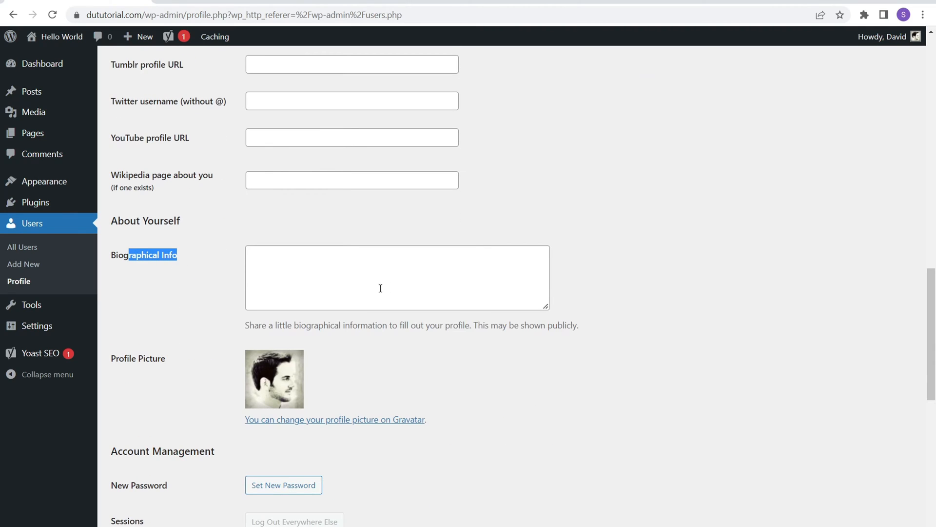
pyautogui.click(314, 262)
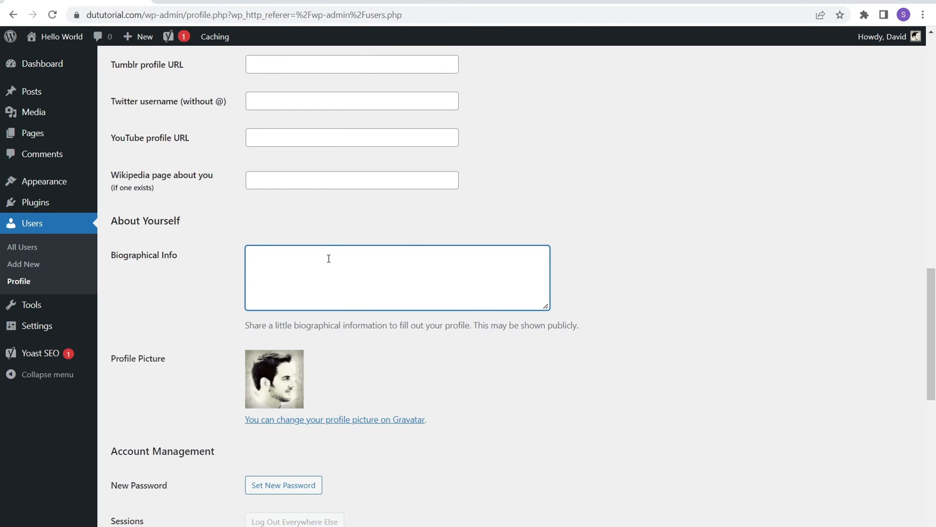
pyautogui.scroll(-2, 390, 239)
pyautogui.rightClick(365, 297)
pyautogui.click(415, 308)
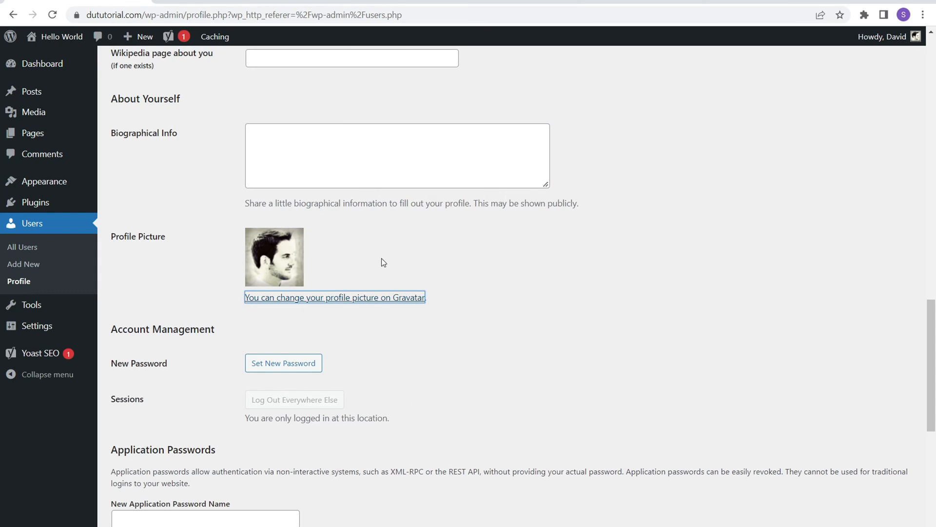
pyautogui.click(215, 2)
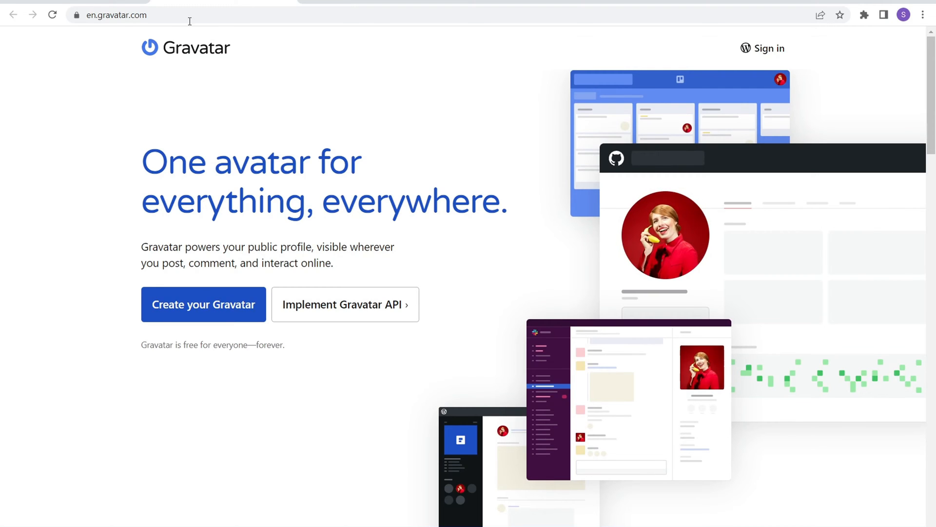
pyautogui.click(83, 2)
pyautogui.scroll(14, 571, 282)
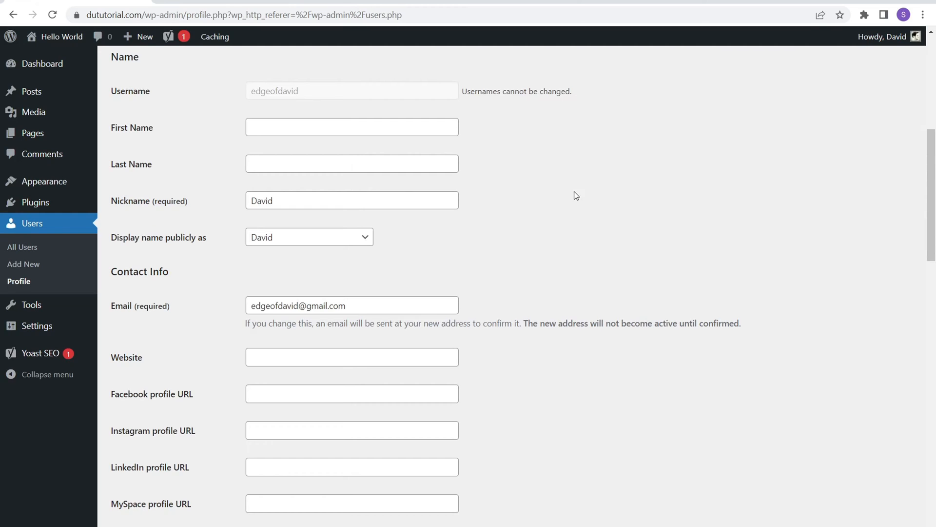
pyautogui.scroll(6, 576, 196)
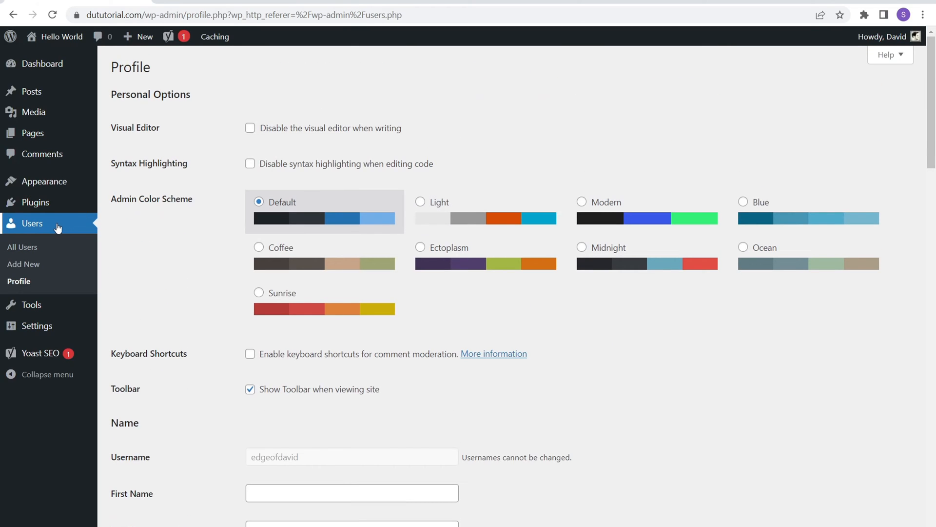
# Open the form for adding a new user and examine the available roles, including Administrator
pyautogui.click(21, 247)
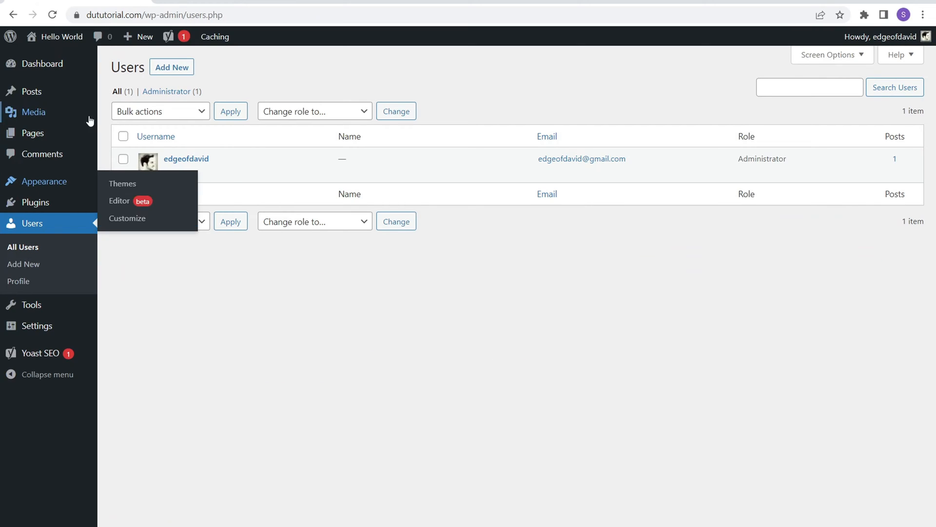
pyautogui.click(172, 69)
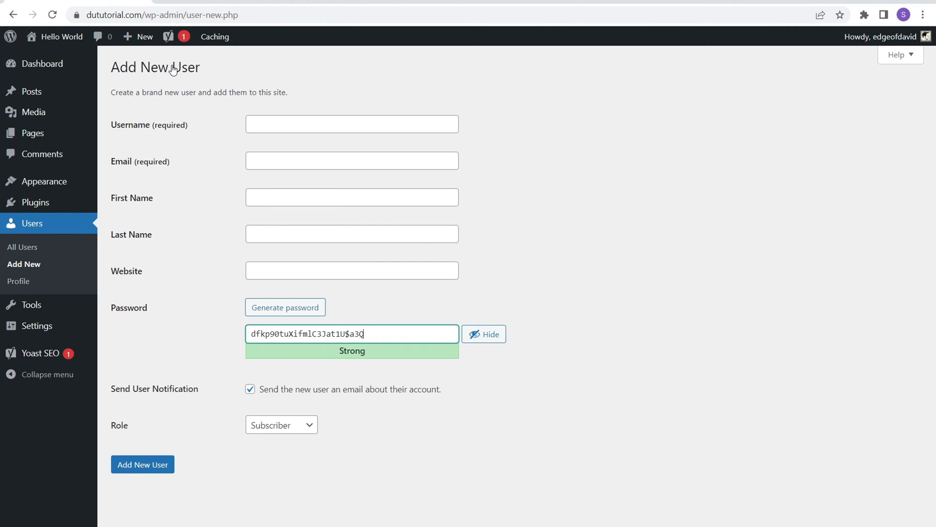
pyautogui.click(306, 427)
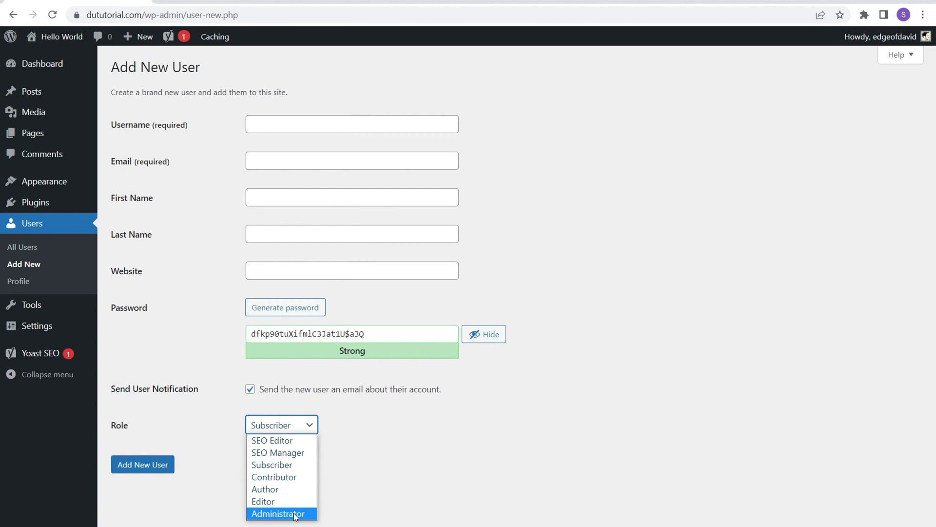
pyautogui.click(383, 460)
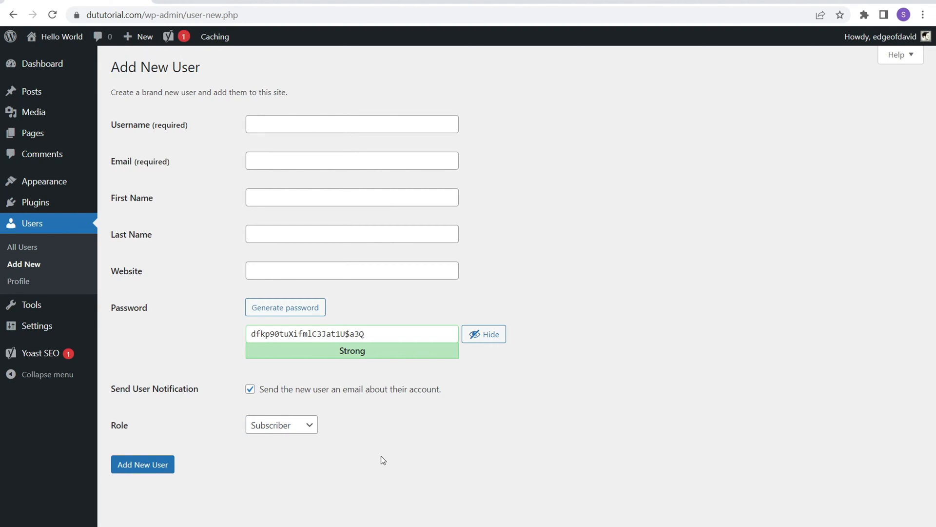
pyautogui.click(303, 426)
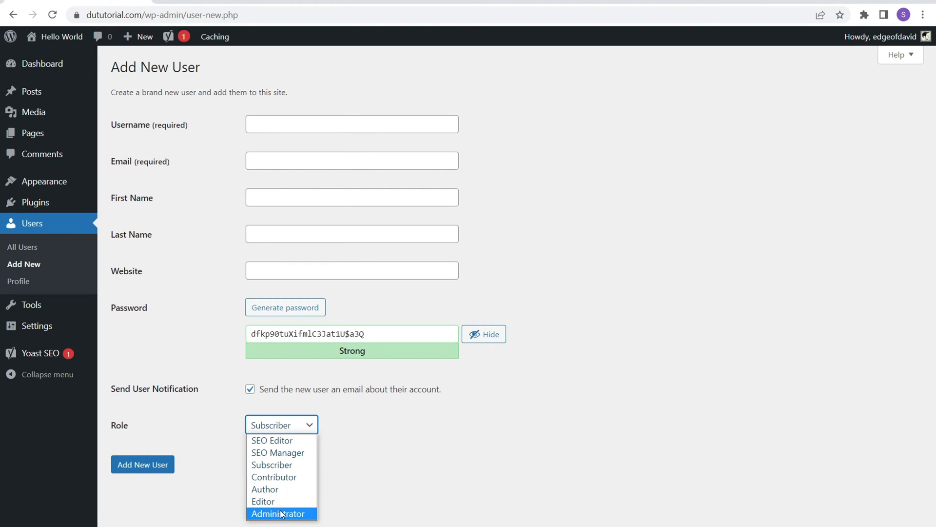
pyautogui.click(430, 437)
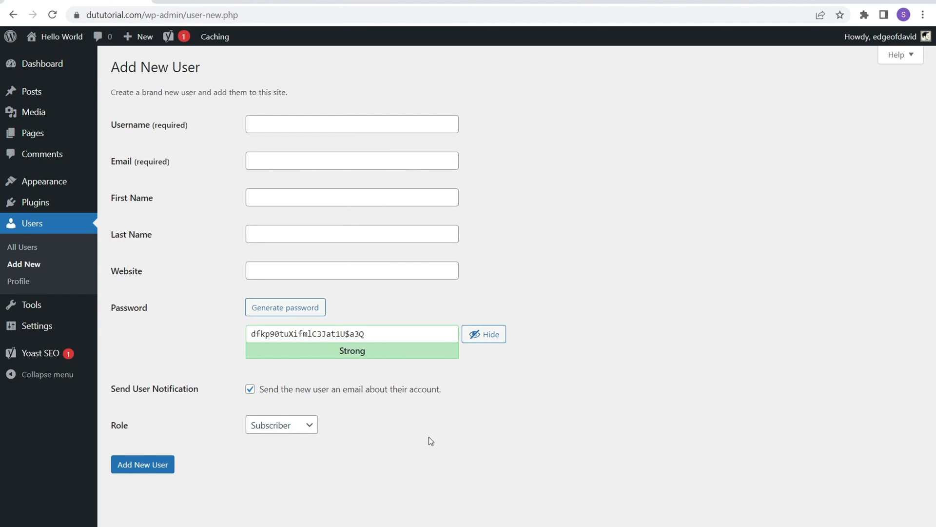
# Open the administrator's profile and examine the Account Management section, including the option for setting a new password
pyautogui.click(32, 250)
pyautogui.click(183, 160)
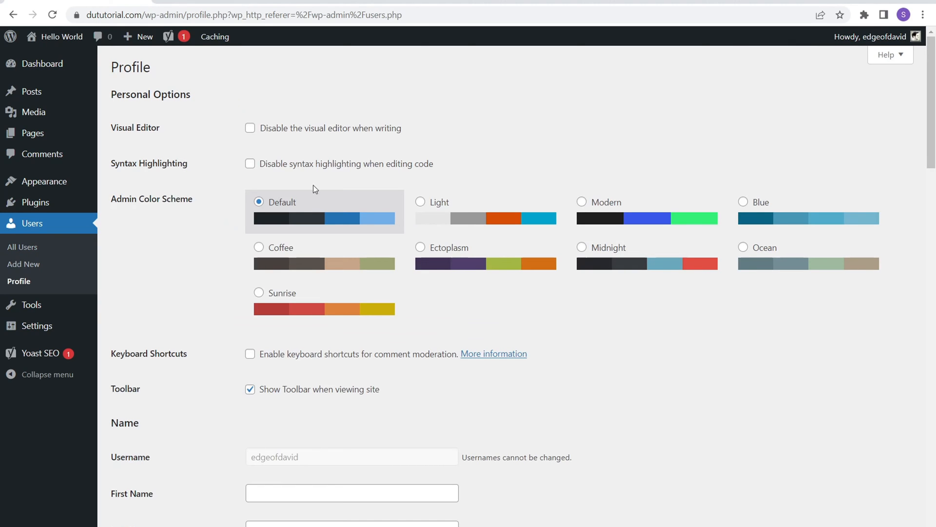
pyautogui.moveTo(934, 113); pyautogui.dragTo(934, 366)
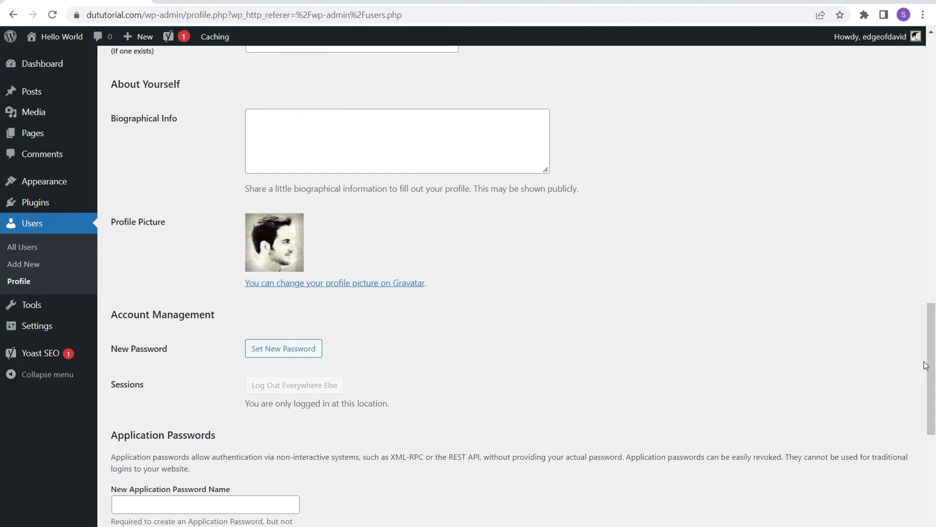
pyautogui.moveTo(119, 314); pyautogui.dragTo(200, 316)
pyautogui.moveTo(117, 349); pyautogui.dragTo(163, 358)
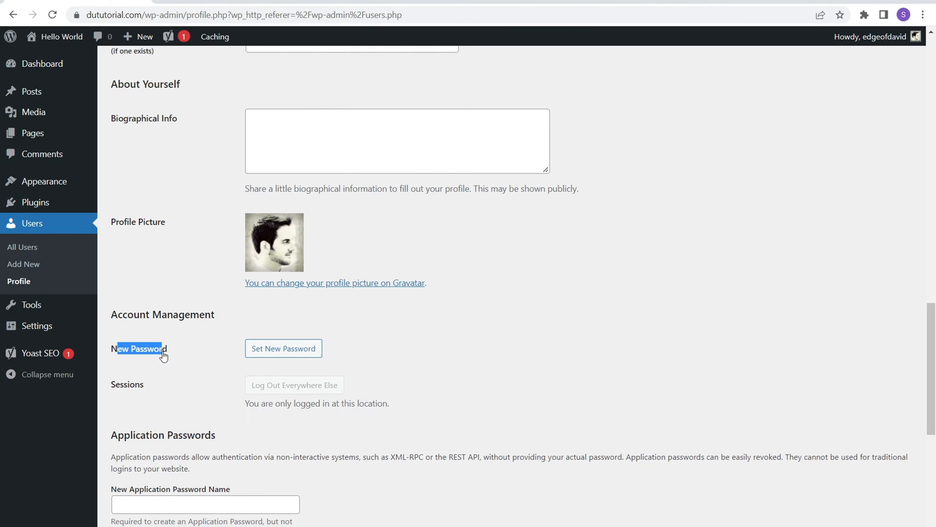
pyautogui.click(266, 351)
pyautogui.click(533, 379)
pyautogui.scroll(6, 533, 371)
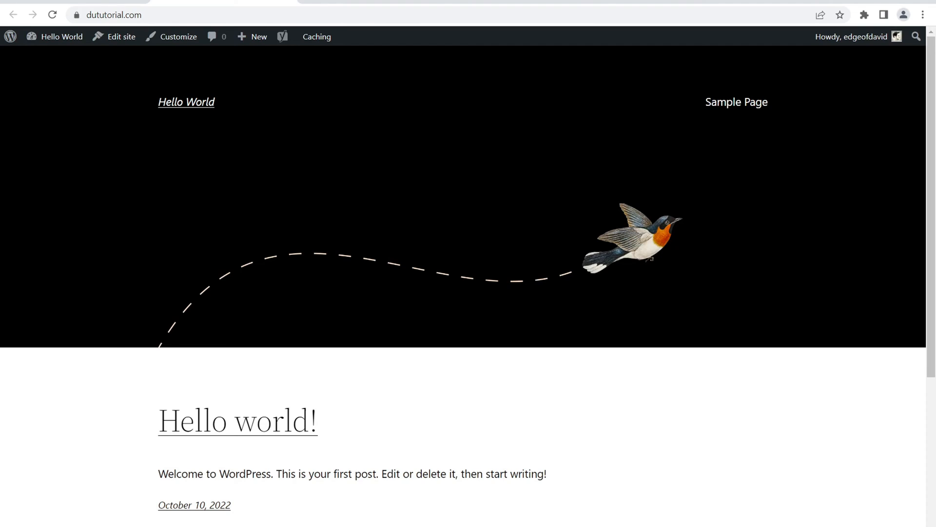
# Open the theme customizer for the site, and open the site editor for the Twenty Twenty-Two theme
pyautogui.click(184, 41)
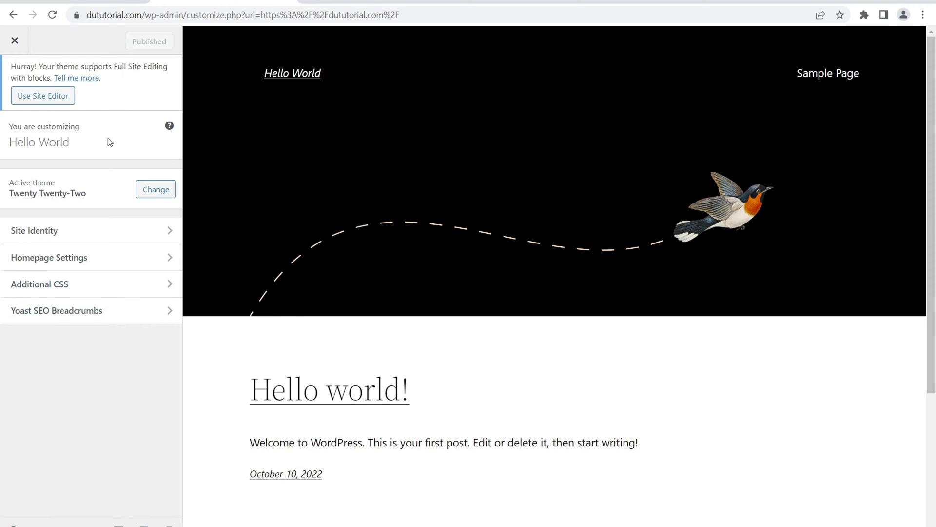
pyautogui.click(43, 97)
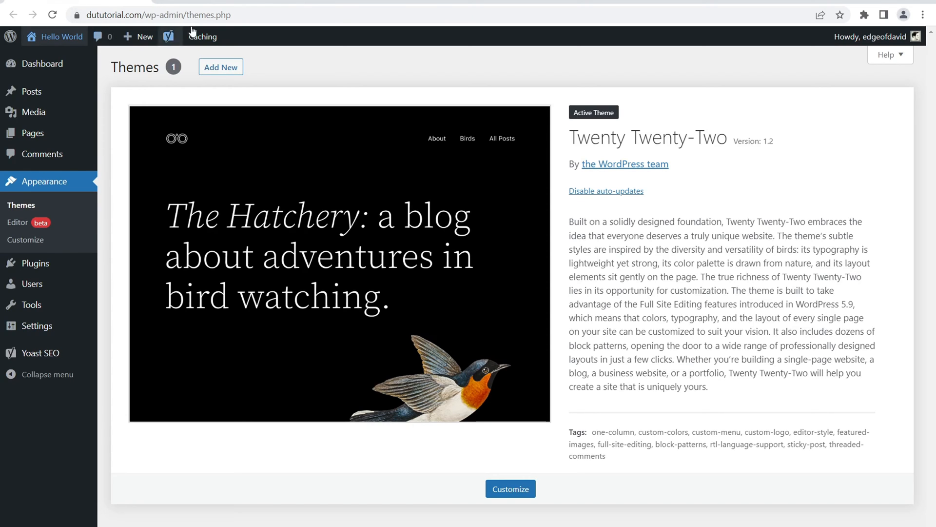
pyautogui.click(16, 223)
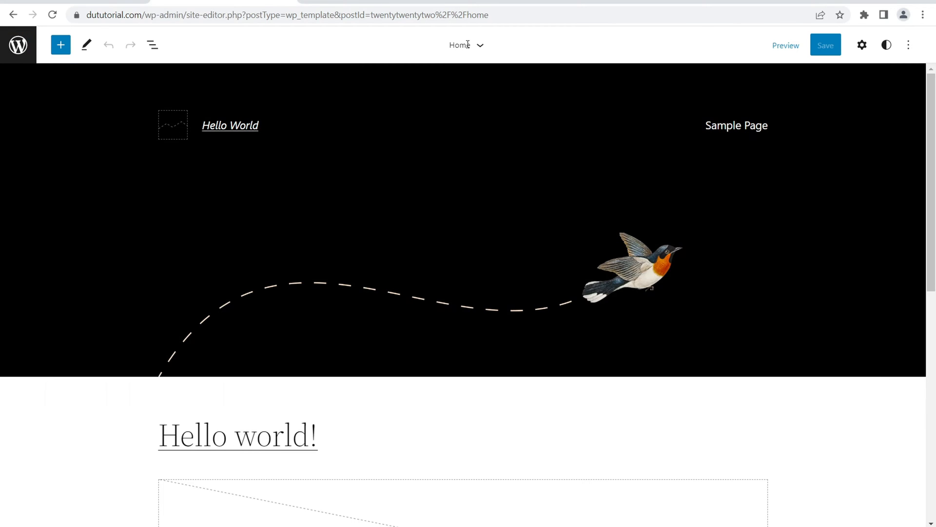
# Select the Header area of the Home template and browse the header patterns available as replacements, without choosing one
pyautogui.click(472, 45)
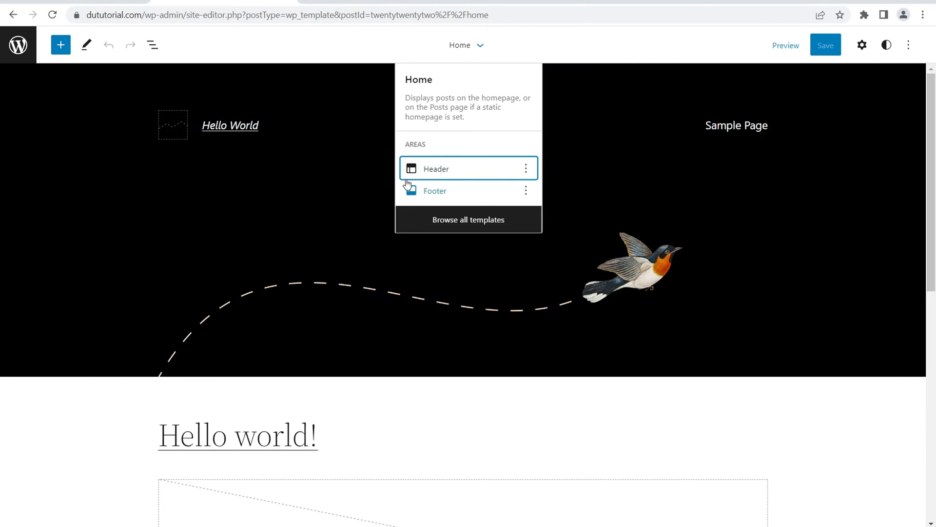
pyautogui.click(419, 169)
pyautogui.scroll(-5, 464, 360)
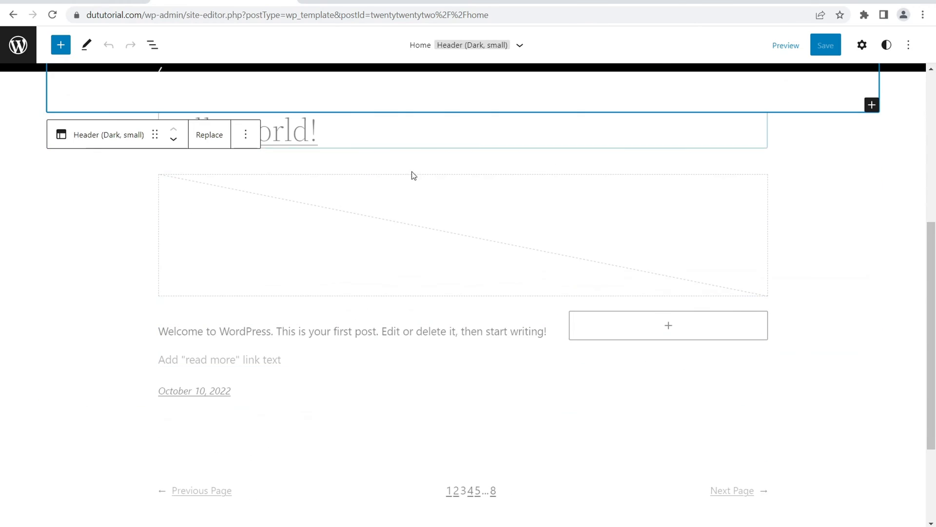
pyautogui.scroll(-2, 498, 238)
pyautogui.scroll(8, 725, 153)
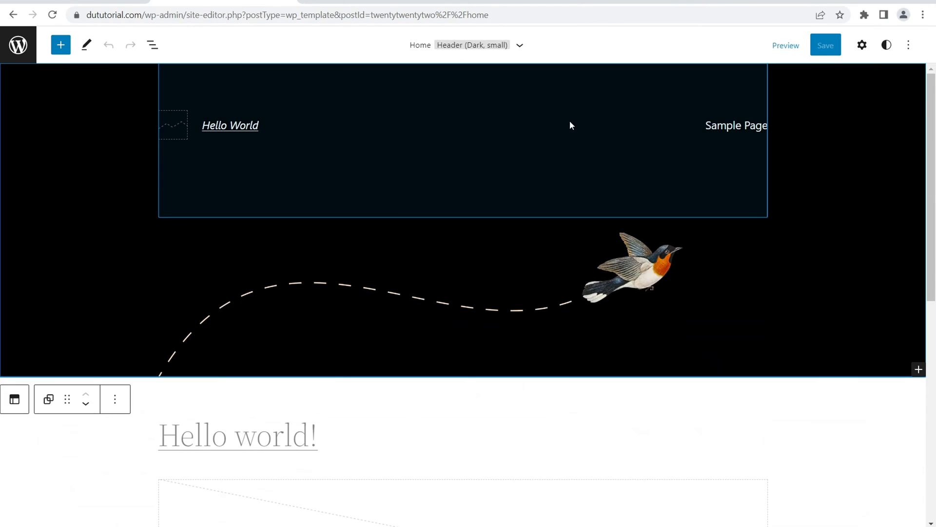
pyautogui.click(572, 124)
pyautogui.click(336, 240)
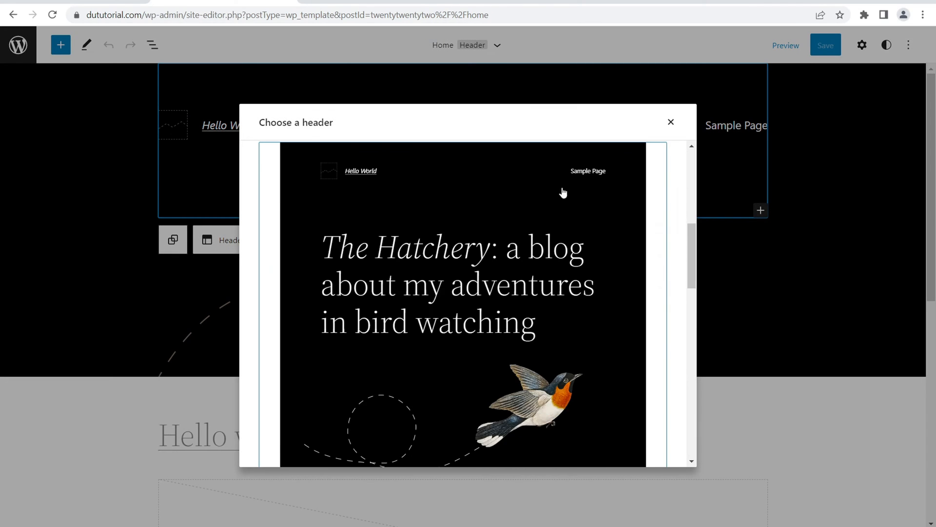
pyautogui.click(671, 122)
# Select the bird image in the header and the Hello world! post title to examine their block options
pyautogui.click(587, 263)
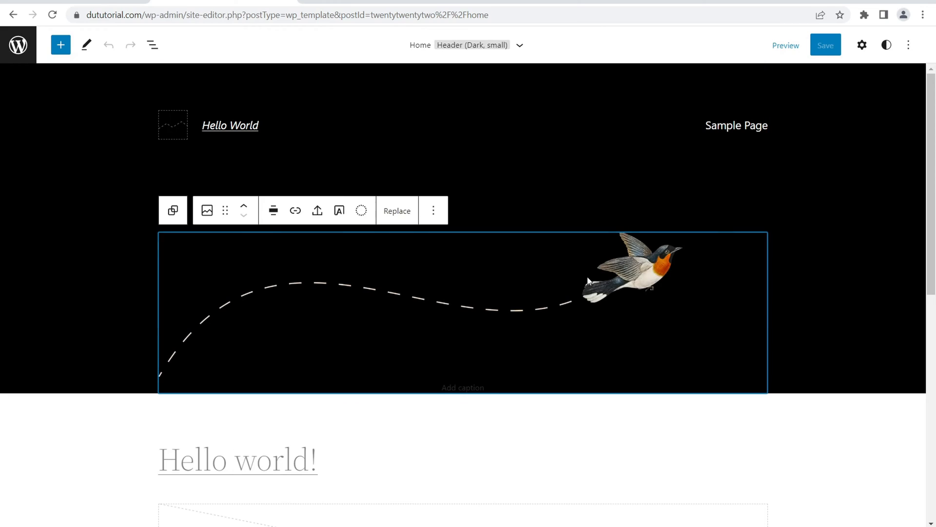
pyautogui.click(433, 211)
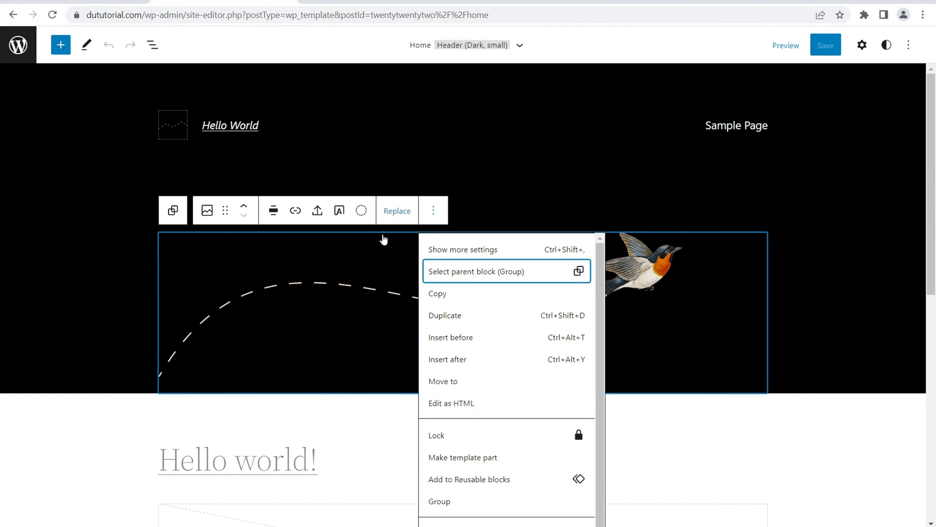
pyautogui.moveTo(935, 181); pyautogui.dragTo(379, 257)
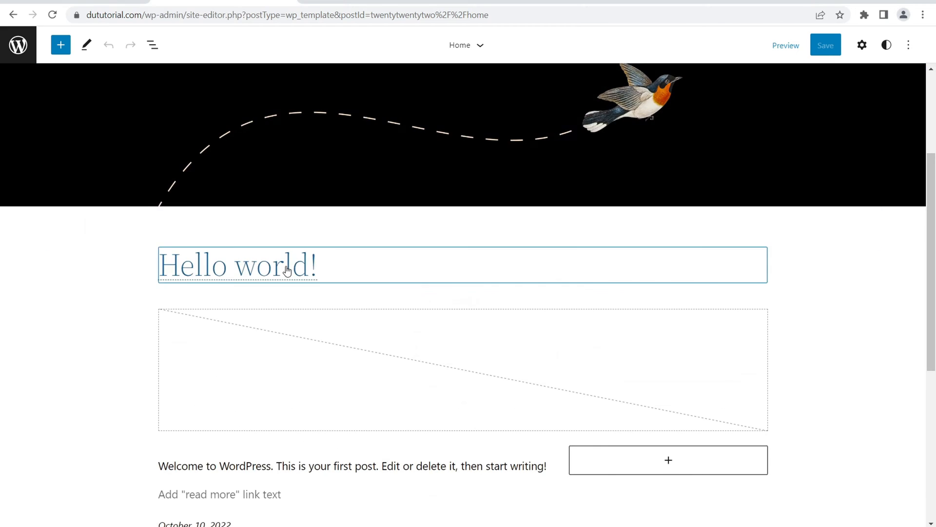
pyautogui.click(292, 268)
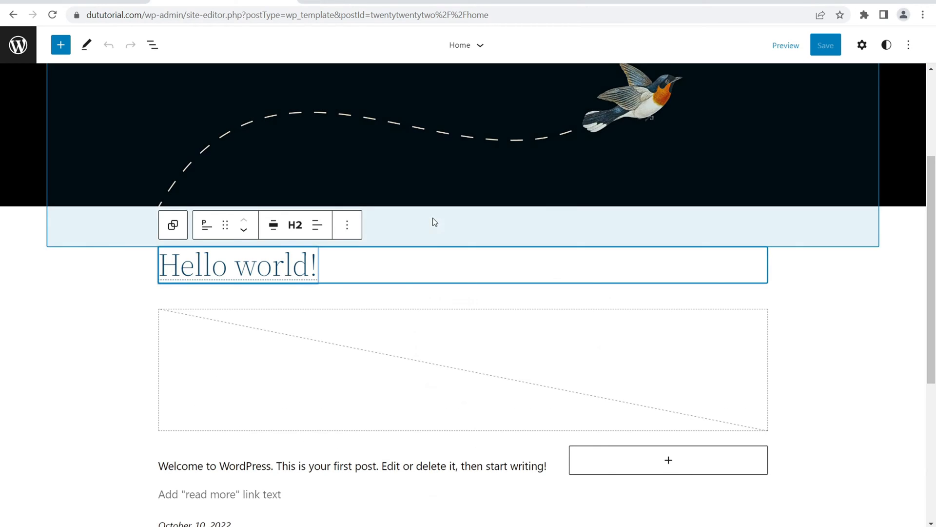
pyautogui.scroll(-3, 433, 220)
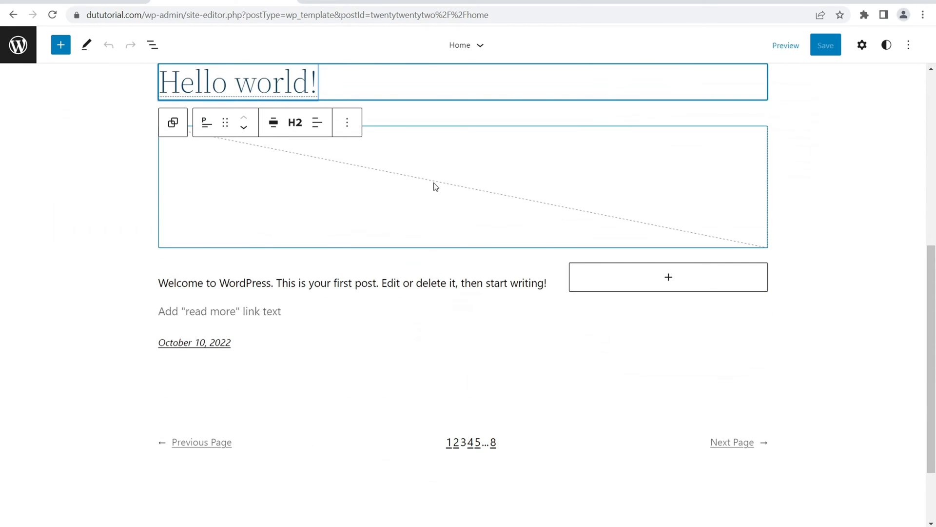
pyautogui.scroll(-2, 439, 188)
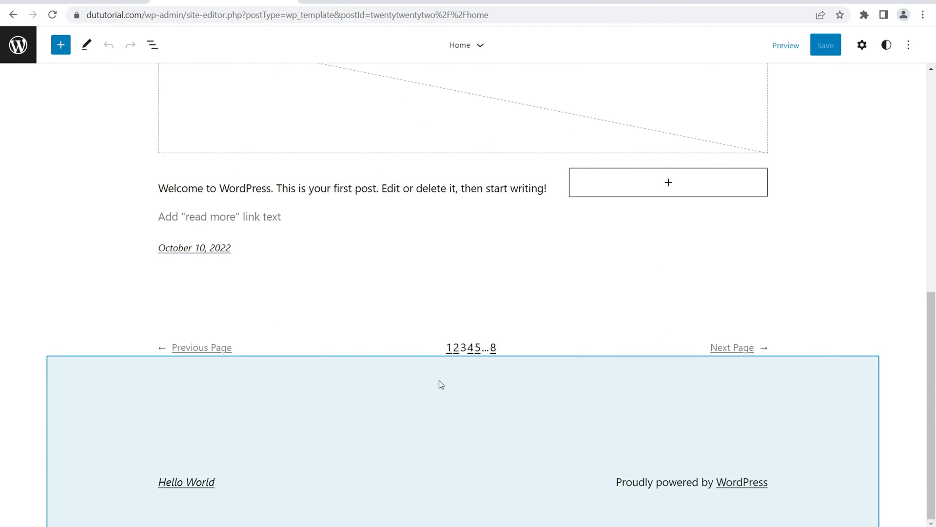
# Select the Home template's footer and view the footer patterns available as replacements, without choosing one
pyautogui.click(472, 428)
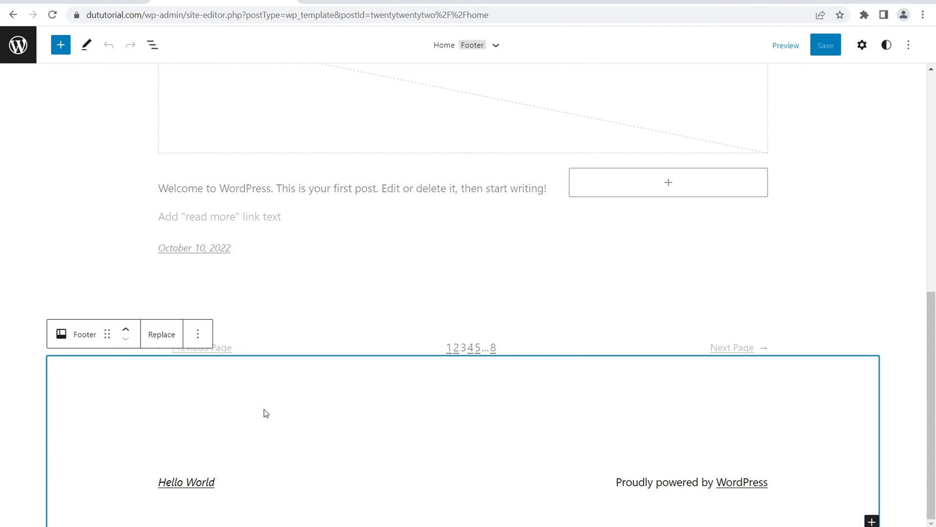
pyautogui.click(166, 337)
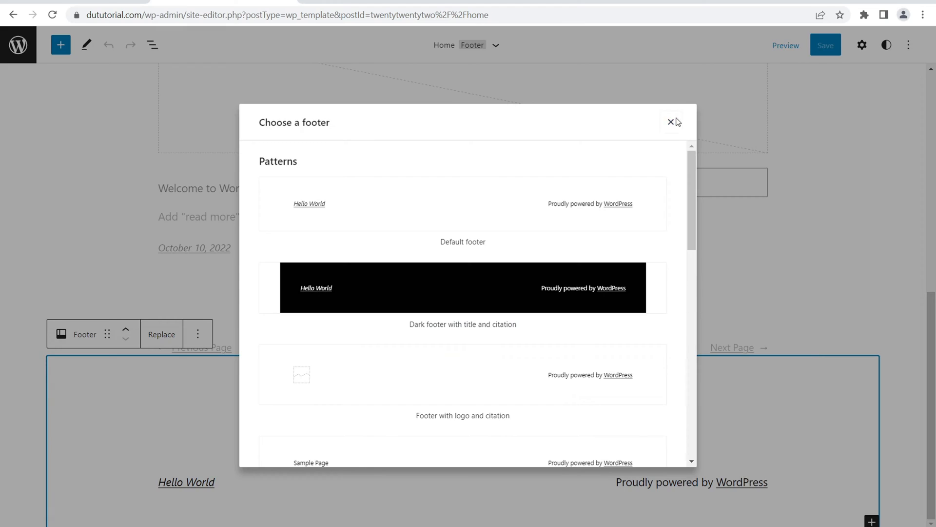
pyautogui.click(672, 122)
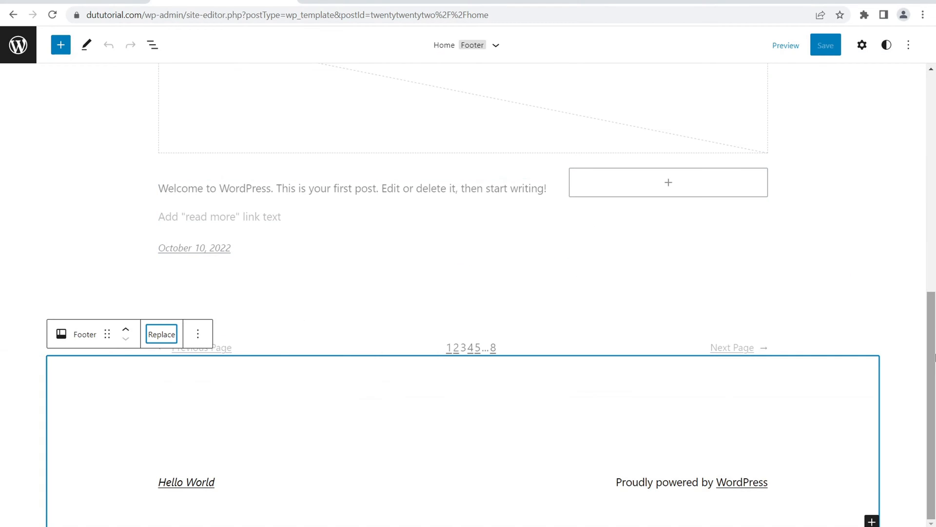
pyautogui.moveTo(933, 361); pyautogui.dragTo(934, 133)
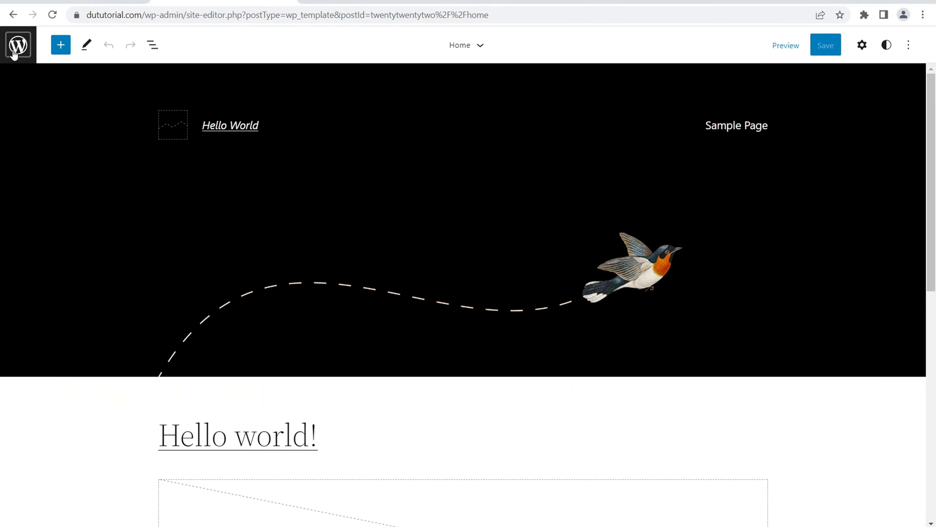
# Review the theme's list of templates and the template types that can be added, without creating one
pyautogui.click(13, 53)
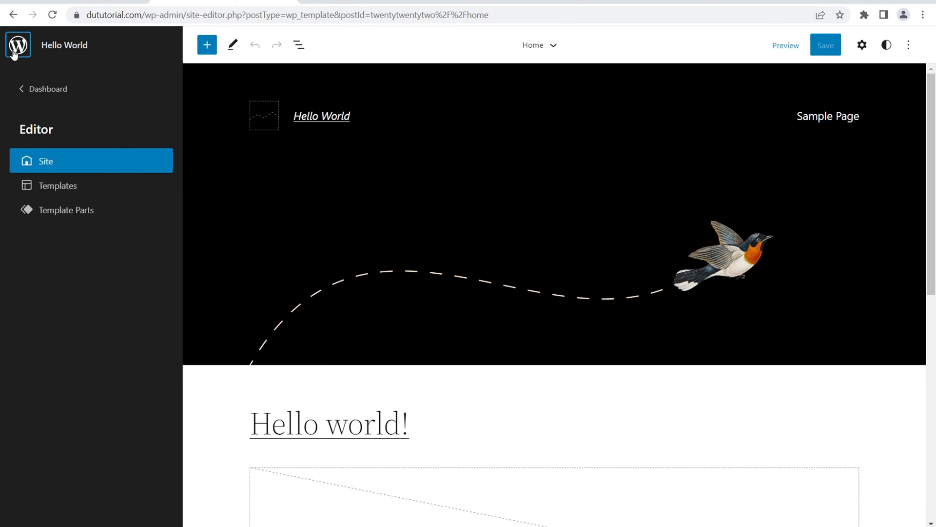
pyautogui.click(74, 185)
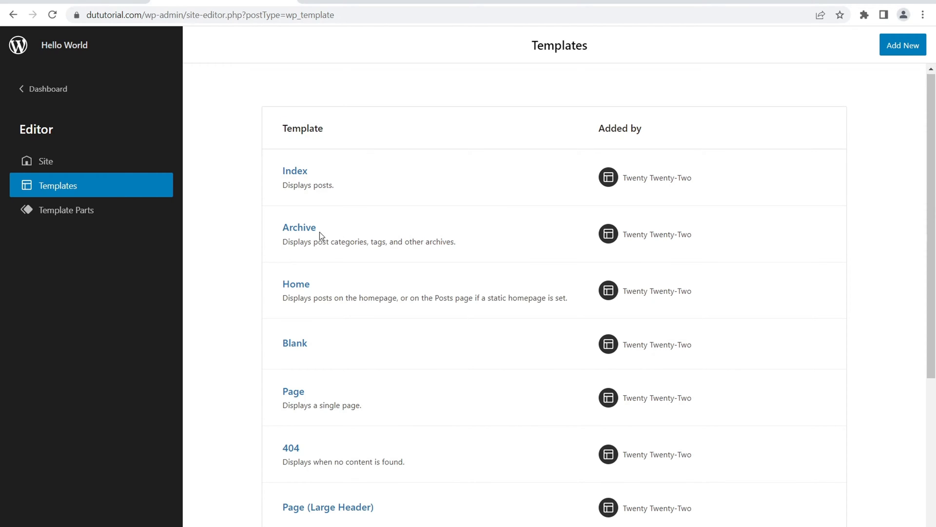
pyautogui.scroll(-2, 317, 222)
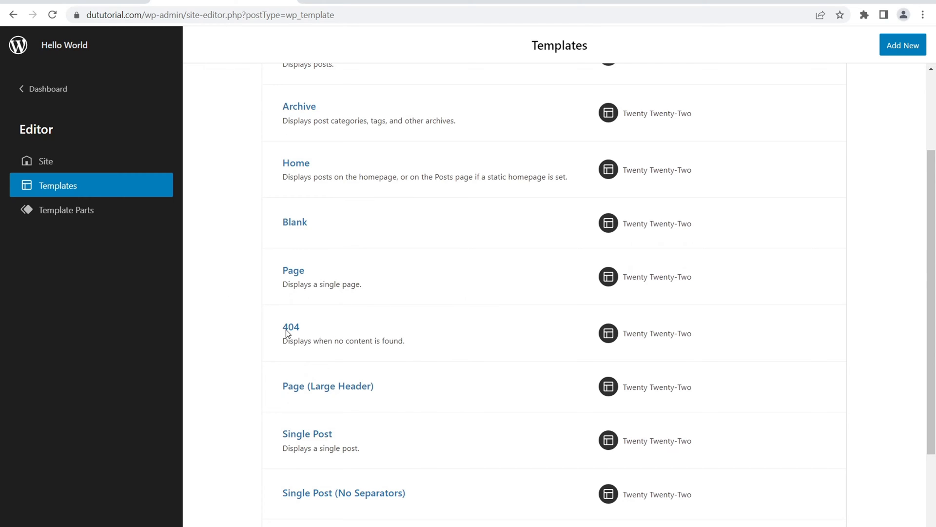
pyautogui.scroll(-2, 237, 242)
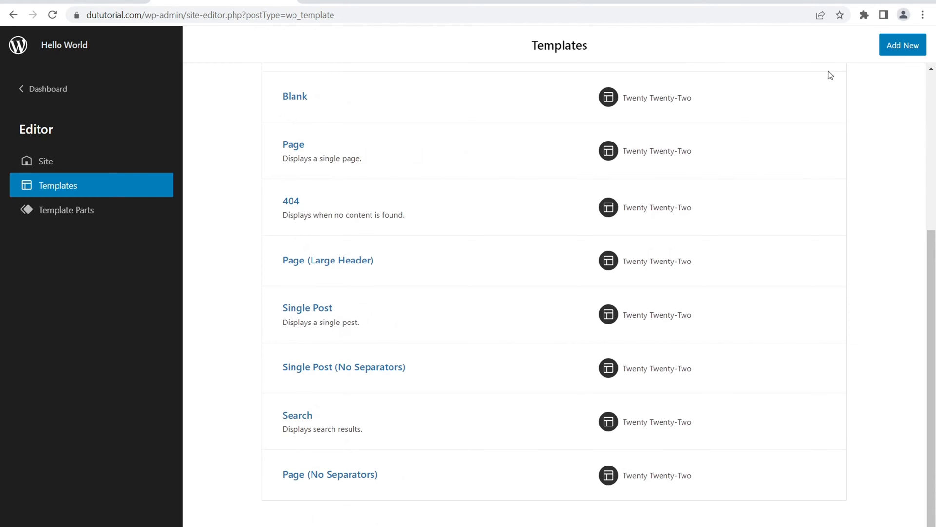
pyautogui.click(901, 49)
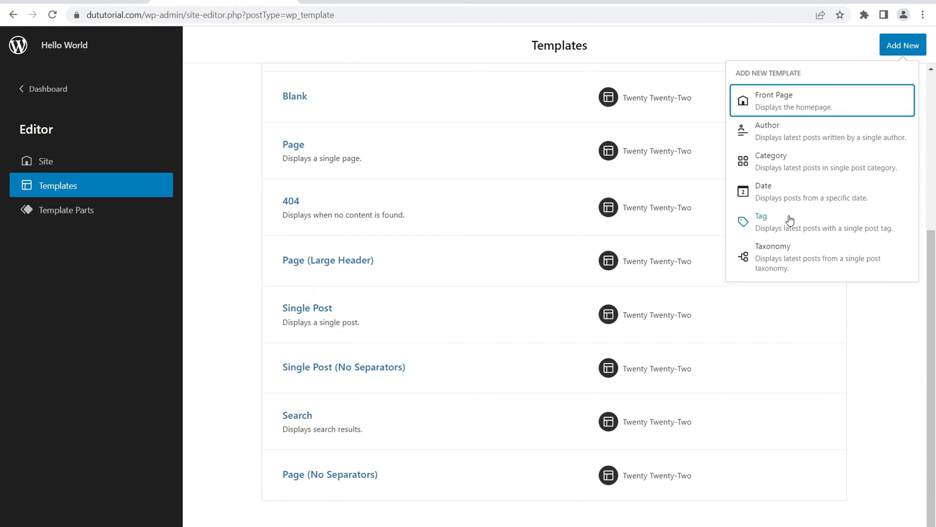
pyautogui.click(219, 112)
# View the theme's template parts and the General, Header and Footer areas offered when creating a part
pyautogui.click(83, 213)
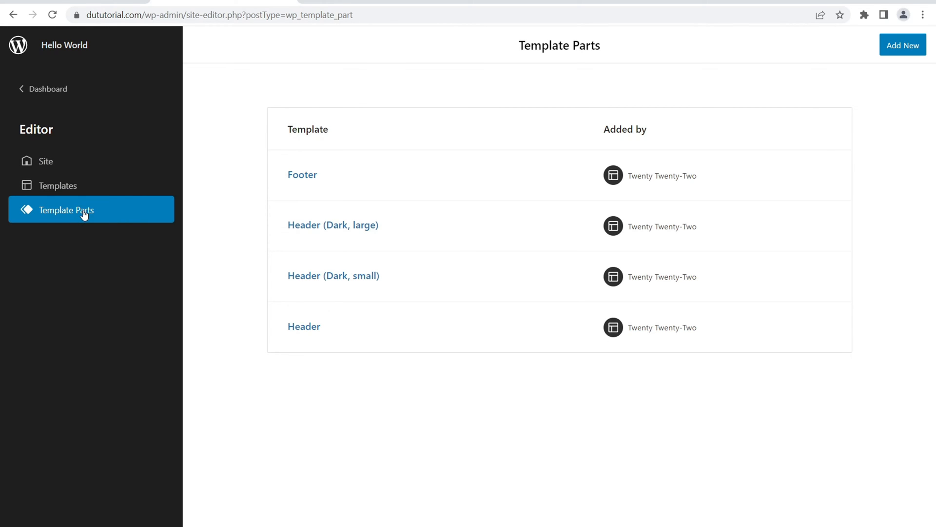
pyautogui.click(906, 47)
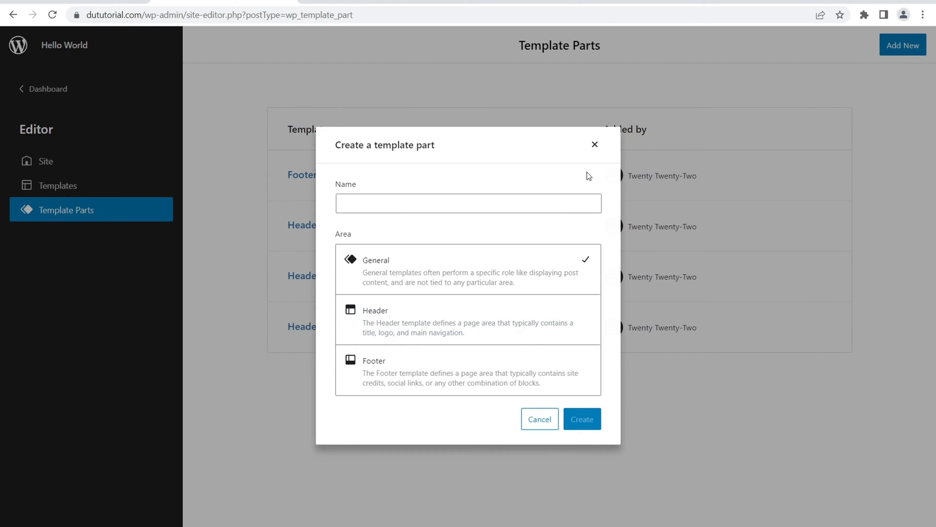
pyautogui.click(596, 147)
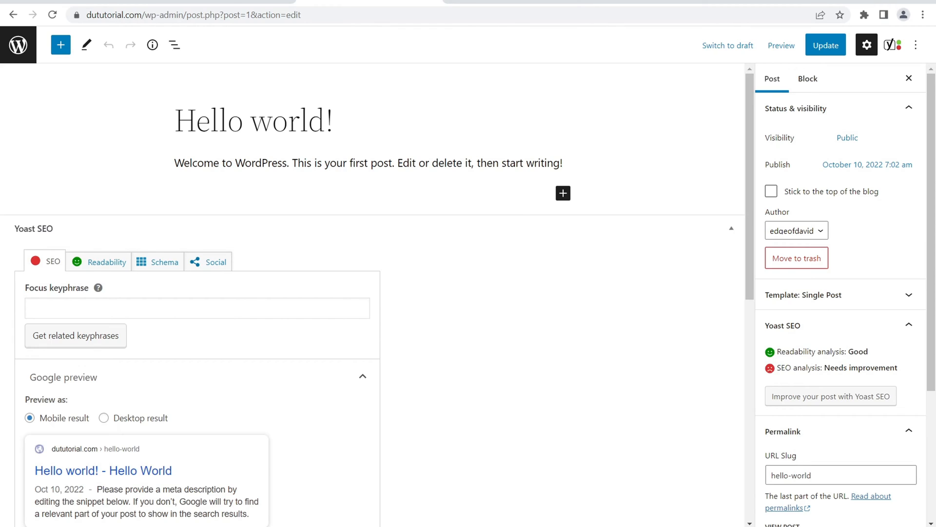
# In the Hello world! post's settings, collapse the Yoast SEO section and view the template choices for the post
pyautogui.hotkey('ctrl', 'Tab')
pyautogui.hotkey('ctrl', 'shift', 'Tab')
pyautogui.click(865, 334)
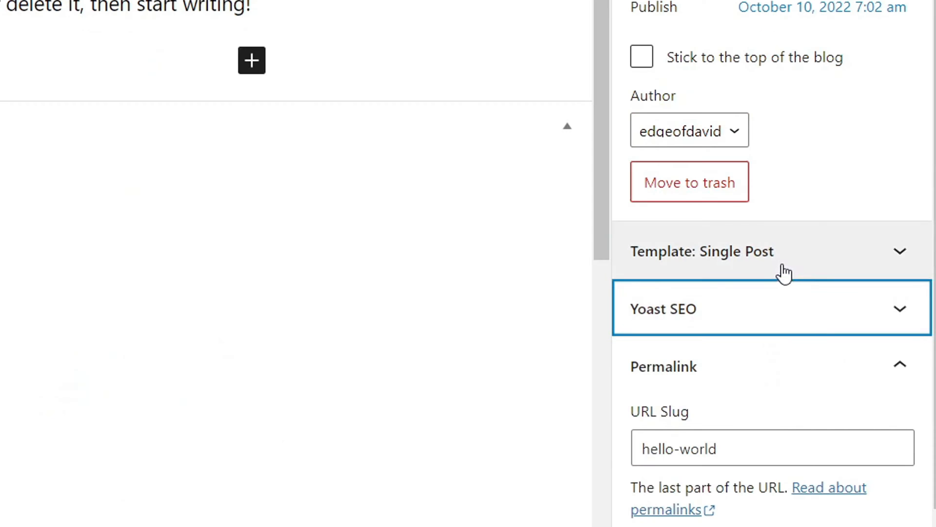
pyautogui.click(846, 301)
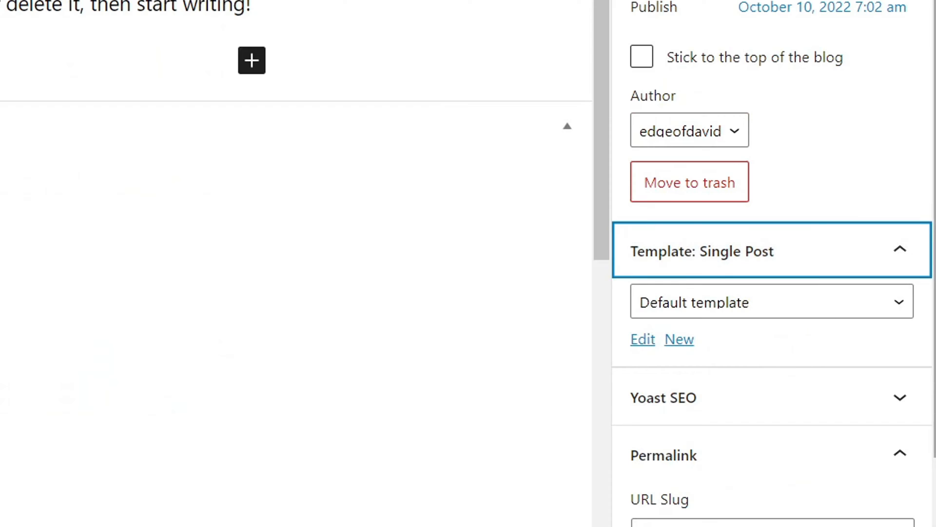
pyautogui.scroll(-1, 821, 252)
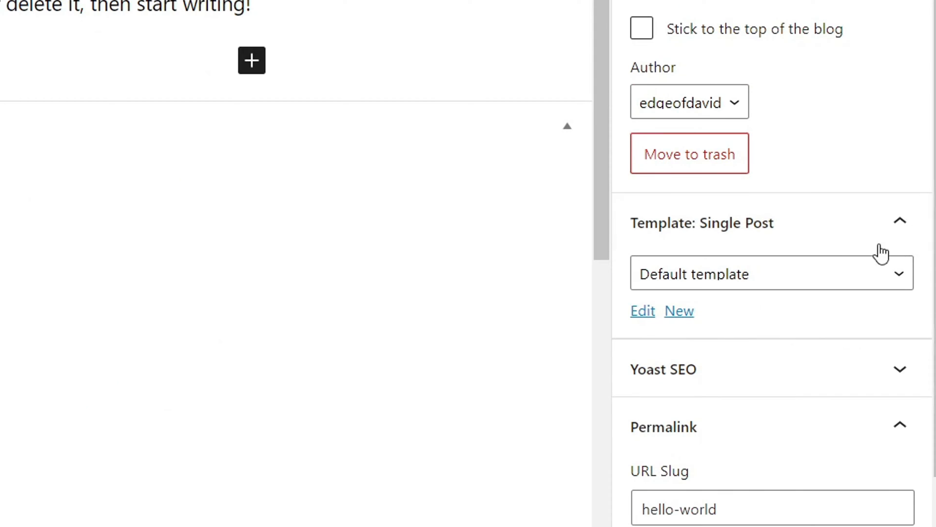
pyautogui.click(827, 267)
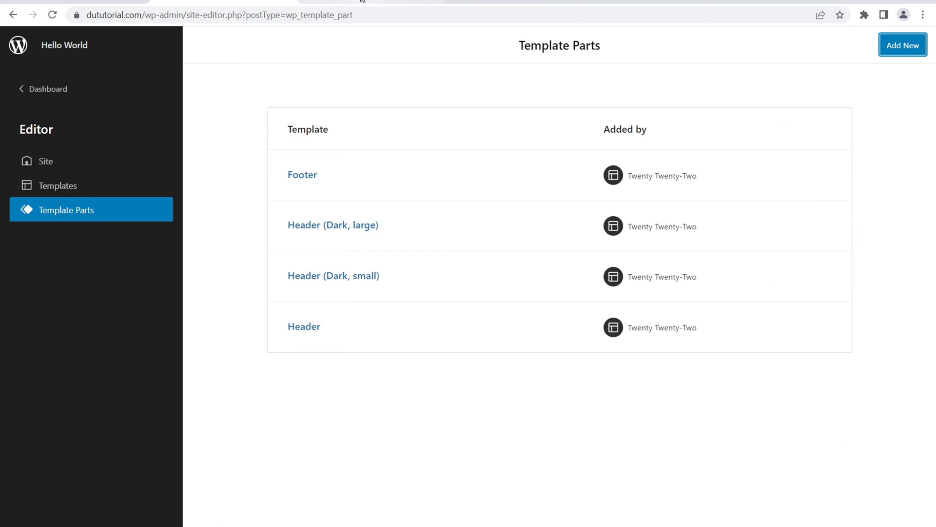
# Reopen the form for creating a template part, dismiss it and go back to the Templates list
pyautogui.click(900, 49)
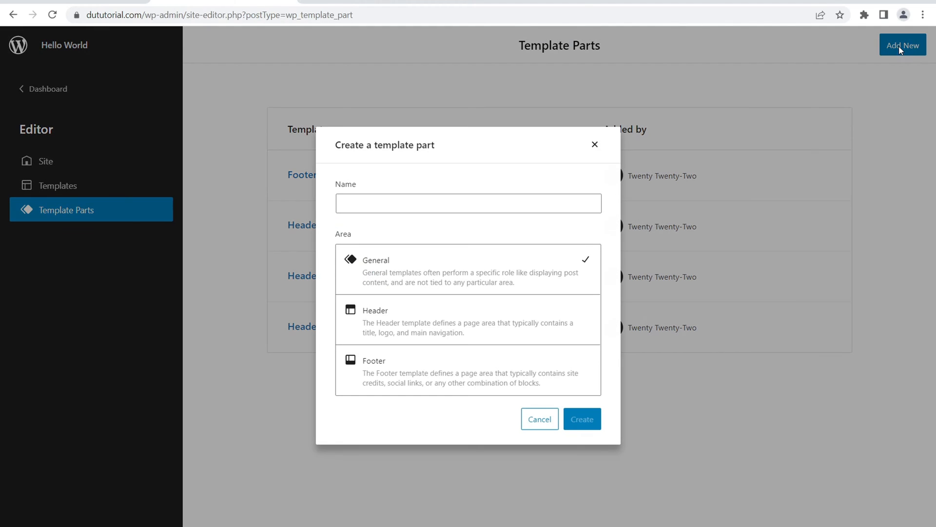
pyautogui.click(595, 144)
pyautogui.click(46, 188)
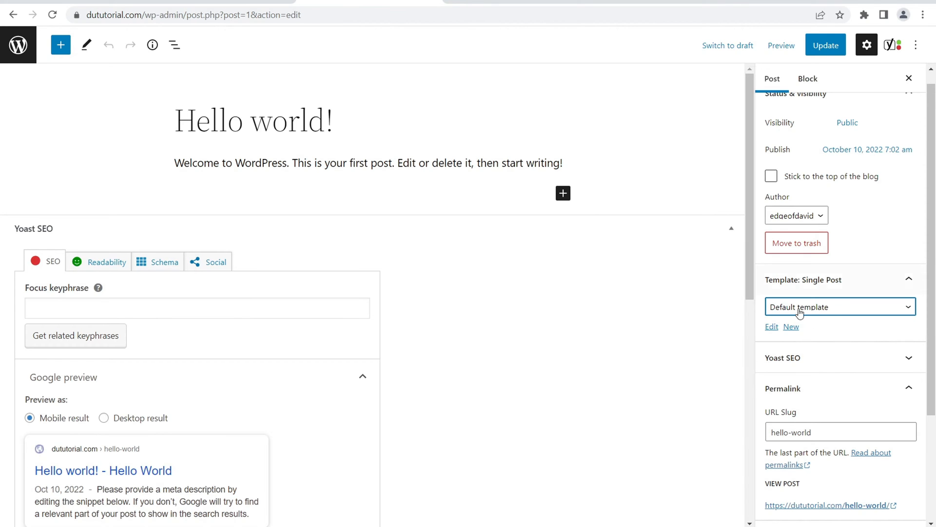
# Compare the Hello world! post's template choices with the theme's Templates list, and set the post's template to Blank
pyautogui.click(829, 312)
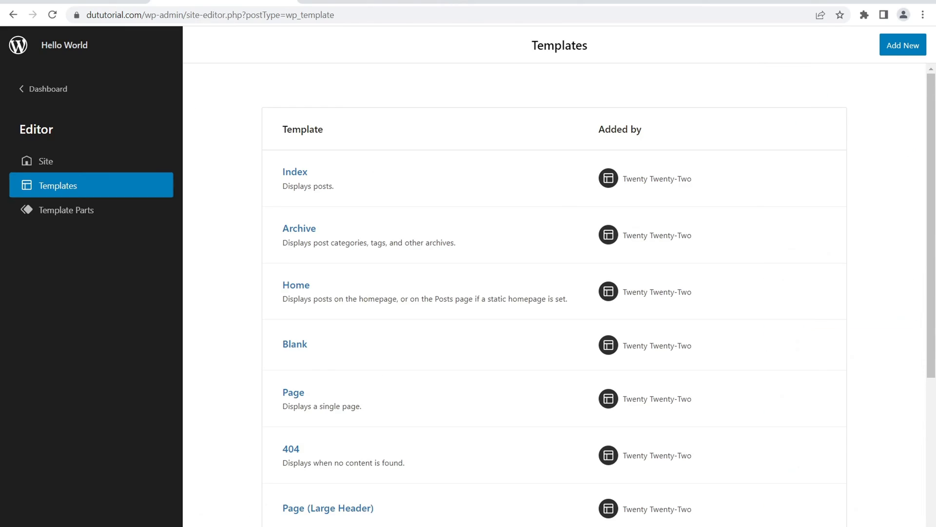
pyautogui.scroll(-5, 337, 205)
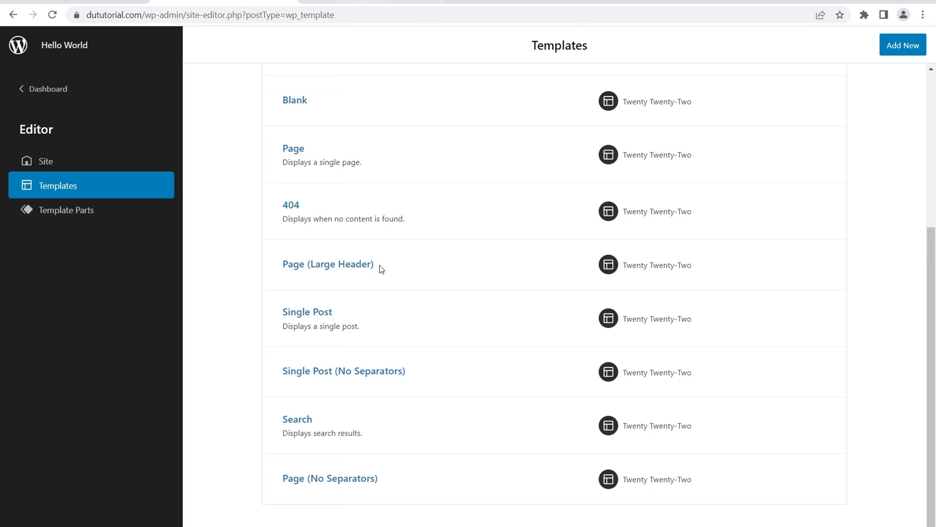
pyautogui.scroll(3, 353, 269)
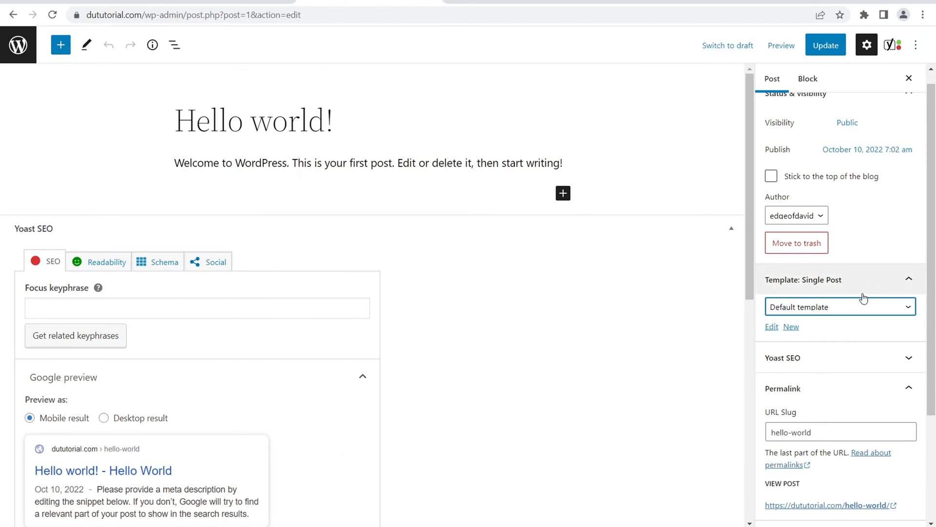
pyautogui.click(858, 307)
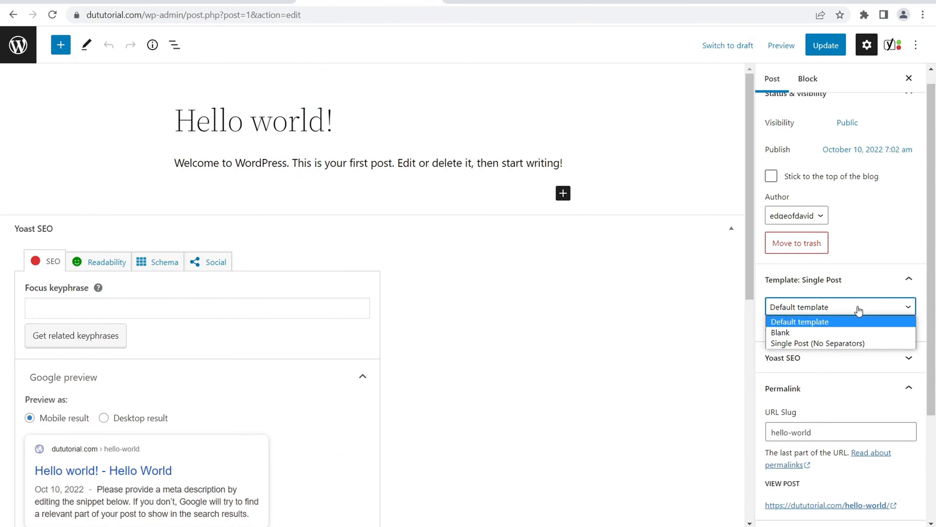
pyautogui.click(782, 334)
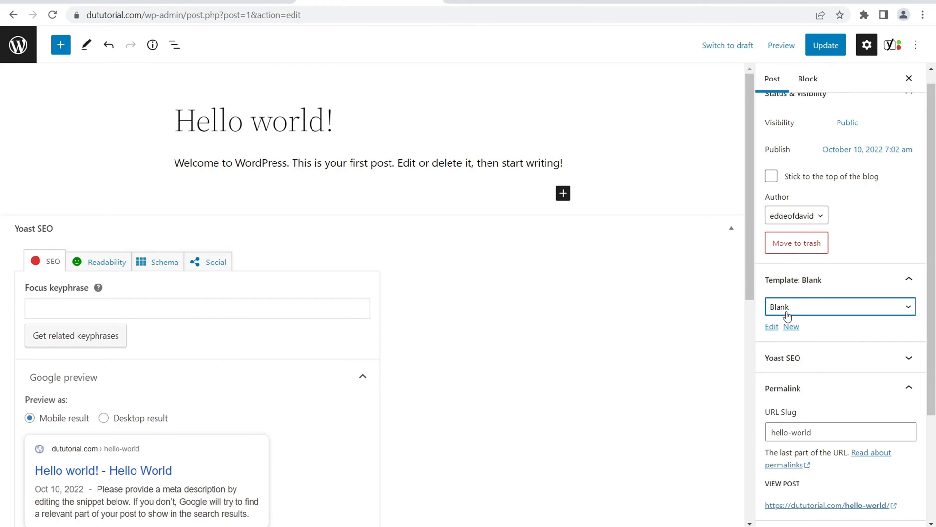
# In Sample Page's settings, collapse Yoast SEO, compare the template choices with the Templates list and choose Page (Large Header)
pyautogui.click(549, 2)
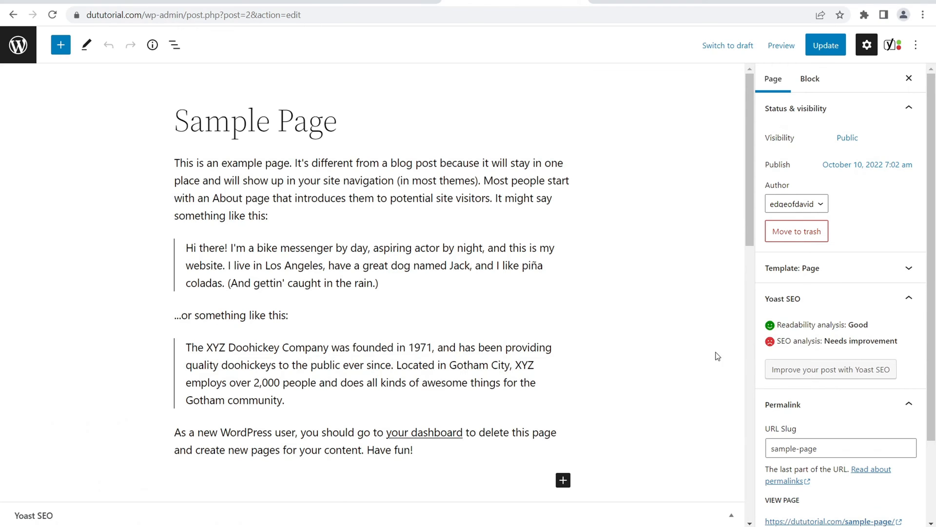
pyautogui.click(846, 298)
pyautogui.click(845, 268)
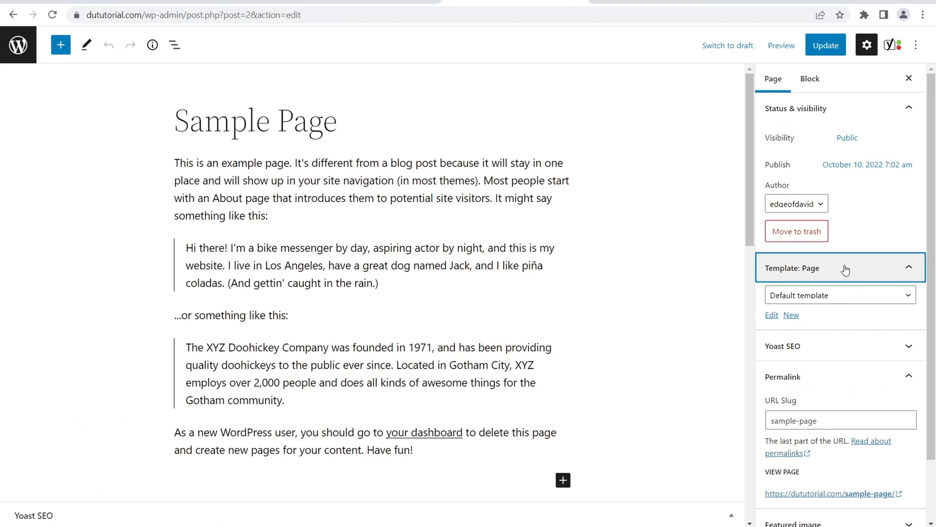
pyautogui.click(847, 296)
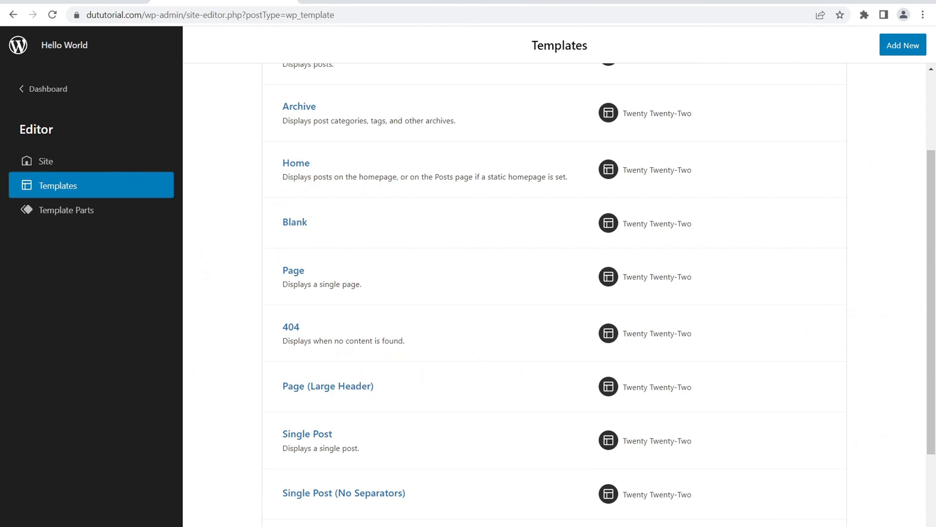
pyautogui.scroll(-3, 340, 175)
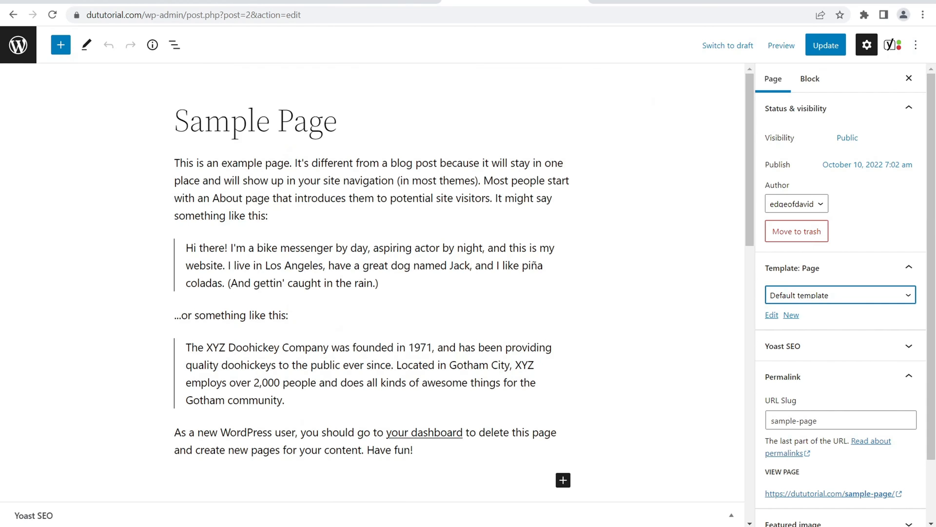
pyautogui.click(822, 296)
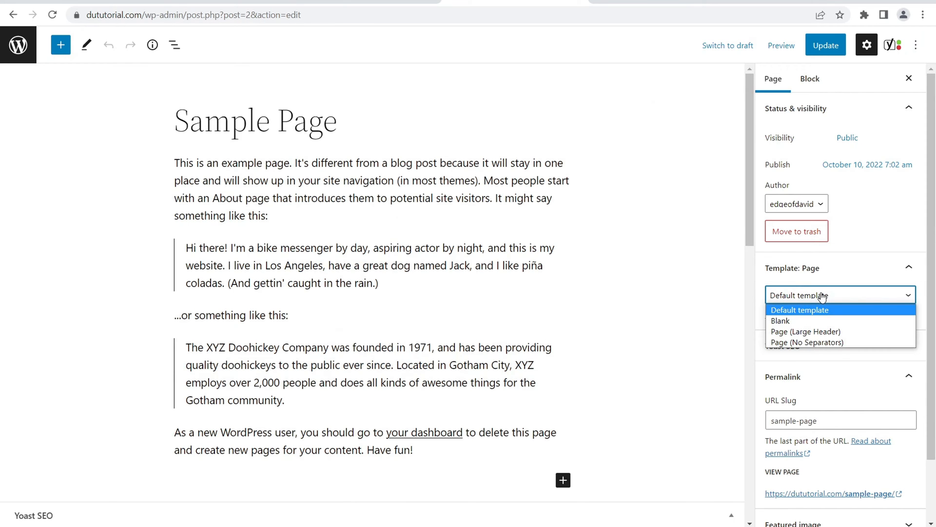
pyautogui.click(821, 332)
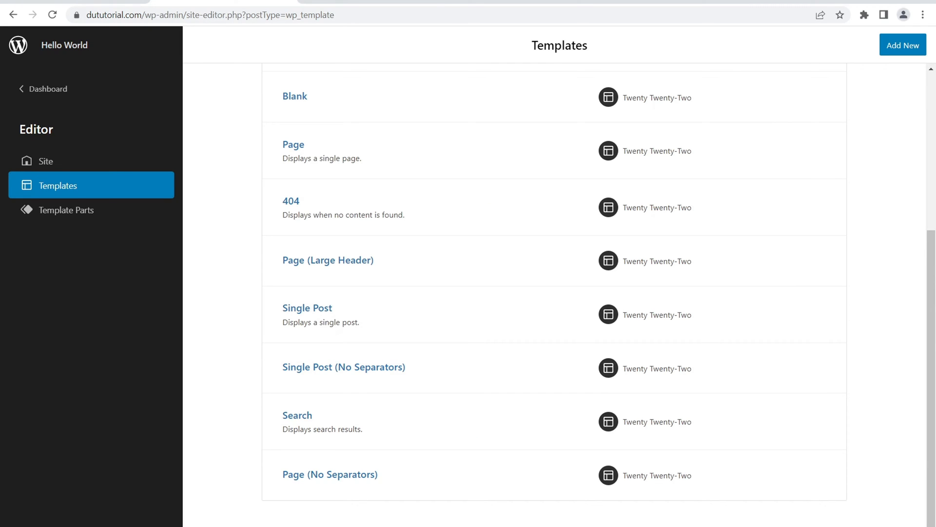
# Return from the Templates list to the WordPress dashboard and open the site editor in a new browser tab
pyautogui.click(78, 2)
pyautogui.click(222, 2)
pyautogui.click(57, 90)
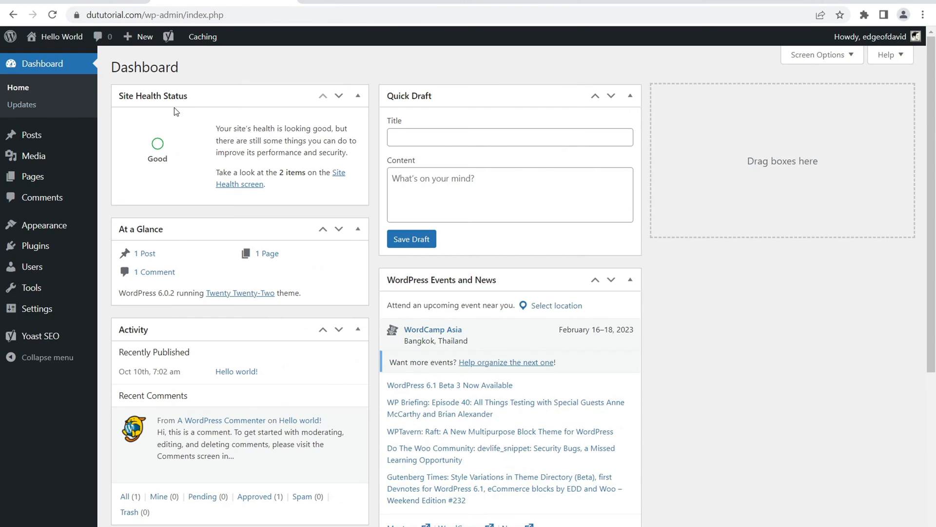
pyautogui.moveTo(39, 230)
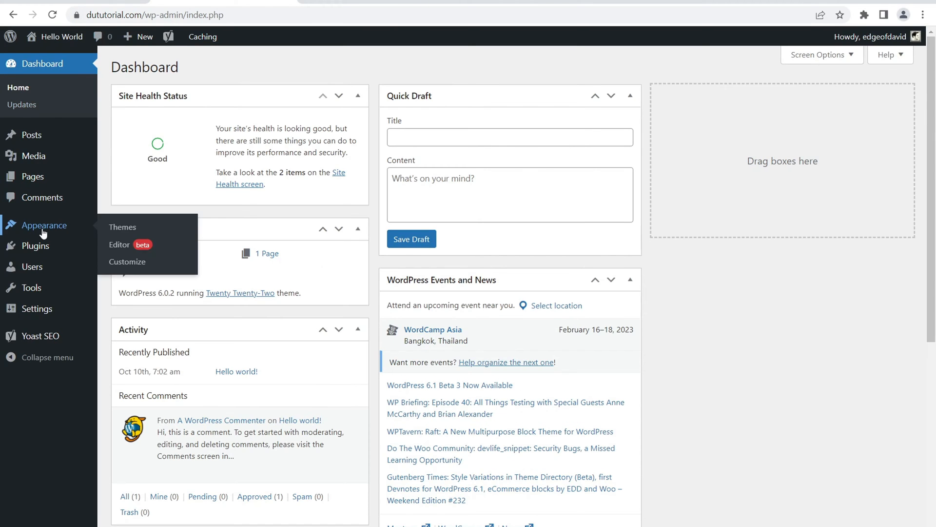
pyautogui.rightClick(120, 246)
pyautogui.click(147, 254)
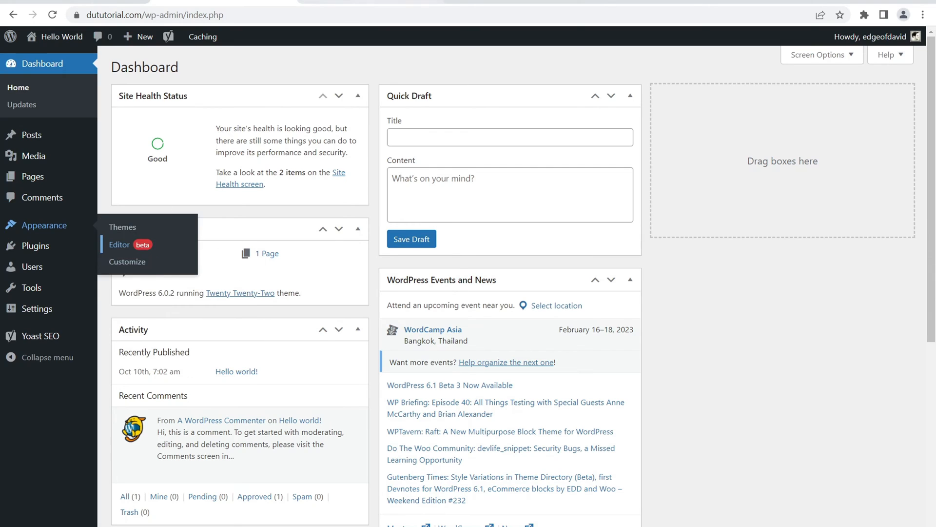
pyautogui.click(375, 1)
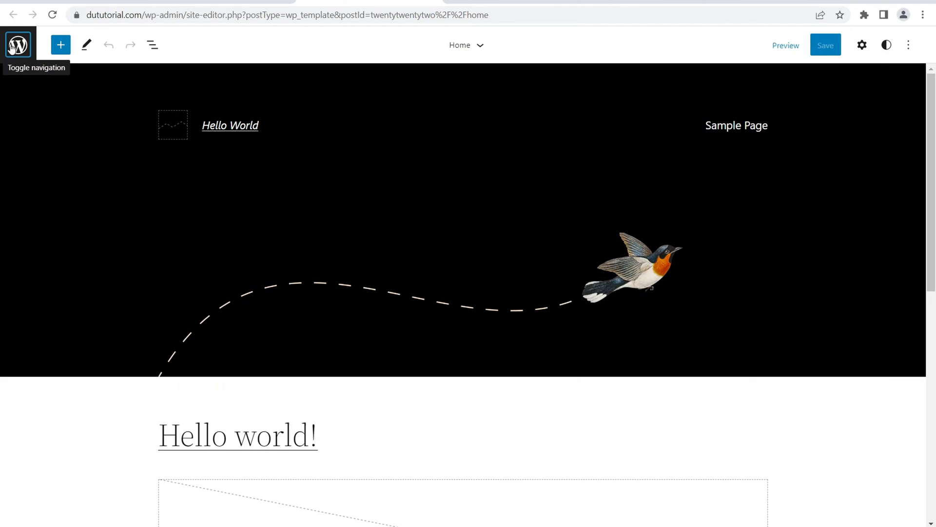
# Open the Page (Large Header) template from the Templates list and look over its layout
pyautogui.click(16, 47)
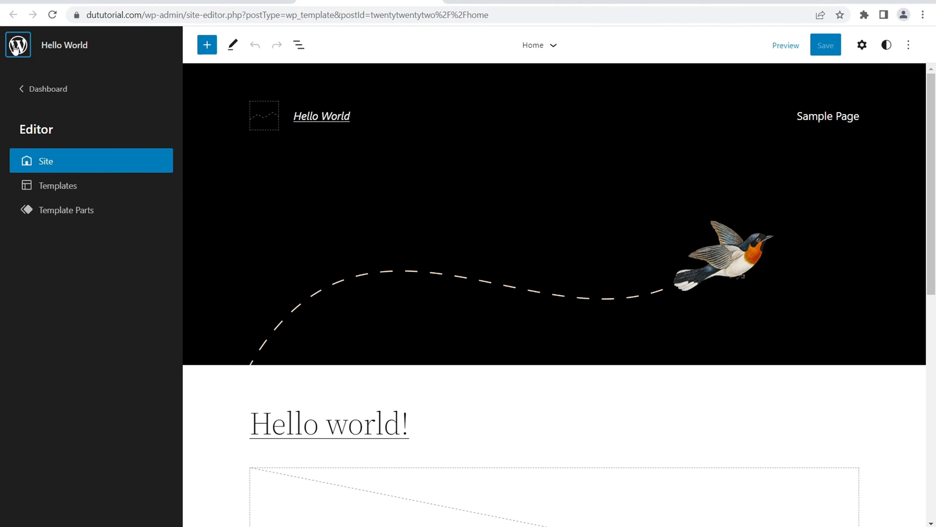
pyautogui.click(61, 190)
pyautogui.scroll(-4, 295, 141)
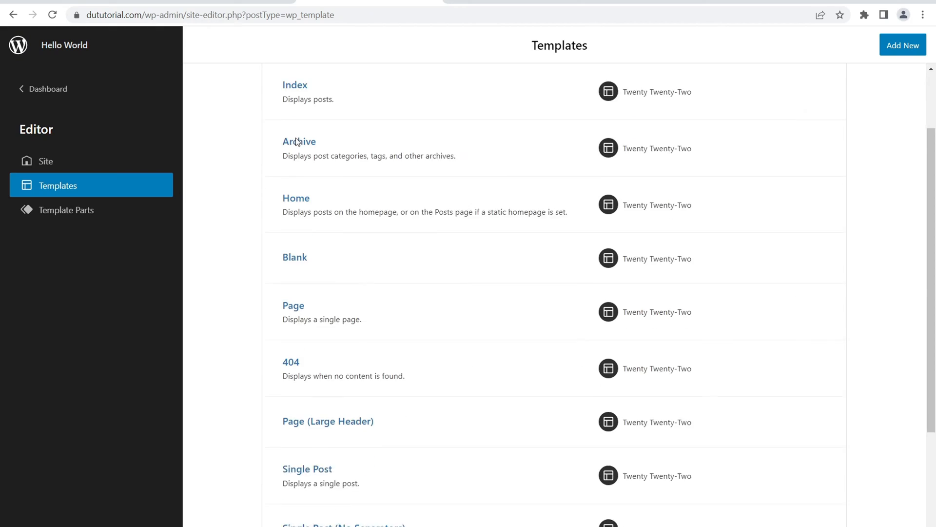
pyautogui.scroll(-1, 298, 156)
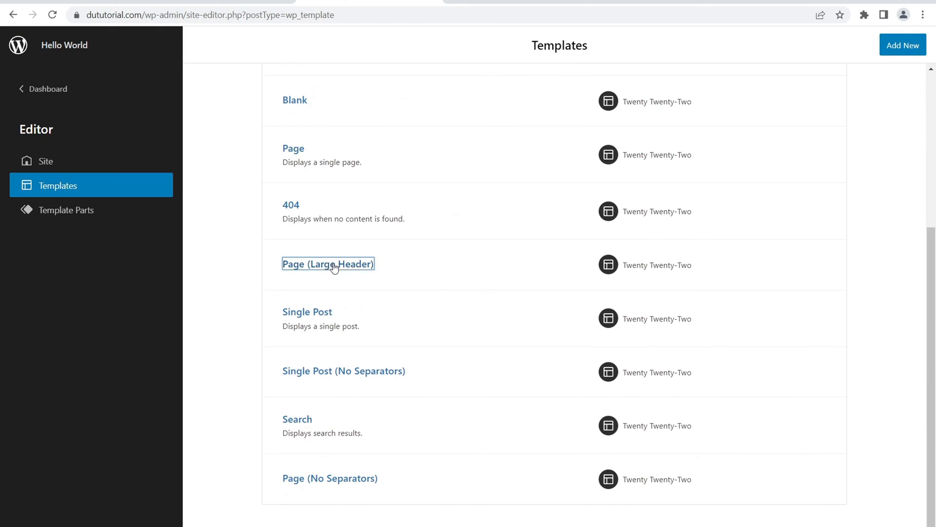
pyautogui.click(332, 266)
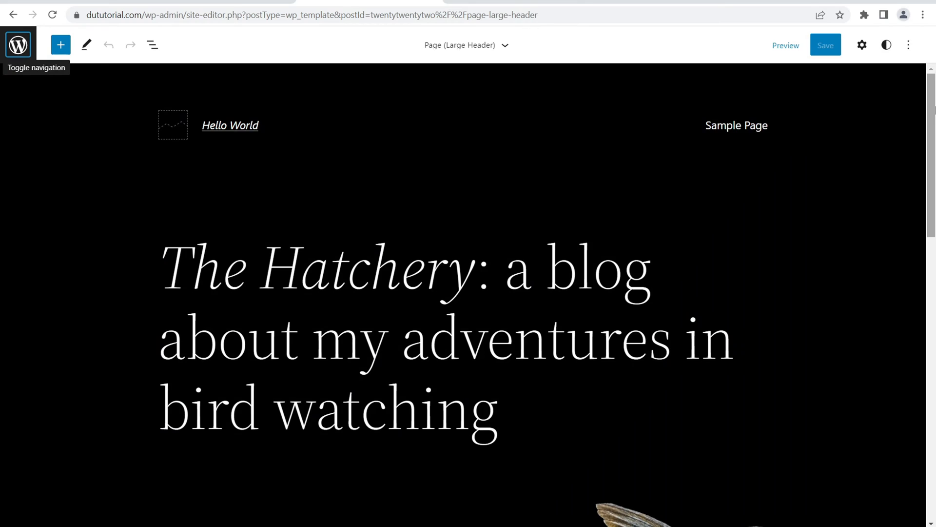
pyautogui.moveTo(931, 111)
pyautogui.mouseDown()
pyautogui.moveTo(930, 381)
pyautogui.moveTo(934, 104)
pyautogui.mouseUp()
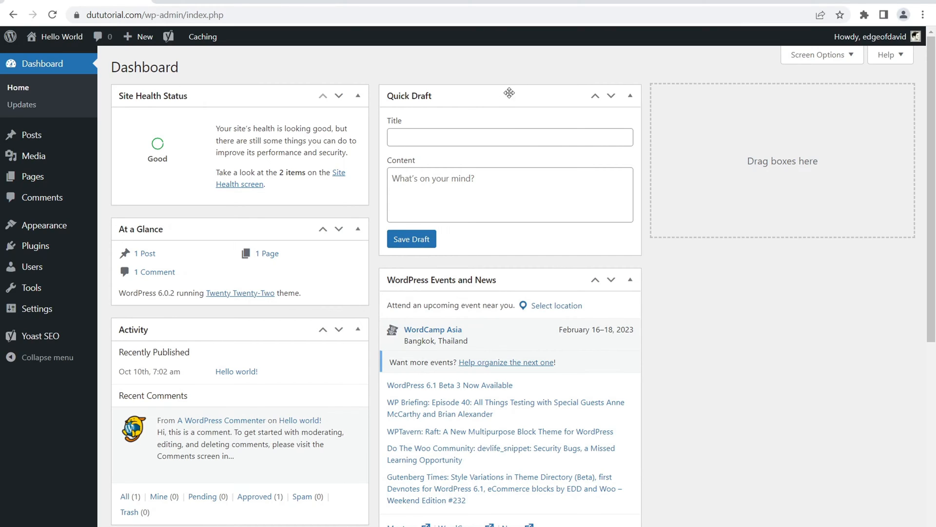
# Switch to the demo website and look through its home page from the header to the footer
pyautogui.click(240, 3)
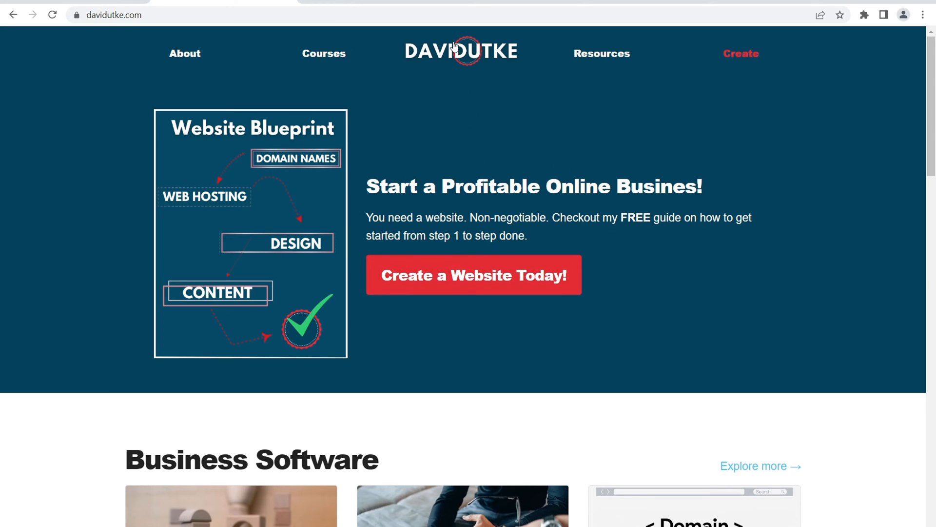
pyautogui.moveTo(931, 68); pyautogui.dragTo(935, 155)
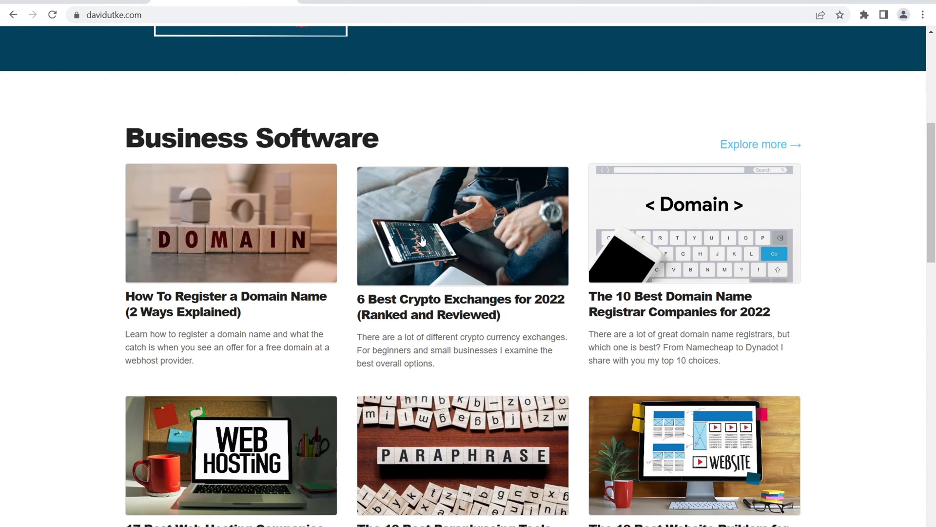
pyautogui.moveTo(934, 190); pyautogui.dragTo(935, 463)
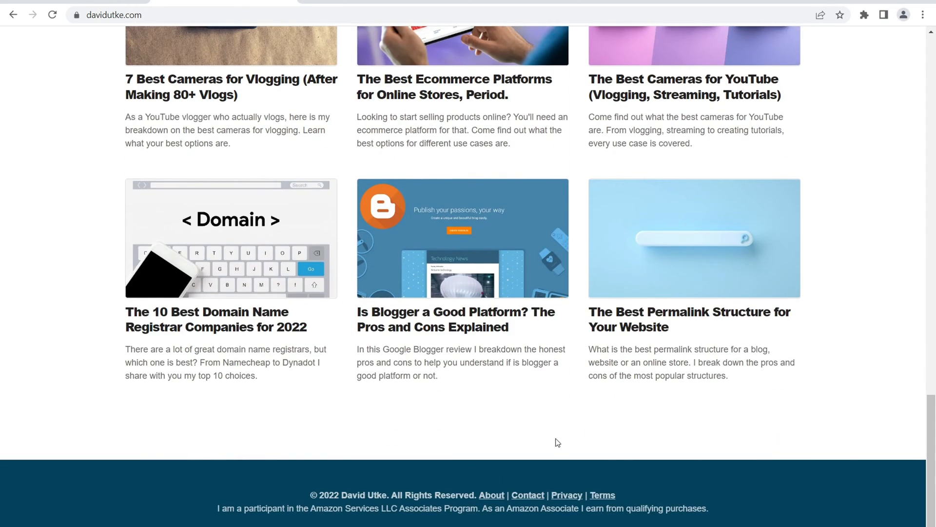
pyautogui.moveTo(934, 468); pyautogui.dragTo(934, 144)
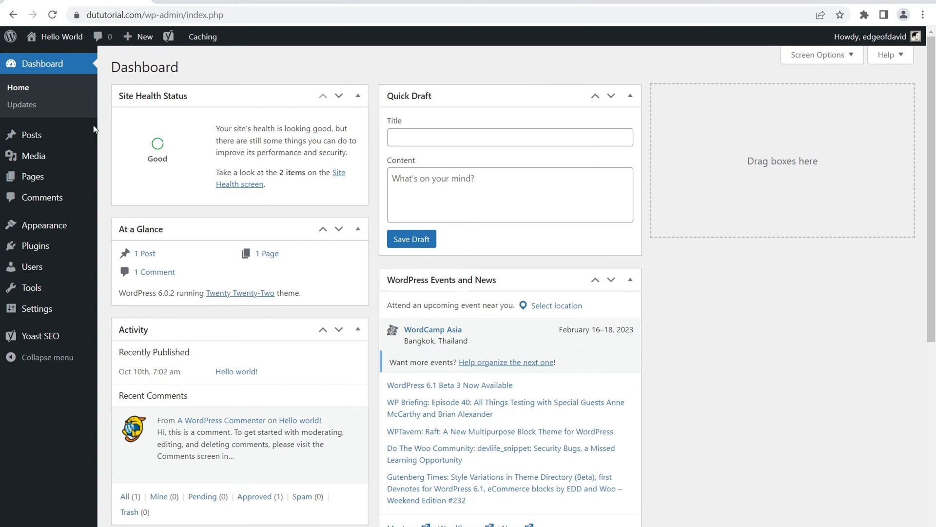
# Create a new page titled "homepage", publish it and return to the list of pages
pyautogui.click(54, 179)
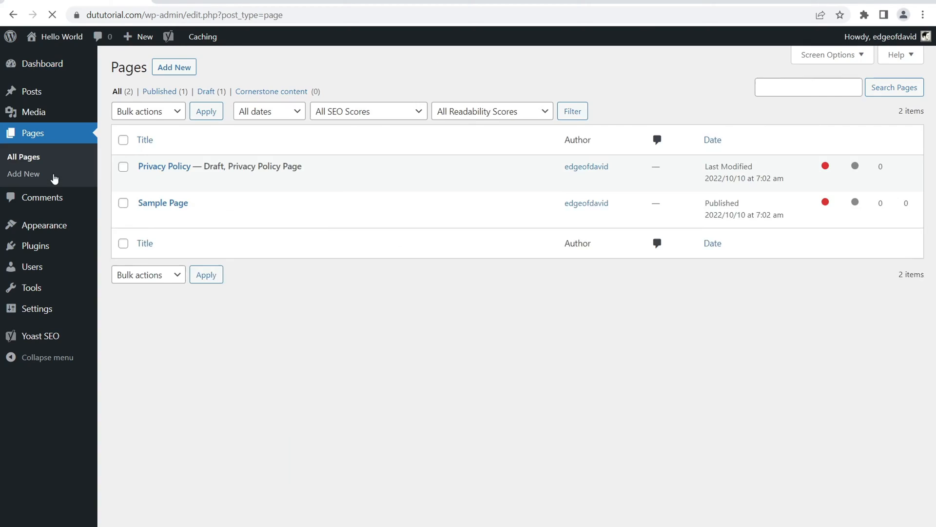
pyautogui.click(172, 70)
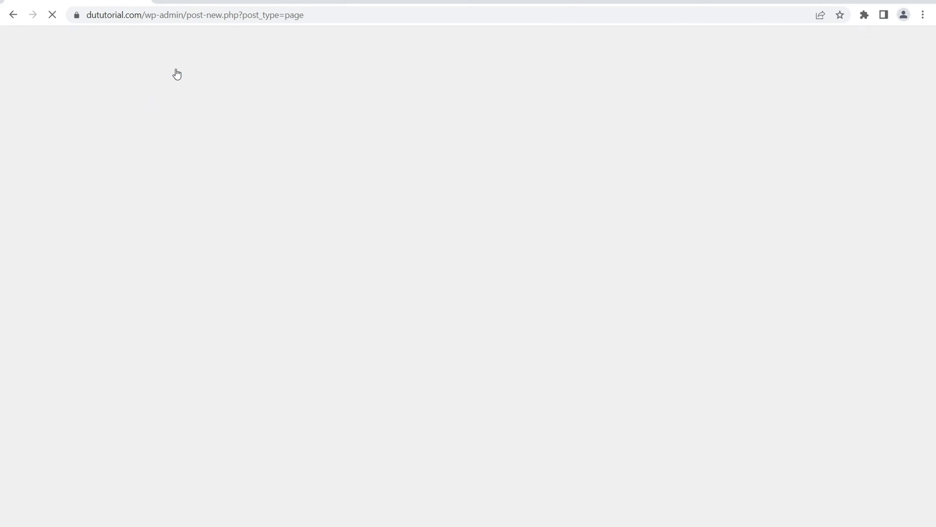
pyautogui.write('homepage')
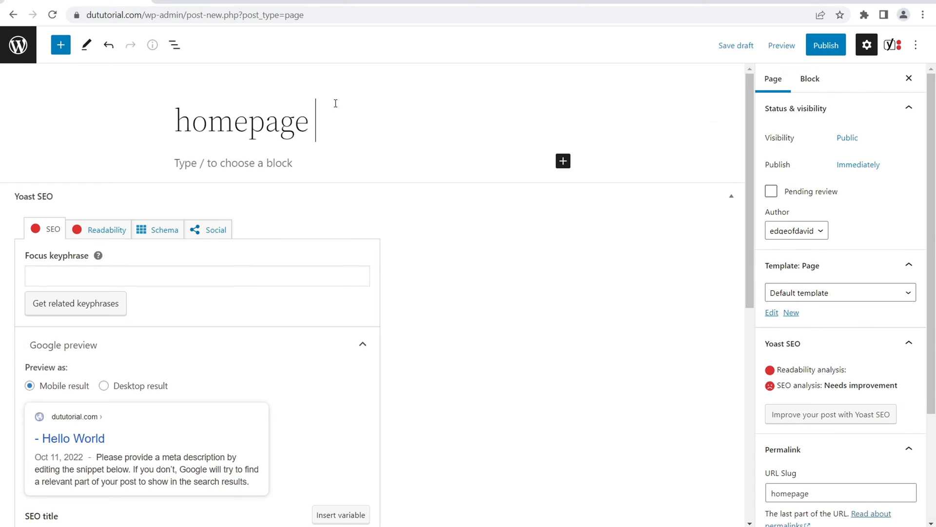
pyautogui.press('BackSpace')
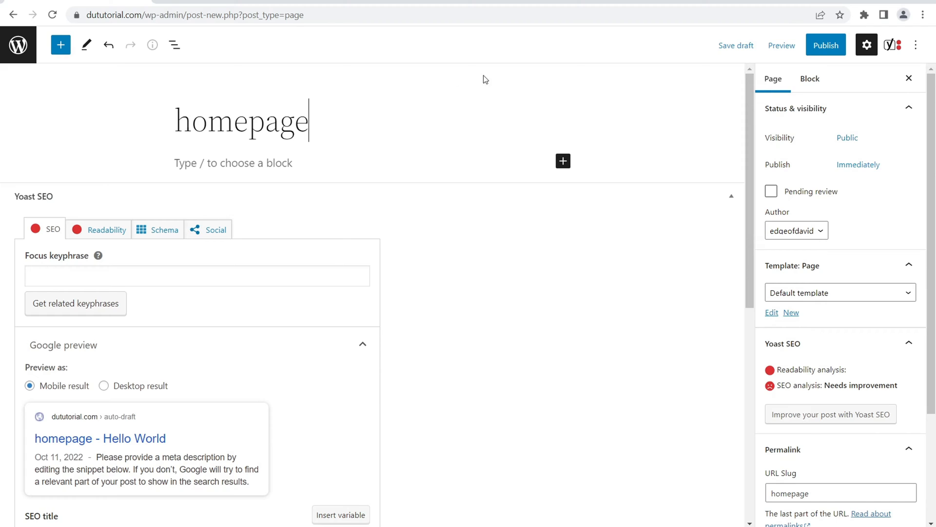
pyautogui.click(829, 49)
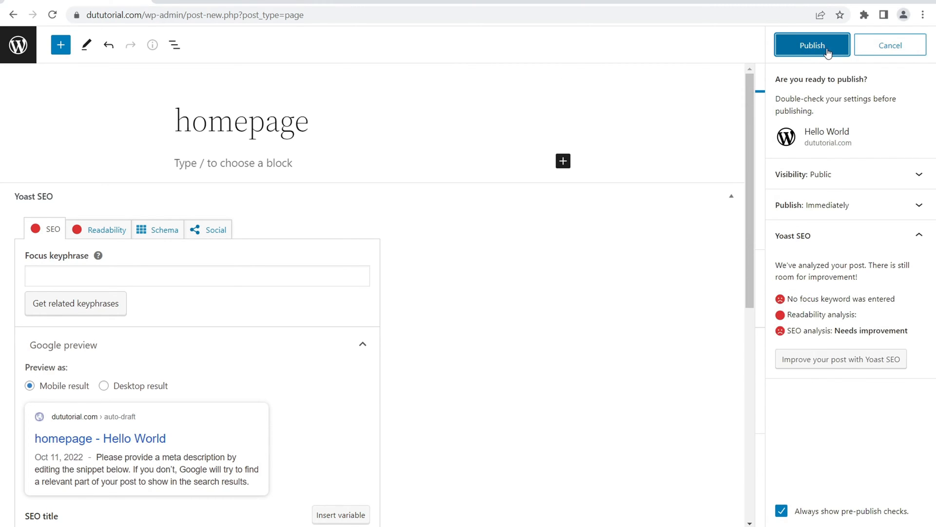
pyautogui.click(829, 51)
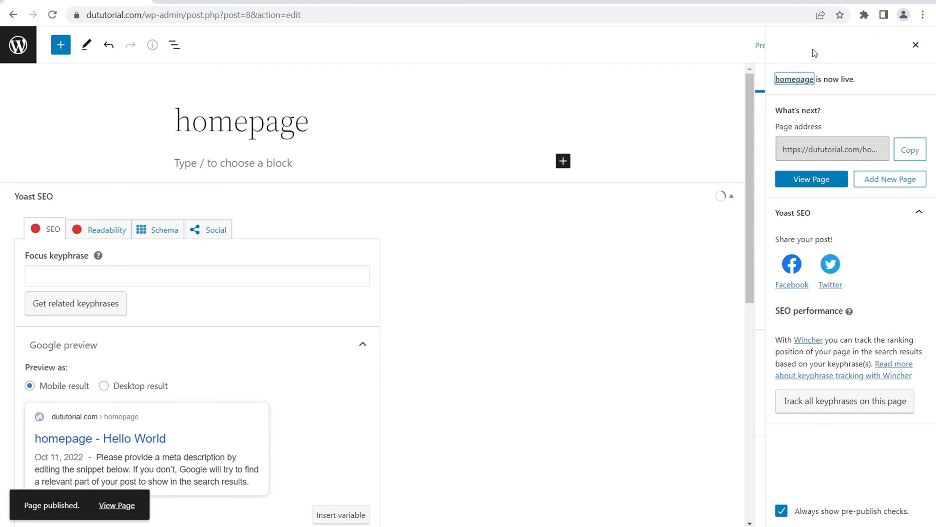
pyautogui.click(20, 45)
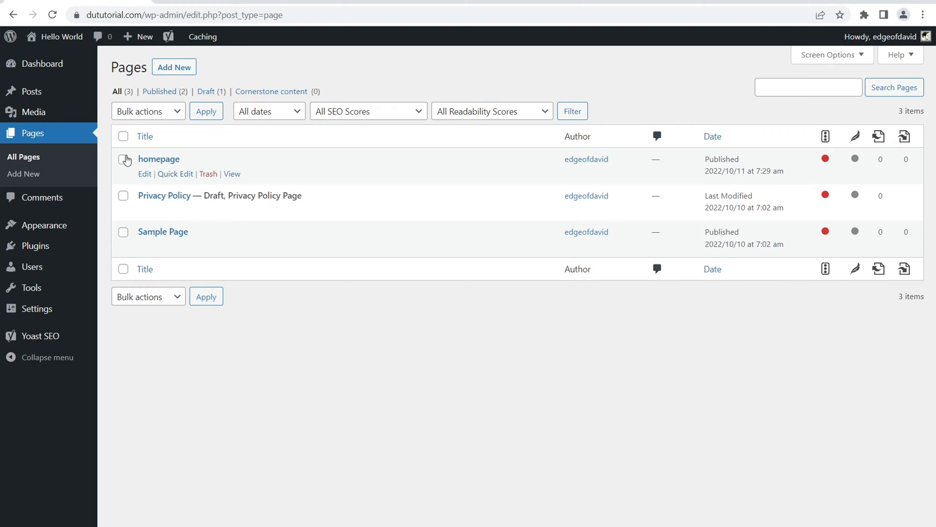
# In the Reading settings, make the homepage display a static page, choose "homepage" as the Homepage, and save the changes
pyautogui.moveTo(39, 312)
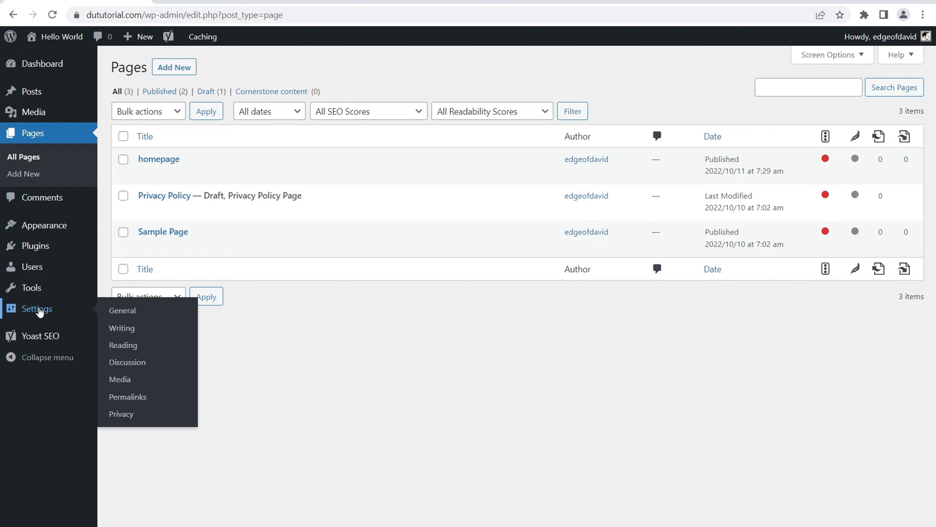
pyautogui.click(129, 347)
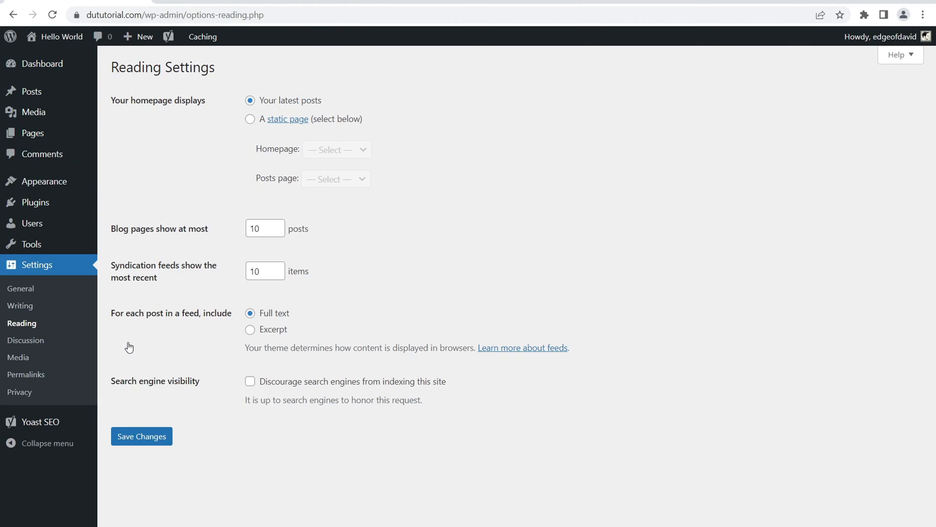
pyautogui.moveTo(132, 104); pyautogui.dragTo(185, 103)
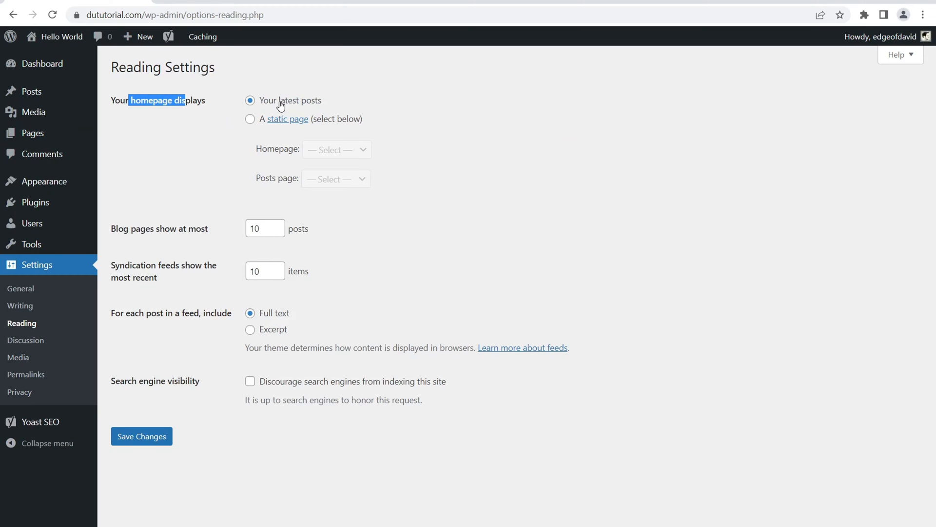
pyautogui.click(250, 120)
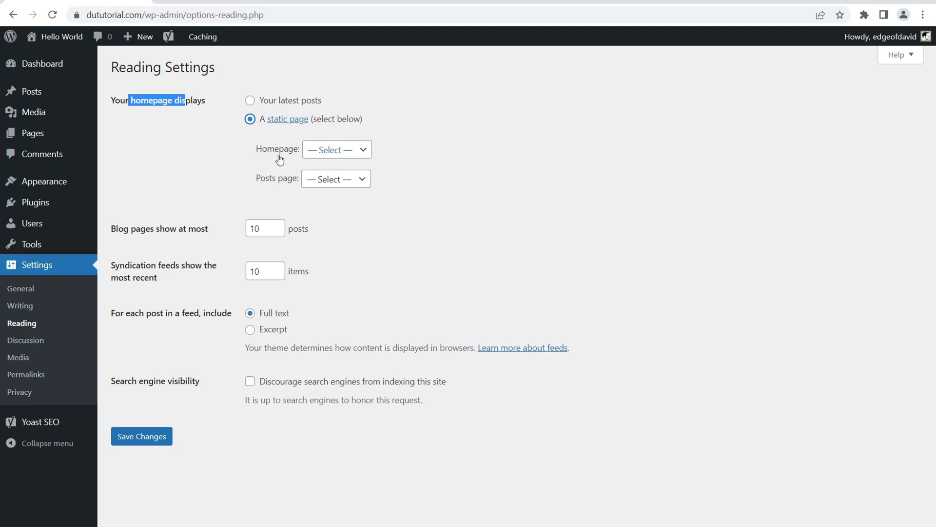
pyautogui.click(352, 152)
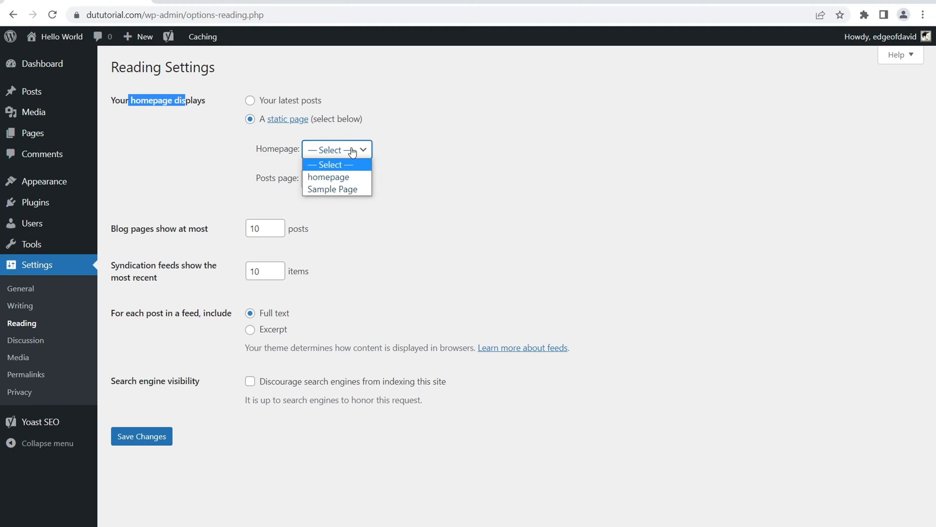
pyautogui.click(341, 176)
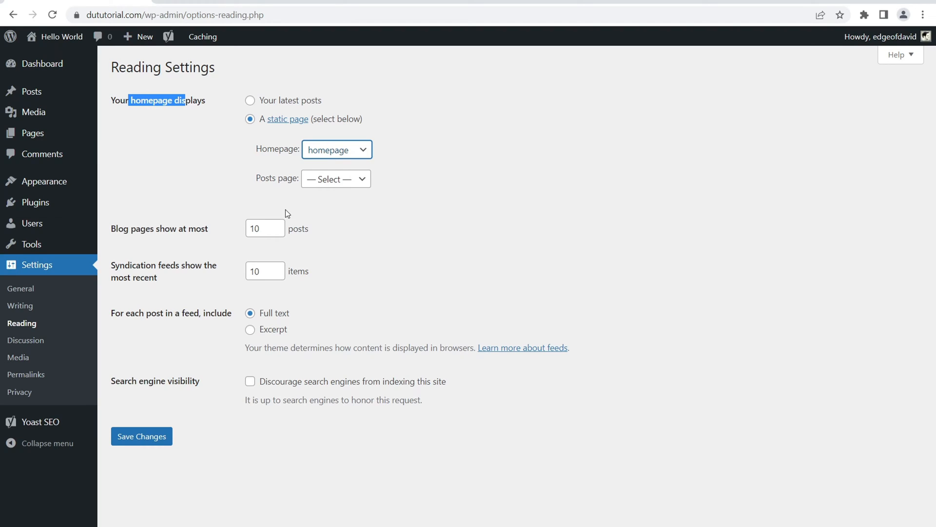
pyautogui.moveTo(36, 133)
pyautogui.click(144, 439)
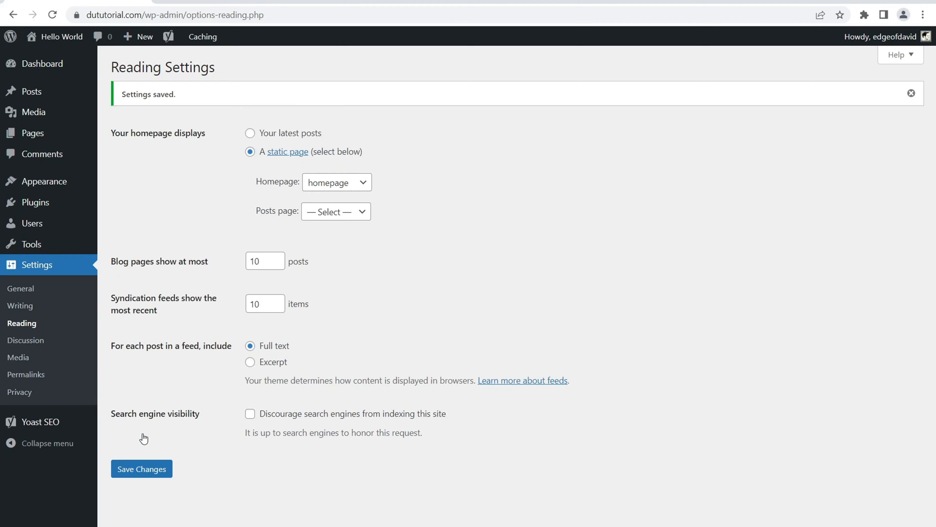
# Check the homepage entry in the list of pages and open the live site in a new browser tab
pyautogui.click(40, 136)
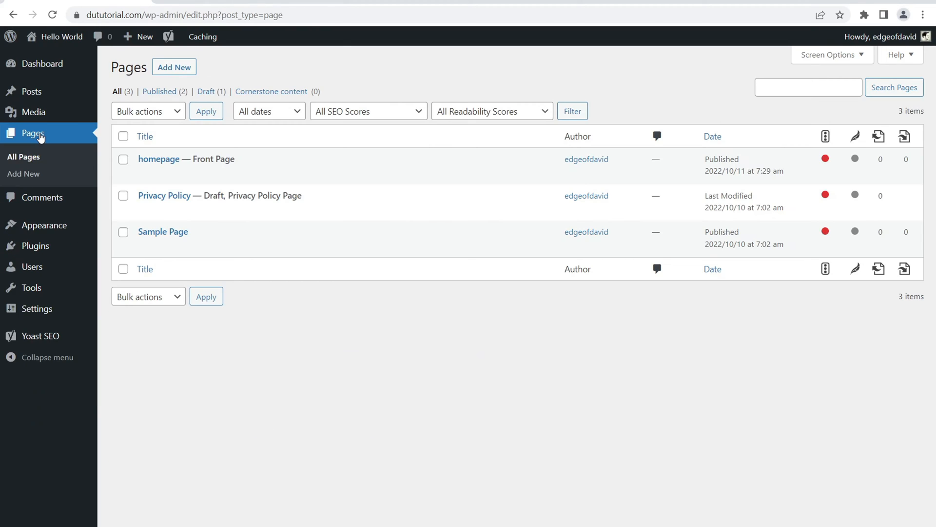
pyautogui.moveTo(230, 159); pyautogui.dragTo(199, 159)
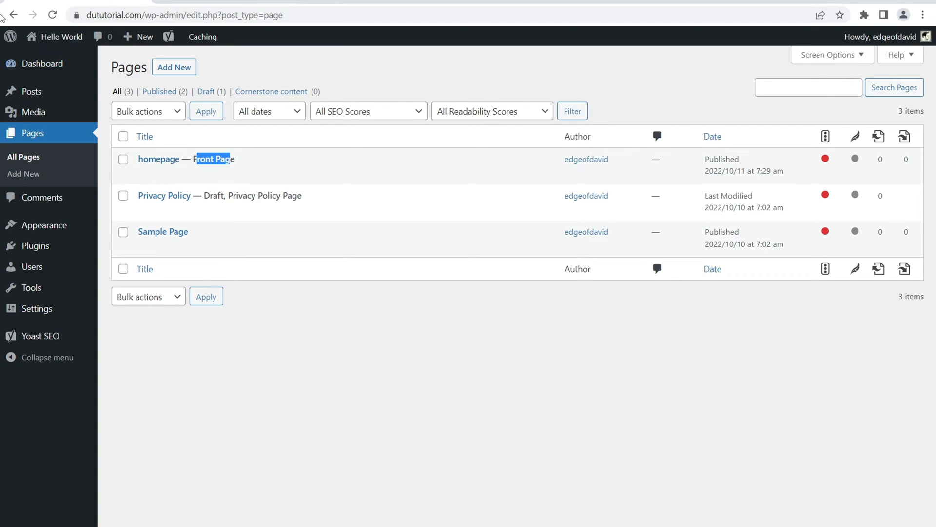
pyautogui.rightClick(62, 38)
pyautogui.click(90, 47)
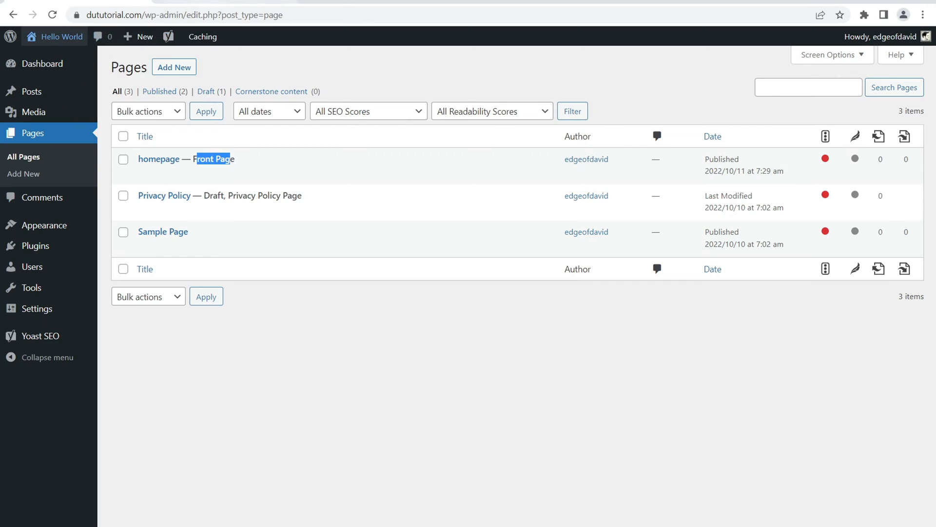
pyautogui.click(225, 2)
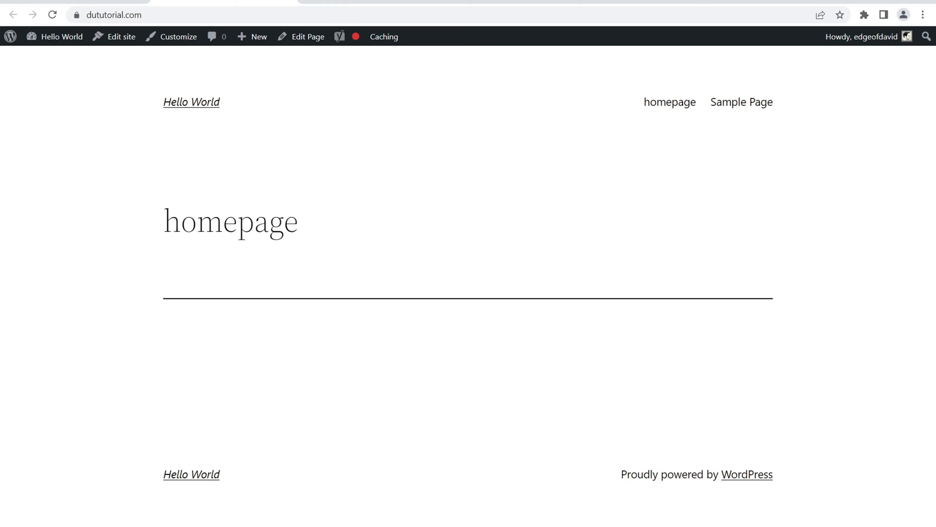
# Open the site editor from the live homepage and add a new Front Page template to the Templates list
pyautogui.click(121, 39)
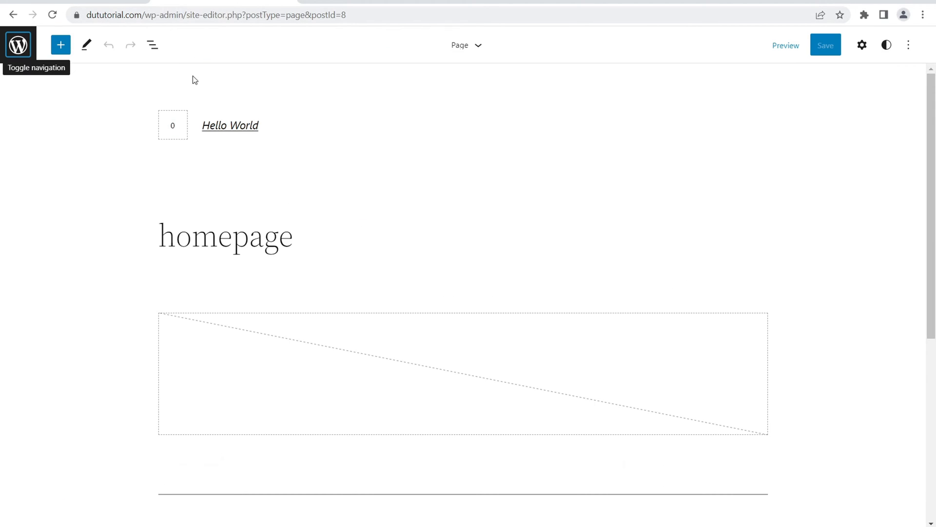
pyautogui.click(16, 50)
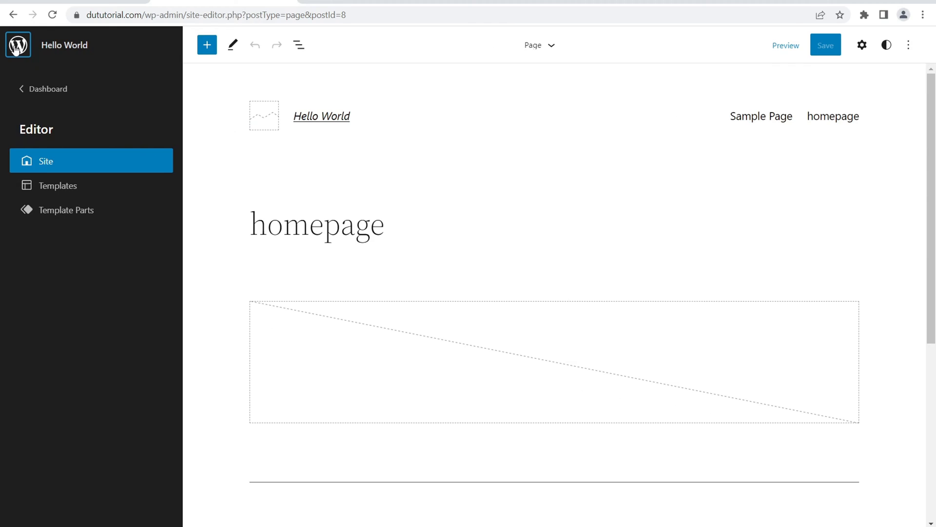
pyautogui.click(67, 187)
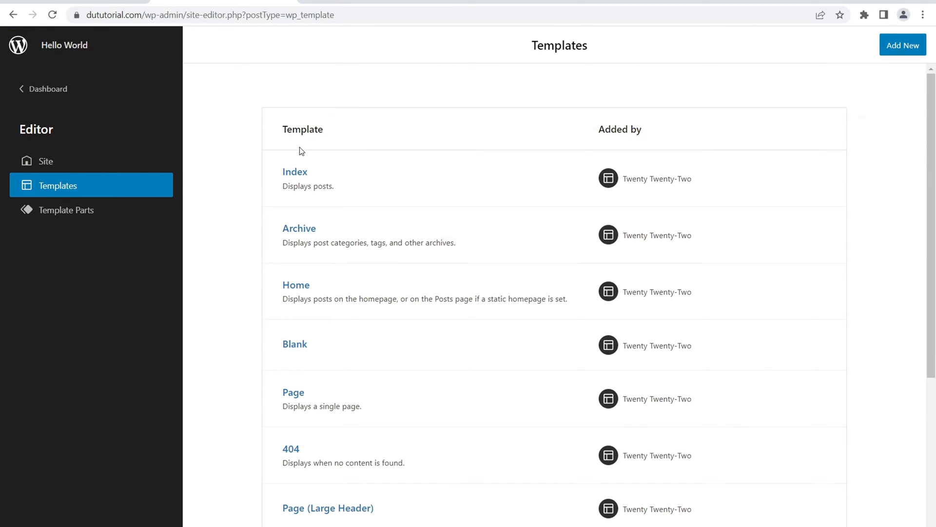
pyautogui.scroll(-1, 317, 200)
pyautogui.scroll(-3, 324, 286)
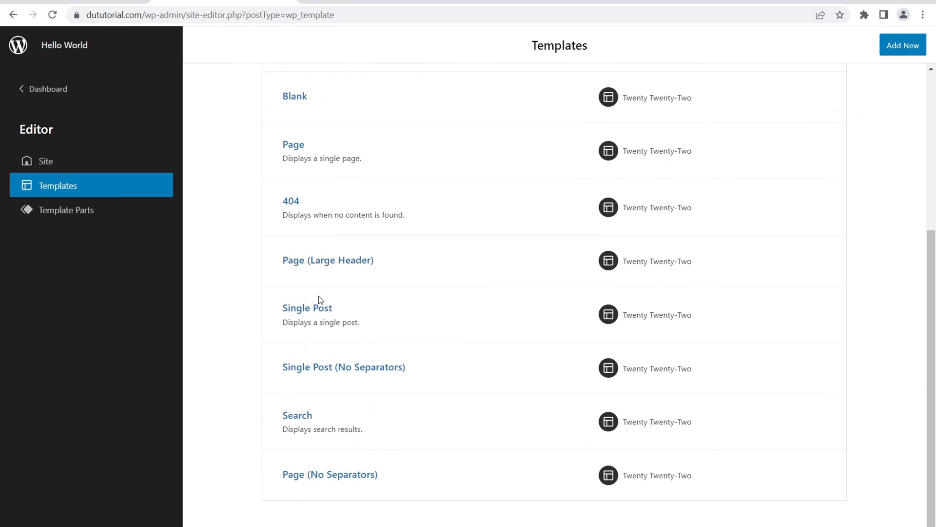
pyautogui.scroll(4, 400, 366)
pyautogui.click(907, 48)
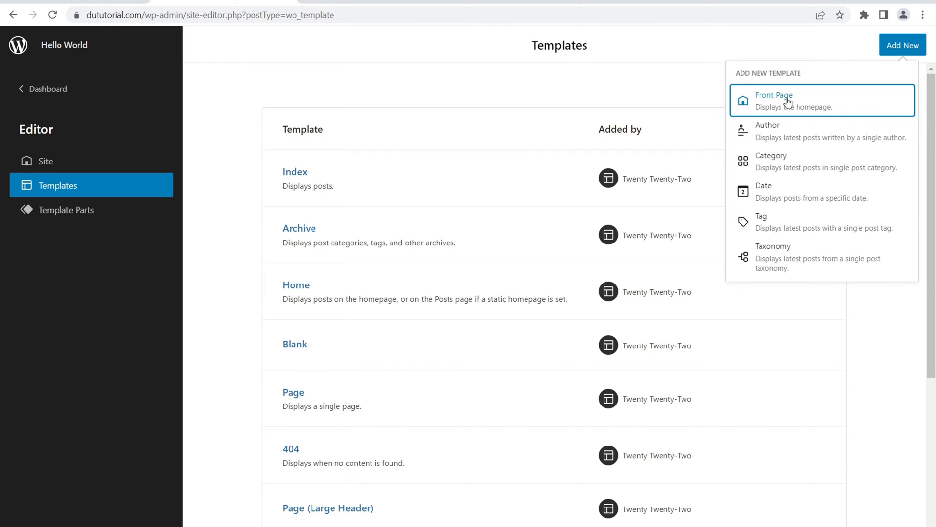
pyautogui.click(788, 102)
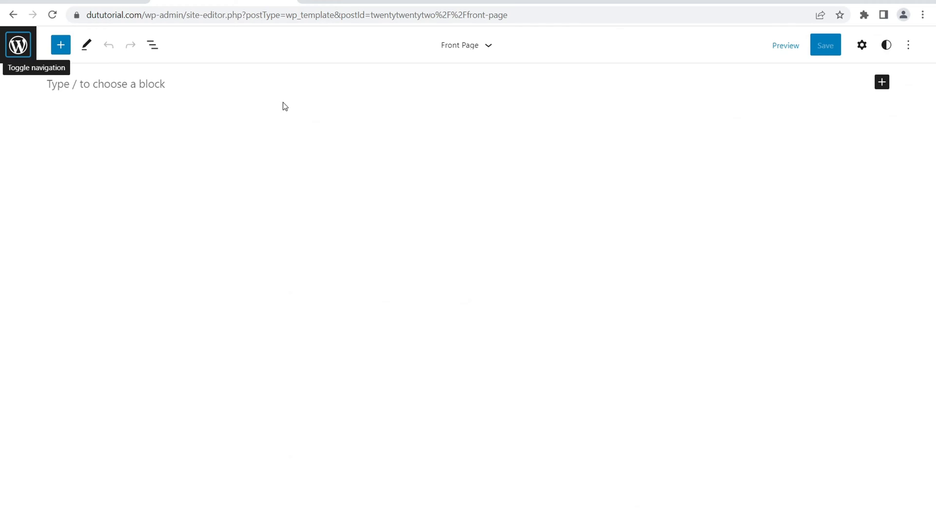
# Enter the text "homepage" in the Front Page template and save the template
pyautogui.click(237, 83)
pyautogui.write('homepage')
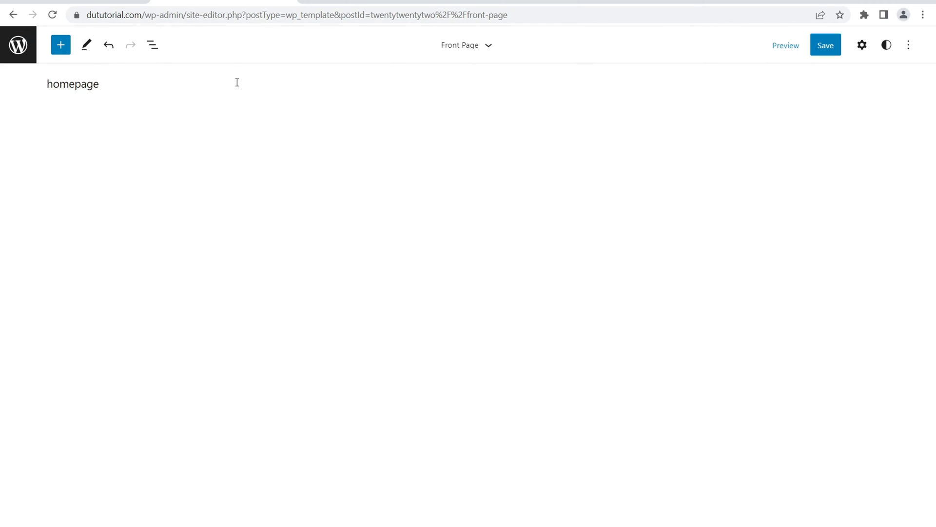
pyautogui.click(833, 49)
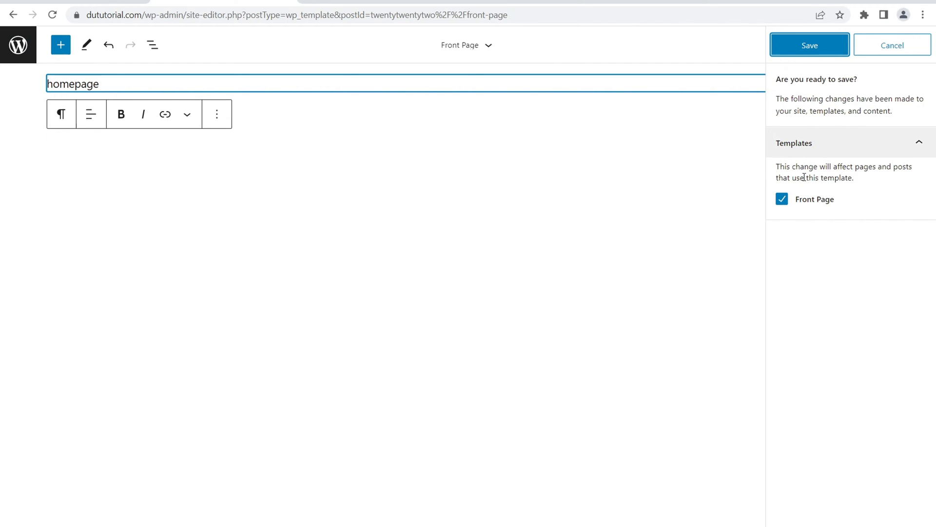
pyautogui.click(805, 45)
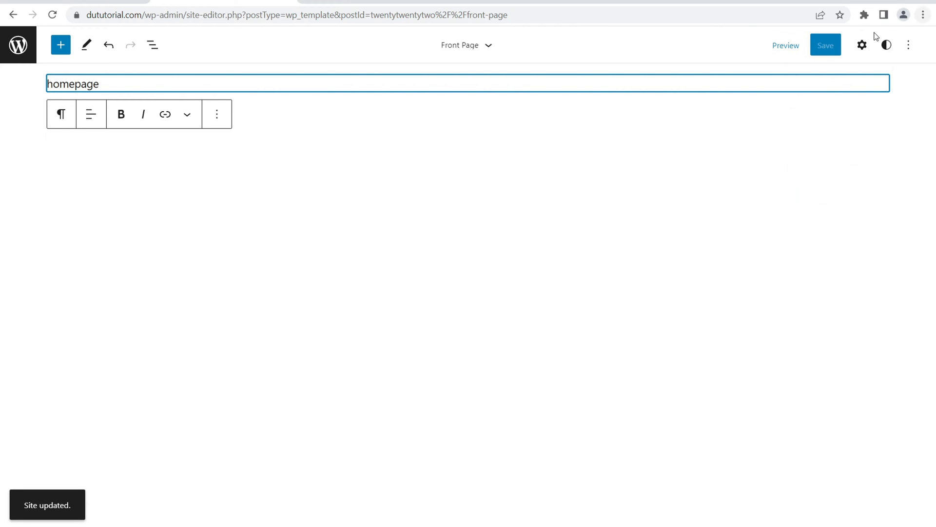
pyautogui.click(862, 45)
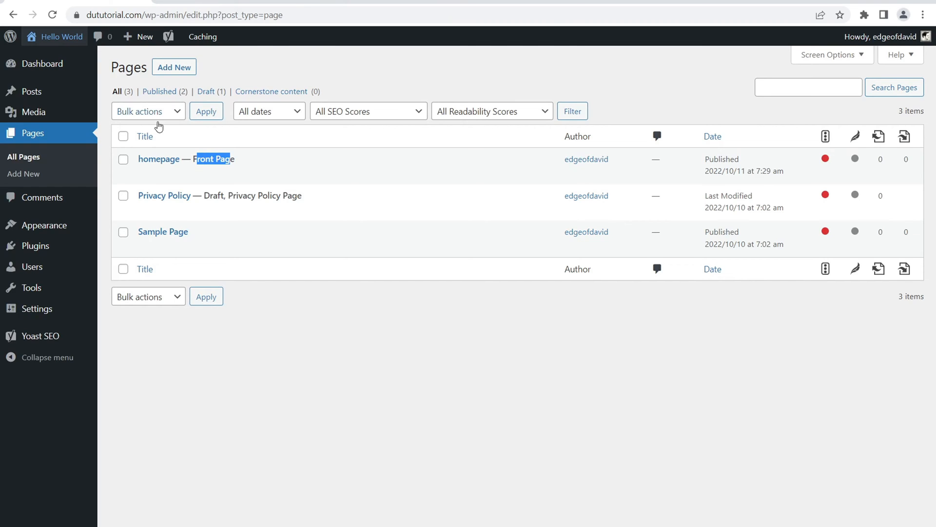
# Open the homepage page for editing from the list of pages, select Default template as its template and update the page
pyautogui.click(159, 160)
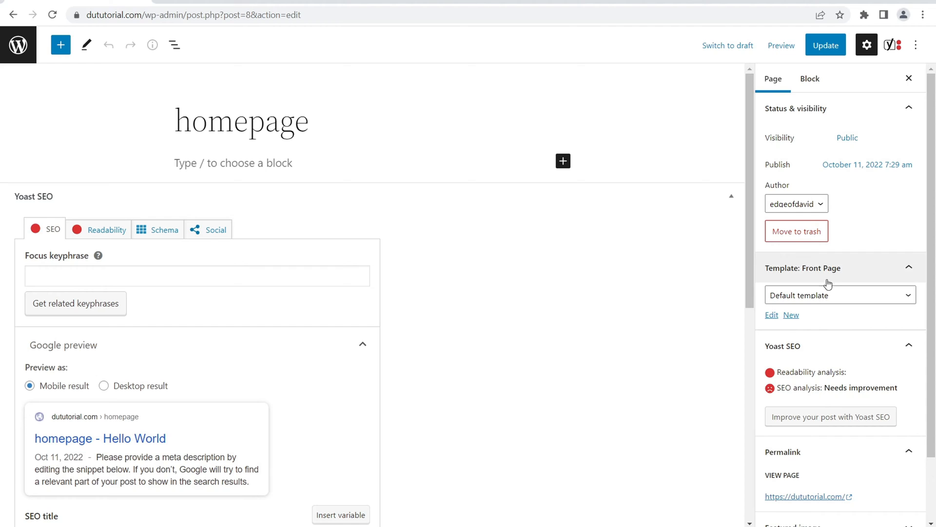
pyautogui.click(846, 296)
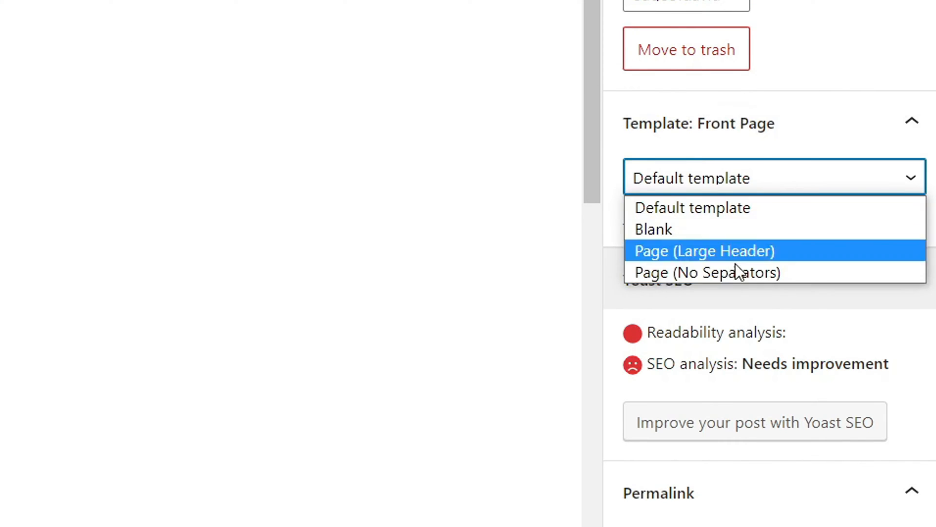
pyautogui.click(698, 208)
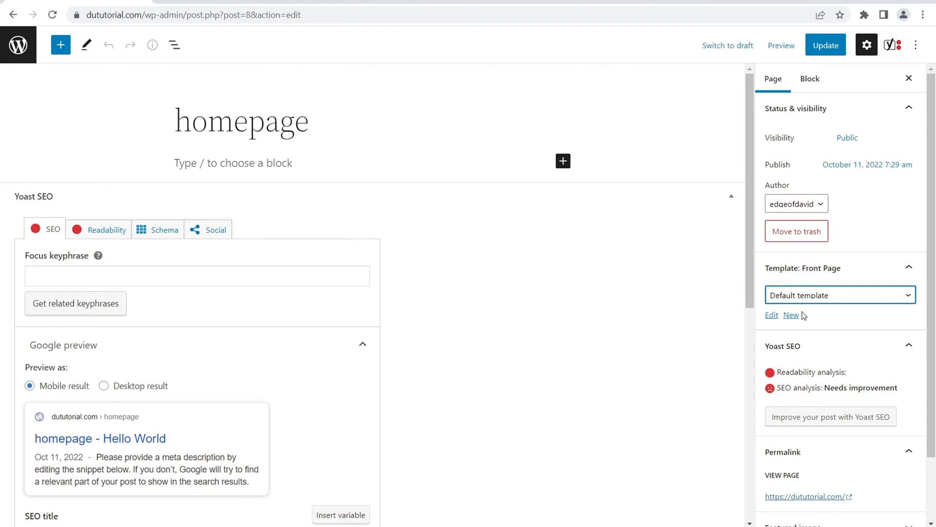
pyautogui.click(818, 46)
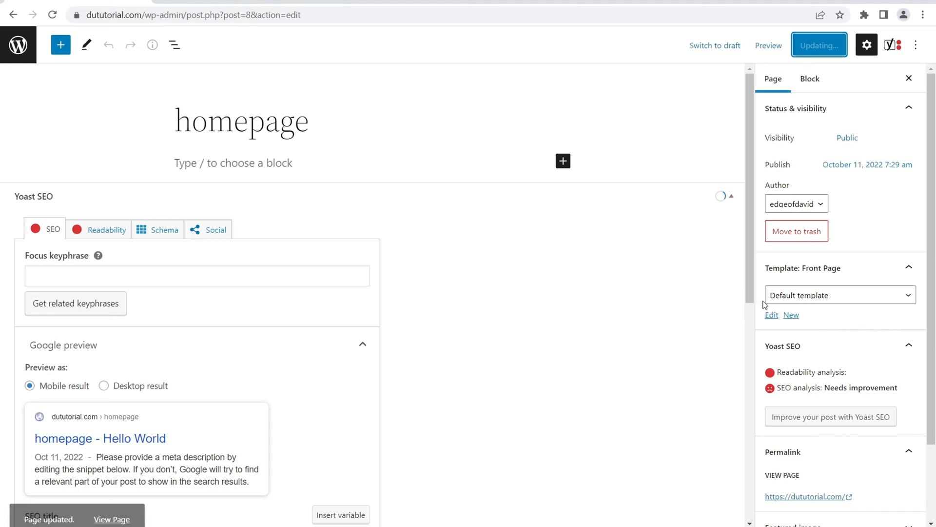
pyautogui.click(861, 269)
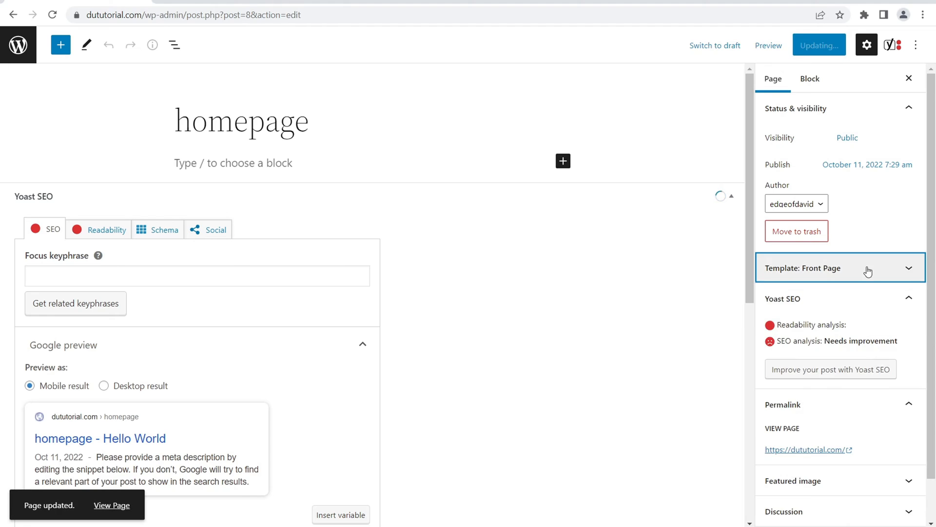
# Open the page's permalink in a new tab, look at the demo website's home page and return to the Front Page template
pyautogui.rightClick(823, 447)
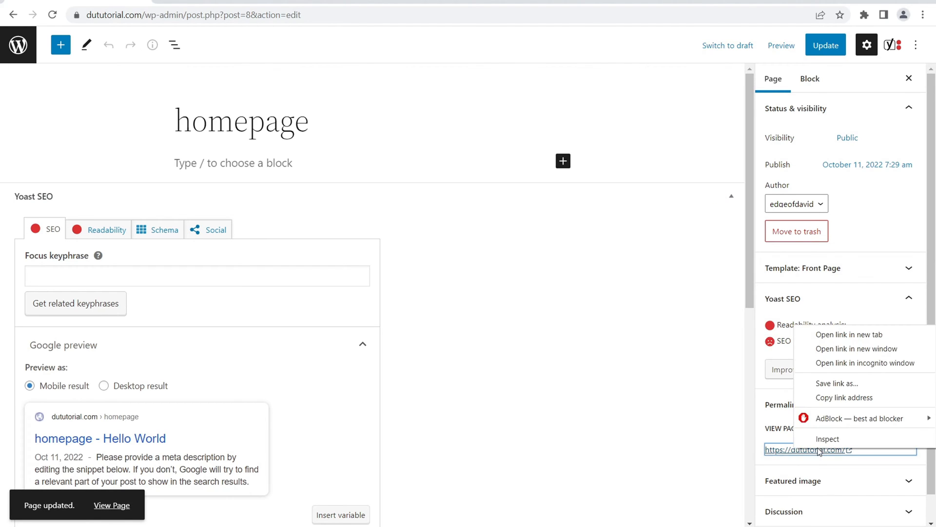
pyautogui.click(843, 337)
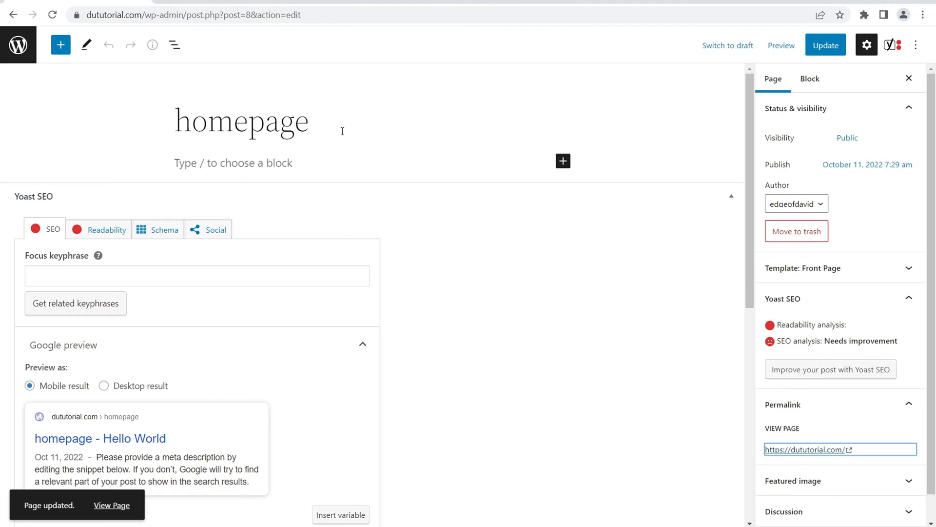
pyautogui.click(353, 1)
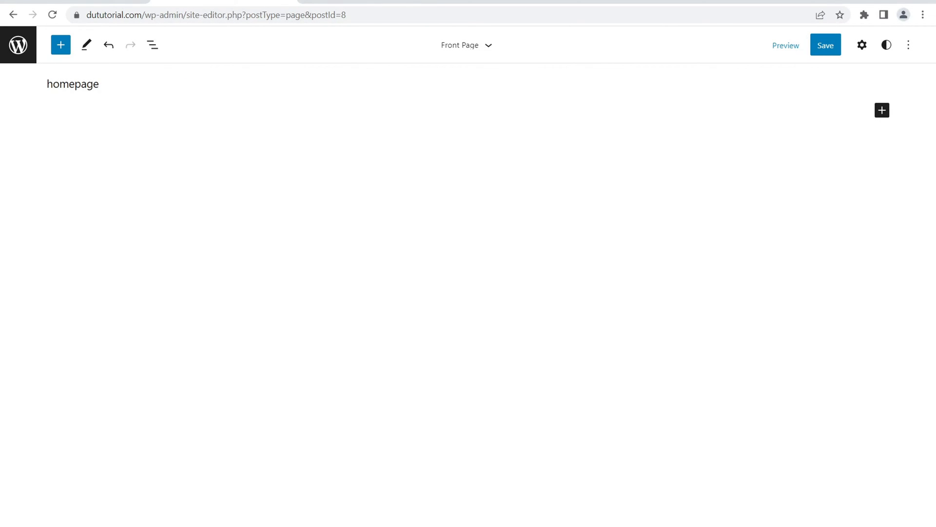
pyautogui.click(371, 2)
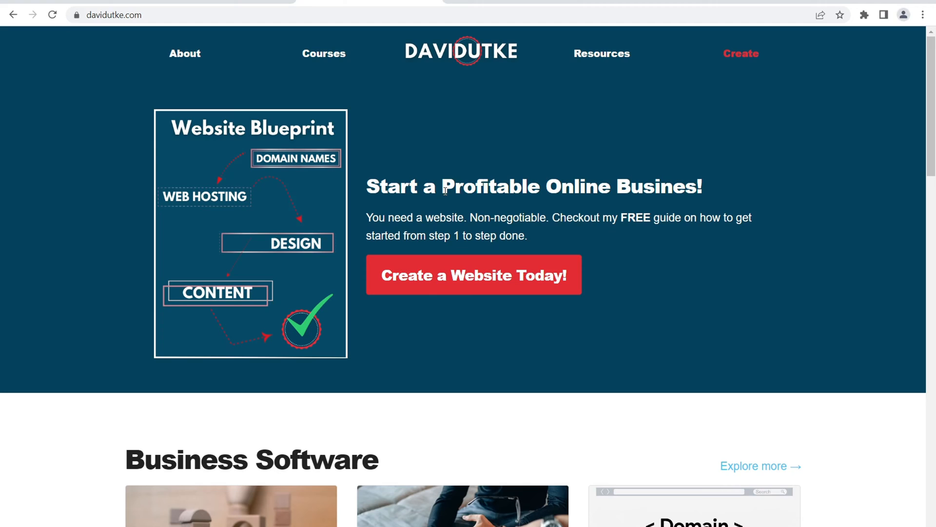
pyautogui.click(225, 2)
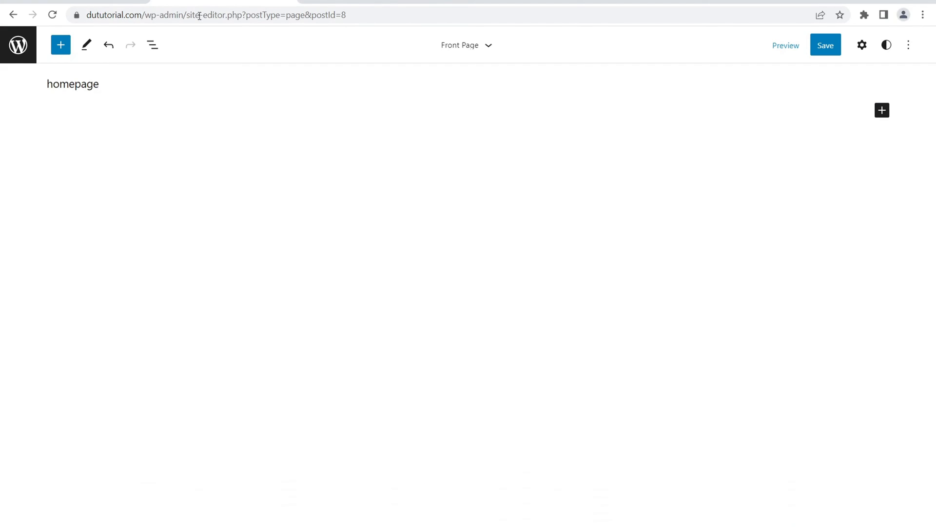
# Delete the "homepage" text from the Front Page template
pyautogui.click(141, 84)
pyautogui.press('BackSpace')
pyautogui.press('BackSpace')
pyautogui.press('BackSpace')
pyautogui.press('BackSpace')
pyautogui.press('BackSpace')
pyautogui.press('BackSpace')
pyautogui.press('BackSpace')
pyautogui.press('BackSpace')
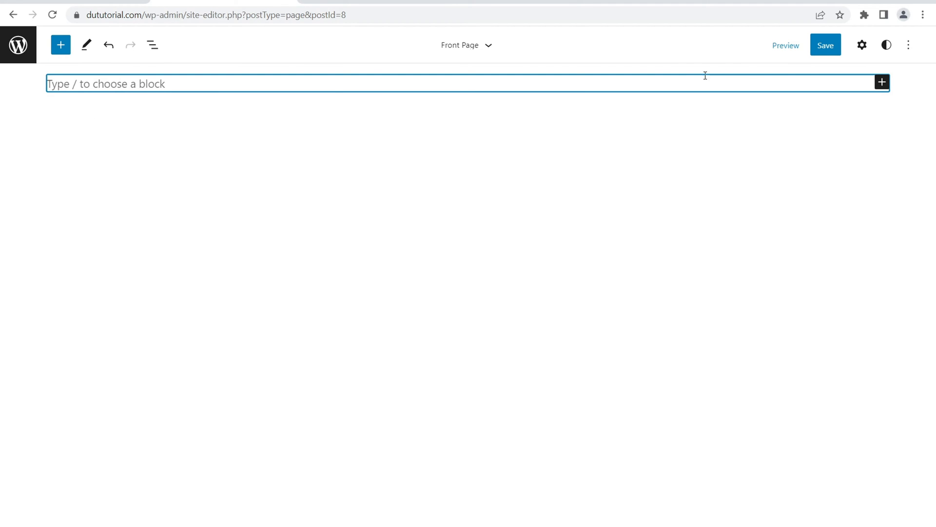
# Search the block library for "header" and browse the full list of available header patterns
pyautogui.click(882, 82)
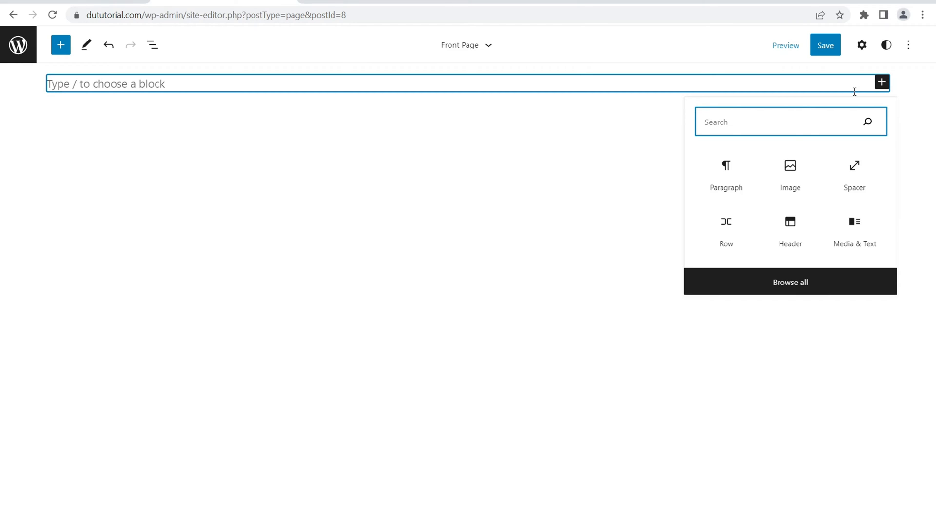
pyautogui.write('header')
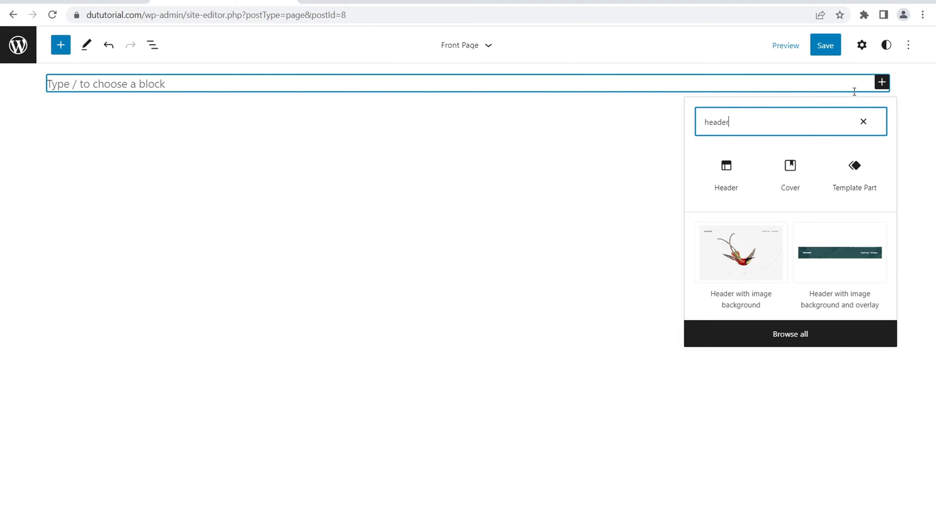
pyautogui.click(778, 337)
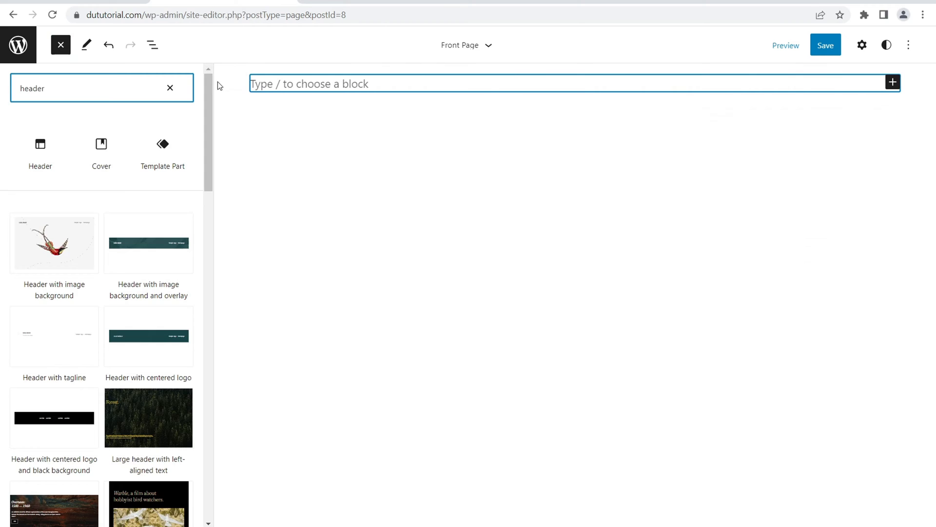
pyautogui.moveTo(211, 81); pyautogui.dragTo(225, 181)
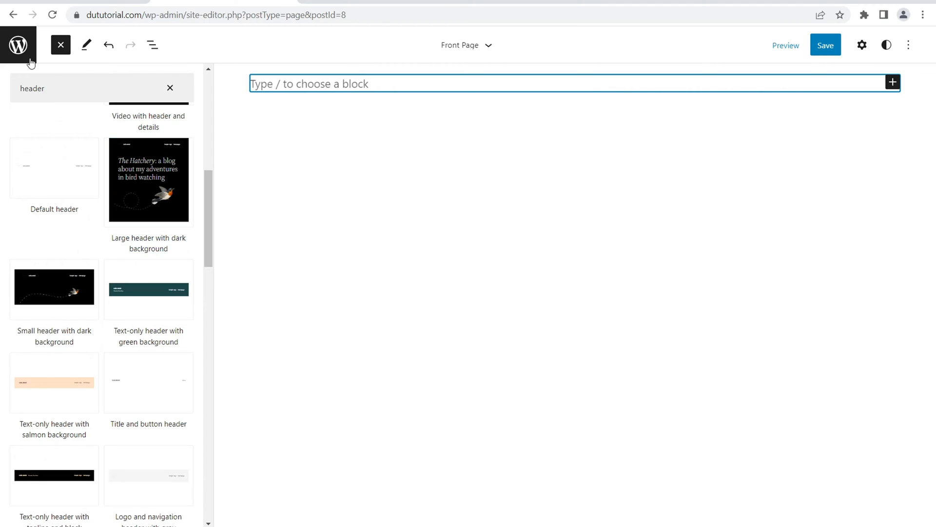
# Open the Template Parts list in a new tab to view the theme's headers and footer, and return to the Front Page template
pyautogui.click(16, 47)
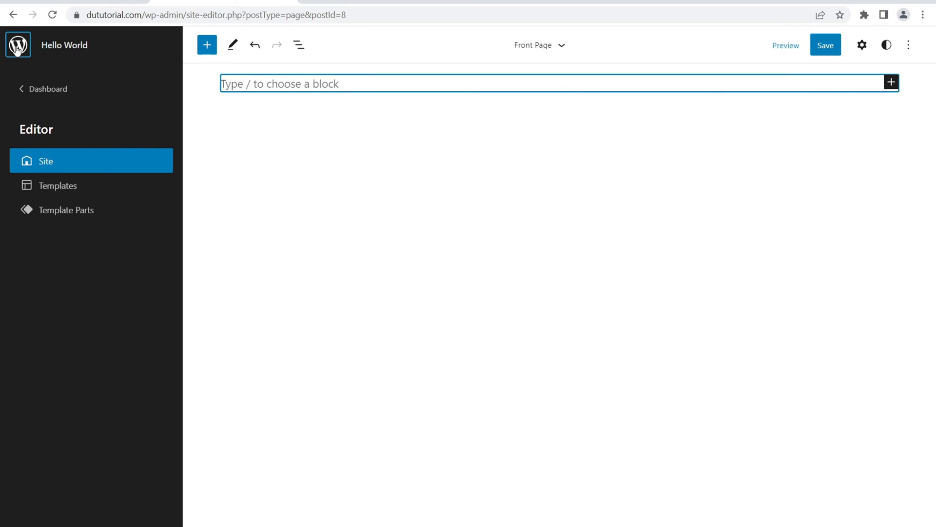
pyautogui.rightClick(70, 212)
pyautogui.press('Escape')
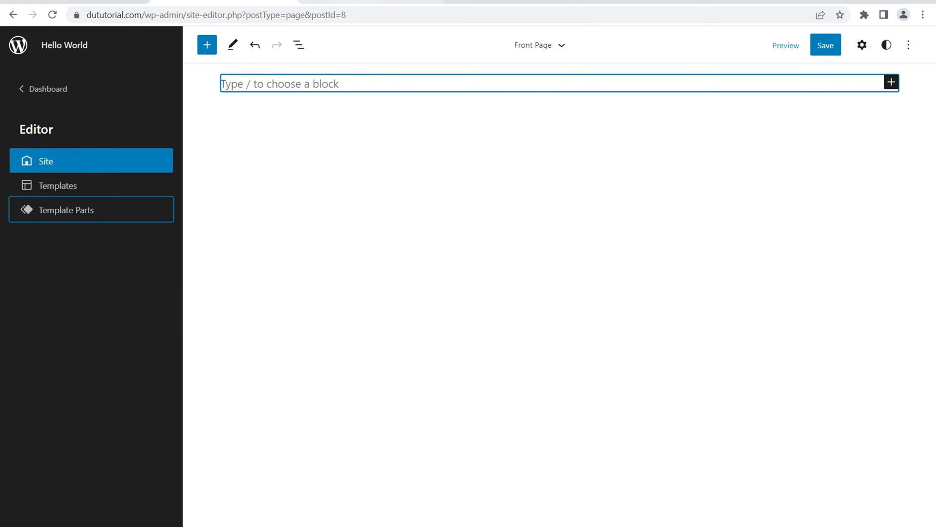
pyautogui.press('Return')
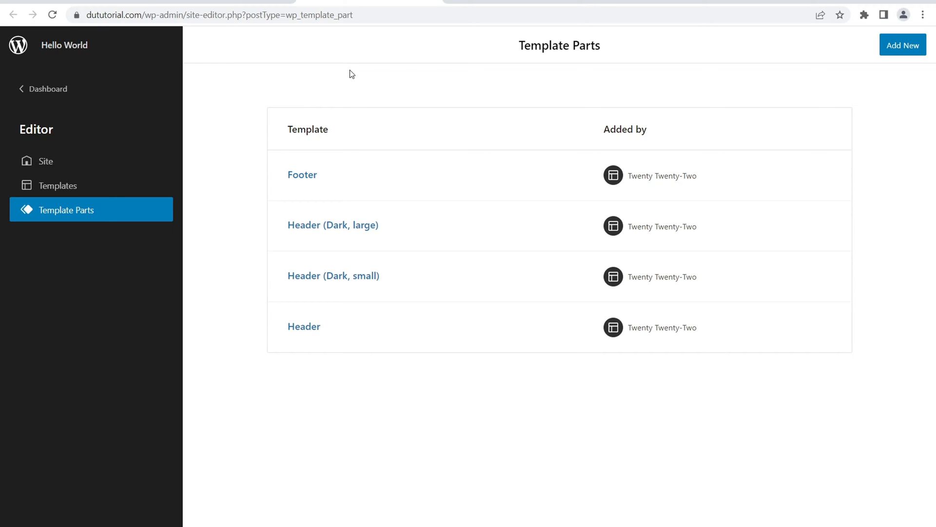
pyautogui.click(223, 2)
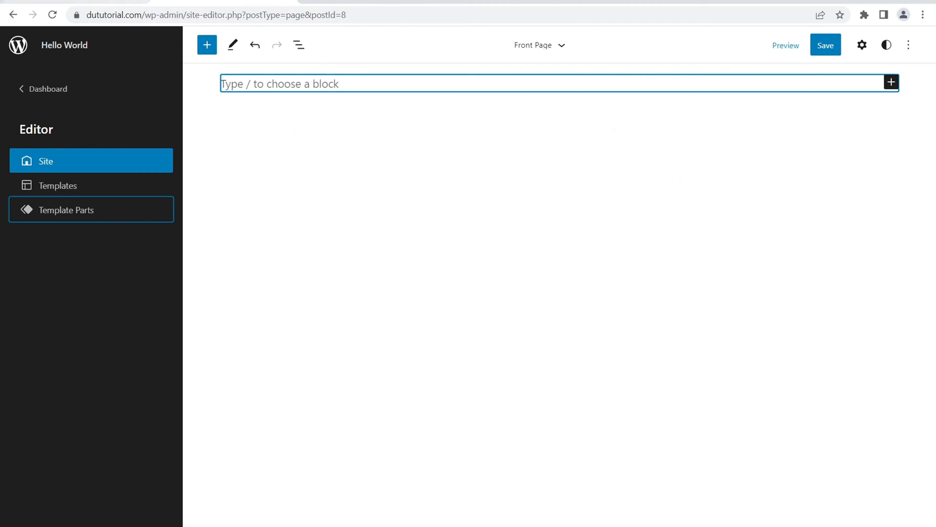
pyautogui.click(82, 1)
pyautogui.click(224, 2)
pyautogui.click(19, 53)
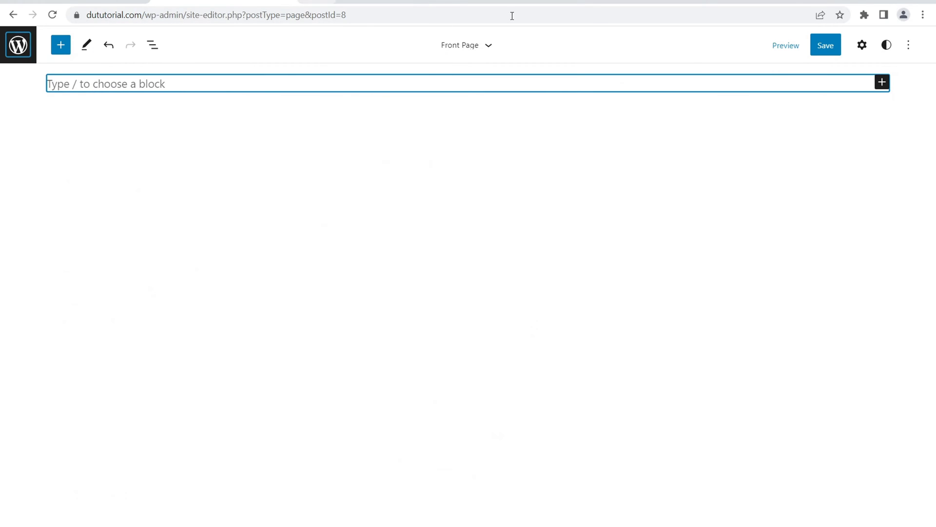
# Insert the "Header with centered logo and black background" pattern into the empty Front Page template
pyautogui.click(882, 82)
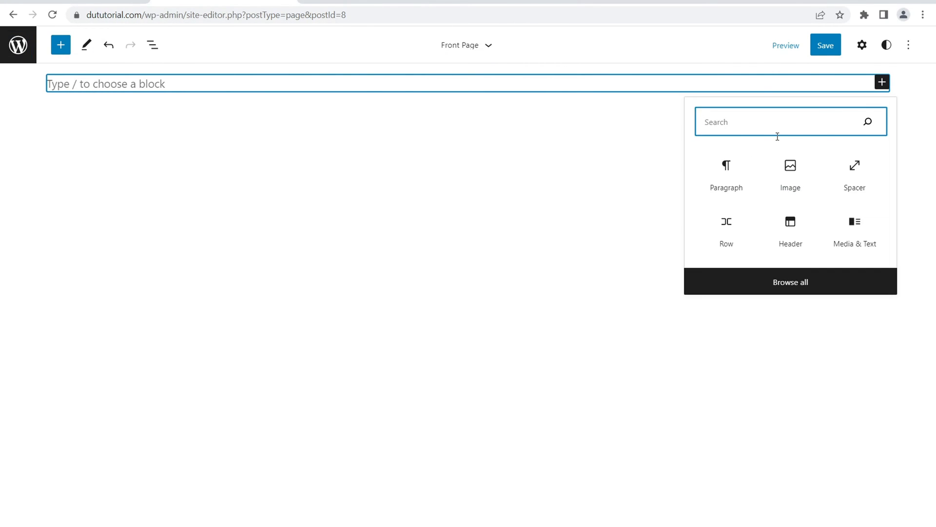
pyautogui.write('header')
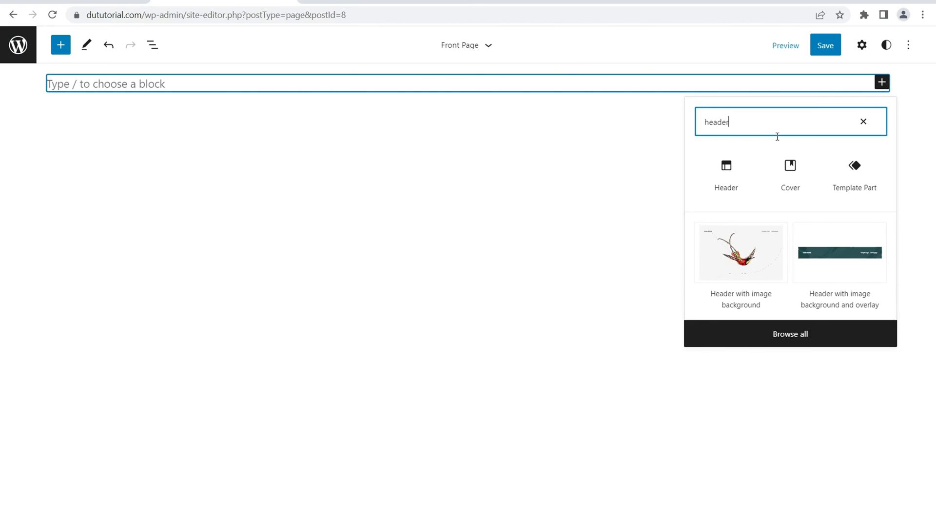
pyautogui.click(795, 334)
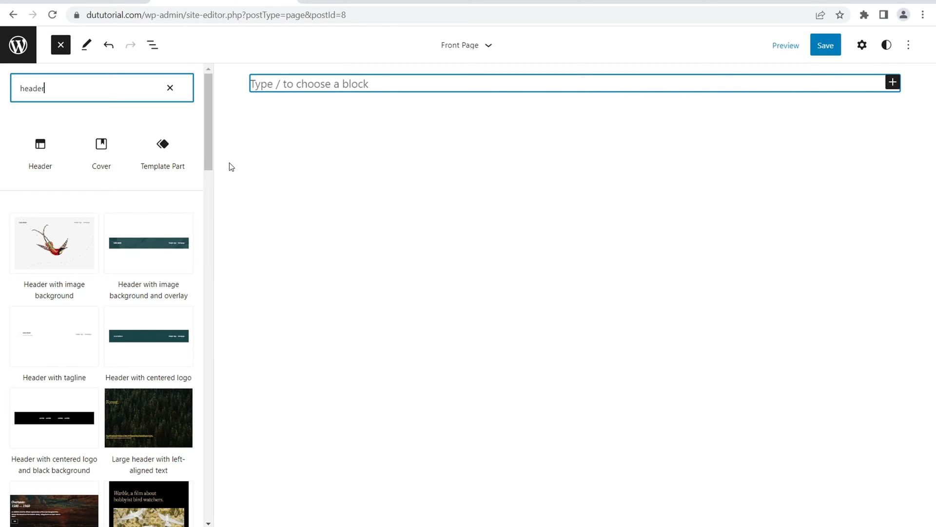
pyautogui.moveTo(208, 152); pyautogui.dragTo(183, 173)
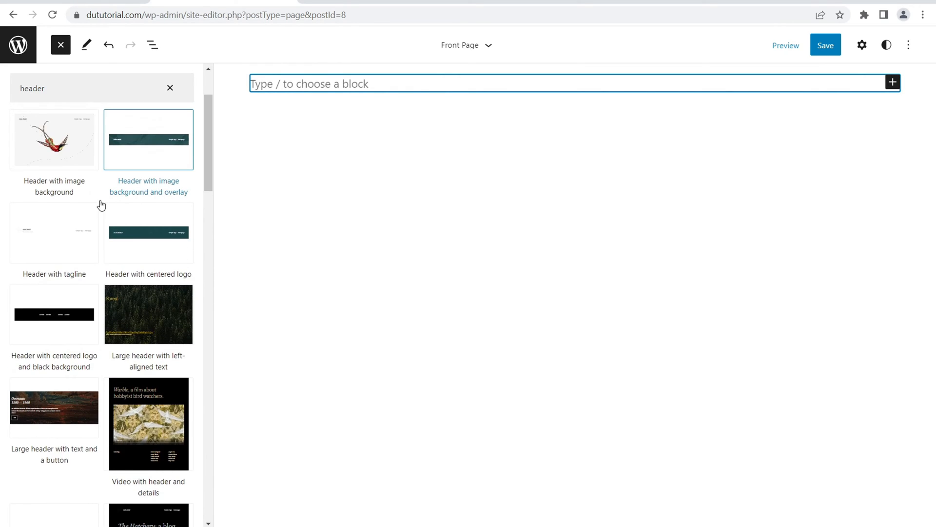
pyautogui.scroll(-1, 202, 140)
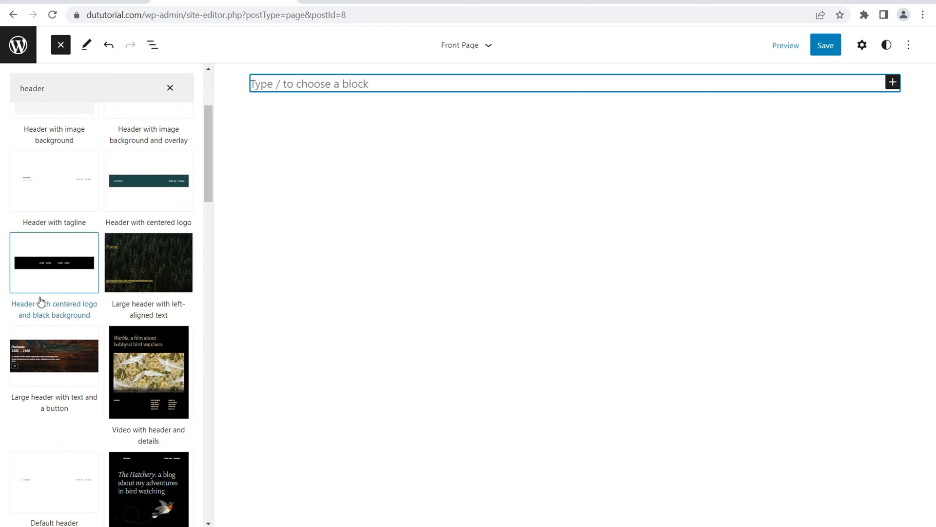
pyautogui.click(48, 263)
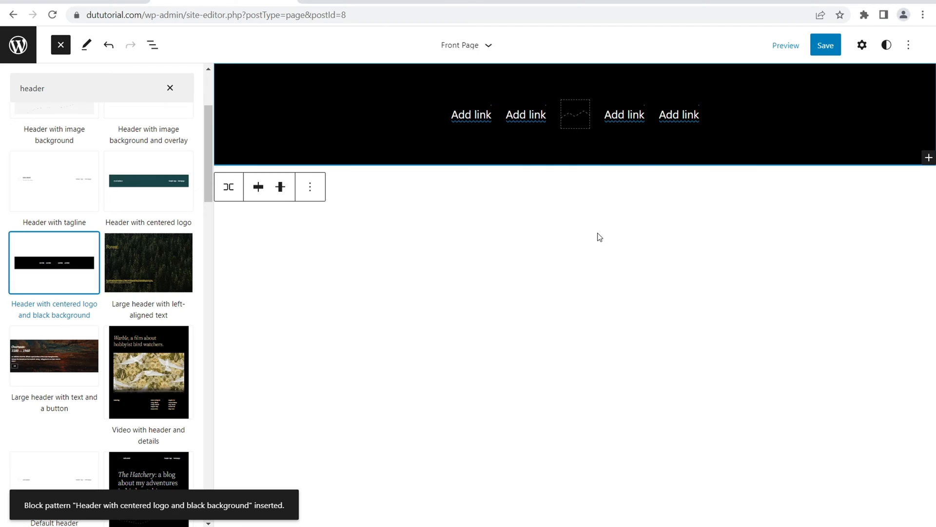
pyautogui.click(553, 234)
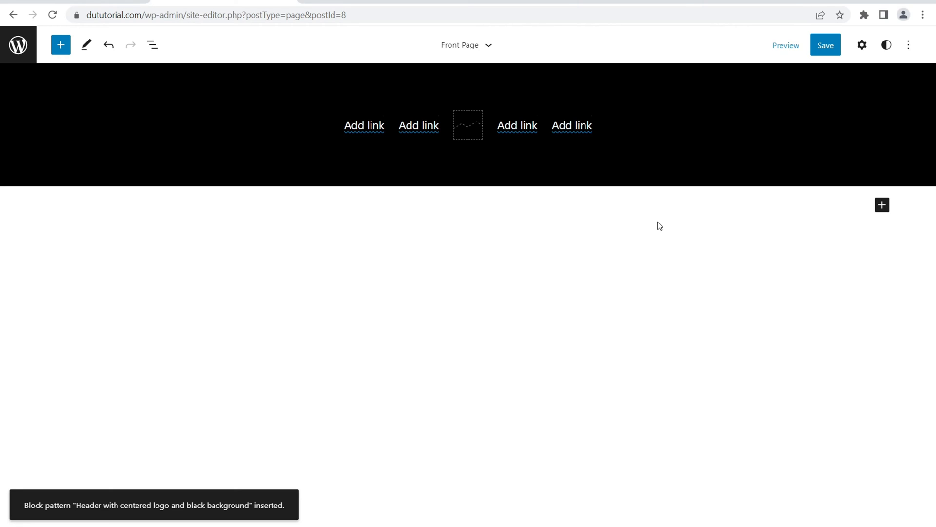
# Insert the "Large header with dark background" pattern as a separate block below the black header and save the template
pyautogui.click(883, 205)
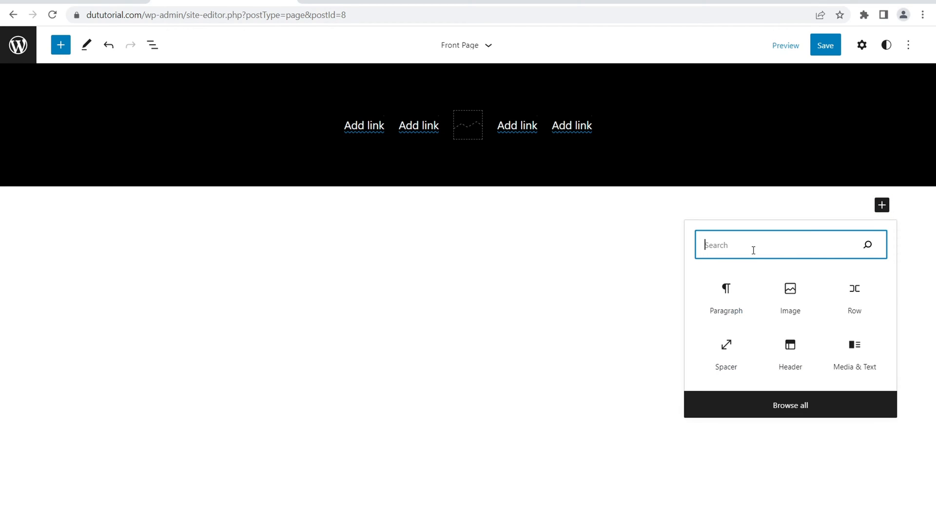
pyautogui.write('header')
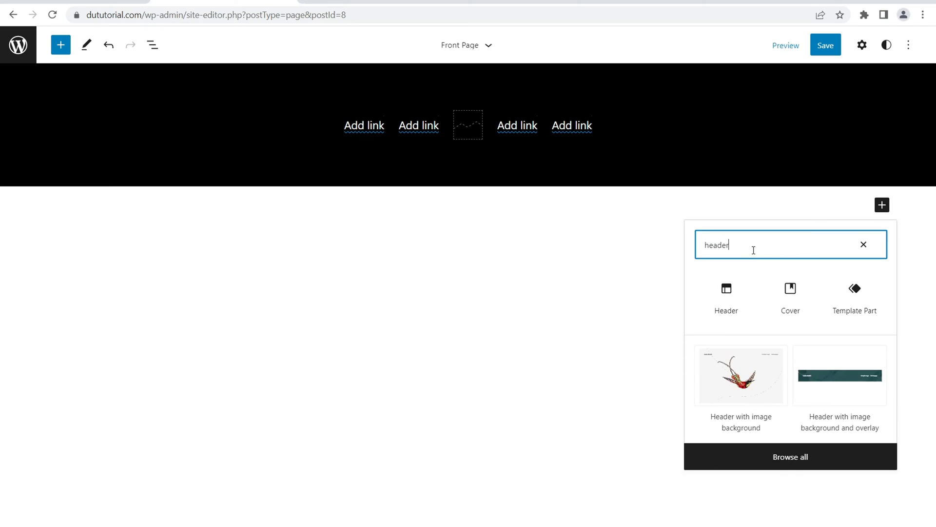
pyautogui.click(792, 464)
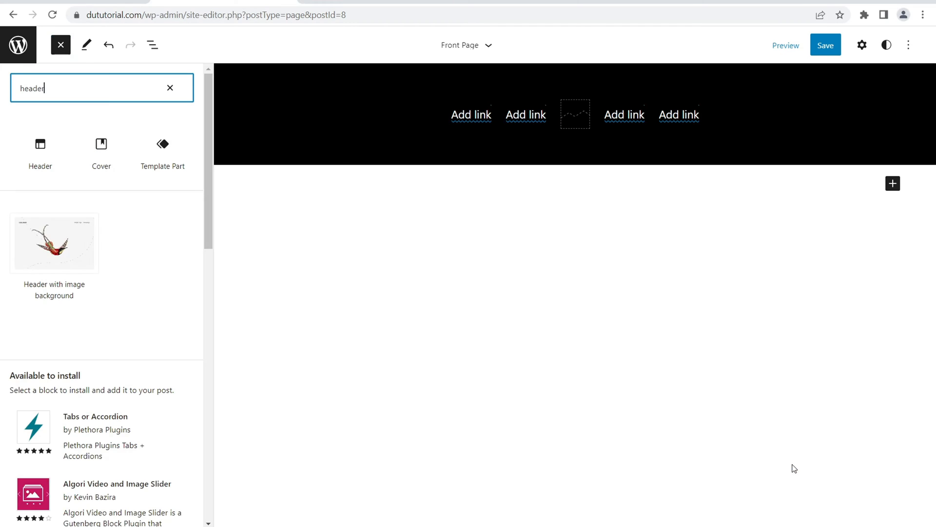
pyautogui.moveTo(211, 168); pyautogui.dragTo(208, 257)
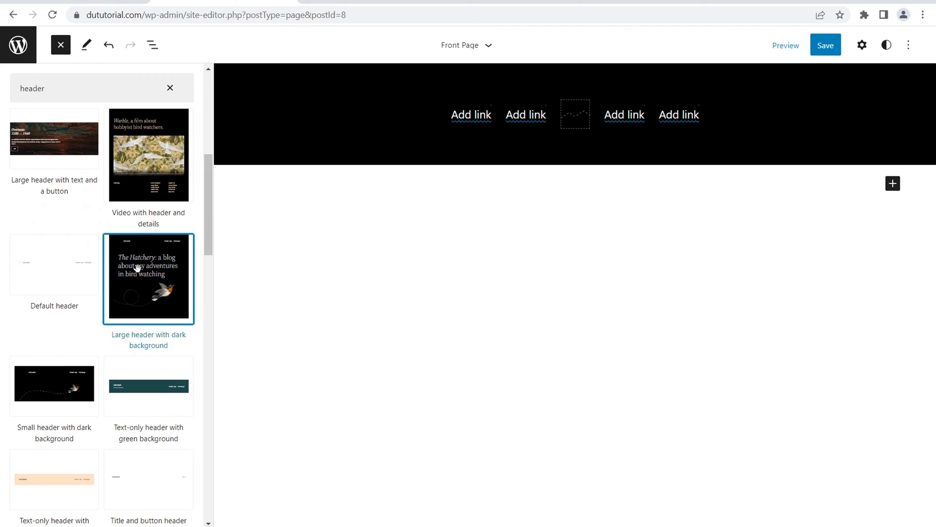
pyautogui.click(186, 277)
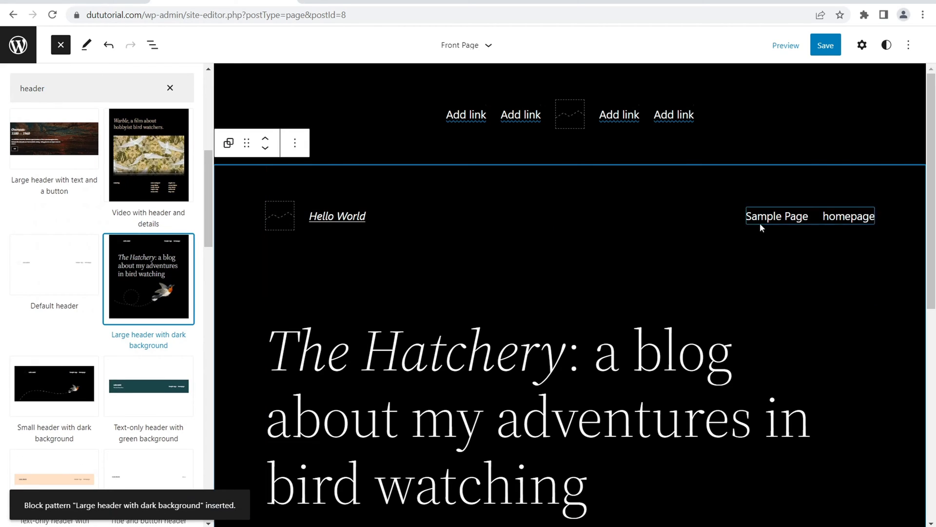
pyautogui.click(817, 47)
pyautogui.click(818, 47)
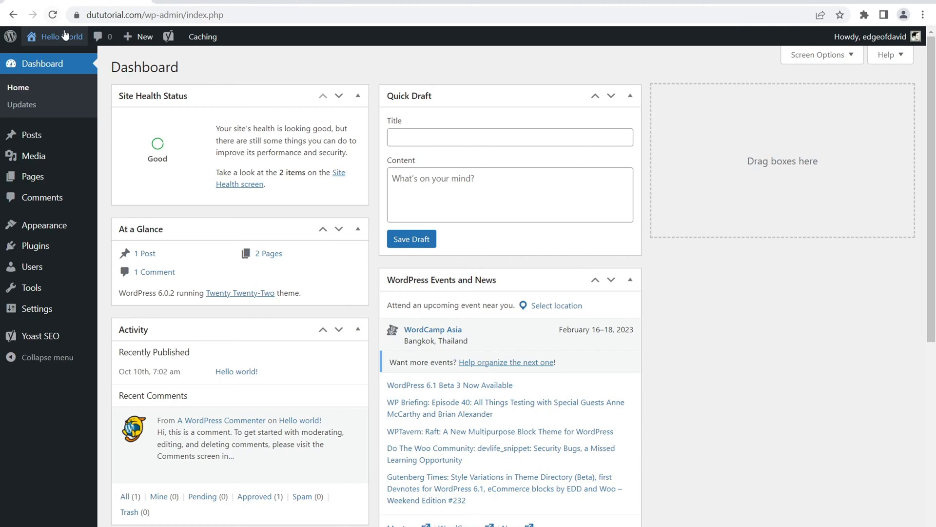
# View the live website in a new tab to check how the two headers are spaced, and close it
pyautogui.rightClick(65, 34)
pyautogui.click(64, 35)
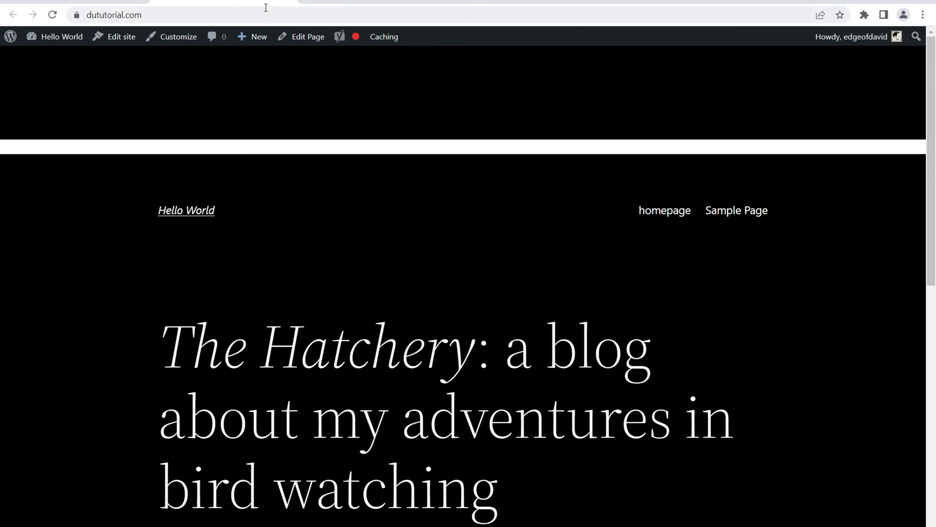
pyautogui.click(286, 1)
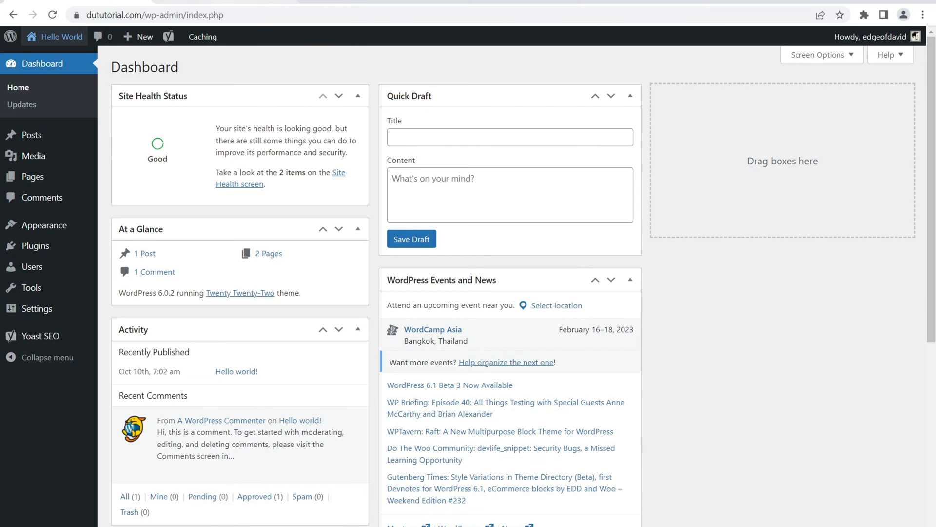
# Return to the Front Page template and undo the insertion of the large dark header
pyautogui.click(210, 1)
pyautogui.click(108, 48)
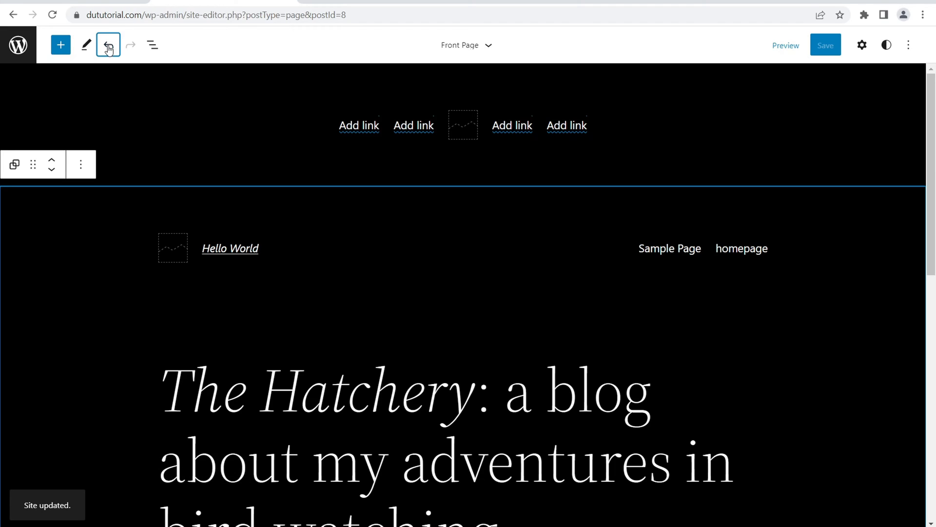
pyautogui.click(109, 48)
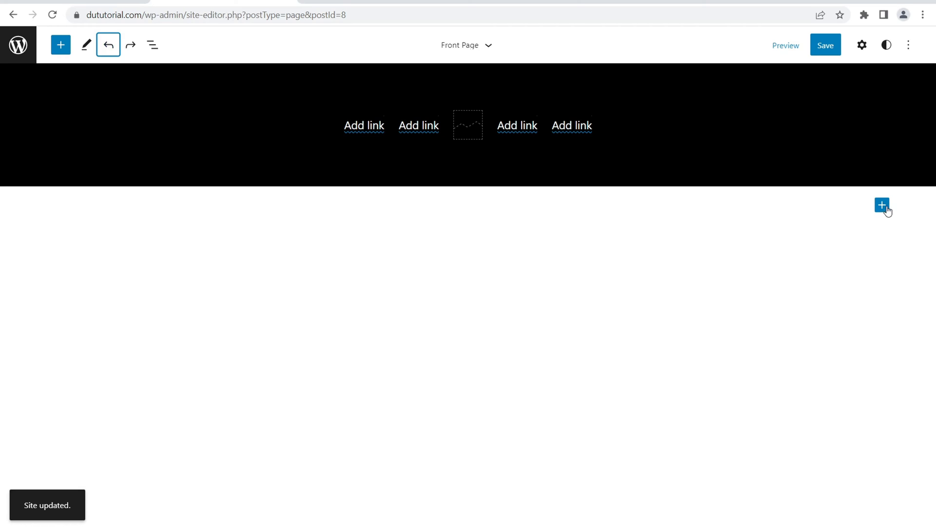
# Insert the "Large header with dark background" pattern inside the black header's row block and save the template
pyautogui.click(887, 159)
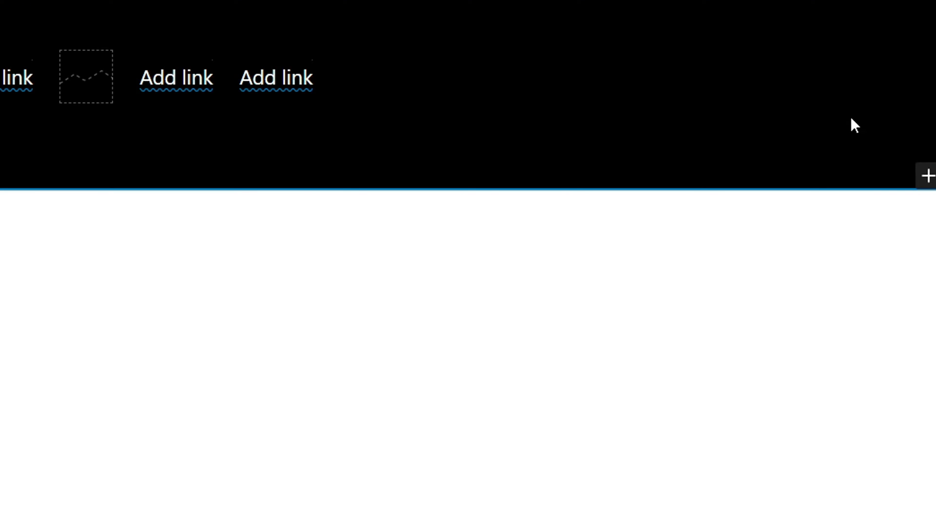
pyautogui.click(928, 178)
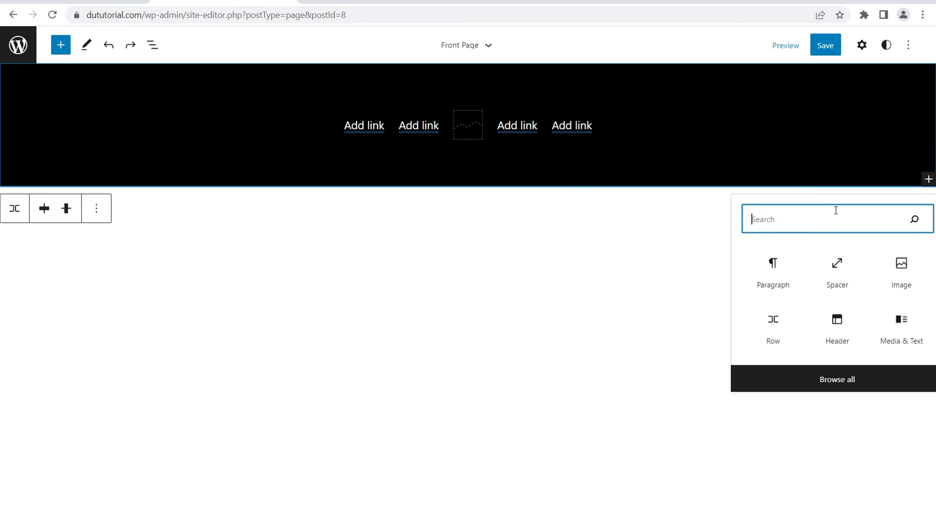
pyautogui.write('header')
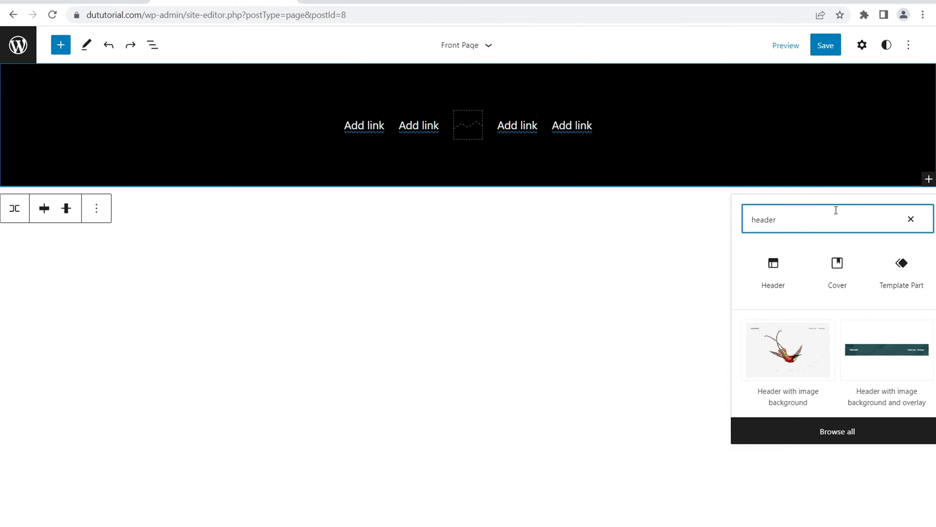
pyautogui.click(834, 431)
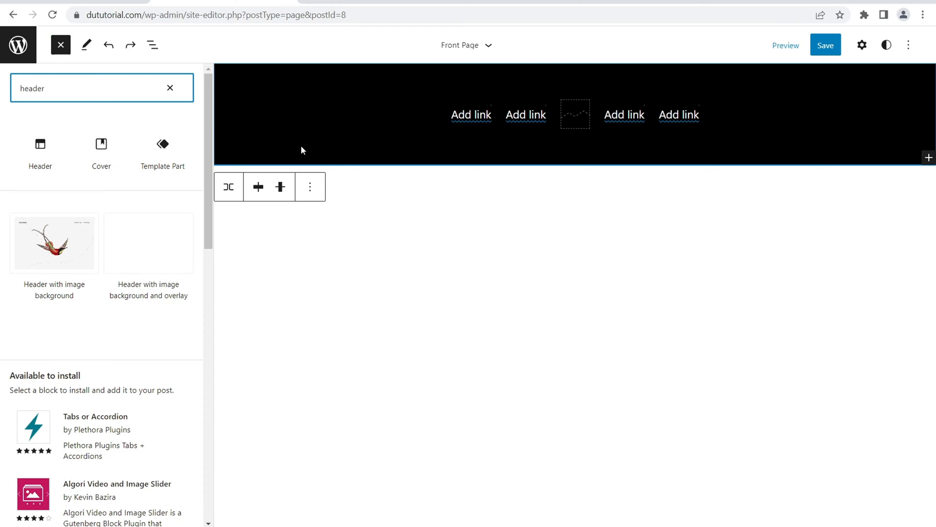
pyautogui.moveTo(208, 114); pyautogui.dragTo(200, 221)
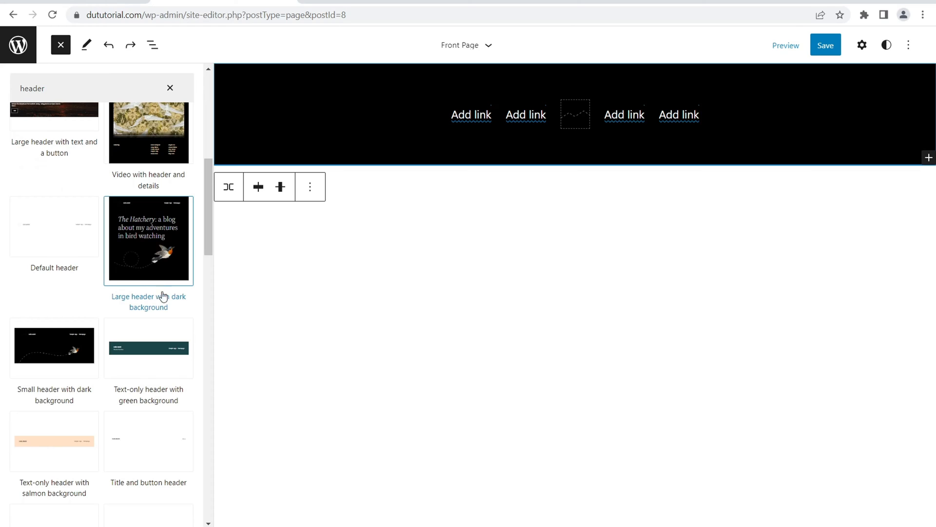
pyautogui.click(155, 250)
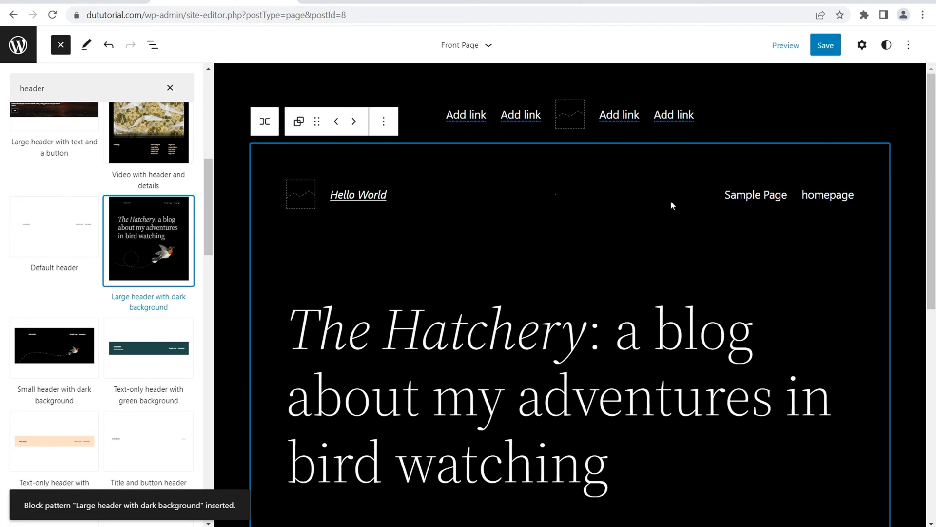
pyautogui.click(821, 51)
pyautogui.click(821, 51)
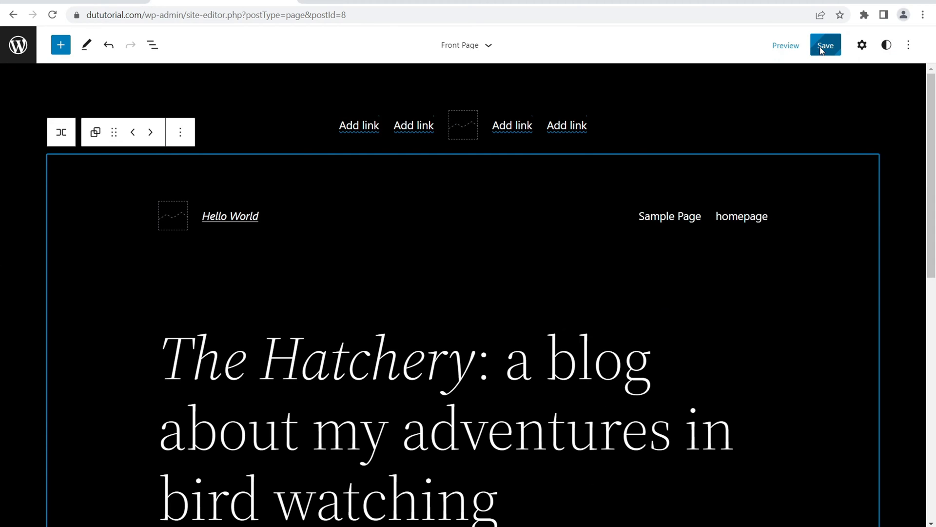
# Open the live website in a new tab from the dashboard to check the nested header
pyautogui.click(135, 2)
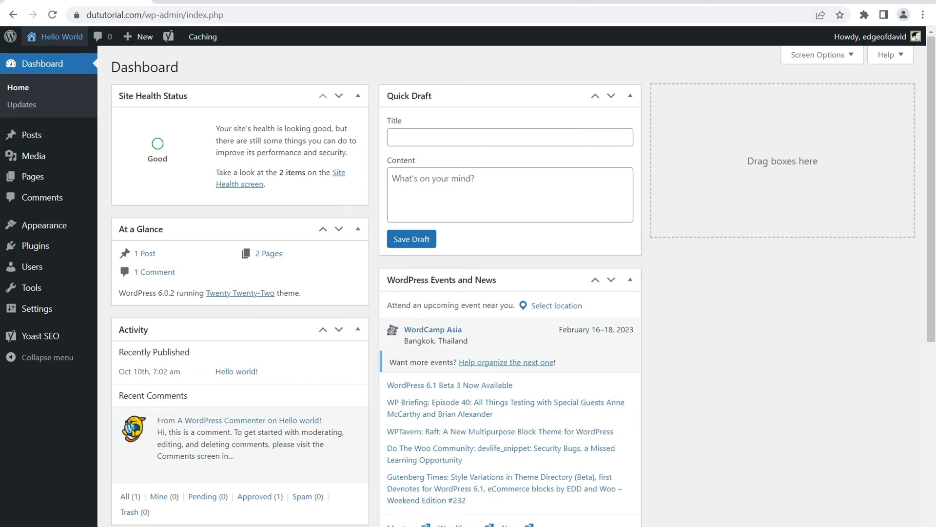
pyautogui.rightClick(60, 37)
pyautogui.click(75, 44)
pyautogui.click(195, 2)
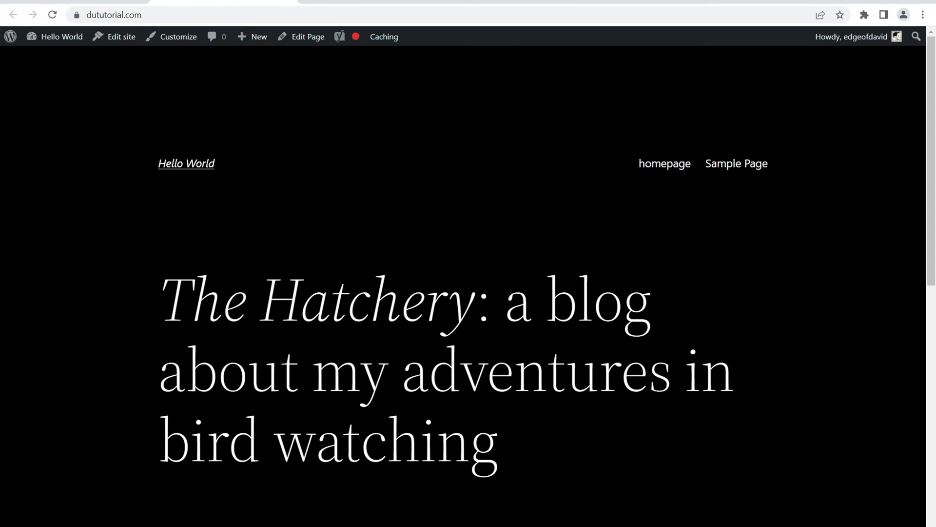
# Compare the live website's header with the Front Page template in the site editor, and return to the template
pyautogui.click(356, 2)
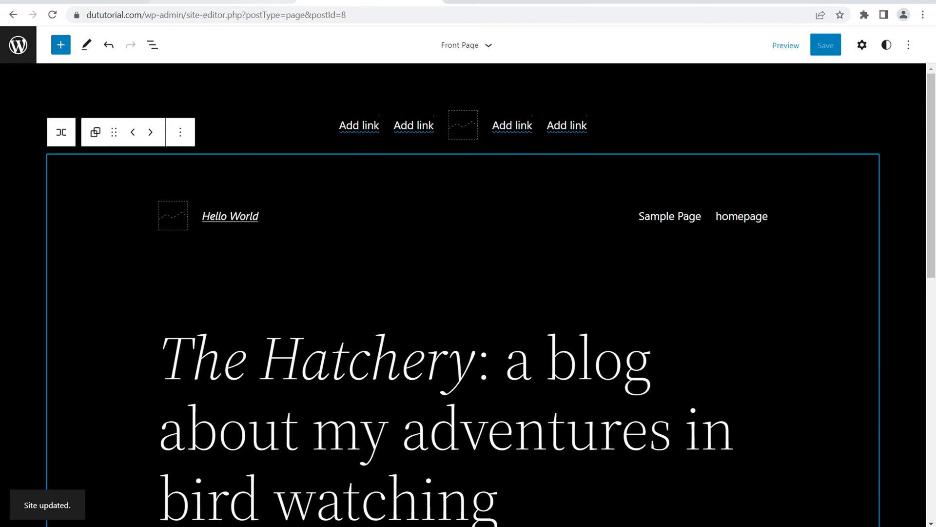
pyautogui.click(224, 2)
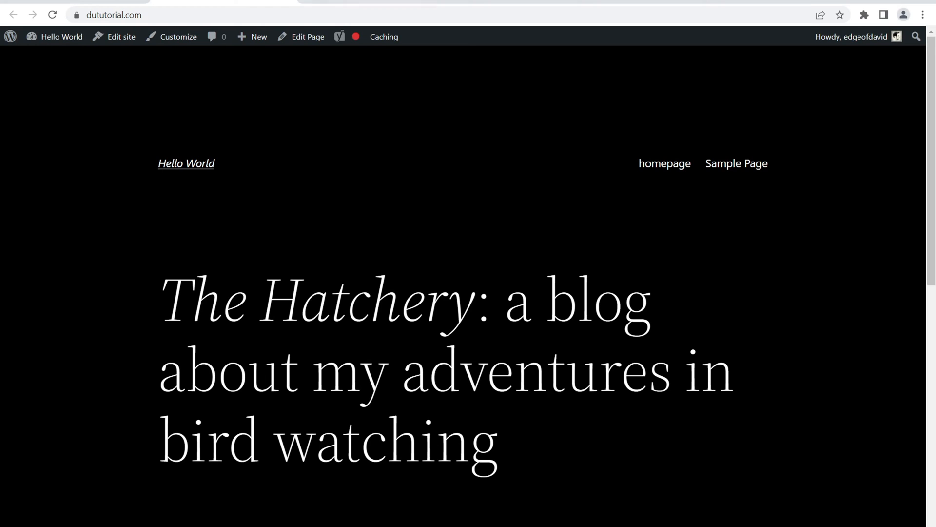
pyautogui.click(342, 2)
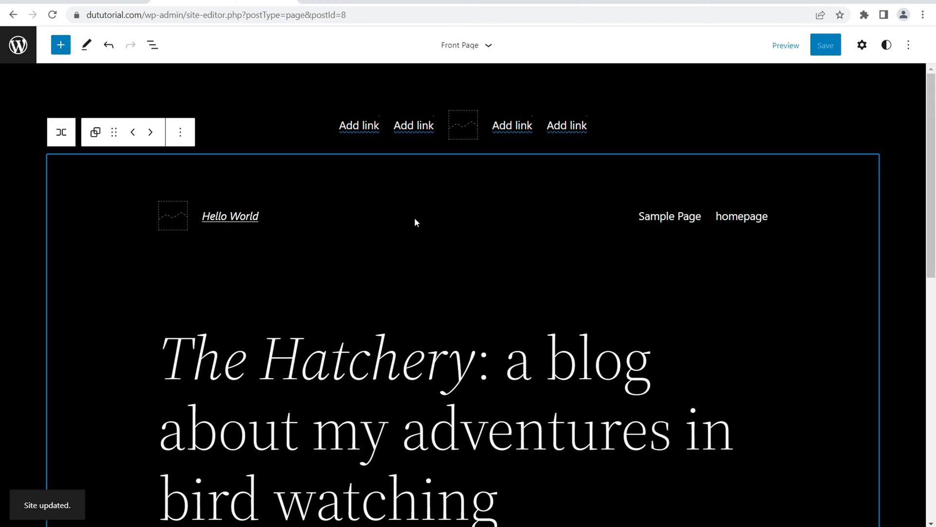
# Remove the page navigation and the row holding the site logo and site title from the nested dark header
pyautogui.click(215, 215)
pyautogui.click(766, 211)
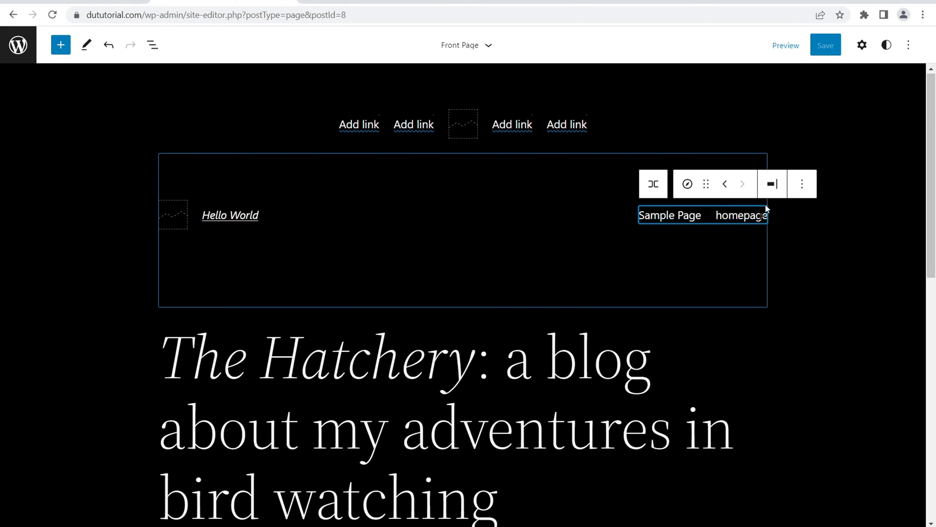
pyautogui.click(802, 183)
pyautogui.click(691, 463)
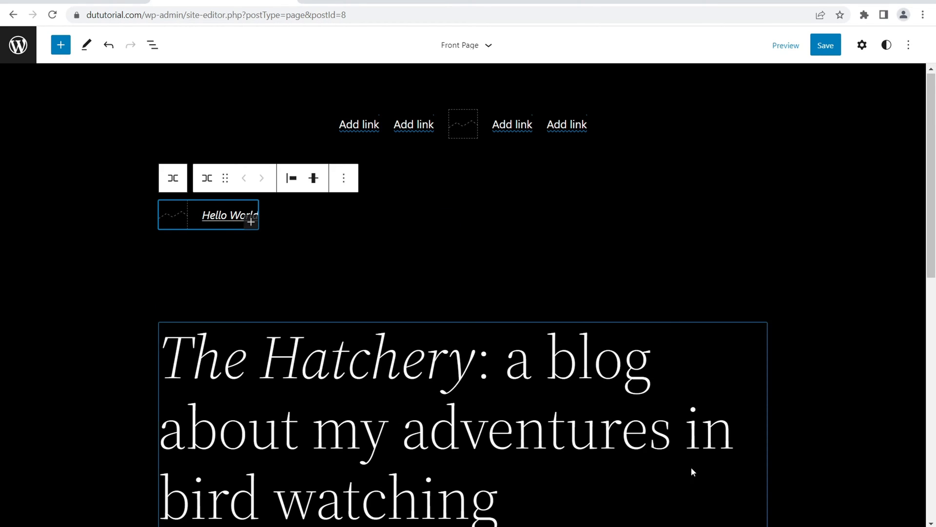
pyautogui.click(343, 178)
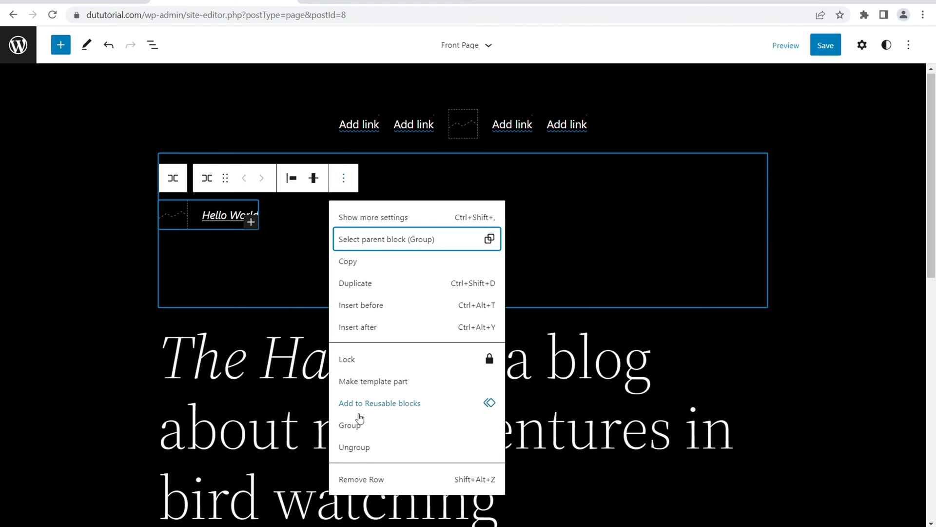
pyautogui.click(361, 479)
# Remove the emptied row block above the "The Hatchery" heading
pyautogui.click(443, 248)
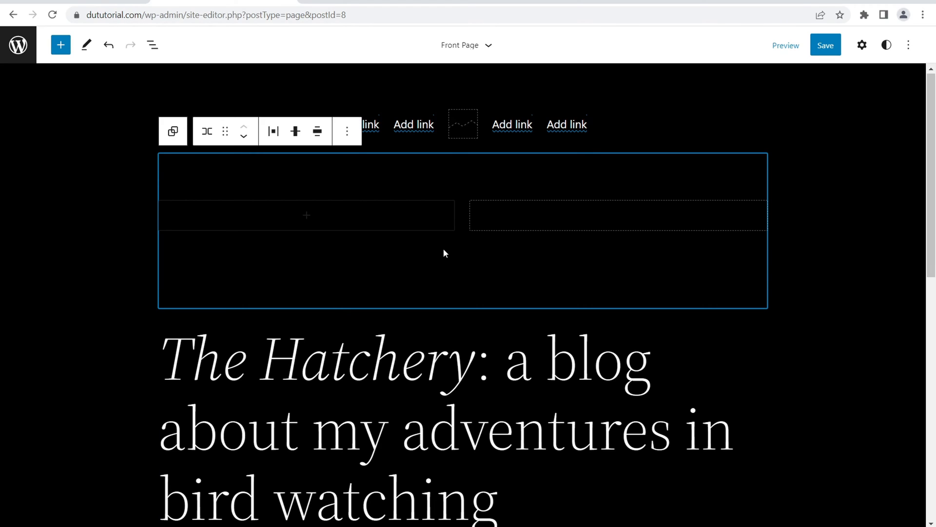
pyautogui.click(354, 139)
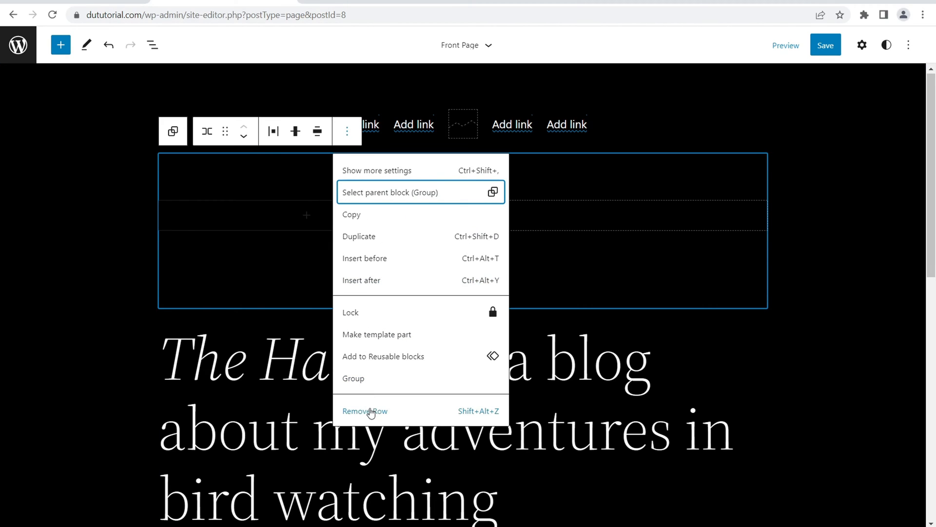
pyautogui.click(369, 410)
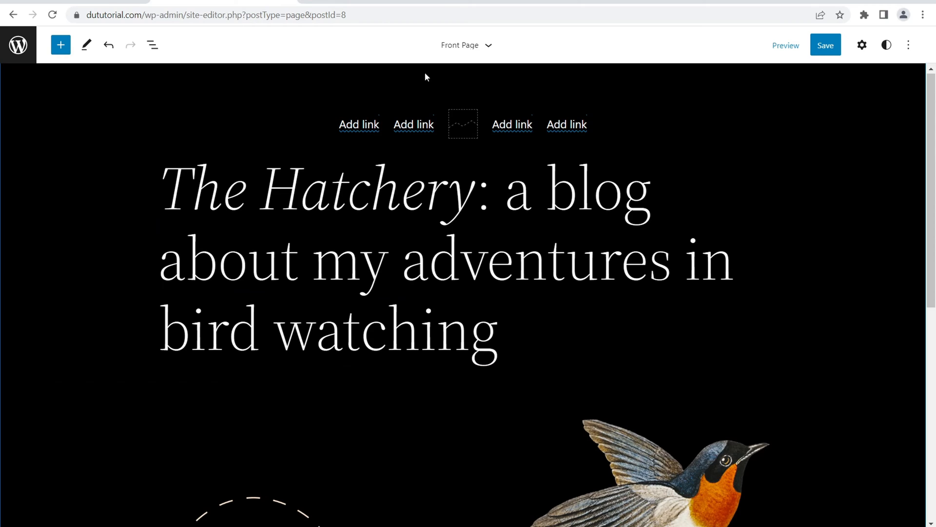
# Look through the Front Page template down to the bird image and compare it with the demo site's homepage
pyautogui.scroll(-8, 561, 205)
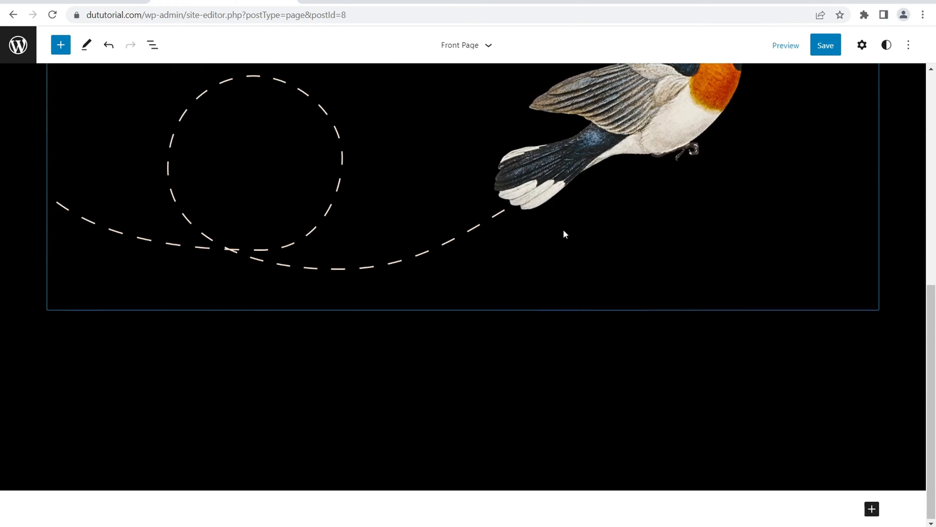
pyautogui.click(369, 1)
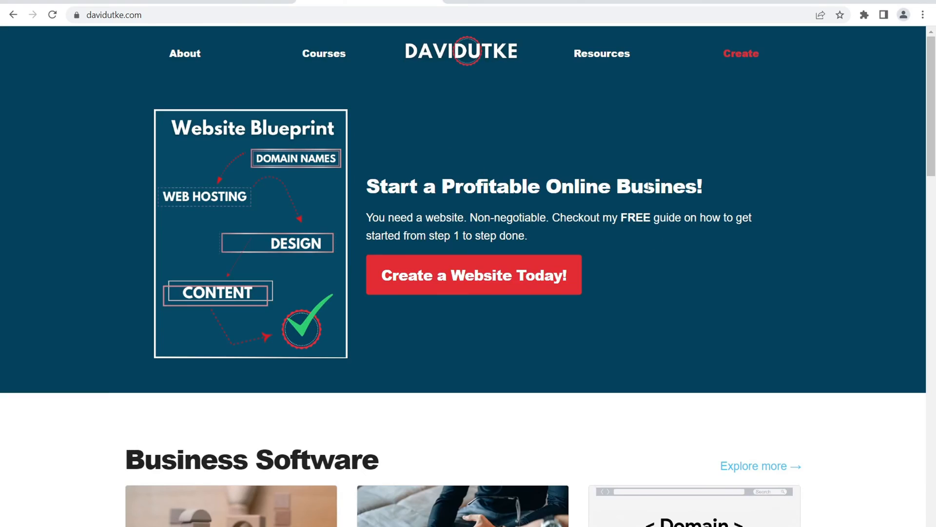
pyautogui.click(244, 1)
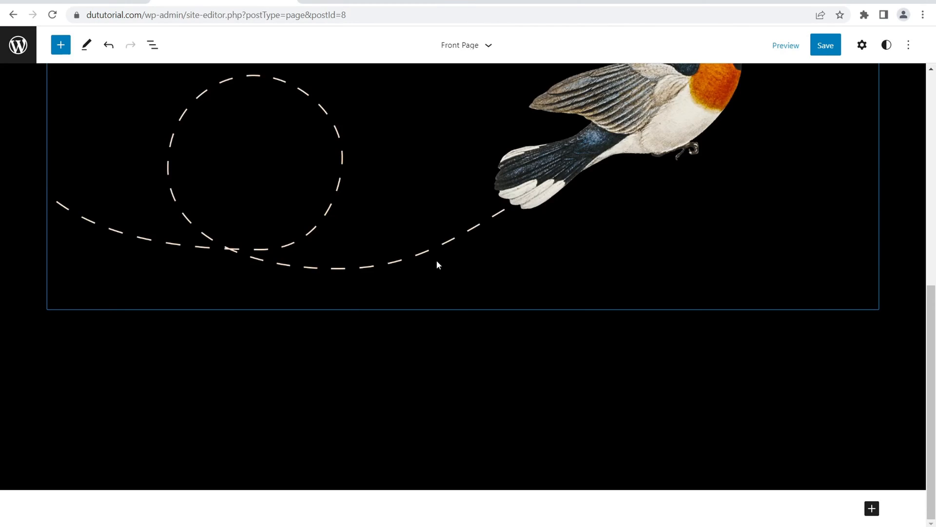
pyautogui.scroll(5, 437, 260)
pyautogui.scroll(-1, 443, 258)
pyautogui.scroll(-5, 443, 261)
pyautogui.scroll(8, 487, 276)
# Save the Front Page template and open the live website in a new tab from the dashboard
pyautogui.click(824, 47)
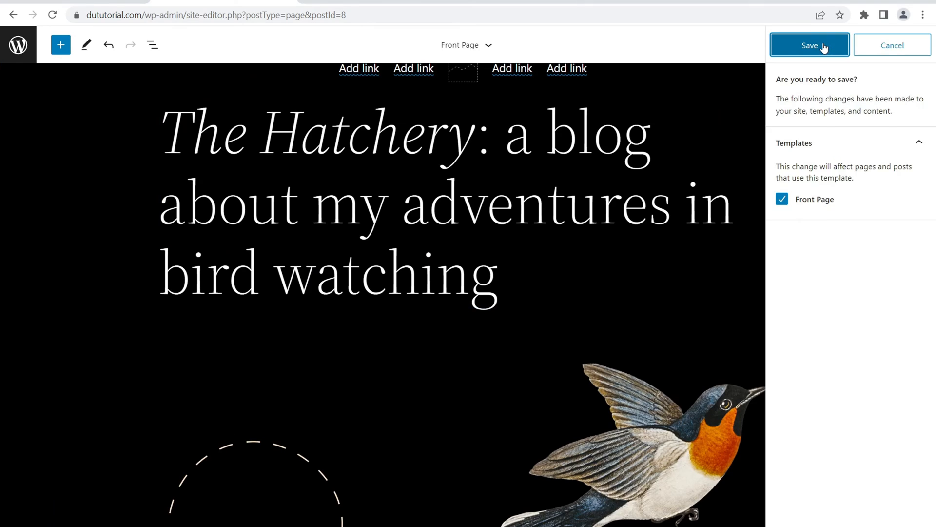
pyautogui.click(824, 47)
pyautogui.click(18, 45)
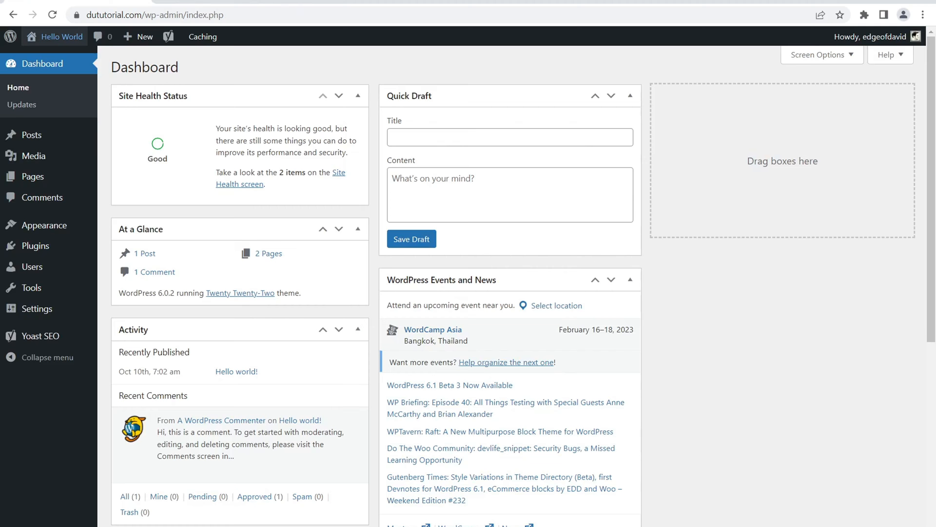
pyautogui.rightClick(69, 37)
pyautogui.click(86, 43)
pyautogui.click(207, 2)
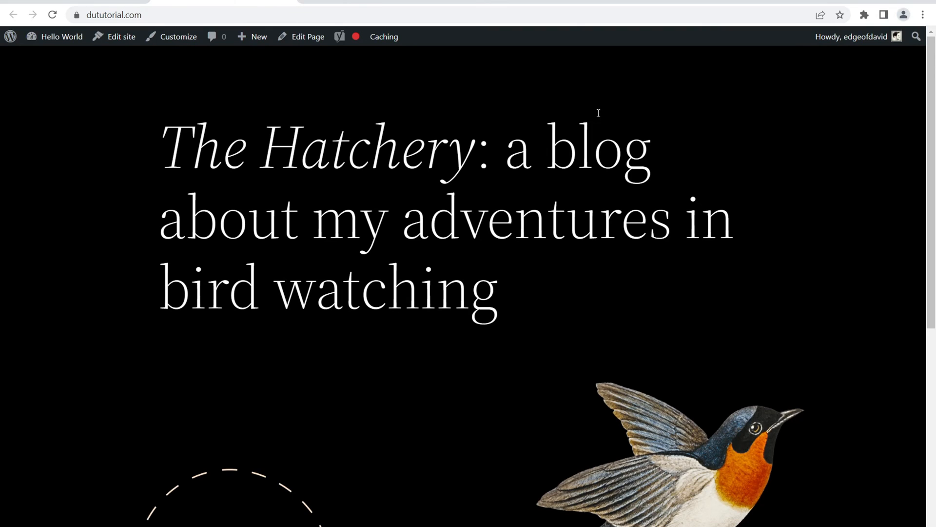
# Open the site editor from the live website and switch to the dashboard's list of all pages
pyautogui.click(113, 39)
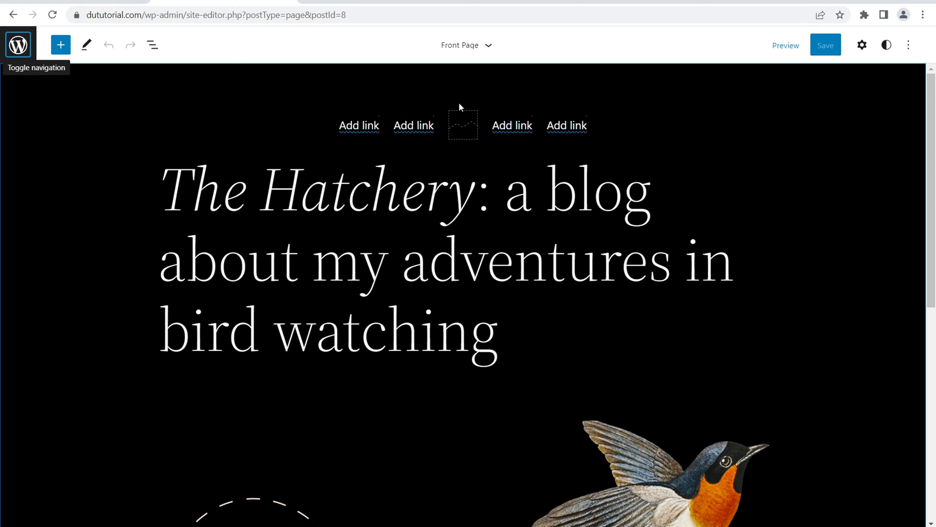
pyautogui.click(105, 1)
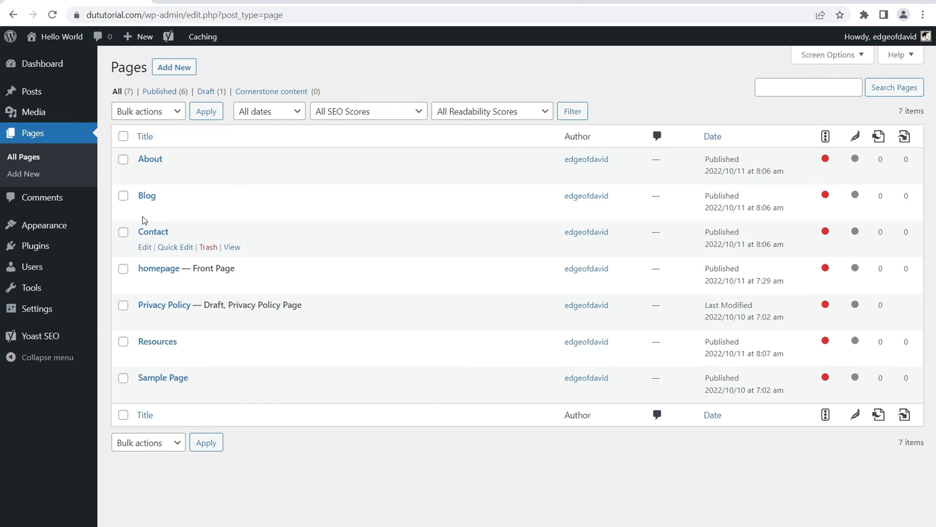
# Switch to Canva and Fiverr to view logo-making options, and select the name text in the finished Canva logo design
pyautogui.click(225, 1)
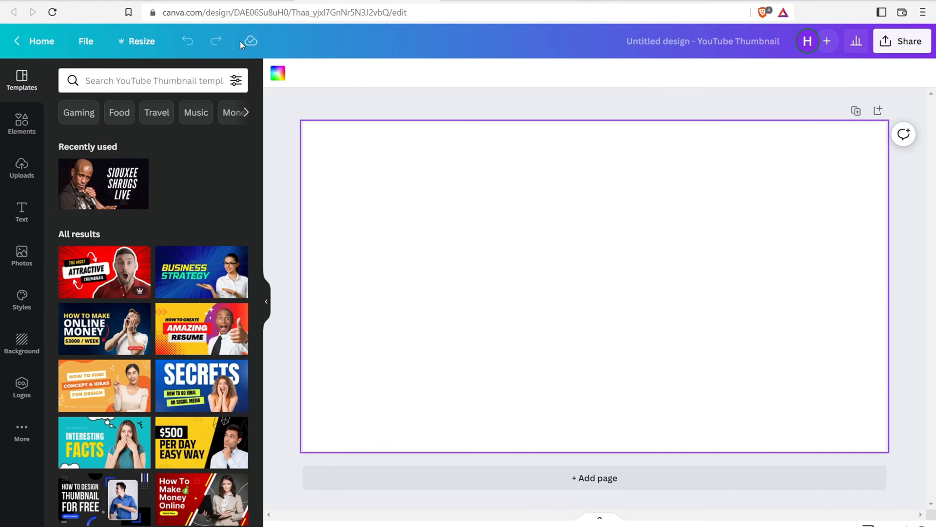
pyautogui.click(122, 1)
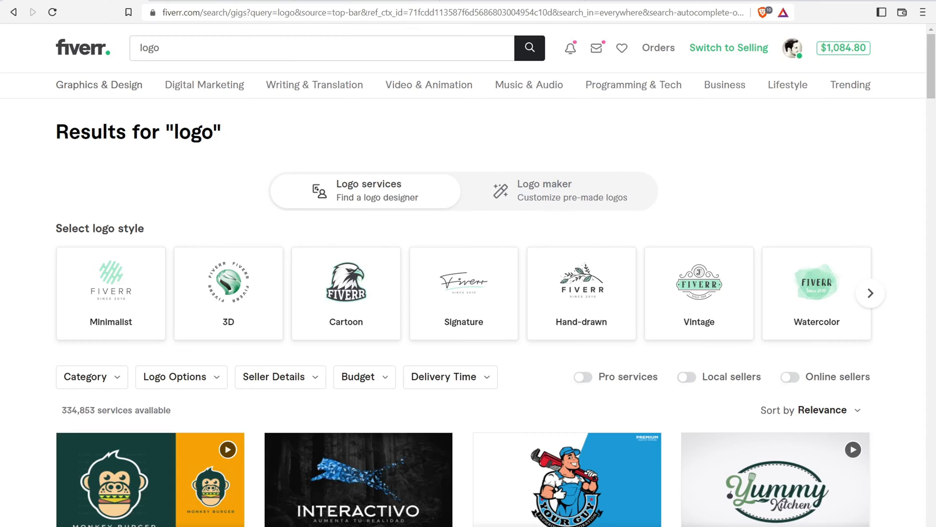
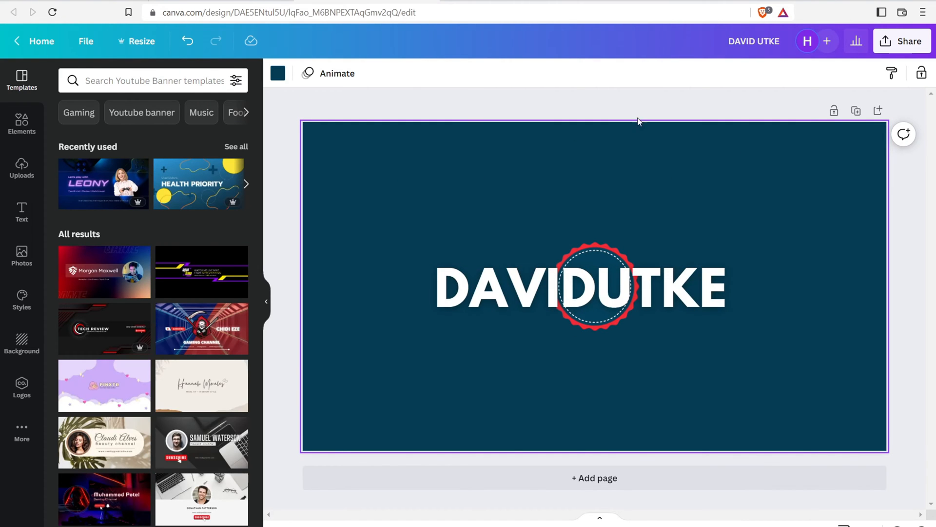
pyautogui.click(495, 288)
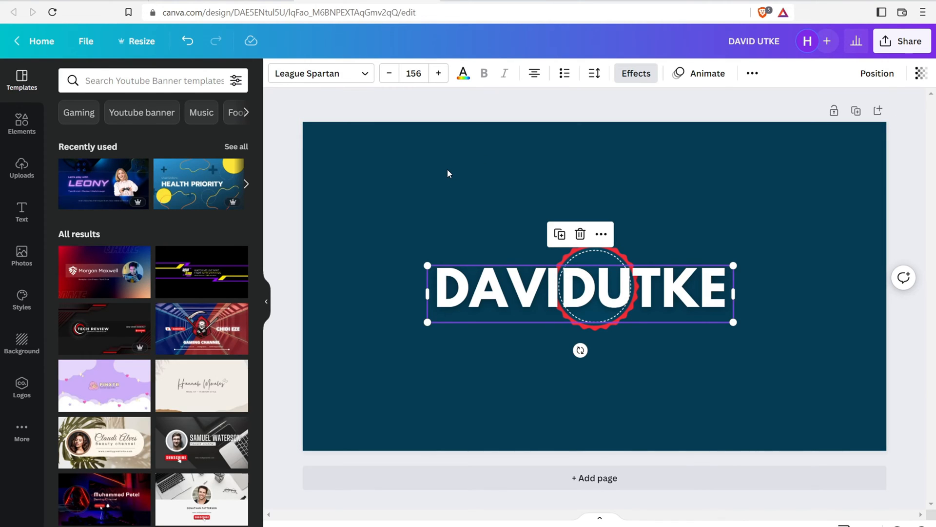
# Search the elements for "rectangle" in the untitled YouTube Thumbnail design in Canva
pyautogui.click(220, 1)
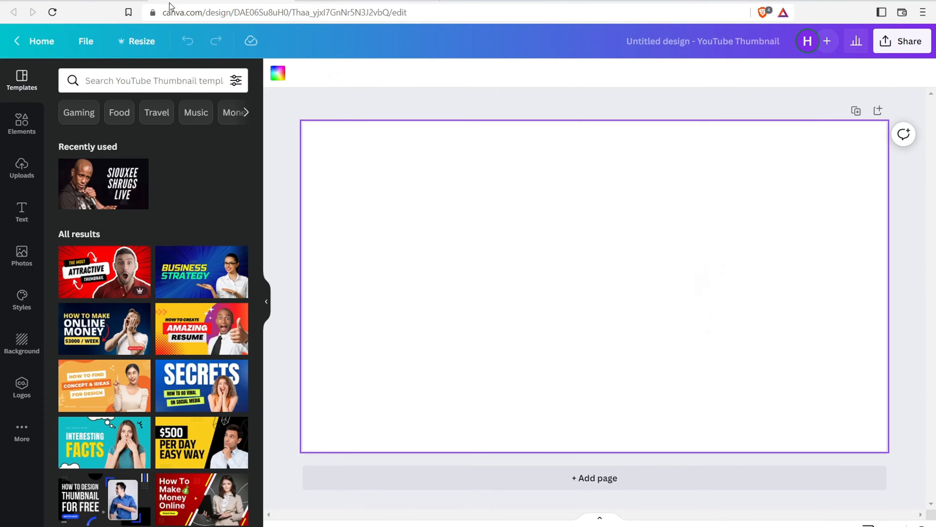
pyautogui.click(10, 127)
pyautogui.click(110, 80)
pyautogui.write('s')
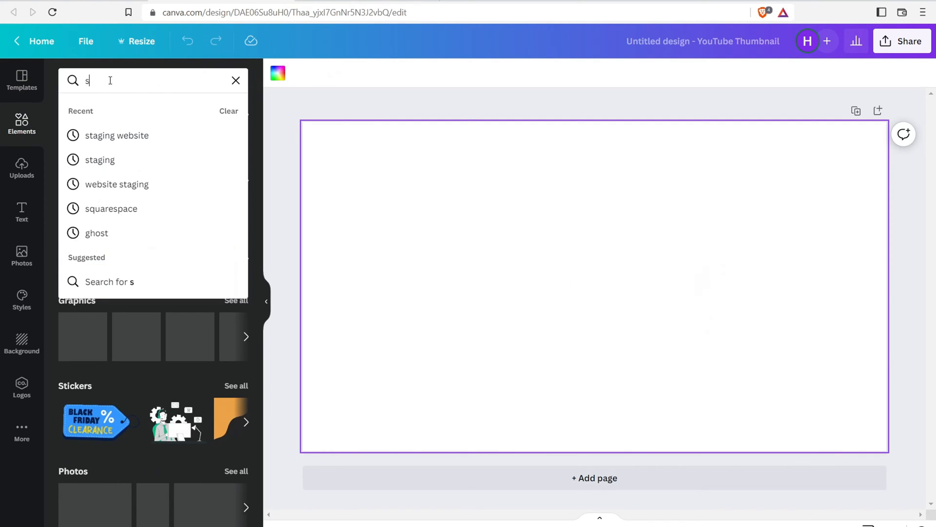
pyautogui.press('BackSpace')
pyautogui.write('rect')
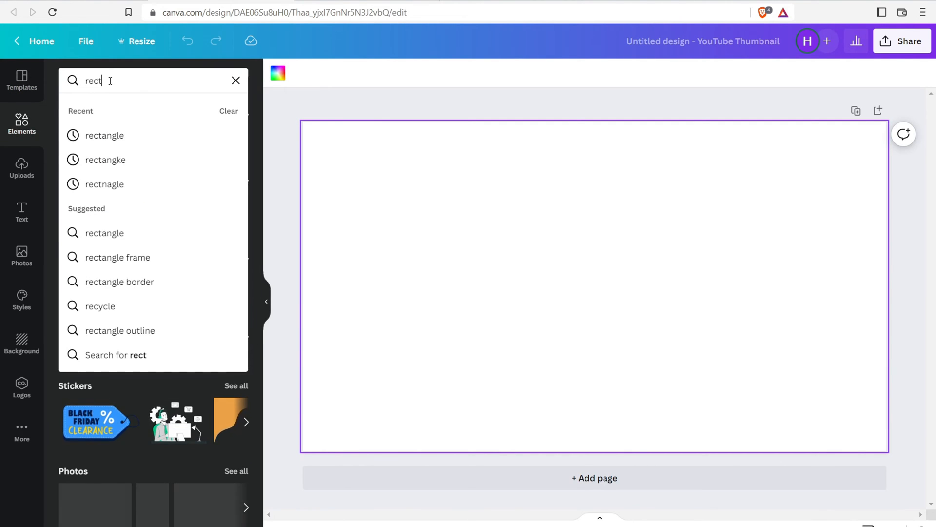
pyautogui.write('angle')
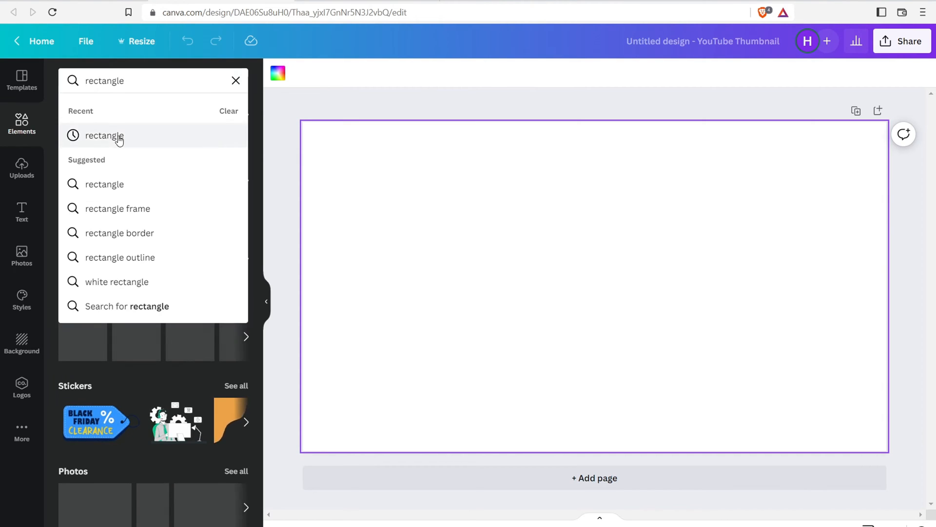
pyautogui.click(119, 140)
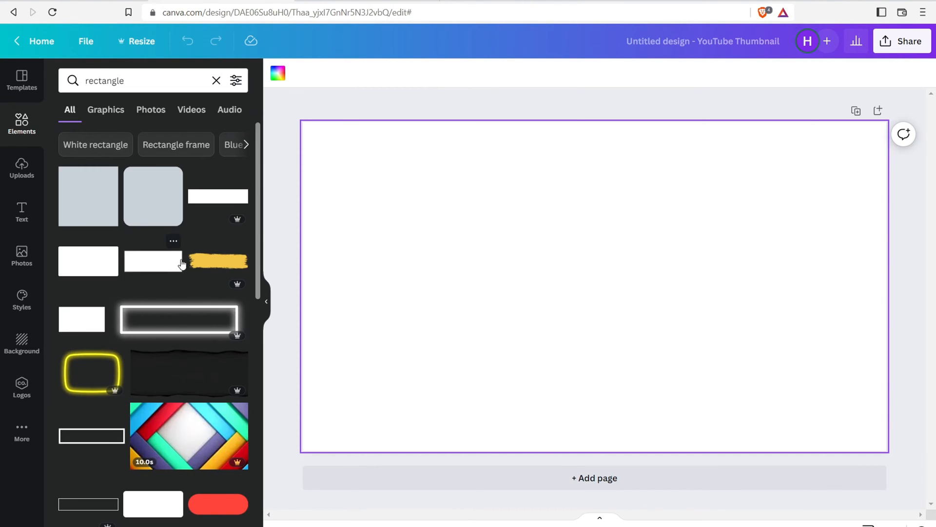
# Add the gold glitter rectangle outline to the blank page and bring up the design's text options
pyautogui.scroll(-7, 205, 210)
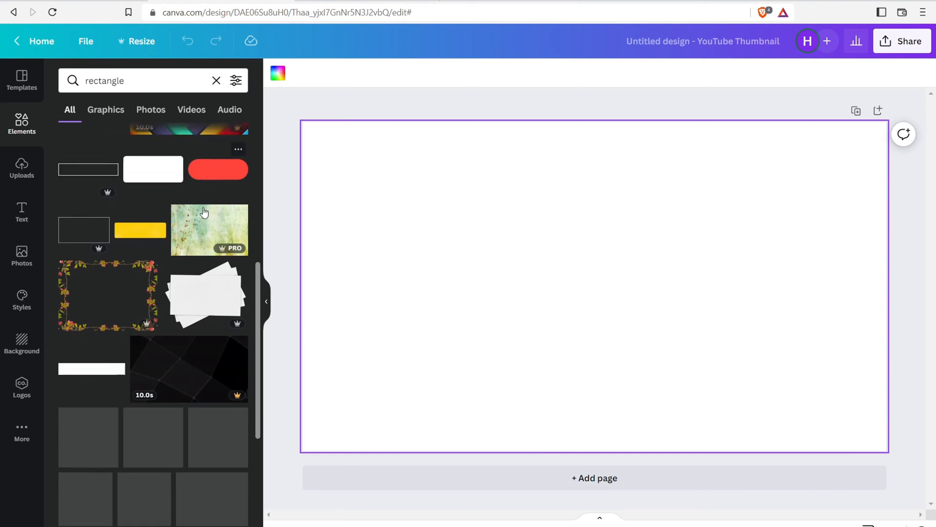
pyautogui.scroll(-2, 205, 211)
pyautogui.scroll(-1, 186, 253)
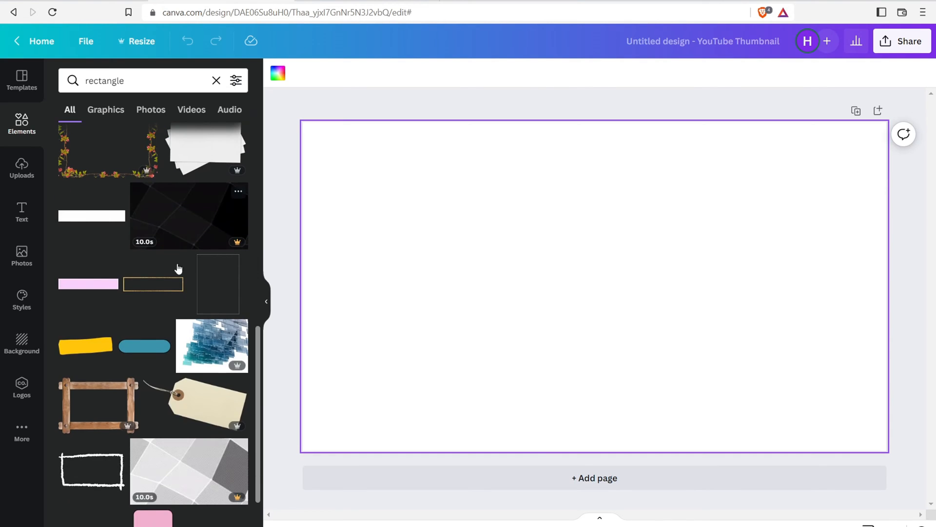
pyautogui.click(145, 289)
pyautogui.click(432, 167)
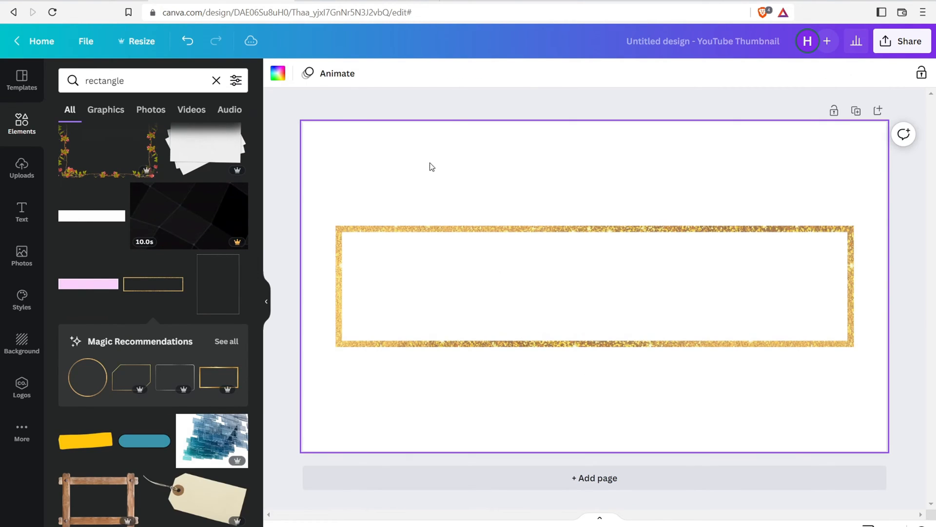
pyautogui.click(20, 211)
pyautogui.click(113, 177)
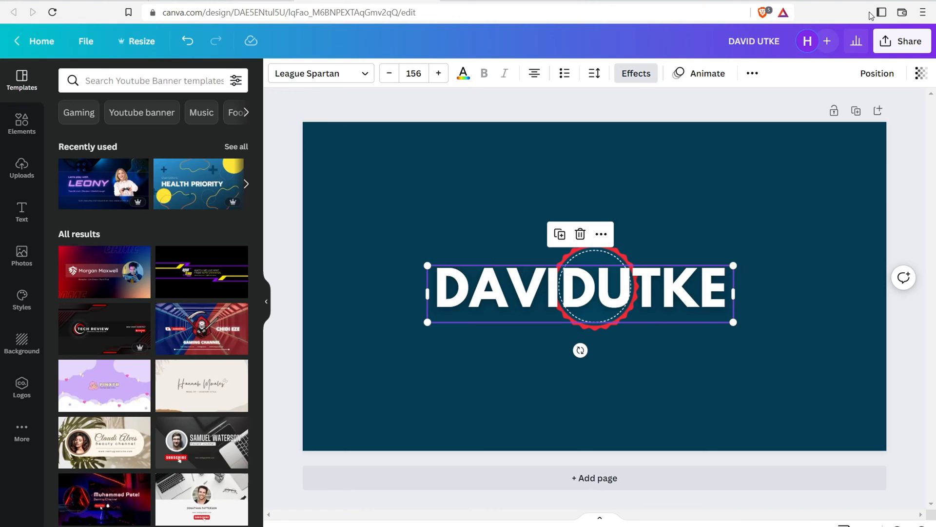
# View the PNG download settings of the finished logo design, including the transparent background option, and dismiss them
pyautogui.click(899, 46)
pyautogui.click(772, 335)
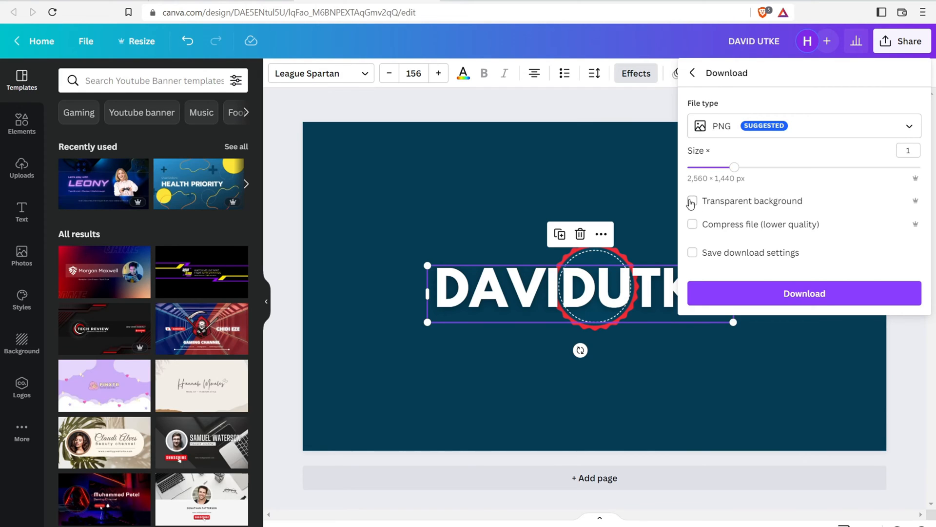
pyautogui.click(512, 172)
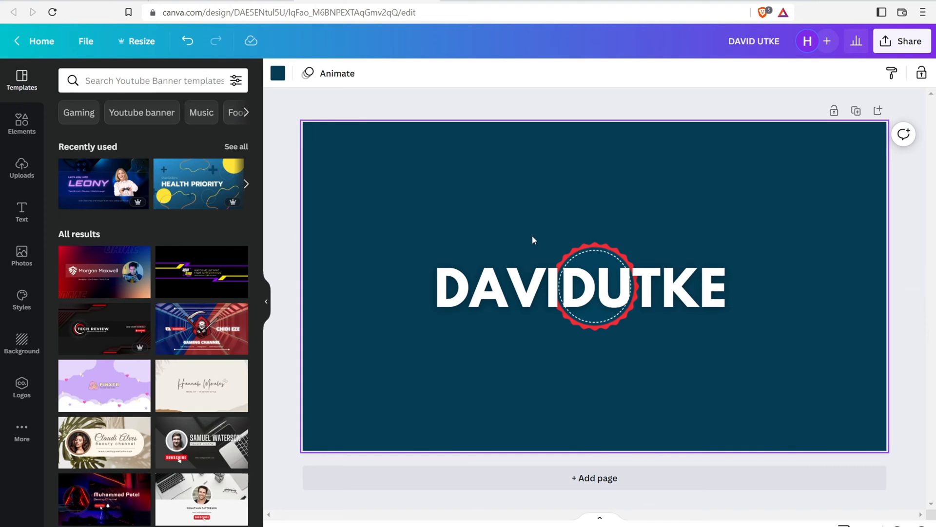
# Return to the WordPress site editor and link the first two header navigation items to the Blog and Resources pages
pyautogui.click(63, 1)
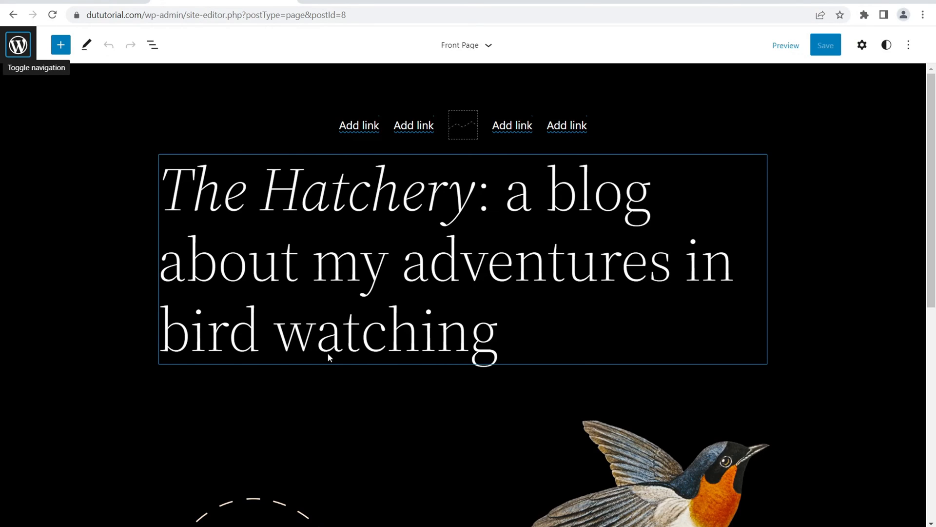
pyautogui.click(366, 128)
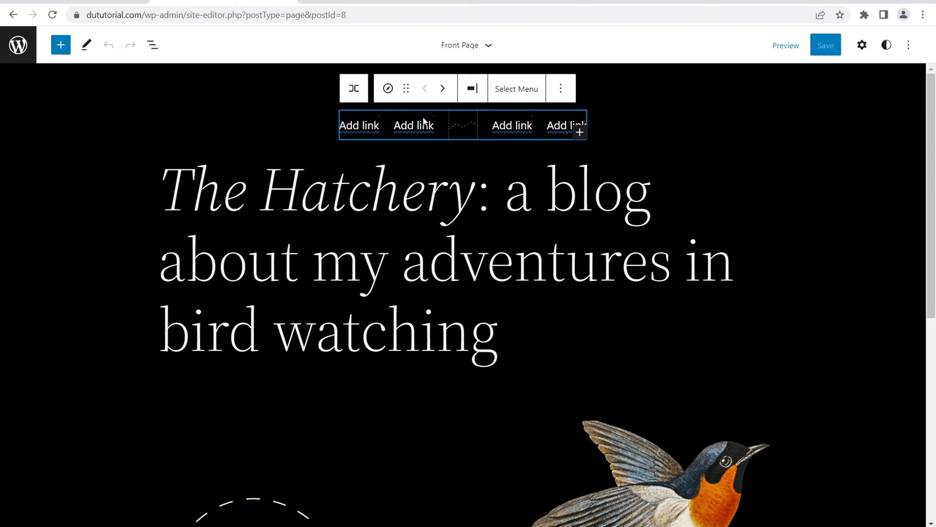
pyautogui.click(366, 129)
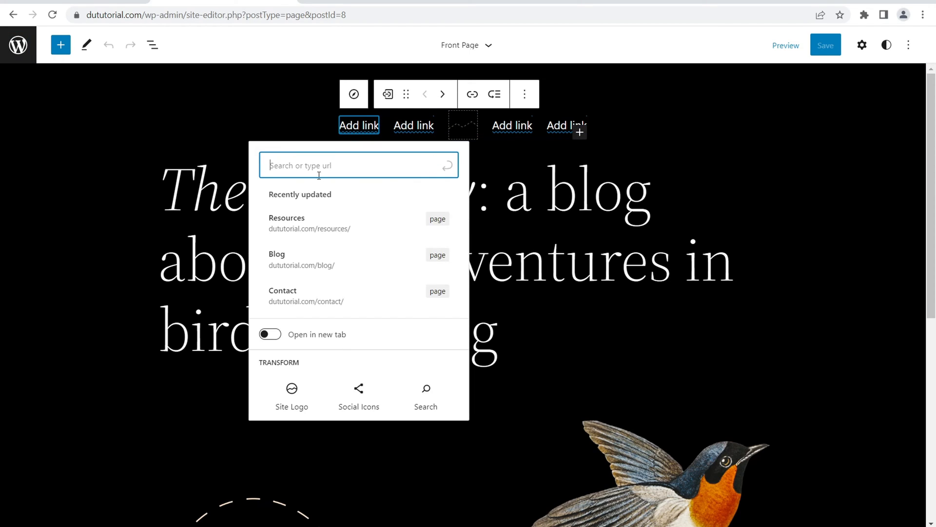
pyautogui.click(319, 257)
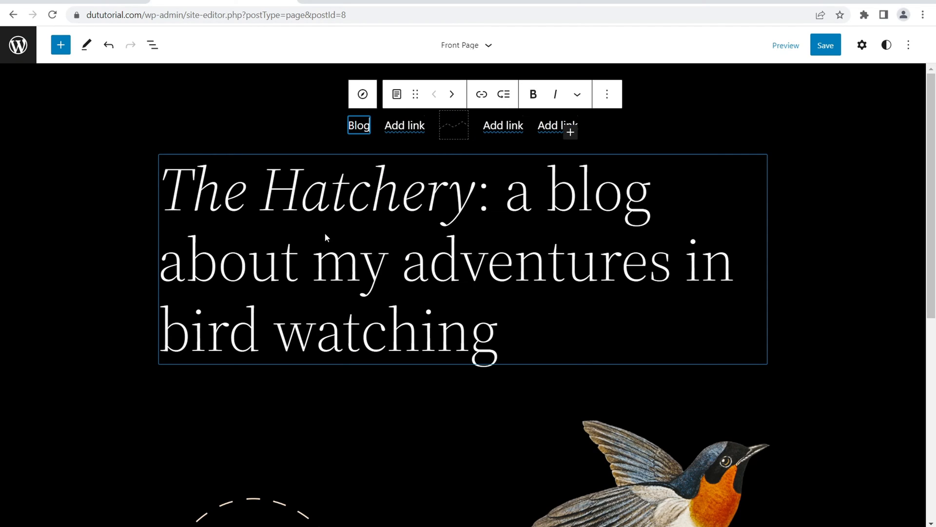
pyautogui.click(412, 128)
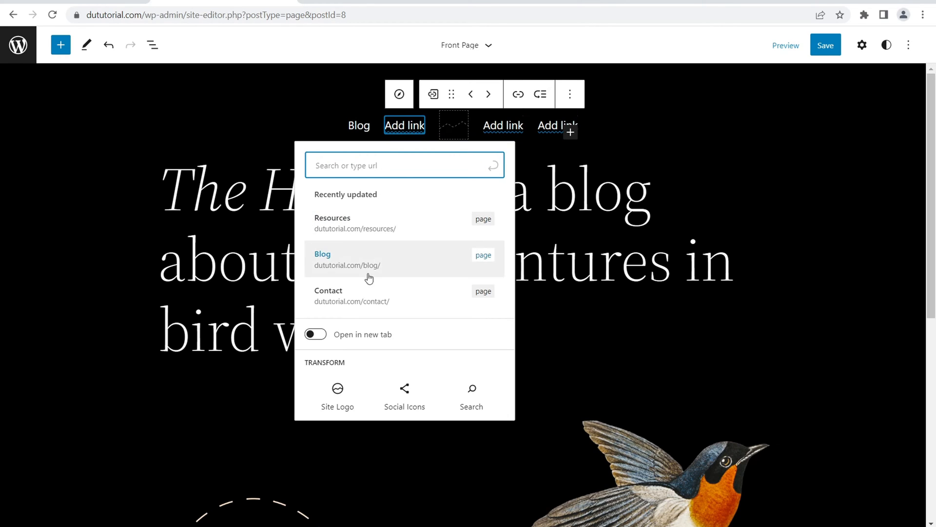
pyautogui.click(365, 220)
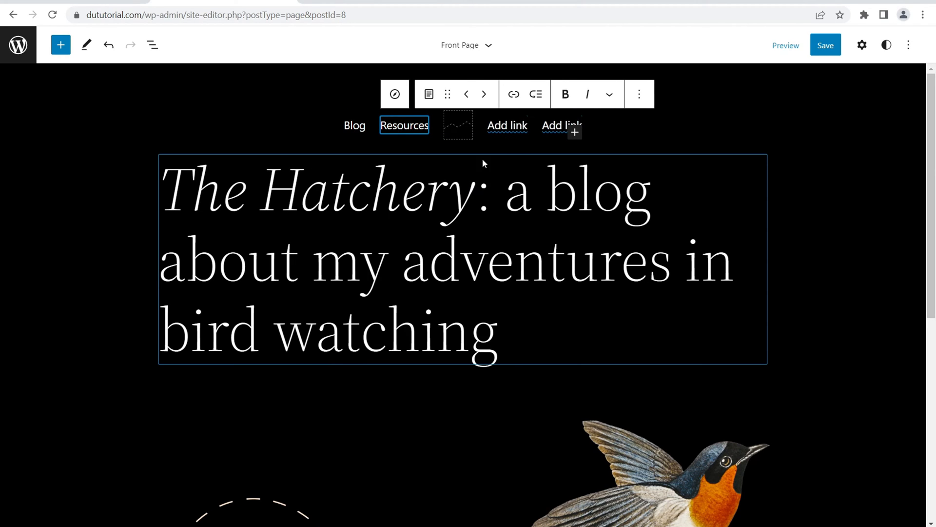
# Link the remaining two header navigation items to the Contact and About pages
pyautogui.click(508, 129)
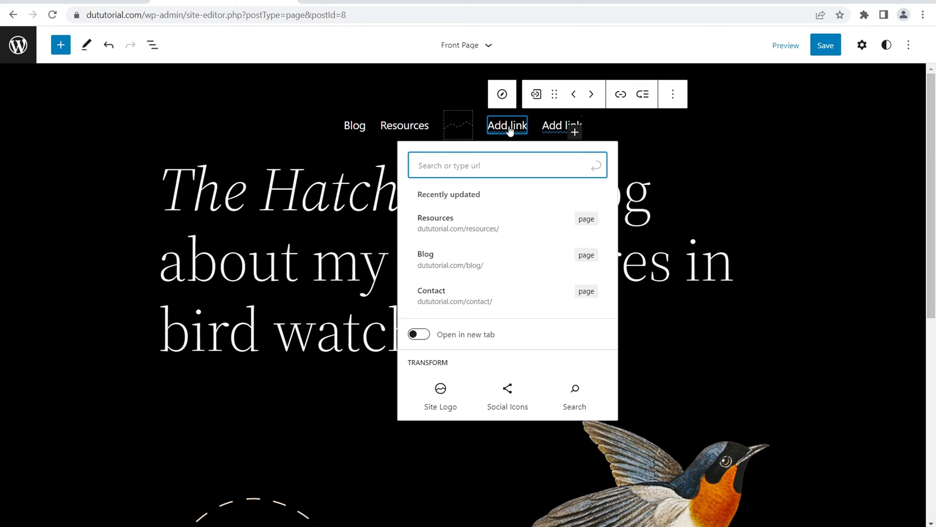
pyautogui.click(452, 299)
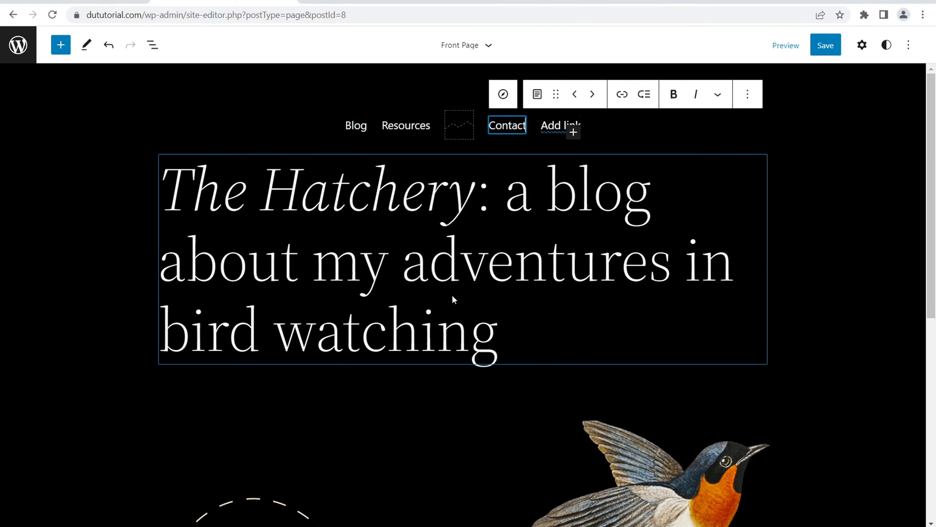
pyautogui.click(553, 130)
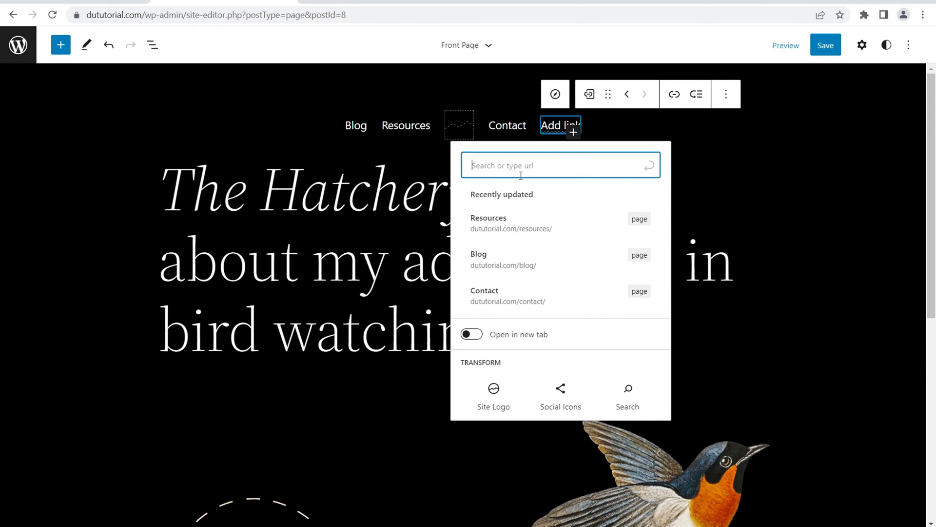
pyautogui.write('ab')
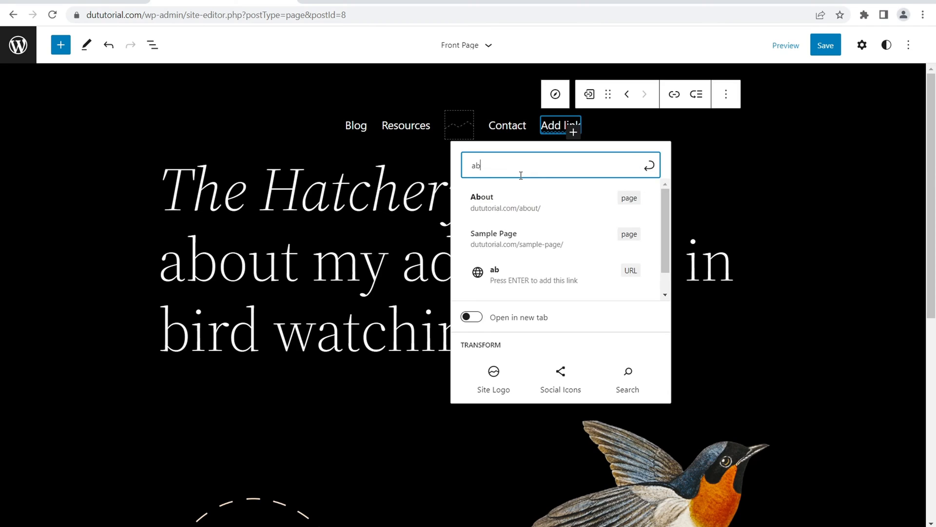
pyautogui.click(518, 205)
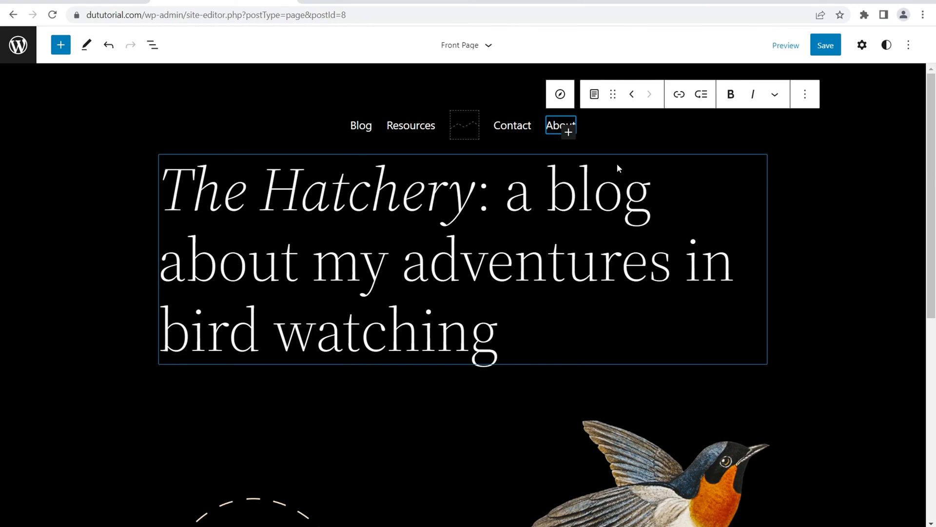
pyautogui.click(399, 125)
pyautogui.click(491, 94)
pyautogui.click(519, 95)
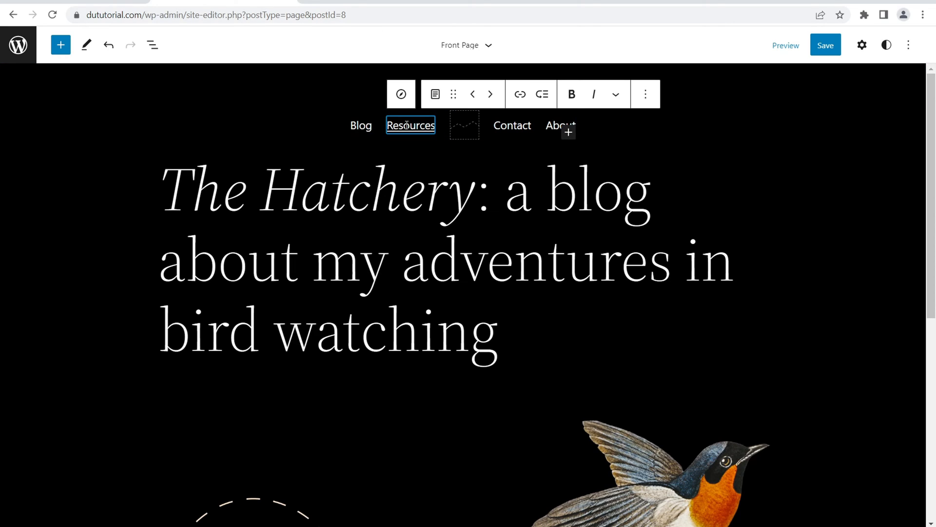
# Upload the logo image from the desktop to the media library for the header's empty site logo placeholder
pyautogui.click(461, 126)
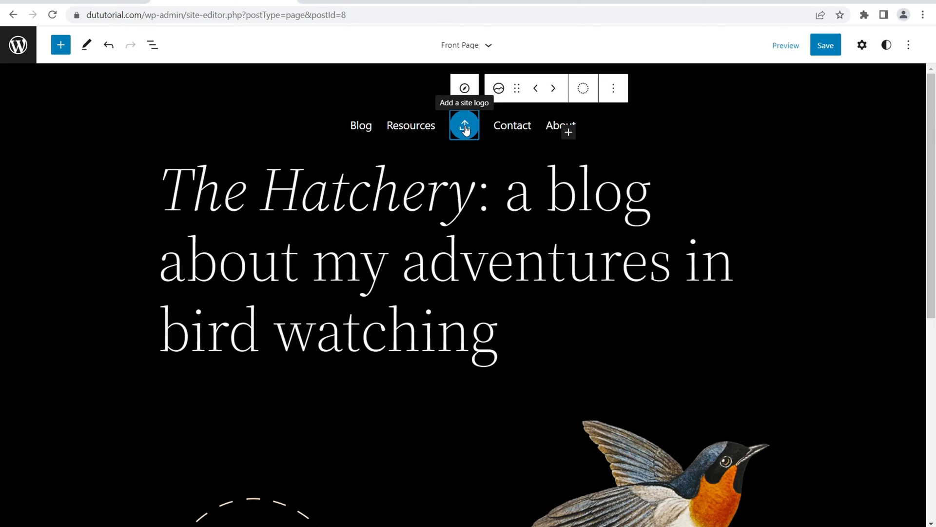
pyautogui.click(465, 128)
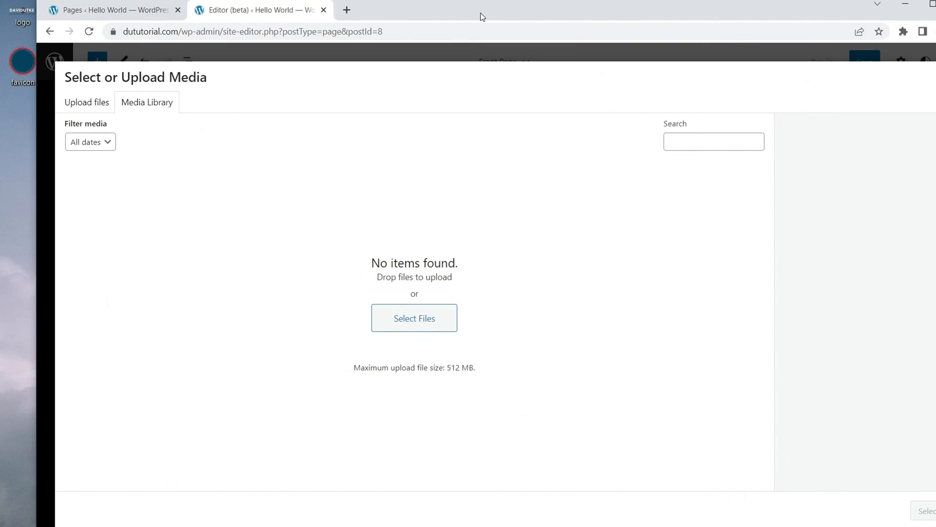
pyautogui.moveTo(477, 11); pyautogui.dragTo(491, 14)
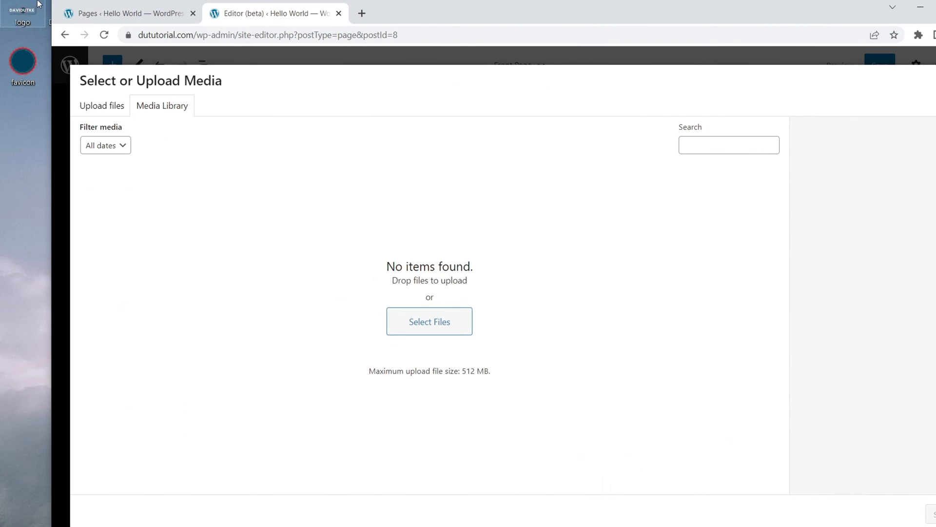
pyautogui.moveTo(396, 10); pyautogui.dragTo(404, 10)
pyautogui.moveTo(22, 15); pyautogui.dragTo(429, 158)
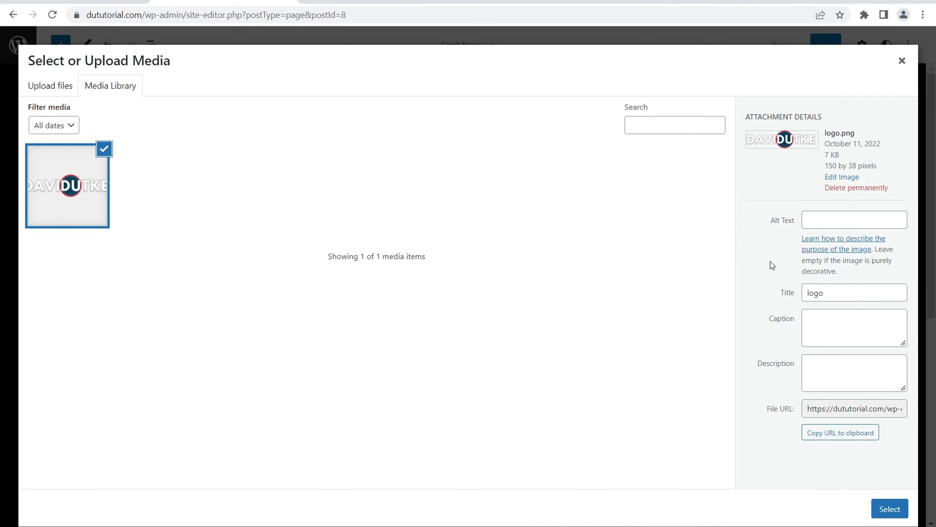
# Give the uploaded logo the alt text "logo", insert it as the header's site logo and slightly enlarge it
pyautogui.click(824, 217)
pyautogui.write('logo')
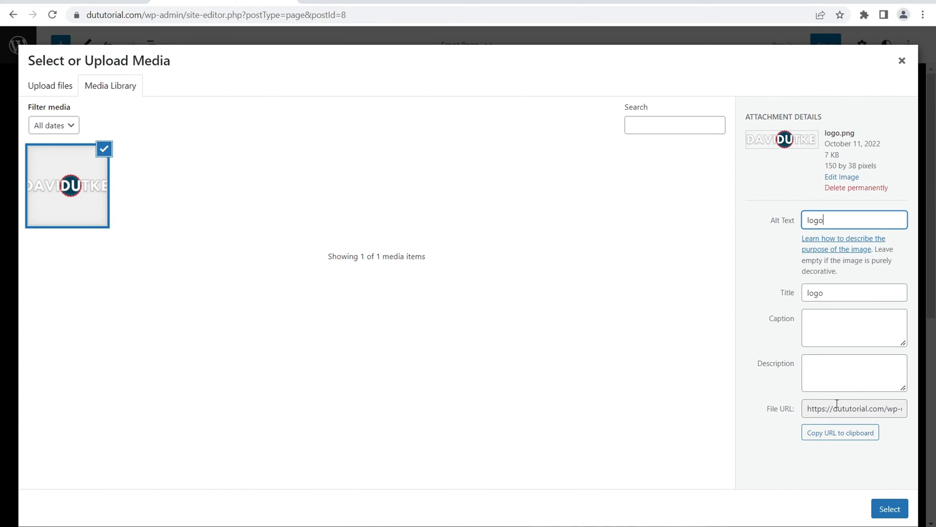
pyautogui.click(886, 508)
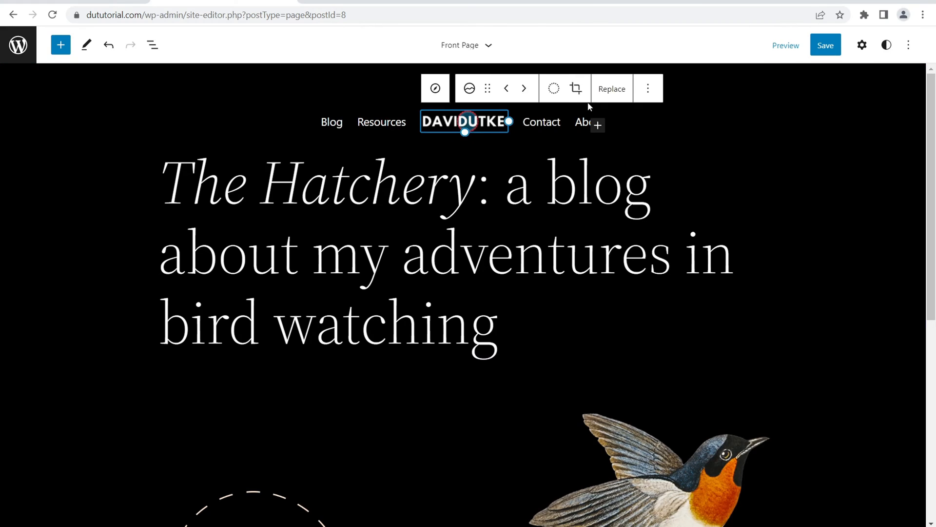
pyautogui.moveTo(507, 121); pyautogui.dragTo(530, 140)
pyautogui.moveTo(612, 153); pyautogui.dragTo(512, 140)
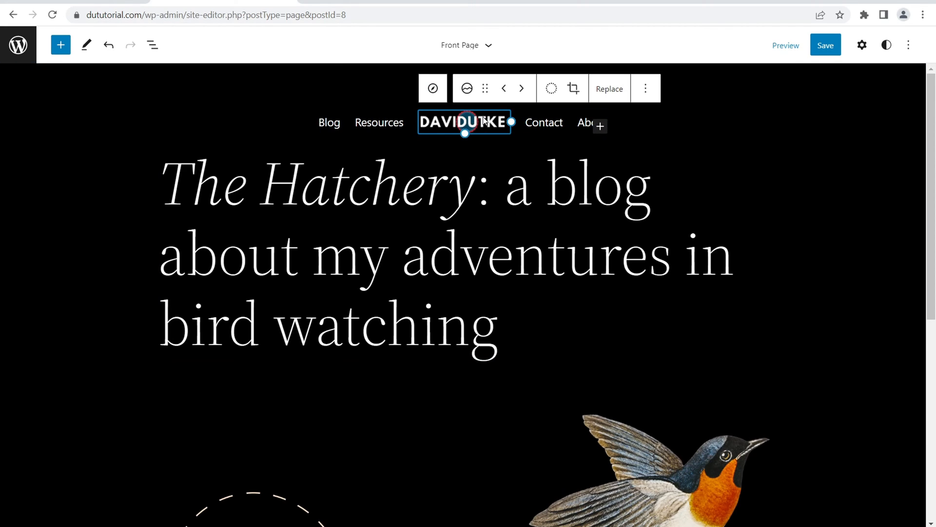
# Save the site changes for the logo and navigation menu, leaving out the icon
pyautogui.click(505, 183)
pyautogui.click(824, 46)
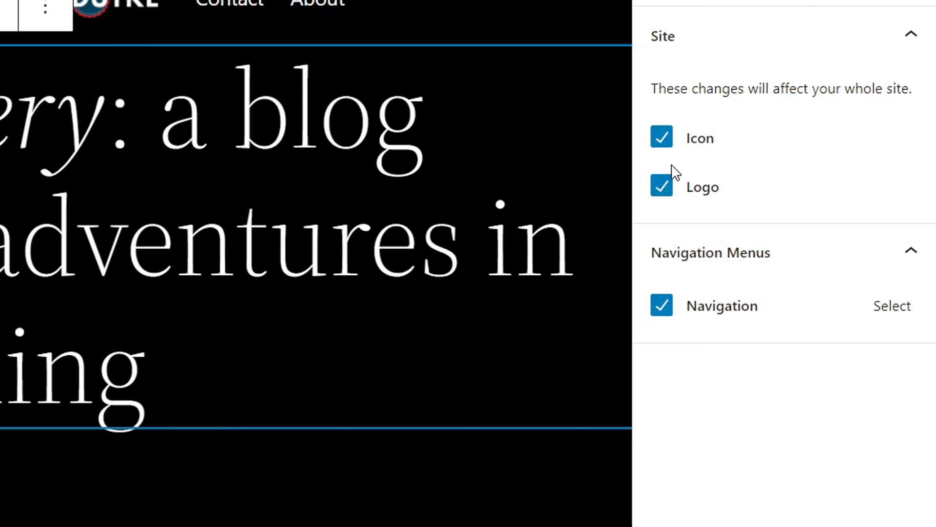
pyautogui.click(663, 144)
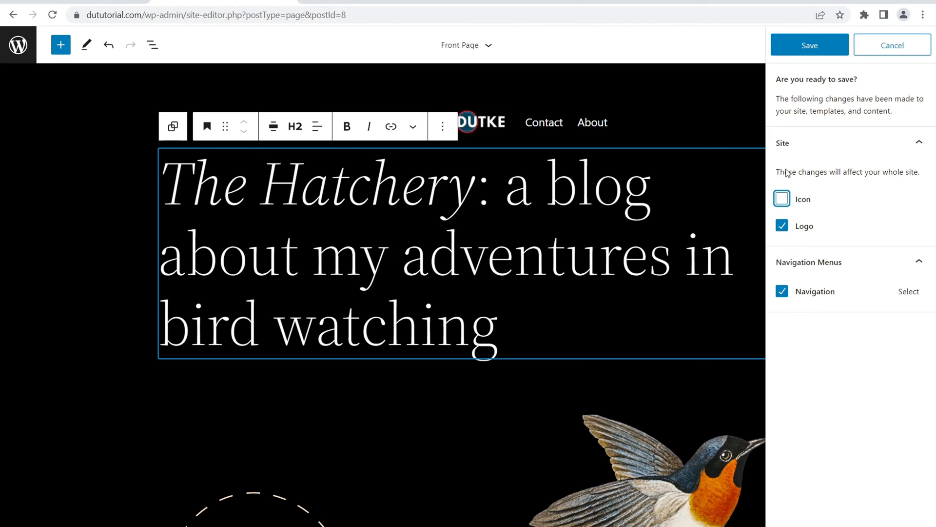
pyautogui.click(809, 46)
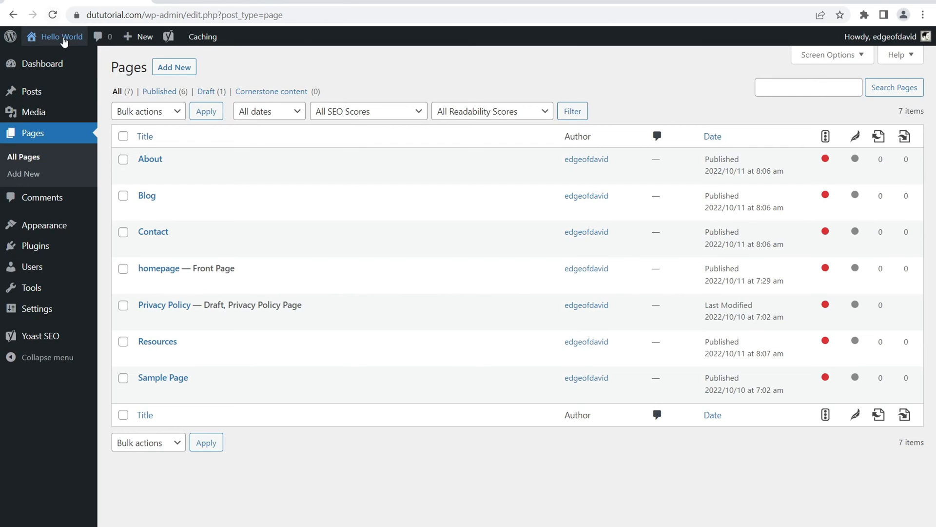
# Visit the live site from the dashboard and open its Site Identity customization settings
pyautogui.rightClick(60, 37)
pyautogui.press('Escape')
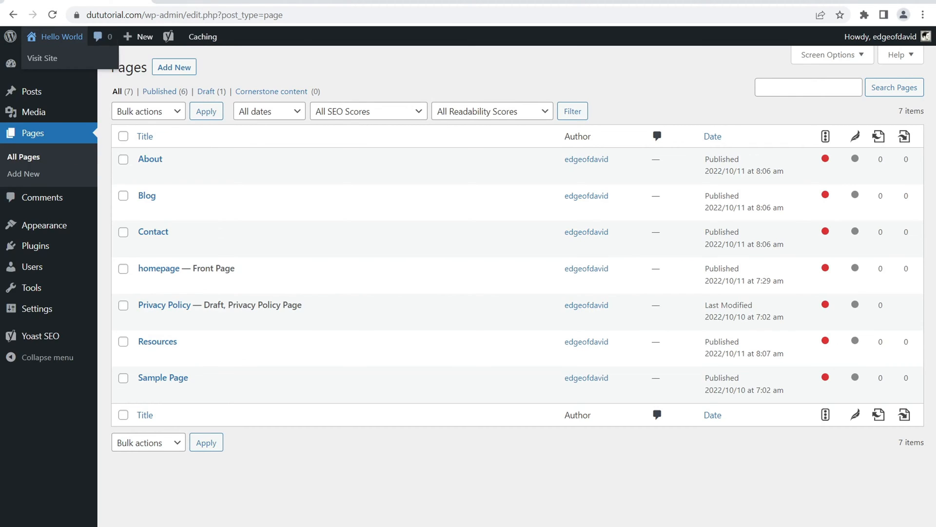
pyautogui.click(42, 58)
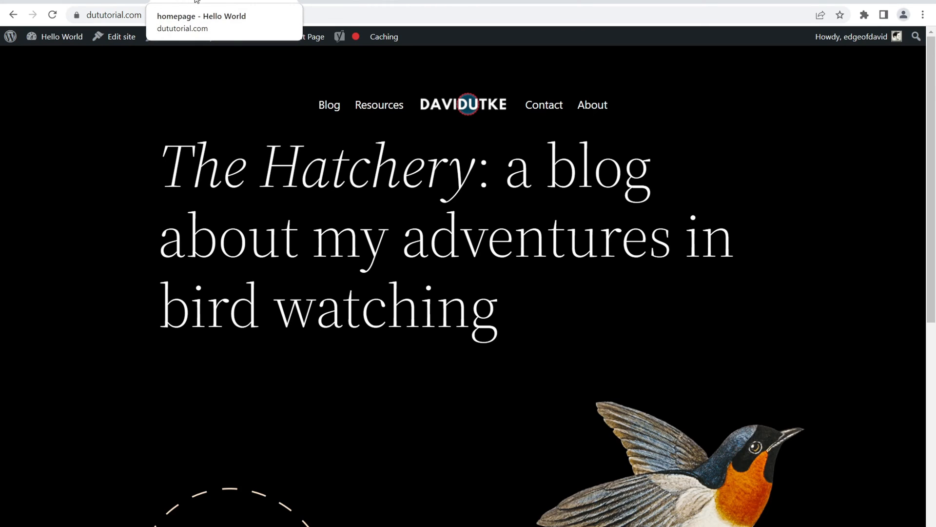
pyautogui.click(182, 37)
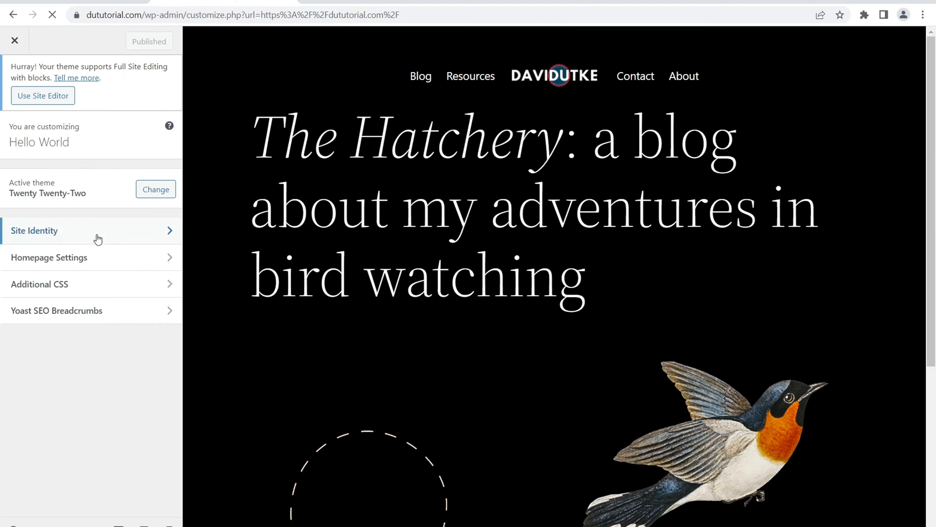
pyautogui.click(87, 234)
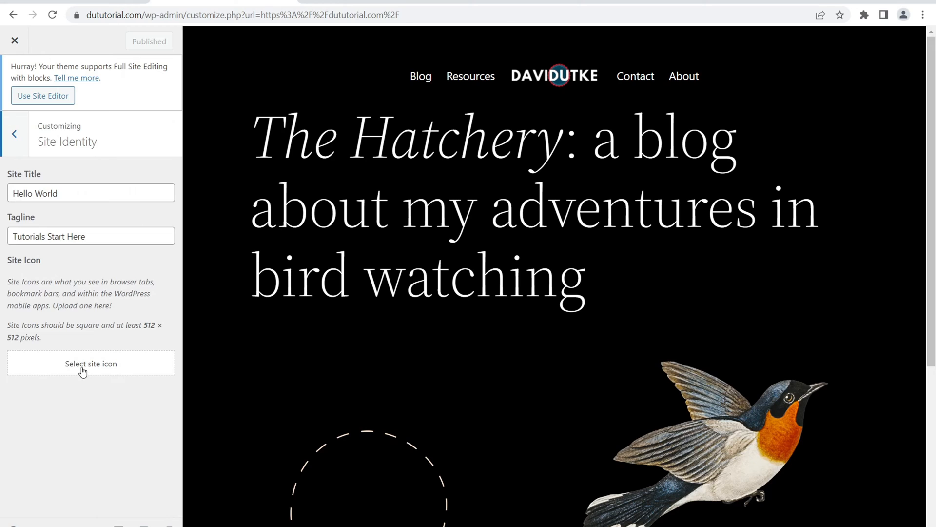
# Try to upload the favicon.ico file from the desktop as the site icon, and close the image selection
pyautogui.click(83, 371)
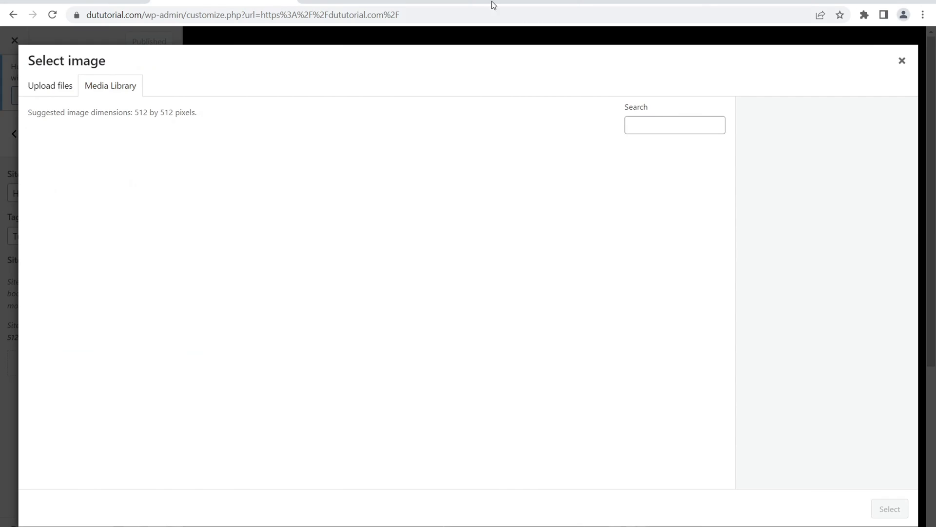
pyautogui.moveTo(16, 61); pyautogui.dragTo(24, 78)
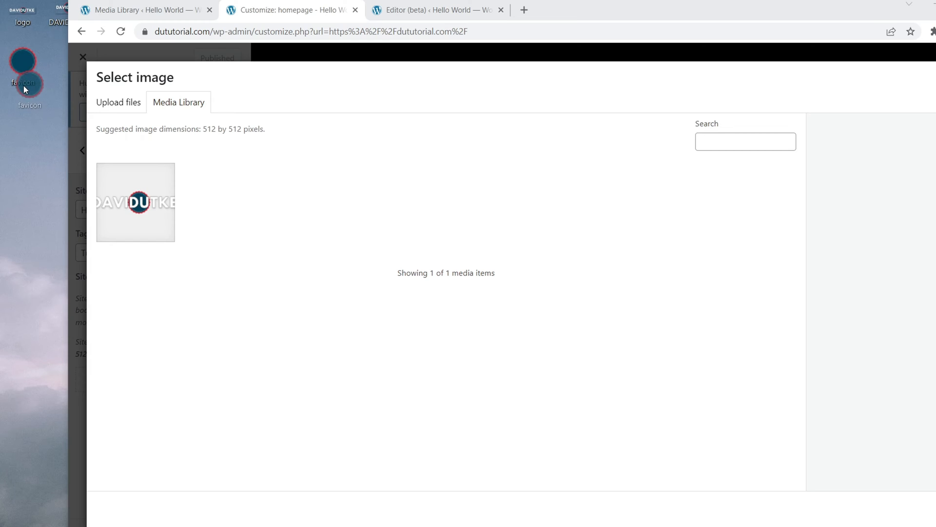
pyautogui.moveTo(28, 101); pyautogui.dragTo(285, 202)
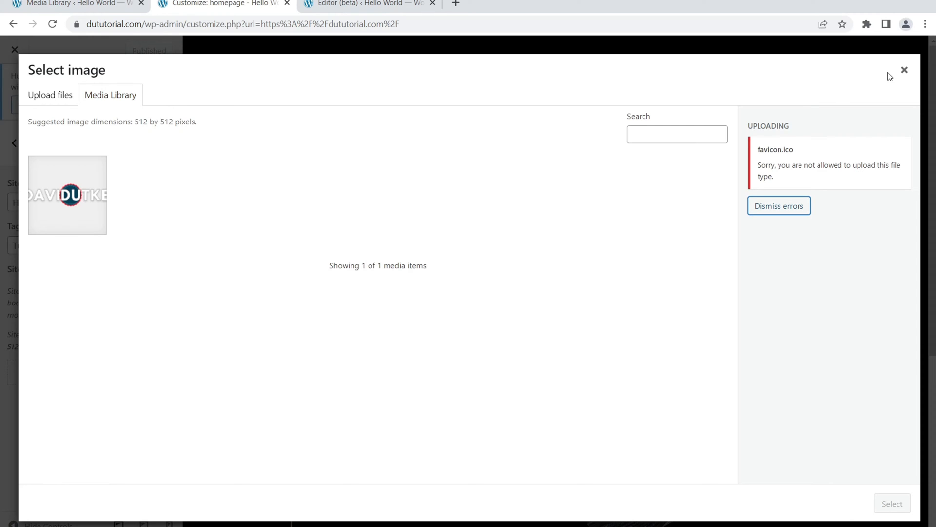
pyautogui.click(905, 69)
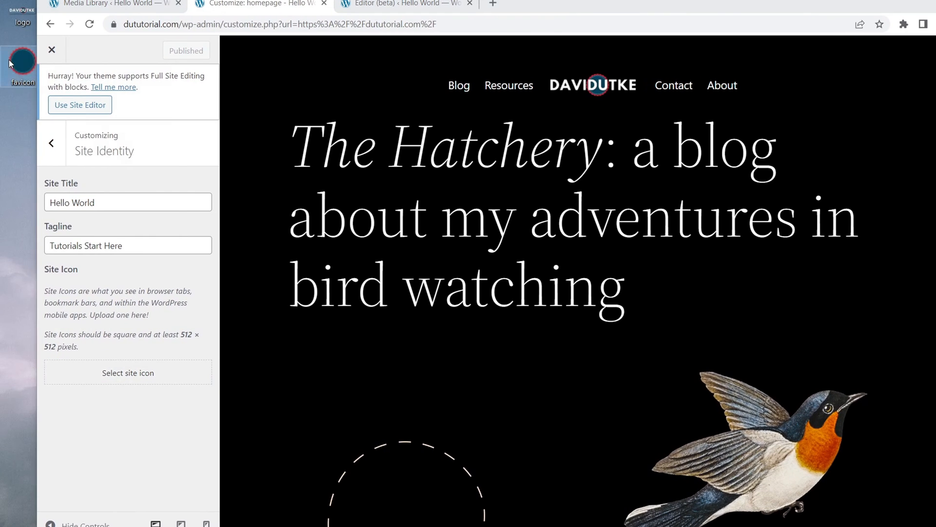
# Open the favicon file on the desktop in GIMP
pyautogui.rightClick(9, 59)
pyautogui.moveTo(61, 200)
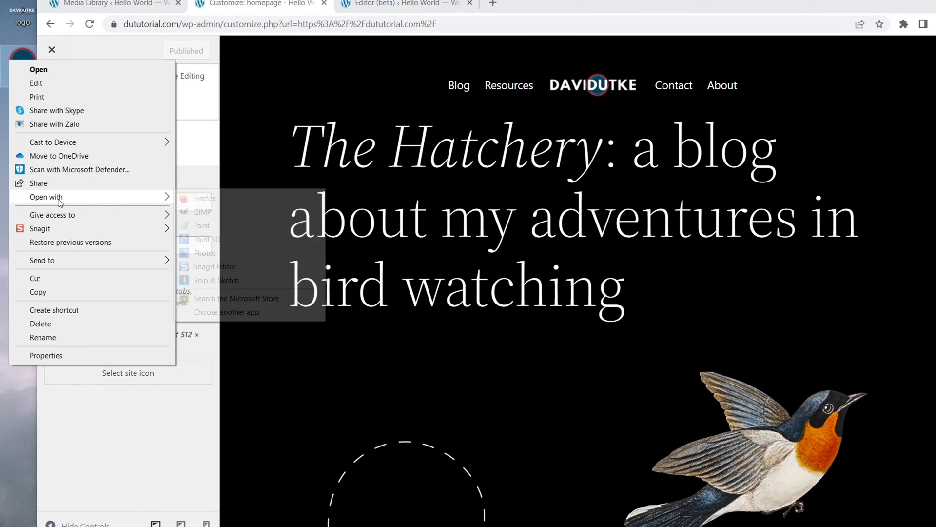
pyautogui.click(214, 213)
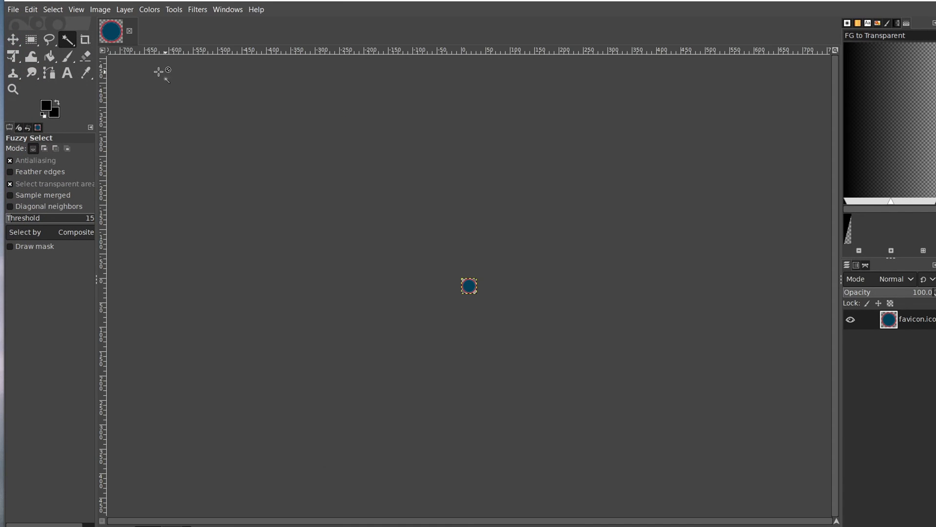
# Export the favicon image to the desktop as faviconpng.png with the default PNG options
pyautogui.click(13, 10)
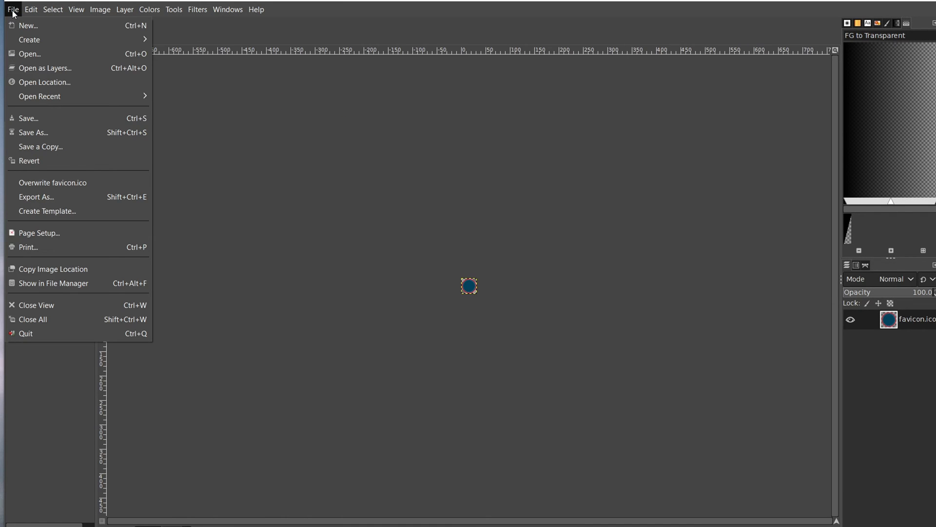
pyautogui.click(49, 197)
pyautogui.click(267, 67)
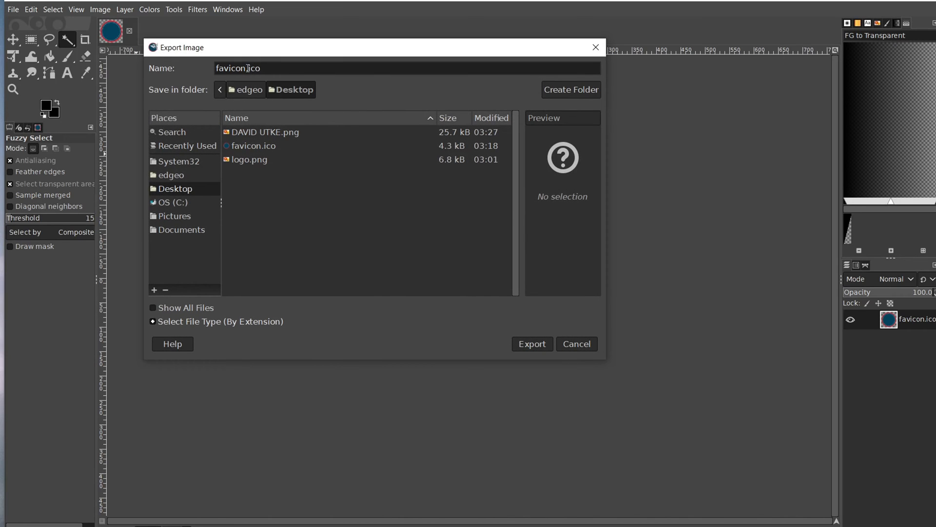
pyautogui.write('png.png')
pyautogui.click(528, 345)
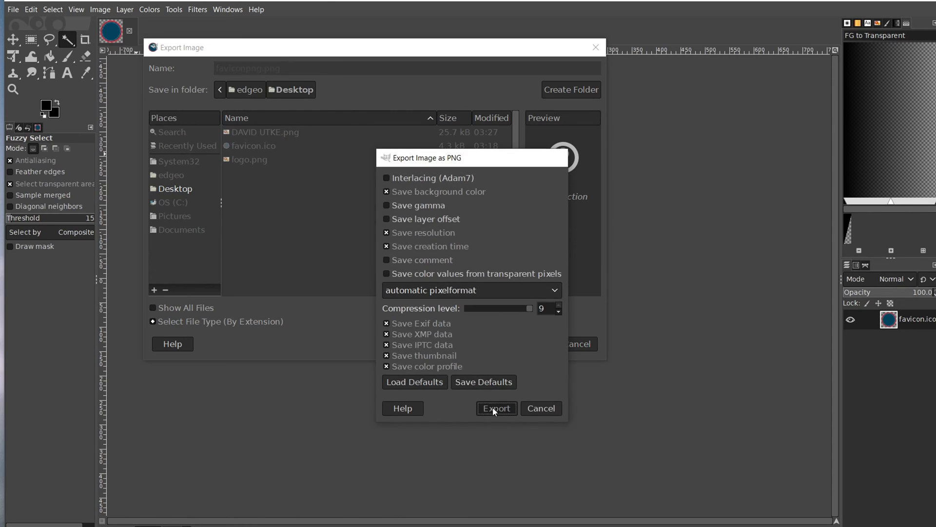
pyautogui.click(495, 411)
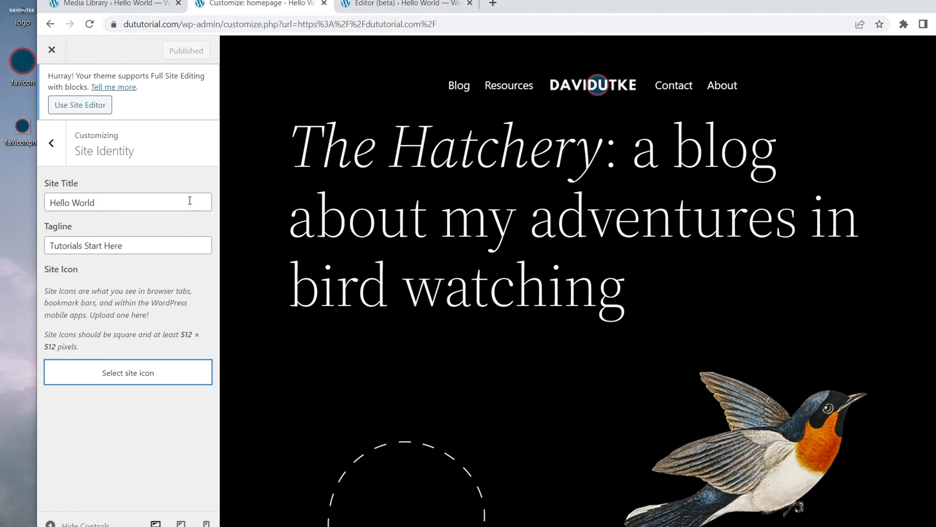
# In the browser's Site Identity settings, upload faviconpng.png from the desktop as the site icon without cropping it
pyautogui.click(128, 380)
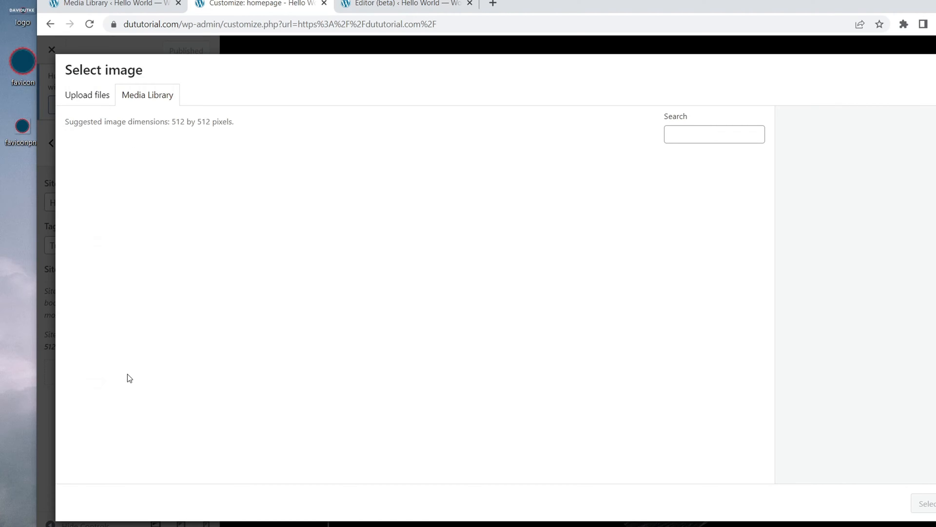
pyautogui.moveTo(21, 130); pyautogui.dragTo(405, 147)
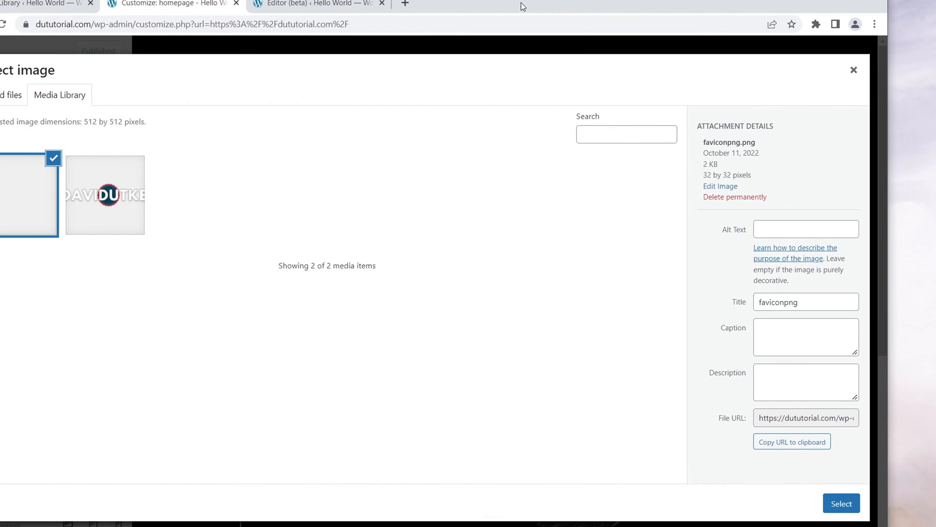
pyautogui.click(837, 504)
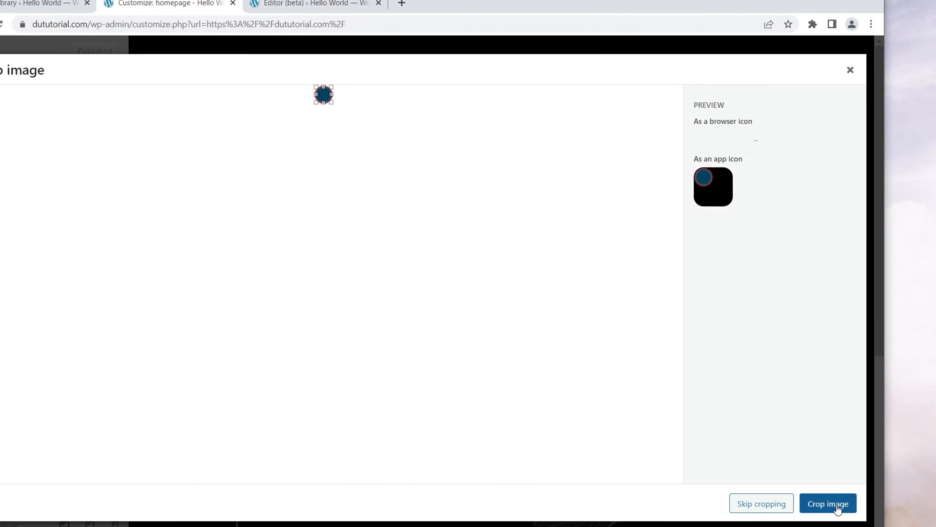
pyautogui.click(767, 504)
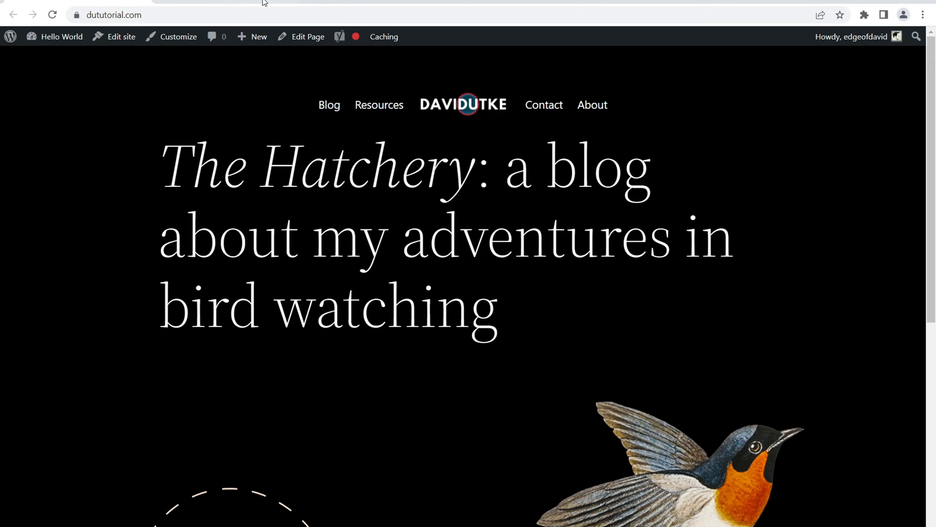
# Examine the image, headline and button layout of the demo site's hero section, and return to the live site
pyautogui.click(289, 2)
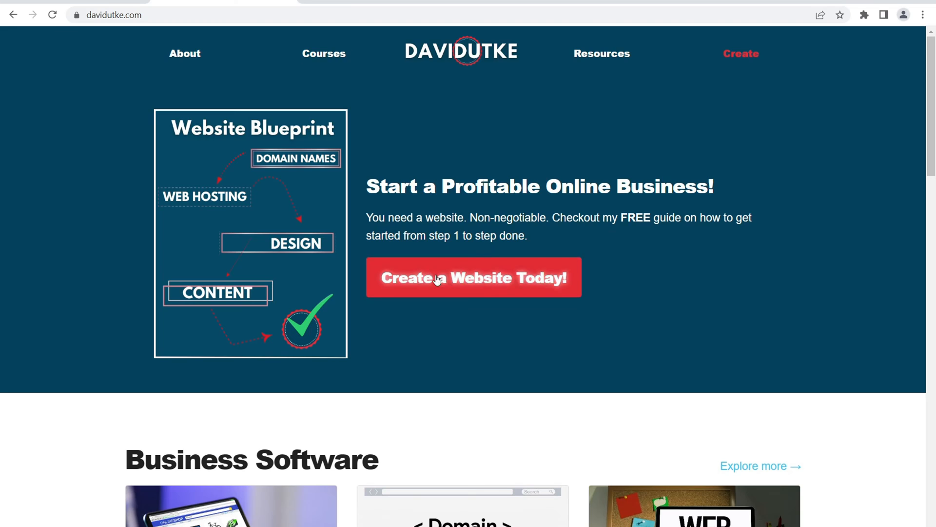
pyautogui.moveTo(407, 181); pyautogui.dragTo(599, 185)
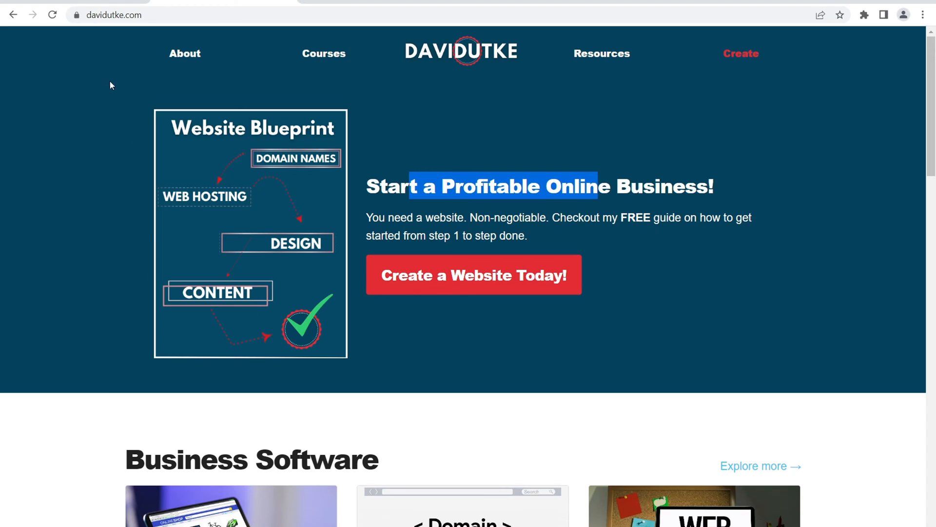
pyautogui.click(90, 3)
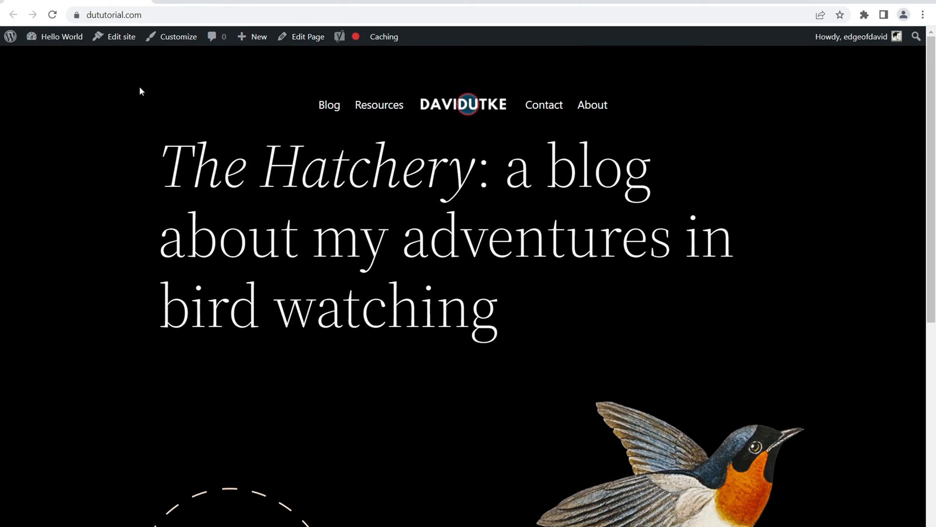
# Open the homepage in the site editor and select the group around the large bird-watching heading
pyautogui.click(112, 39)
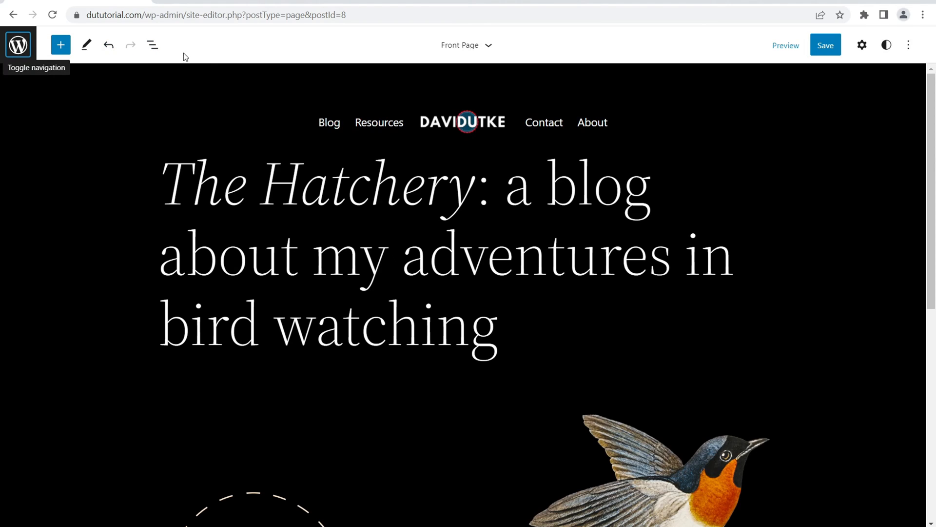
pyautogui.click(113, 204)
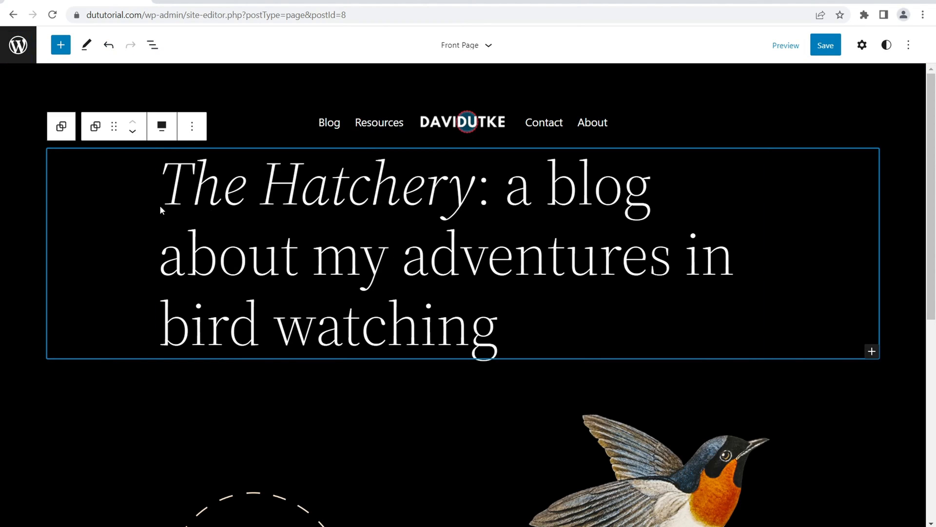
pyautogui.click(282, 253)
pyautogui.click(86, 210)
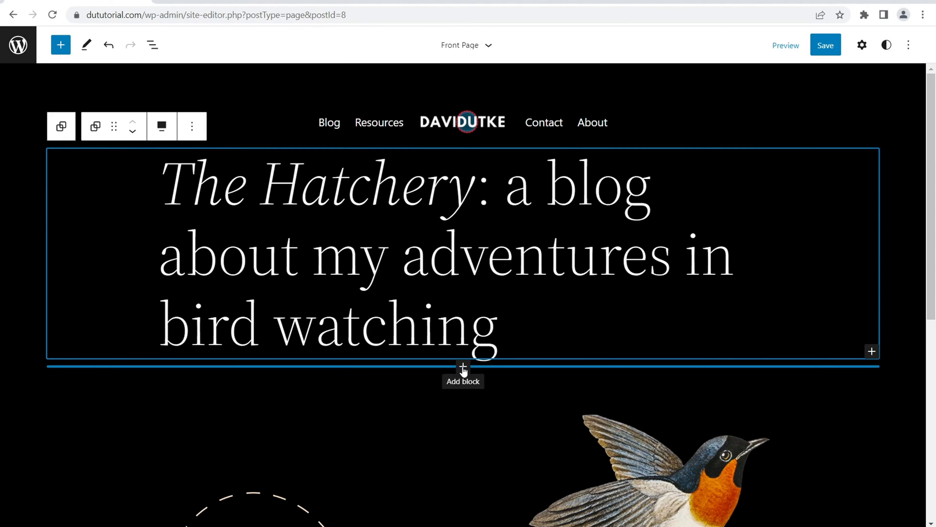
# Add a Columns block with the 30 / 70 variation directly below the large heading group
pyautogui.click(462, 367)
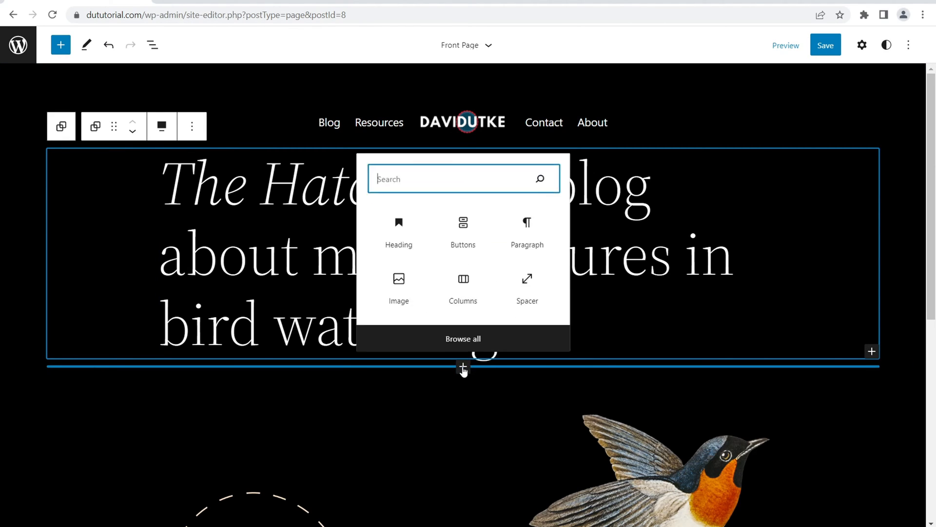
pyautogui.click(466, 293)
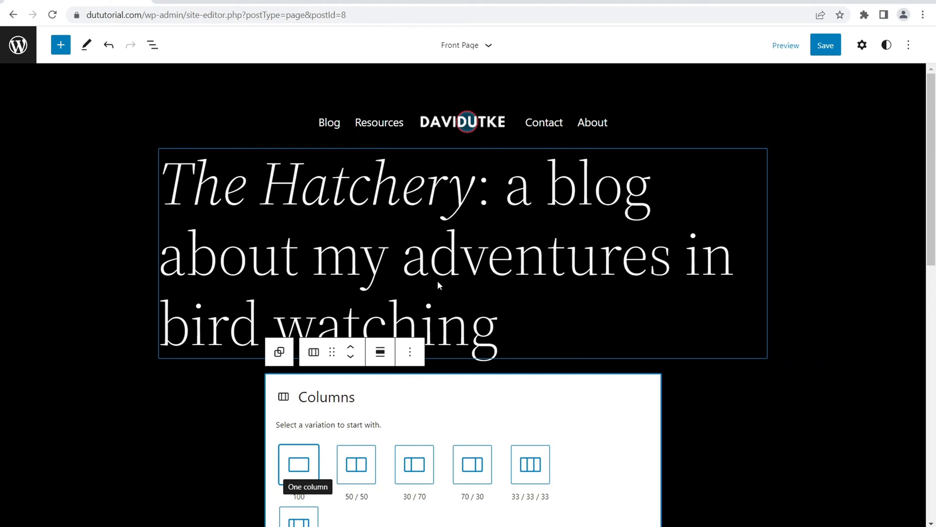
pyautogui.scroll(-2, 436, 282)
pyautogui.scroll(-3, 434, 288)
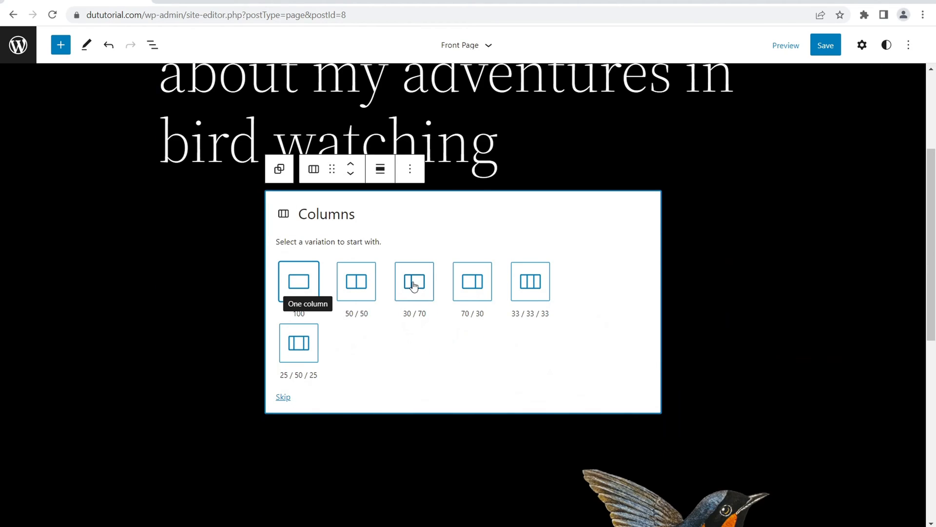
pyautogui.click(414, 286)
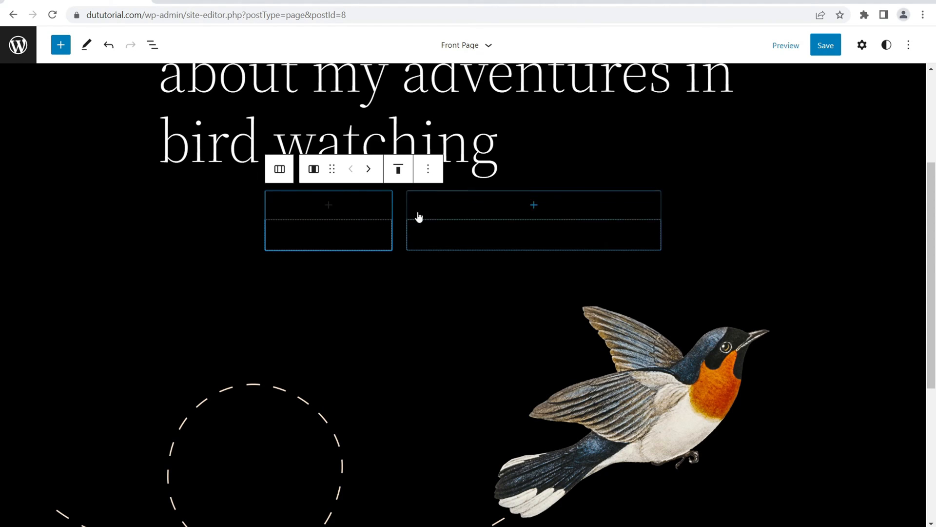
# Insert an Image block in the narrow 30 column and upload the Website Blueprint image into it
pyautogui.click(328, 206)
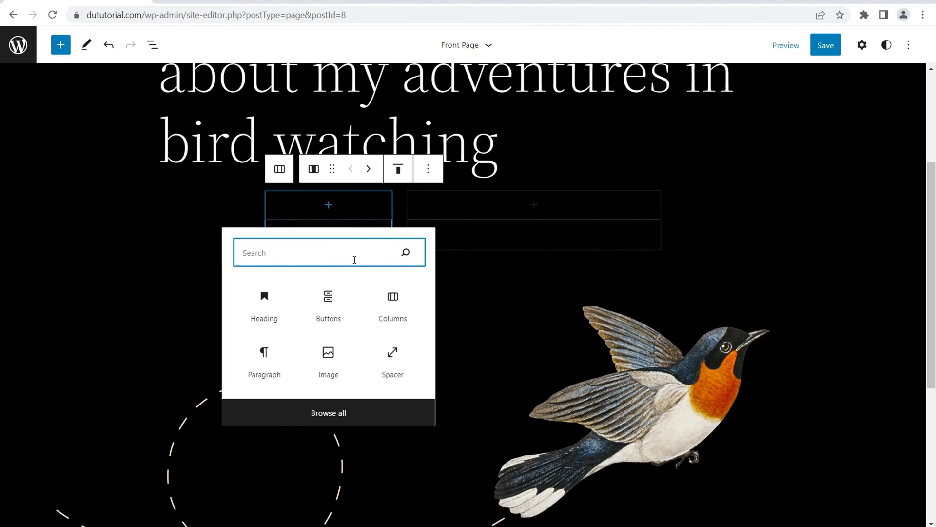
pyautogui.click(328, 363)
pyautogui.click(298, 241)
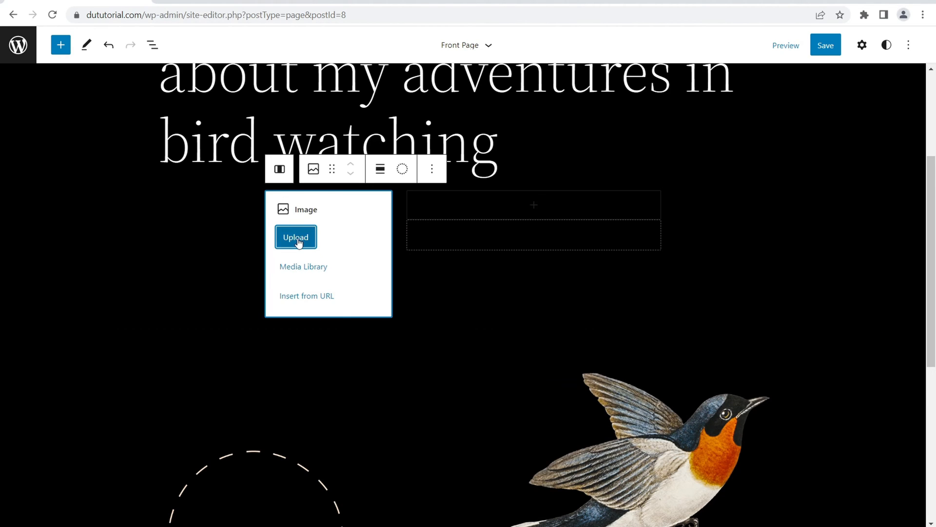
pyautogui.click(140, 85)
pyautogui.click(366, 255)
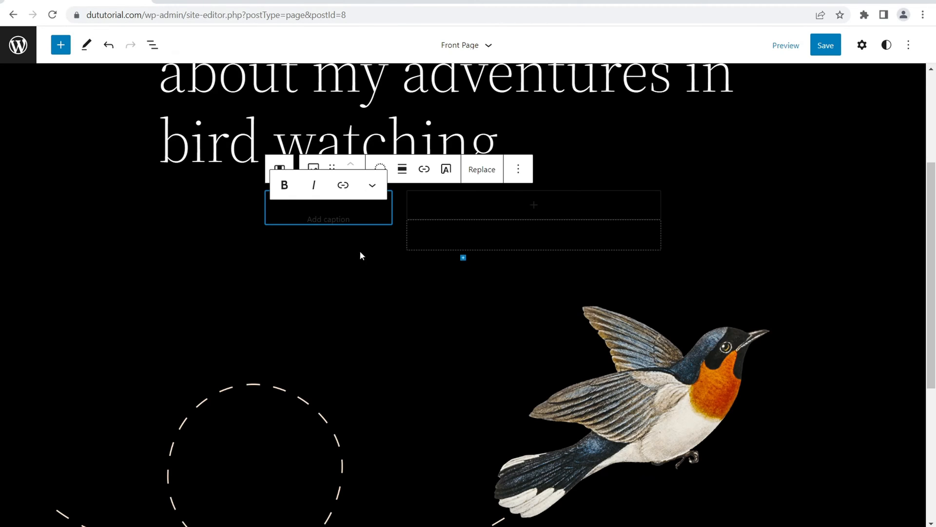
pyautogui.scroll(-3, 366, 263)
pyautogui.scroll(3, 258, 253)
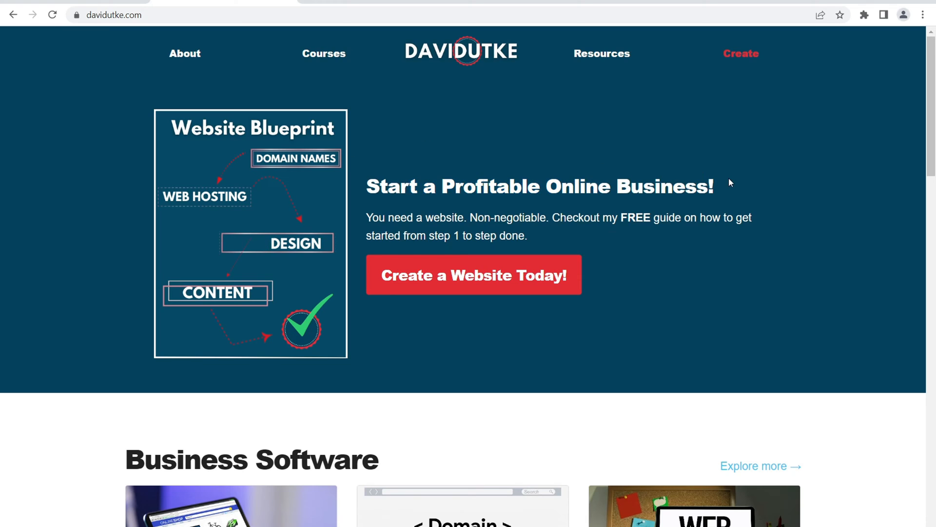
# Copy the headline 'Start a Profitable Online Business!' from the demo site's hero section
pyautogui.moveTo(730, 183); pyautogui.dragTo(361, 183)
pyautogui.rightClick(435, 172)
pyautogui.click(454, 182)
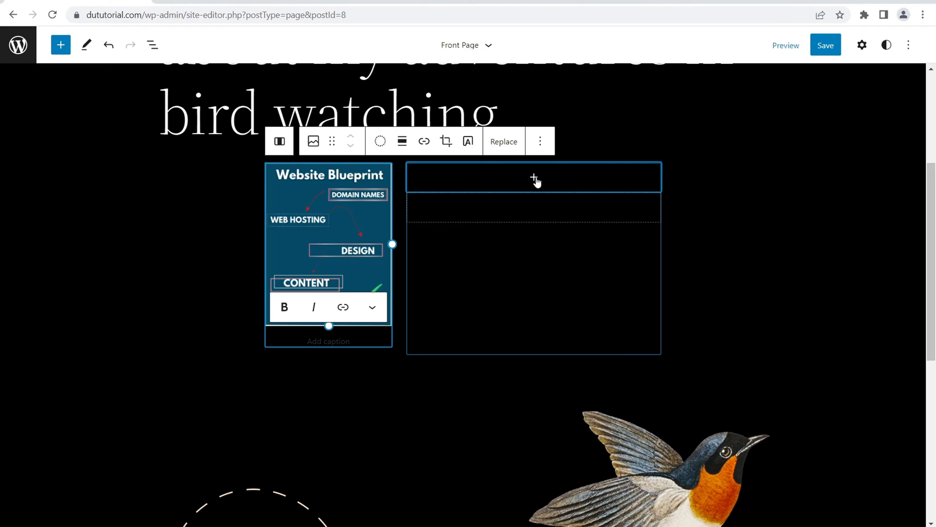
# Paste the copied headline into a new paragraph in the wide 70 column and transform it to a Heading
pyautogui.click(535, 178)
pyautogui.click(534, 327)
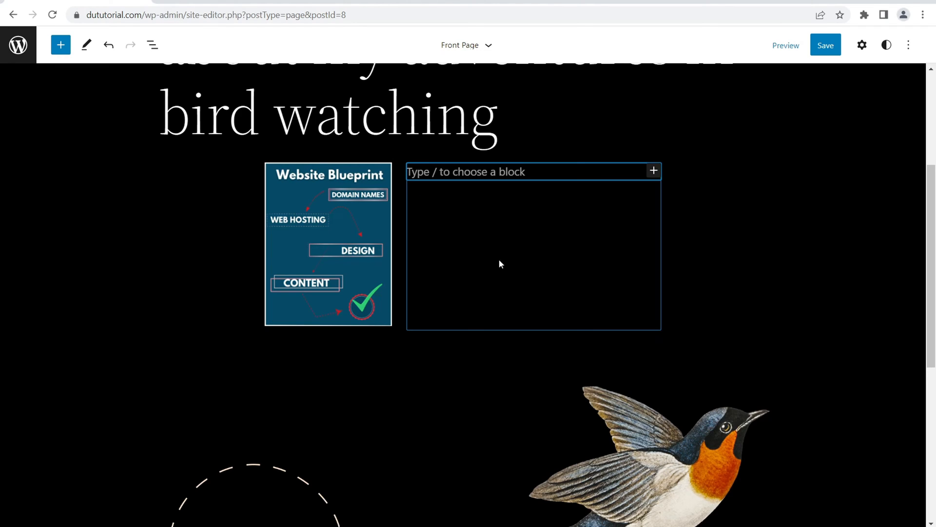
pyautogui.rightClick(460, 171)
pyautogui.click(488, 263)
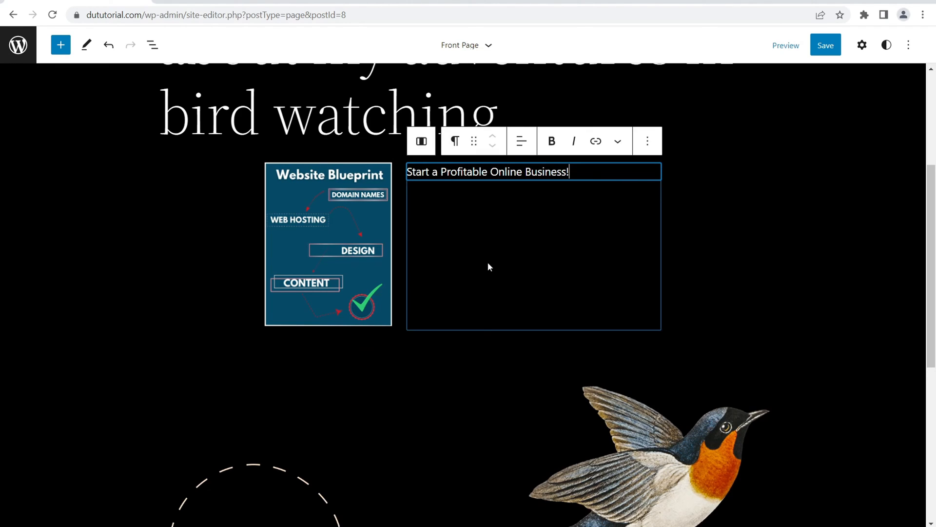
pyautogui.click(455, 141)
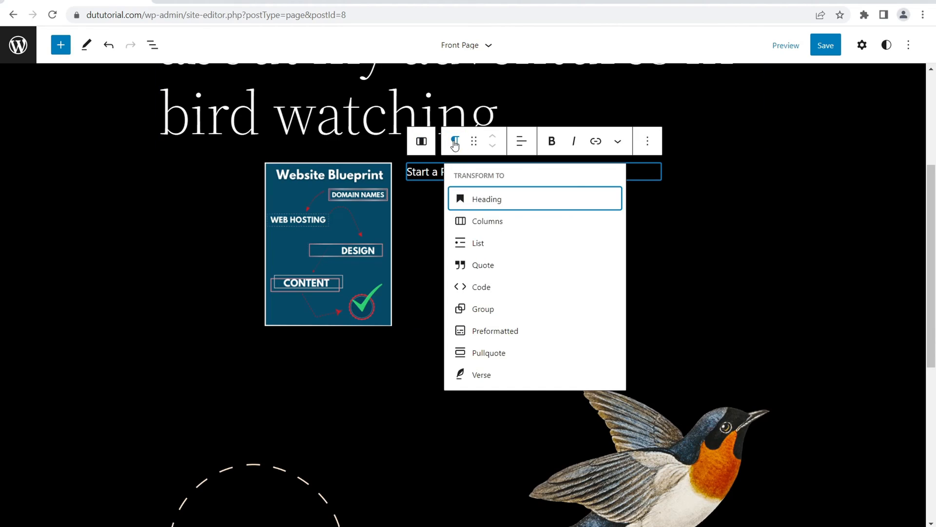
pyautogui.click(484, 199)
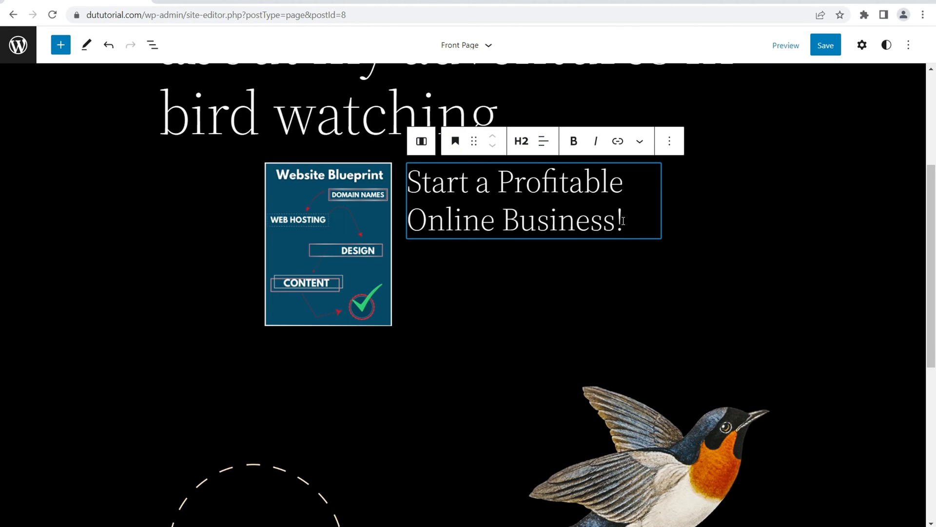
# Add a paragraph below the new heading with the 'You need a website. Non-negotiable.' text copied from the demo site
pyautogui.press('Return')
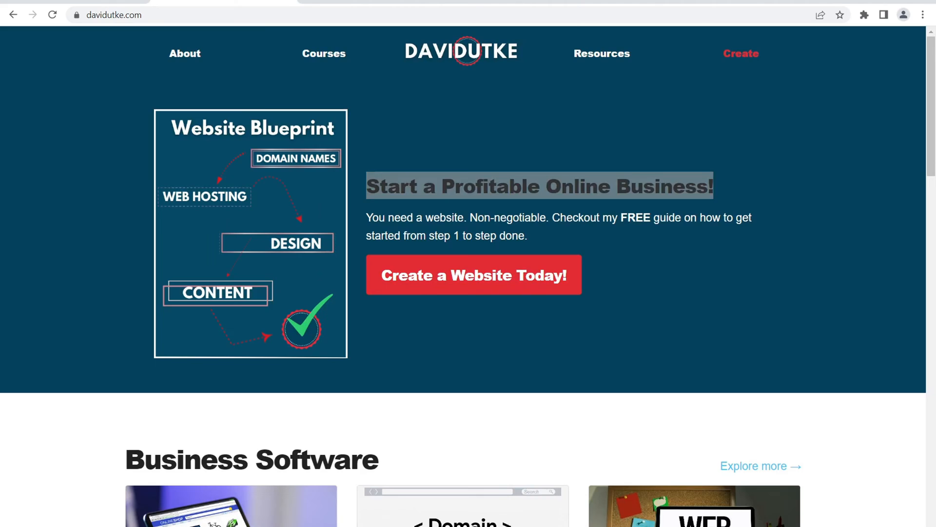
pyautogui.click(241, 2)
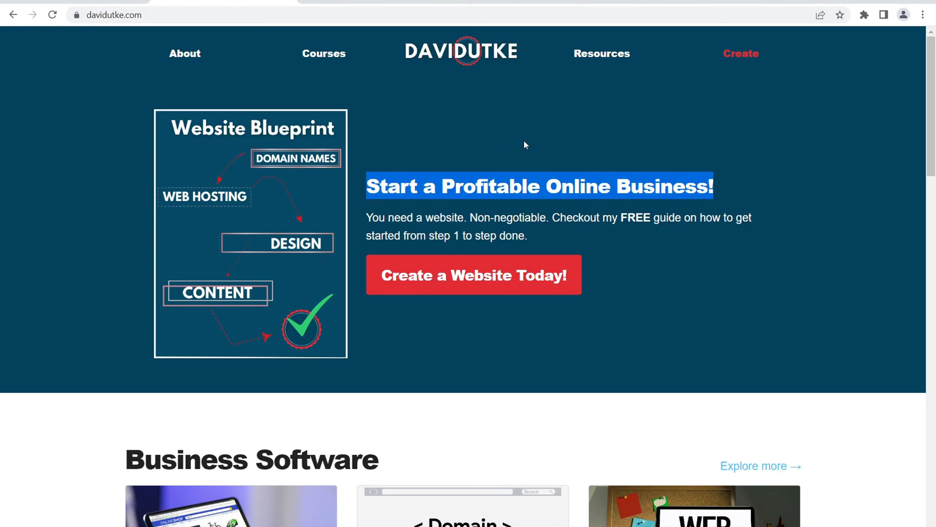
pyautogui.moveTo(528, 236); pyautogui.dragTo(370, 213)
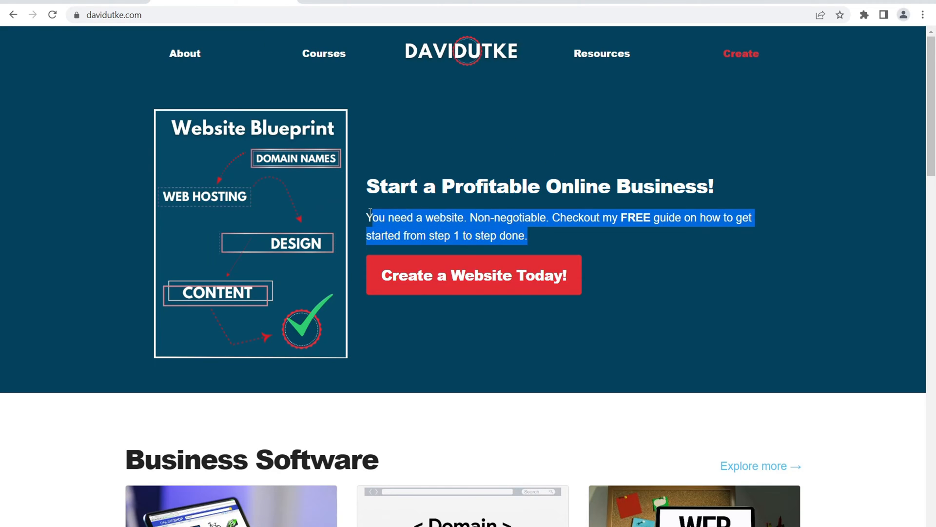
pyautogui.rightClick(405, 218)
pyautogui.click(437, 229)
pyautogui.click(98, 2)
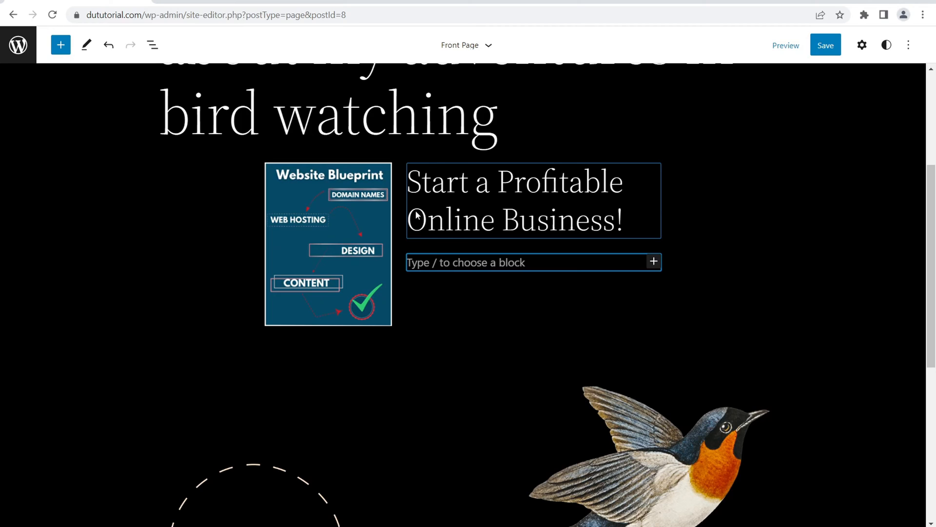
pyautogui.rightClick(448, 260)
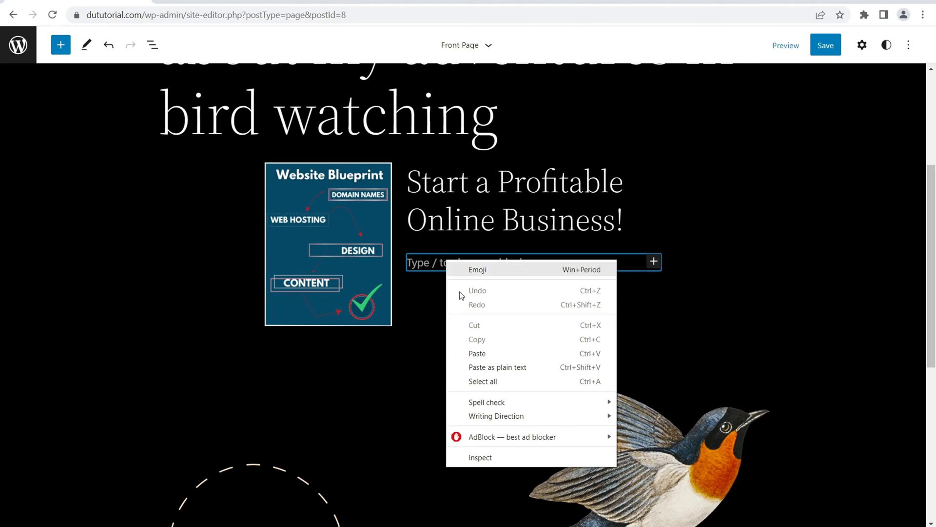
pyautogui.click(478, 352)
# Turn off 'Inherit default layout' for the Group block that surrounds the image and headline columns
pyautogui.scroll(3, 566, 259)
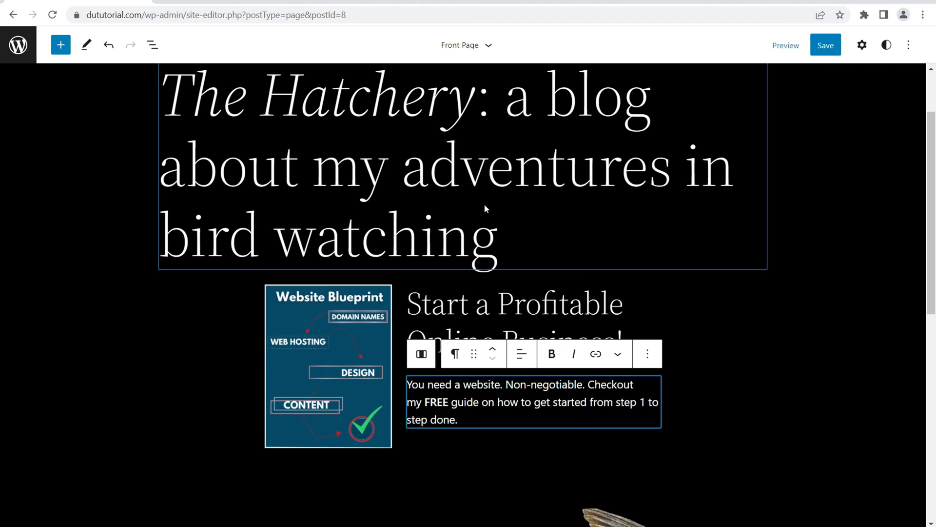
pyautogui.click(128, 347)
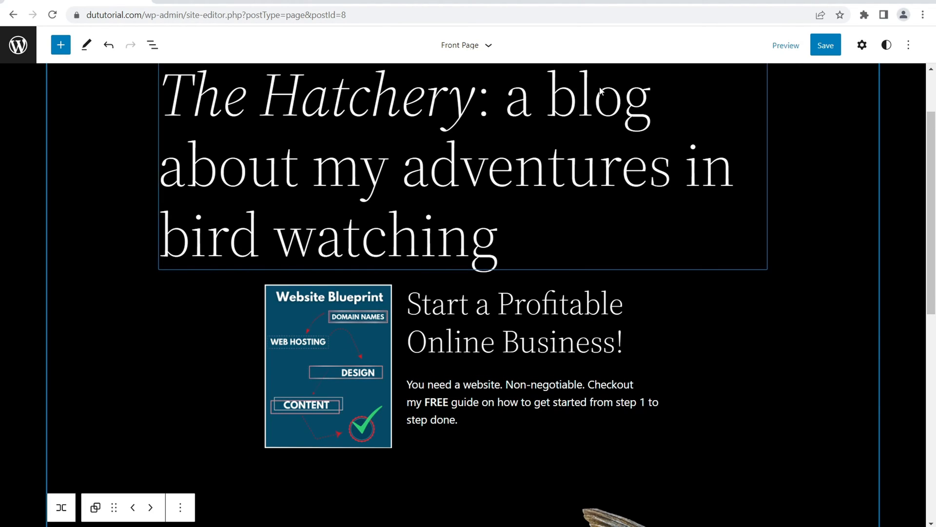
pyautogui.click(862, 46)
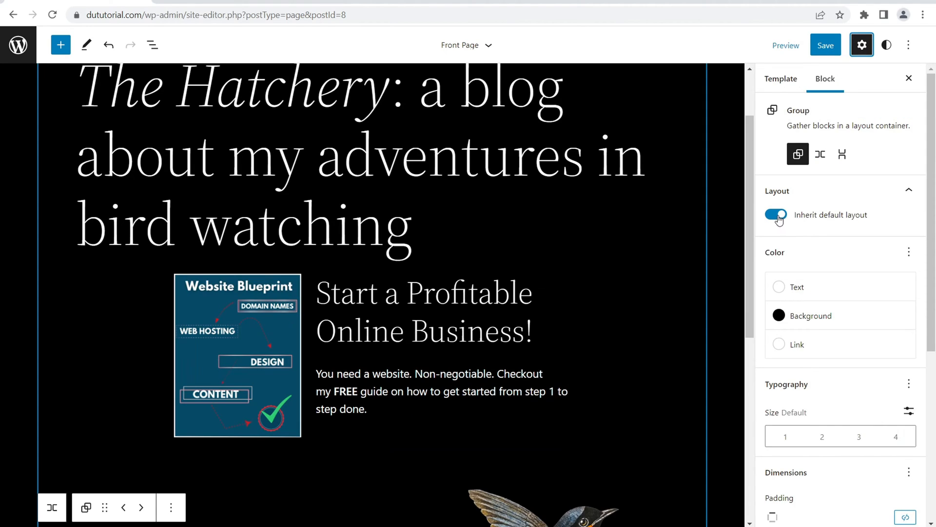
pyautogui.click(777, 216)
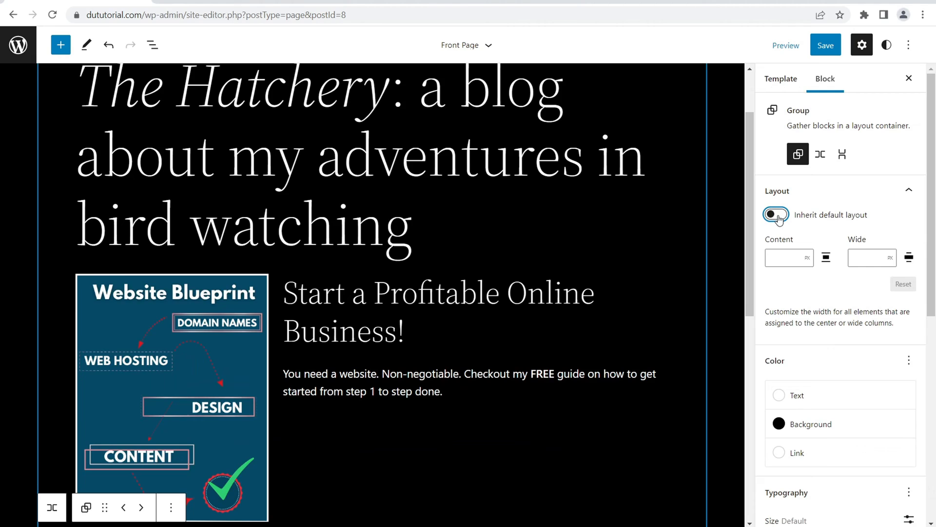
pyautogui.scroll(-3, 506, 347)
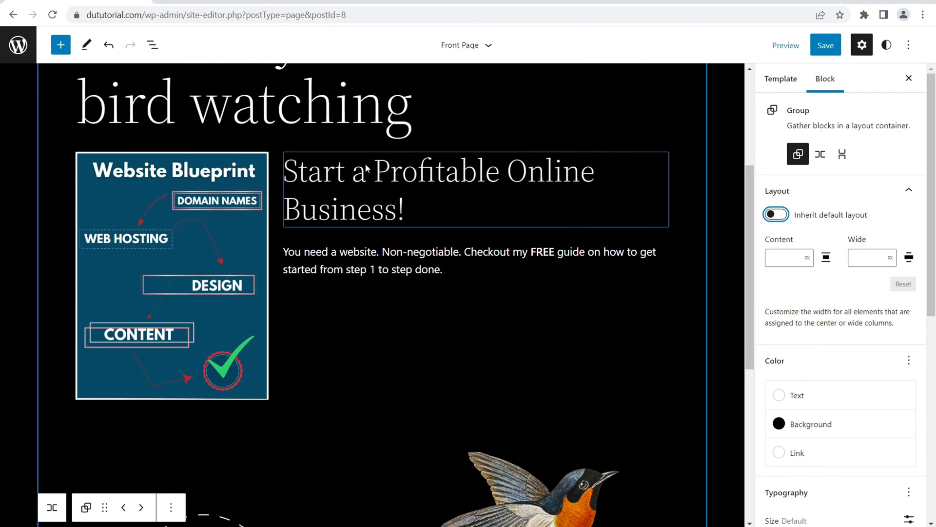
pyautogui.click(910, 80)
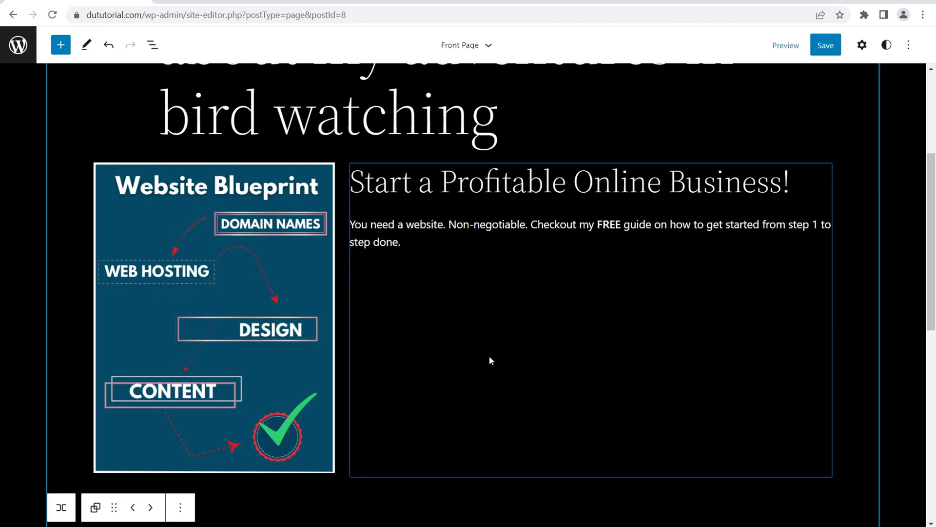
# Remove the flying bird image block below the Website Blueprint columns
pyautogui.scroll(-5, 492, 361)
pyautogui.scroll(-4, 585, 341)
pyautogui.click(628, 204)
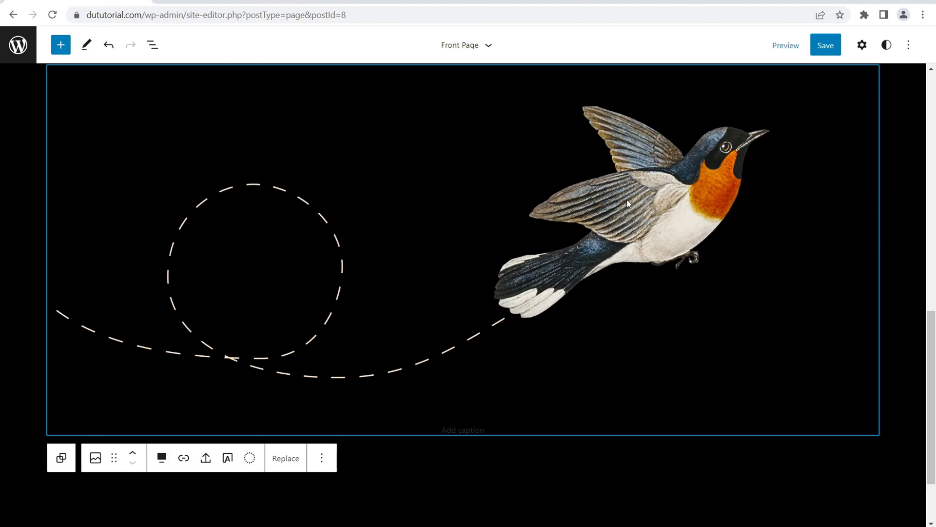
pyautogui.click(315, 469)
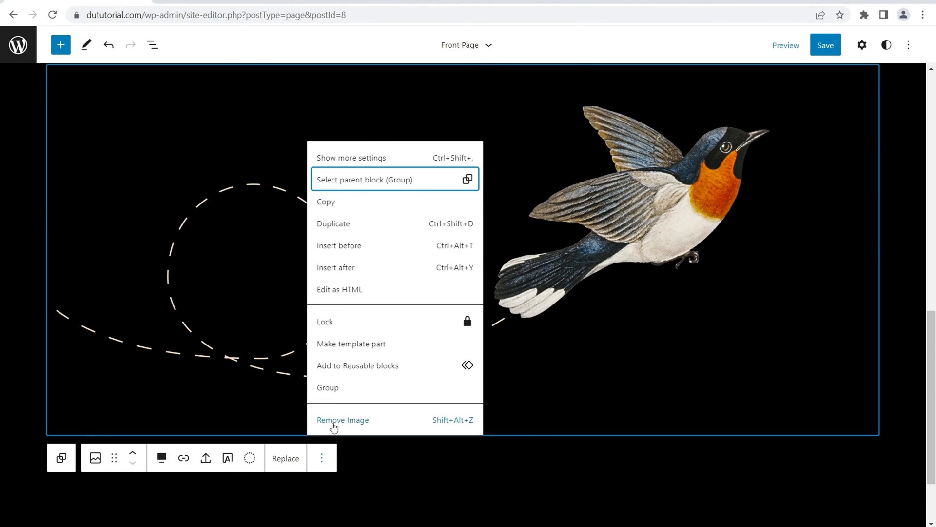
pyautogui.click(334, 421)
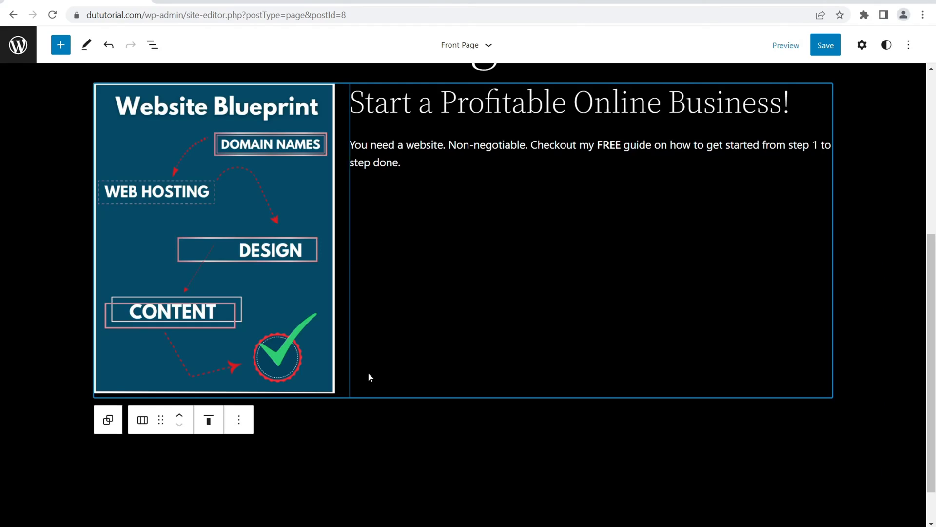
pyautogui.click(424, 445)
pyautogui.click(493, 498)
pyautogui.scroll(-1, 488, 493)
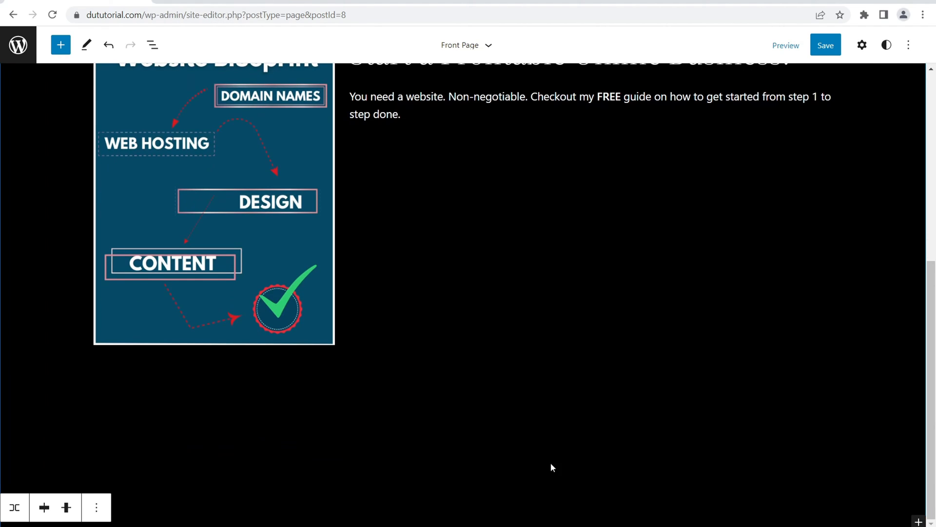
pyautogui.click(473, 393)
# Remove the 'The Hatchery: a blog about my adventures in bird watching' heading and the empty group above the columns
pyautogui.scroll(6, 439, 293)
pyautogui.click(403, 177)
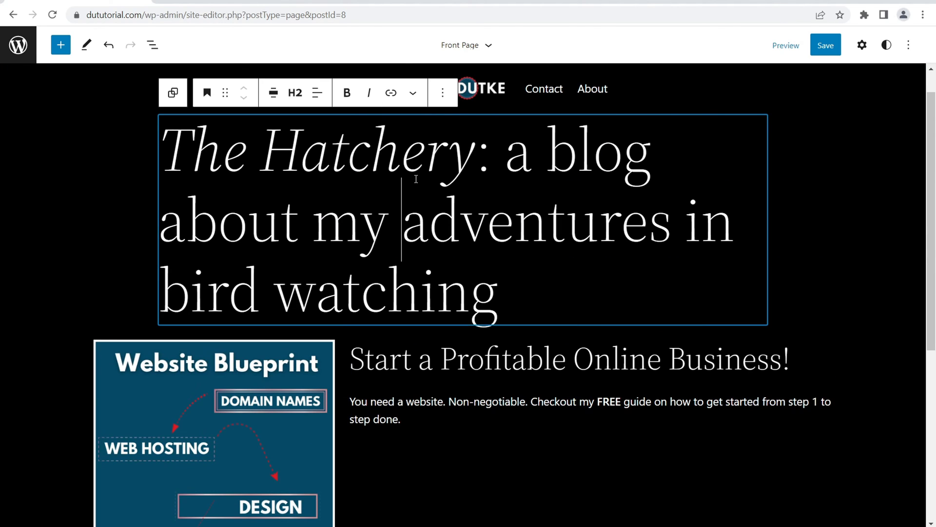
pyautogui.click(443, 93)
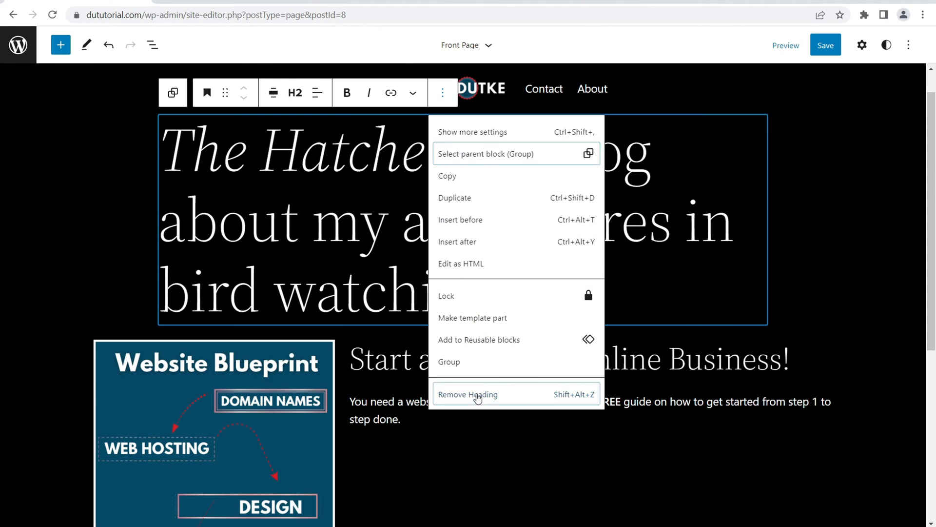
pyautogui.click(478, 398)
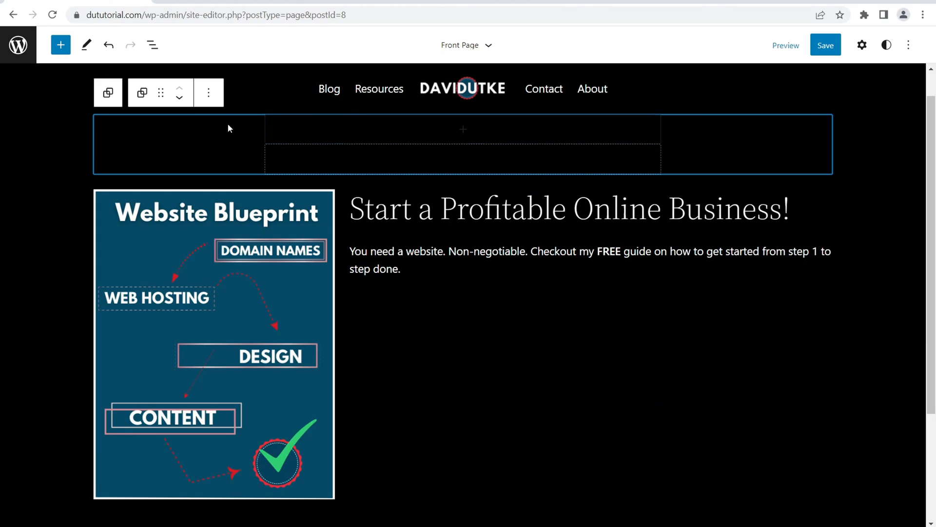
pyautogui.click(209, 92)
pyautogui.click(262, 374)
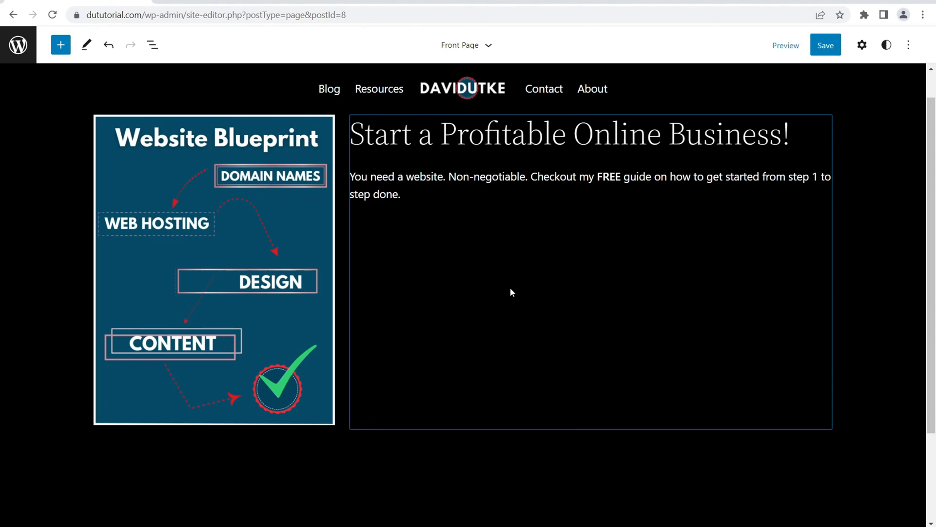
# Set the width of the column holding the headline and paragraph to 60%
pyautogui.click(490, 235)
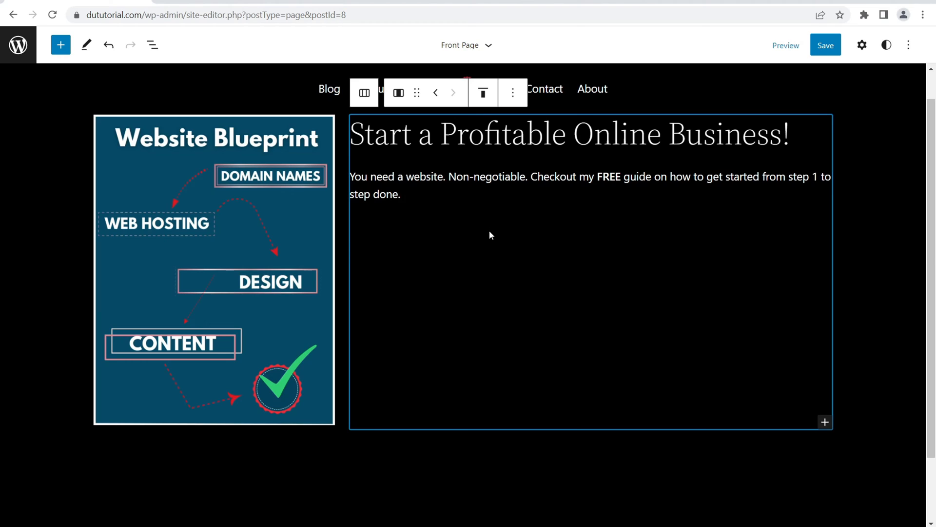
pyautogui.click(862, 46)
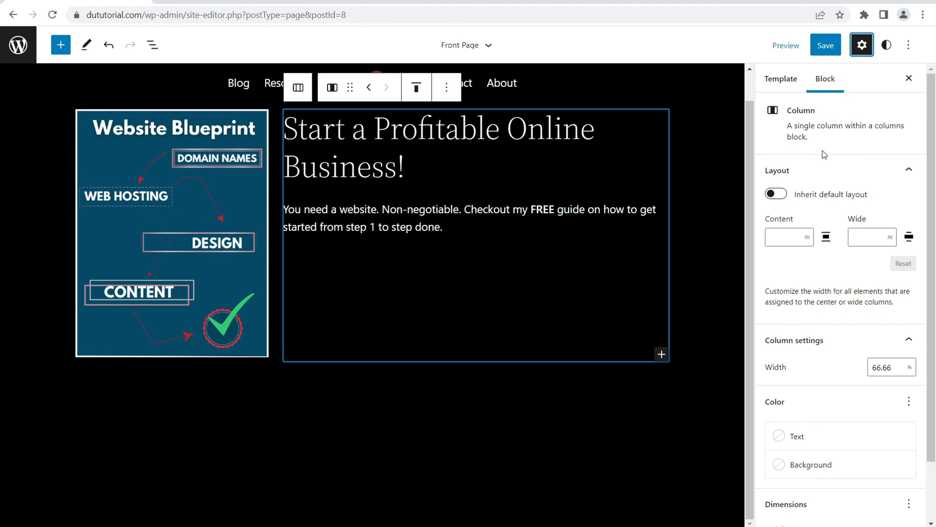
pyautogui.click(883, 367)
pyautogui.press('BackSpace')
pyautogui.press('BackSpace')
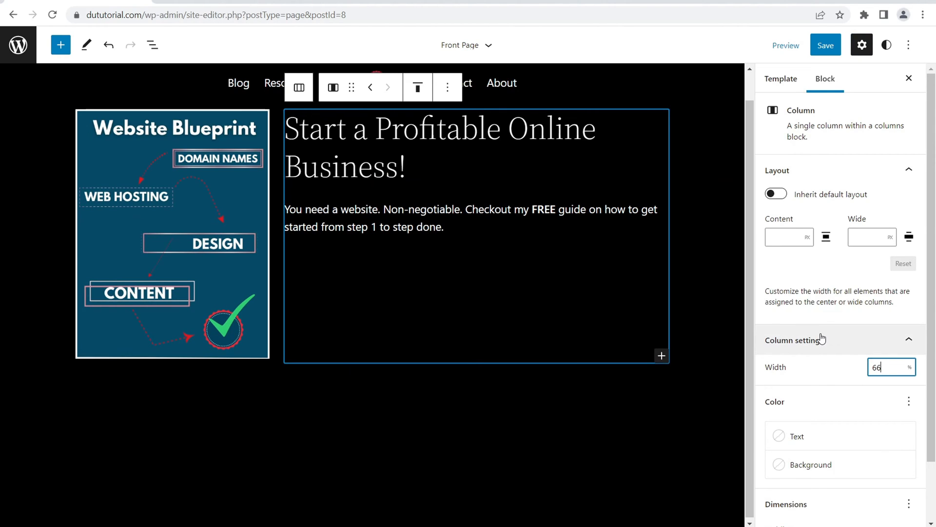
pyautogui.press('BackSpace')
pyautogui.write('0')
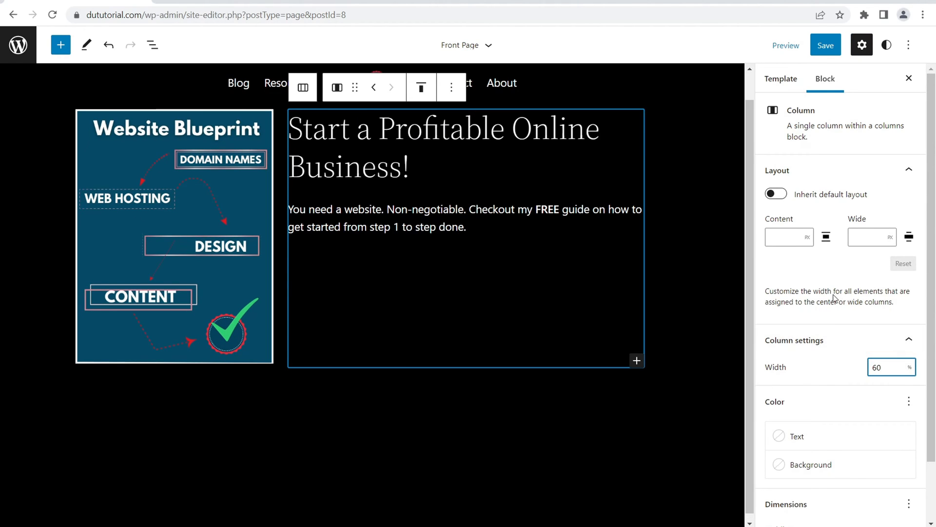
pyautogui.click(689, 186)
pyautogui.click(909, 78)
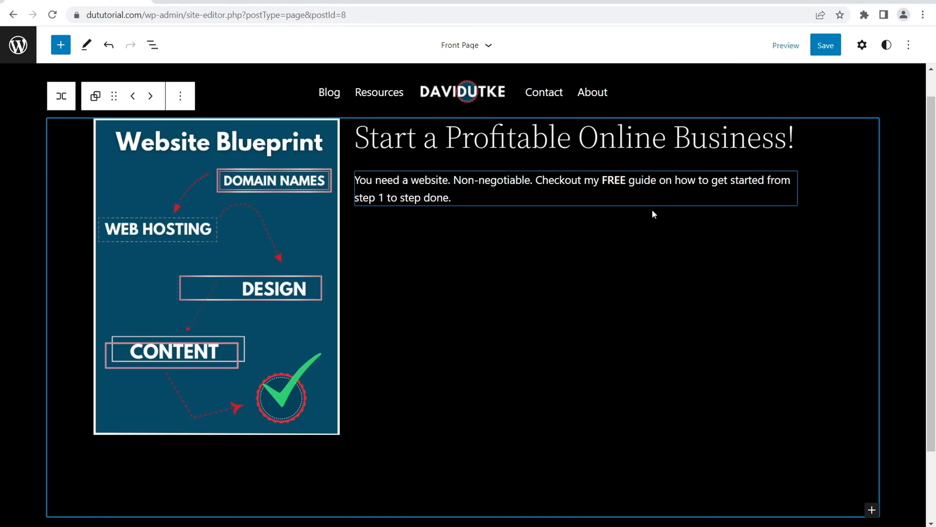
pyautogui.click(812, 253)
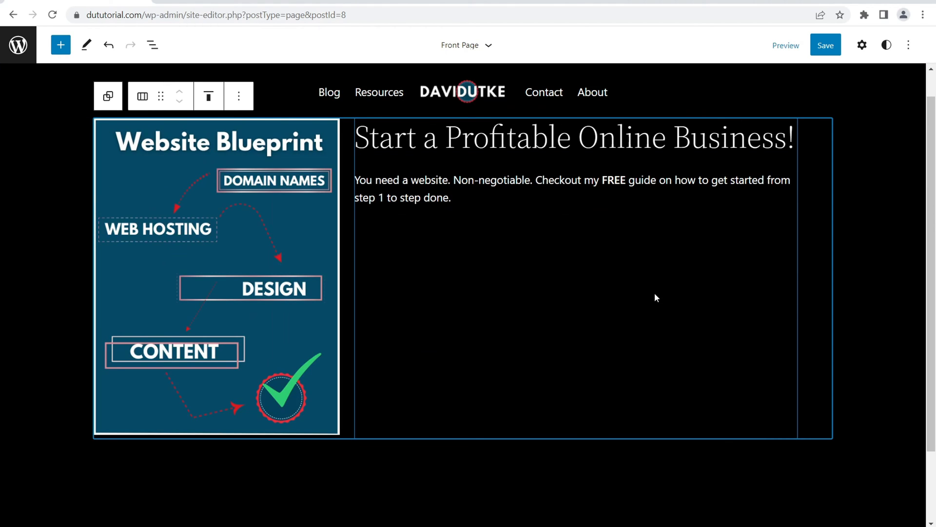
# Add a button labelled "DOWNLOAD NOW" below the paragraph in the text column
pyautogui.moveTo(562, 166)
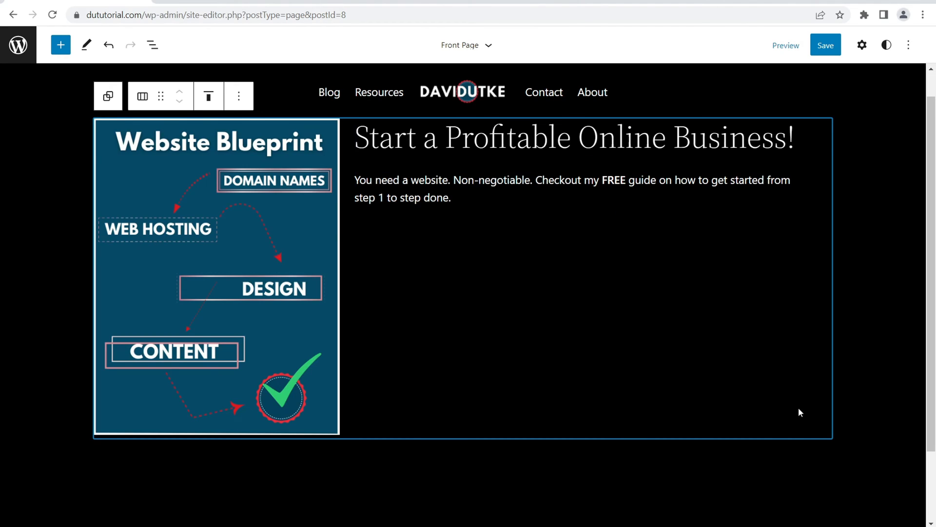
pyautogui.click(642, 272)
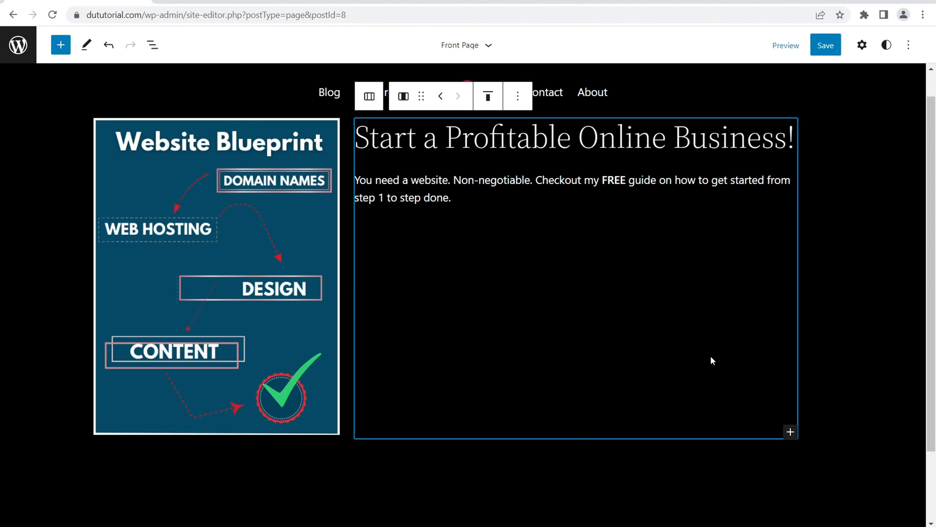
pyautogui.click(790, 432)
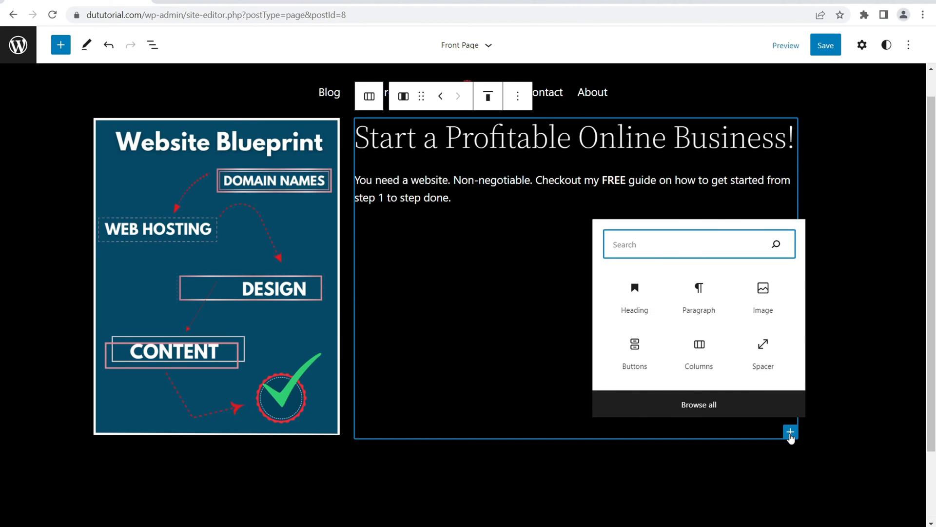
pyautogui.click(633, 358)
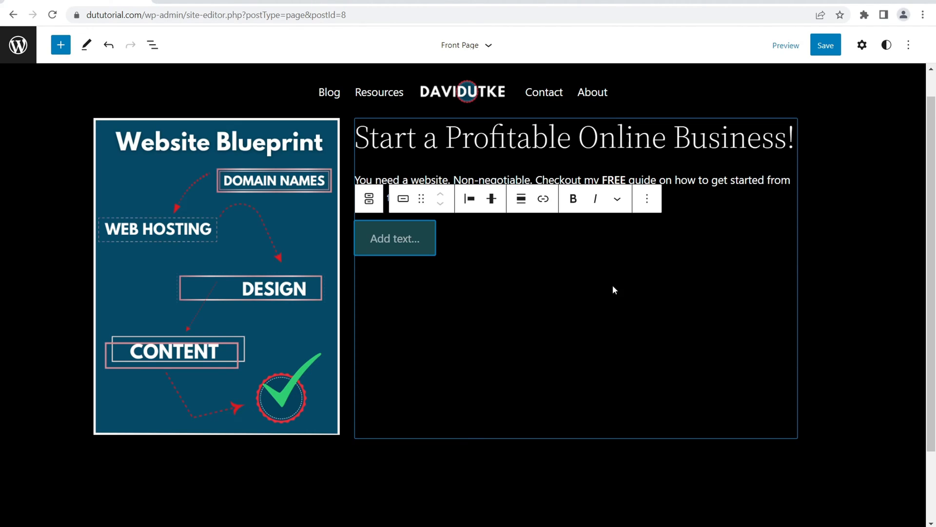
pyautogui.click(626, 138)
pyautogui.click(404, 239)
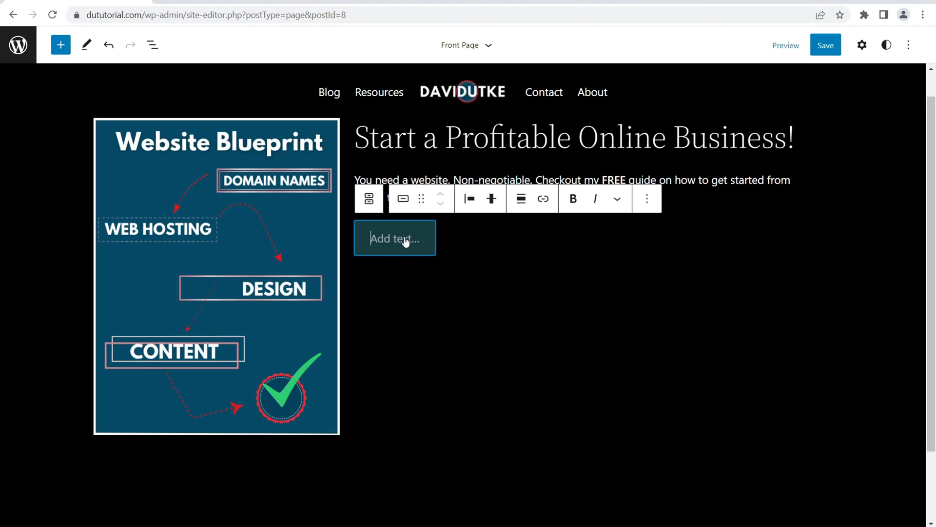
pyautogui.write('DO')
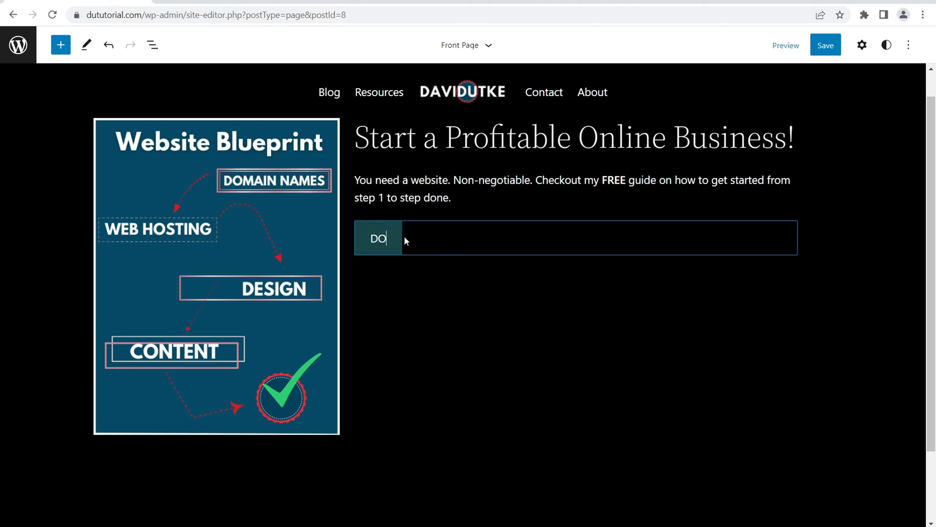
pyautogui.write('WNLOAD NOW')
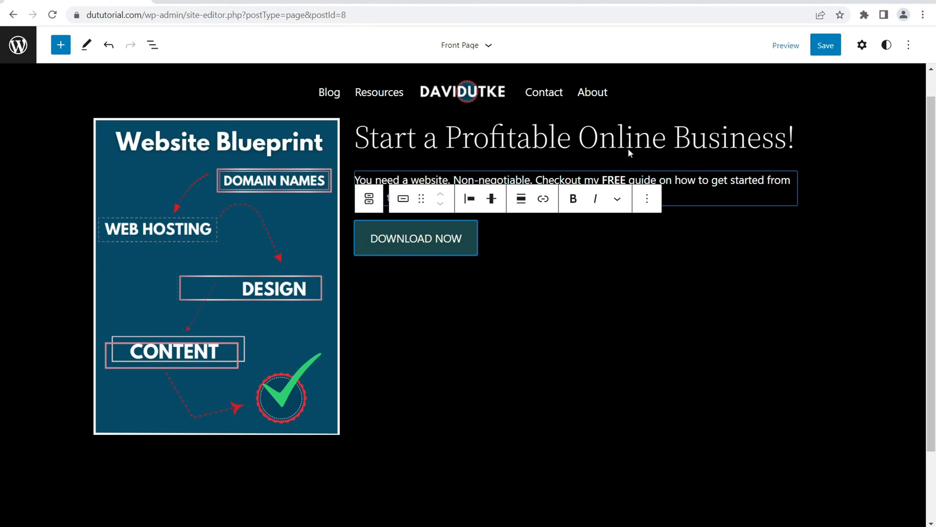
# Centre the DOWNLOAD NOW button horizontally in its column and set its width to 50%
pyautogui.click(861, 44)
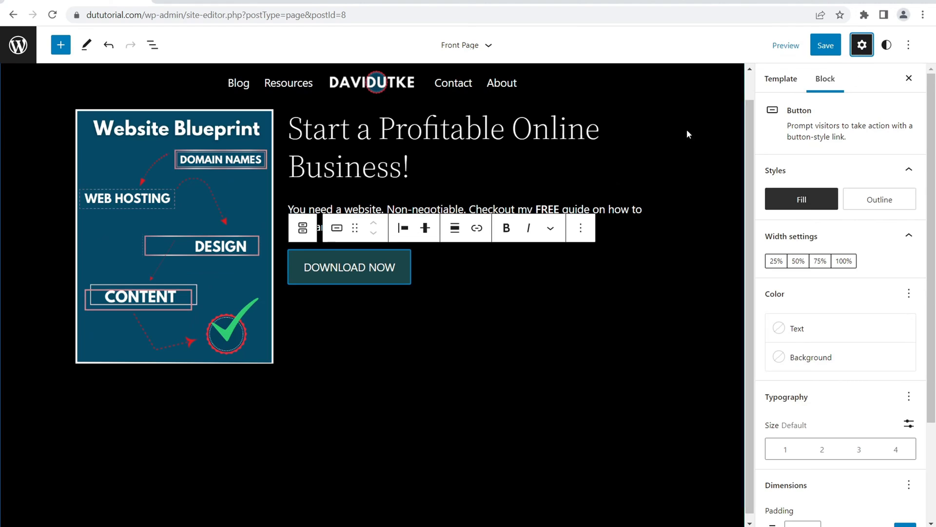
pyautogui.click(507, 276)
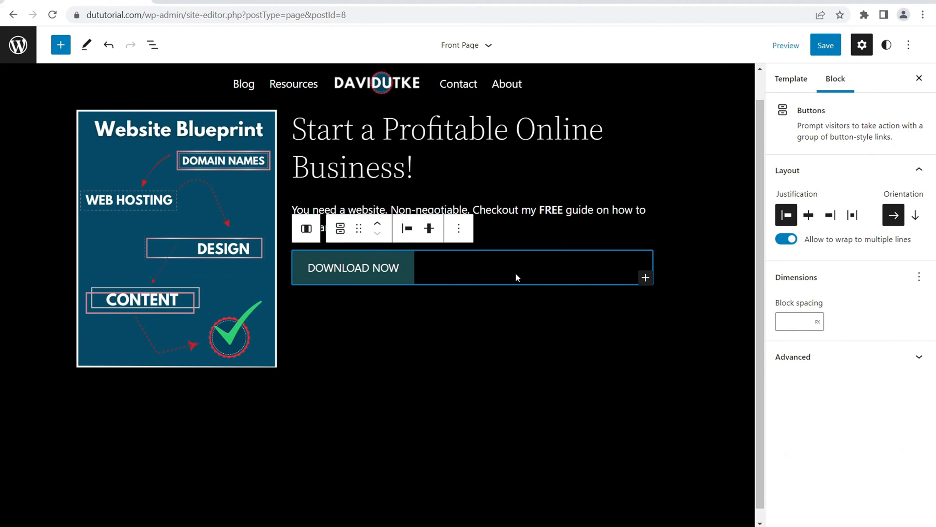
pyautogui.click(408, 265)
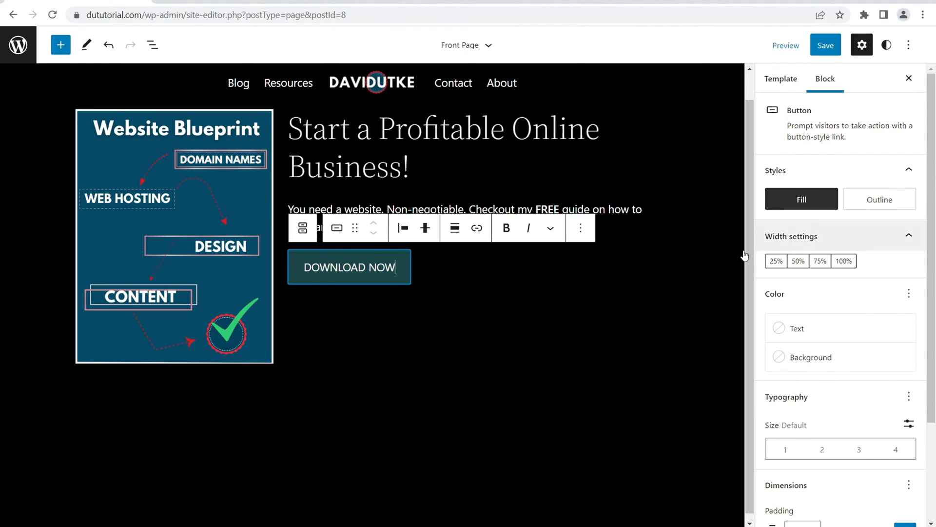
pyautogui.click(404, 227)
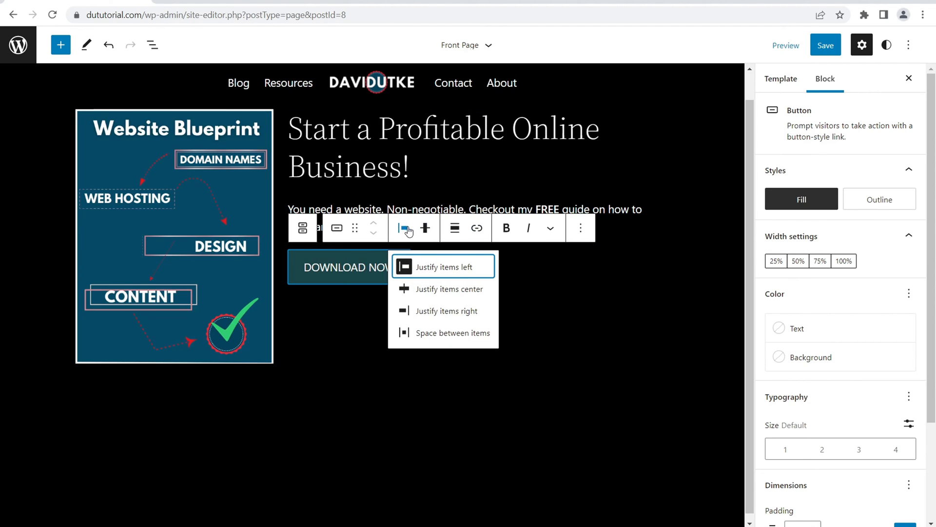
pyautogui.click(446, 290)
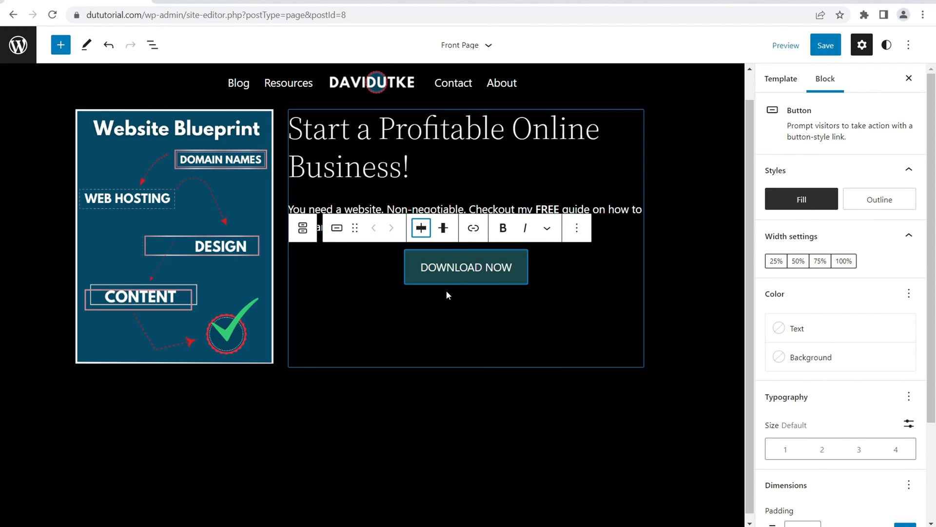
pyautogui.click(800, 262)
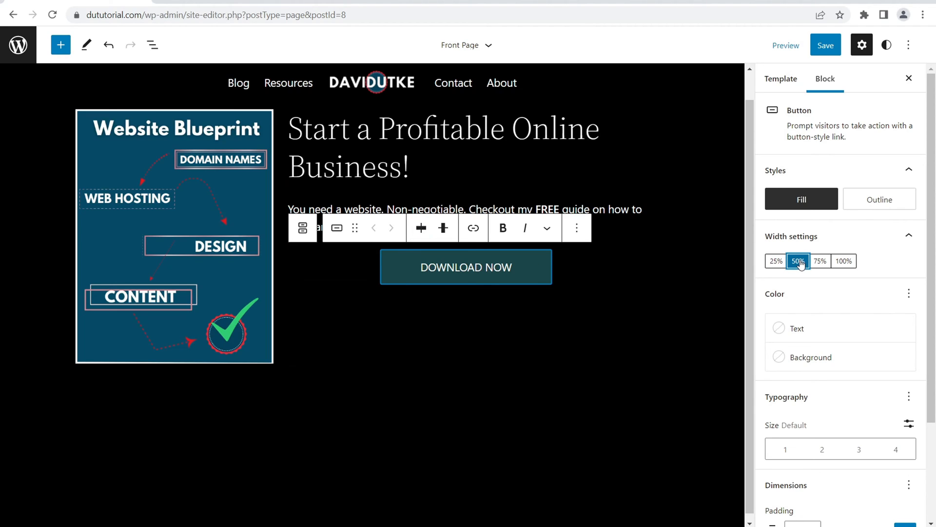
pyautogui.click(617, 211)
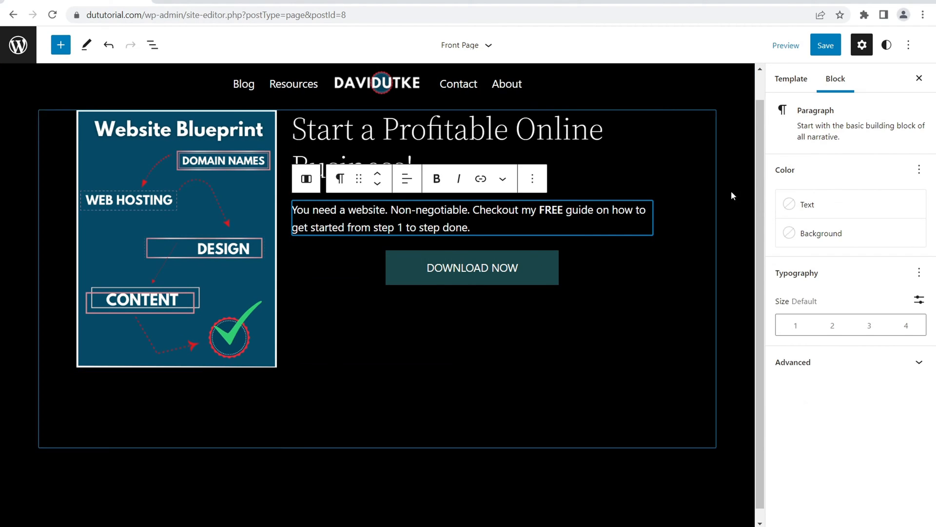
pyautogui.click(920, 78)
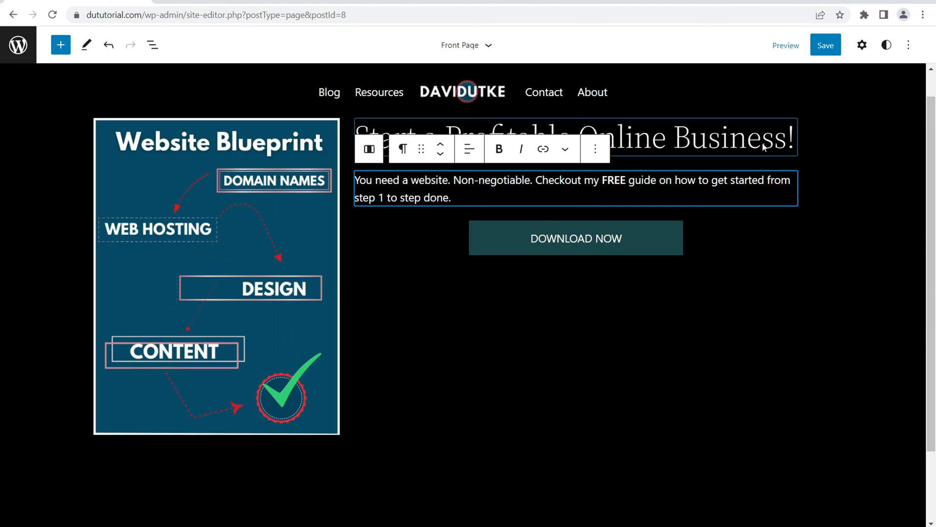
# Set the DOWNLOAD NOW button's vertical alignment to bottom
pyautogui.click(520, 299)
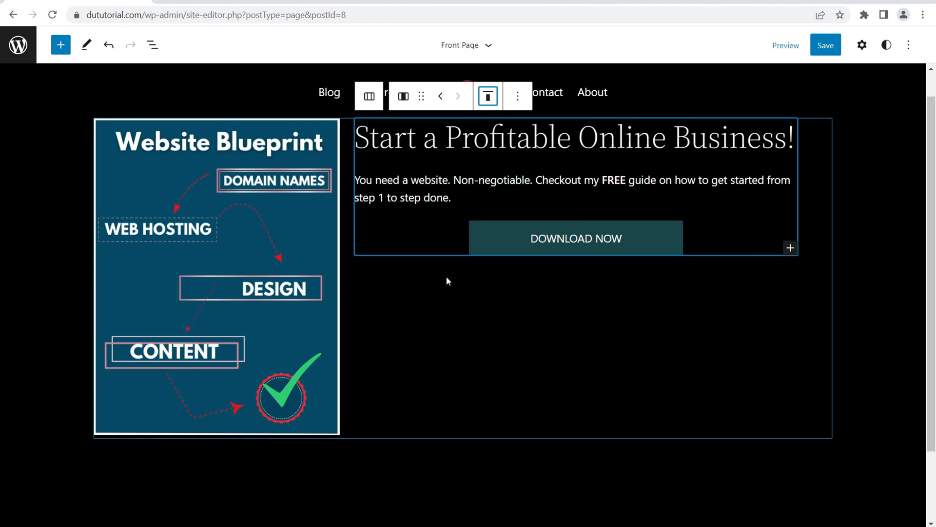
pyautogui.click(484, 297)
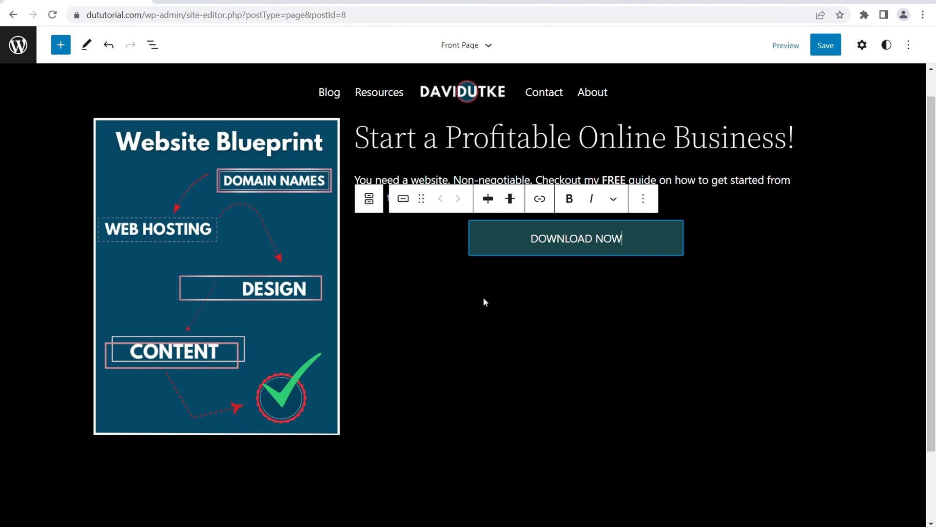
pyautogui.click(509, 200)
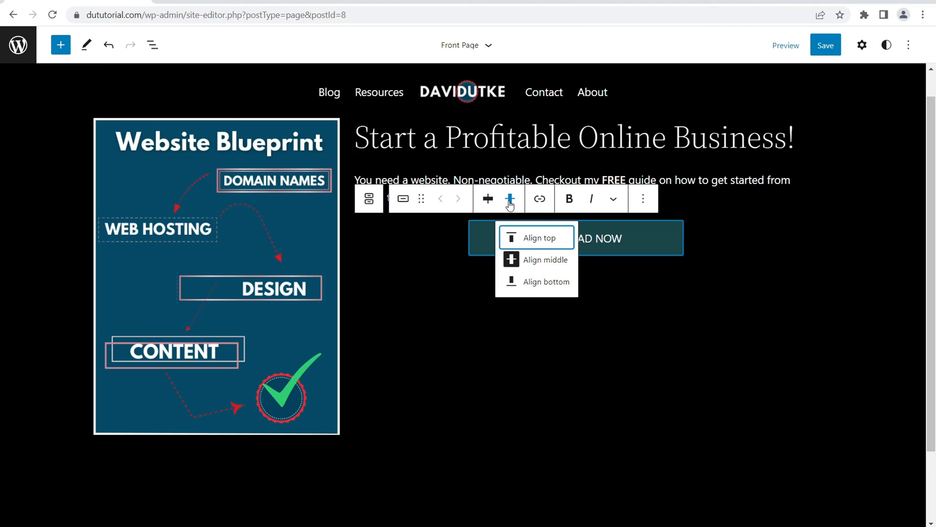
pyautogui.click(540, 264)
pyautogui.click(510, 199)
pyautogui.click(539, 285)
# Set the vertical alignment of the whole columns block to middle
pyautogui.click(500, 297)
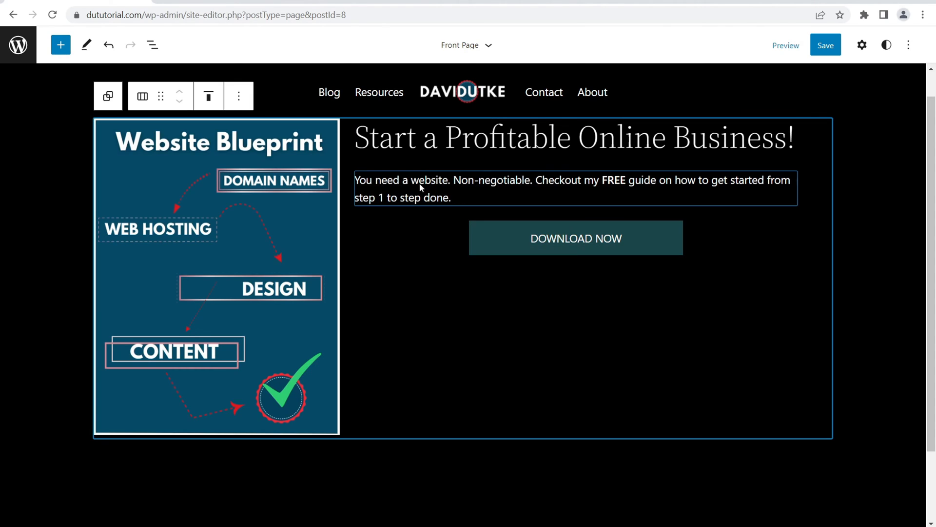
pyautogui.click(209, 96)
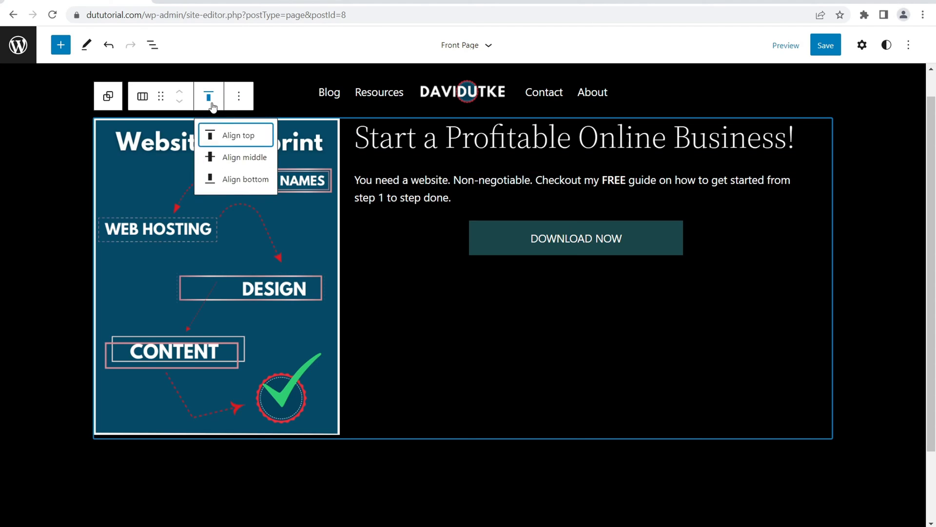
pyautogui.click(232, 165)
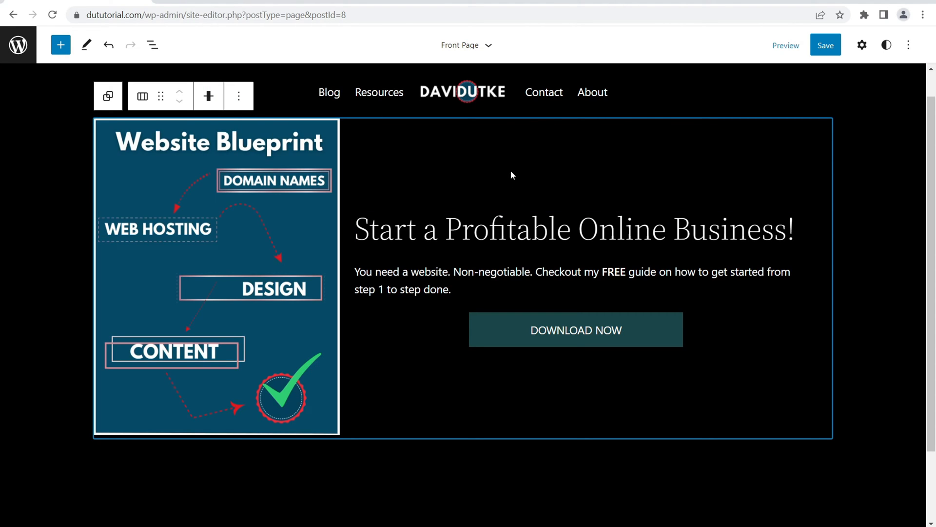
# Shrink the Website Blueprint image to about three quarters of its width and align it right in its column
pyautogui.click(292, 250)
pyautogui.moveTo(341, 277); pyautogui.dragTo(276, 231)
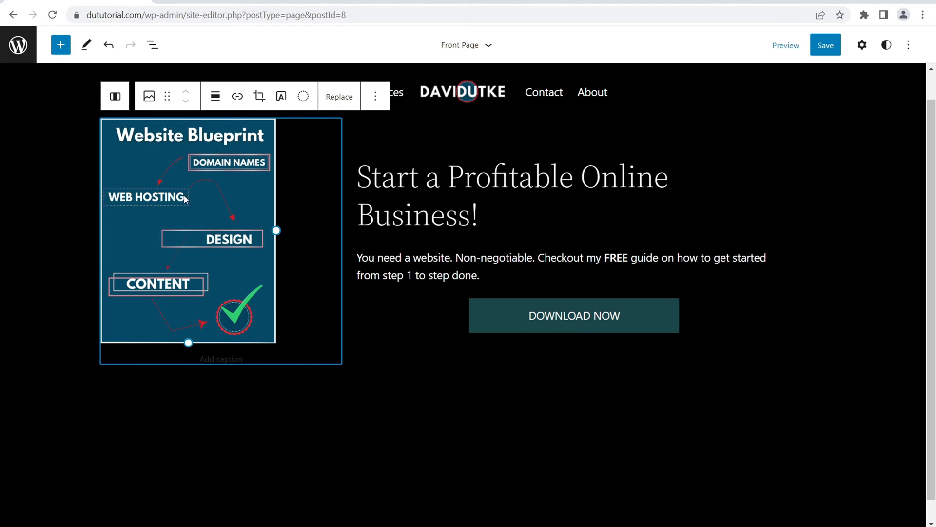
pyautogui.click(217, 101)
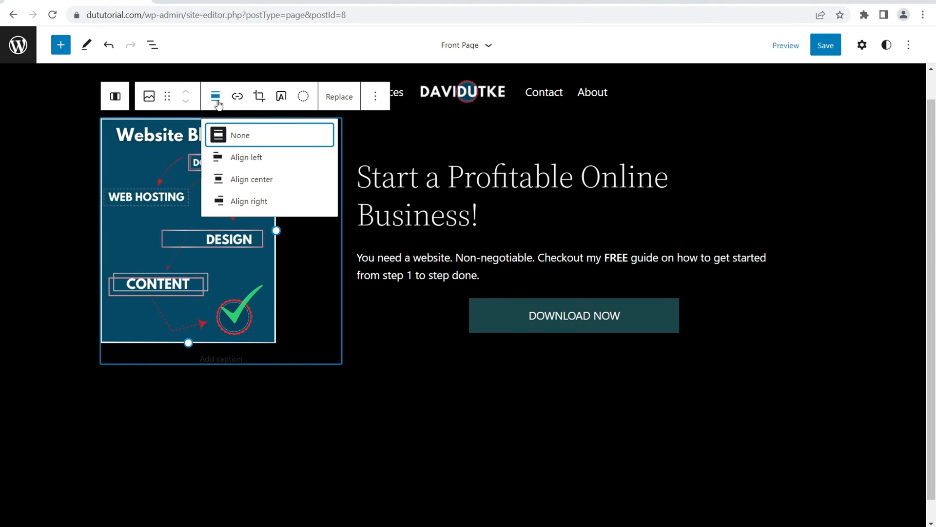
pyautogui.click(254, 207)
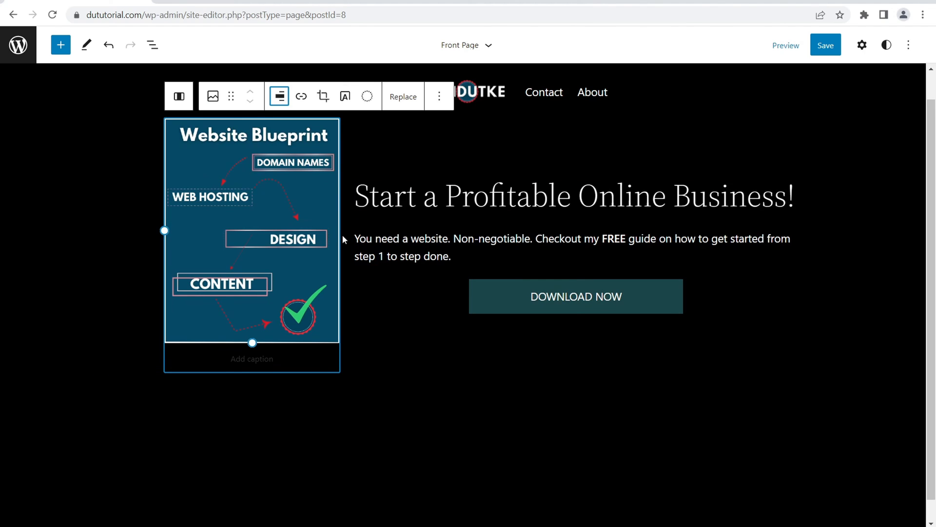
pyautogui.moveTo(165, 230)
pyautogui.mouseDown()
pyautogui.moveTo(122, 230)
pyautogui.moveTo(151, 232)
pyautogui.mouseUp()
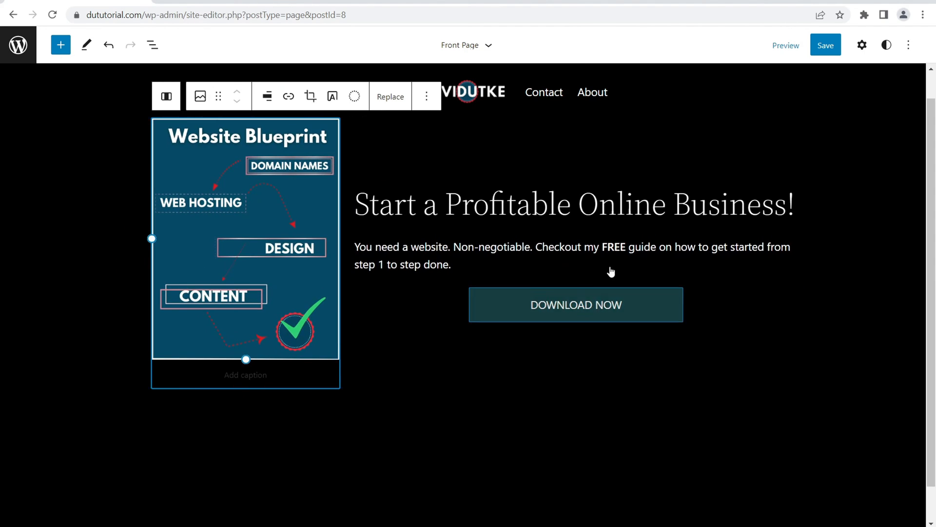
# Insert a spacer above the image-and-text columns, directly below the header, and reduce its height by about half
pyautogui.click(601, 151)
pyautogui.click(897, 163)
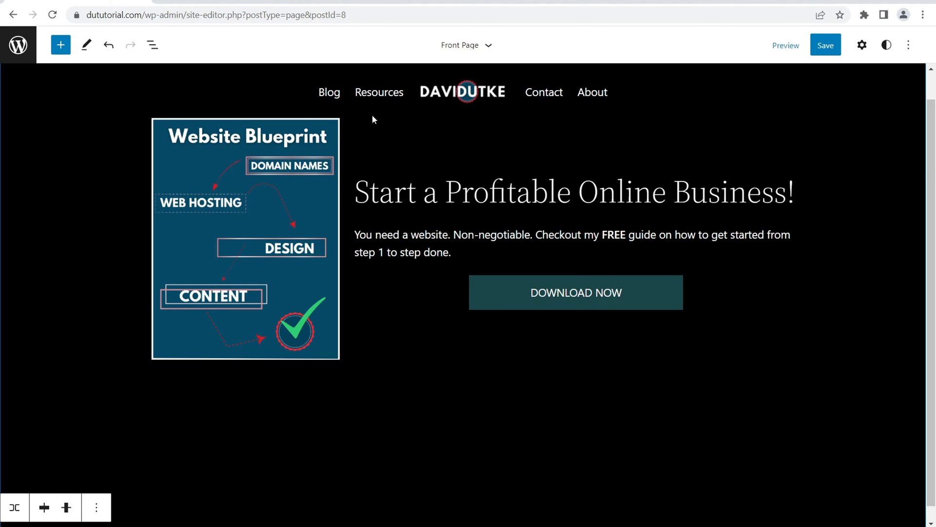
pyautogui.click(769, 338)
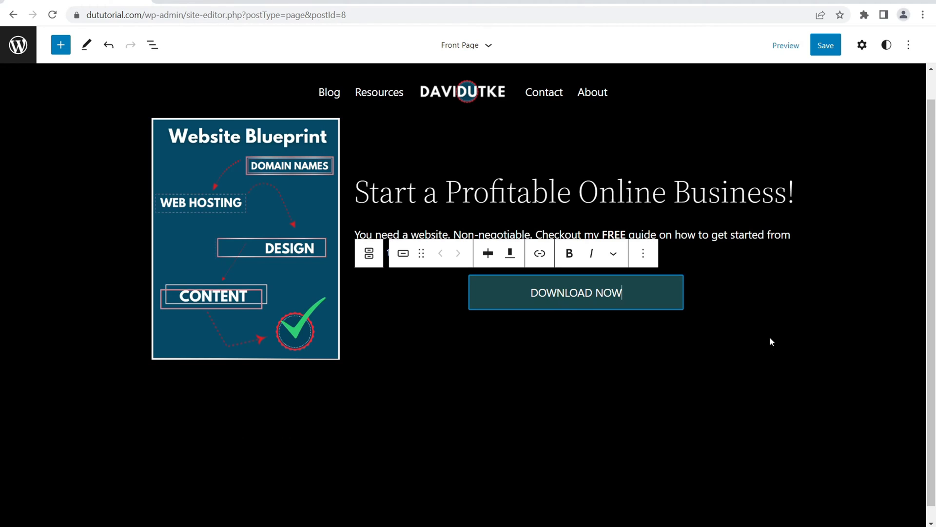
pyautogui.click(776, 308)
pyautogui.click(790, 359)
pyautogui.click(798, 396)
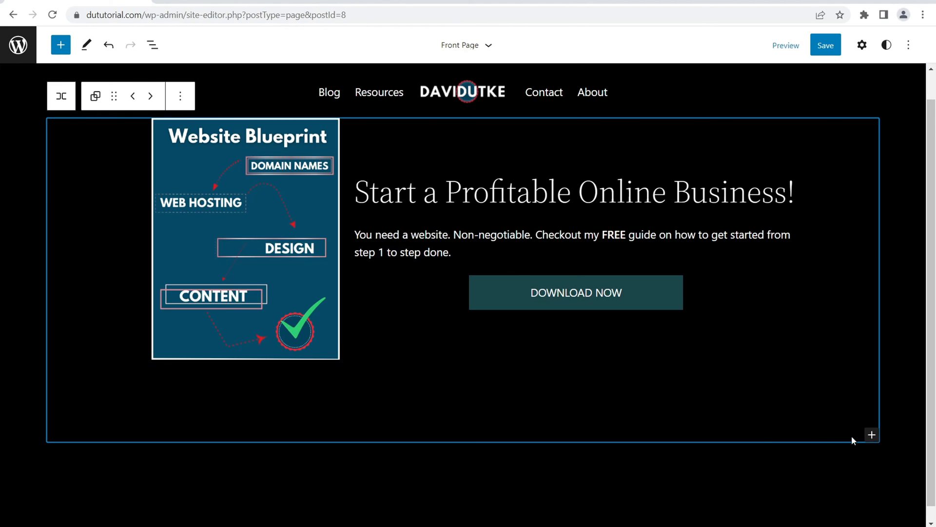
pyautogui.click(872, 437)
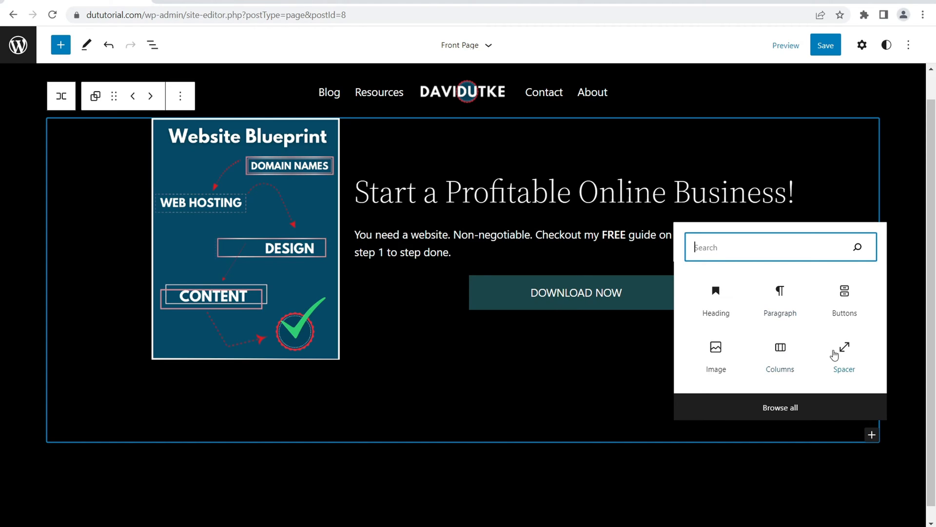
pyautogui.click(851, 360)
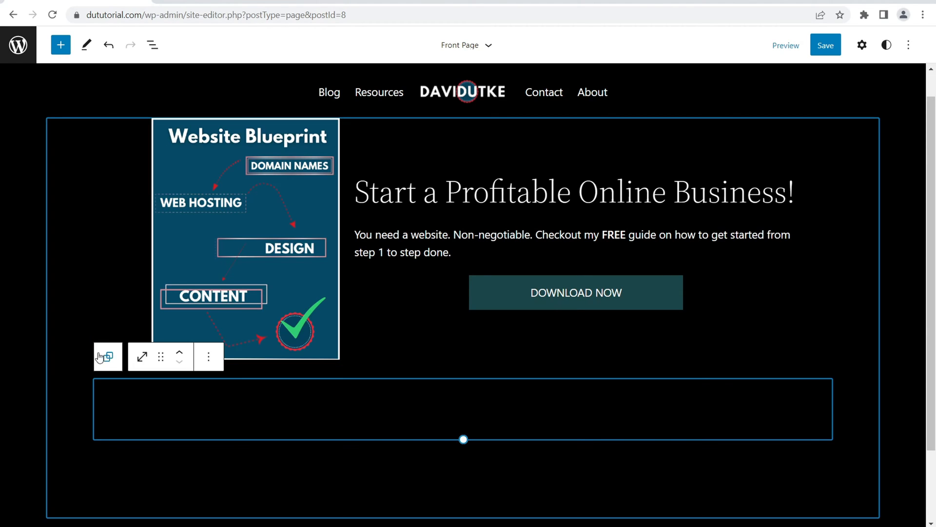
pyautogui.click(179, 353)
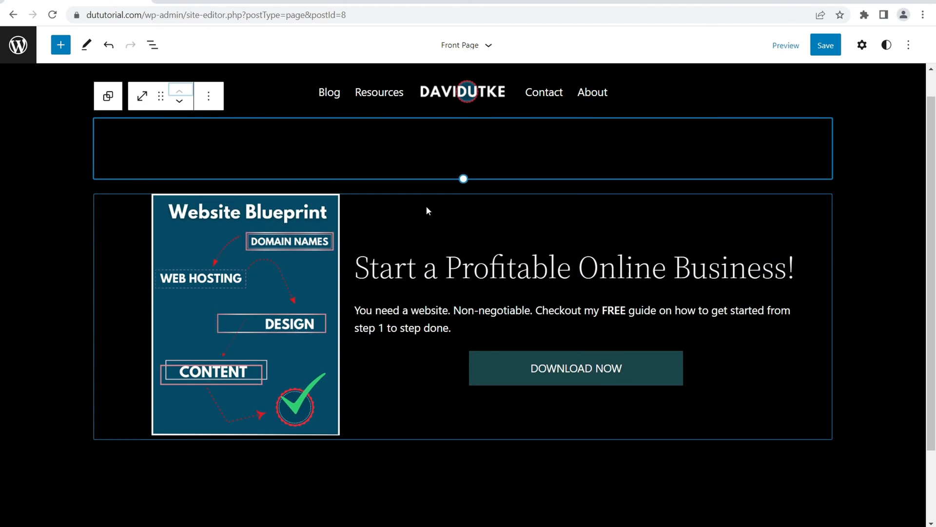
pyautogui.moveTo(465, 179); pyautogui.dragTo(446, 148)
# Save the changes to the Front Page template and the Navigation menu
pyautogui.scroll(-2, 931, 273)
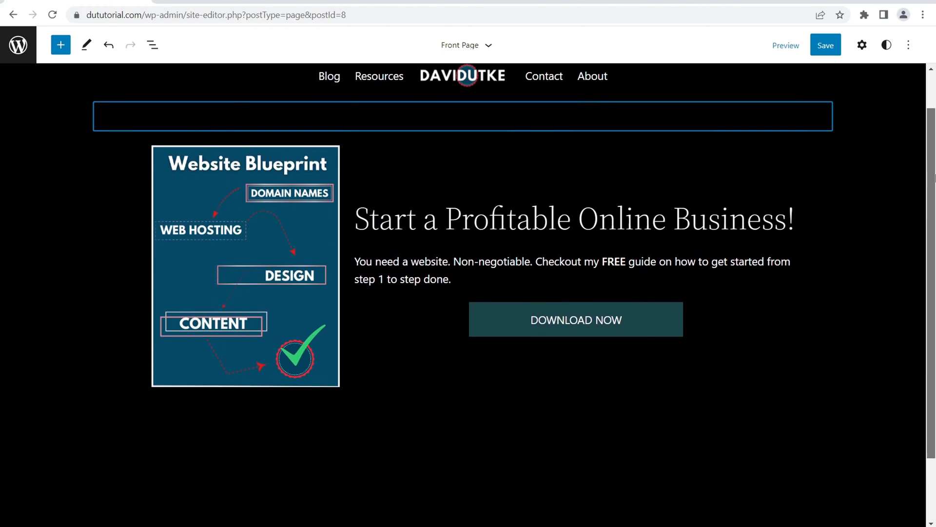
pyautogui.scroll(3, 934, 276)
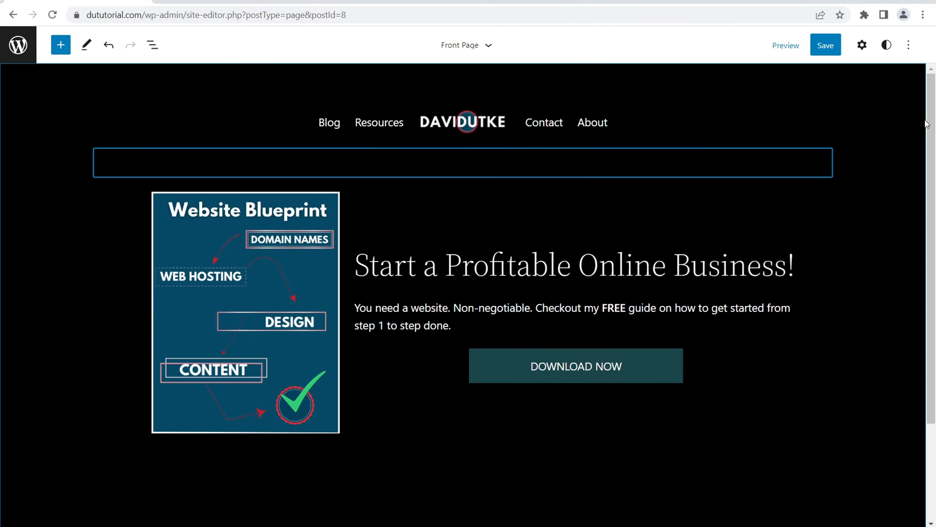
pyautogui.moveTo(935, 117)
pyautogui.mouseDown()
pyautogui.moveTo(935, 252)
pyautogui.moveTo(934, 113)
pyautogui.mouseUp()
pyautogui.click(835, 49)
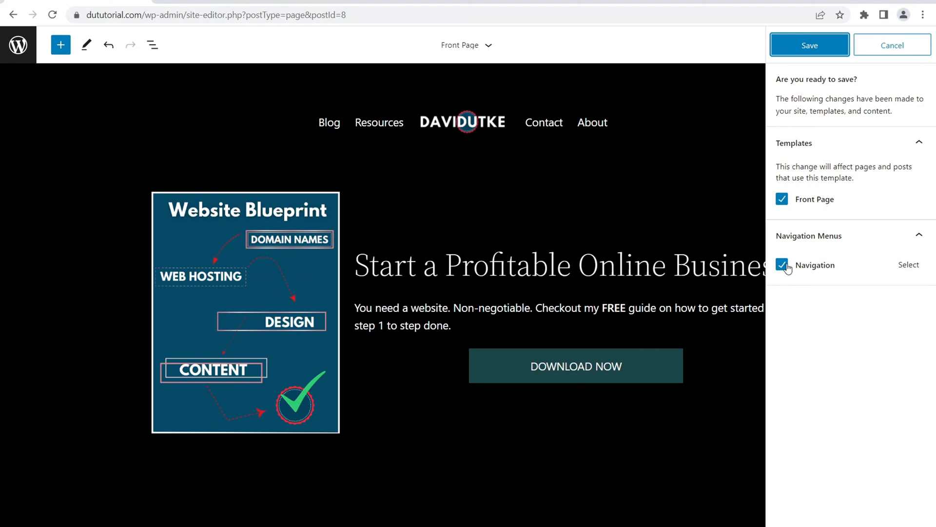
pyautogui.click(810, 46)
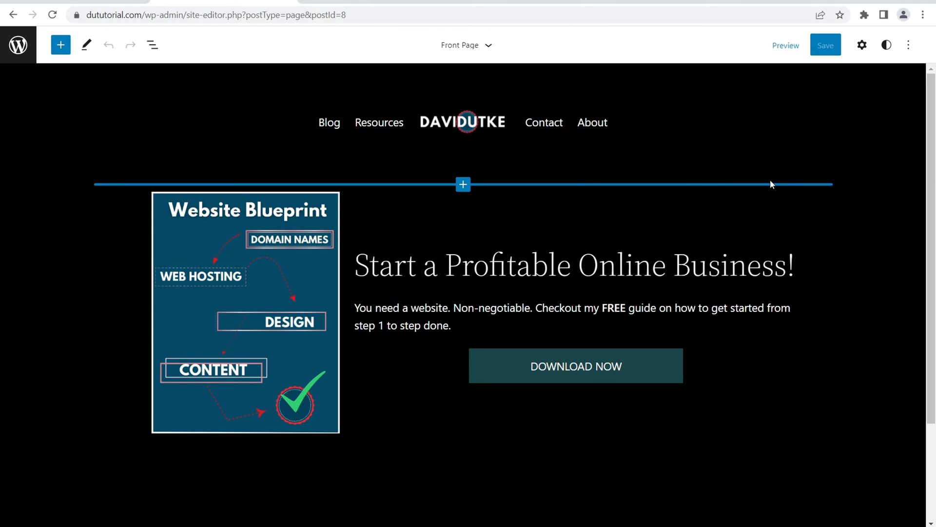
# Set the background of the header row holding the navigation menu to the custom hex colour 053C54
pyautogui.click(880, 99)
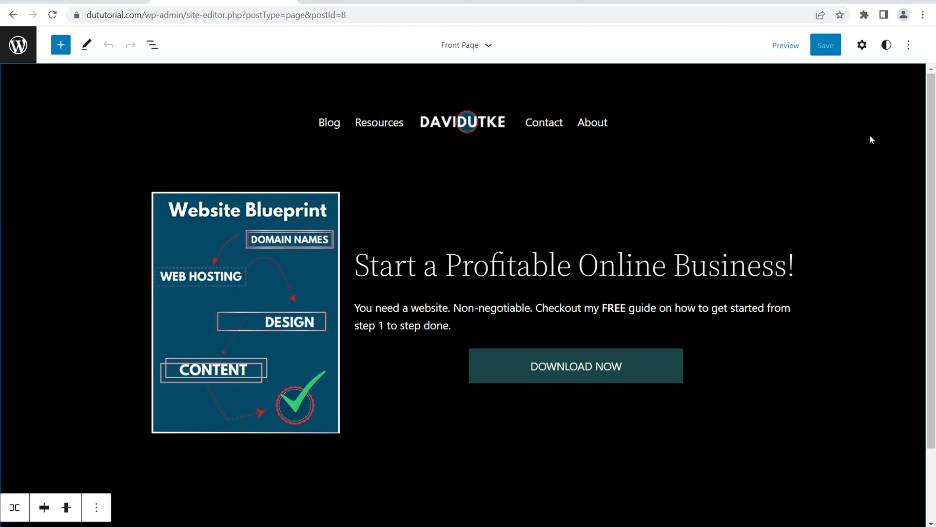
pyautogui.click(862, 45)
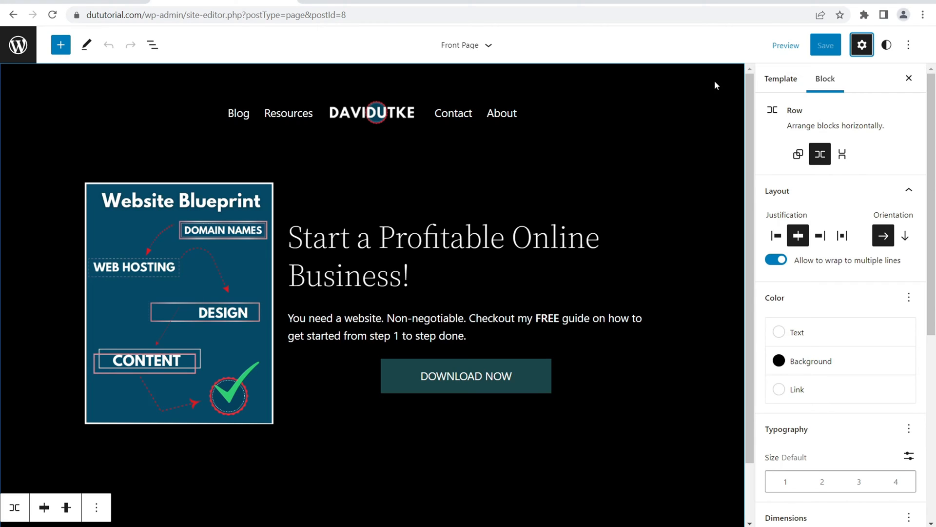
pyautogui.click(833, 364)
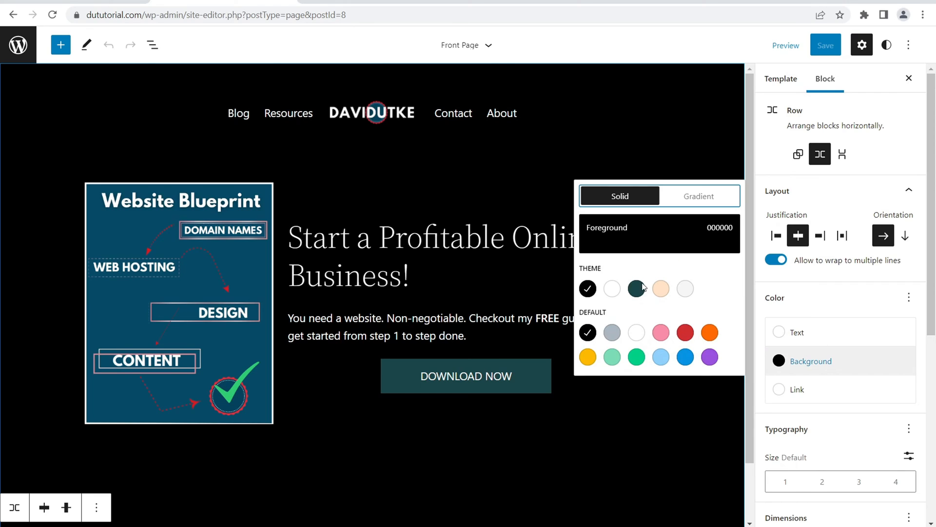
pyautogui.click(685, 357)
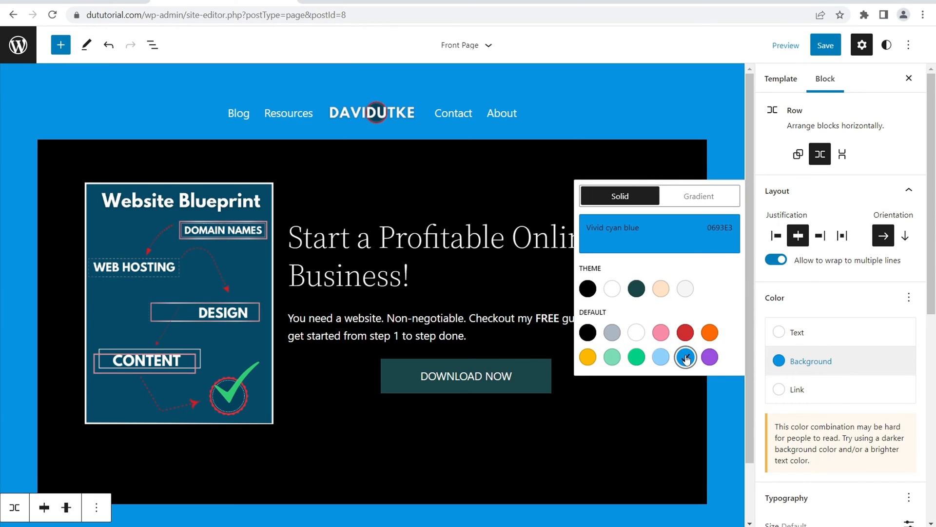
pyautogui.click(714, 235)
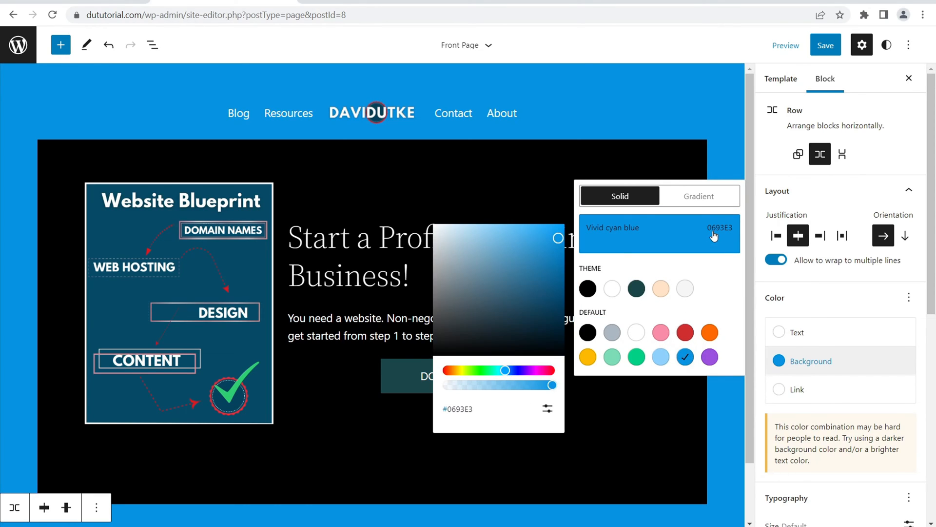
pyautogui.click(548, 408)
pyautogui.click(484, 439)
pyautogui.press('BackSpace')
pyautogui.press('BackSpace')
pyautogui.press('BackSpace')
pyautogui.press('BackSpace')
pyautogui.press('BackSpace')
pyautogui.press('BackSpace')
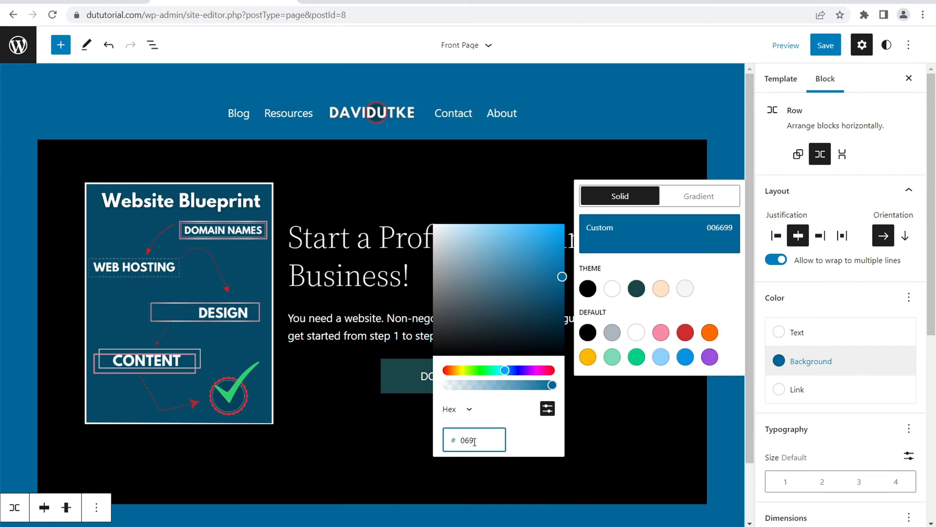
pyautogui.rightClick(468, 441)
pyautogui.click(493, 326)
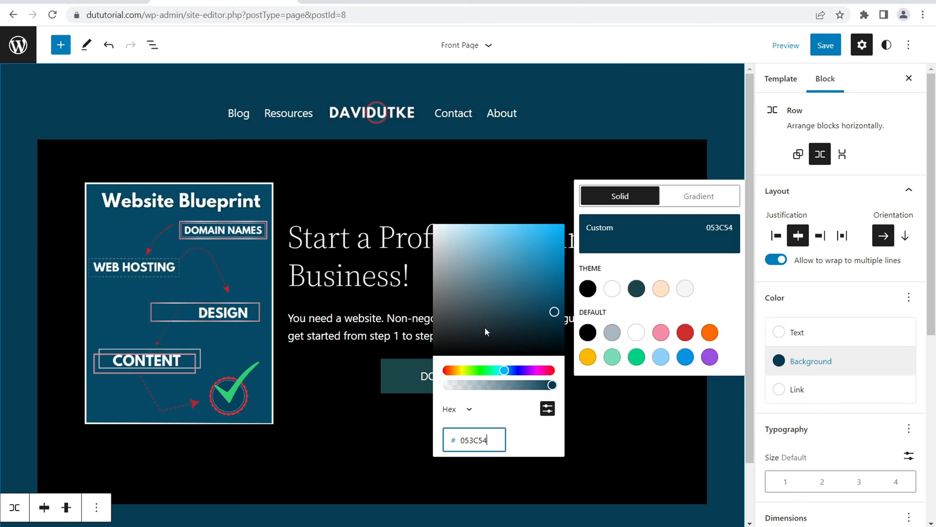
pyautogui.click(613, 96)
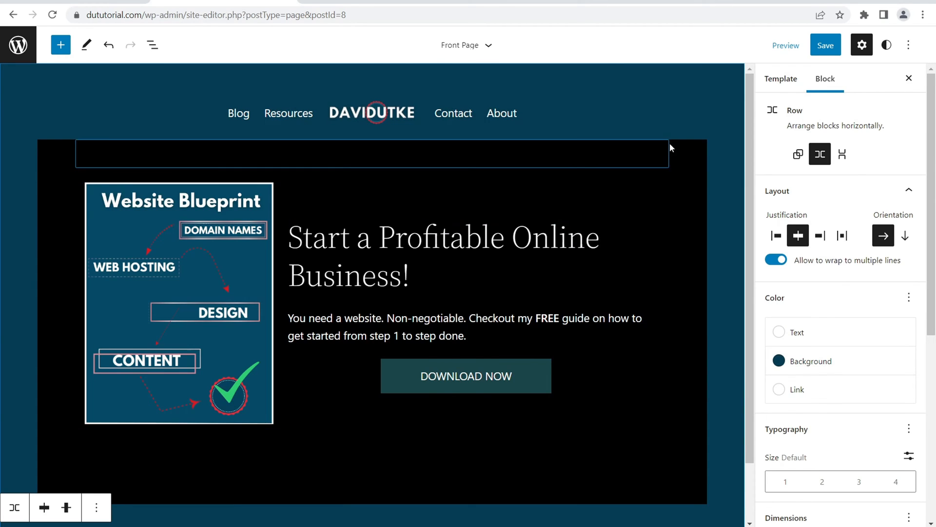
# Set the background of the group containing the blueprint image and text to hex 053C54 and close the block settings
pyautogui.click(686, 154)
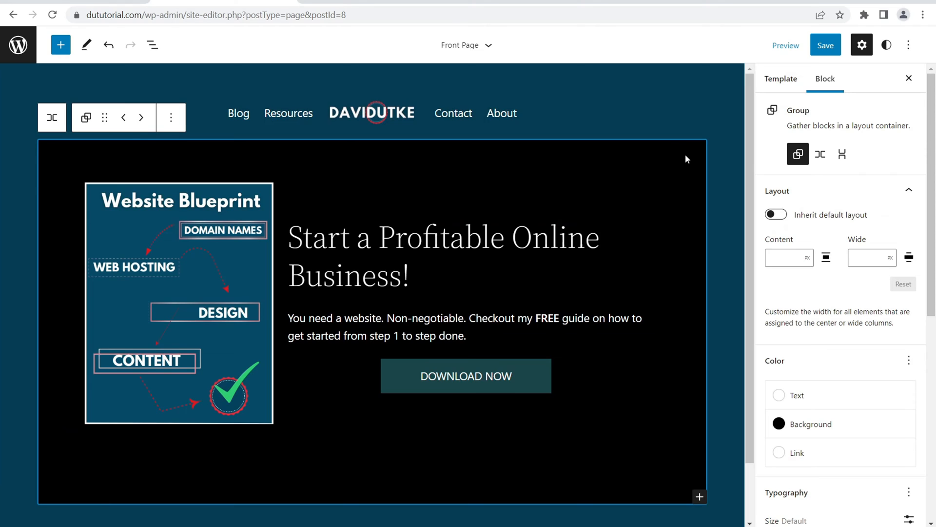
pyautogui.click(822, 424)
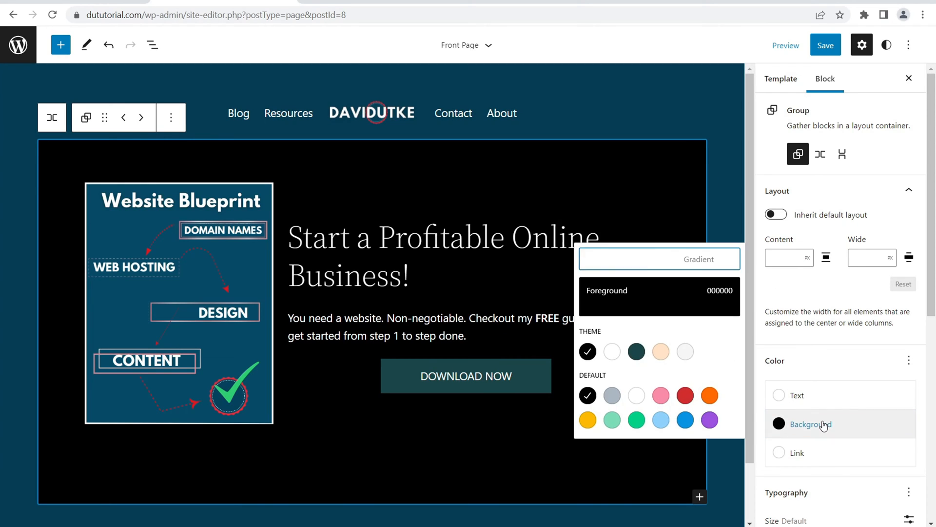
pyautogui.click(695, 291)
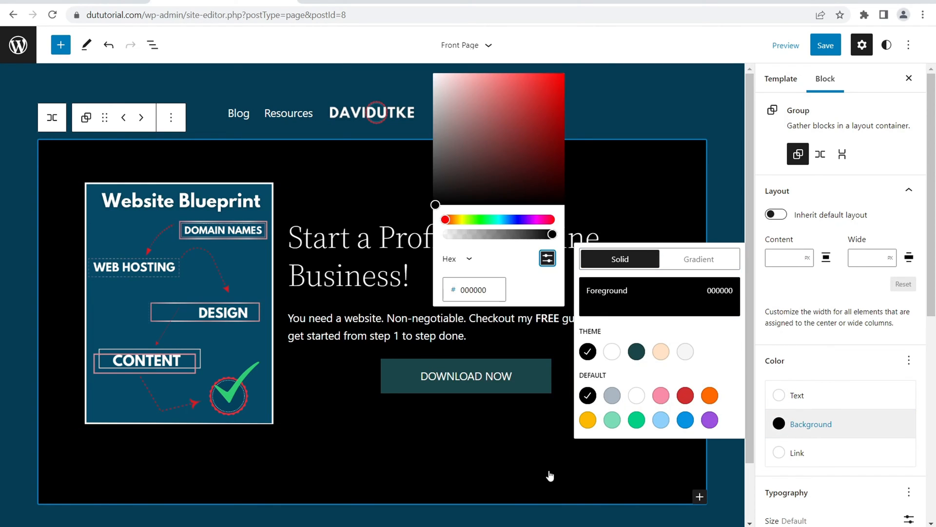
pyautogui.click(487, 289)
pyautogui.press('BackSpace')
pyautogui.press('BackSpace')
pyautogui.press('BackSpace')
pyautogui.press('BackSpace')
pyautogui.press('BackSpace')
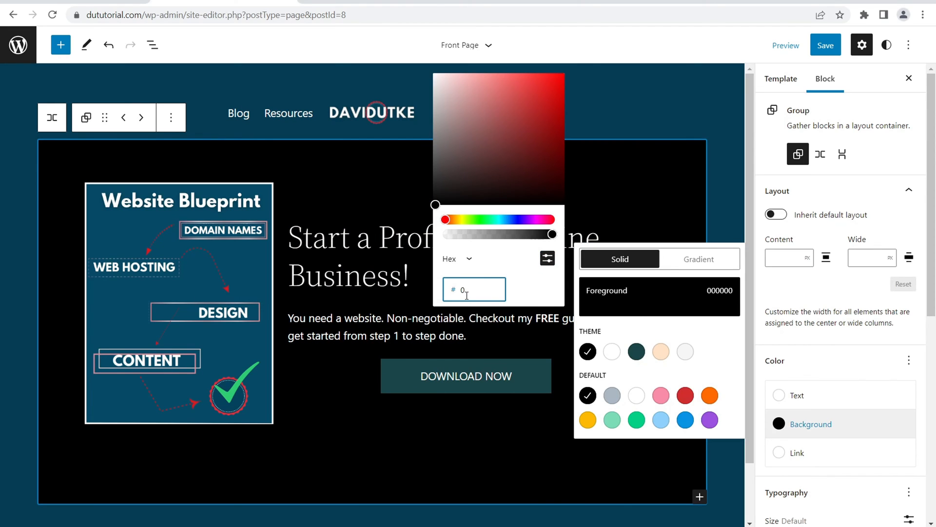
pyautogui.rightClick(469, 291)
pyautogui.click(510, 385)
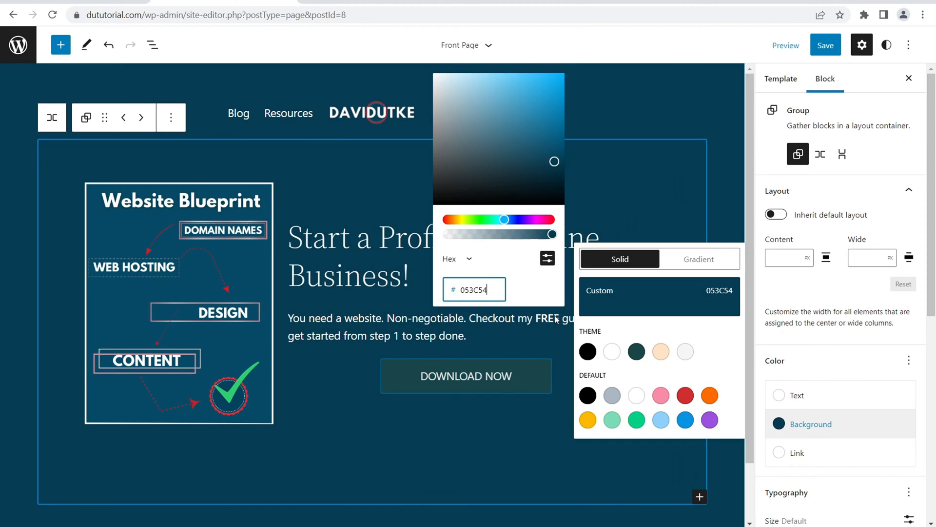
pyautogui.click(669, 106)
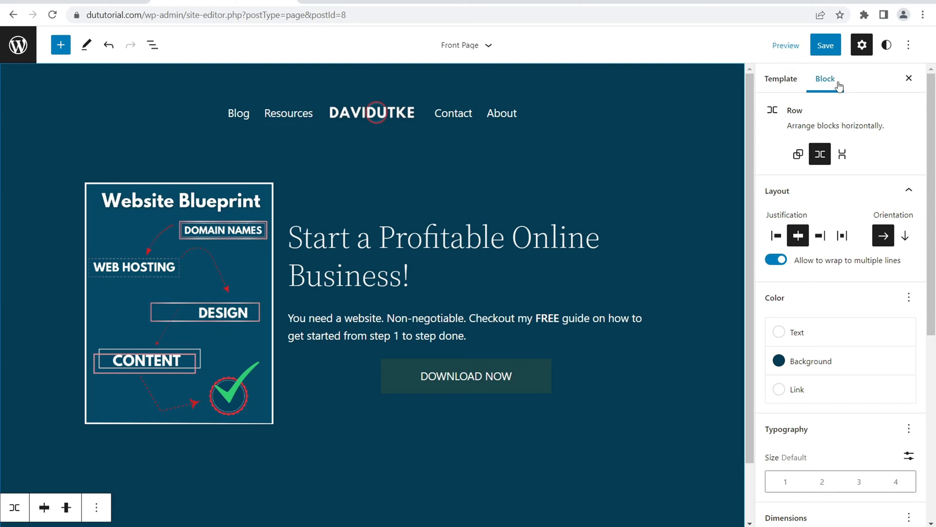
pyautogui.click(908, 78)
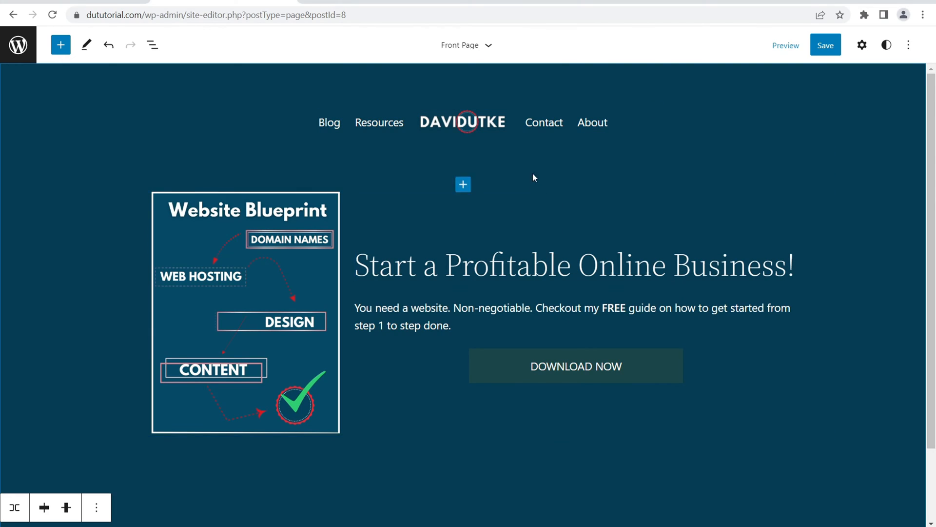
# Set the typography size of the header's whole Navigation block to preset 2 (Medium)
pyautogui.click(350, 123)
pyautogui.click(343, 120)
pyautogui.click(349, 120)
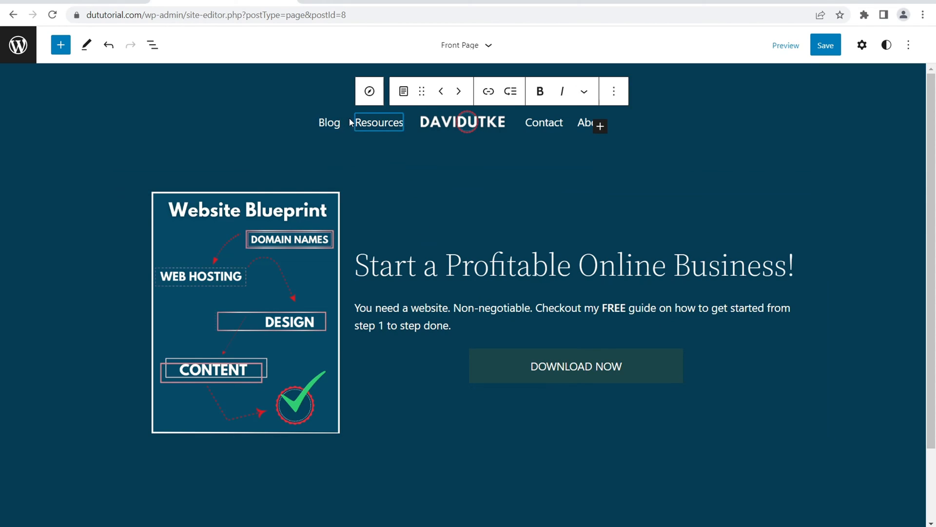
pyautogui.click(412, 121)
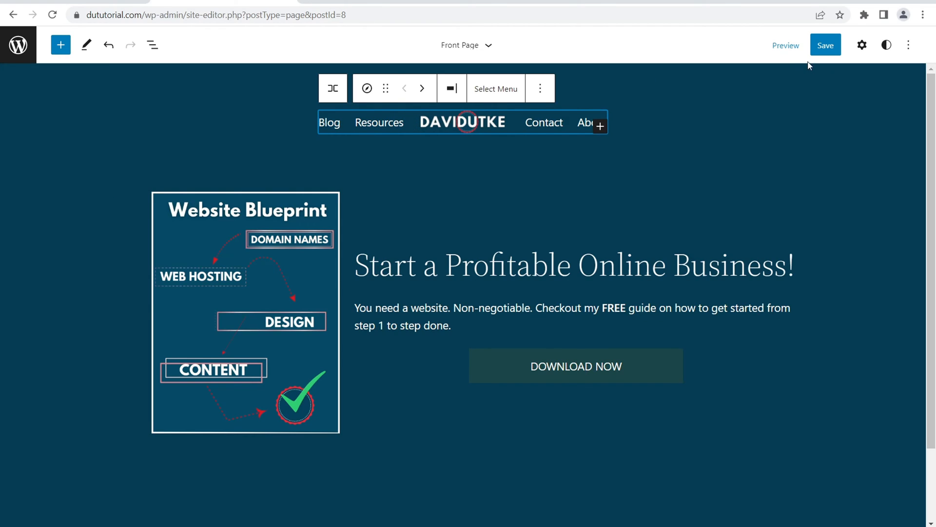
pyautogui.click(864, 46)
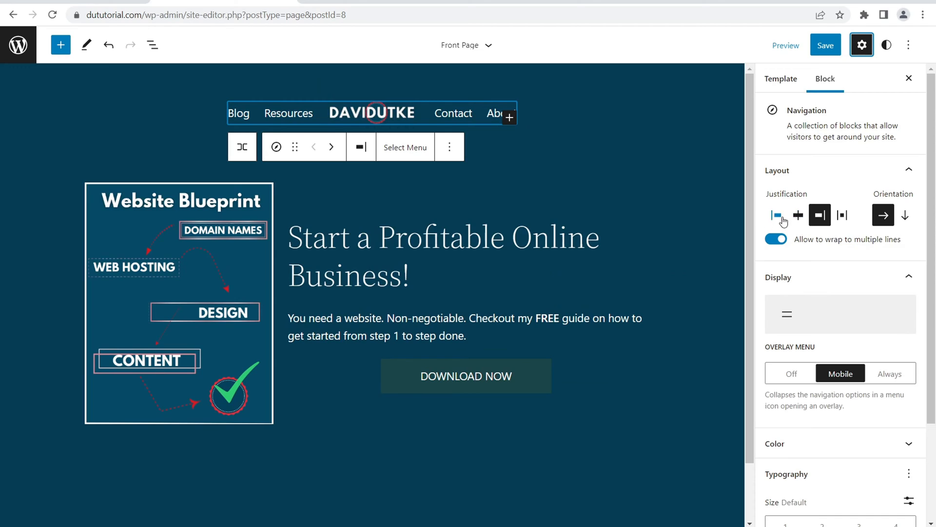
pyautogui.scroll(-3, 830, 291)
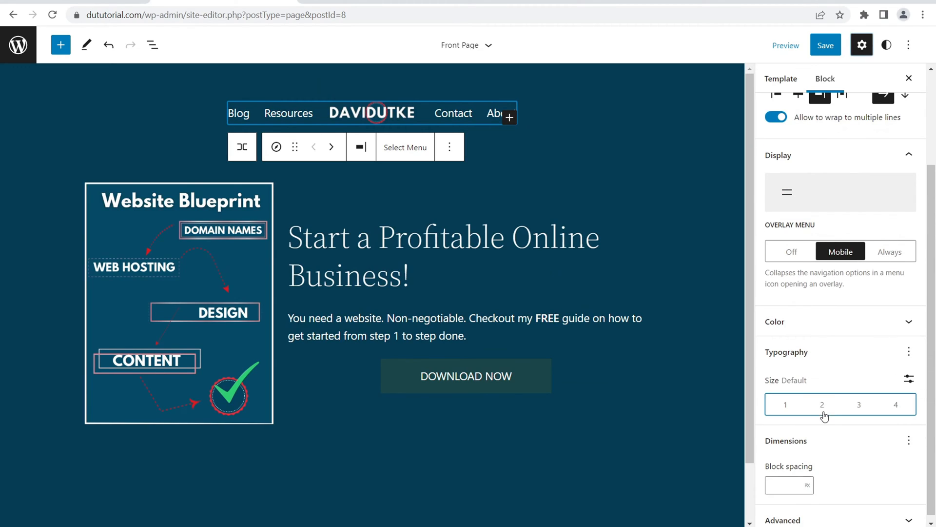
pyautogui.click(823, 407)
pyautogui.click(856, 407)
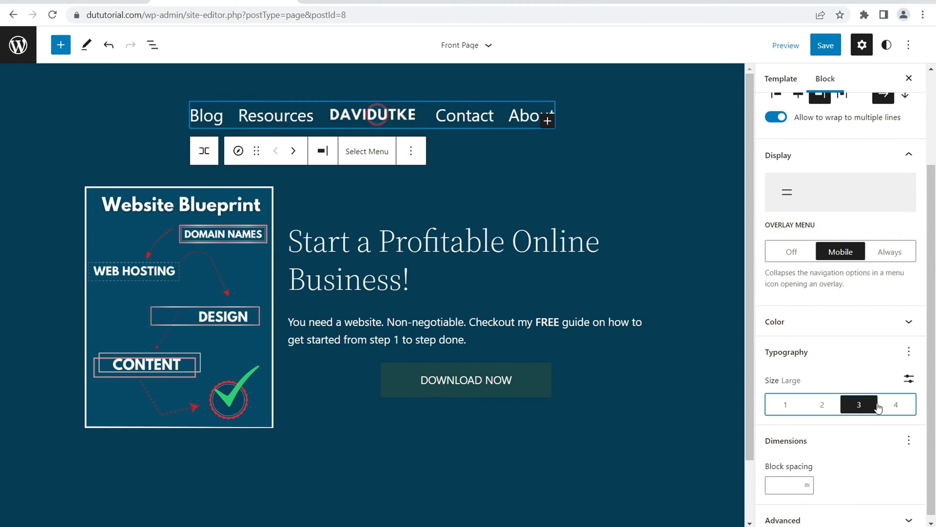
pyautogui.click(825, 406)
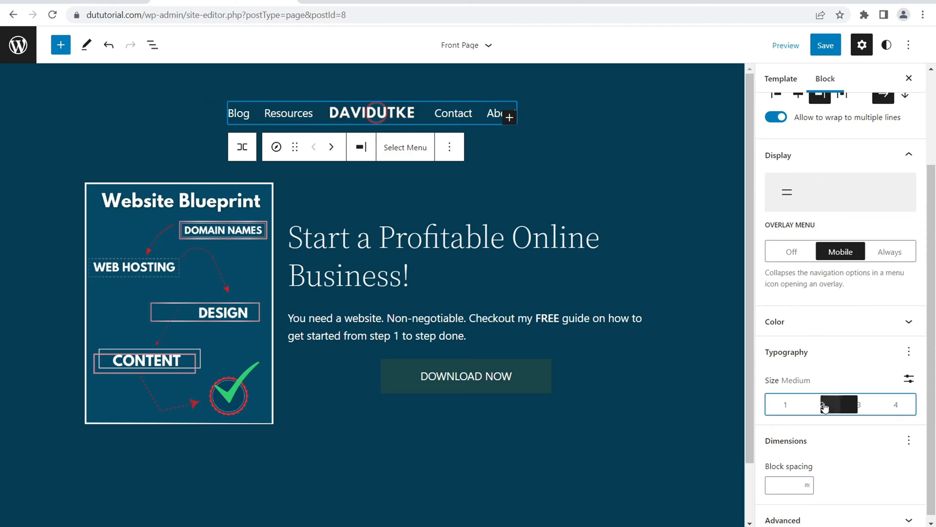
pyautogui.click(909, 383)
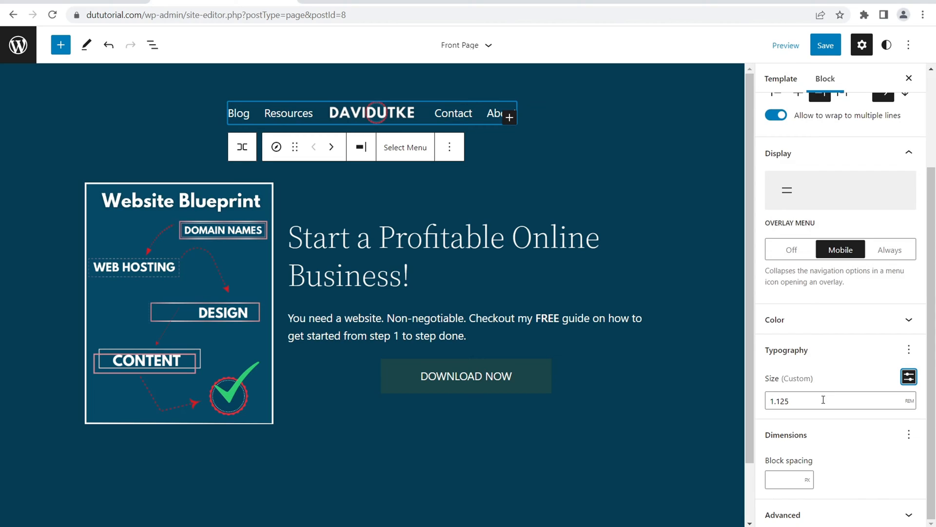
pyautogui.click(909, 377)
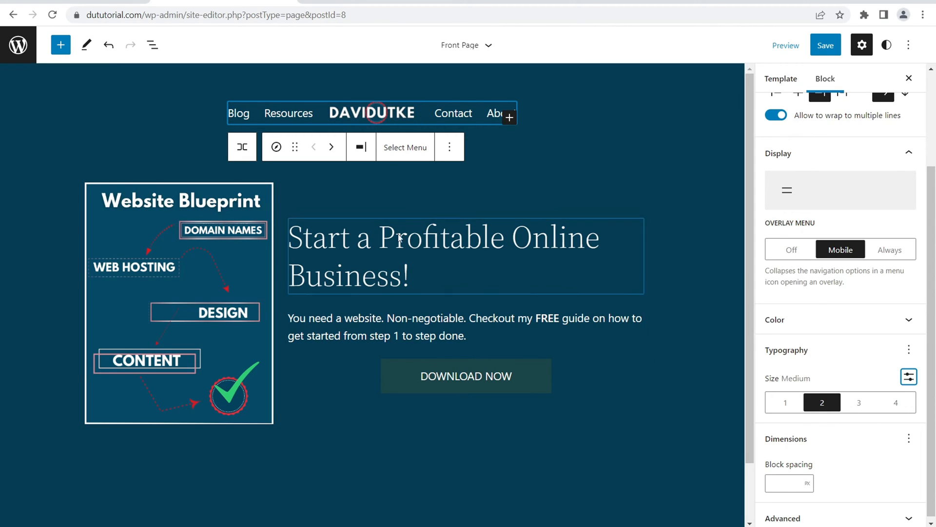
pyautogui.click(238, 110)
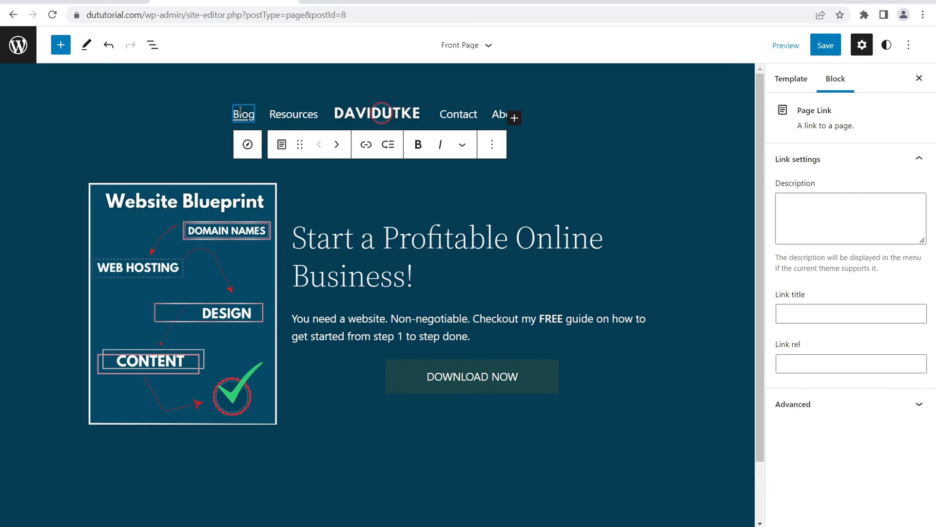
pyautogui.doubleClick(252, 113)
pyautogui.click(240, 116)
pyautogui.click(243, 116)
# Open the site-wide typography settings for the Text element in the global styles
pyautogui.click(887, 45)
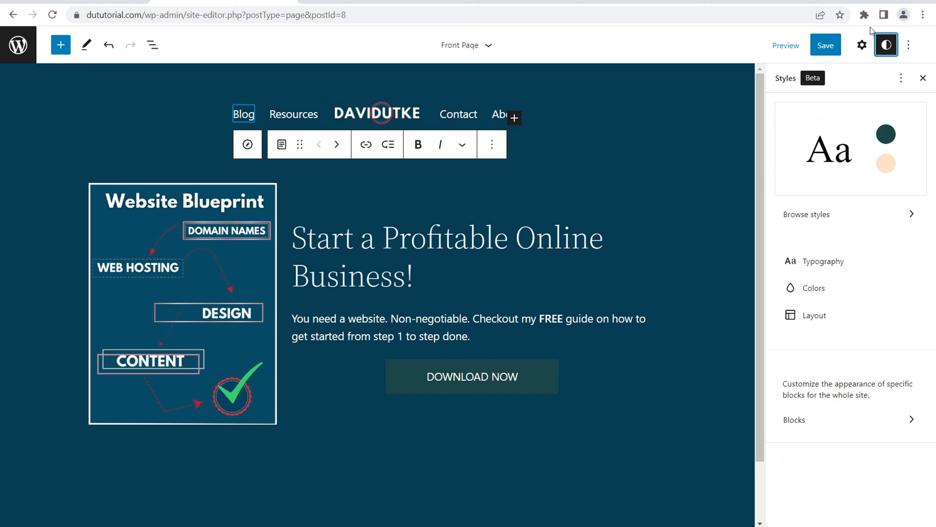
pyautogui.click(843, 261)
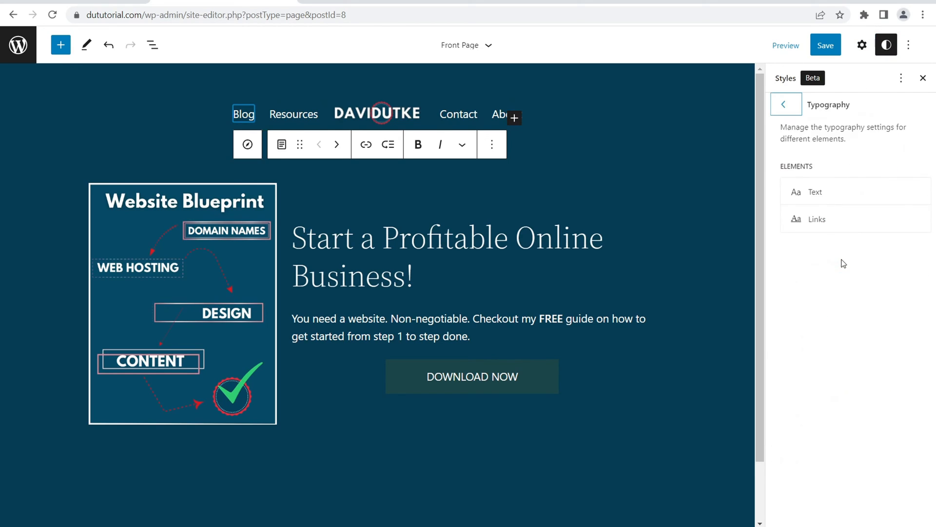
pyautogui.click(825, 192)
# Try Source Serif Pro and size preset 3 for the site-wide text and restore System Font and preset 2
pyautogui.click(839, 250)
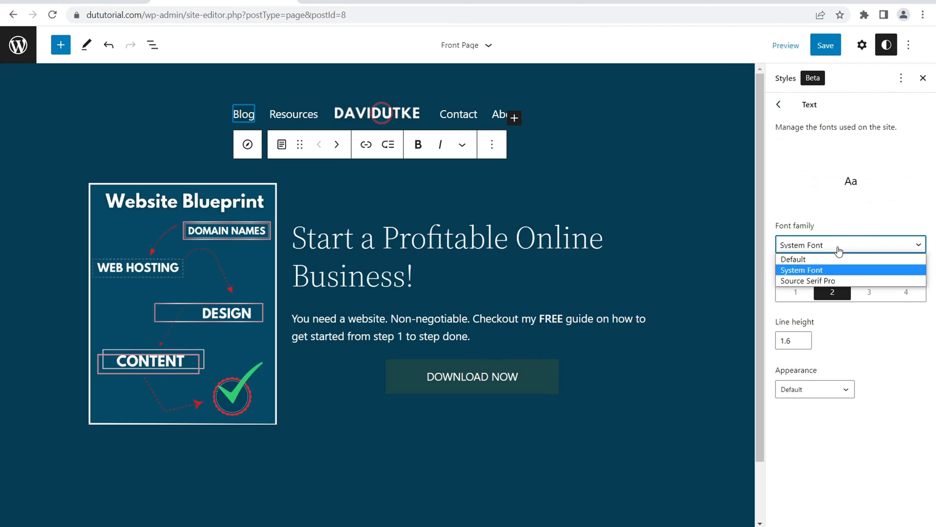
pyautogui.click(839, 282)
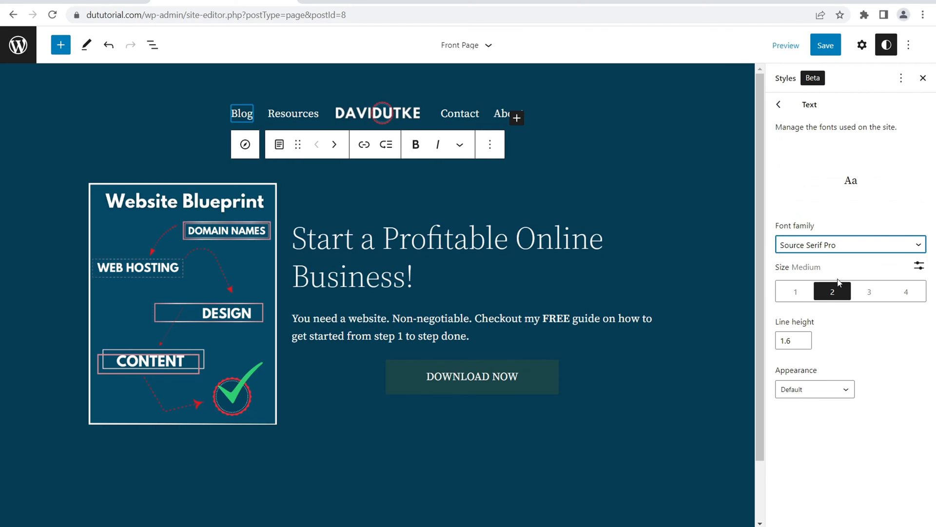
pyautogui.click(833, 248)
pyautogui.click(813, 267)
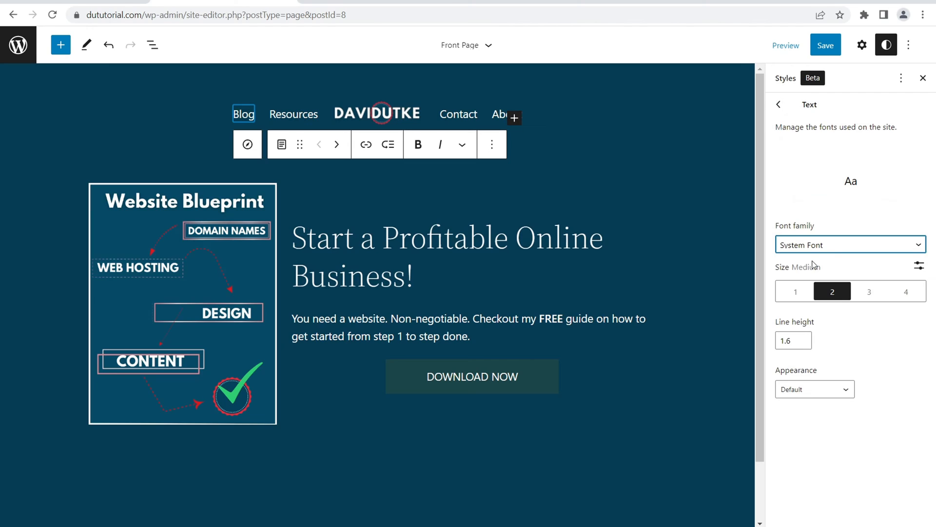
pyautogui.click(866, 295)
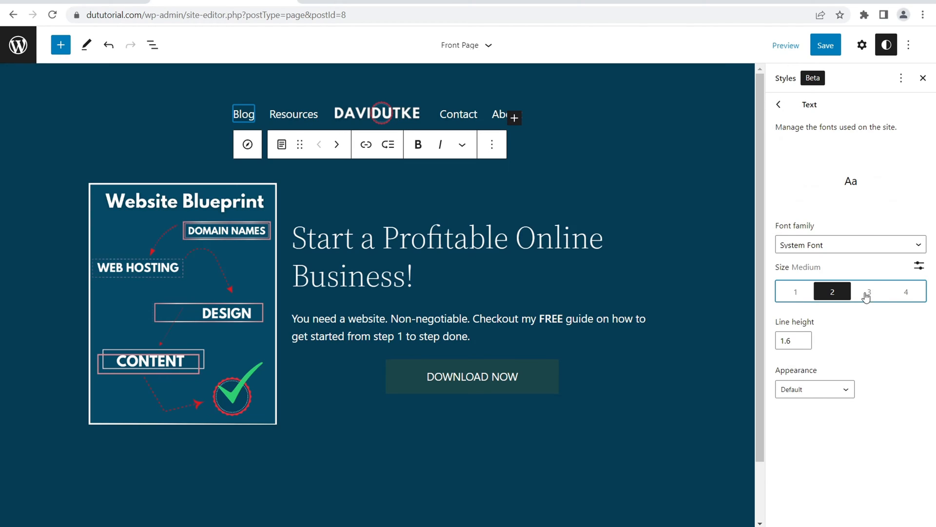
pyautogui.click(834, 294)
# Set the appearance of the site-wide text to Semi Bold
pyautogui.click(807, 390)
pyautogui.moveTo(908, 342); pyautogui.dragTo(888, 379)
pyautogui.click(812, 411)
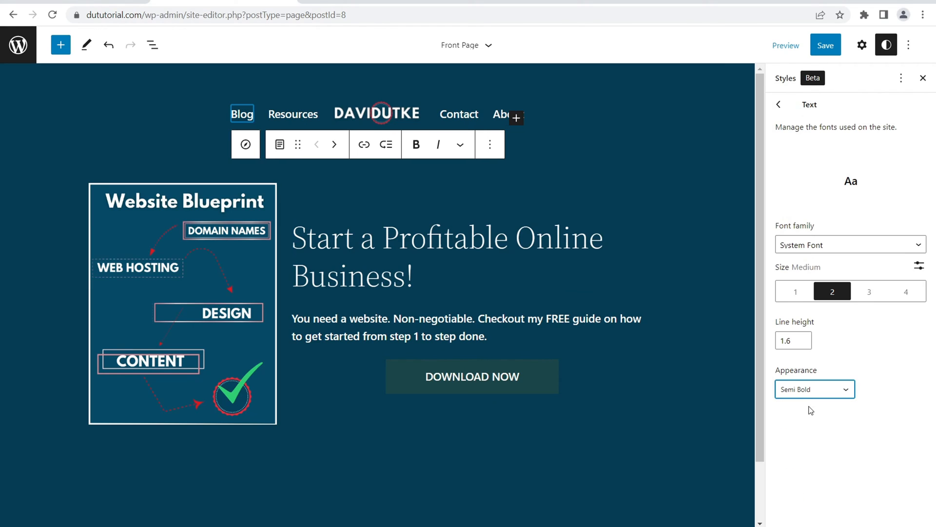
# Try the Extra Bold and Bold appearances for the site-wide text and return to Semi Bold
pyautogui.click(829, 396)
pyautogui.click(796, 462)
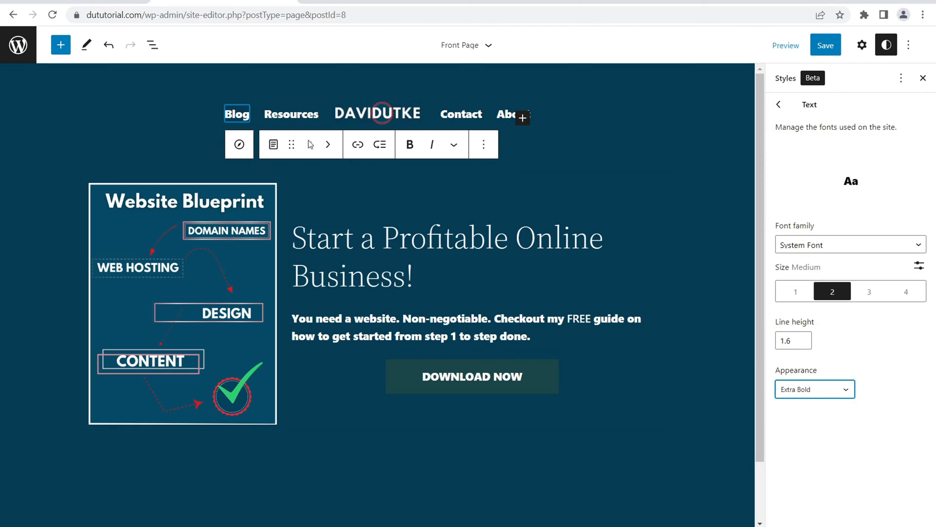
pyautogui.click(821, 389)
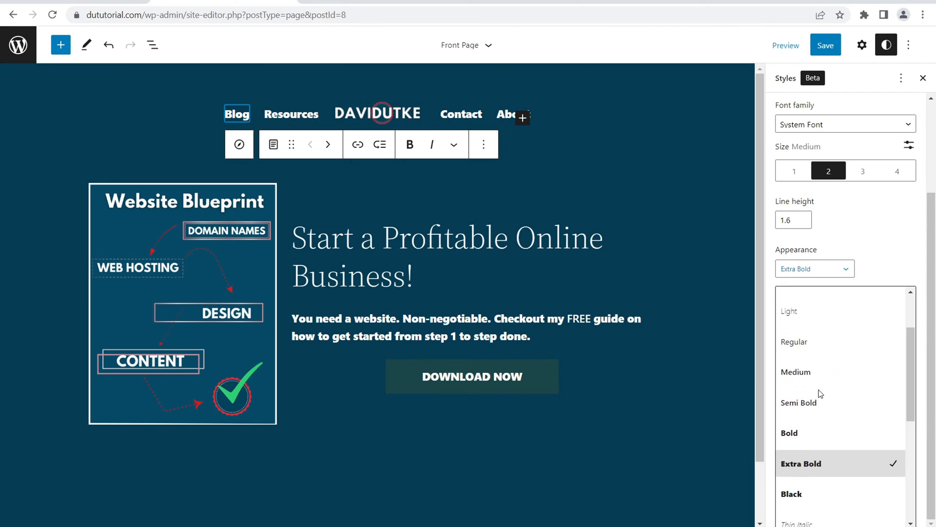
pyautogui.click(805, 433)
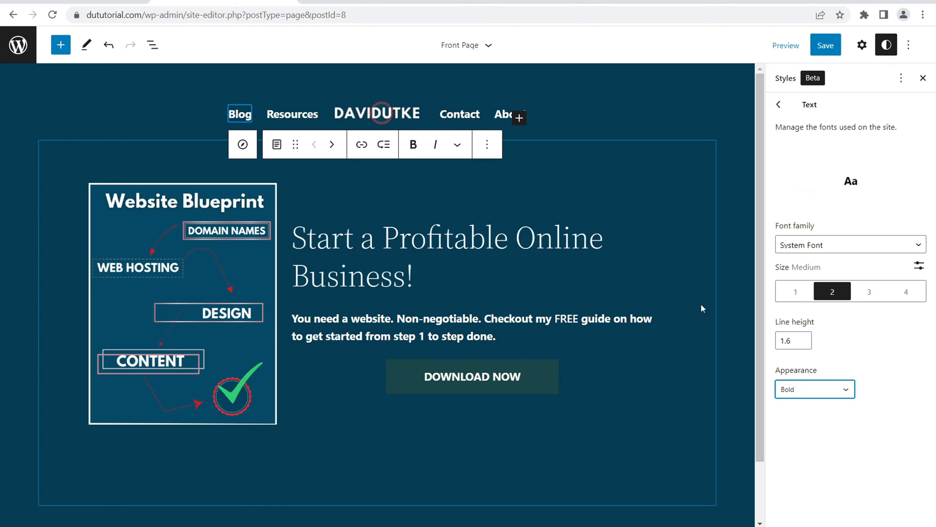
pyautogui.click(833, 390)
pyautogui.click(814, 416)
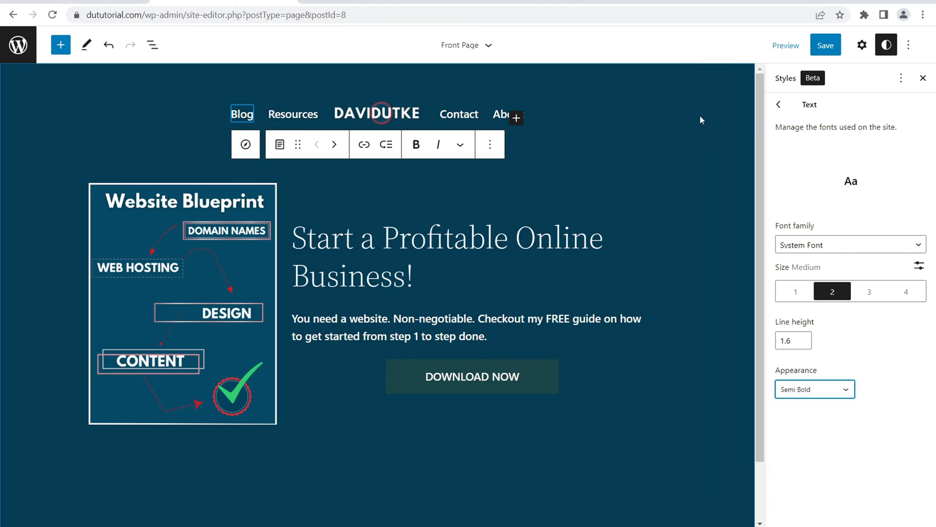
# Open the block settings of the "Start a Profitable Online Business!" heading and try size presets 2, 3 and 4
pyautogui.click(701, 101)
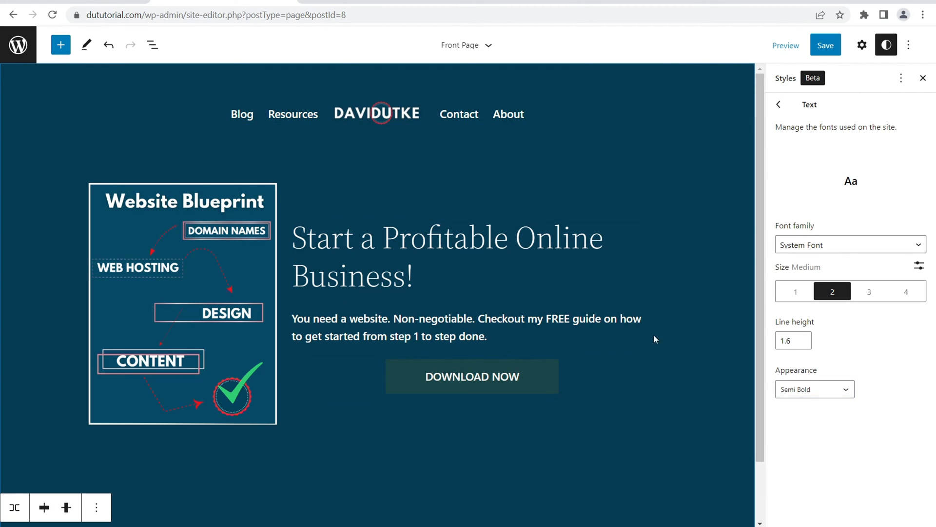
pyautogui.click(437, 268)
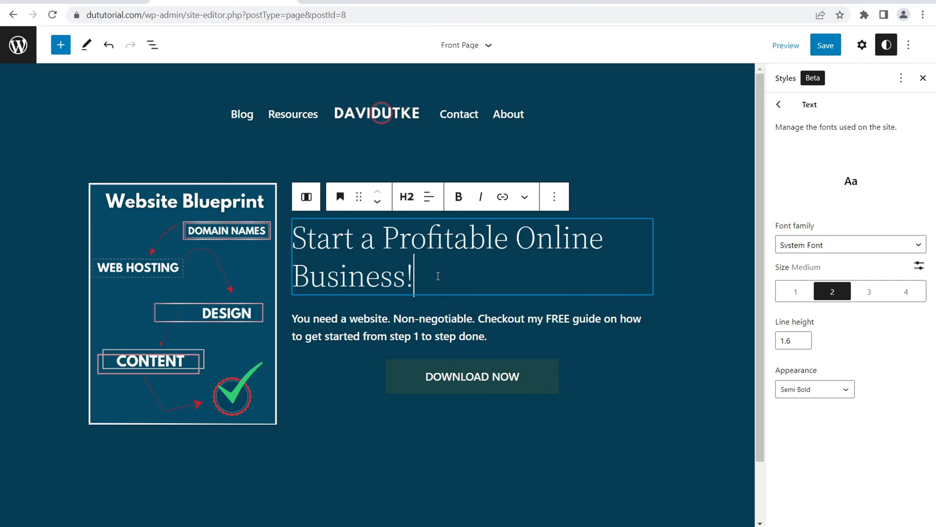
pyautogui.click(862, 44)
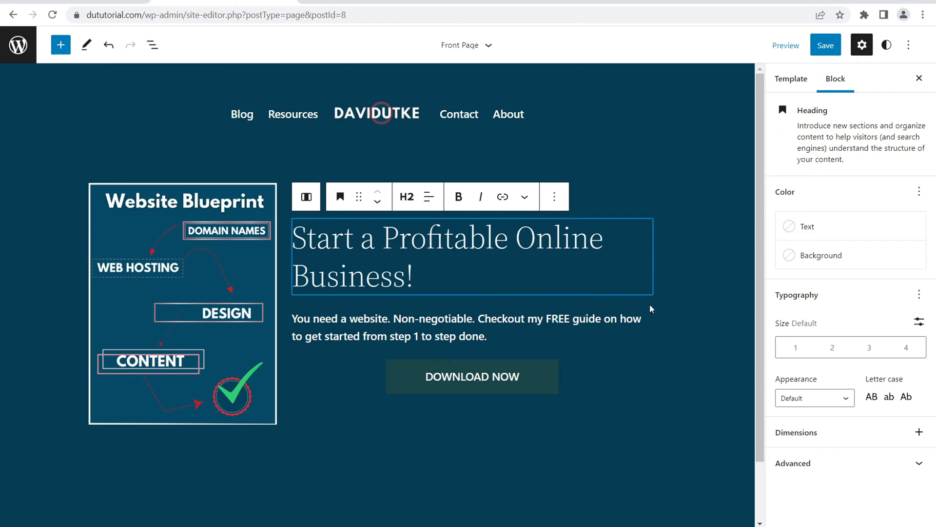
pyautogui.click(831, 348)
pyautogui.click(868, 349)
pyautogui.click(906, 348)
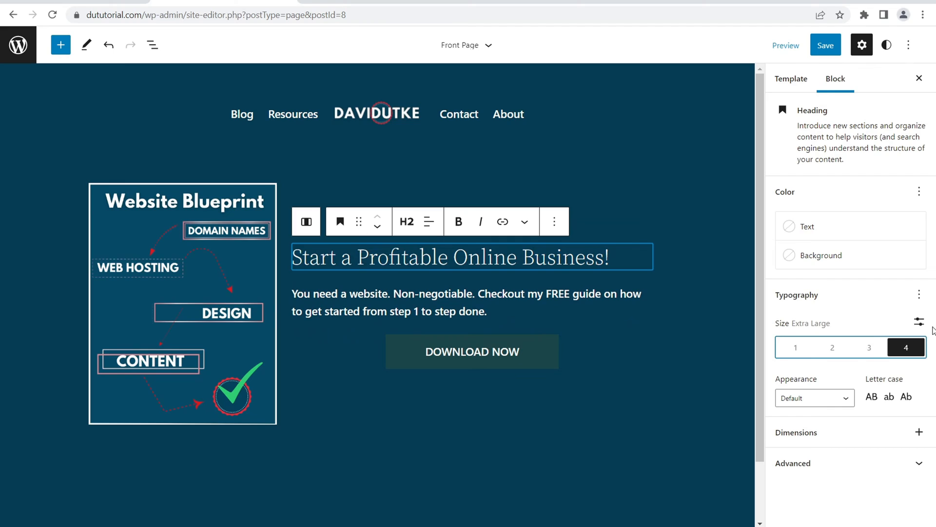
# Try custom sizes of 200 and 40 px for the hero heading and settle on 50 px
pyautogui.click(919, 322)
pyautogui.click(818, 347)
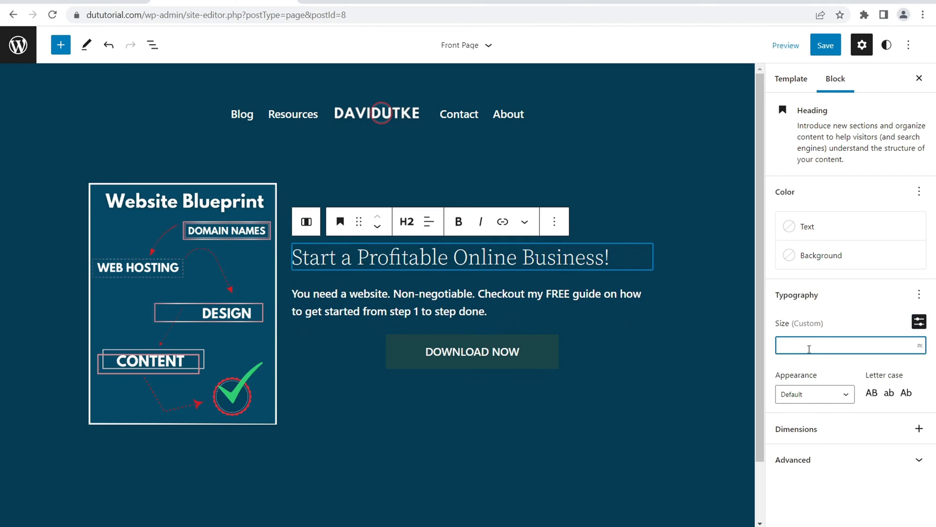
pyautogui.write('2')
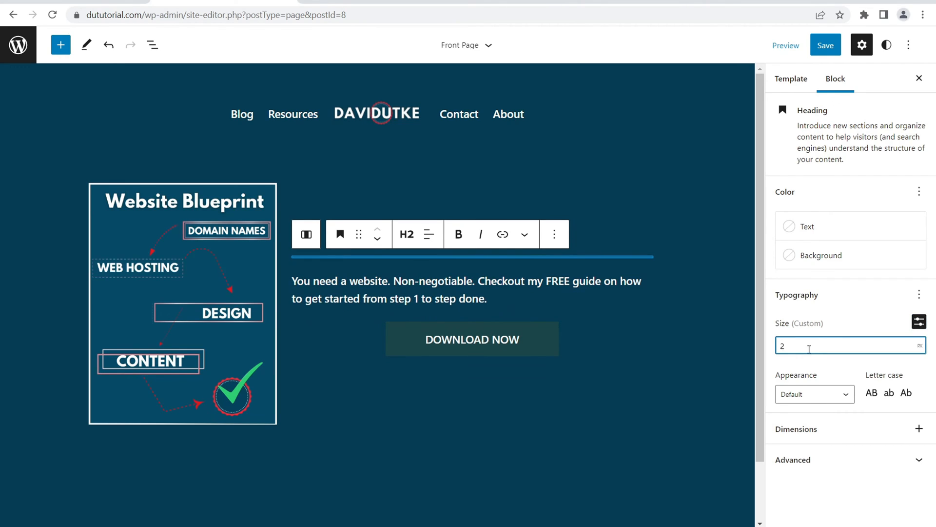
pyautogui.write('00')
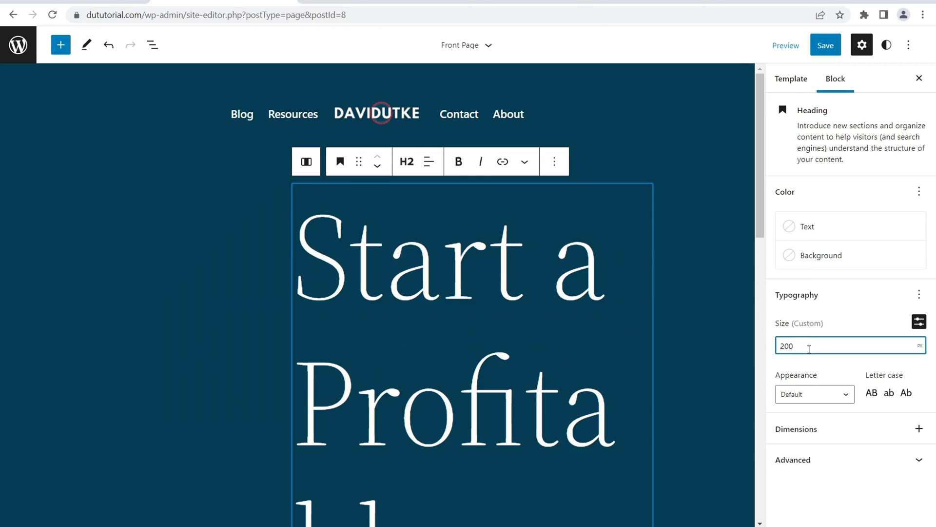
pyautogui.press('BackSpace')
pyautogui.press('BackSpace')
pyautogui.press('BackSpace')
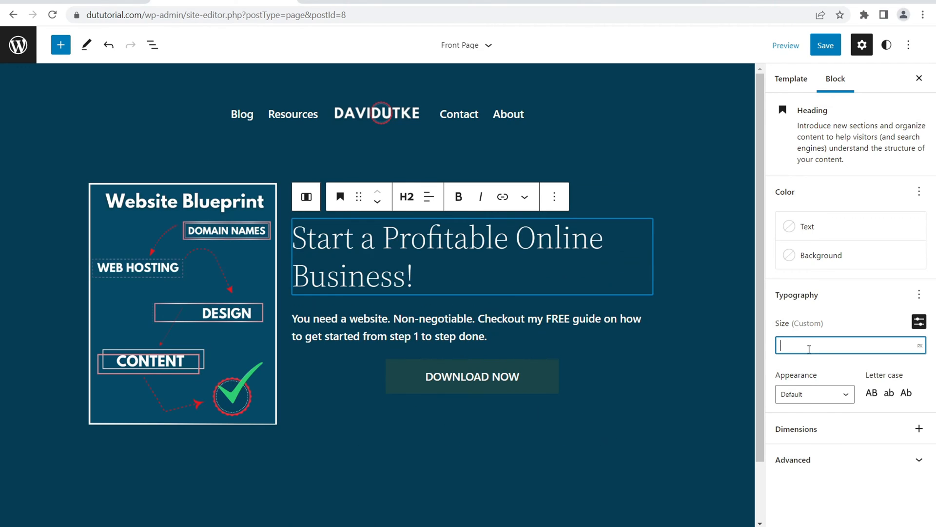
pyautogui.write('40')
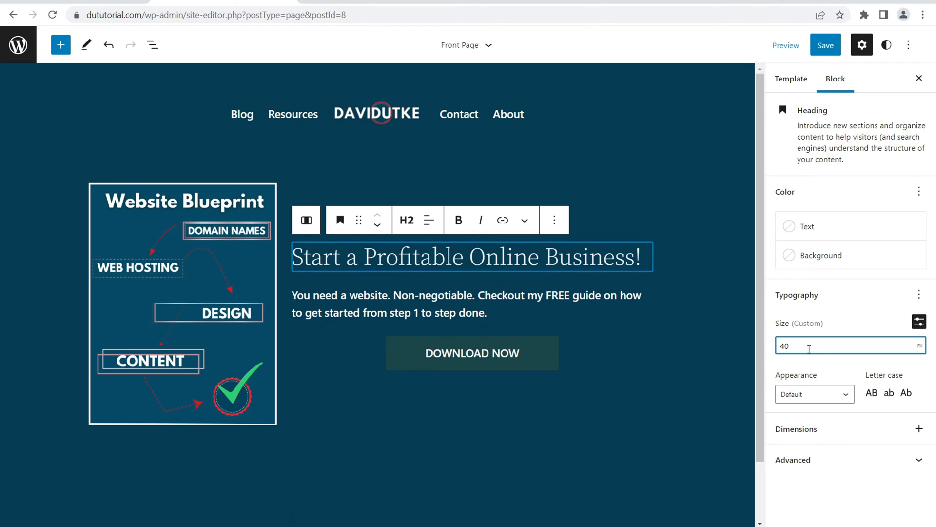
pyautogui.press('BackSpace')
pyautogui.press('BackSpace')
pyautogui.write('50')
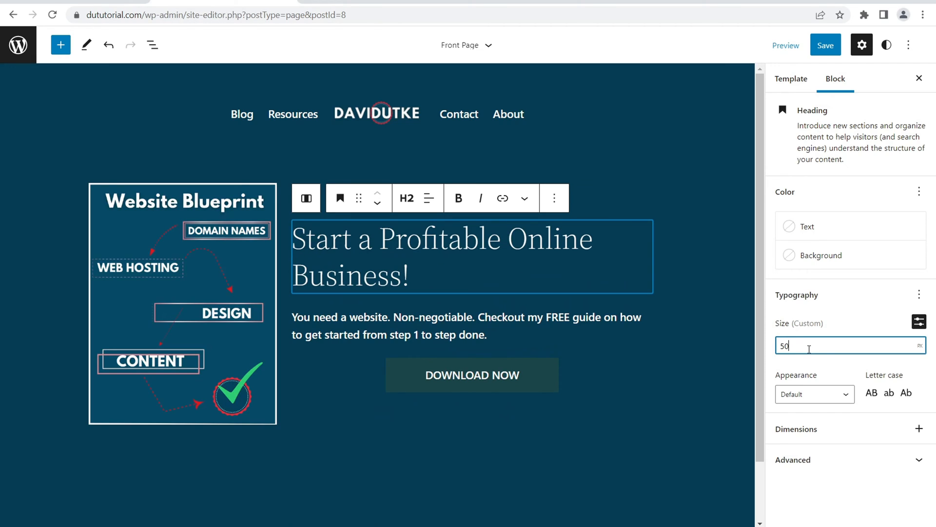
# Set the appearance of the hero heading to Semi Bold
pyautogui.click(827, 394)
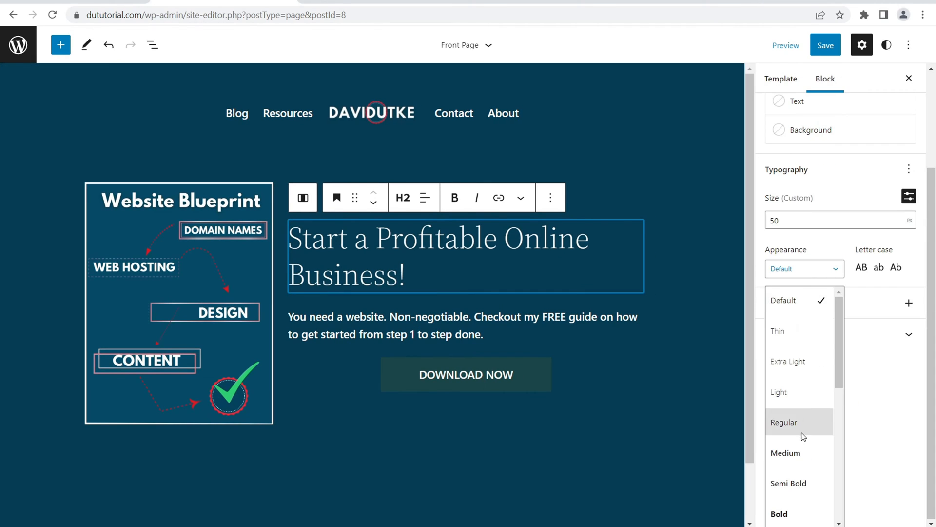
pyautogui.click(797, 485)
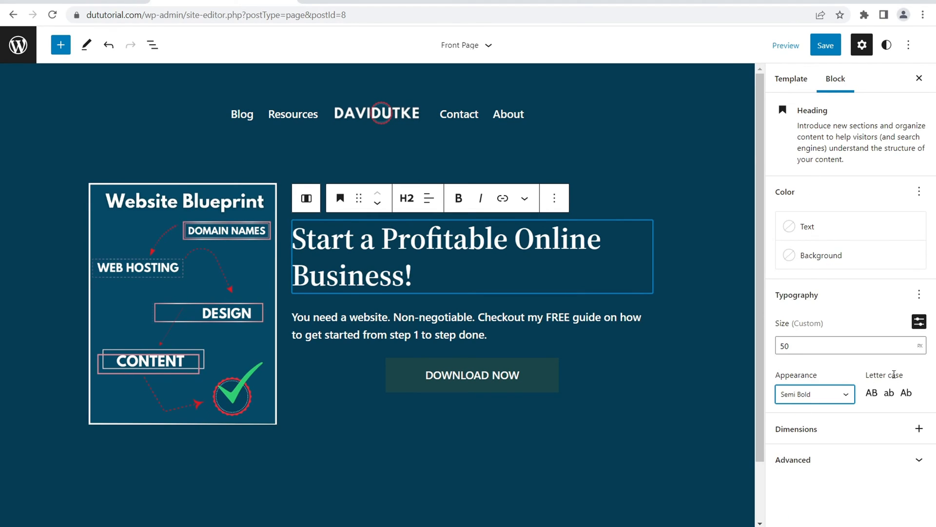
pyautogui.click(919, 322)
pyautogui.click(918, 322)
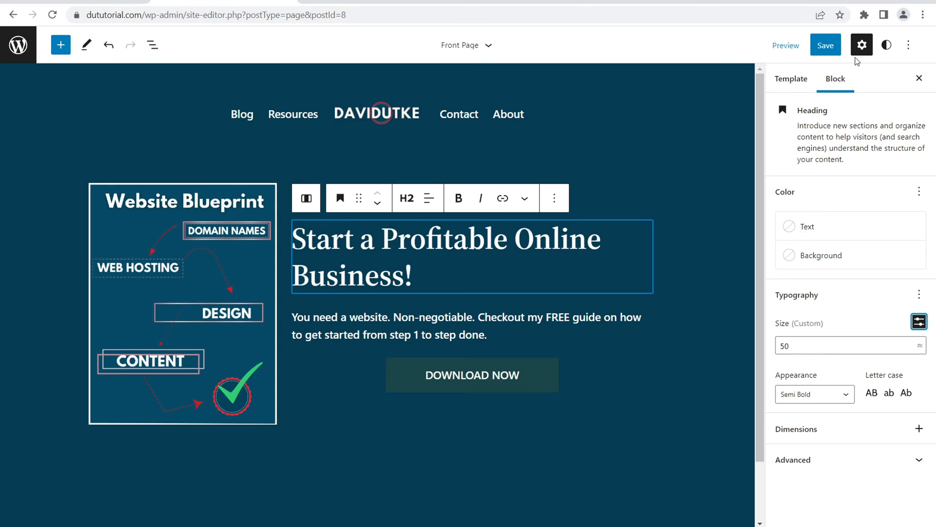
# Return to the site-wide Text typography in the global styles and set the size to preset 1
pyautogui.click(887, 45)
pyautogui.click(831, 263)
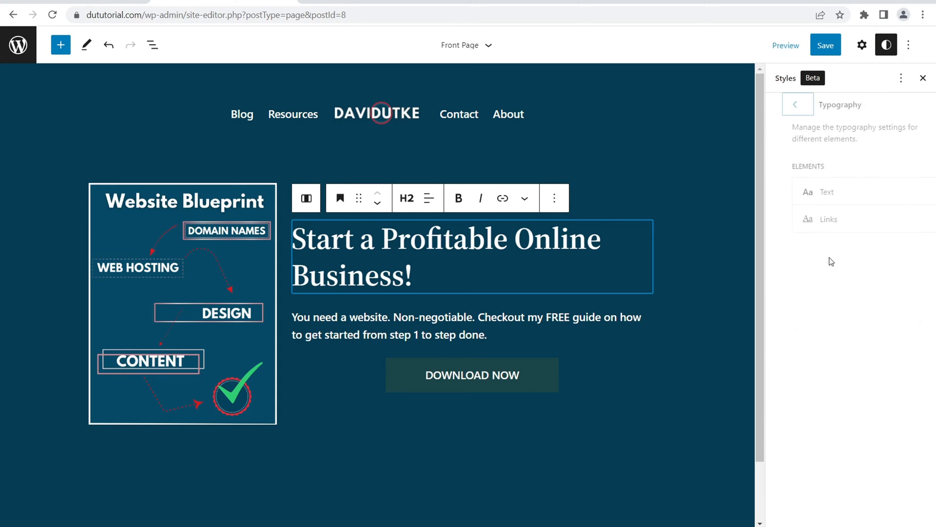
pyautogui.click(830, 206)
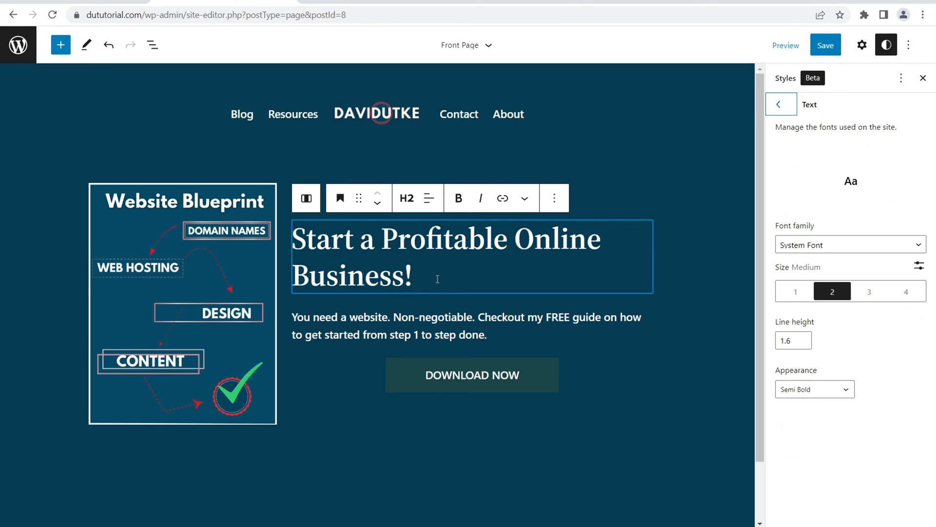
pyautogui.click(497, 316)
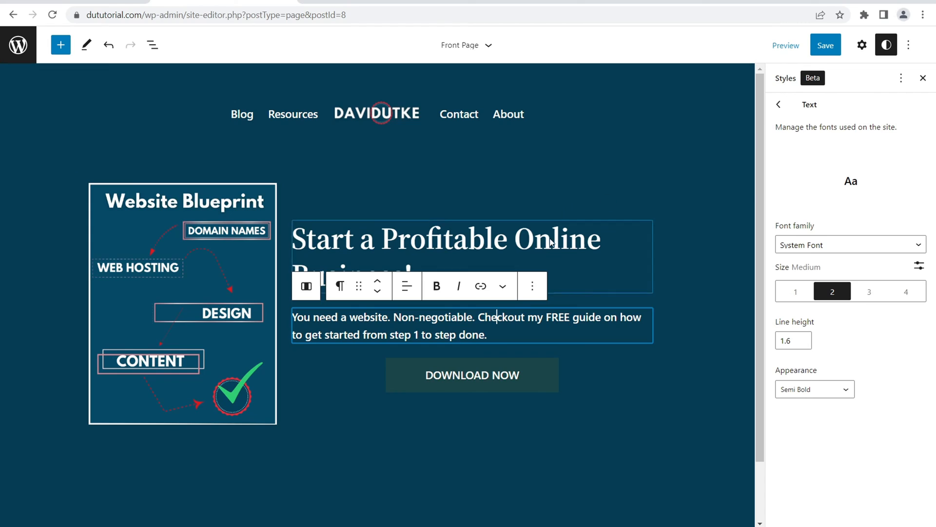
pyautogui.click(512, 243)
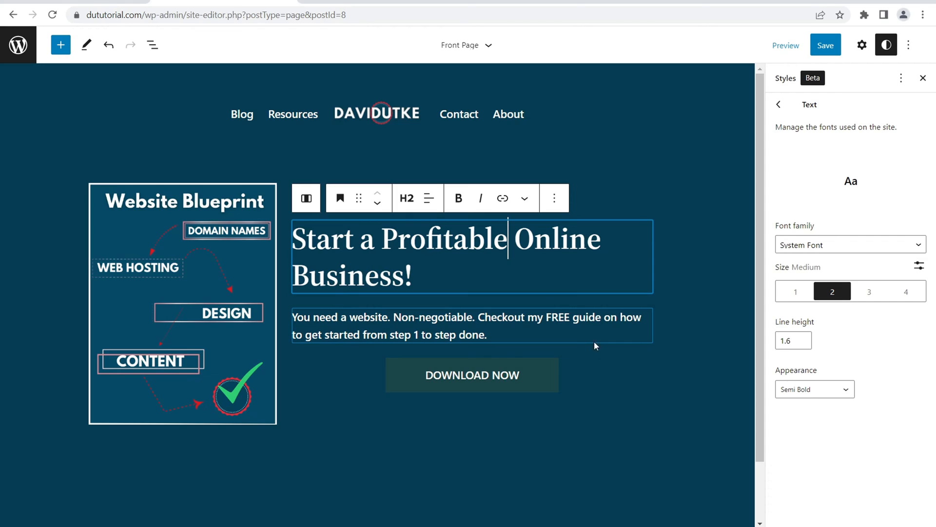
pyautogui.moveTo(489, 333); pyautogui.dragTo(299, 303)
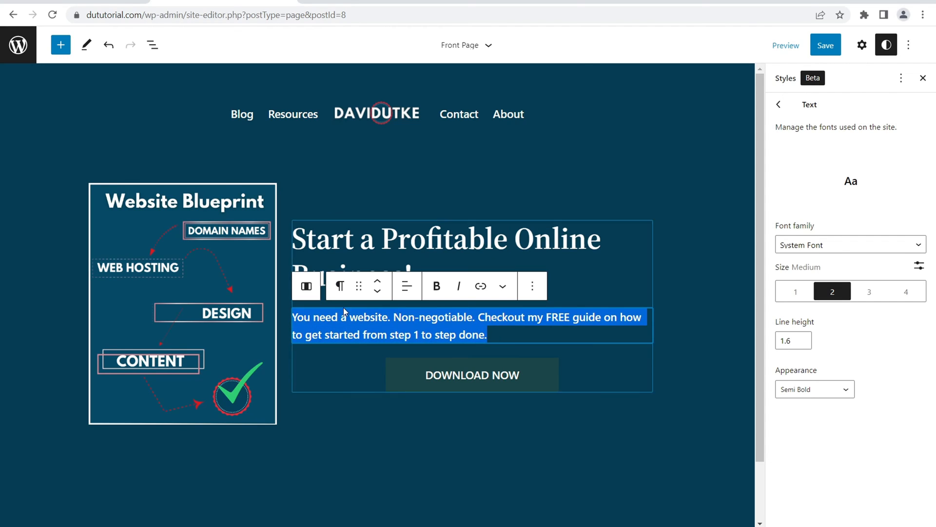
pyautogui.click(797, 294)
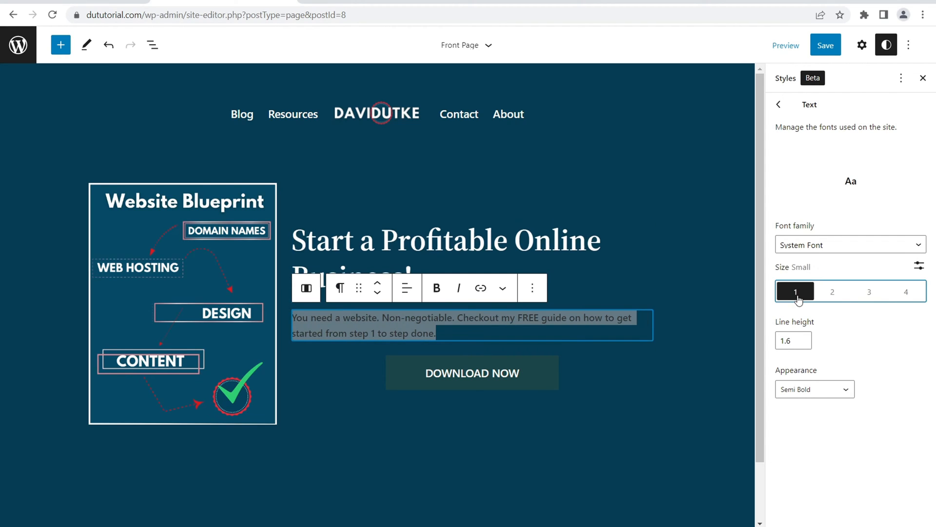
pyautogui.click(631, 287)
pyautogui.click(598, 318)
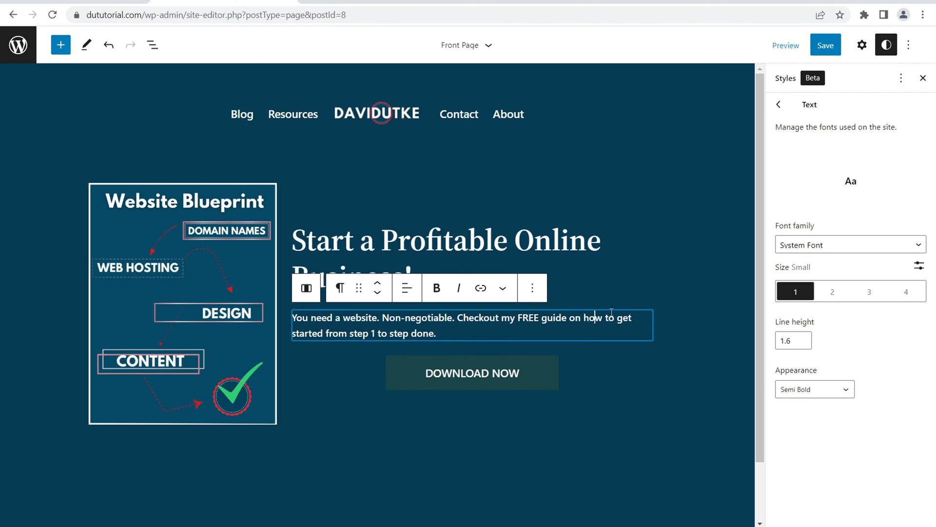
# Set the appearance of the site-wide text to Default
pyautogui.click(803, 390)
pyautogui.click(805, 300)
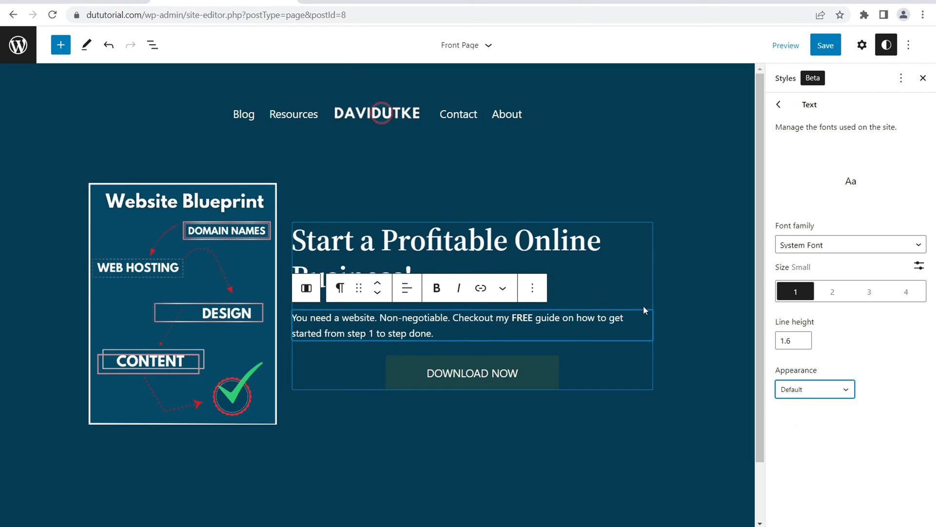
pyautogui.click(633, 272)
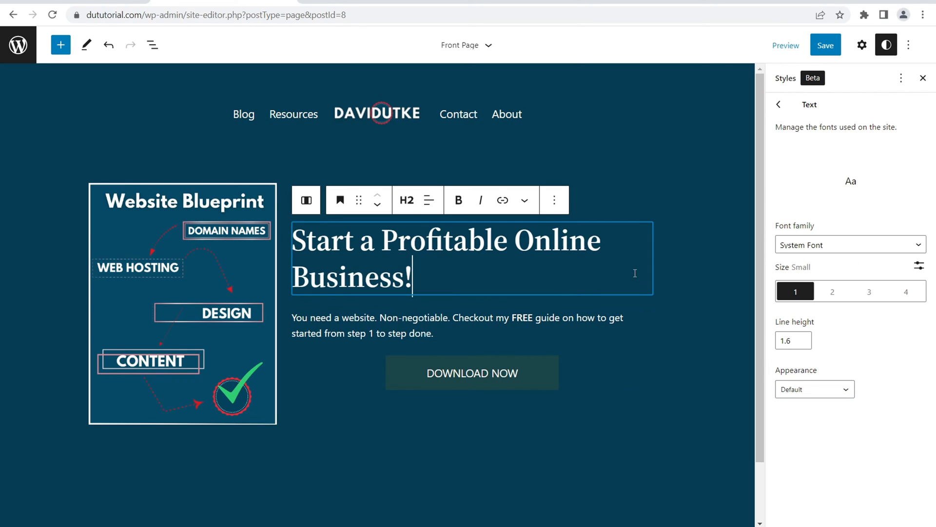
# Make the Blog and Resources links in the header navigation bold
pyautogui.click(253, 114)
pyautogui.moveTo(255, 114); pyautogui.dragTo(232, 114)
pyautogui.click(416, 147)
pyautogui.click(315, 116)
pyautogui.moveTo(315, 115); pyautogui.dragTo(293, 115)
pyautogui.click(293, 115)
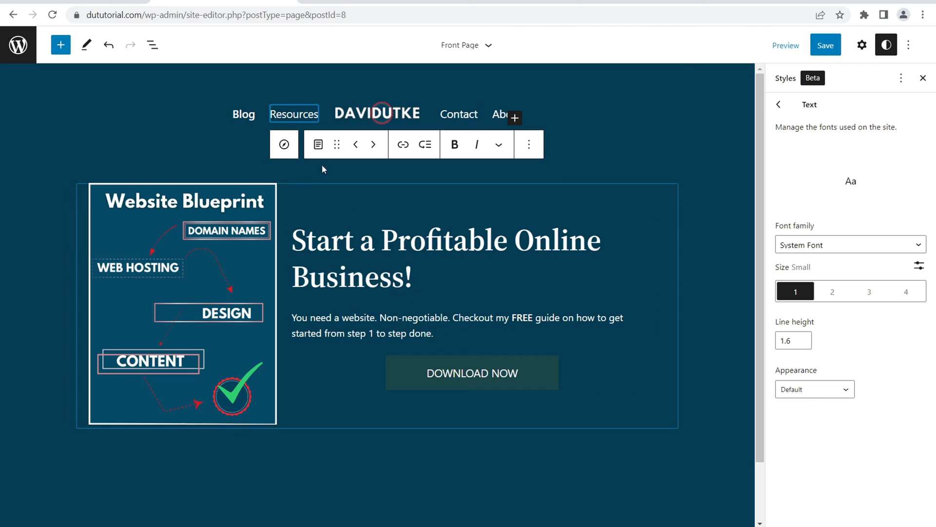
pyautogui.moveTo(315, 115); pyautogui.dragTo(270, 114)
pyautogui.click(308, 115)
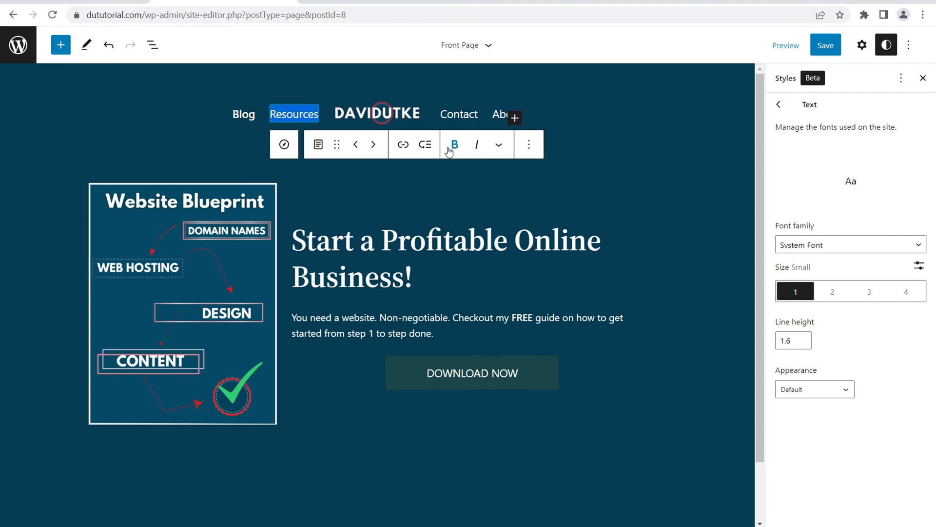
pyautogui.click(449, 145)
# Make the Contact and About links in the header navigation bold
pyautogui.click(464, 114)
pyautogui.moveTo(479, 114); pyautogui.dragTo(441, 115)
pyautogui.click(626, 149)
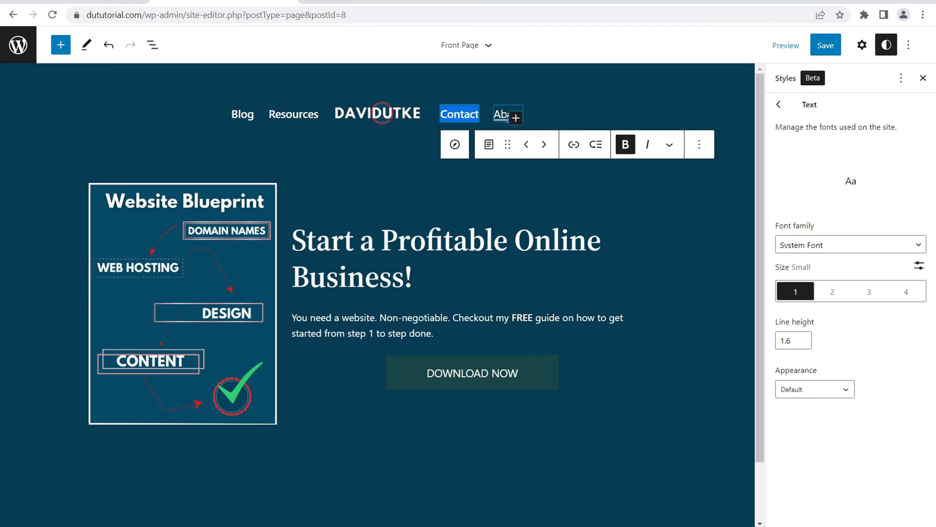
pyautogui.moveTo(493, 115); pyautogui.dragTo(525, 116)
pyautogui.click(686, 148)
pyautogui.click(510, 251)
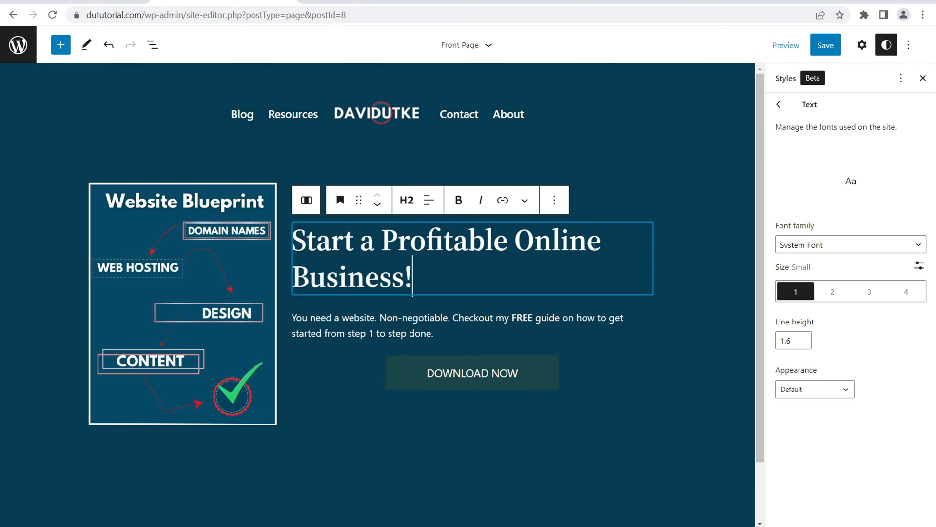
# Try Source Serif Pro as the site-wide text font and return to System Font
pyautogui.click(898, 242)
pyautogui.click(820, 278)
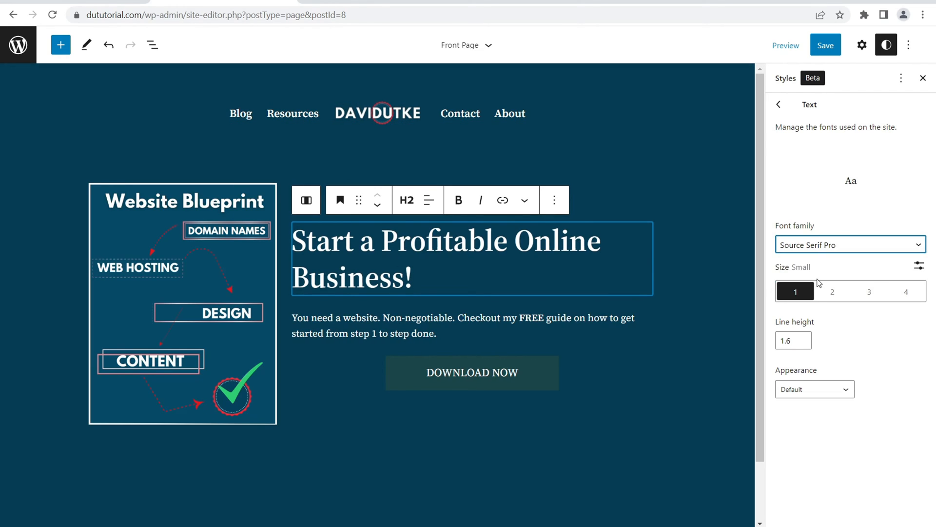
pyautogui.click(828, 247)
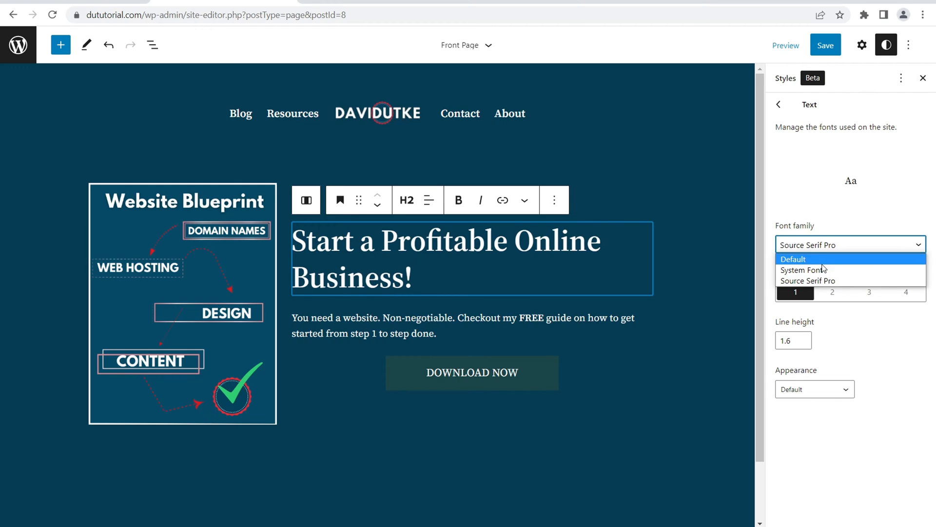
pyautogui.click(822, 271)
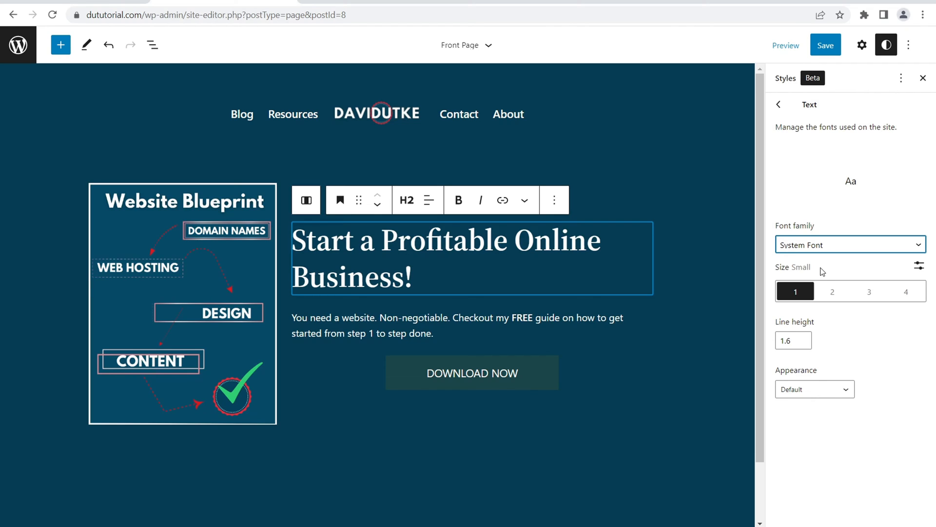
# Close the global styles and give the DOWNLOAD NOW button a custom red background, CE0808, starting from Vivid red
pyautogui.click(923, 78)
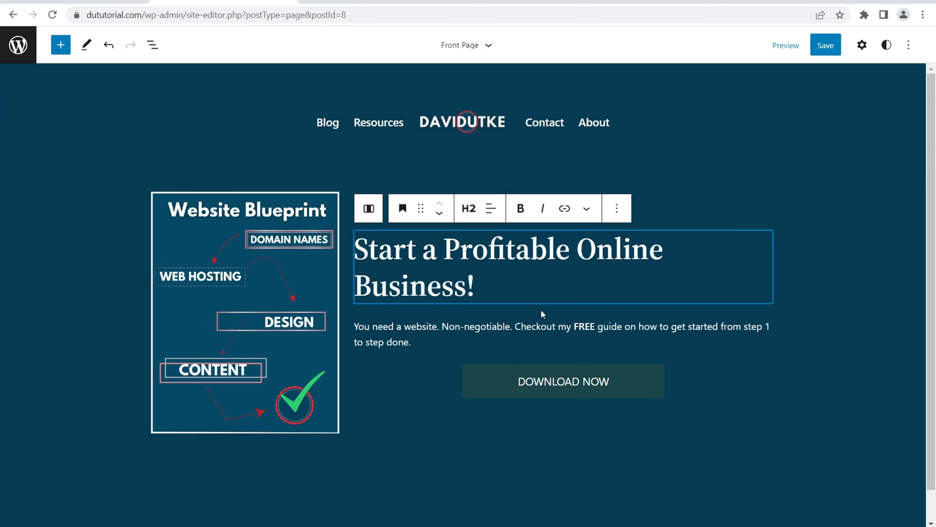
pyautogui.click(500, 385)
pyautogui.click(862, 45)
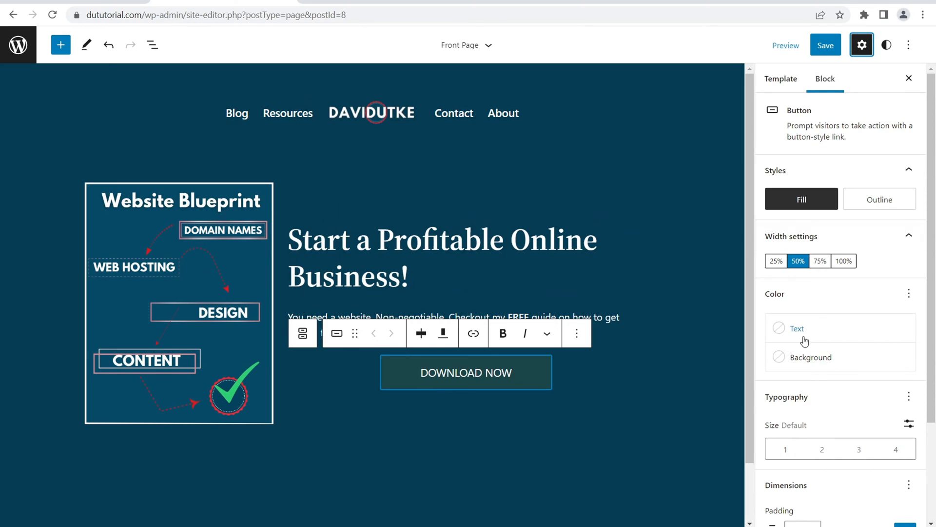
pyautogui.click(825, 359)
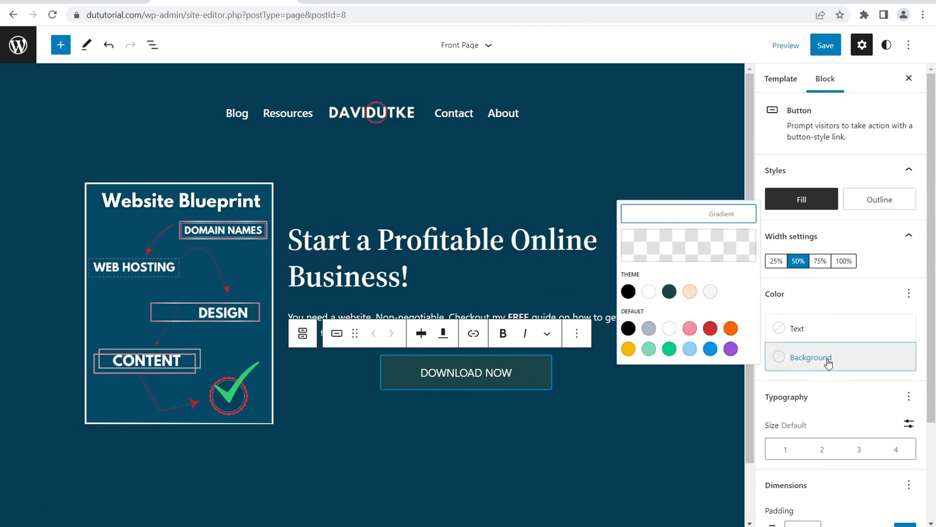
pyautogui.click(686, 328)
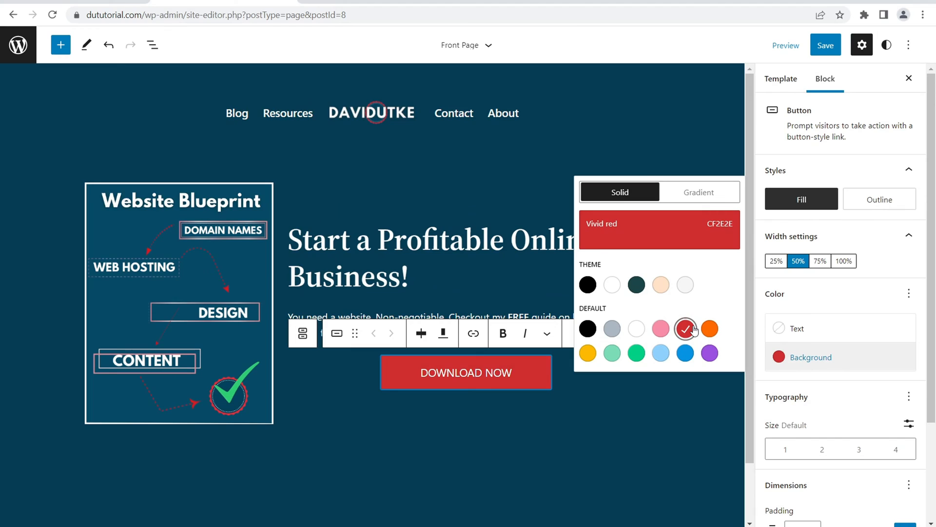
pyautogui.click(682, 239)
pyautogui.moveTo(538, 243); pyautogui.dragTo(558, 246)
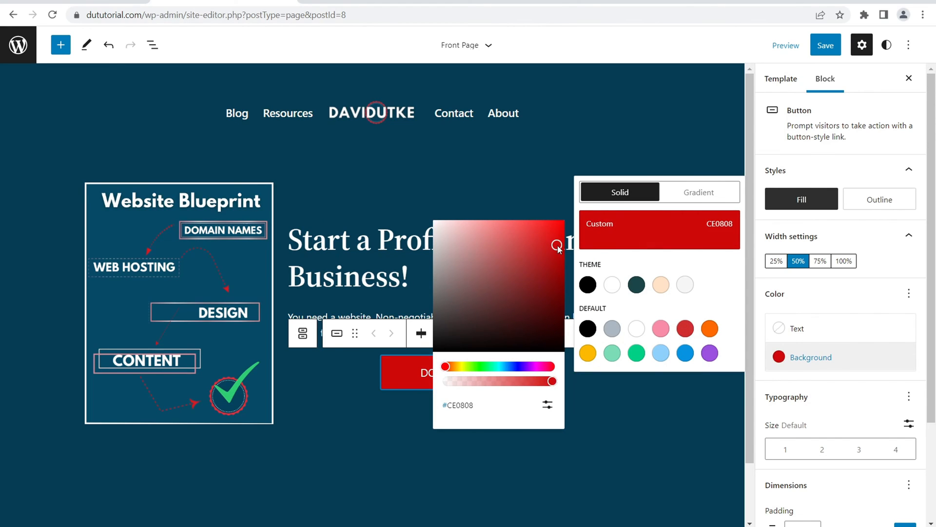
pyautogui.click(375, 270)
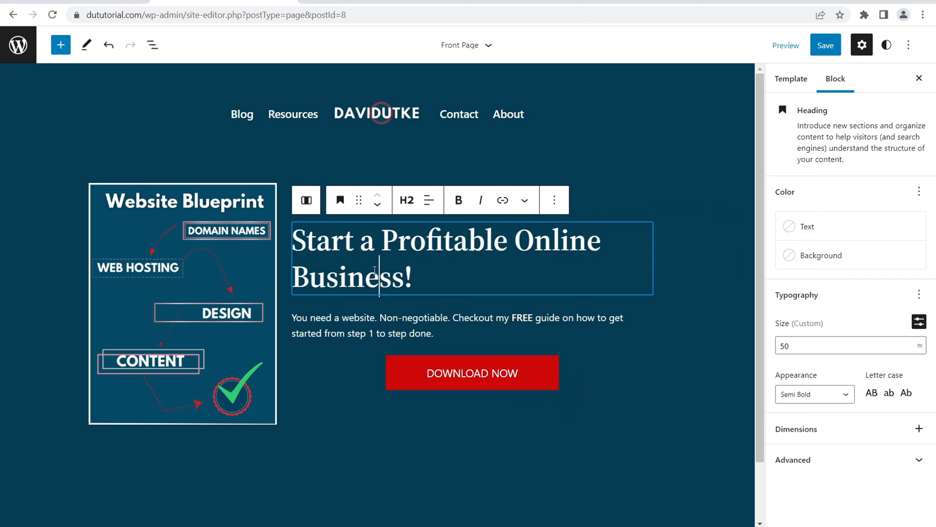
# Make the DOWNLOAD NOW button's text bold
pyautogui.click(486, 373)
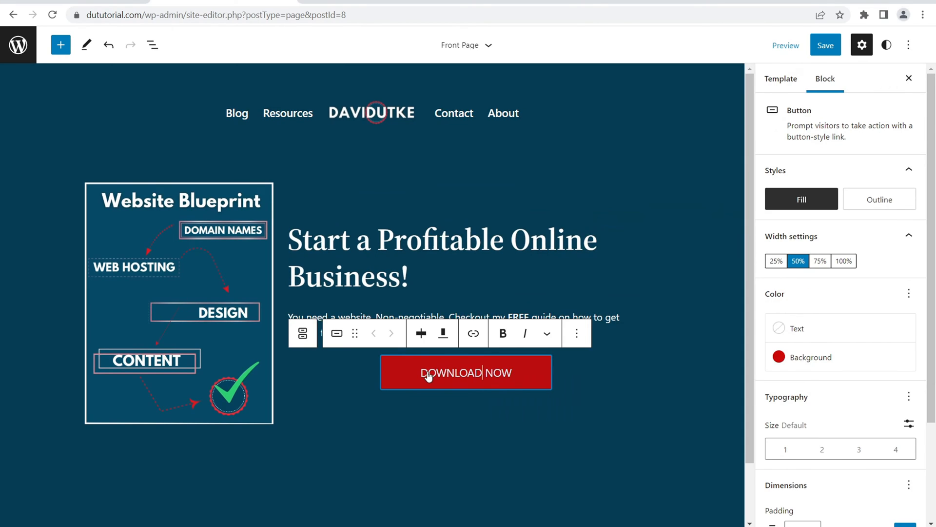
pyautogui.moveTo(420, 376); pyautogui.dragTo(510, 379)
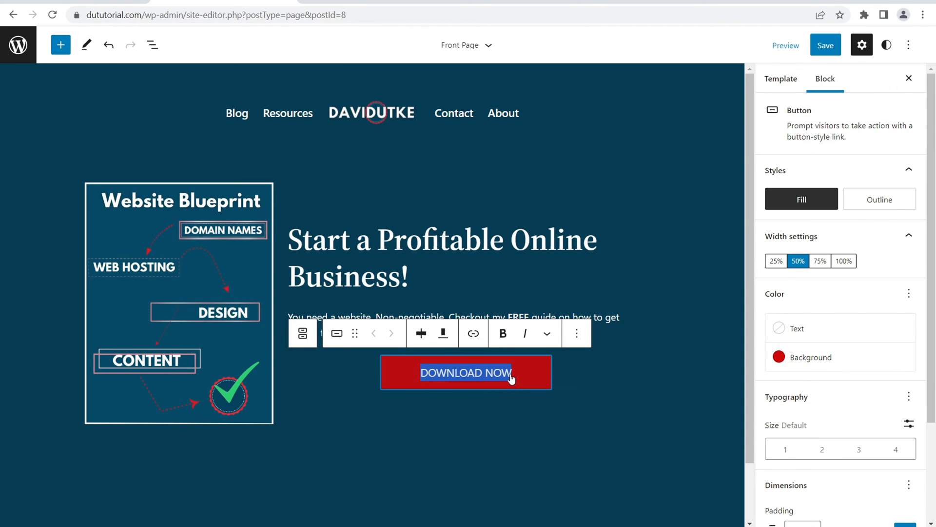
pyautogui.click(504, 342)
pyautogui.click(410, 234)
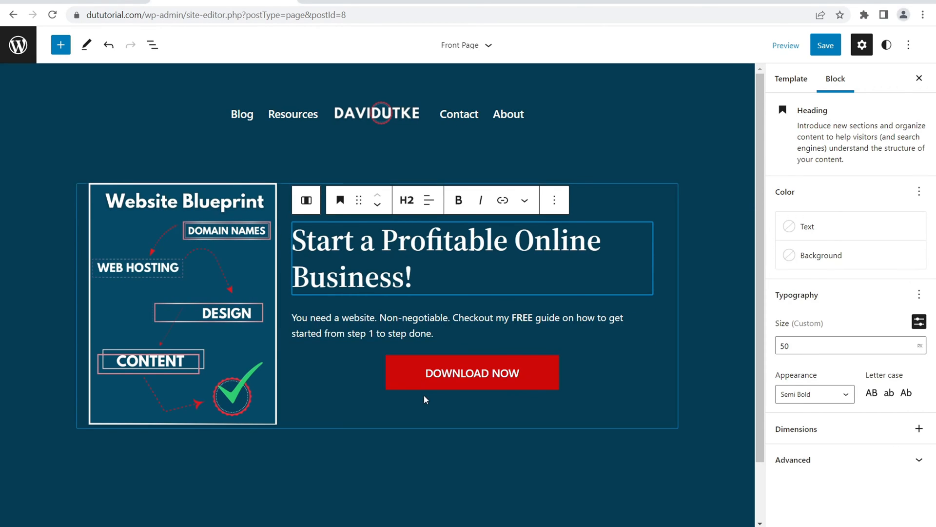
pyautogui.click(416, 376)
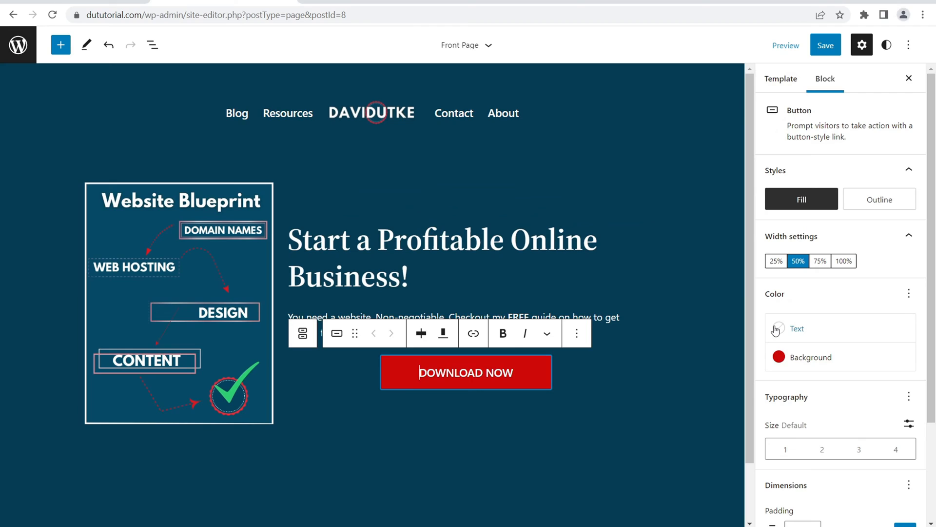
pyautogui.tripleClick(420, 383)
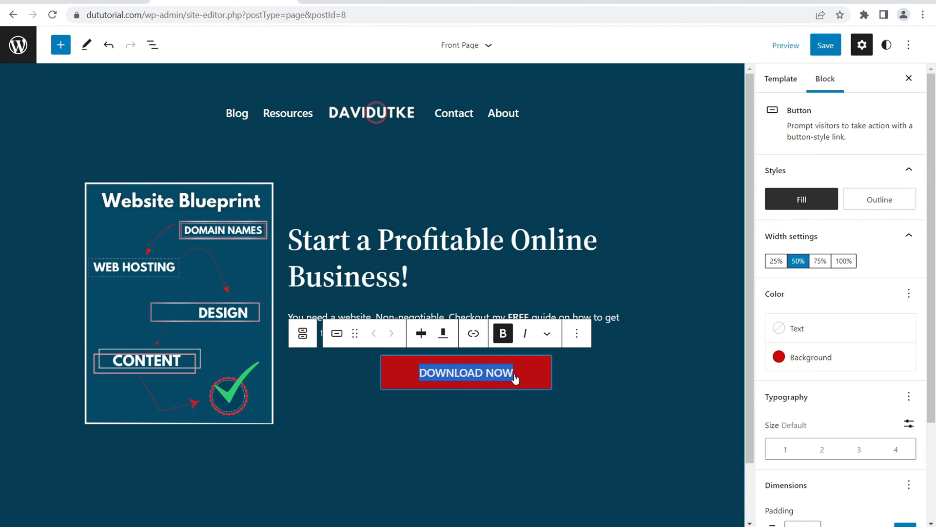
pyautogui.click(473, 334)
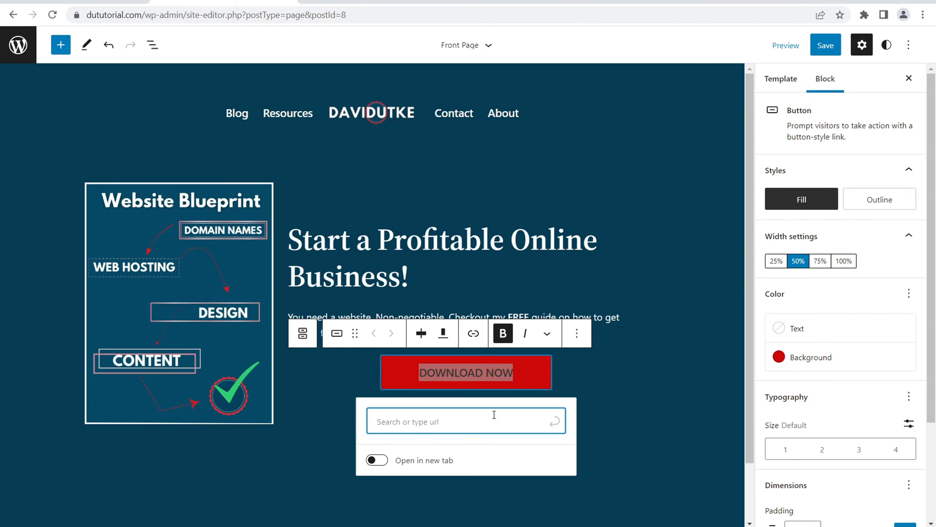
pyautogui.click(393, 247)
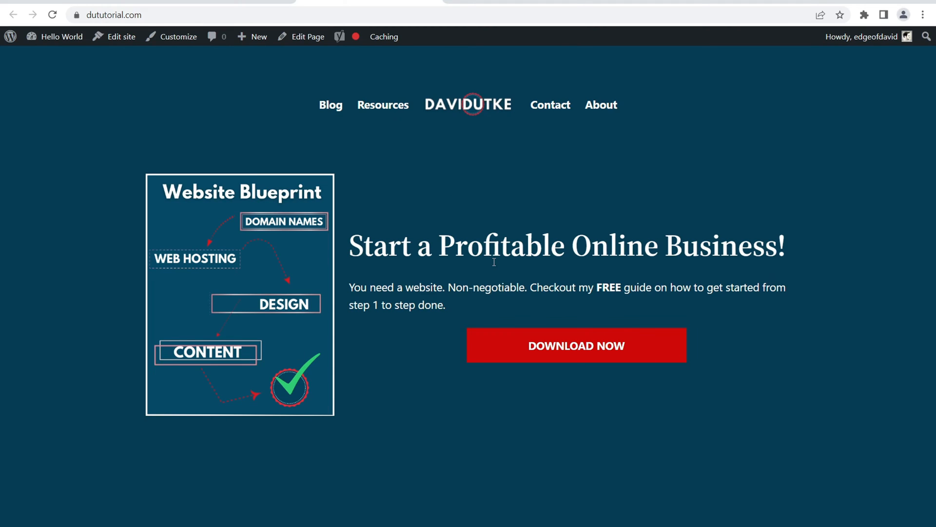
# Examine the Business Software and Blog post sections on the reference website's homepage
pyautogui.click(511, 2)
pyautogui.moveTo(932, 96); pyautogui.dragTo(935, 181)
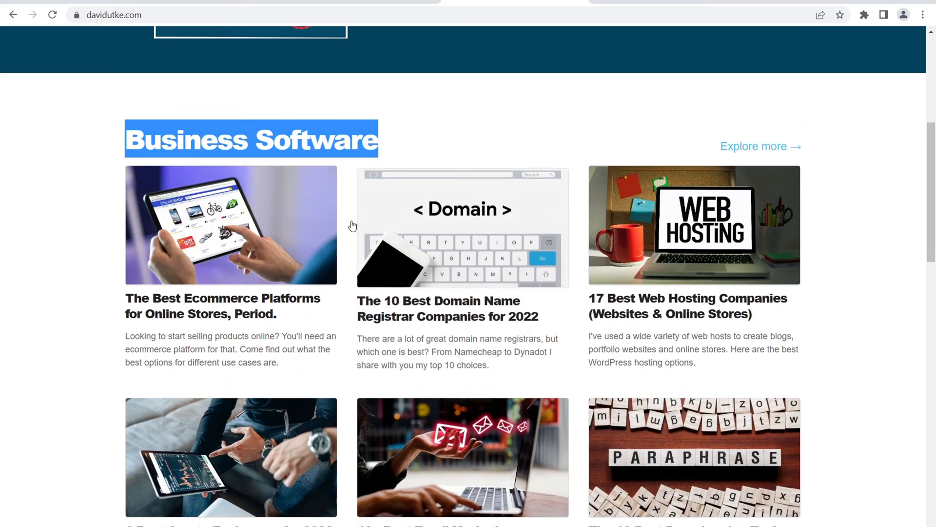
pyautogui.click(255, 130)
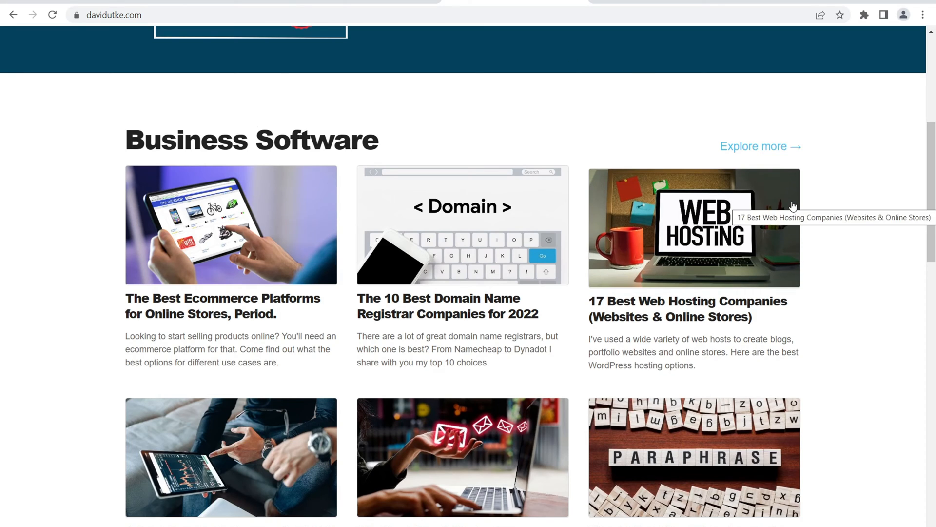
pyautogui.moveTo(930, 140); pyautogui.dragTo(931, 352)
pyautogui.doubleClick(162, 149)
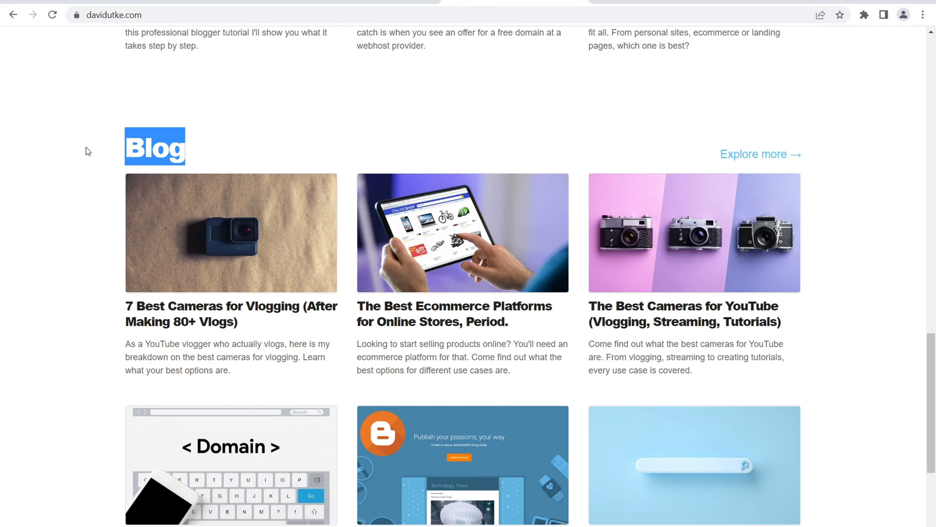
# Return to the WordPress dashboard's Add Plugins page and search for the plugin "stackable"
pyautogui.click(361, 2)
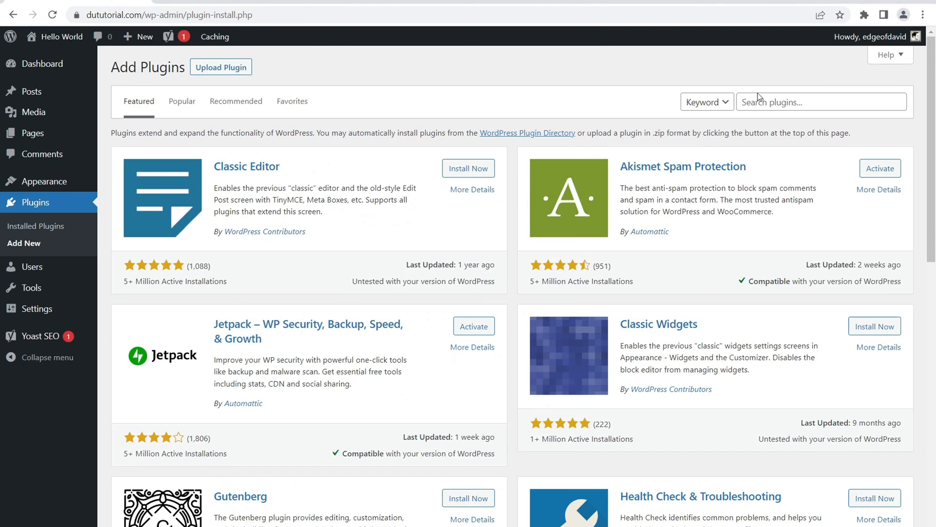
pyautogui.click(760, 95)
pyautogui.write('stackat')
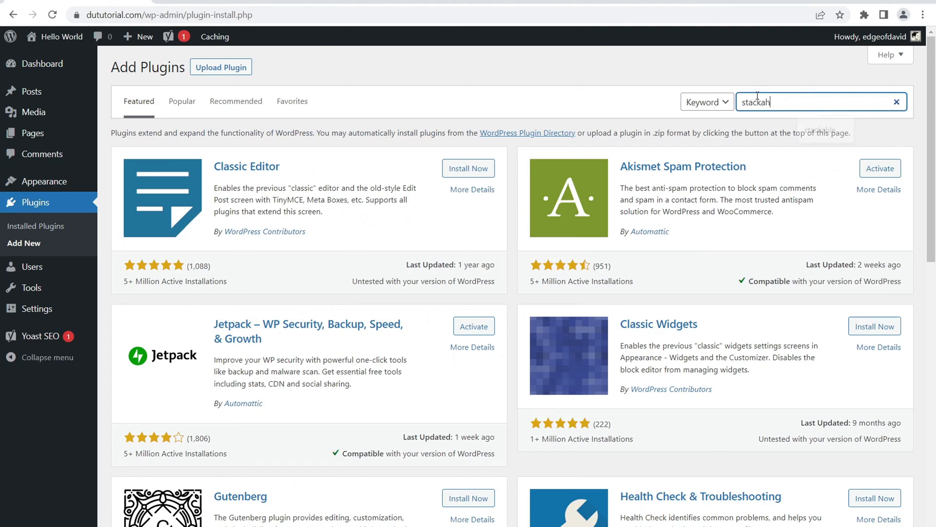
pyautogui.press('BackSpace')
pyautogui.write('ble')
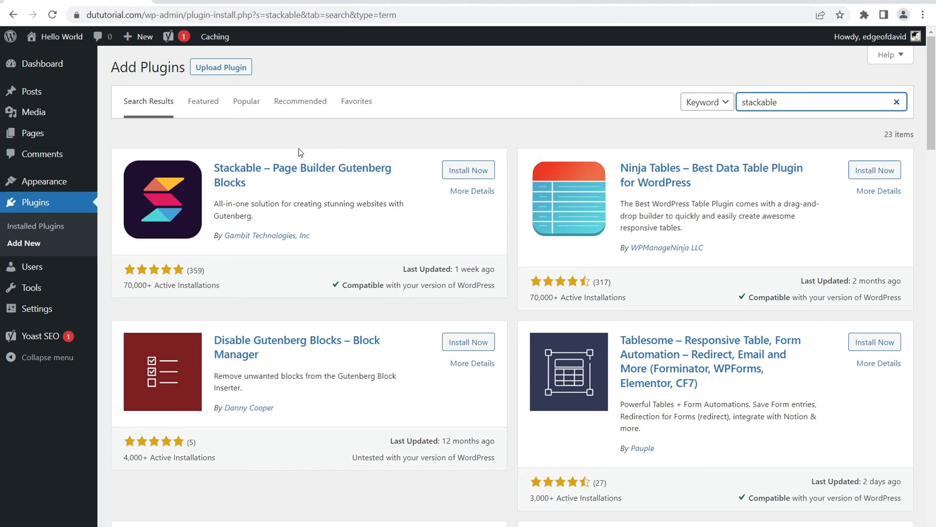
# Install and activate the Stackable – Page Builder Gutenberg Blocks plugin and skip its update and diagnostic tracking opt-in
pyautogui.click(471, 171)
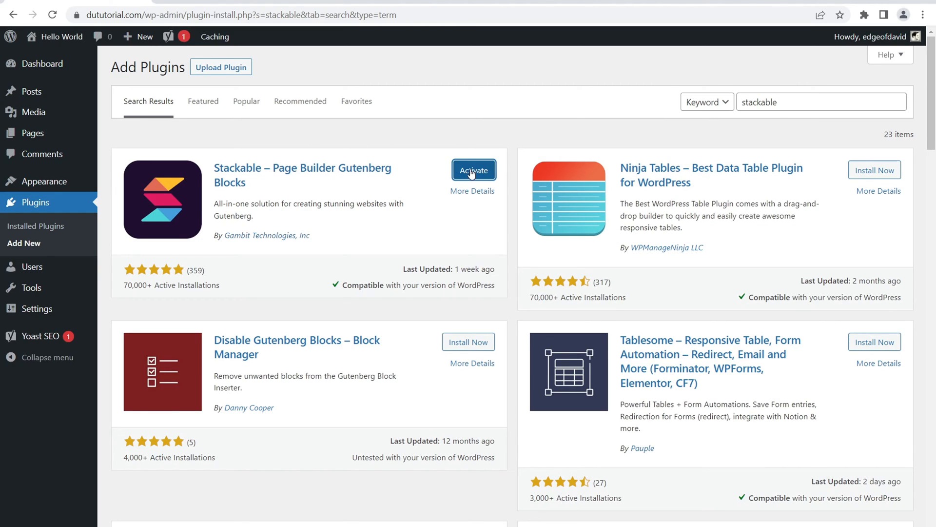
pyautogui.click(472, 173)
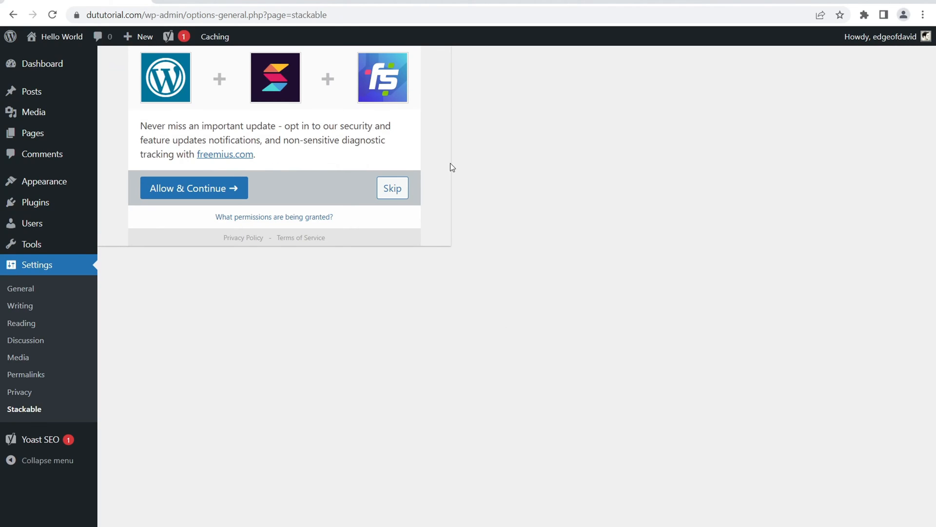
pyautogui.click(389, 186)
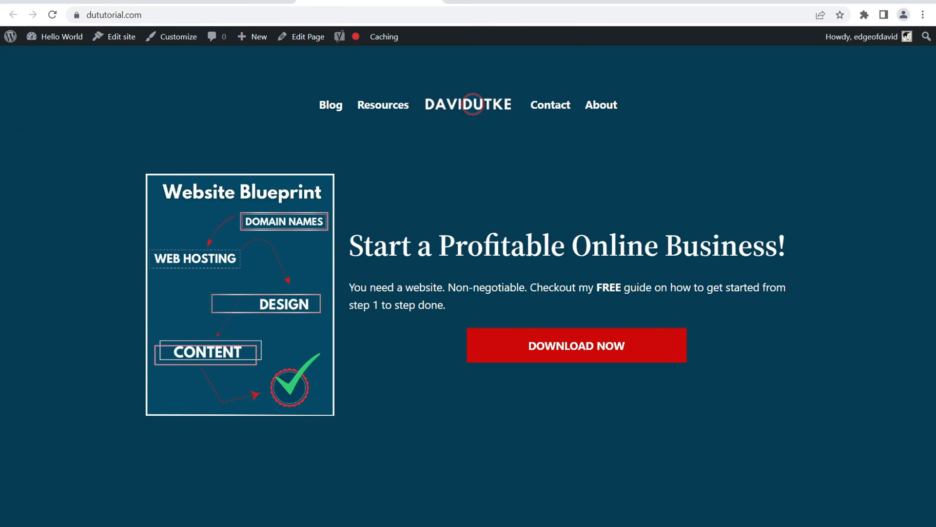
# Open the front page in the site editor and check the Business Software section heading on the reference website
pyautogui.click(122, 40)
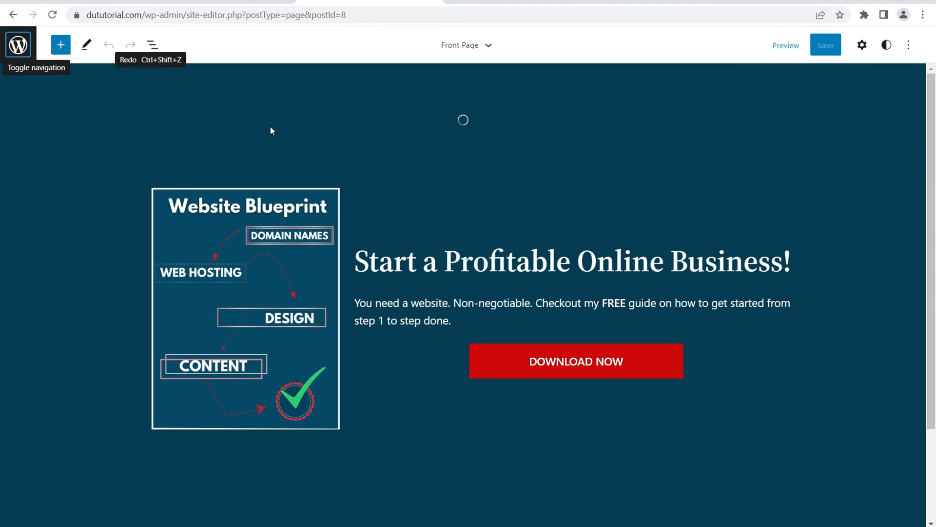
pyautogui.moveTo(930, 92); pyautogui.dragTo(935, 236)
pyautogui.click(512, 2)
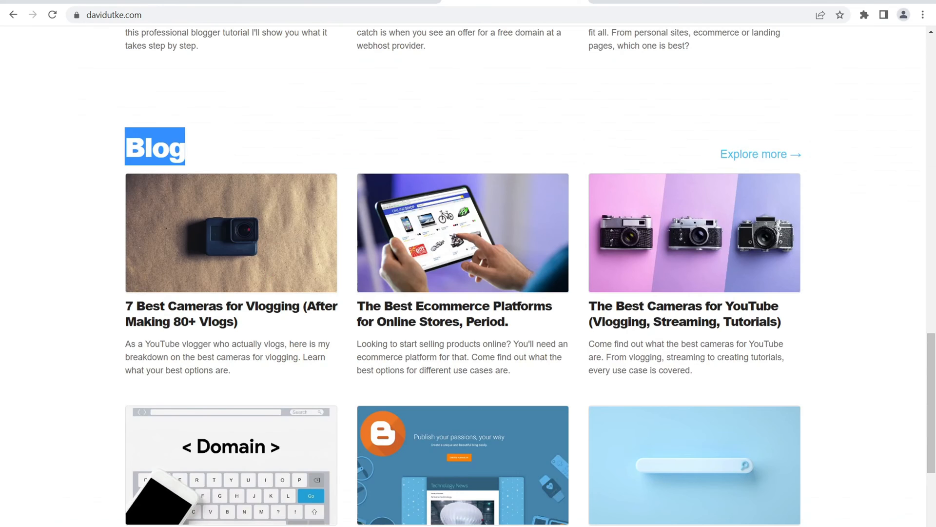
pyautogui.scroll(10, 397, 213)
pyautogui.scroll(5, 86, 236)
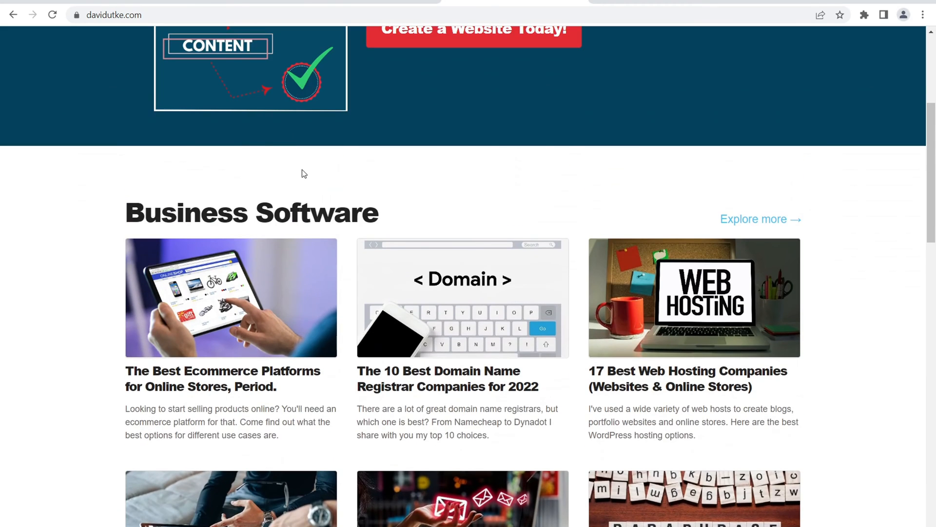
pyautogui.moveTo(388, 210); pyautogui.dragTo(128, 208)
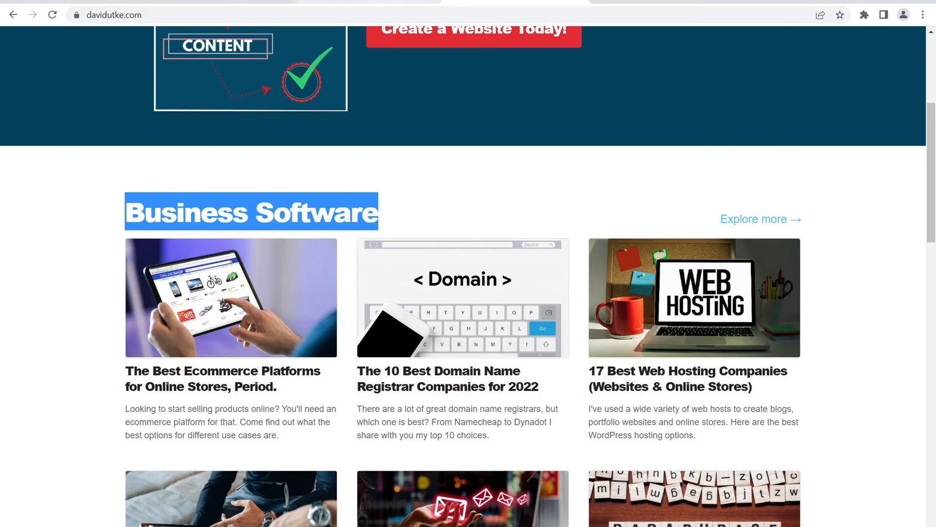
# Back in the site editor, add the text "Software Reviews" below the hero section and convert it to an H2 heading
pyautogui.click(430, 1)
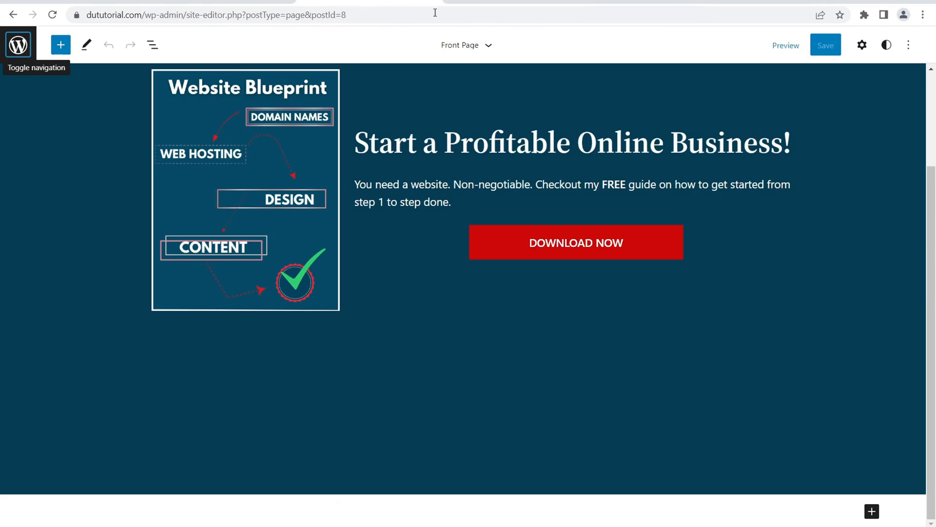
pyautogui.click(872, 510)
pyautogui.click(717, 387)
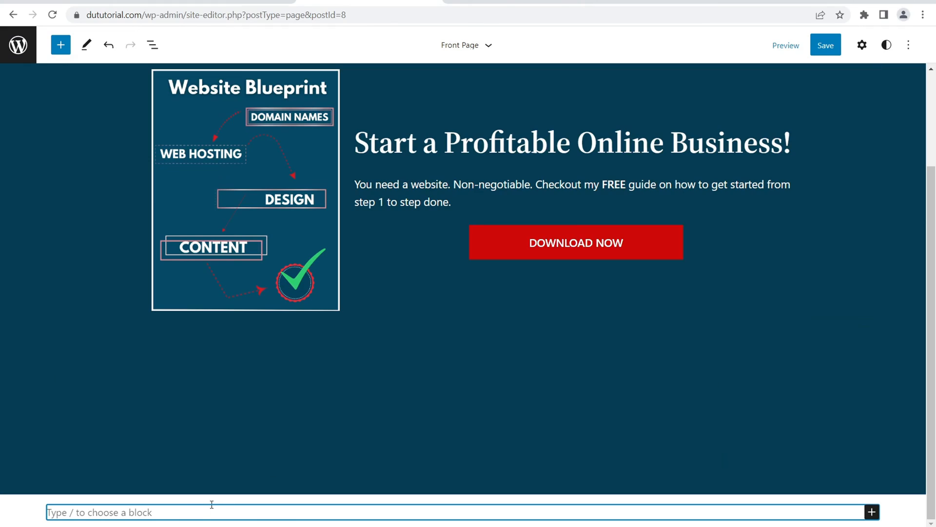
pyautogui.write('s')
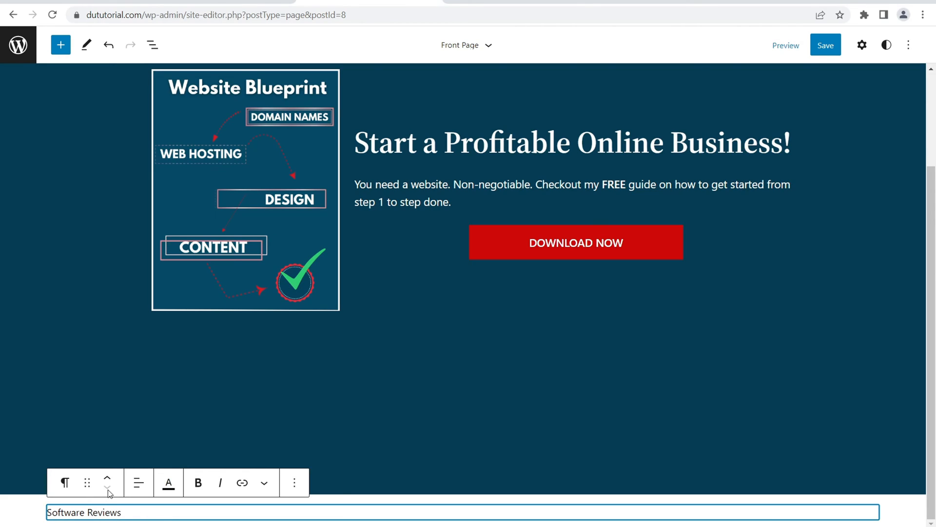
pyautogui.click(65, 483)
pyautogui.click(100, 159)
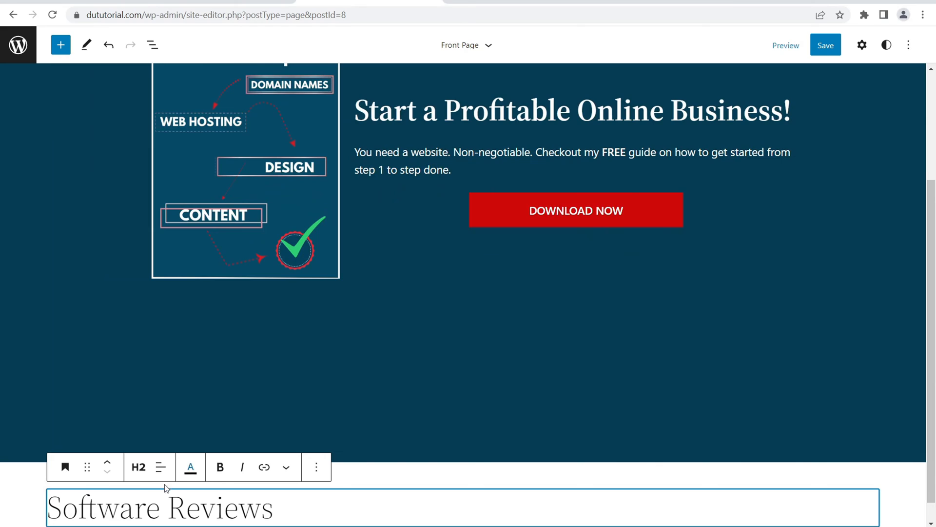
# Make the Software Reviews heading bold
pyautogui.moveTo(285, 508); pyautogui.dragTo(46, 509)
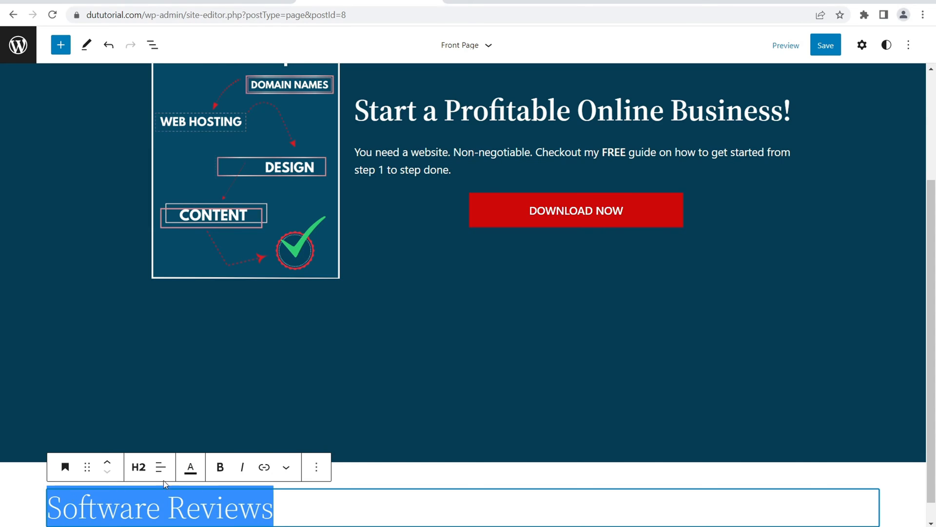
pyautogui.click(227, 471)
pyautogui.click(327, 495)
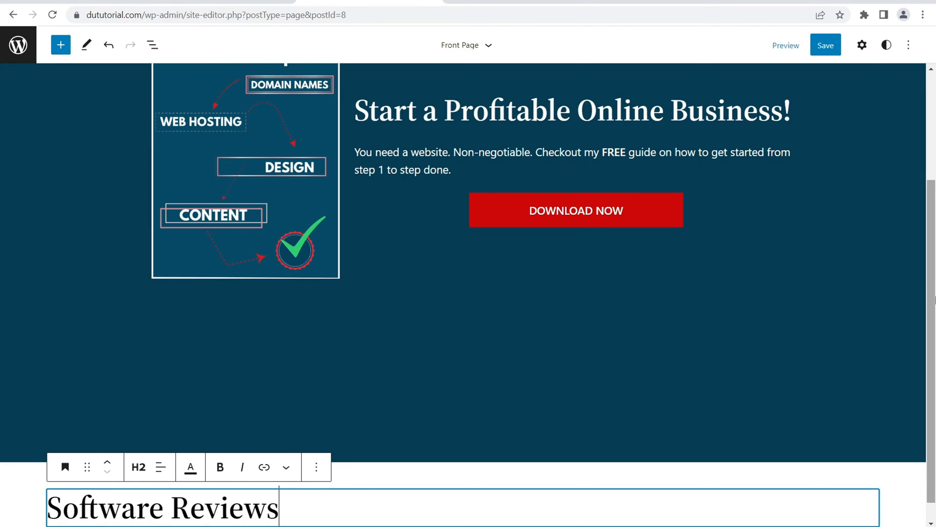
# Find Stackable's Posts block by searching all blocks for "posts" and insert it below the Software Reviews heading
pyautogui.scroll(-1, 327, 496)
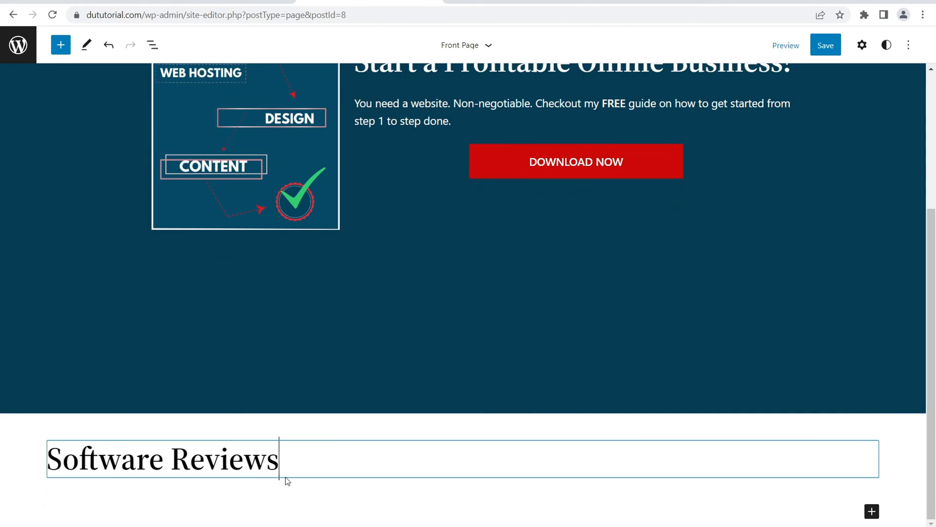
pyautogui.click(870, 511)
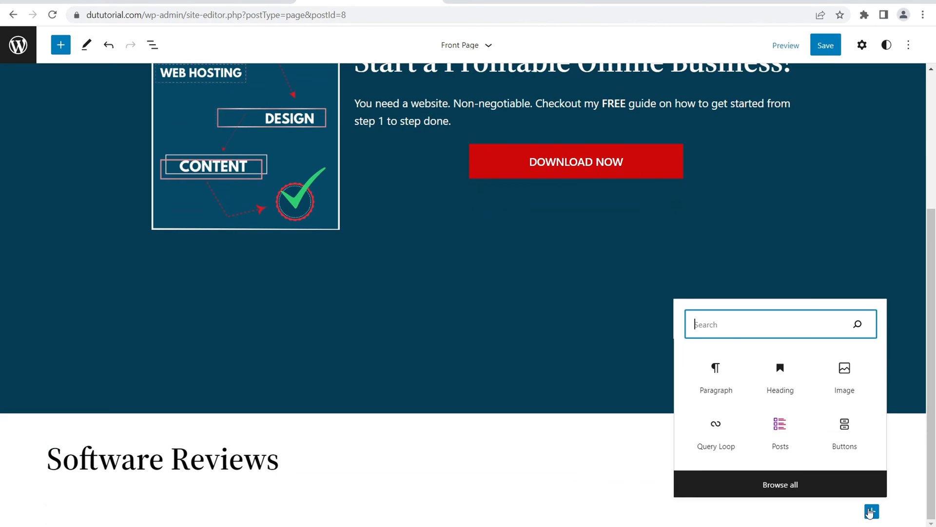
pyautogui.click(830, 491)
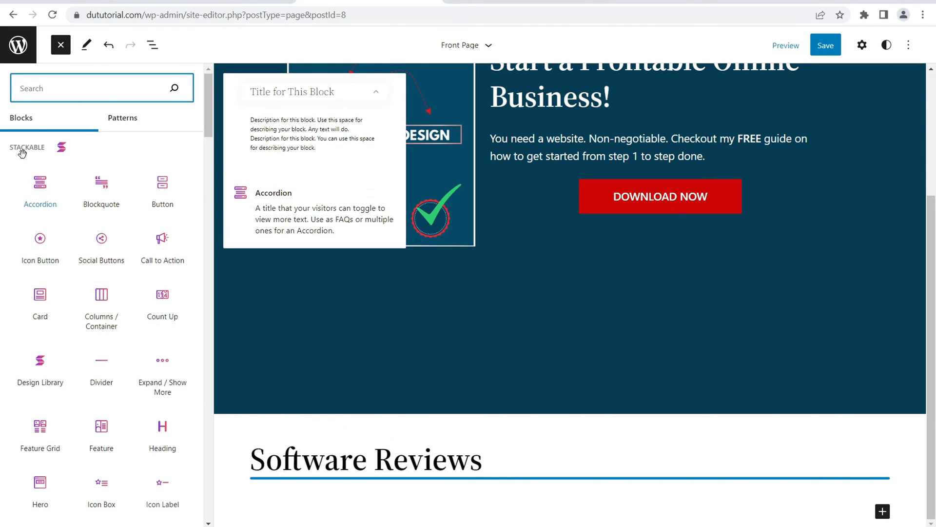
pyautogui.write('po')
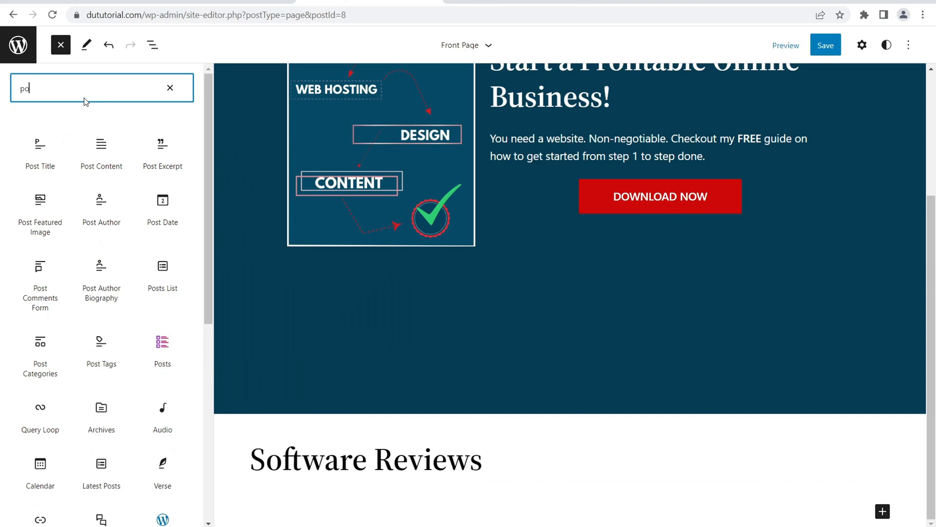
pyautogui.write('st')
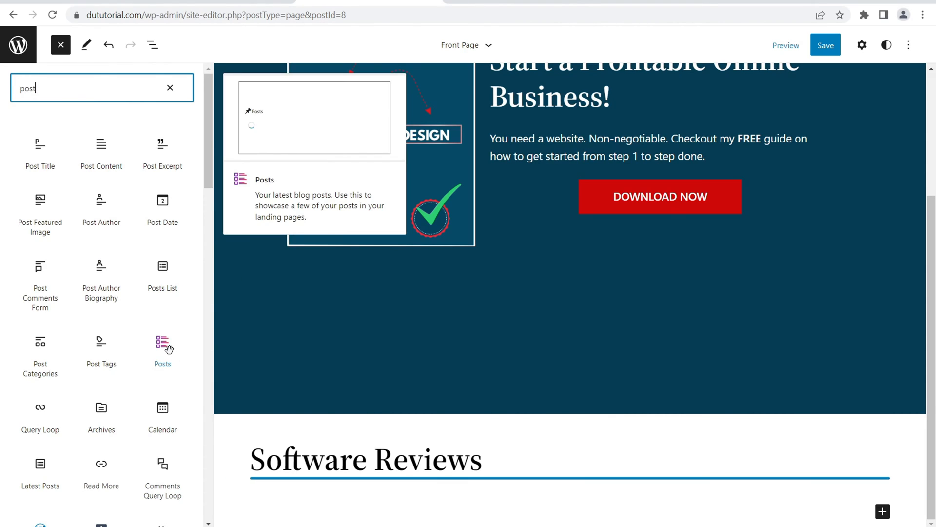
pyautogui.write('s')
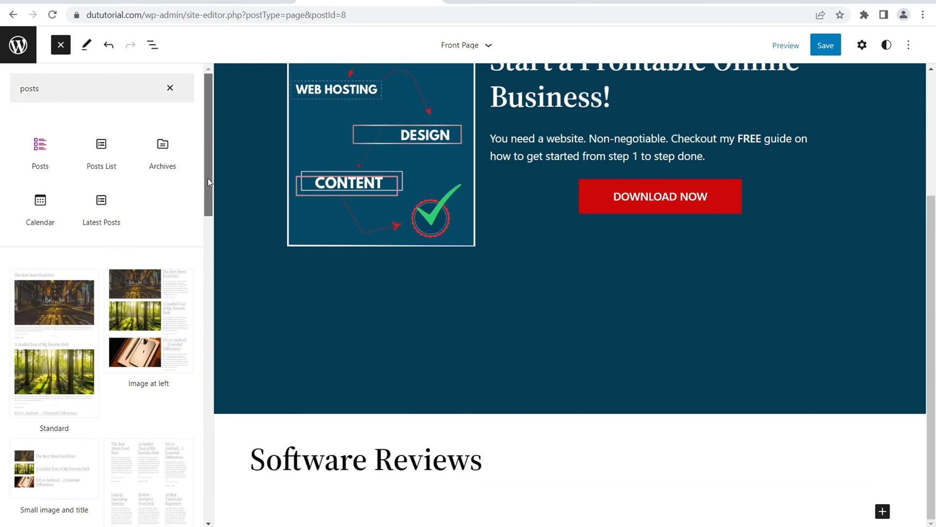
pyautogui.moveTo(208, 177); pyautogui.dragTo(208, 237)
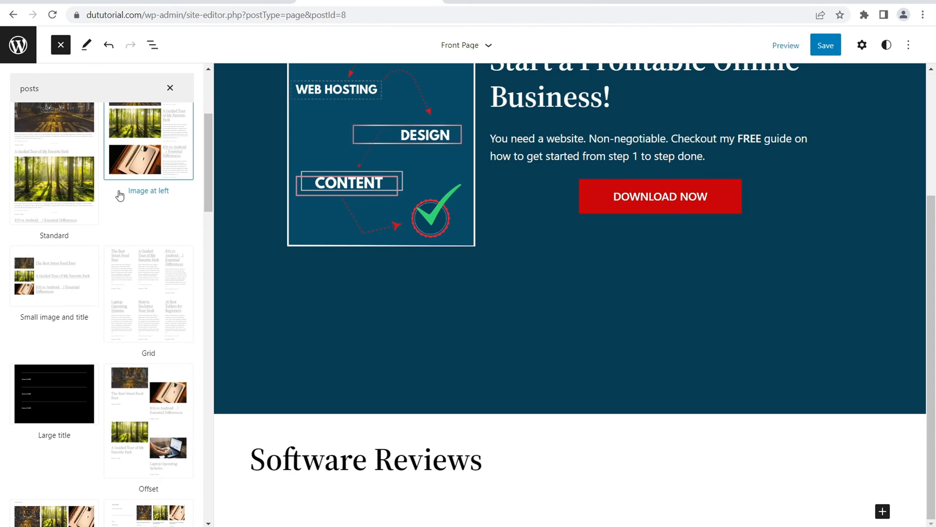
pyautogui.scroll(4, 93, 195)
pyautogui.moveTo(48, 165)
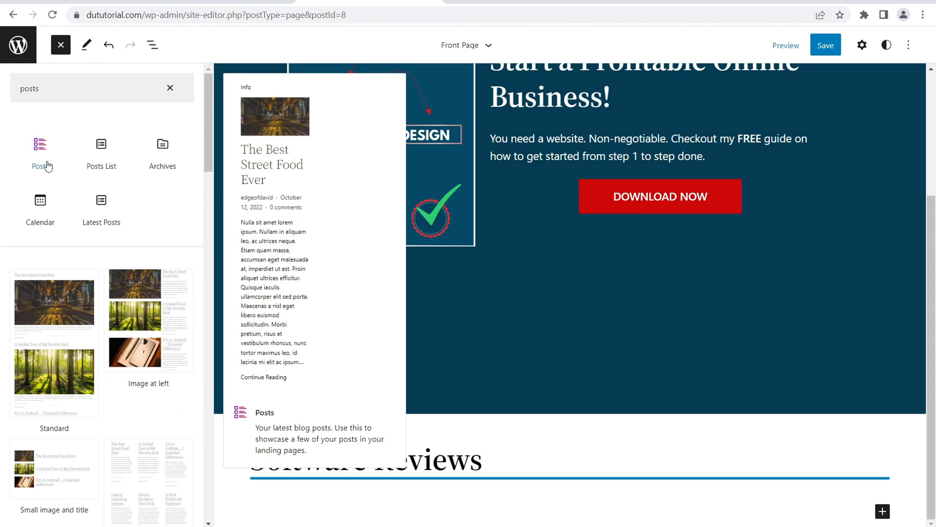
pyautogui.click(44, 156)
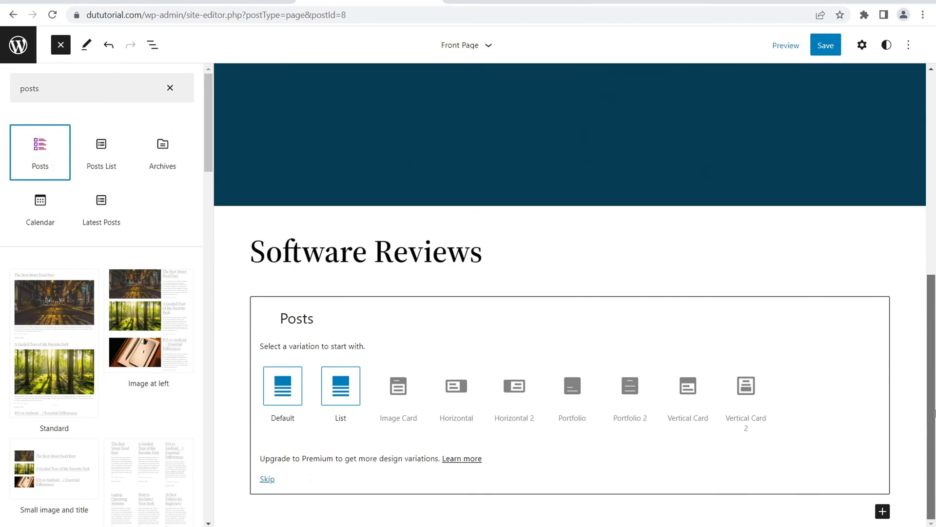
# Start the Posts block with the Default variation and look over the resulting post layout
pyautogui.click(283, 388)
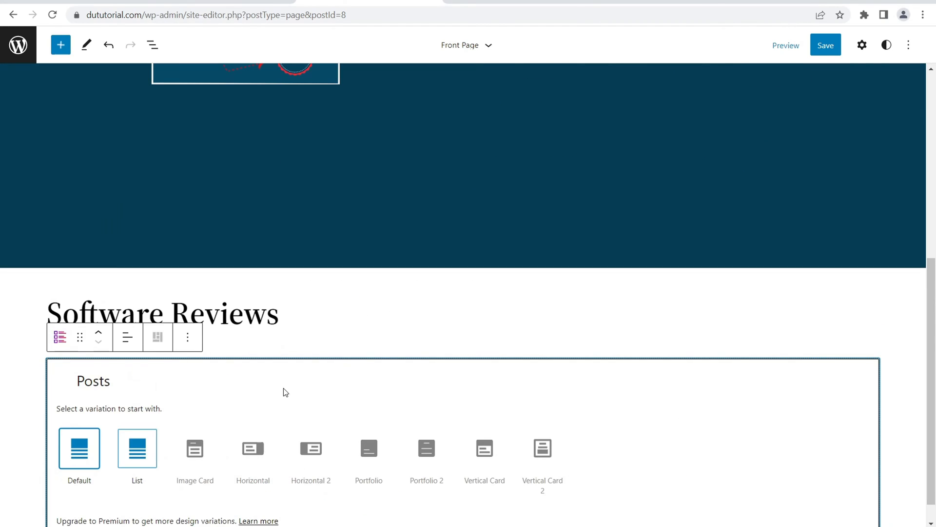
pyautogui.click(62, 445)
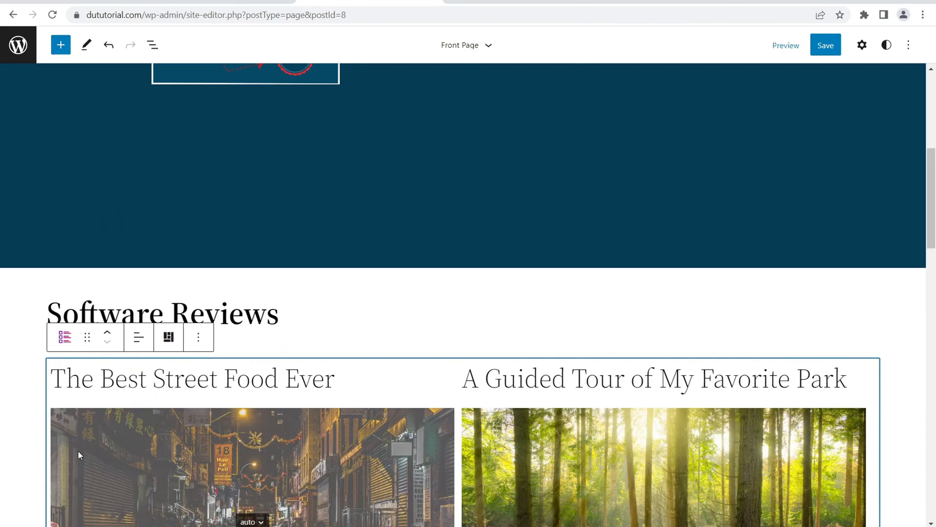
pyautogui.scroll(-7, 349, 361)
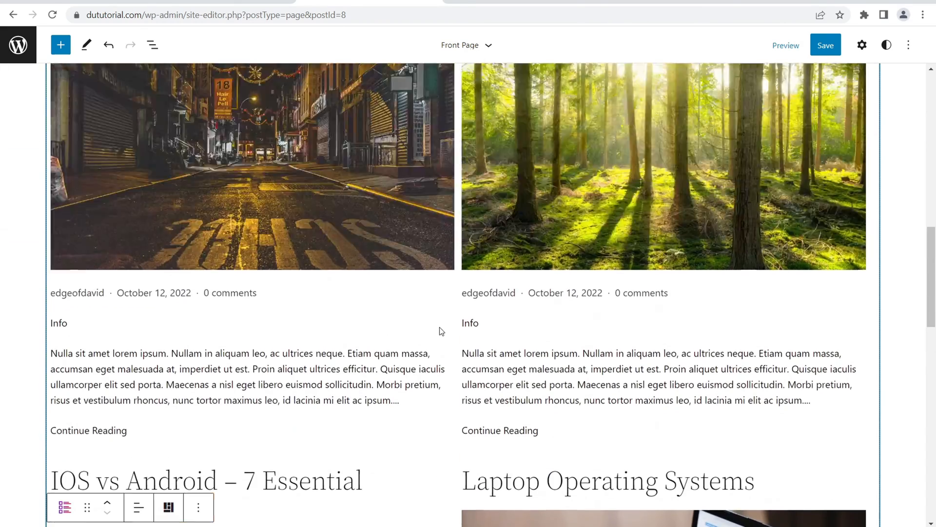
pyautogui.scroll(4, 442, 332)
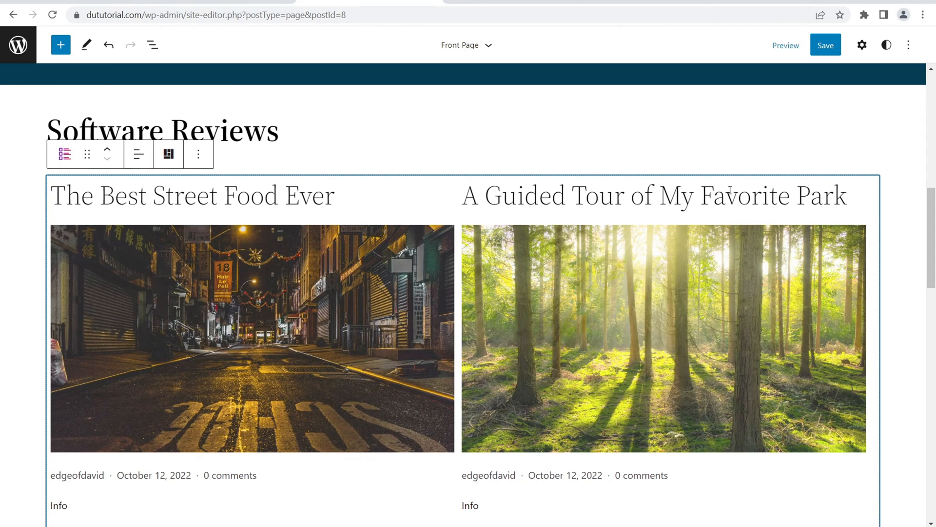
# Open the Posts block's style settings and turn off its read more link, meta and category
pyautogui.click(862, 46)
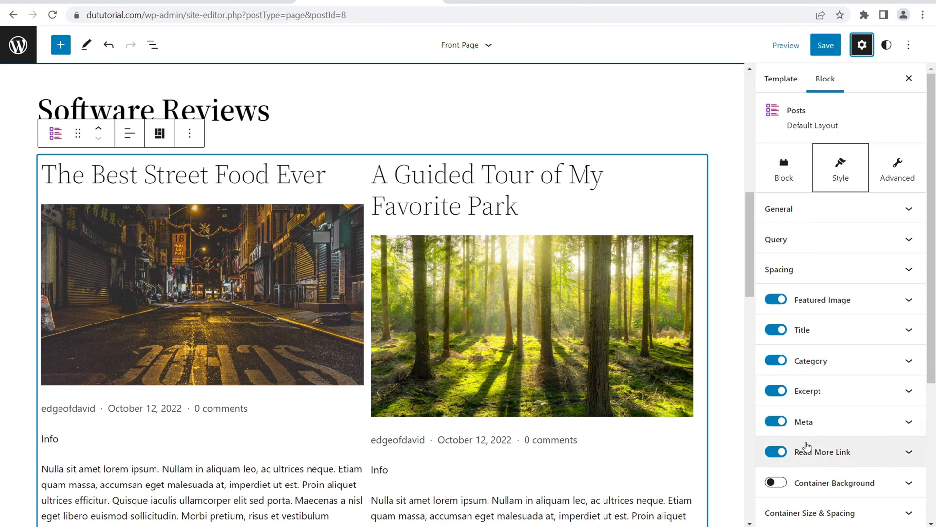
pyautogui.scroll(-3, 654, 376)
pyautogui.click(781, 453)
pyautogui.click(776, 423)
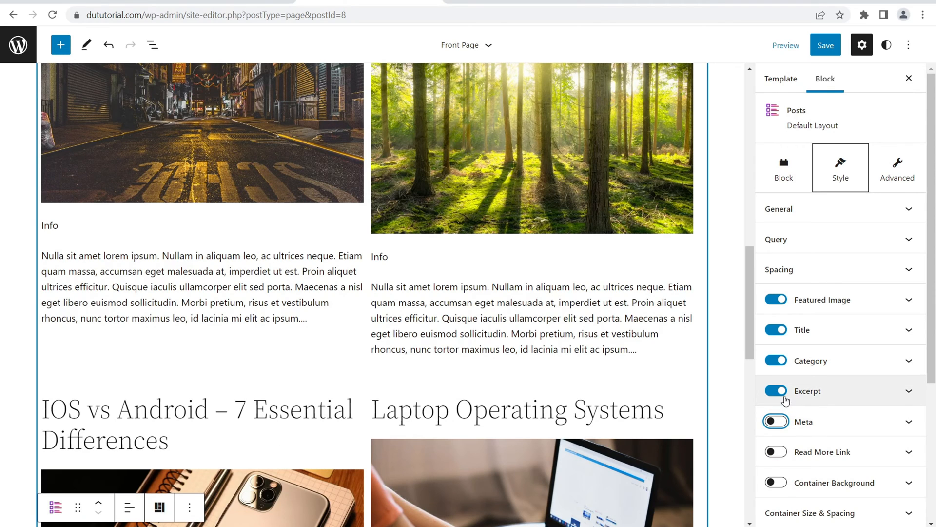
pyautogui.click(776, 361)
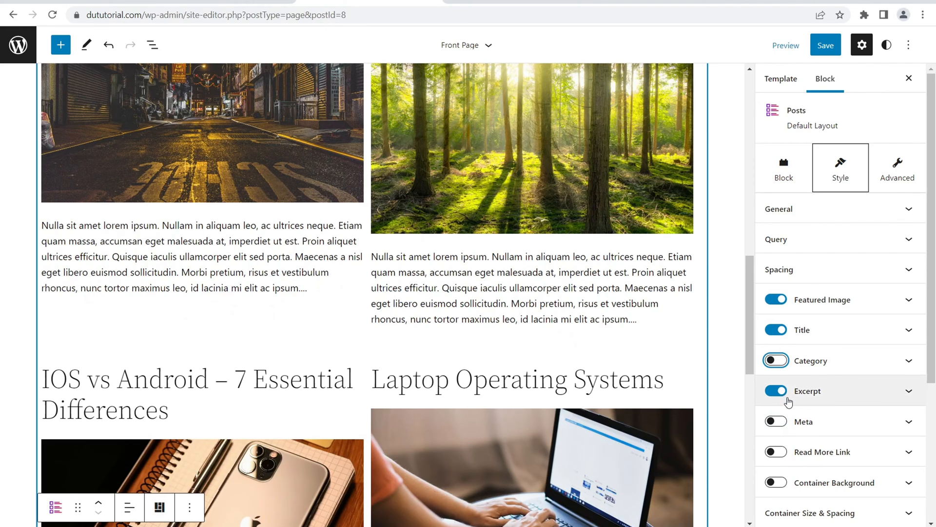
pyautogui.scroll(5, 620, 223)
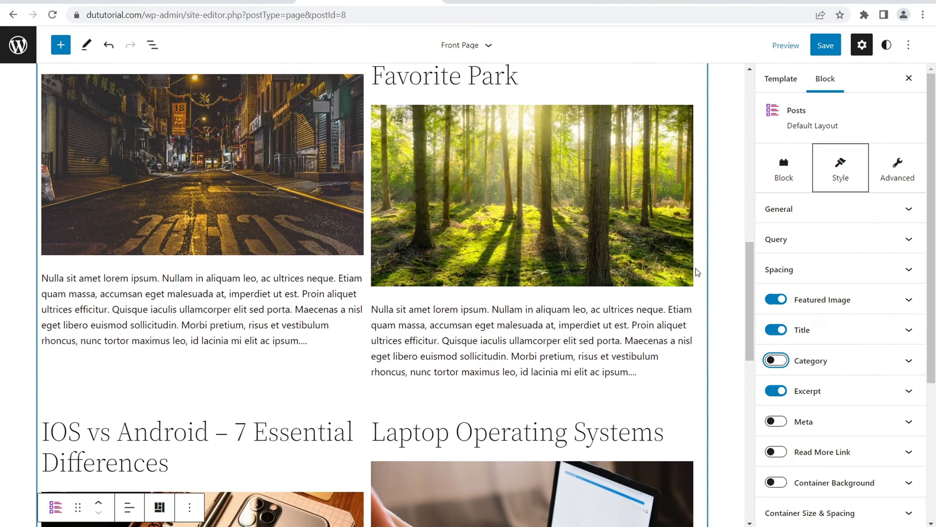
pyautogui.scroll(-3, 634, 268)
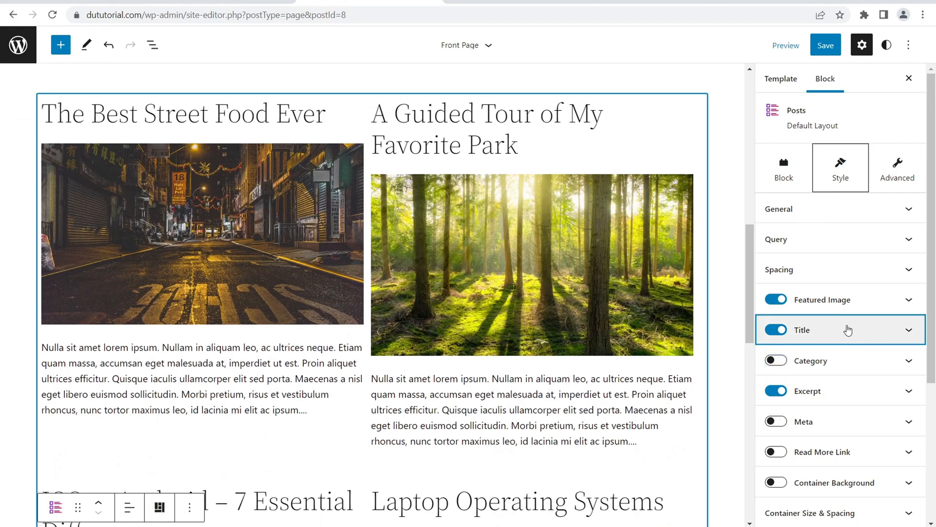
# Set the post title size to 35 px in the Posts block
pyautogui.click(848, 329)
pyautogui.moveTo(772, 374)
pyautogui.mouseDown()
pyautogui.moveTo(813, 371)
pyautogui.moveTo(784, 371)
pyautogui.mouseUp()
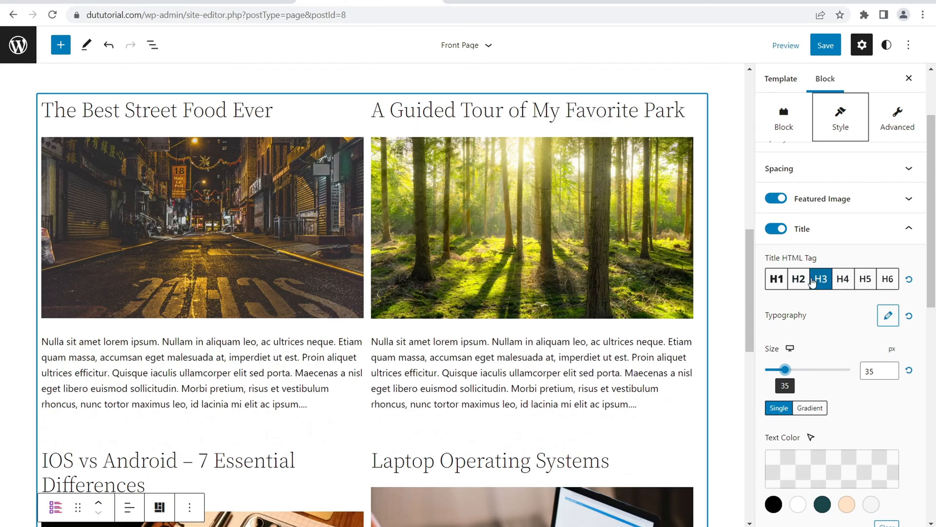
pyautogui.scroll(3, 711, 268)
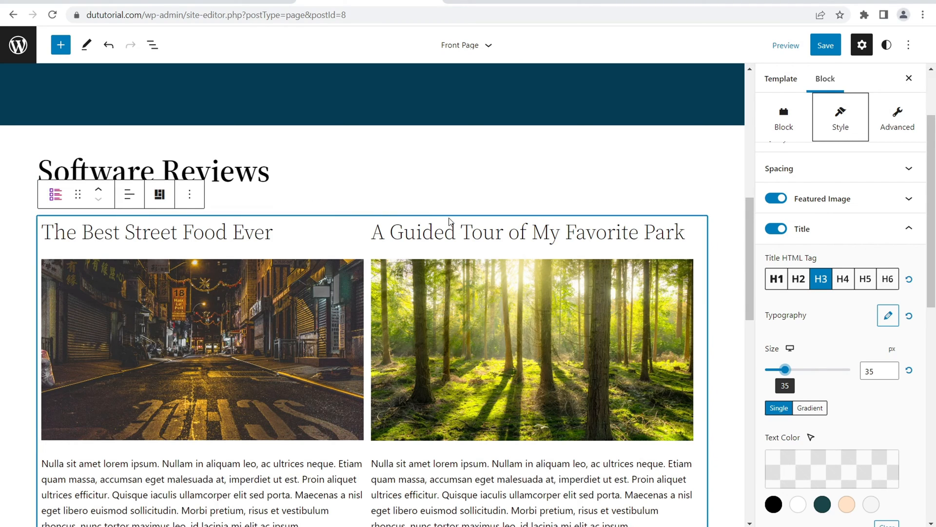
pyautogui.moveTo(525, 268)
pyautogui.scroll(-1, 467, 288)
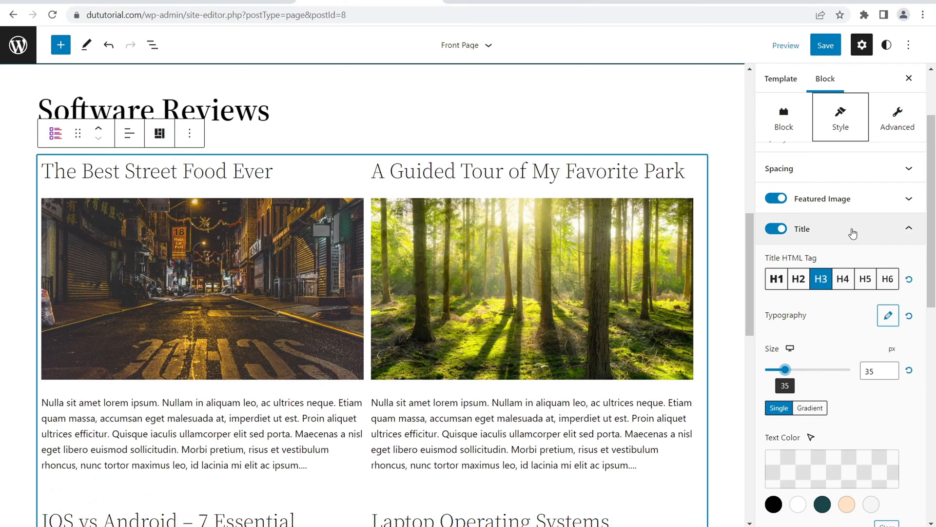
pyautogui.click(852, 234)
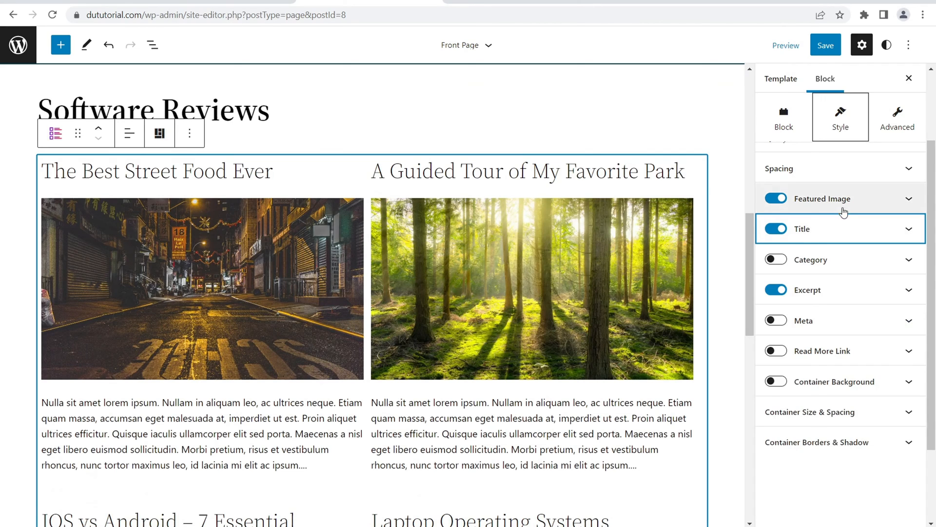
# Set the Posts block's excerpt length to 30 and compare it with the excerpts on the reference website
pyautogui.click(843, 290)
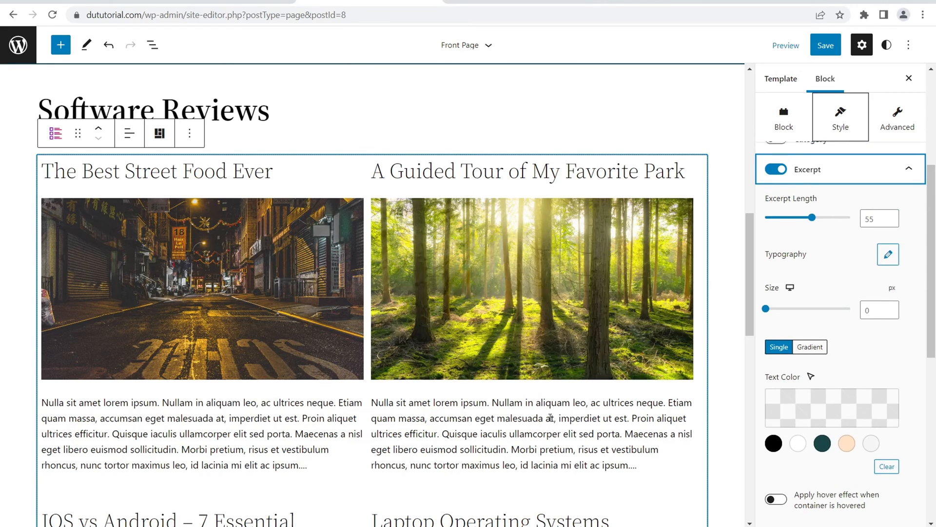
pyautogui.moveTo(812, 218); pyautogui.dragTo(791, 222)
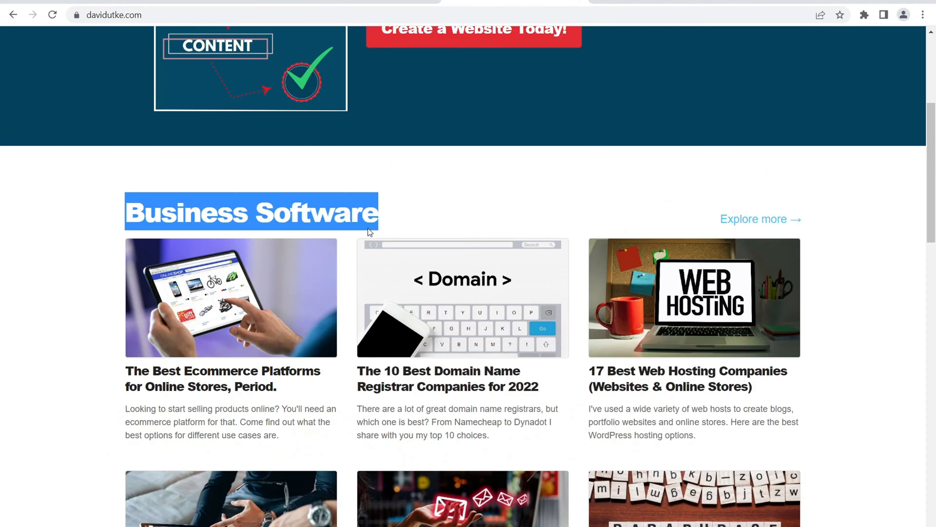
pyautogui.scroll(-3, 368, 228)
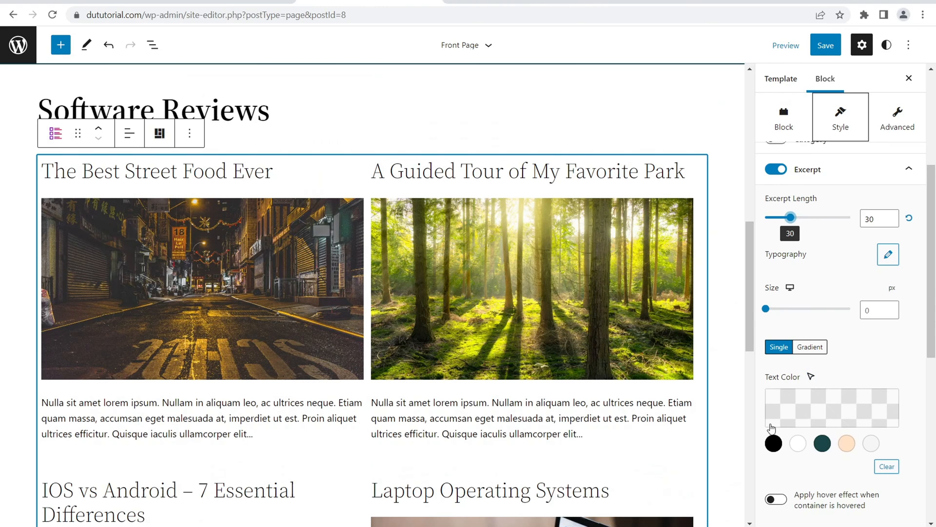
# Set the excerpt text to the custom grey color #585858
pyautogui.scroll(-1, 789, 398)
pyautogui.click(816, 342)
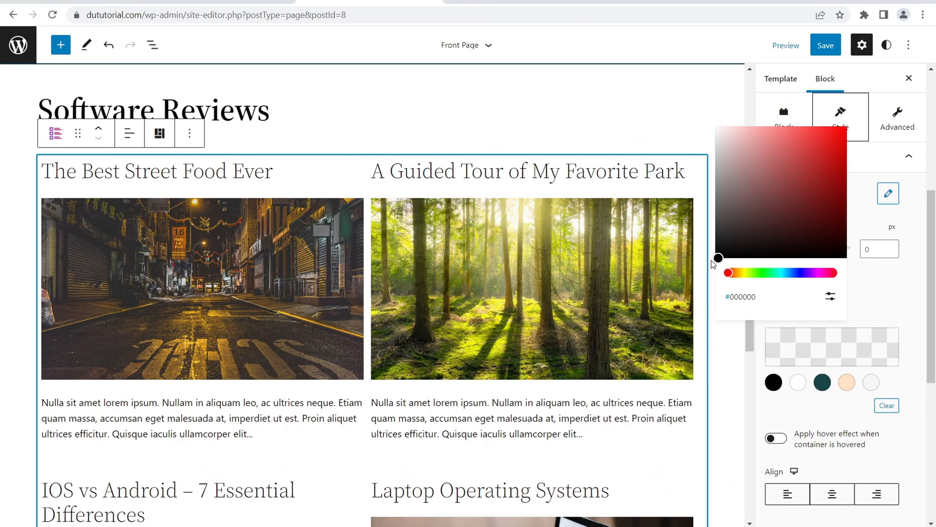
pyautogui.moveTo(719, 259); pyautogui.dragTo(793, 174)
pyautogui.moveTo(721, 230); pyautogui.dragTo(712, 231)
pyautogui.click(720, 215)
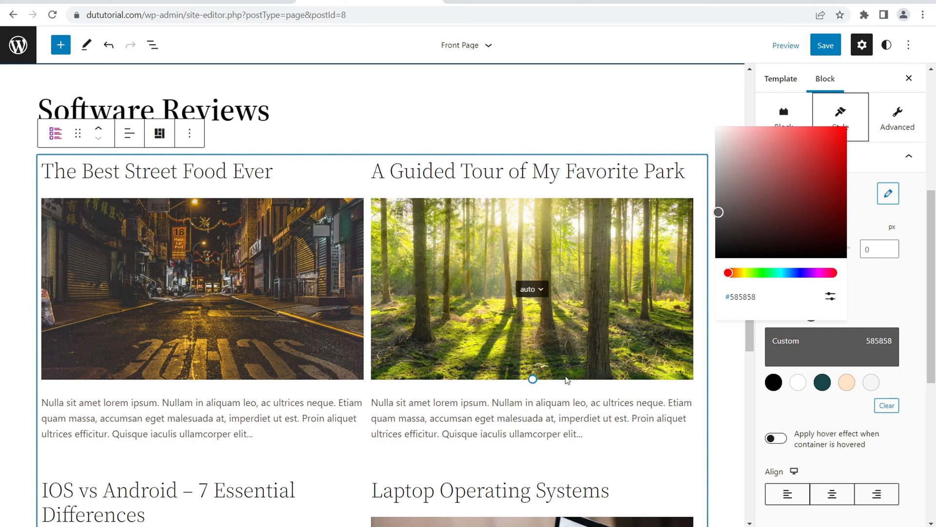
pyautogui.click(507, 422)
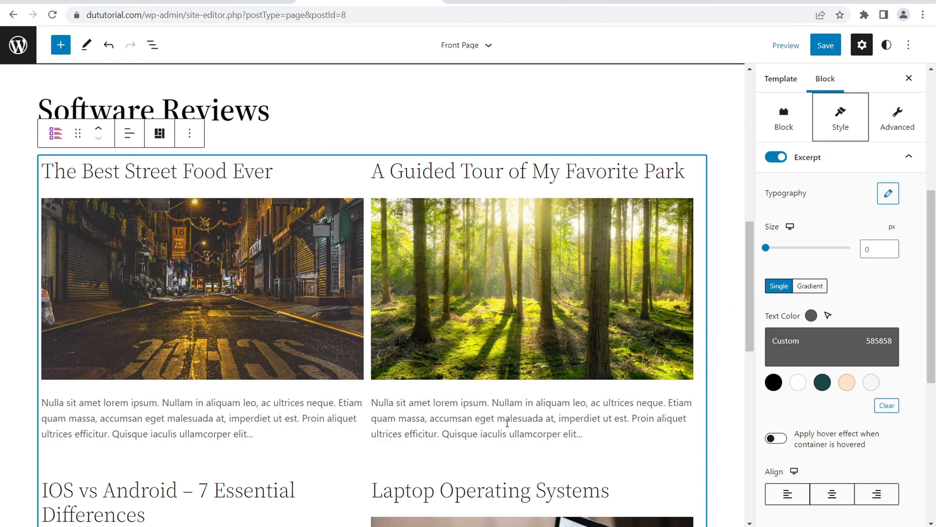
pyautogui.click(848, 164)
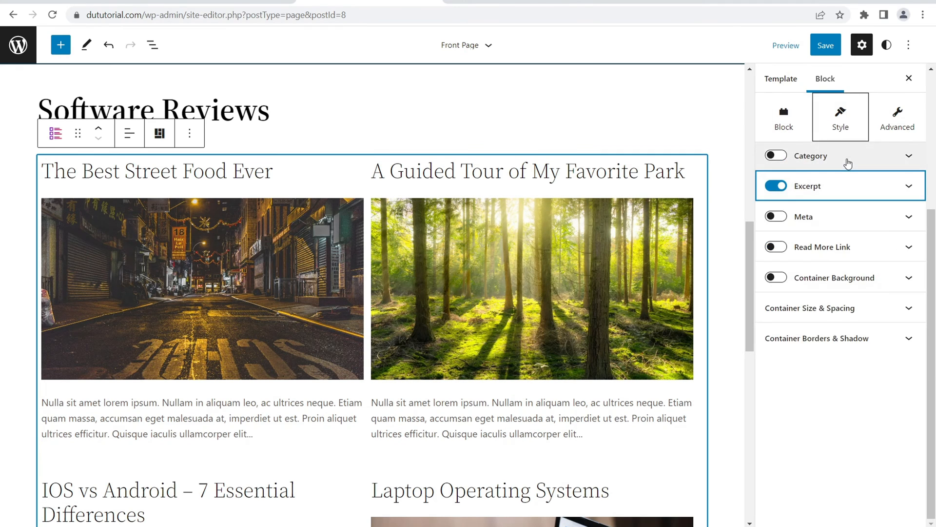
# Set the Posts block to 3 columns and review the layout of the post grid
pyautogui.scroll(-7, 499, 359)
pyautogui.scroll(5, 500, 360)
pyautogui.scroll(4, 843, 258)
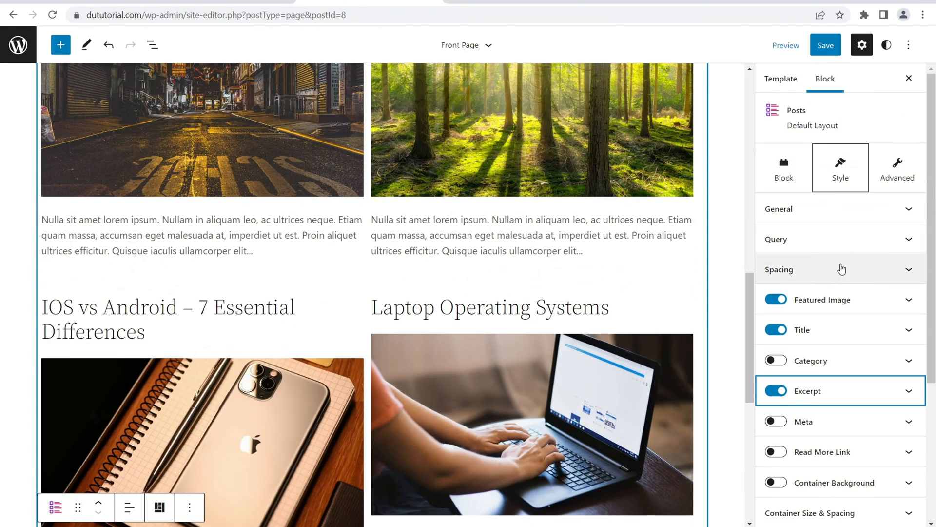
pyautogui.click(820, 210)
pyautogui.scroll(3, 803, 273)
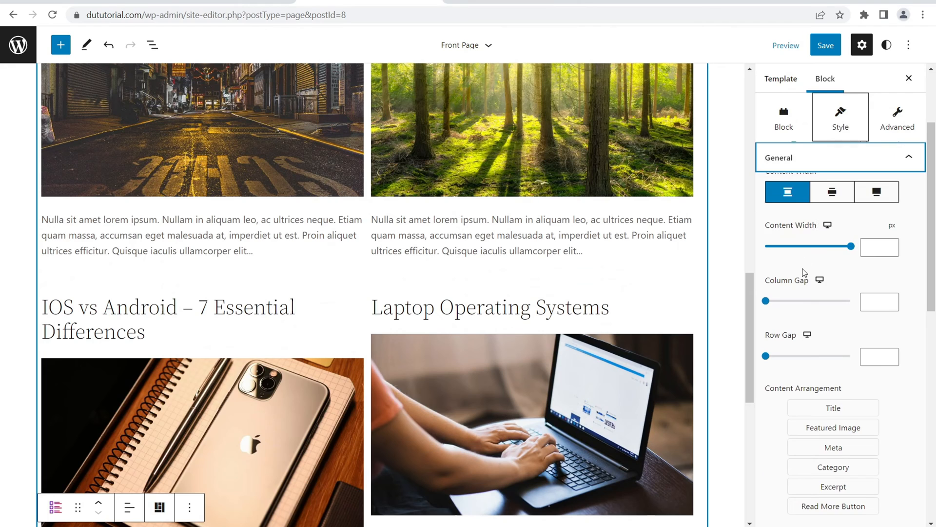
pyautogui.moveTo(785, 237); pyautogui.dragTo(822, 260)
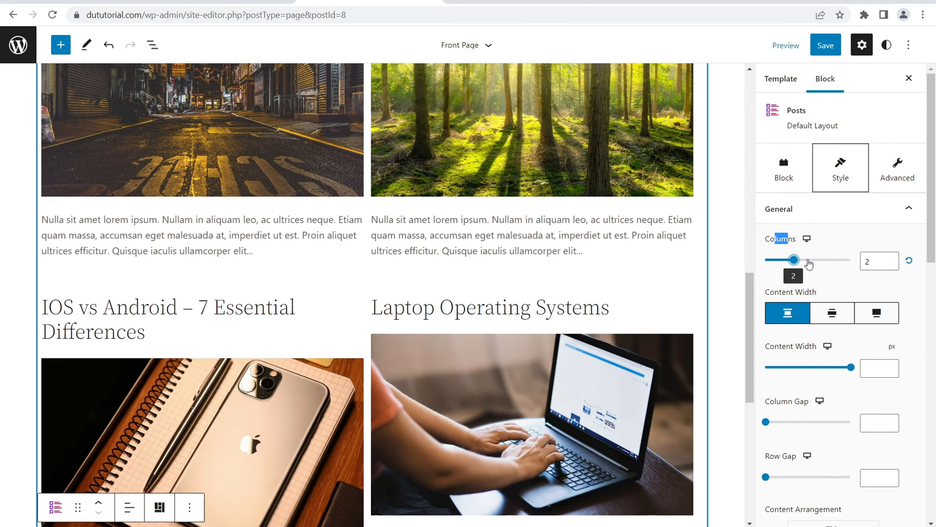
pyautogui.scroll(5, 437, 247)
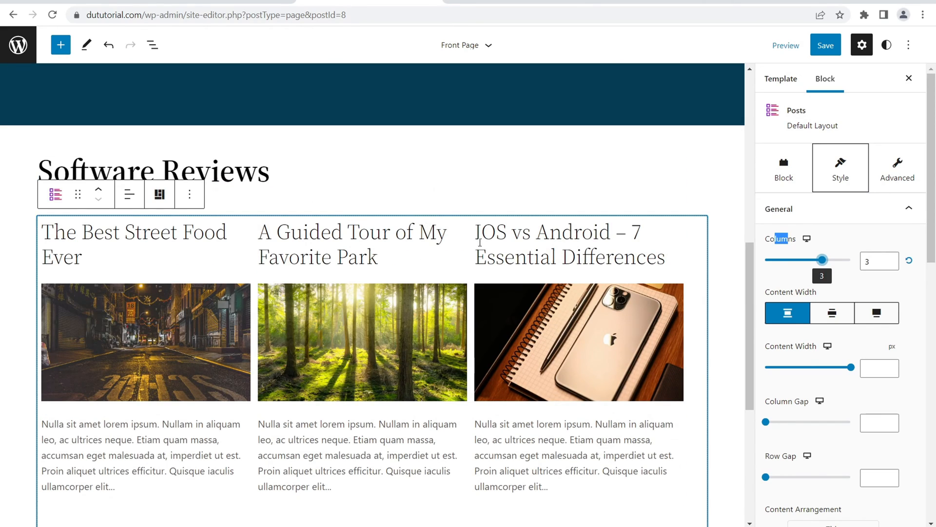
pyautogui.scroll(-5, 482, 246)
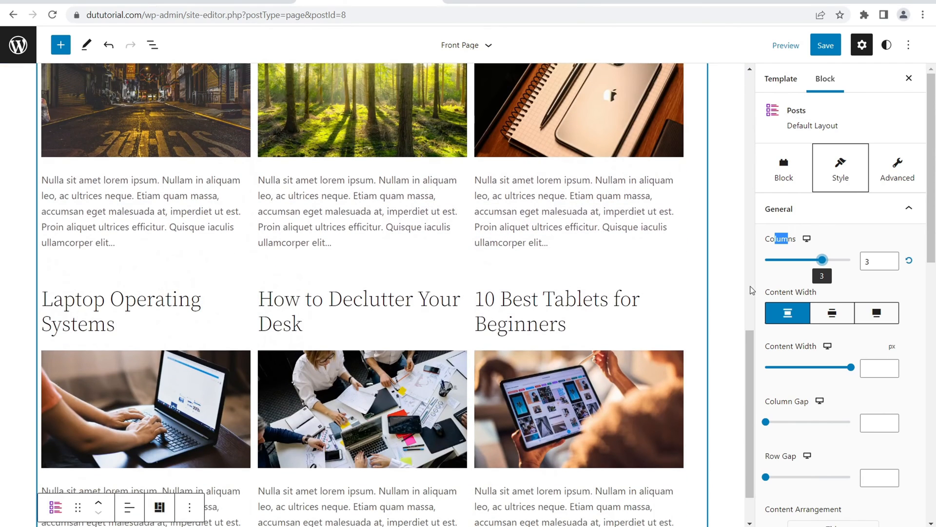
pyautogui.scroll(4, 702, 253)
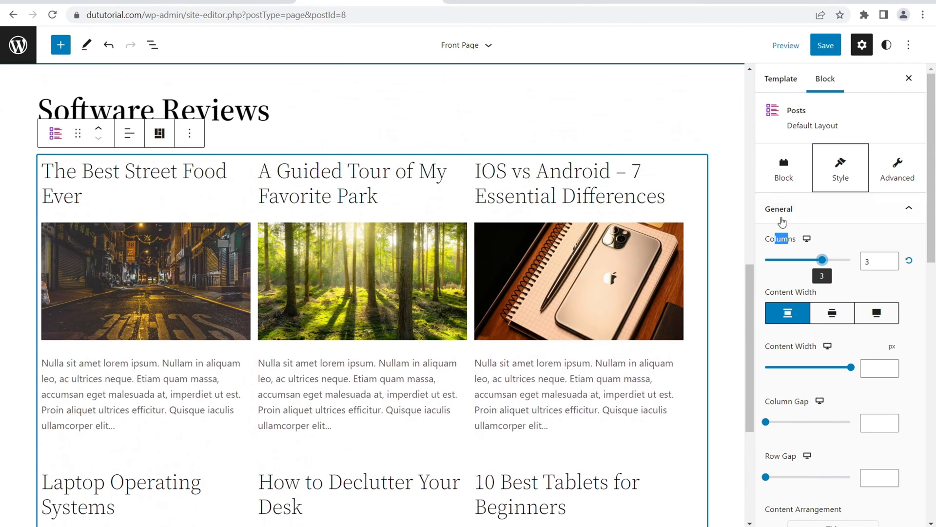
pyautogui.click(833, 215)
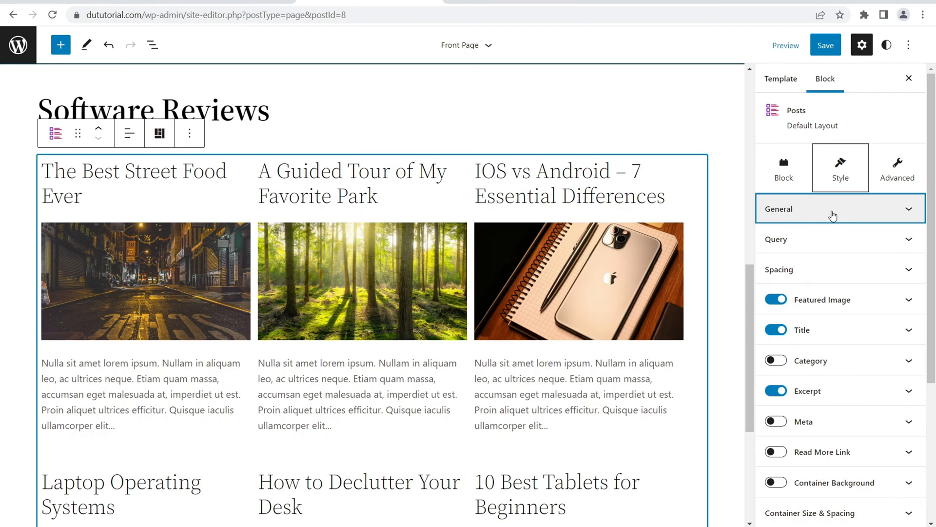
# Filter the Posts block's query to posts included in the Tech category and check the categories in the admin posts list
pyautogui.click(828, 244)
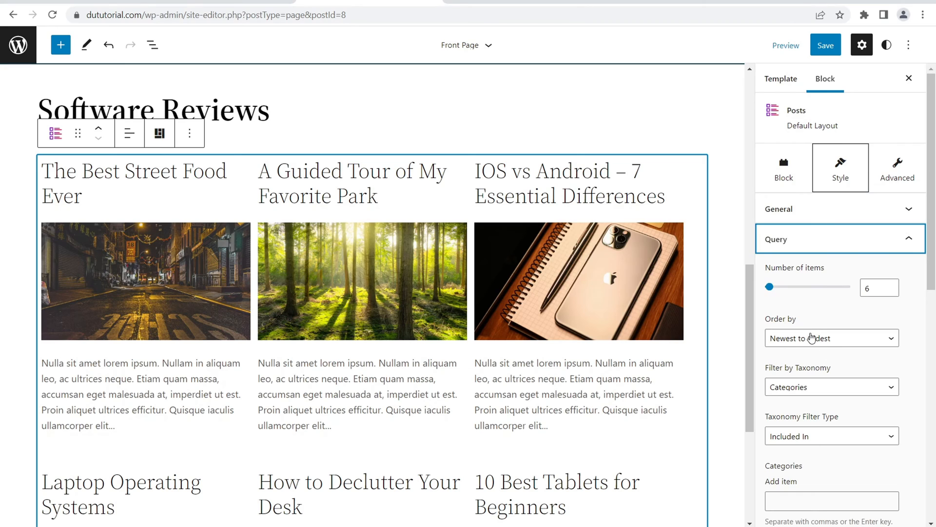
pyautogui.click(822, 389)
pyautogui.click(809, 402)
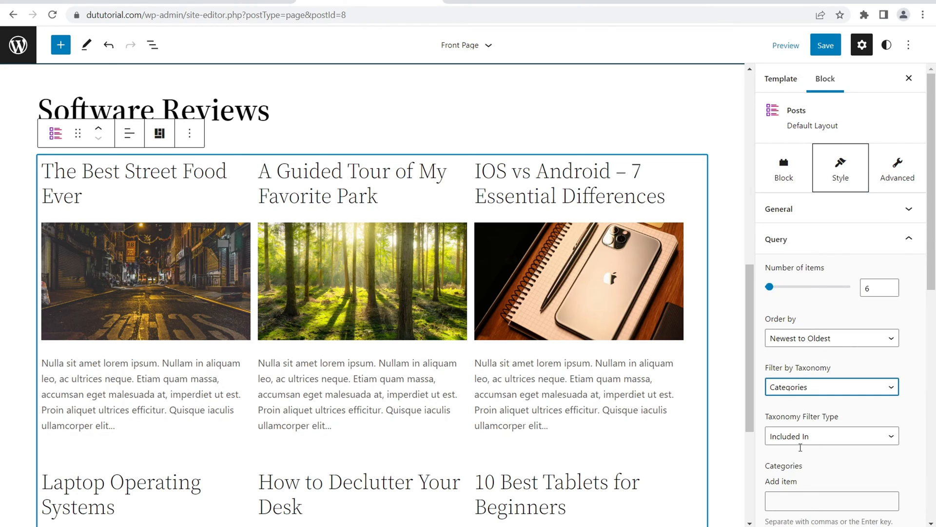
pyautogui.scroll(-3, 802, 480)
pyautogui.click(812, 312)
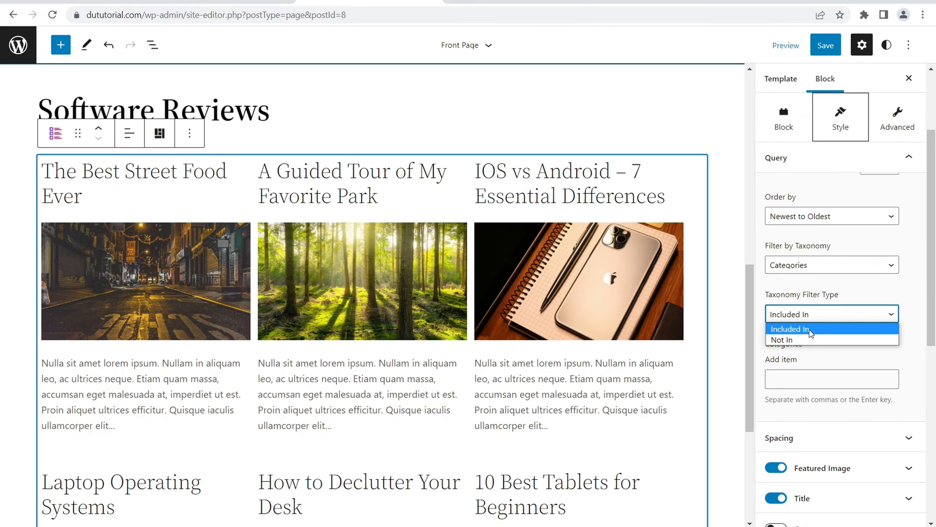
pyautogui.click(812, 331)
pyautogui.click(805, 382)
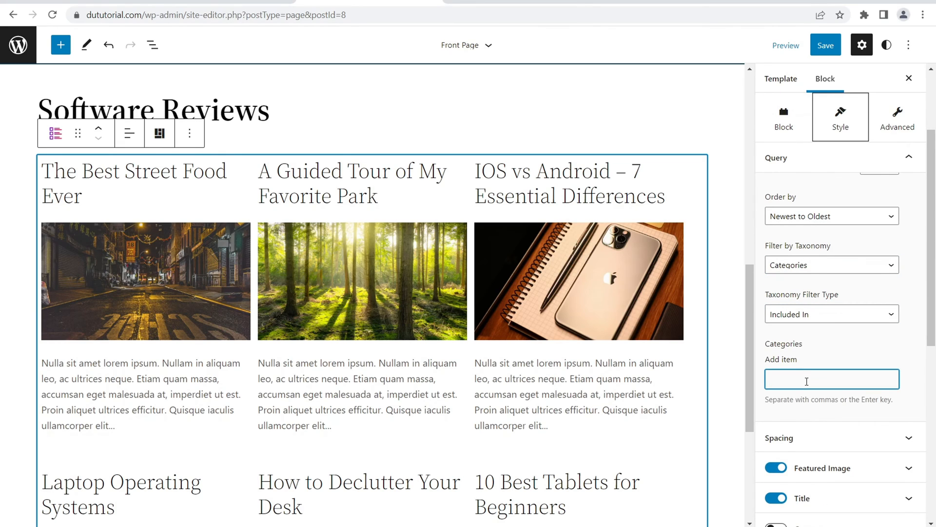
pyautogui.write('tech')
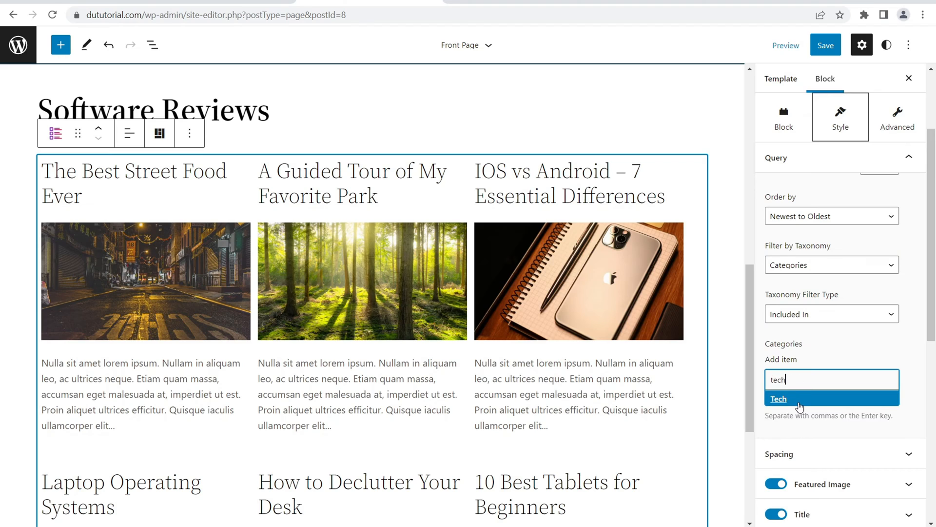
pyautogui.click(795, 399)
pyautogui.scroll(-4, 328, 337)
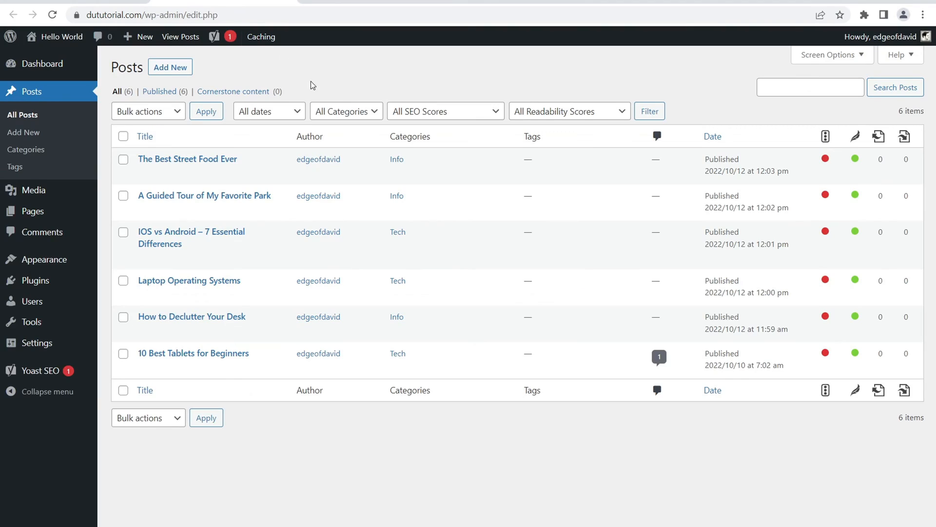
pyautogui.moveTo(376, 169)
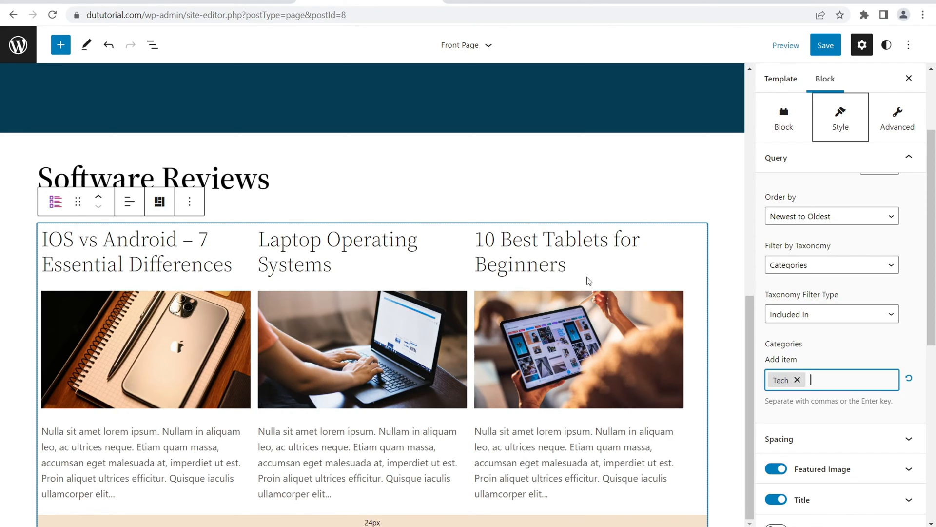
# Add the text "Blog" below the Software Reviews post grid, make it bold and convert it to an H2 heading
pyautogui.click(281, 180)
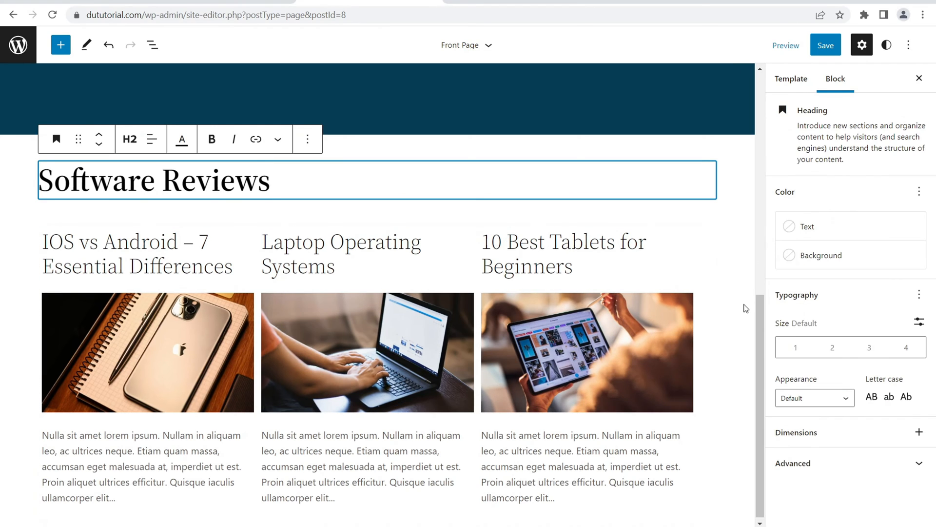
pyautogui.moveTo(760, 337); pyautogui.dragTo(760, 365)
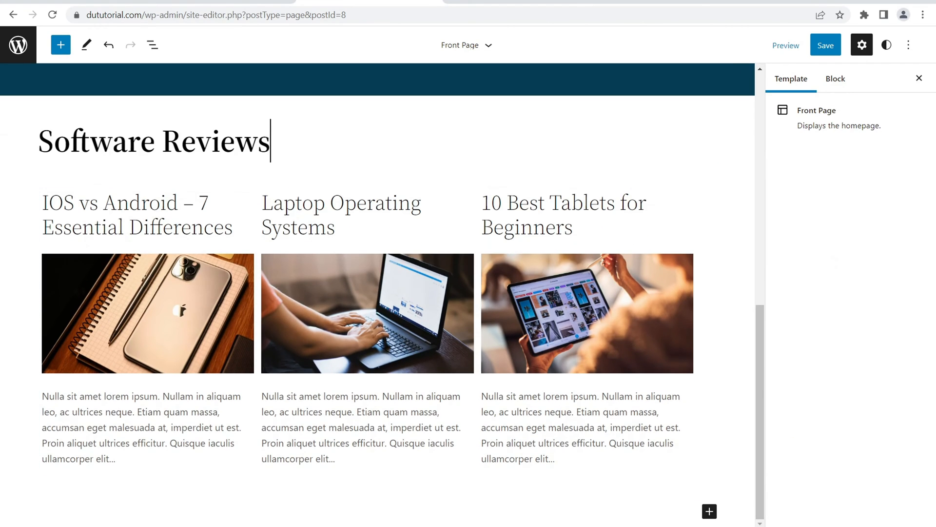
pyautogui.click(710, 511)
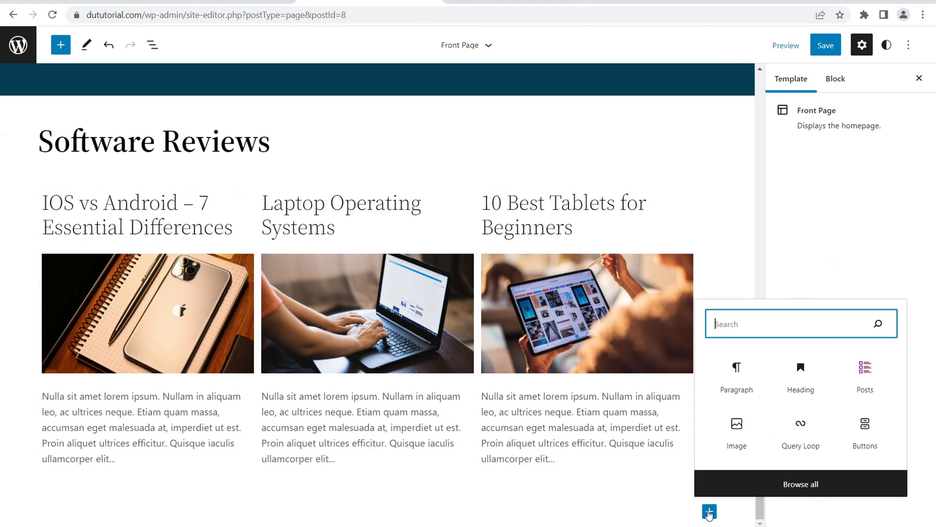
pyautogui.click(736, 372)
pyautogui.write('Blog')
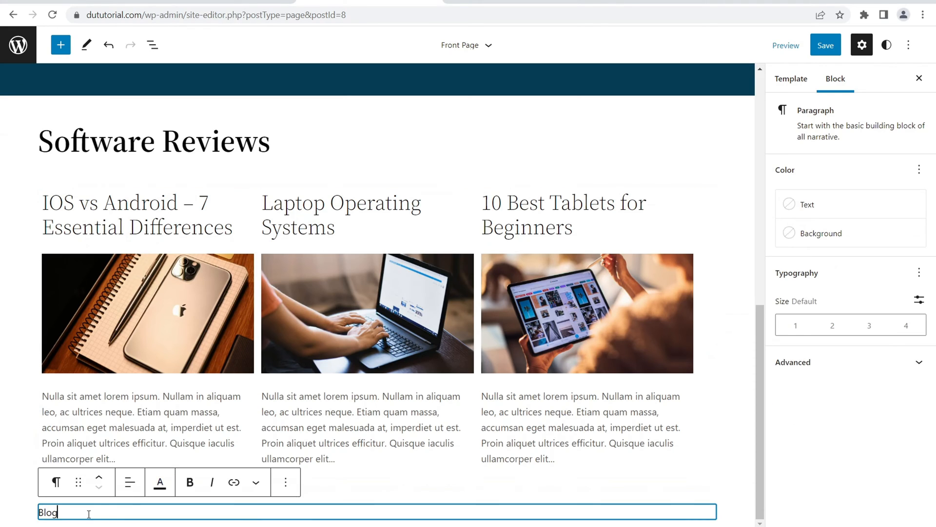
pyautogui.moveTo(65, 512); pyautogui.dragTo(39, 512)
pyautogui.click(190, 482)
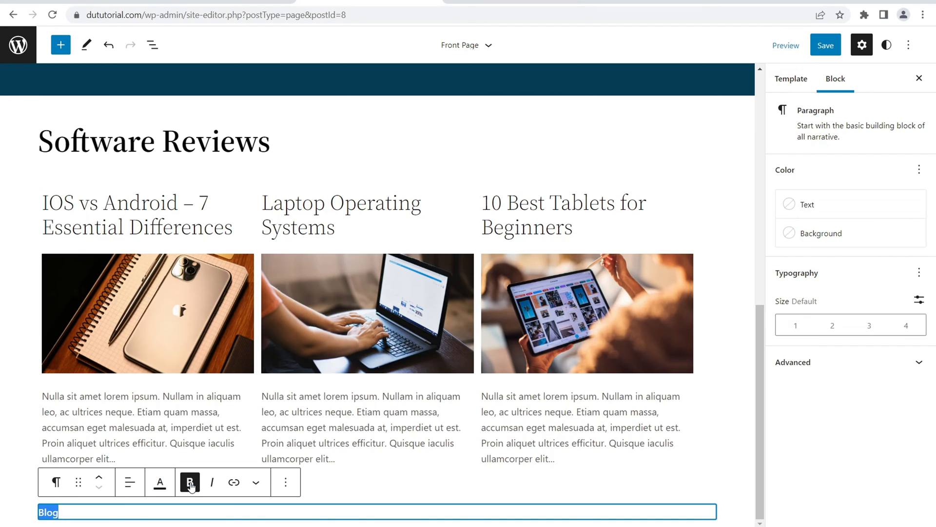
pyautogui.click(53, 483)
pyautogui.click(112, 166)
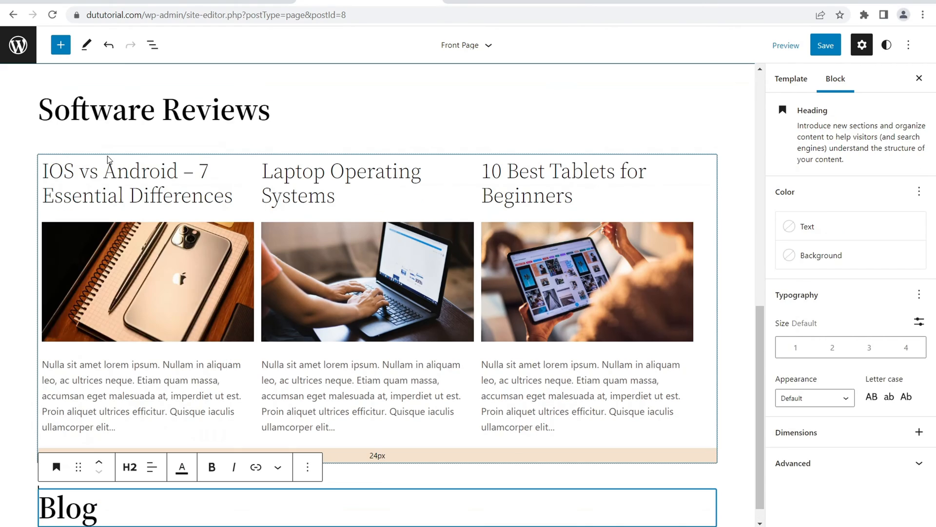
# Insert a Posts block with the default layout below the Blog heading
pyautogui.click(761, 395)
pyautogui.scroll(-1, 727, 448)
pyautogui.click(709, 510)
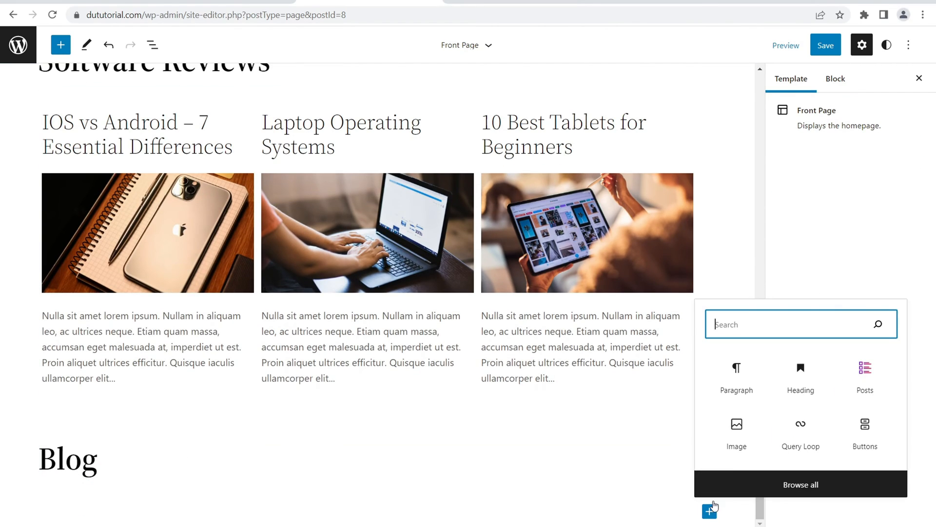
pyautogui.click(864, 374)
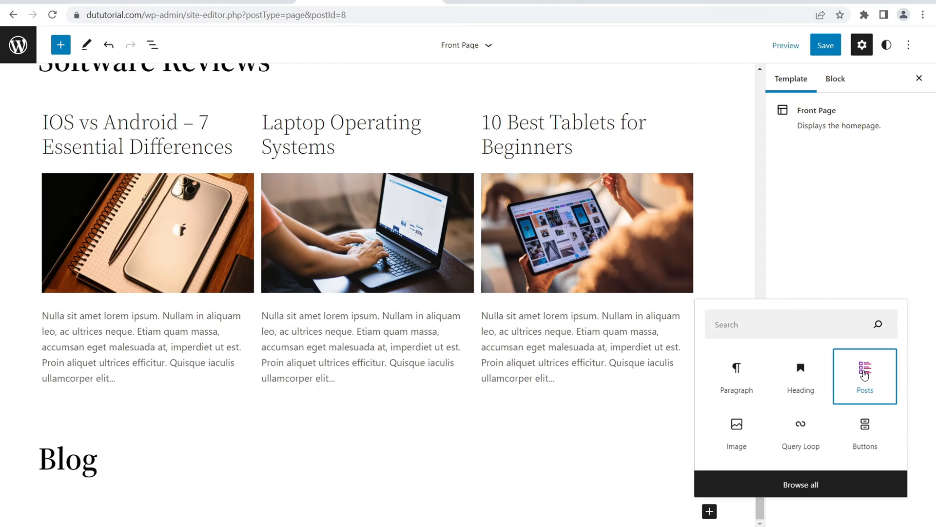
pyautogui.click(72, 431)
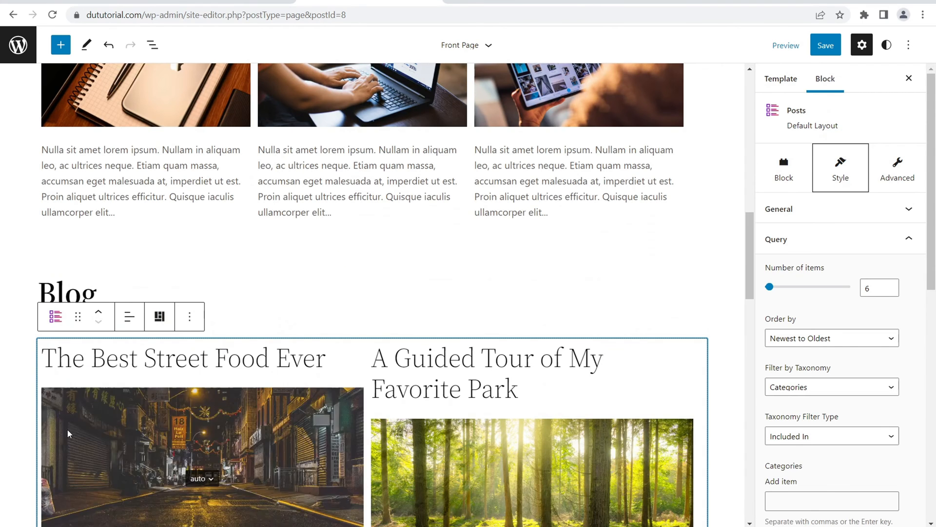
pyautogui.scroll(-3, 531, 411)
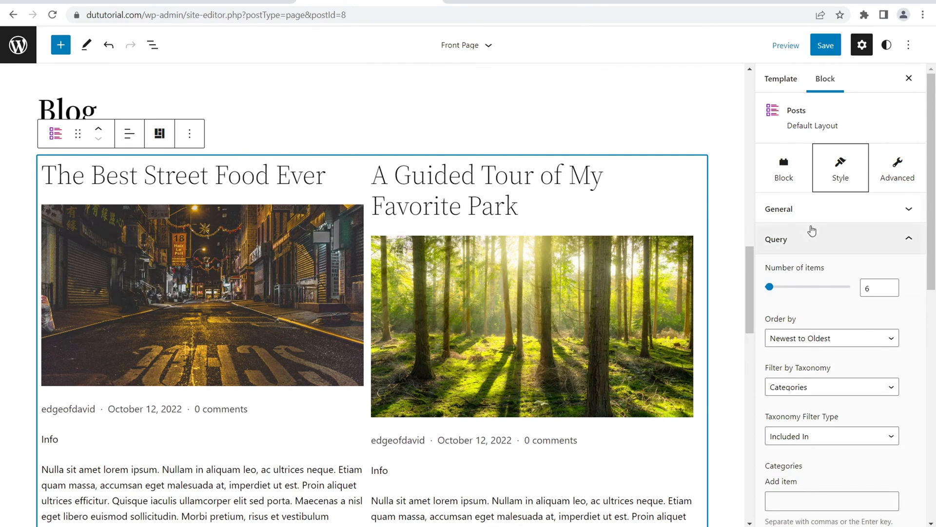
# Set the new Posts block under Blog to 3 columns and compare it with the Software Reviews grid
pyautogui.click(852, 221)
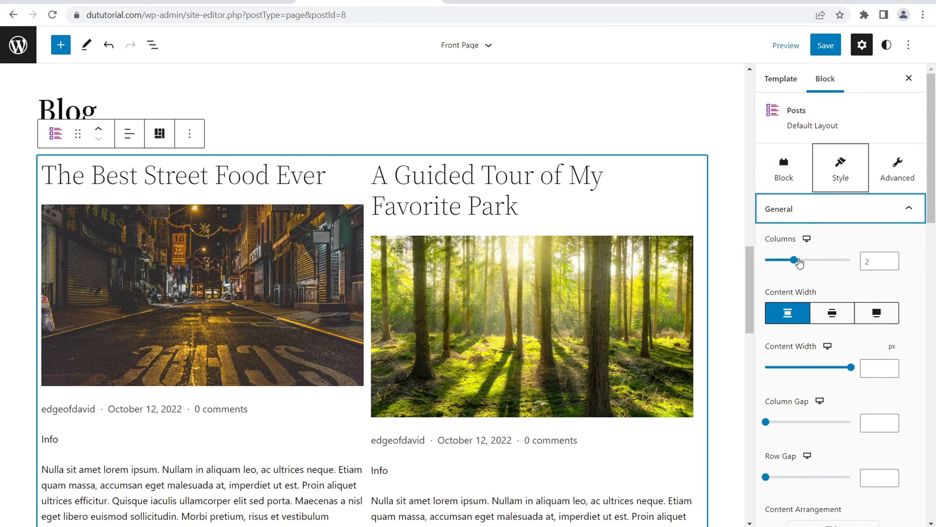
pyautogui.moveTo(795, 261); pyautogui.dragTo(821, 260)
pyautogui.scroll(8, 450, 272)
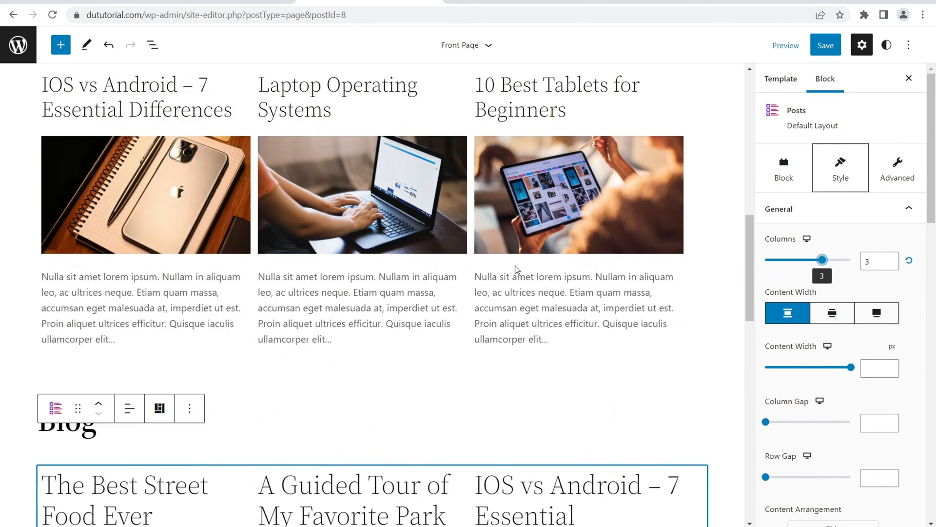
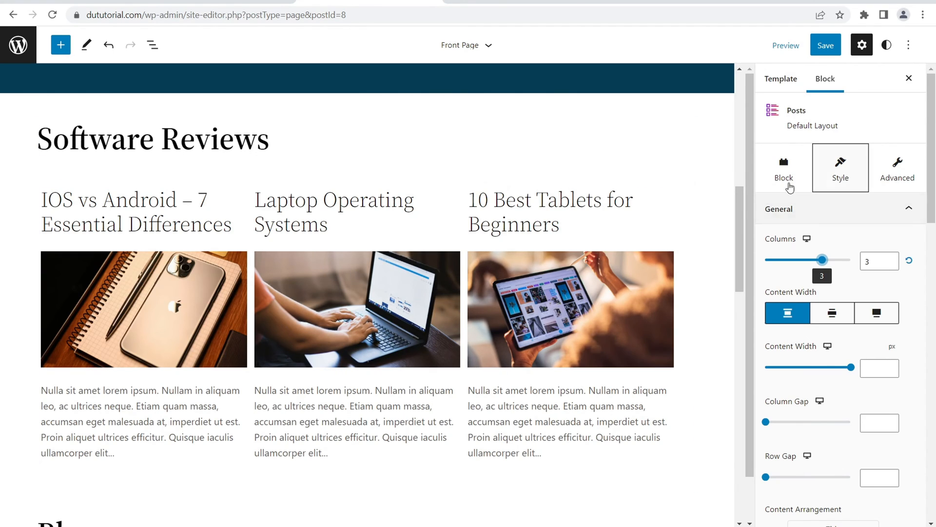
pyautogui.click(744, 243)
pyautogui.scroll(-10, 746, 309)
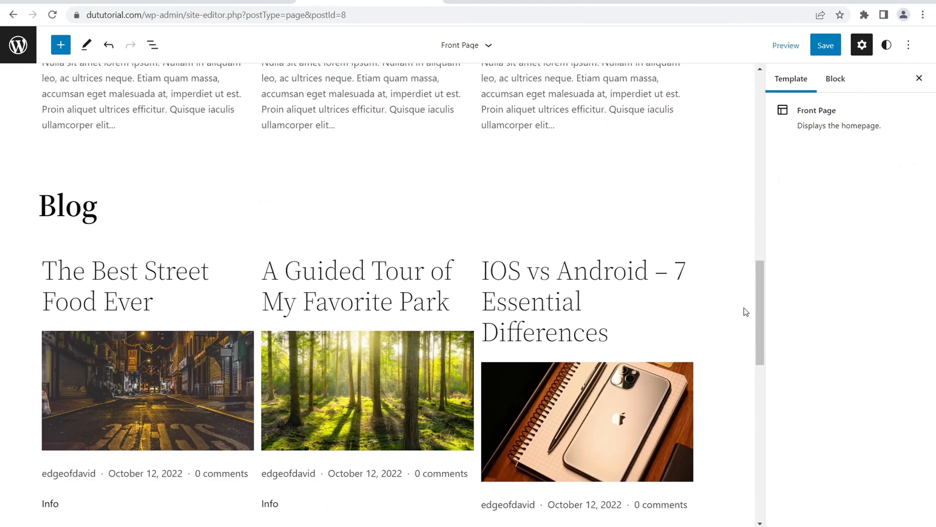
pyautogui.scroll(1, 593, 242)
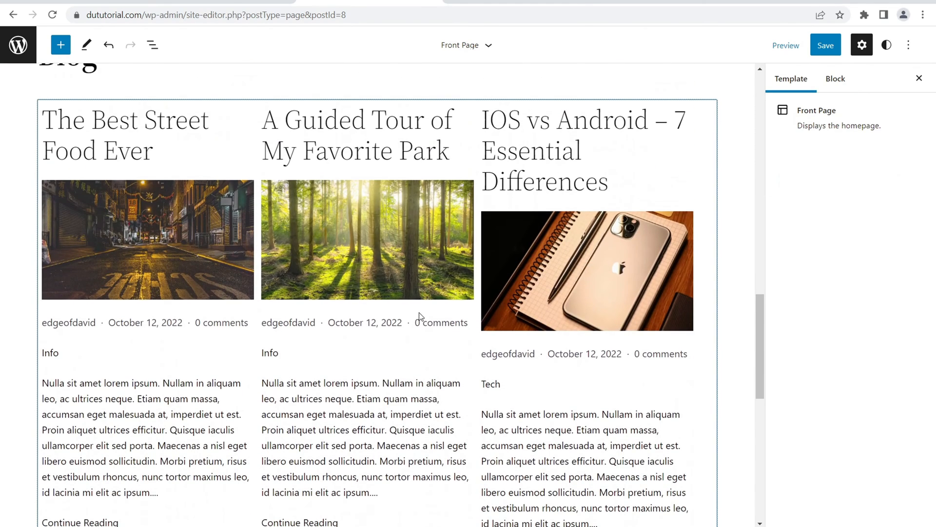
pyautogui.click(404, 356)
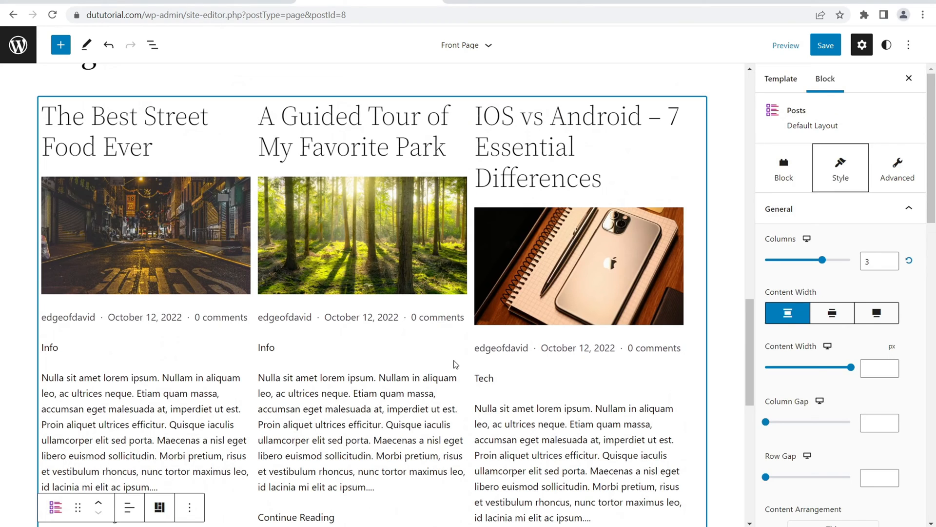
pyautogui.click(856, 220)
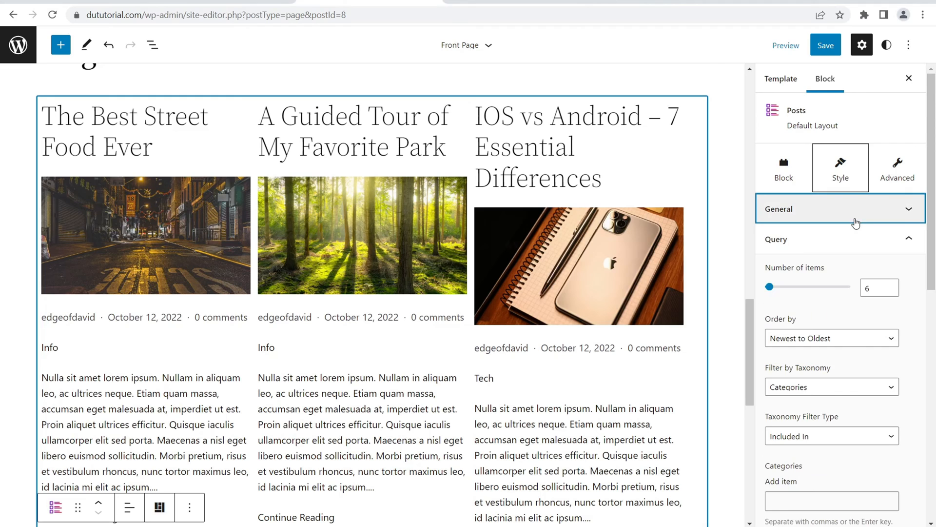
# Copy the styled Posts block from the Software Reviews section
pyautogui.scroll(12, 643, 232)
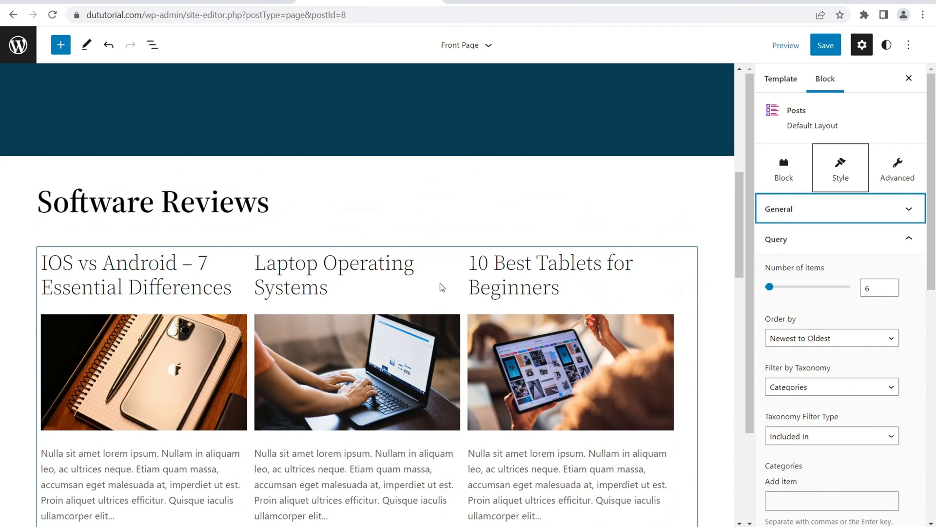
pyautogui.click(442, 287)
pyautogui.rightClick(439, 285)
pyautogui.click(194, 229)
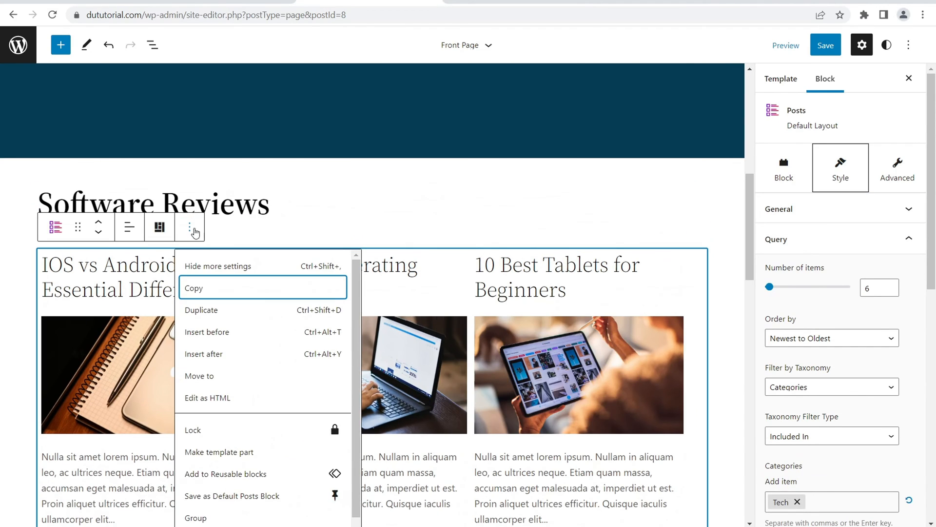
pyautogui.click(205, 290)
# Delete the unstyled Posts block below the Blog heading
pyautogui.scroll(-1, 205, 291)
pyautogui.scroll(-5, 673, 389)
pyautogui.scroll(-5, 507, 413)
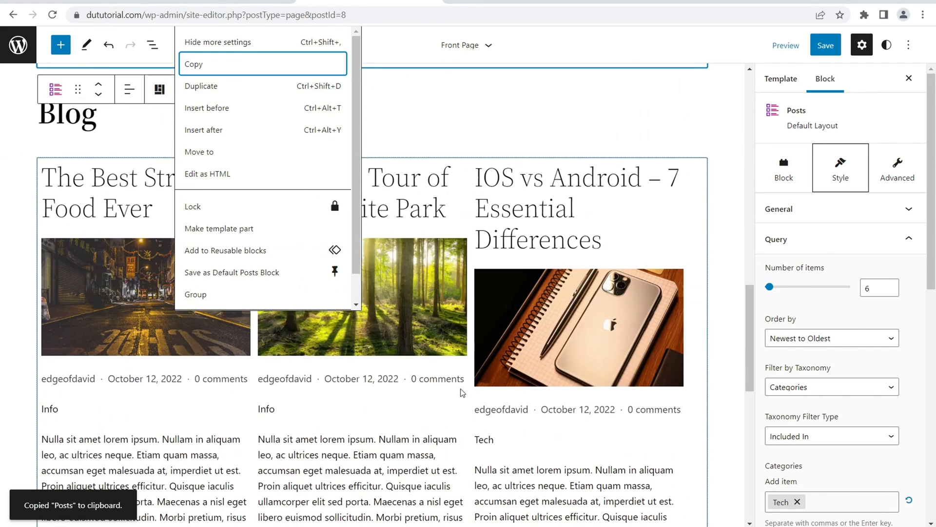
pyautogui.press('Escape')
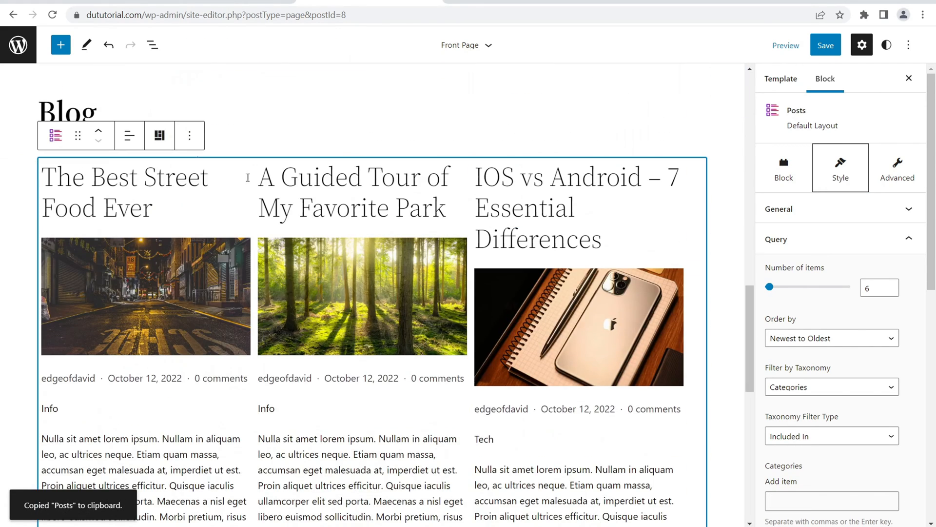
pyautogui.click(190, 135)
pyautogui.click(233, 459)
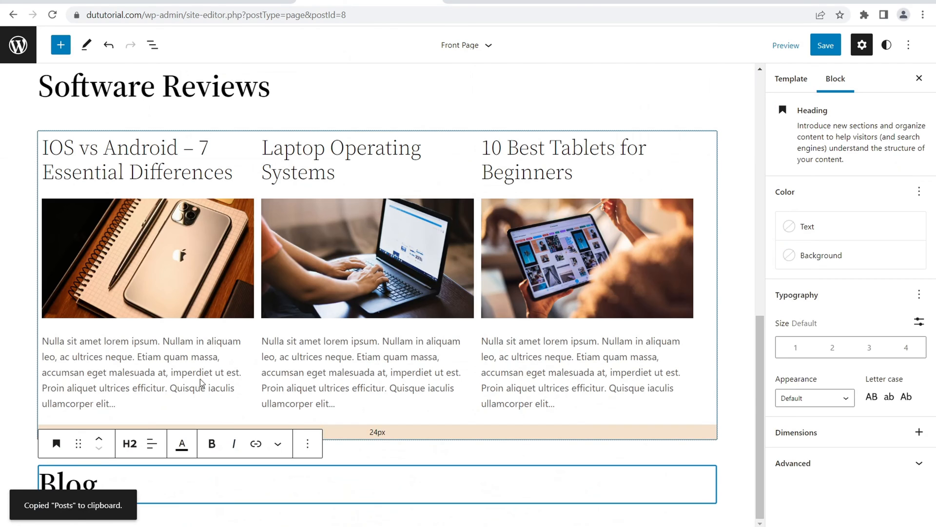
# Paste the copied Posts block on a new line below the Blog heading and compare it with the Software Reviews grid
pyautogui.press('Return')
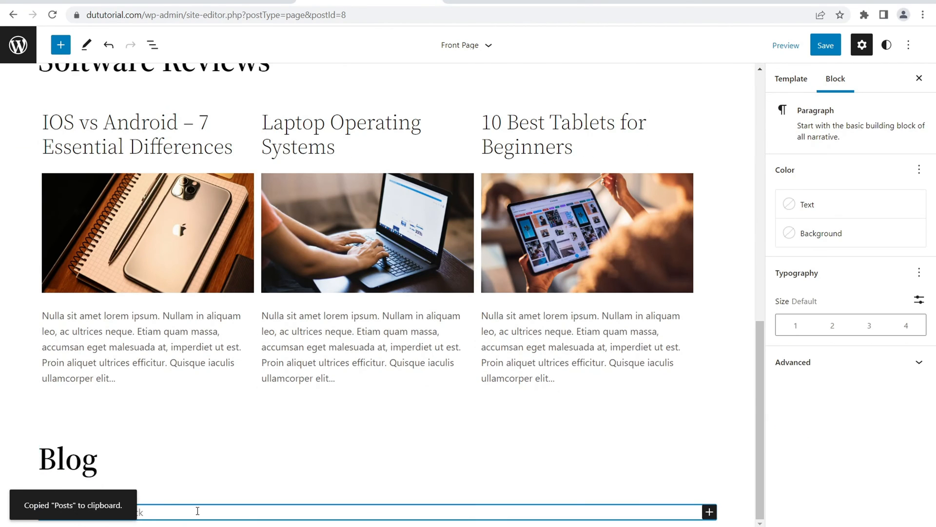
pyautogui.rightClick(198, 508)
pyautogui.click(221, 396)
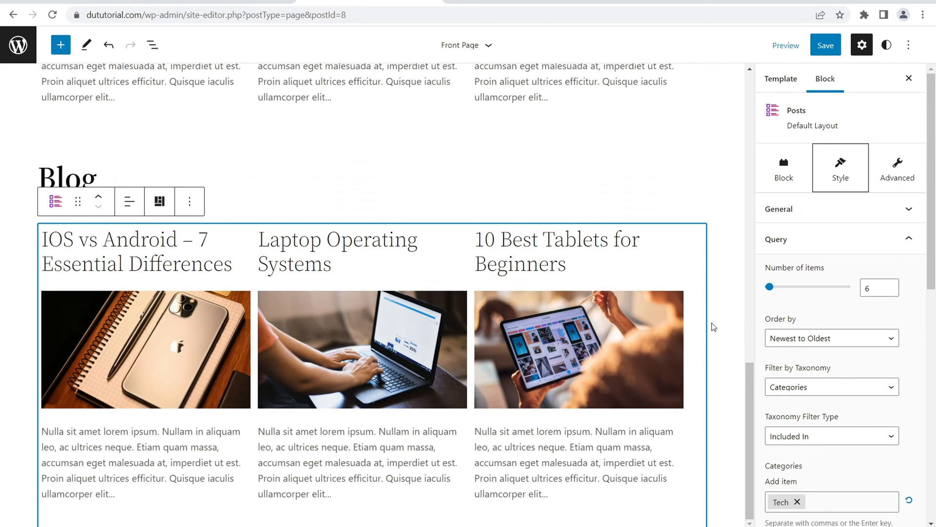
pyautogui.scroll(6, 399, 314)
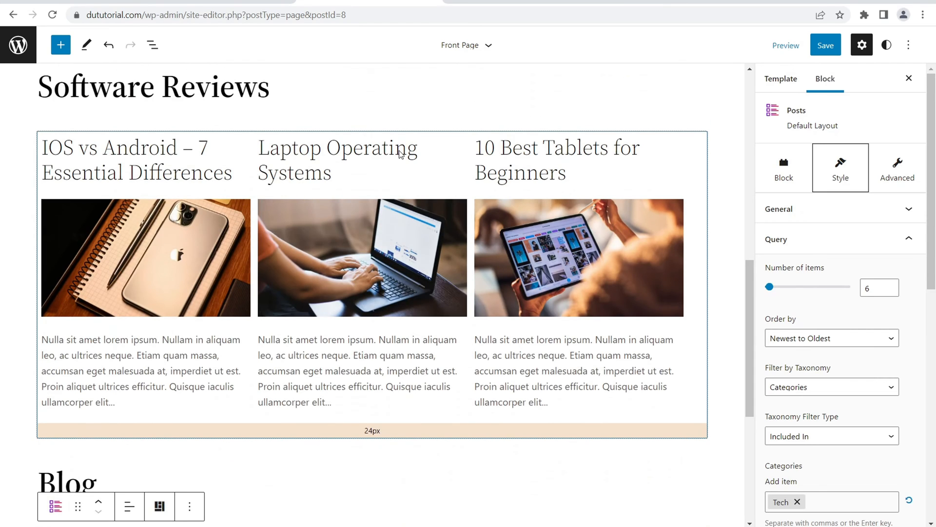
pyautogui.scroll(-4, 402, 157)
pyautogui.scroll(-3, 403, 157)
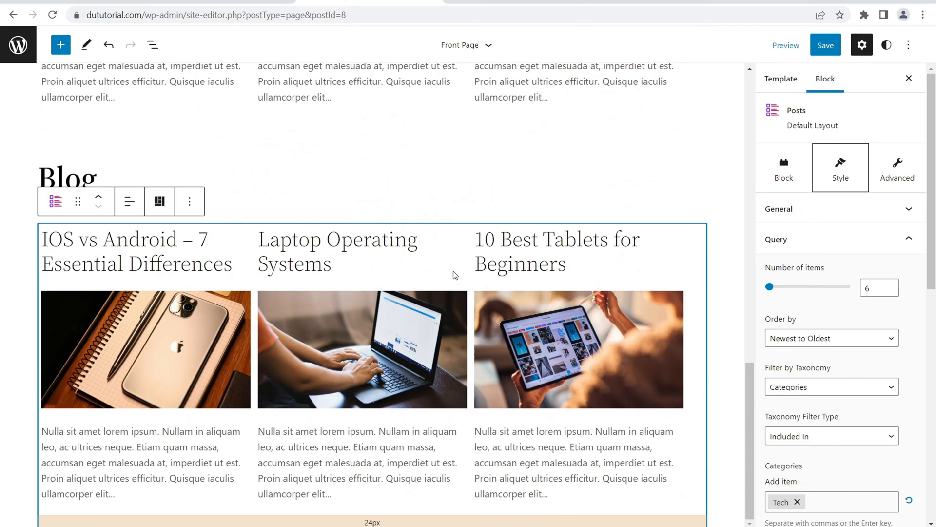
# Remove the Tech category filter from the Blog section's Posts block and review its posts
pyautogui.click(837, 208)
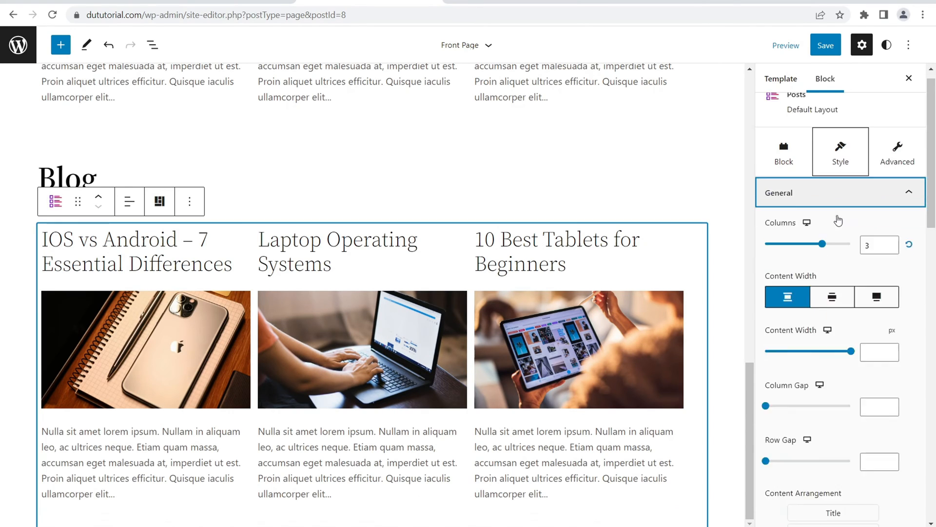
pyautogui.scroll(-9, 829, 254)
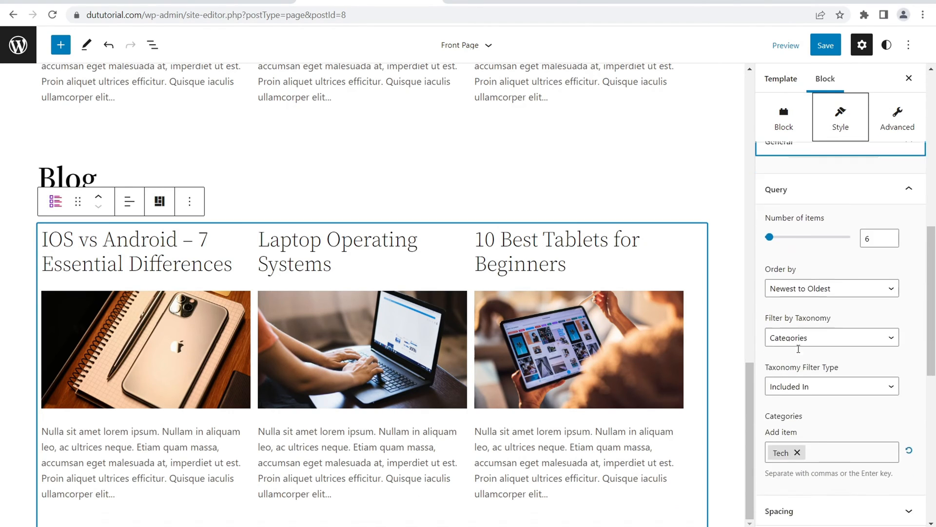
pyautogui.click(798, 381)
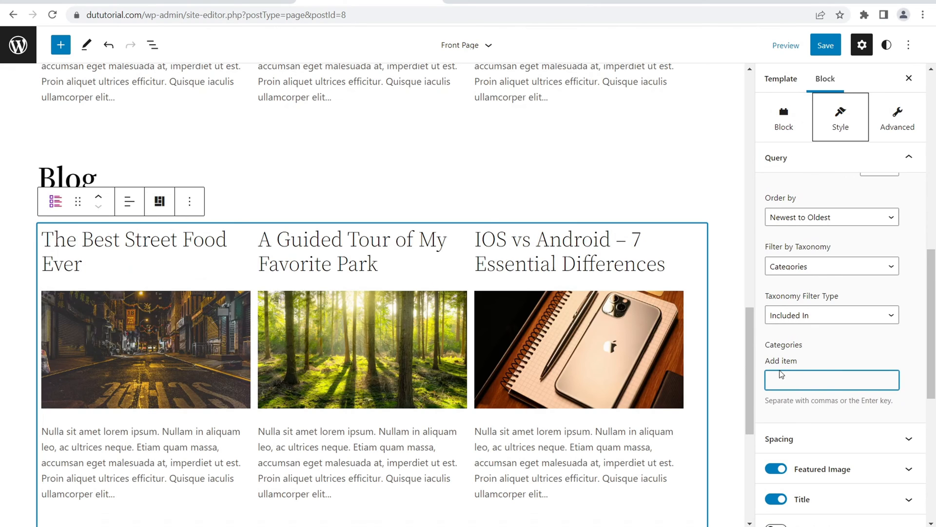
pyautogui.scroll(-6, 669, 309)
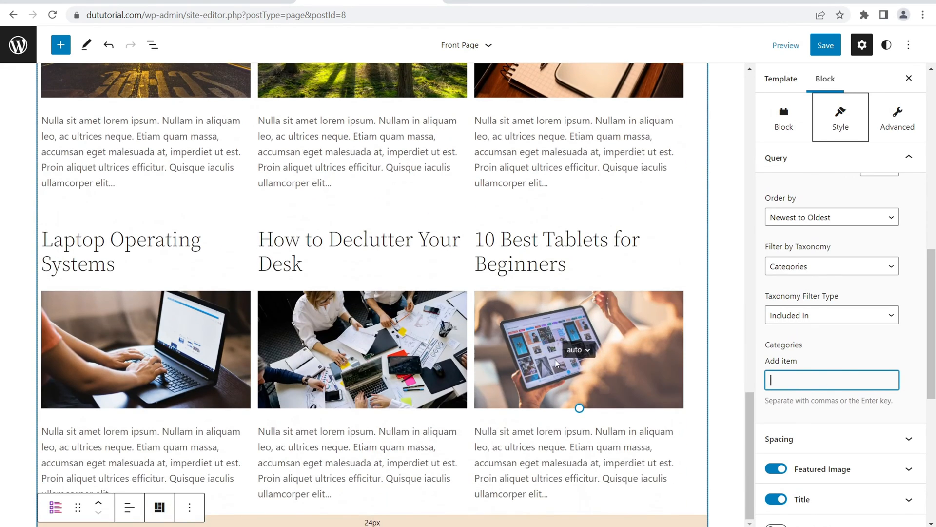
# Set the number of items in the Blog section's Posts block to 3 and review the page sections above it
pyautogui.scroll(10, 825, 372)
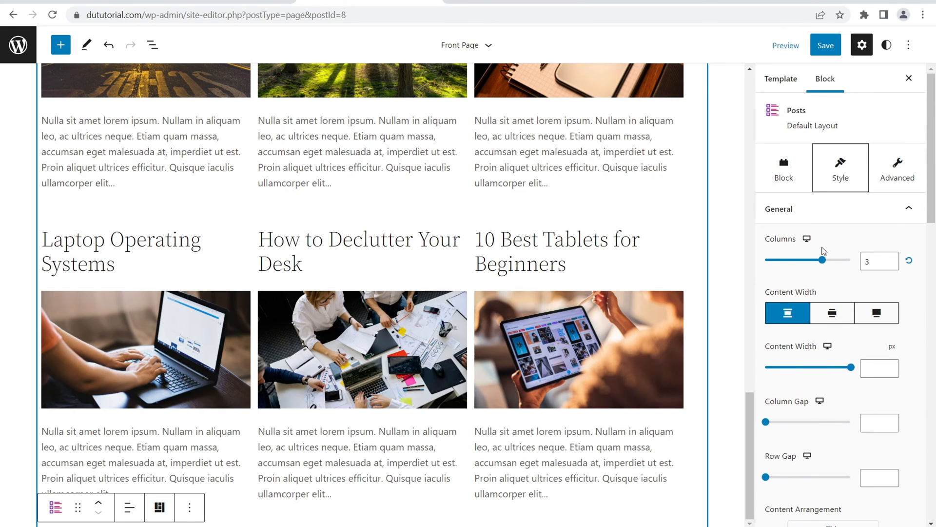
pyautogui.click(843, 213)
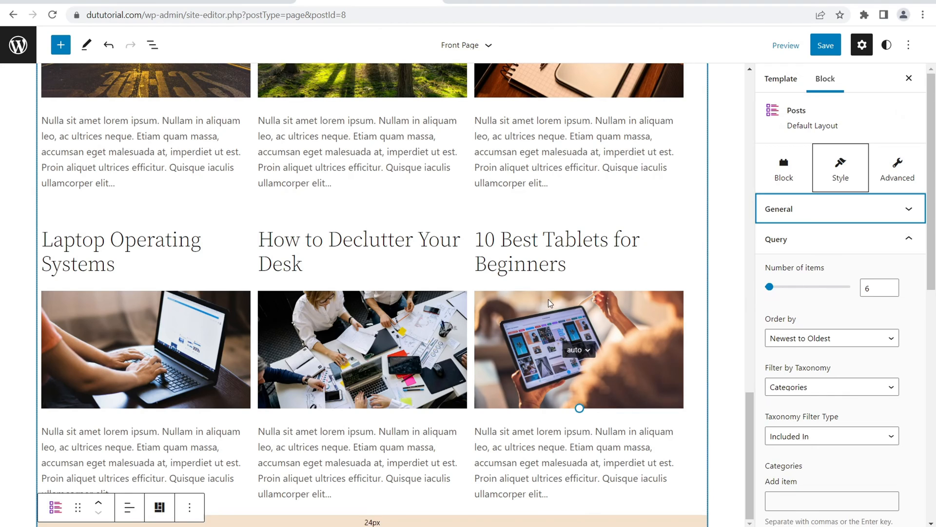
pyautogui.scroll(3, 475, 340)
pyautogui.scroll(-1, 473, 340)
pyautogui.moveTo(778, 286); pyautogui.dragTo(770, 288)
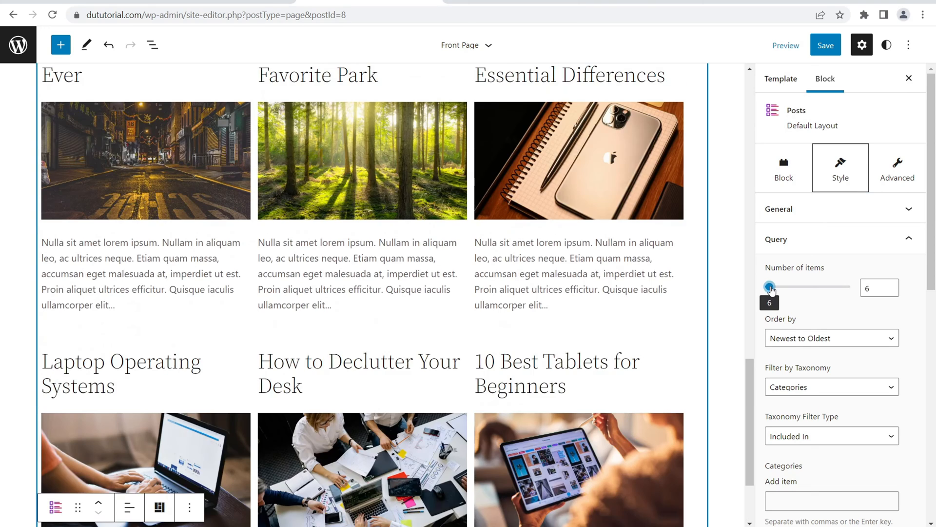
pyautogui.press('Tab')
pyautogui.press('BackSpace')
pyautogui.write('3')
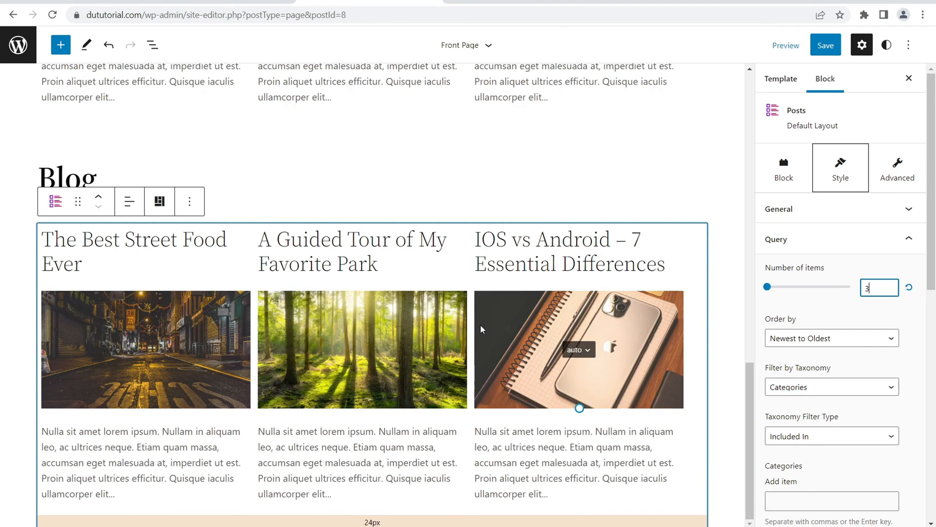
pyautogui.scroll(8, 414, 327)
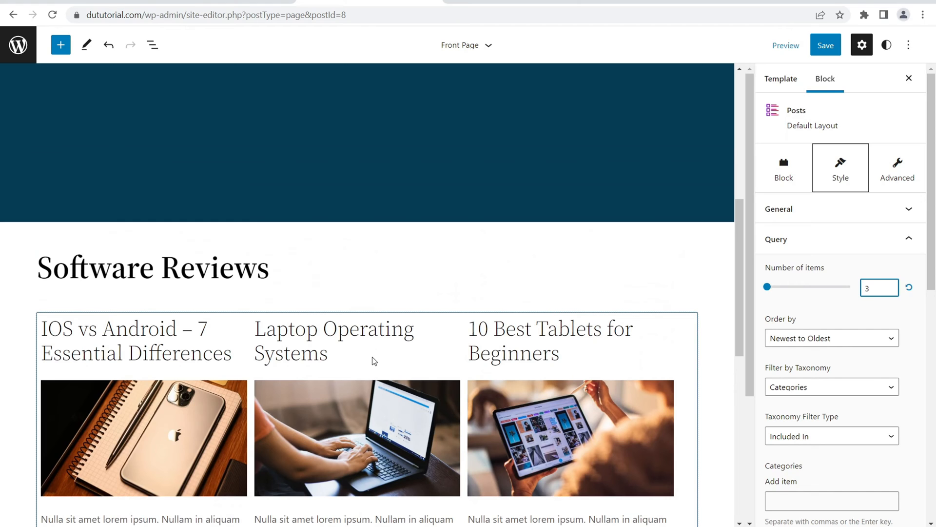
# Set the number of items in the Blog section's Posts block to 6 and review the post grids
pyautogui.scroll(-8, 387, 361)
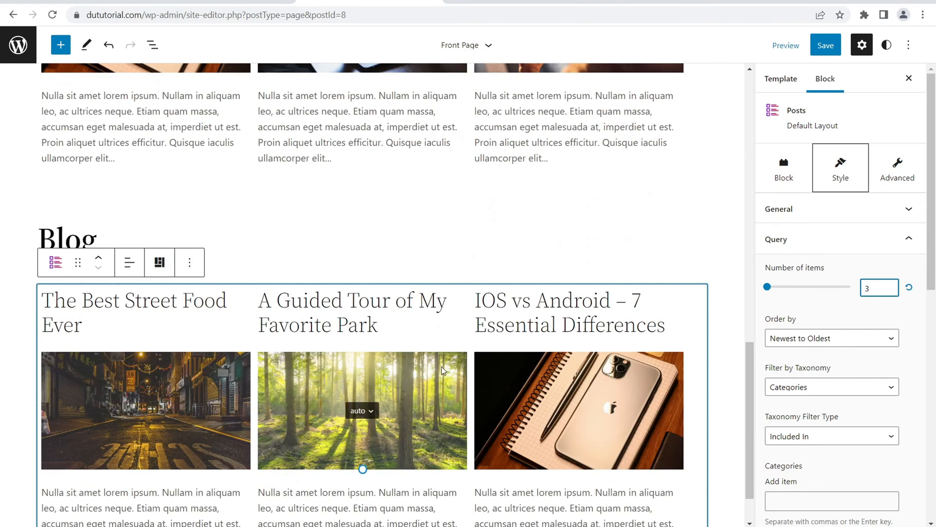
pyautogui.click(461, 320)
pyautogui.doubleClick(866, 287)
pyautogui.write('6')
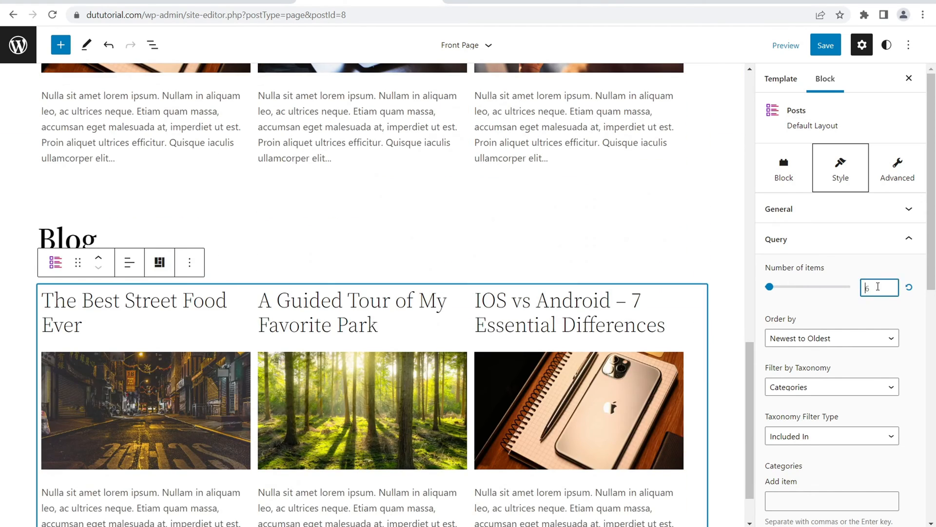
pyautogui.scroll(-15, 389, 324)
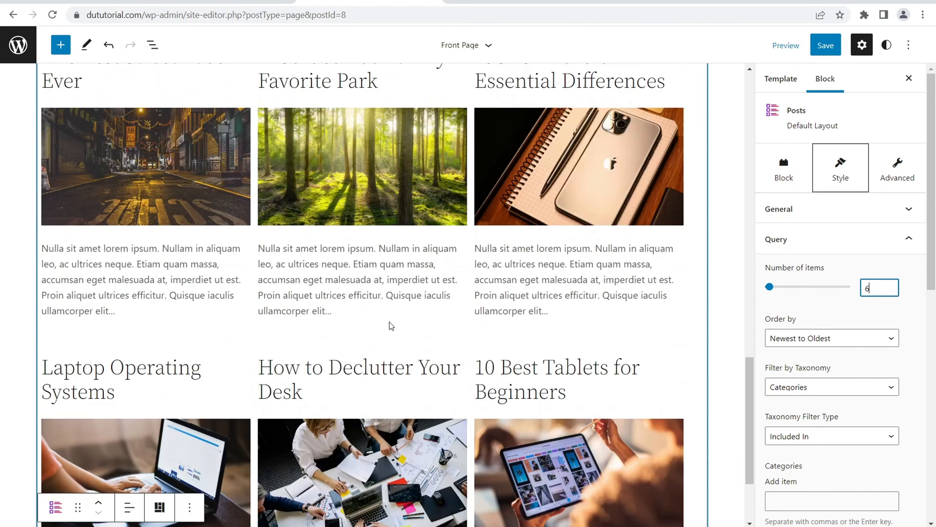
pyautogui.scroll(-5, 408, 336)
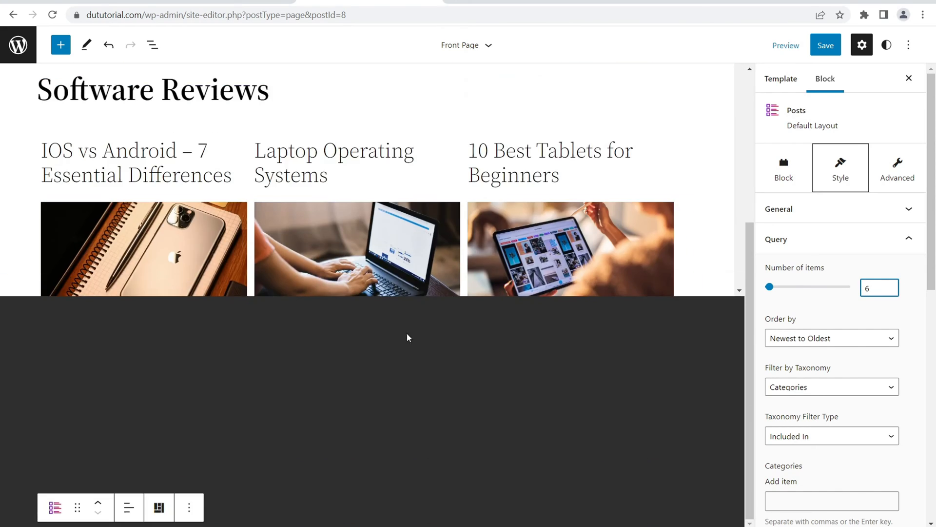
pyautogui.scroll(7, 393, 338)
pyautogui.scroll(2, 424, 347)
pyautogui.scroll(-10, 663, 297)
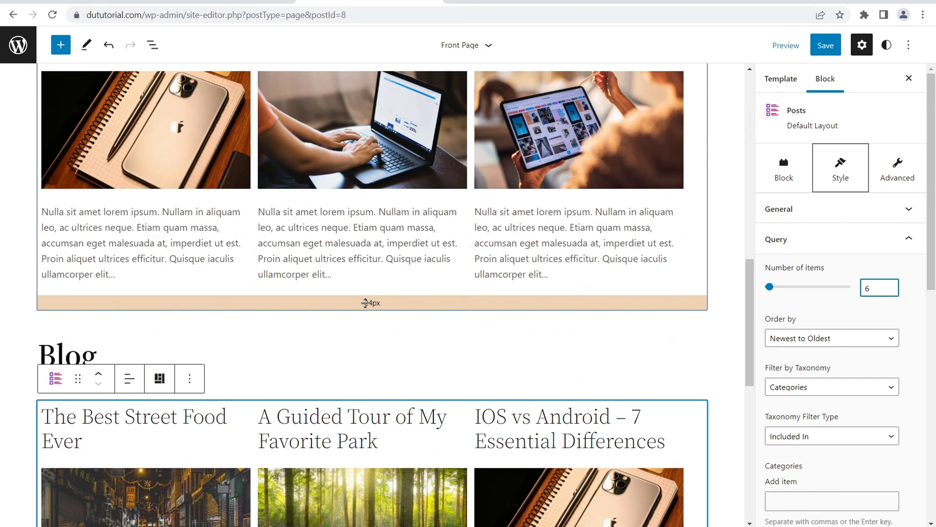
pyautogui.scroll(-4, 354, 386)
pyautogui.scroll(5, 360, 397)
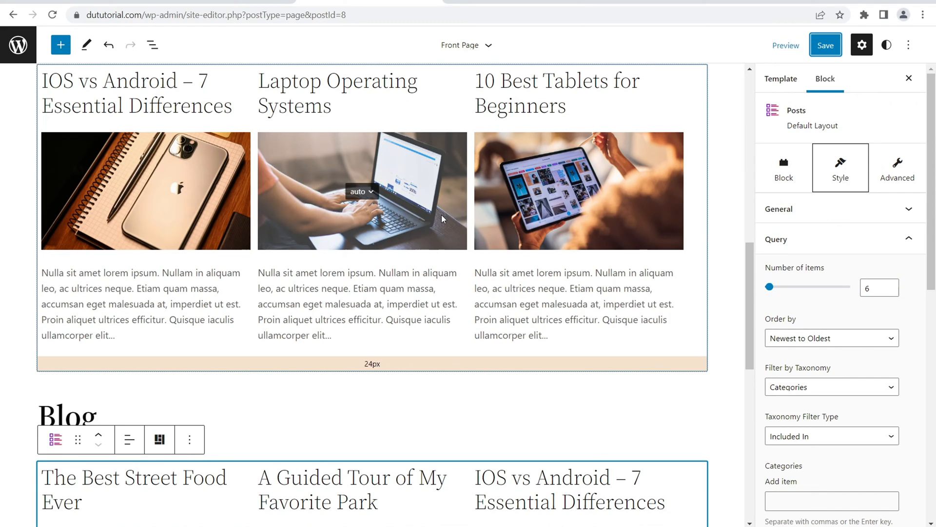
# Save the Front Page template and open the live site in a new tab to review the page
pyautogui.click(828, 49)
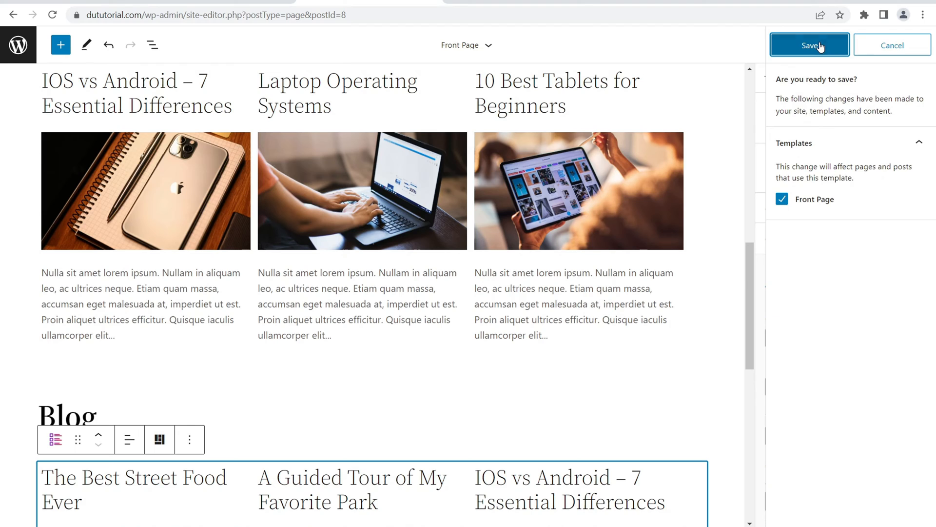
pyautogui.click(821, 47)
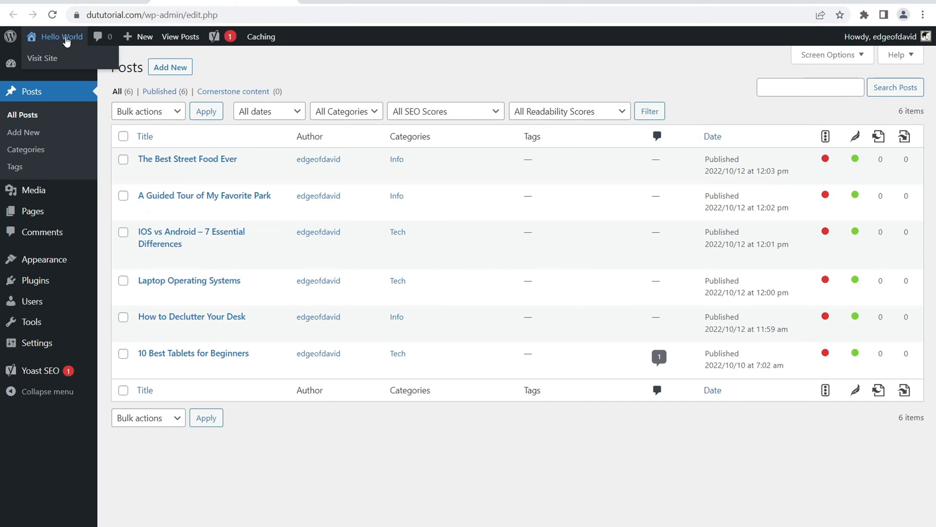
pyautogui.rightClick(66, 38)
pyautogui.click(109, 45)
pyautogui.click(386, 1)
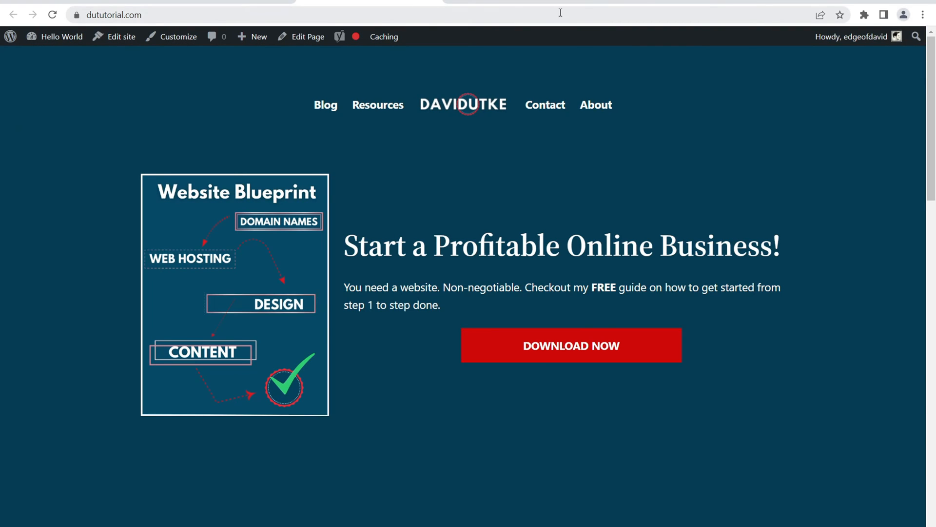
pyautogui.moveTo(933, 69); pyautogui.dragTo(934, 162)
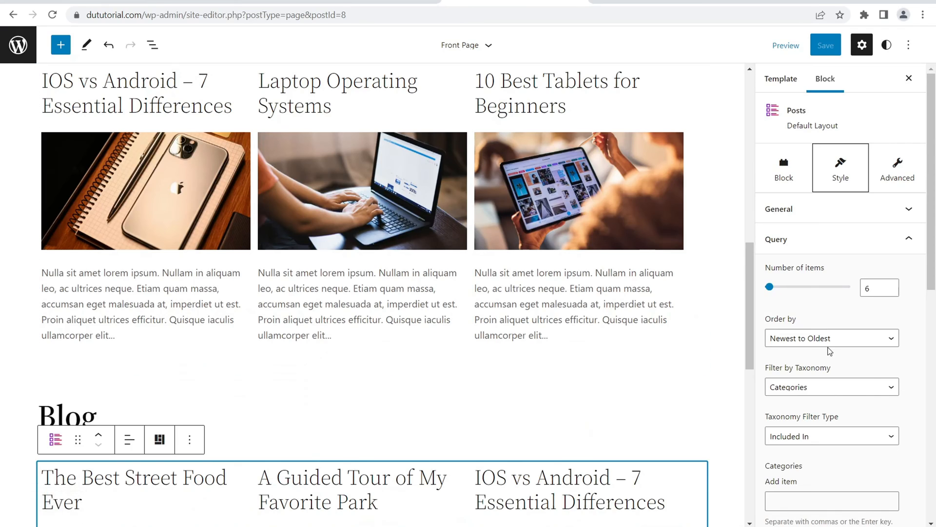
# Insert a Spacer block, move it above the Software Reviews heading, and reduce its height to about 12 px
pyautogui.moveTo(754, 293); pyautogui.dragTo(754, 199)
pyautogui.click(288, 349)
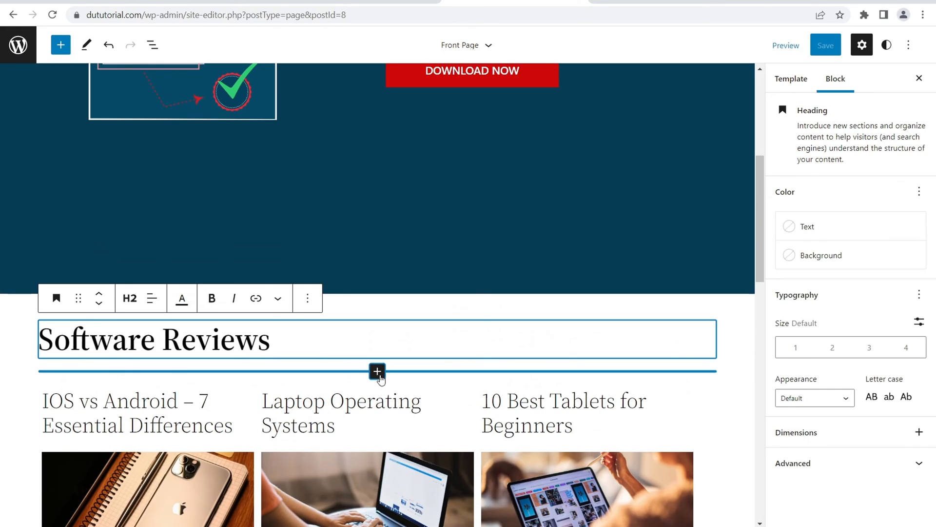
pyautogui.click(380, 375)
pyautogui.write('sp')
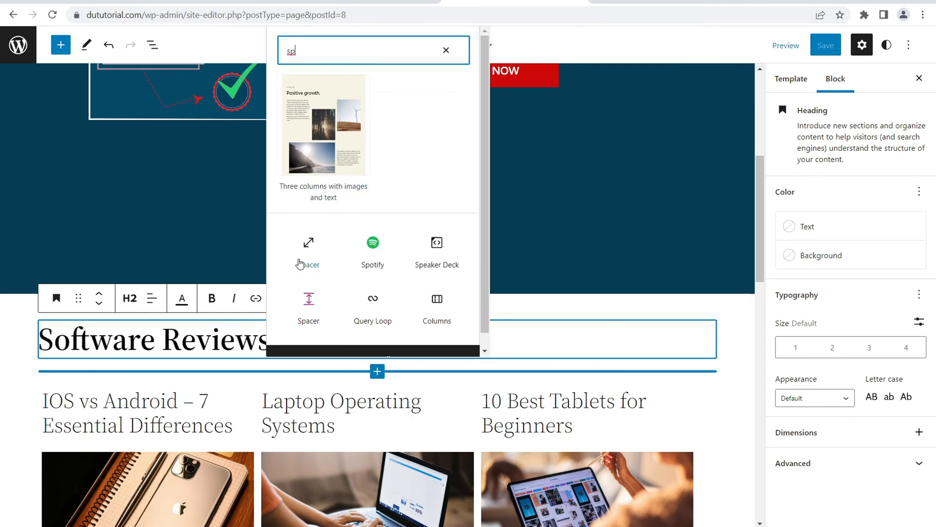
pyautogui.click(300, 263)
pyautogui.click(89, 357)
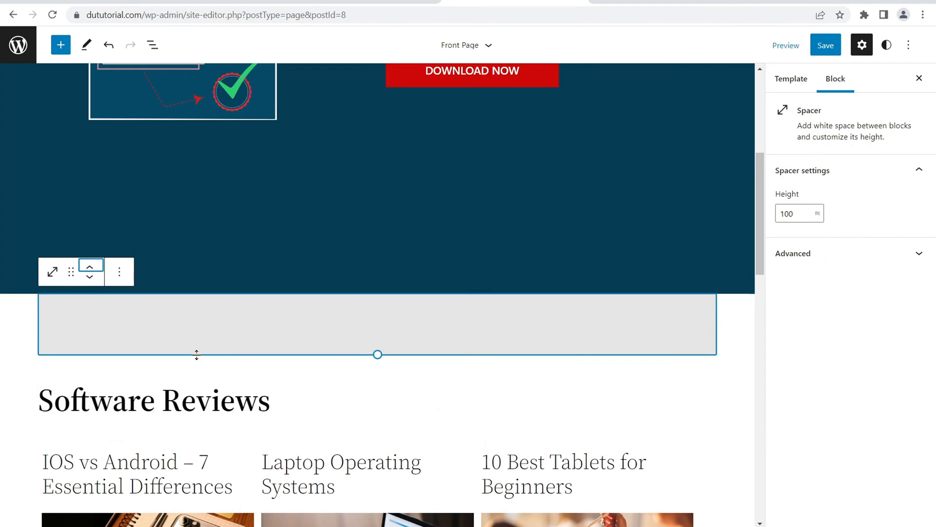
pyautogui.moveTo(377, 355); pyautogui.dragTo(374, 299)
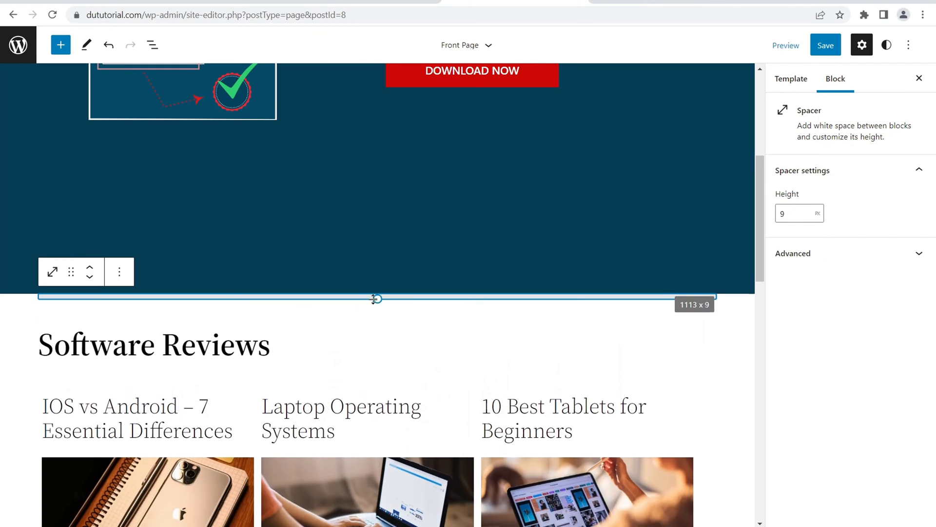
# Save the template with the spacer and reload the live site to check the spacing above Software Reviews
pyautogui.click(829, 46)
pyautogui.click(832, 46)
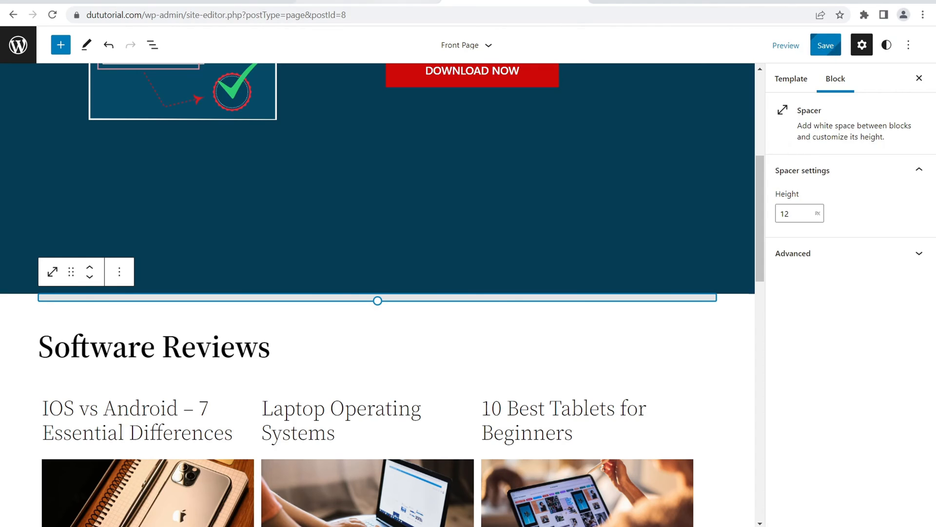
pyautogui.click(369, 2)
pyautogui.click(53, 15)
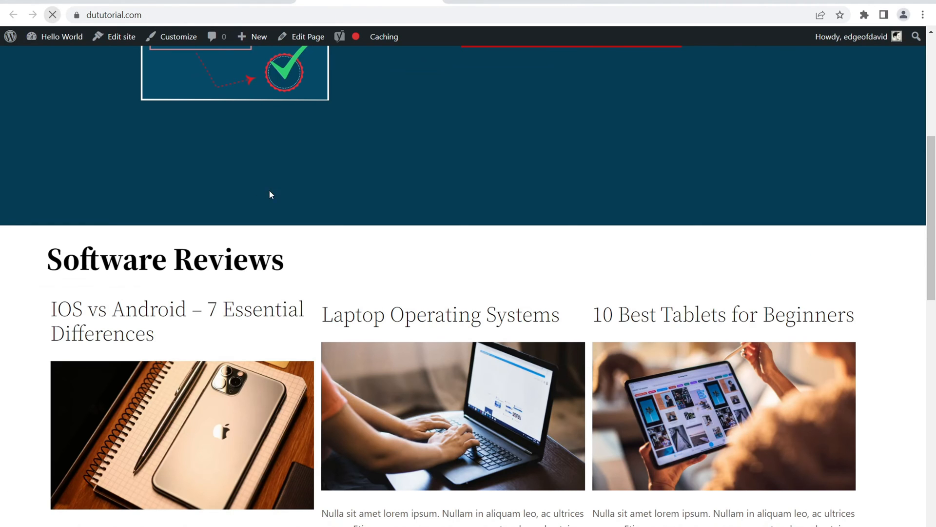
pyautogui.moveTo(933, 246); pyautogui.dragTo(935, 374)
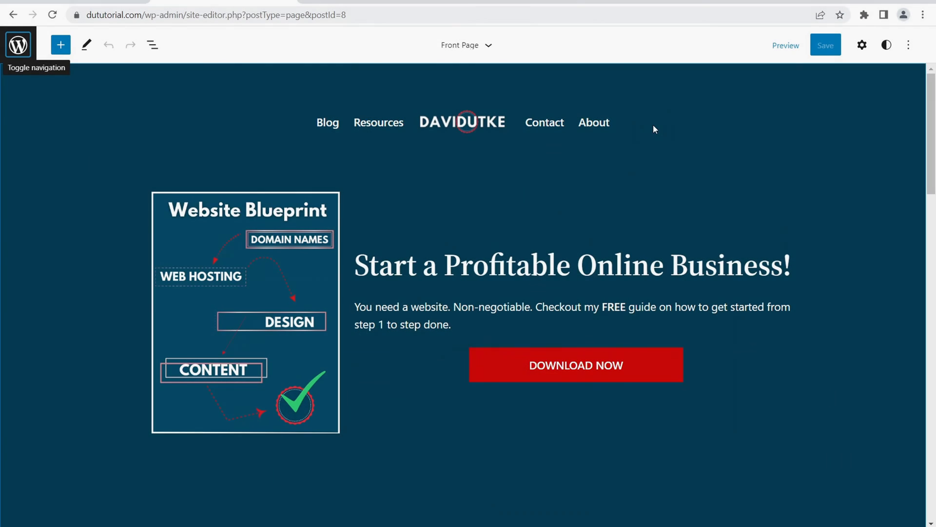
# Insert a Footer block at the end of the front page using the "Footer with text, title, and logo" pattern
pyautogui.moveTo(931, 131); pyautogui.dragTo(934, 462)
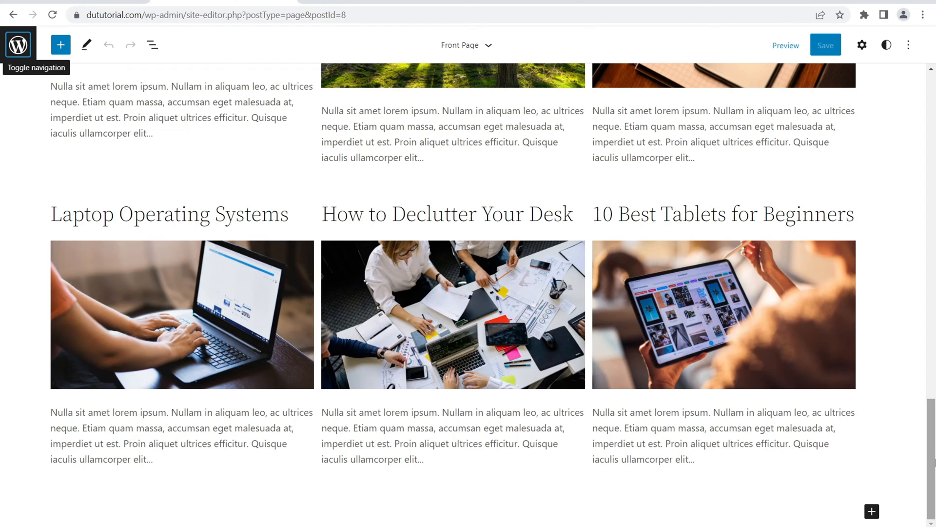
pyautogui.click(872, 511)
pyautogui.write('footer')
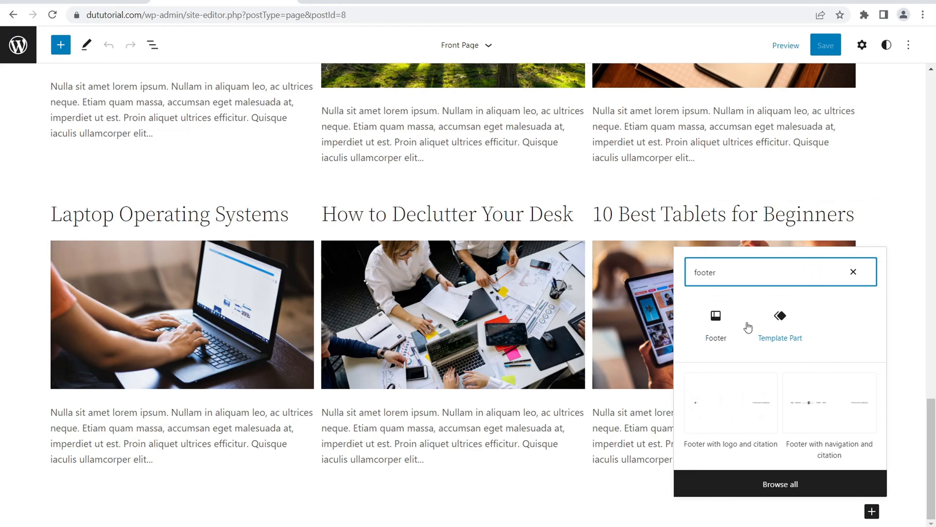
pyautogui.click(715, 322)
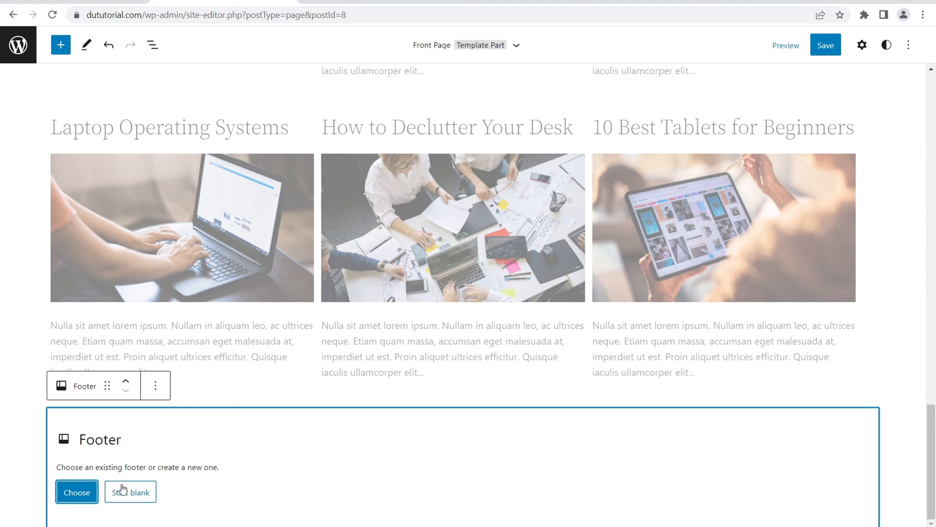
pyautogui.click(87, 491)
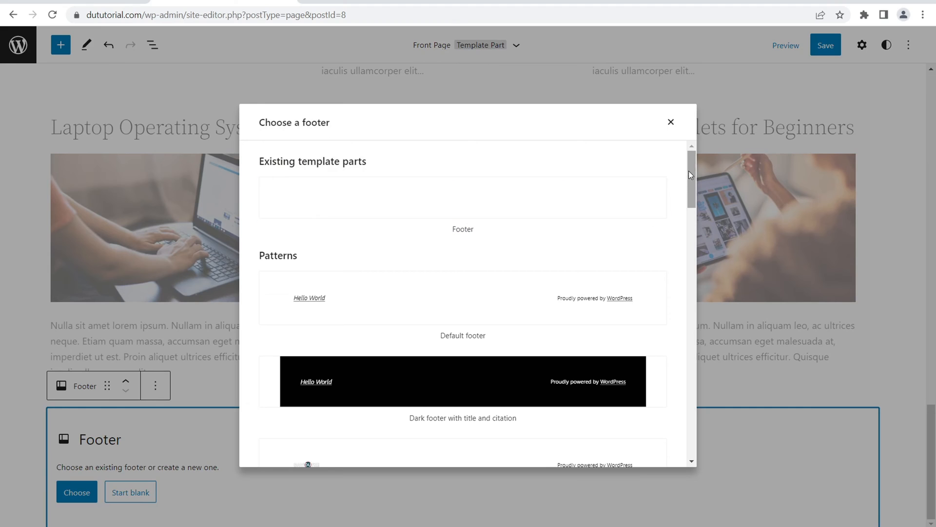
pyautogui.moveTo(695, 162); pyautogui.dragTo(665, 270)
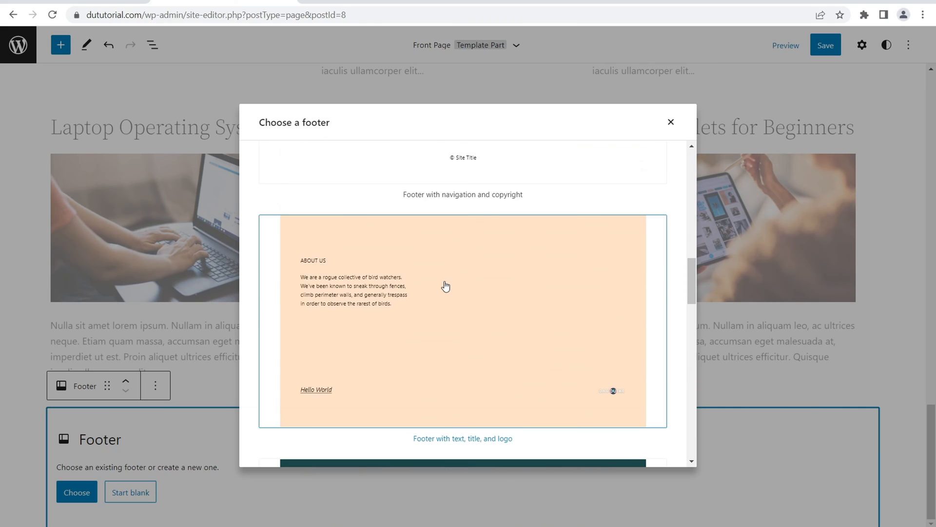
pyautogui.click(445, 286)
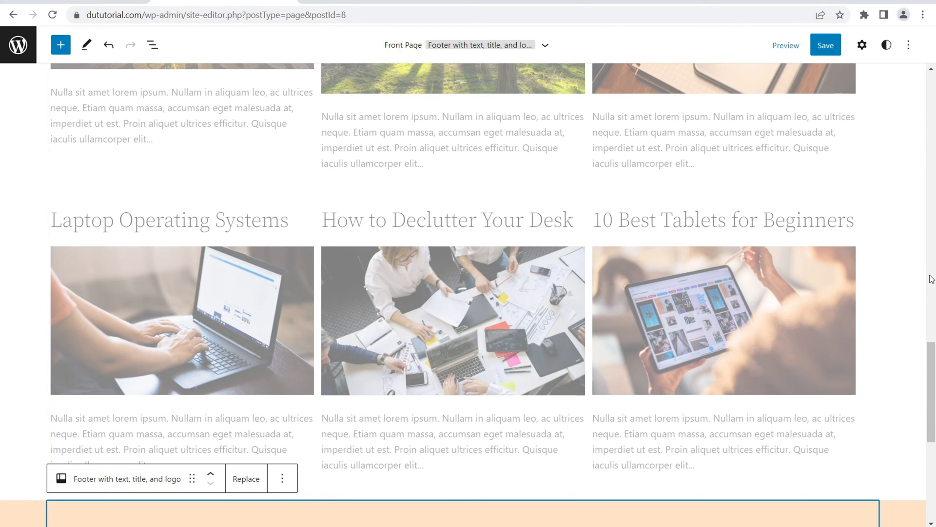
# Delete the Hello World site title from the footer
pyautogui.moveTo(930, 352); pyautogui.dragTo(933, 444)
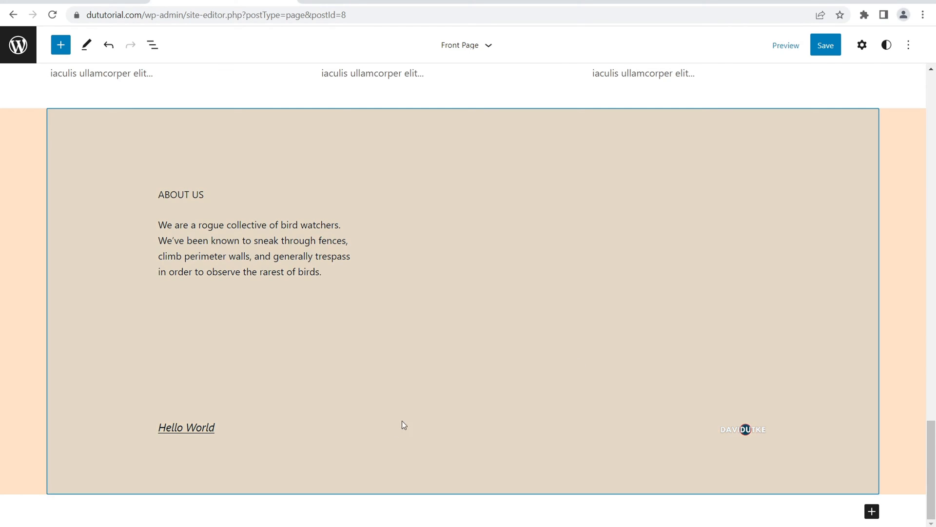
pyautogui.click(282, 466)
pyautogui.click(218, 462)
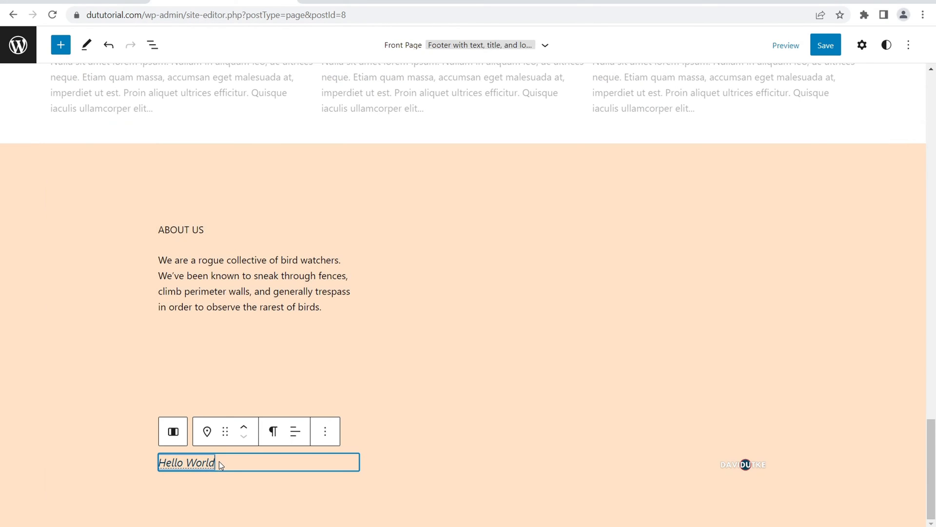
pyautogui.click(325, 434)
pyautogui.click(411, 390)
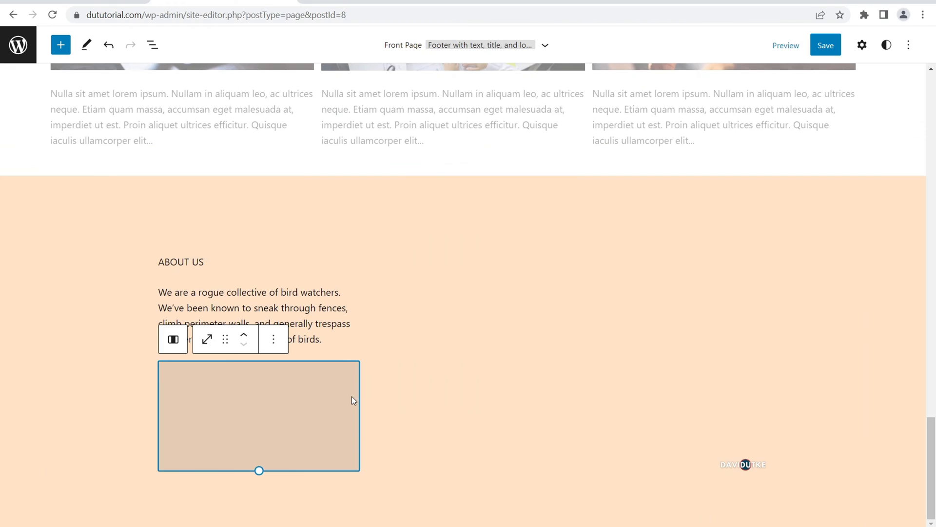
# Align the footer column containing the site logo to the top
pyautogui.click(708, 466)
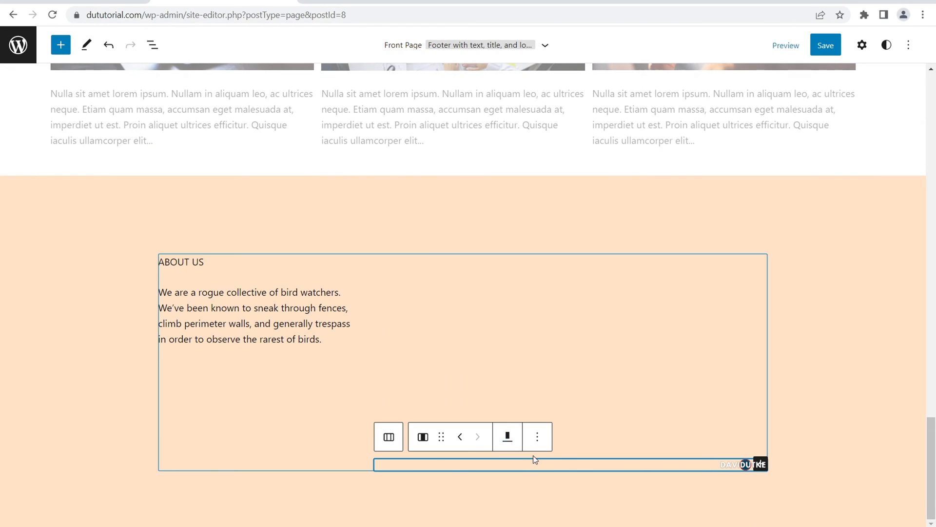
pyautogui.click(511, 431)
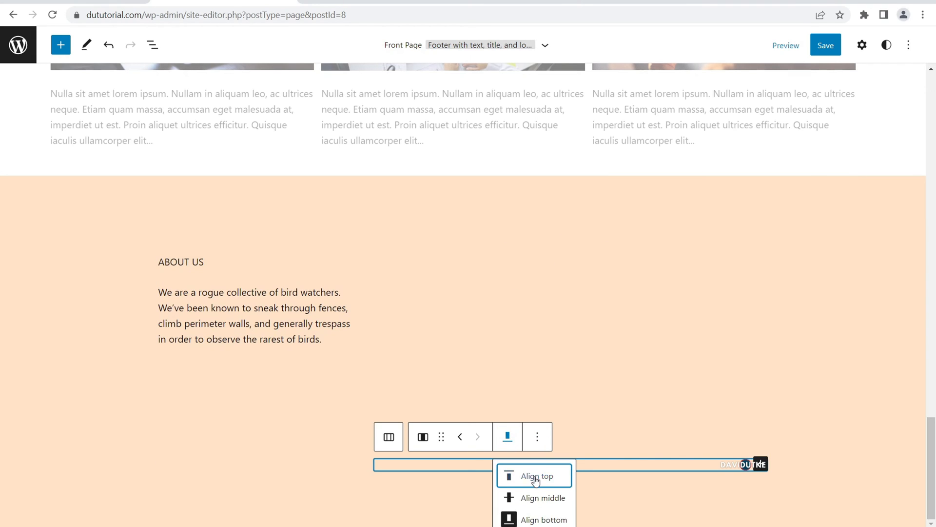
pyautogui.click(535, 479)
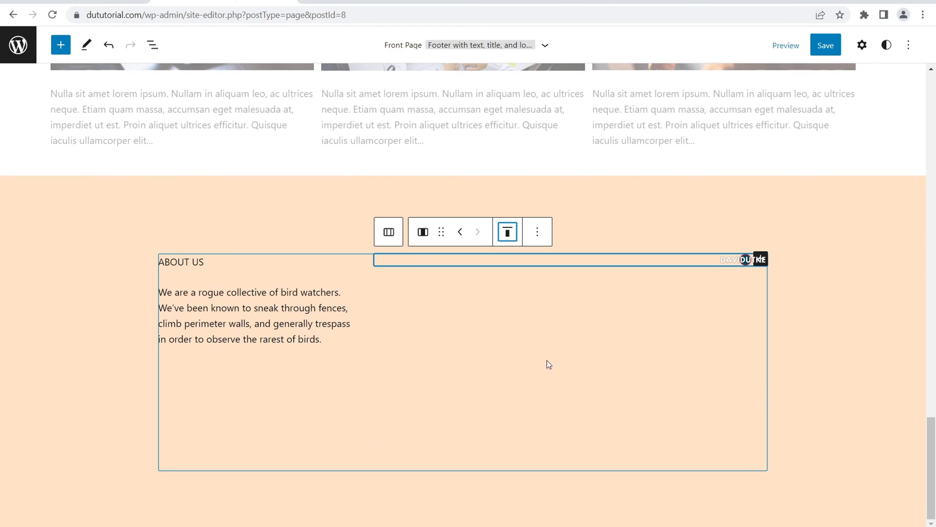
# Remove the site logo block from the footer's second column
pyautogui.click(742, 260)
pyautogui.click(920, 232)
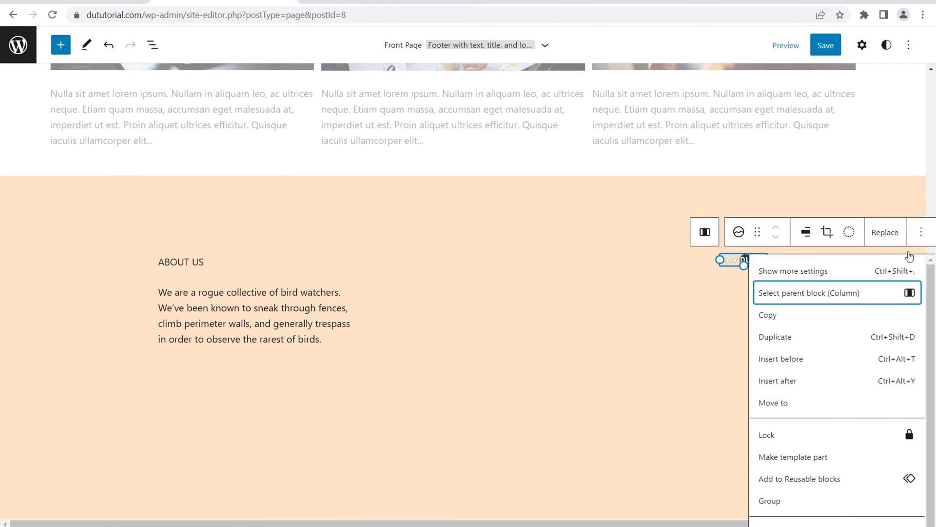
pyautogui.click(788, 526)
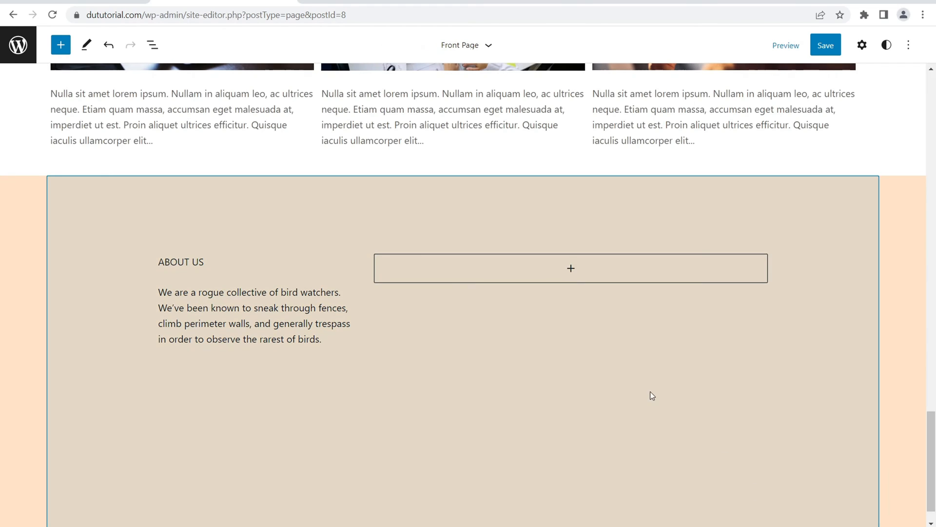
# Insert a Columns block with the 50 / 50 variation into the footer's empty column
pyautogui.click(573, 268)
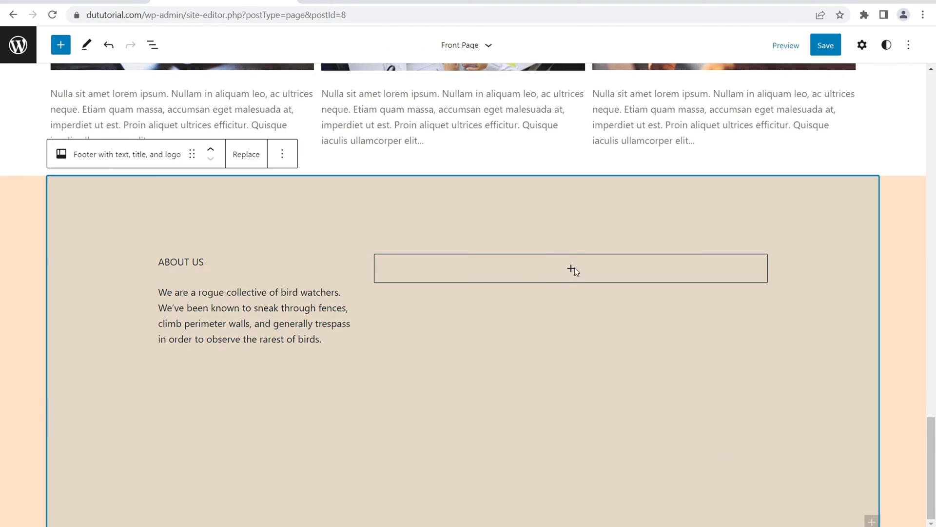
pyautogui.click(571, 268)
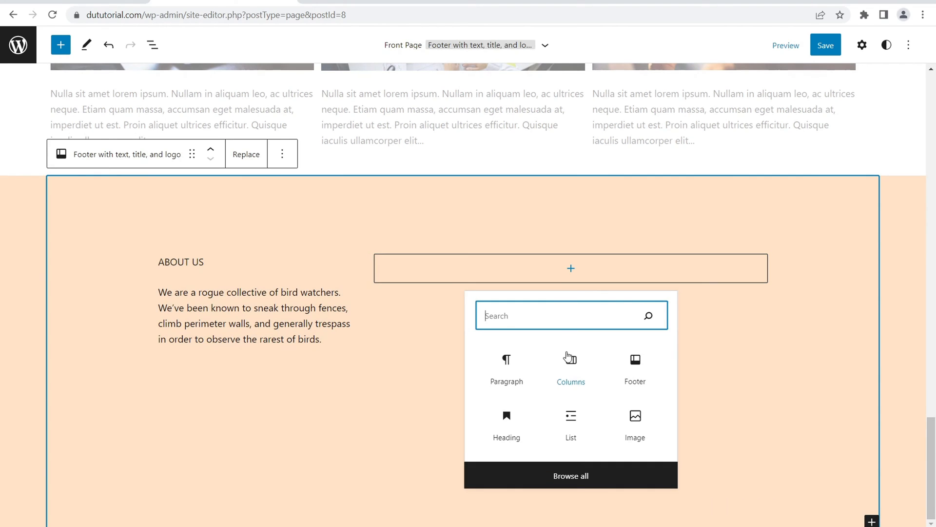
pyautogui.click(571, 366)
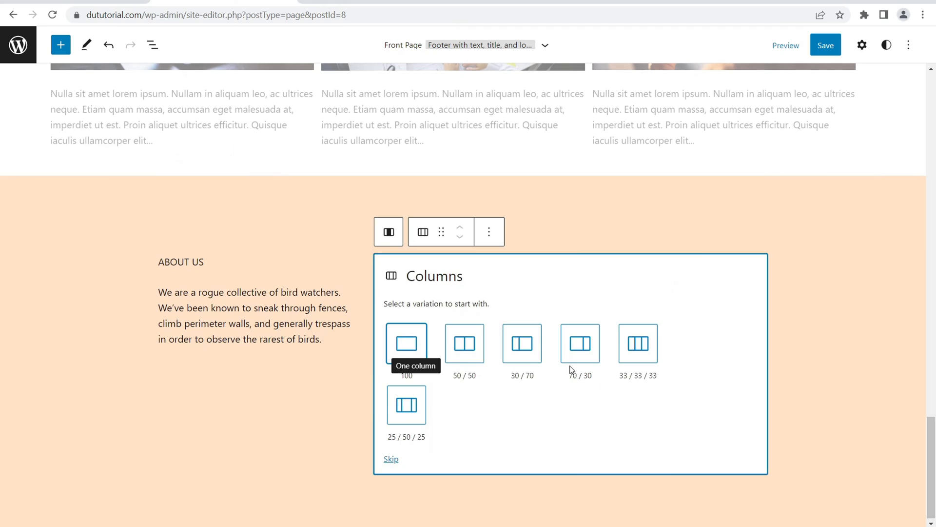
pyautogui.click(465, 348)
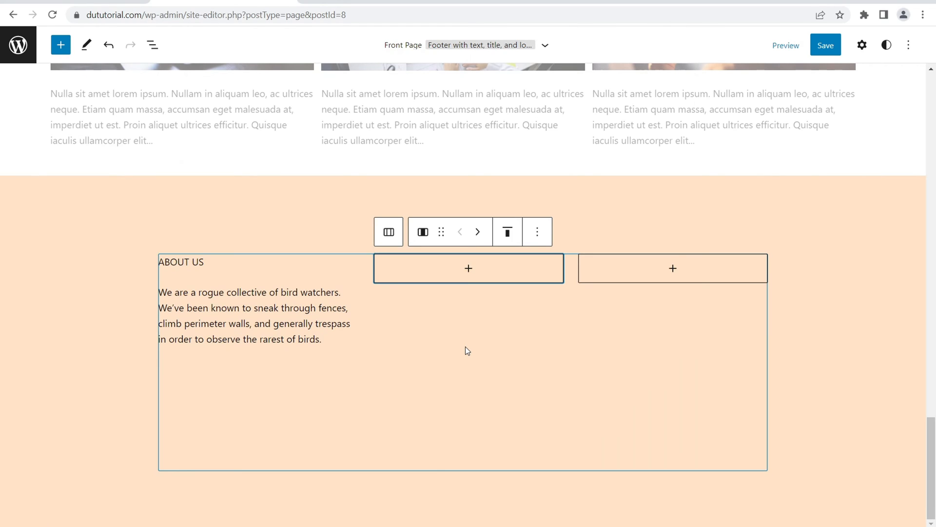
# Add a paragraph reading Company to the footer's middle column and one reading Info to the last column
pyautogui.click(469, 269)
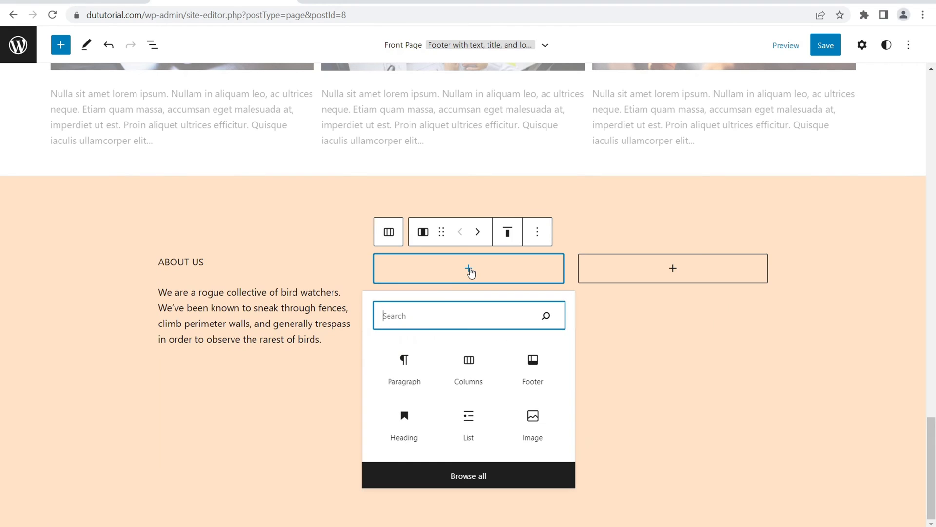
pyautogui.click(404, 361)
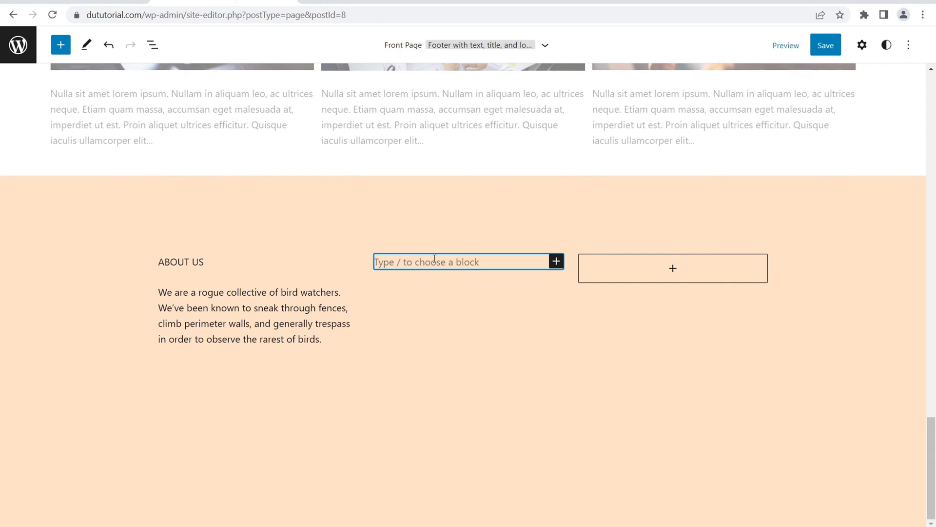
pyautogui.write('Company')
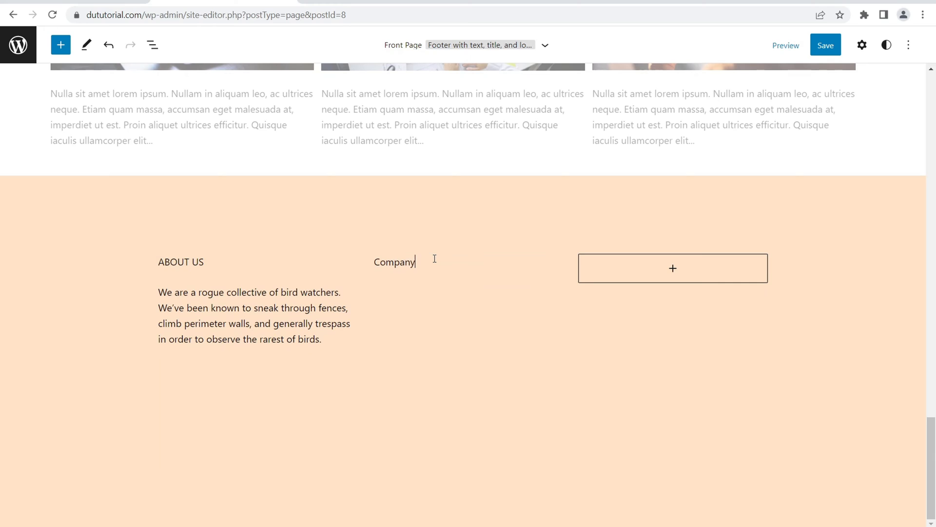
pyautogui.click(674, 270)
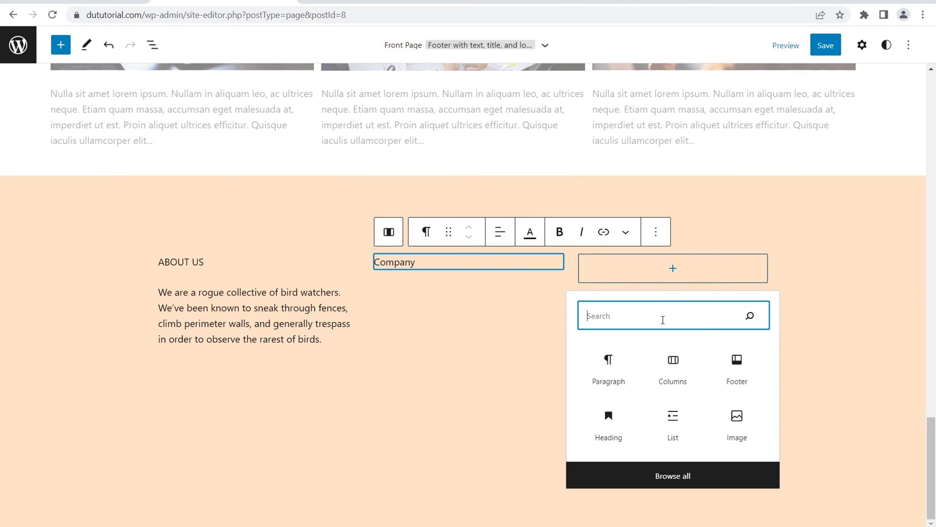
pyautogui.click(609, 371)
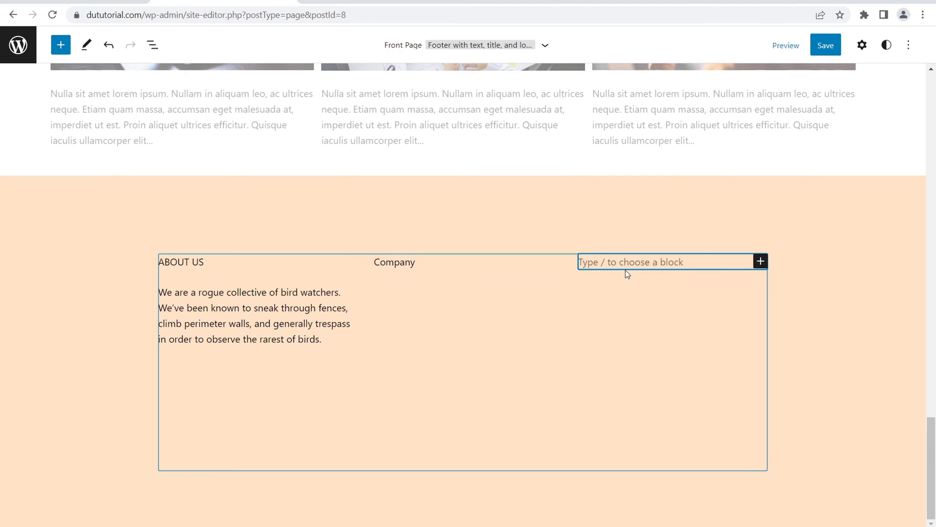
pyautogui.write('Info')
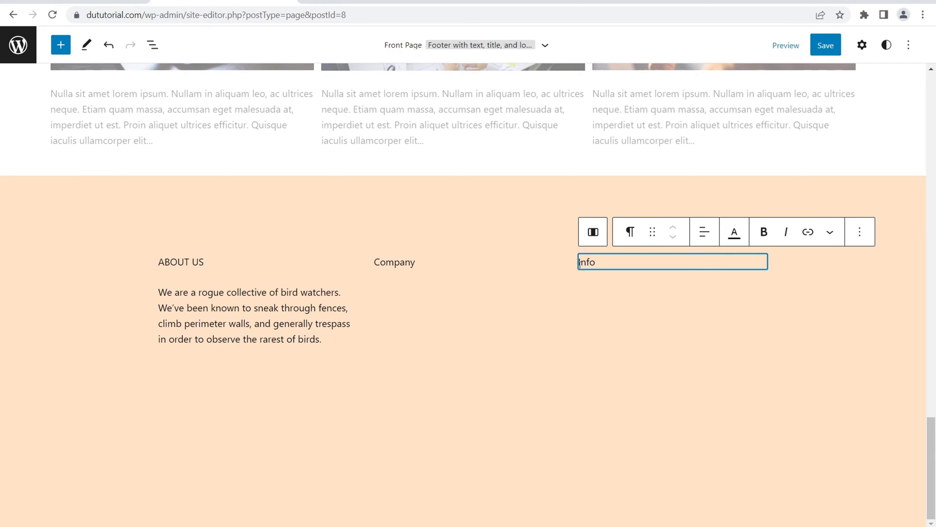
# Center-align the text of the Info and Company paragraphs in the footer
pyautogui.click(705, 231)
pyautogui.click(726, 291)
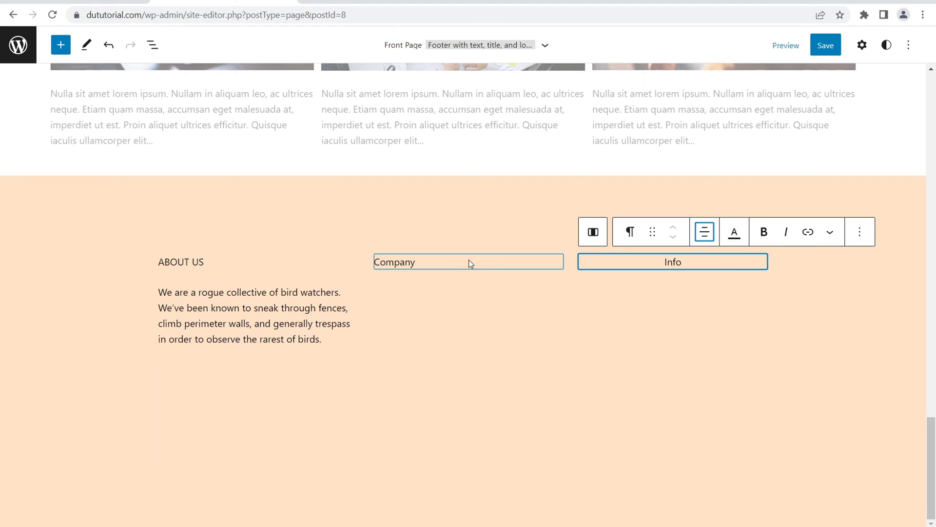
pyautogui.click(469, 263)
pyautogui.click(500, 232)
pyautogui.click(519, 294)
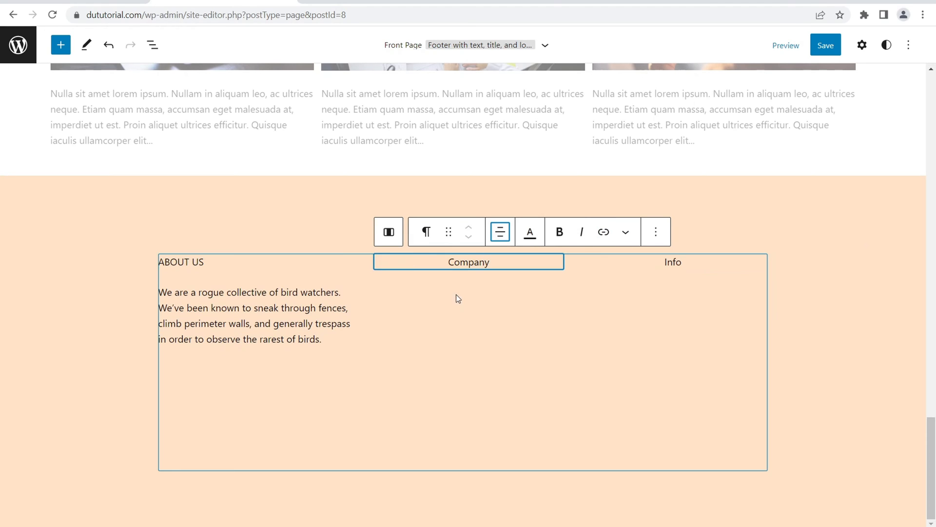
# Remove the ABOUT US paragraph from the footer's first column
pyautogui.click(217, 262)
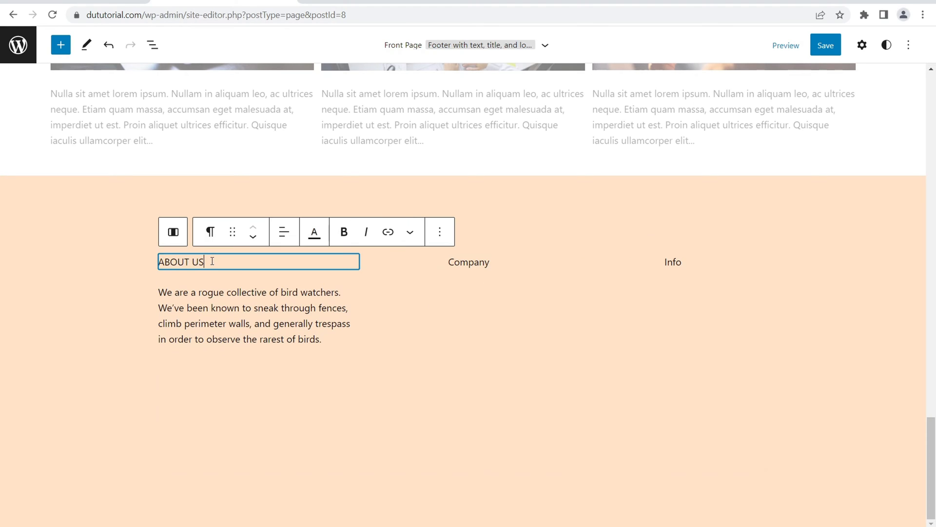
pyautogui.click(440, 232)
pyautogui.scroll(-1, 487, 493)
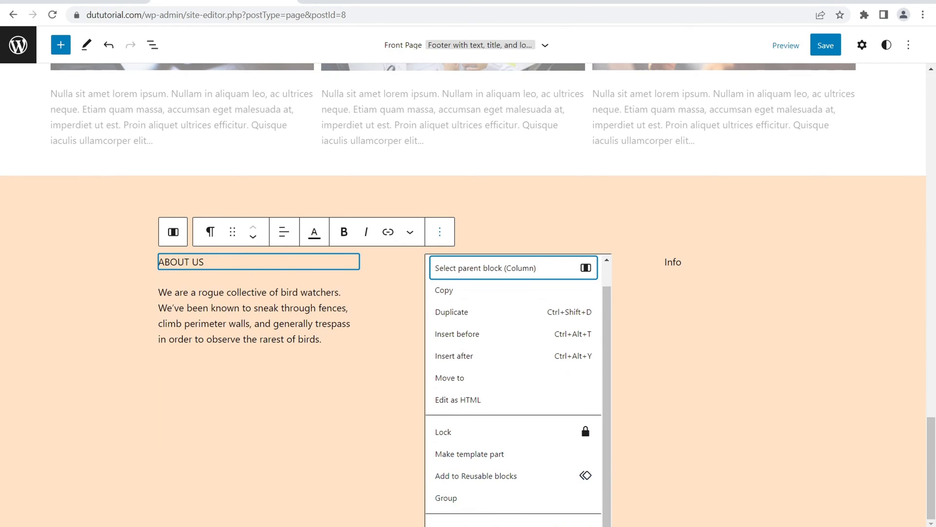
pyautogui.click(468, 524)
pyautogui.click(180, 263)
pyautogui.click(214, 274)
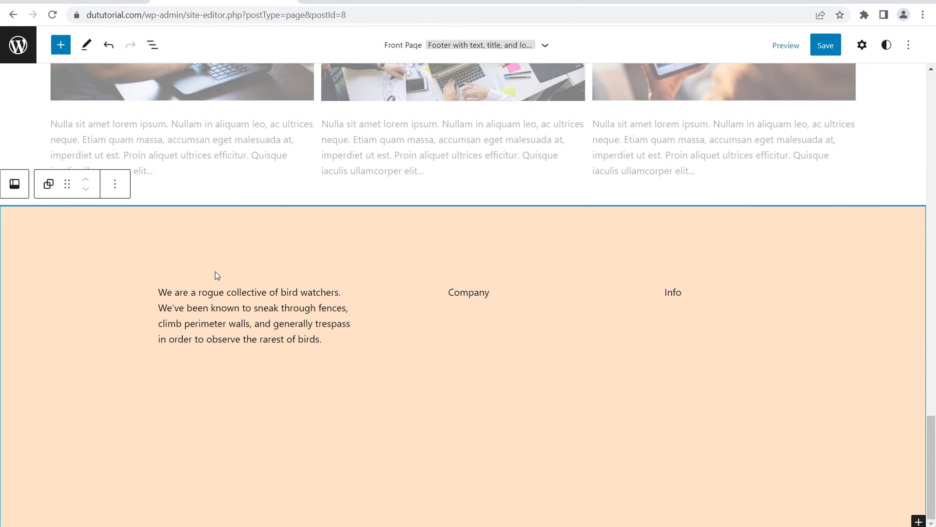
# Insert a Site Logo block above the bird watchers paragraph in the footer's first column
pyautogui.click(191, 293)
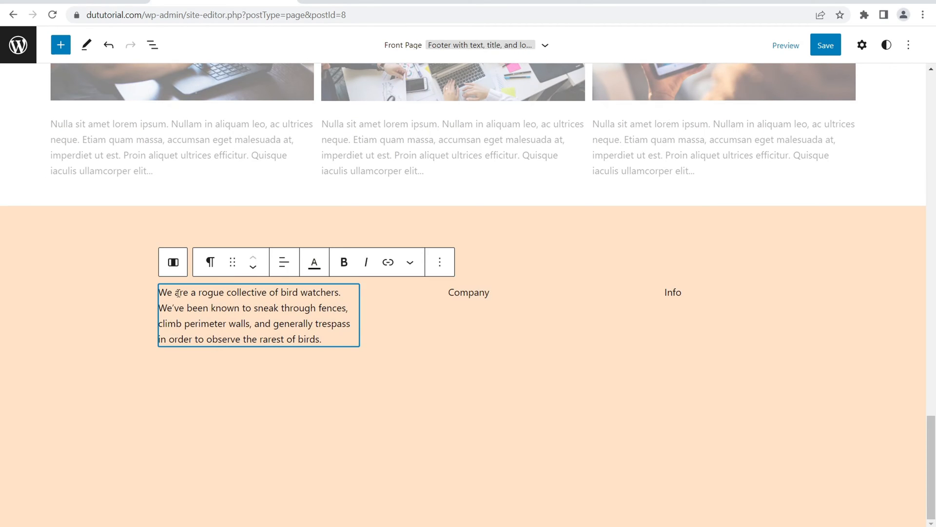
pyautogui.press('Return')
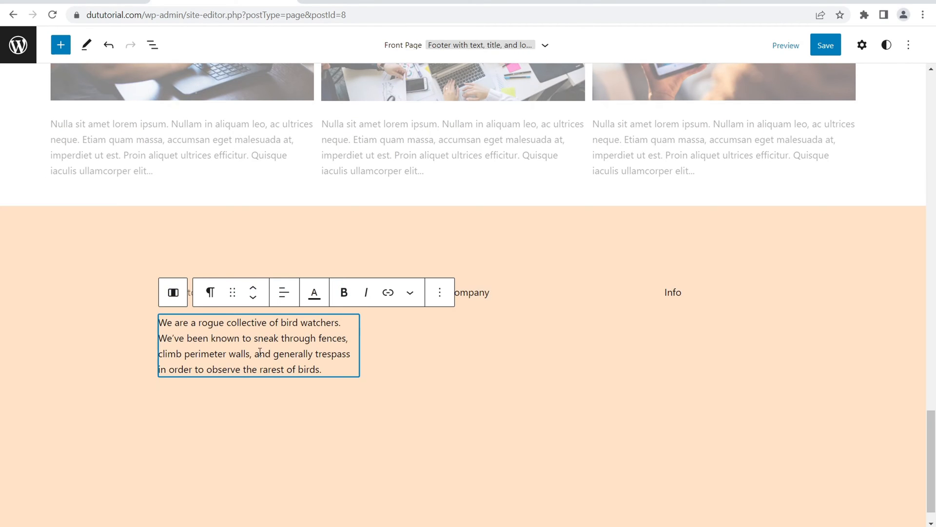
pyautogui.click(127, 358)
pyautogui.click(225, 293)
pyautogui.click(352, 293)
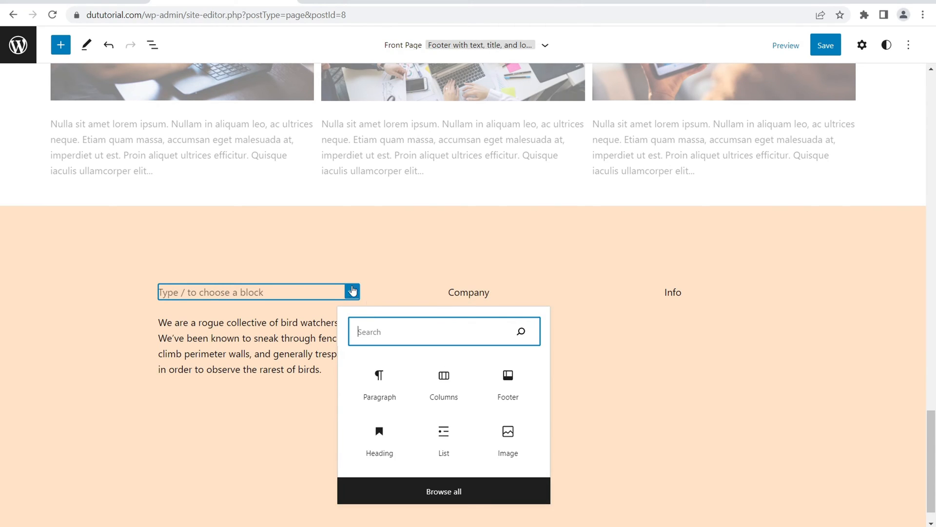
pyautogui.write('lo')
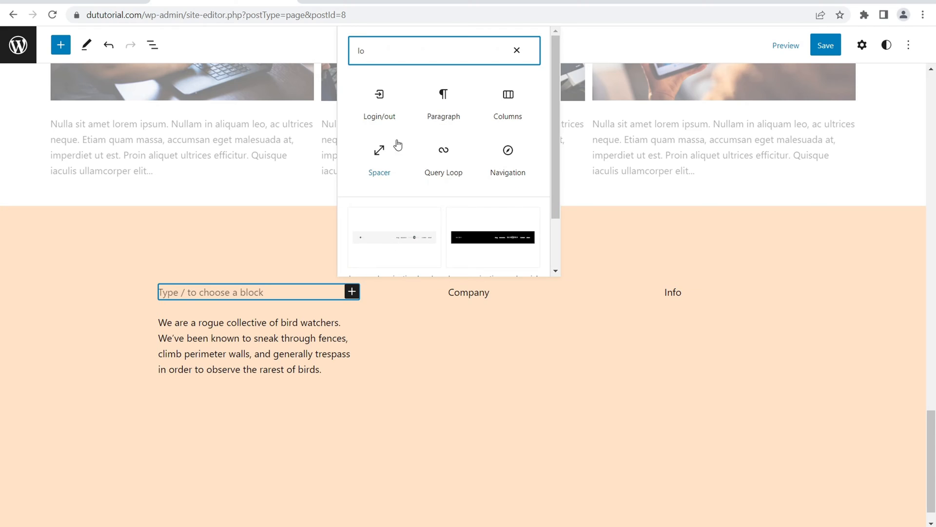
pyautogui.write('go')
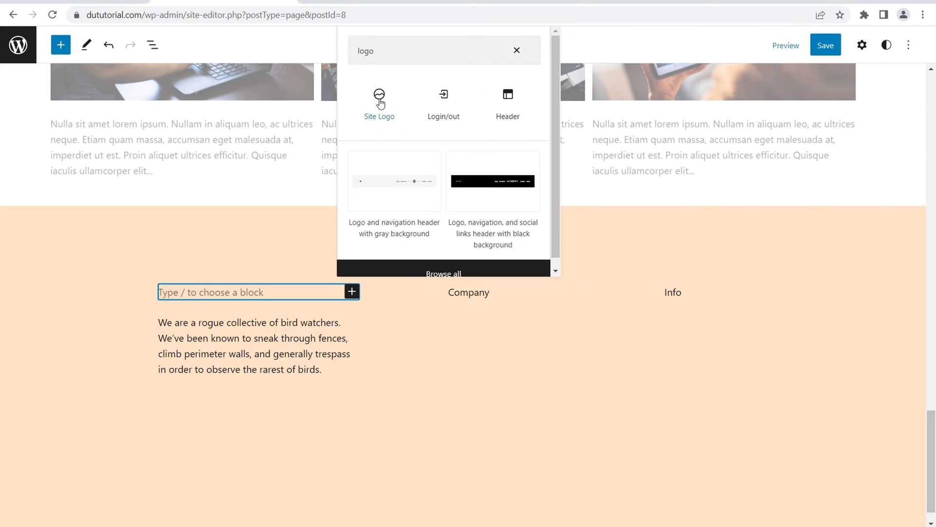
pyautogui.click(380, 103)
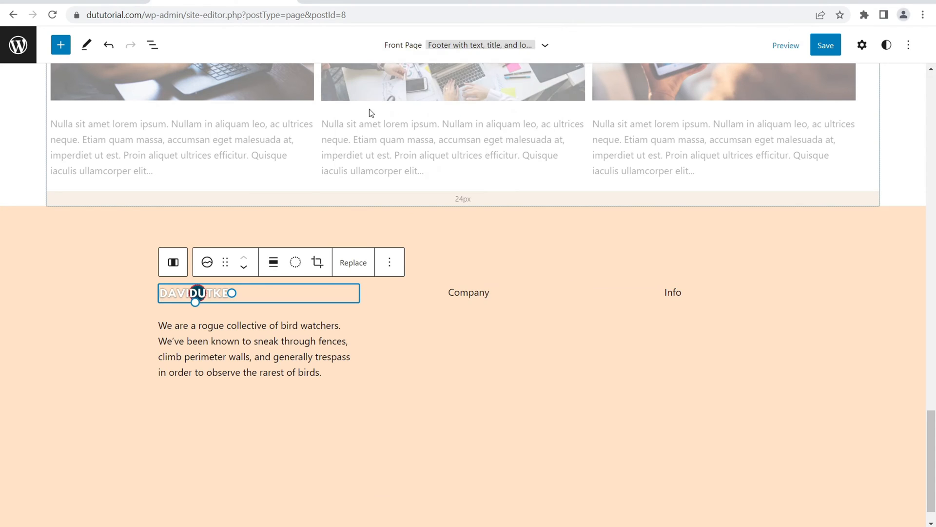
# Center-align the footer's site logo and make it slightly smaller
pyautogui.click(274, 262)
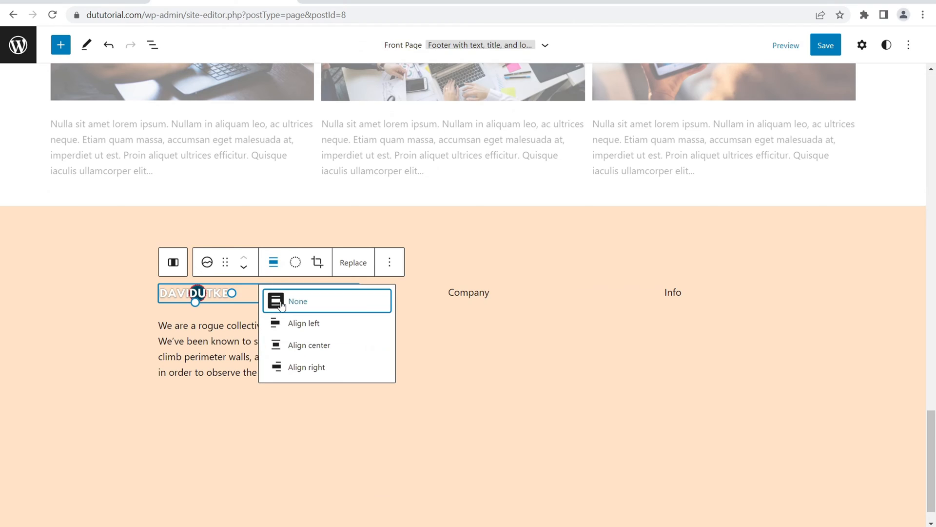
pyautogui.click(302, 345)
pyautogui.moveTo(296, 293); pyautogui.dragTo(286, 291)
pyautogui.click(287, 352)
pyautogui.moveTo(322, 367); pyautogui.dragTo(167, 320)
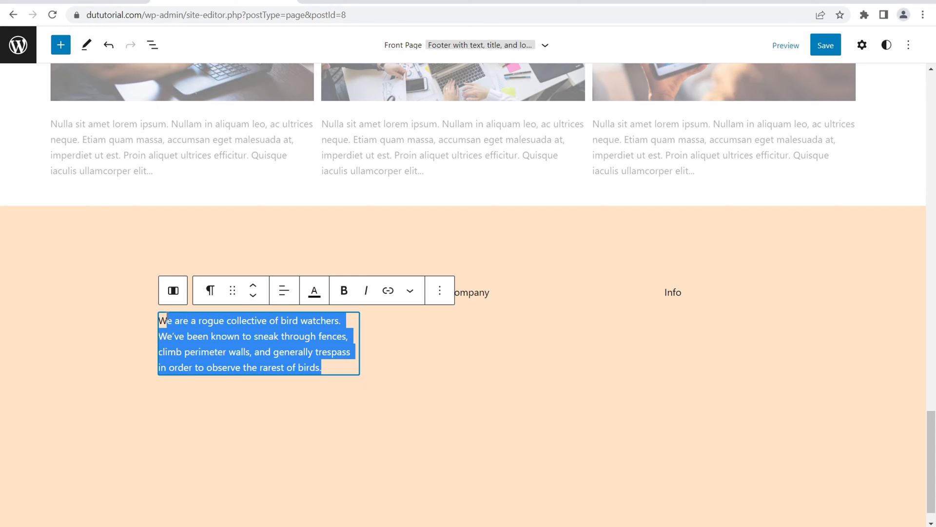
pyautogui.click(119, 302)
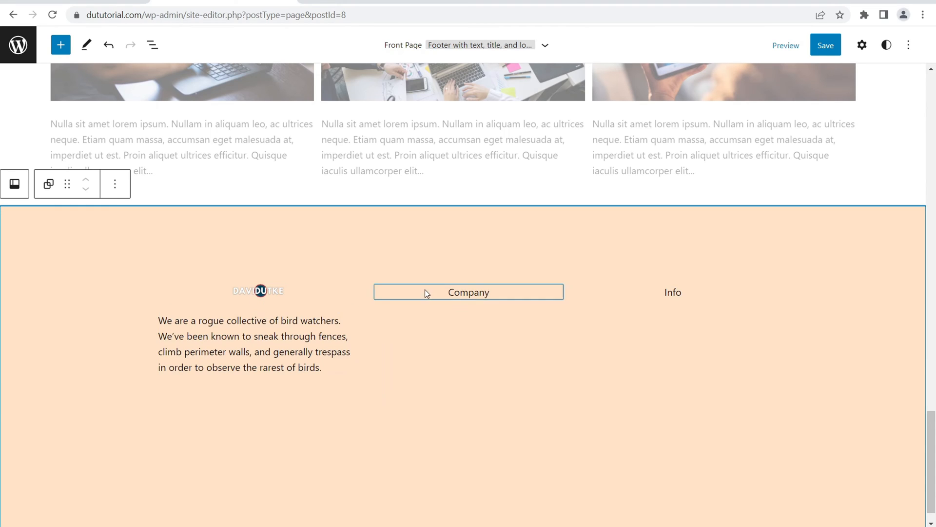
# Add separate paragraphs About, Contact, Blog and Resources below the Company heading in the footer
pyautogui.scroll(-1, 428, 273)
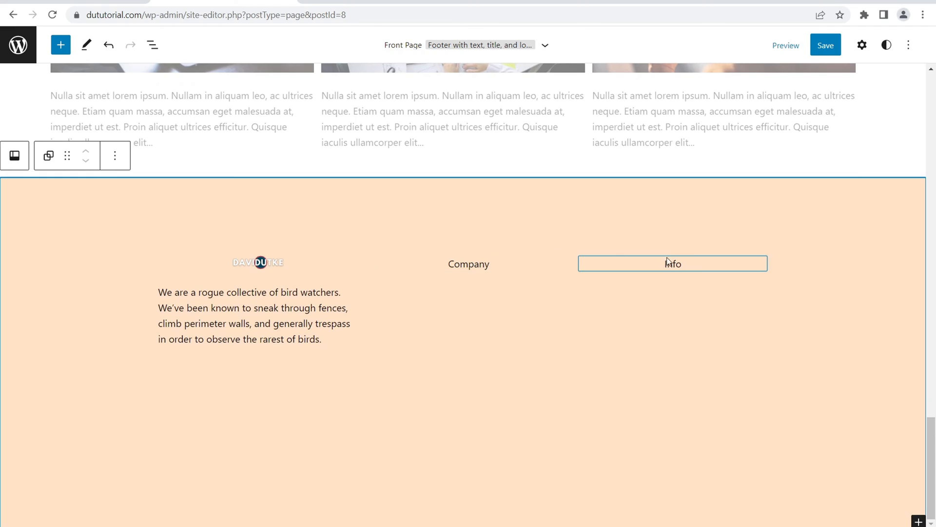
pyautogui.click(492, 270)
pyautogui.press('Return')
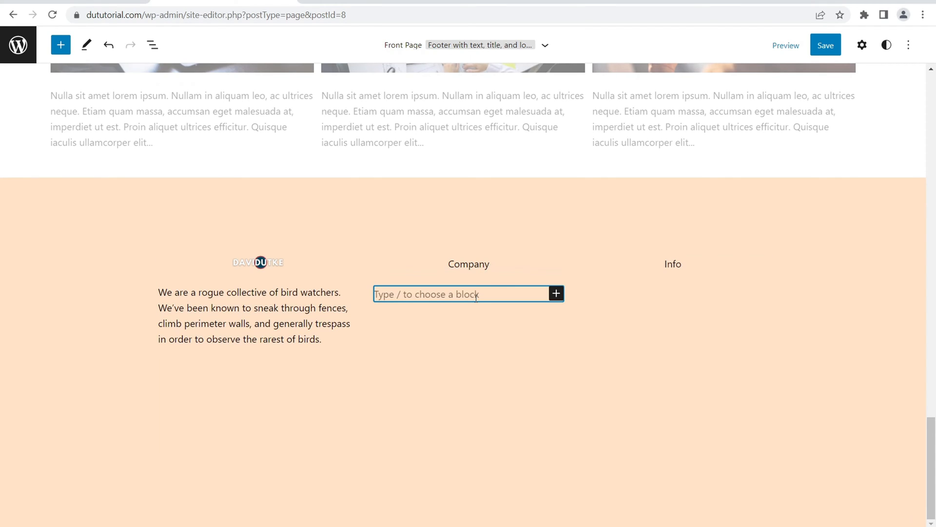
pyautogui.write('About')
pyautogui.press('Return')
pyautogui.write('Contact')
pyautogui.press('Return')
pyautogui.write('Blog')
pyautogui.press('Return')
pyautogui.write('Resources')
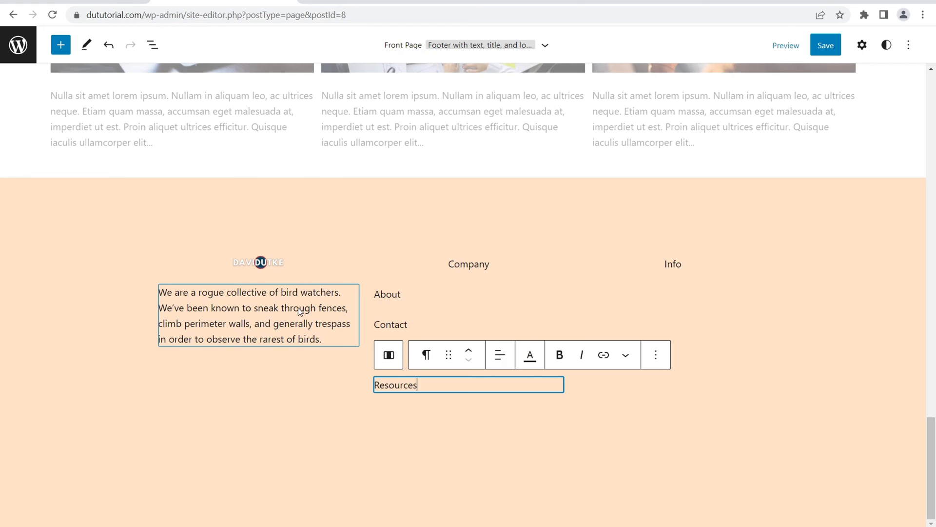
# Set a custom font size of 13 px for the About paragraph in the footer
pyautogui.click(391, 295)
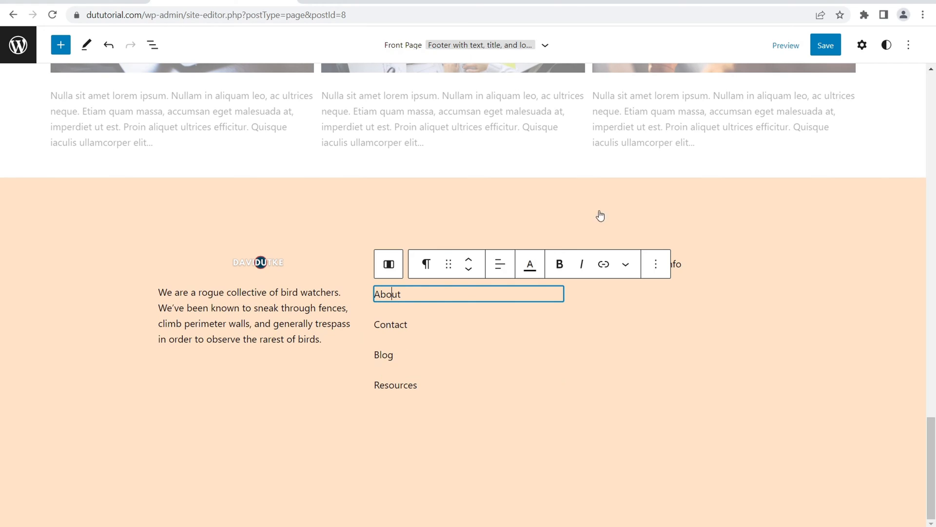
pyautogui.click(861, 45)
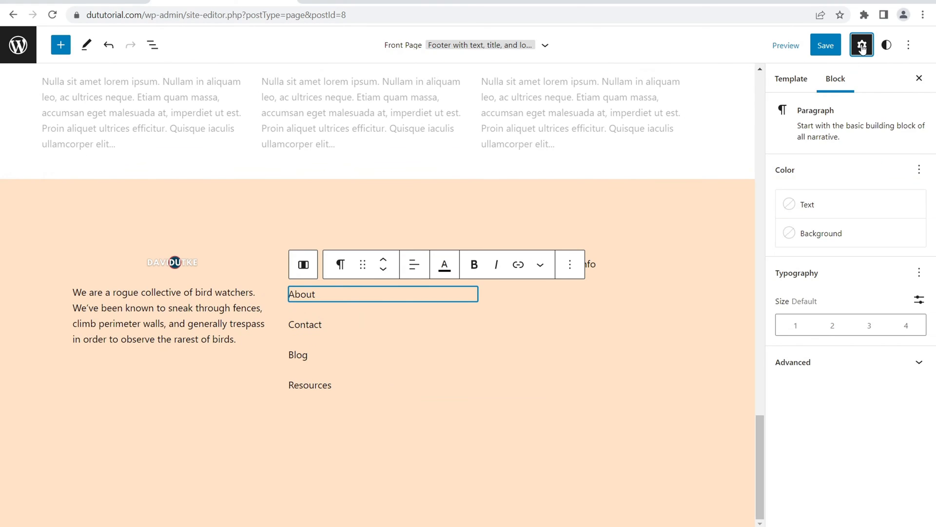
pyautogui.click(919, 299)
pyautogui.click(845, 320)
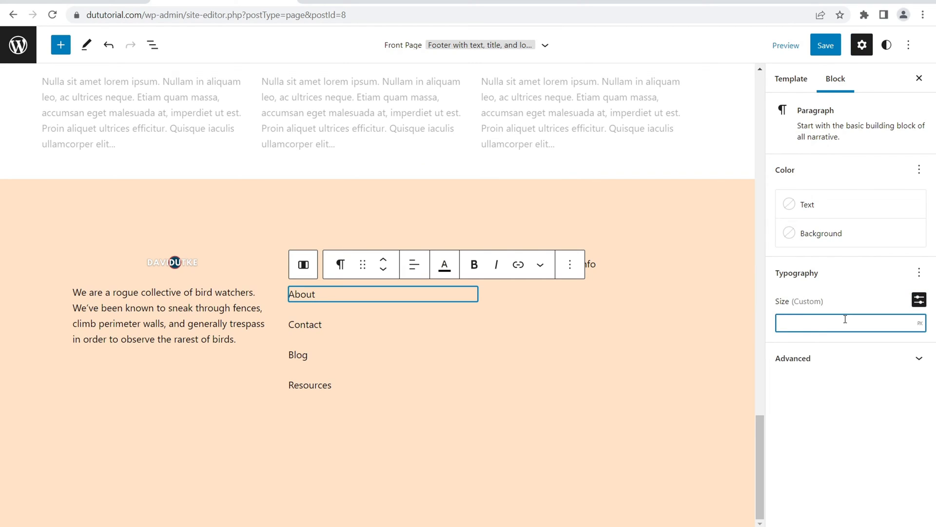
pyautogui.write('13')
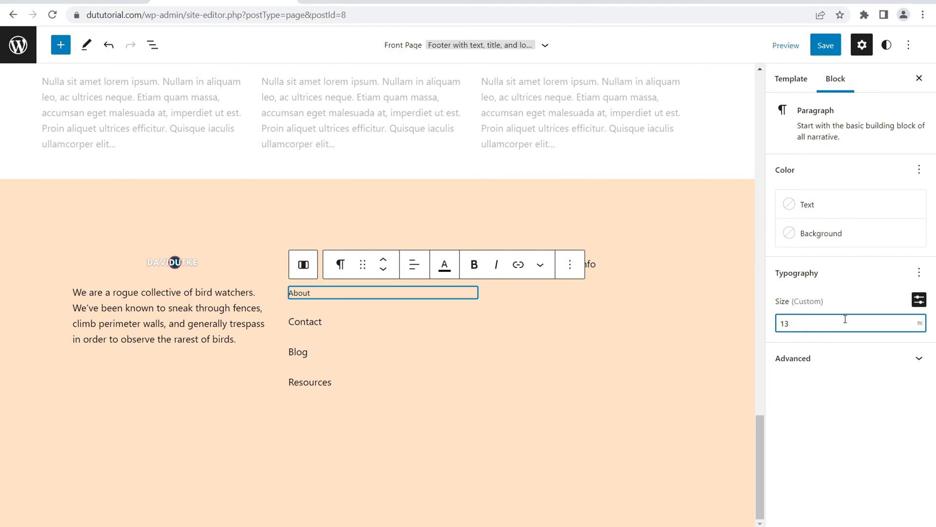
# Set a custom font size of 13 px for the Contact paragraph in the footer
pyautogui.click(342, 322)
pyautogui.click(920, 299)
pyautogui.click(796, 321)
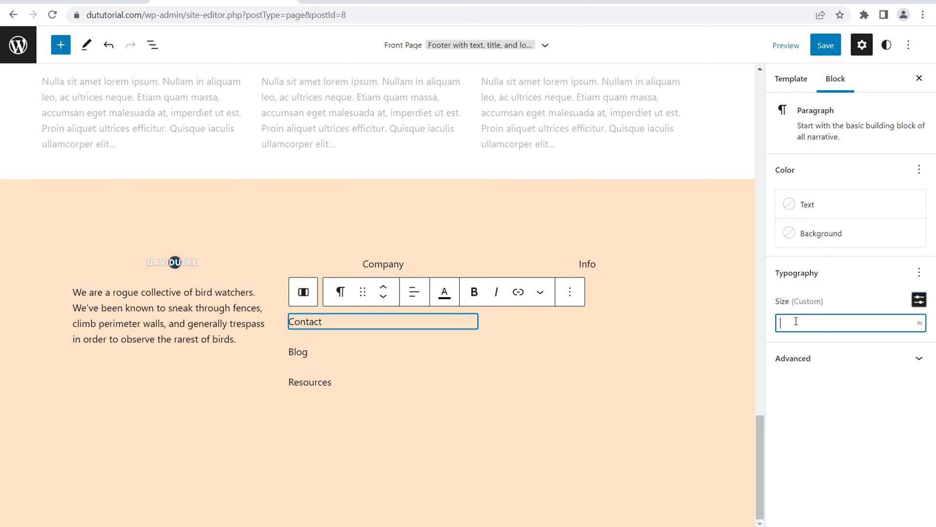
pyautogui.write('13')
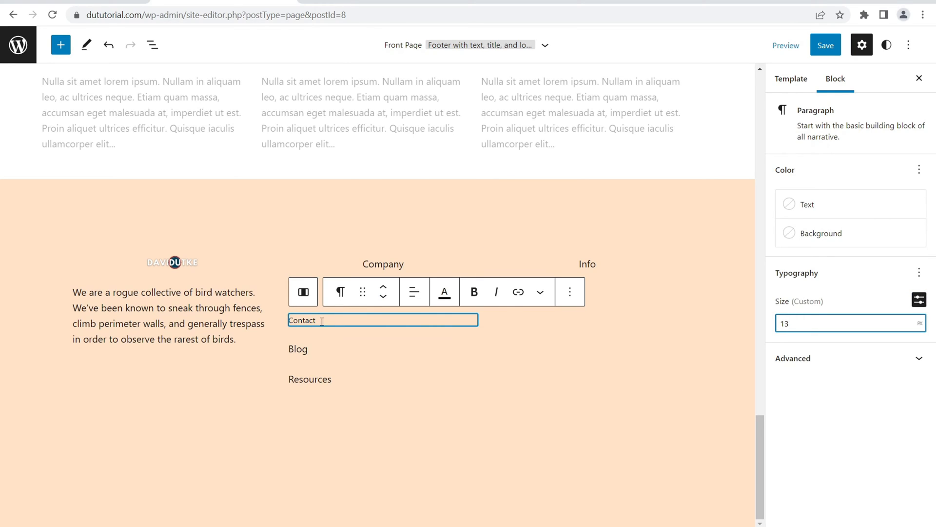
# Set a custom font size of 13 px for the Blog paragraph in the footer
pyautogui.click(324, 351)
pyautogui.click(919, 300)
pyautogui.click(814, 321)
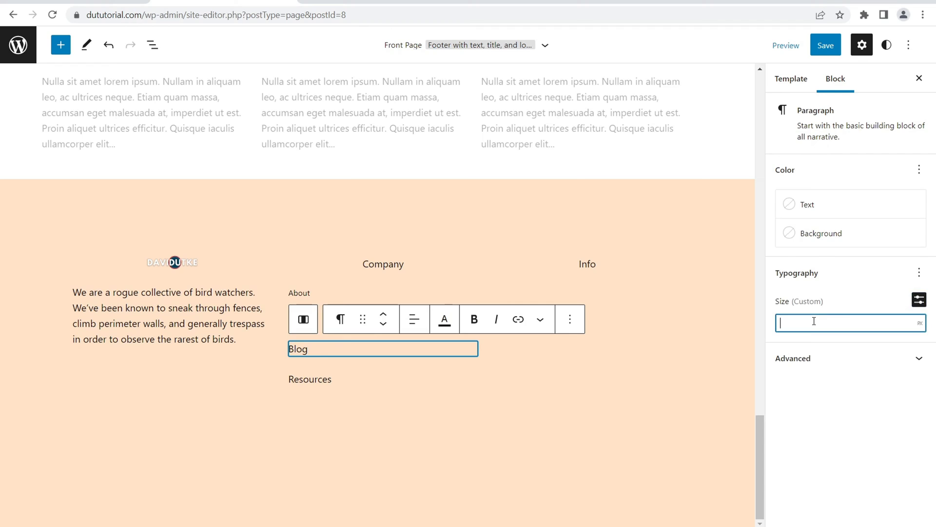
pyautogui.write('13')
# Set a custom font size of 13 px for the Resources paragraph and close the block settings
pyautogui.click(341, 378)
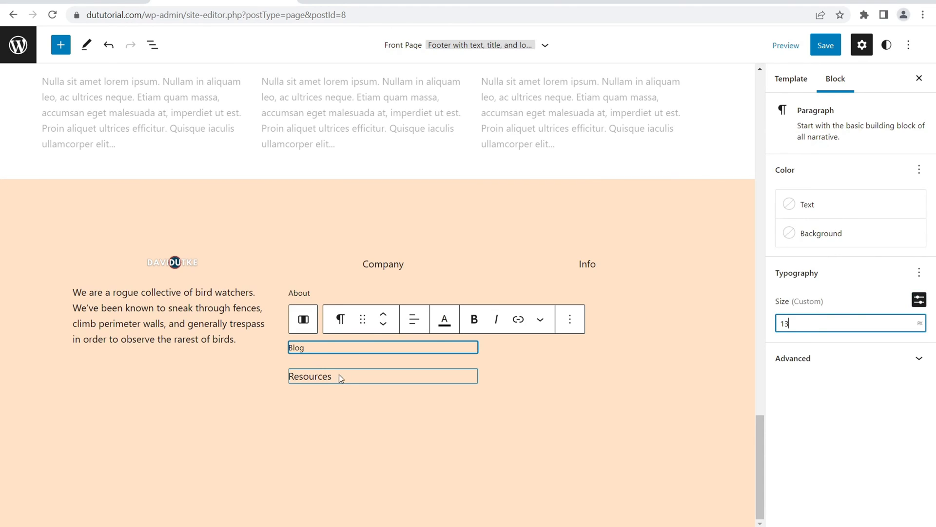
pyautogui.click(920, 300)
pyautogui.click(823, 321)
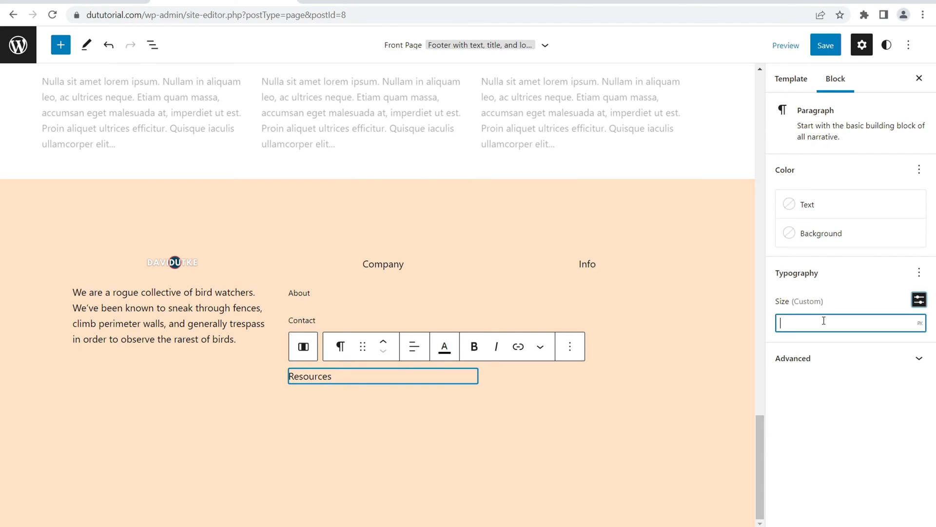
pyautogui.write('13')
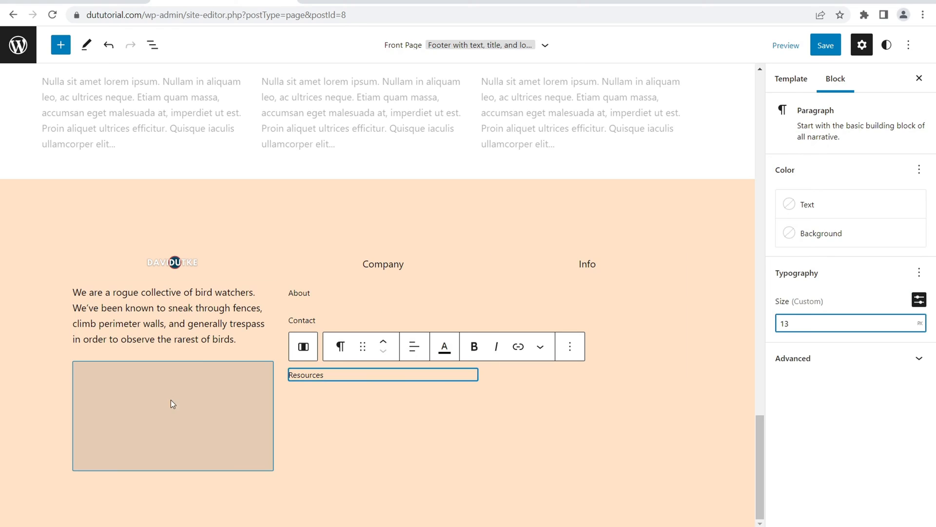
pyautogui.click(171, 403)
pyautogui.click(919, 79)
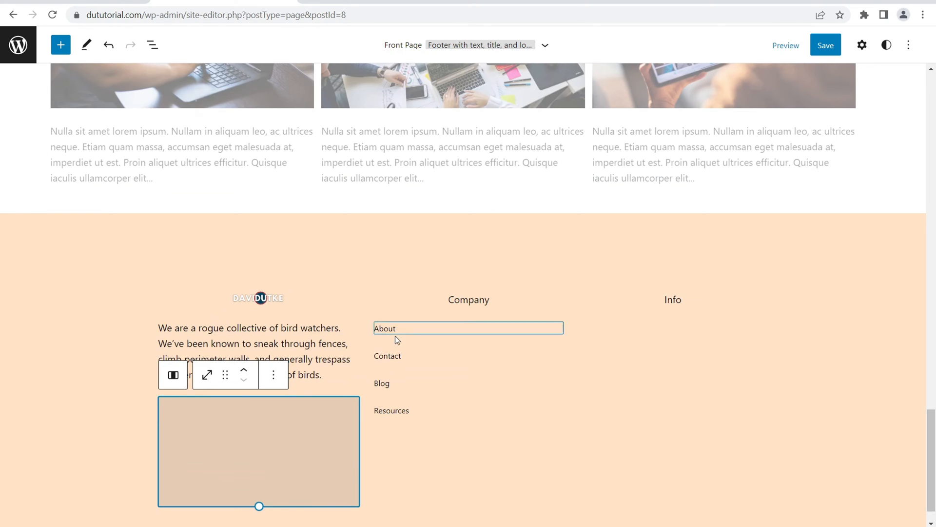
# Center-align the About and Contact paragraphs under the footer's Company heading
pyautogui.click(408, 331)
pyautogui.click(507, 309)
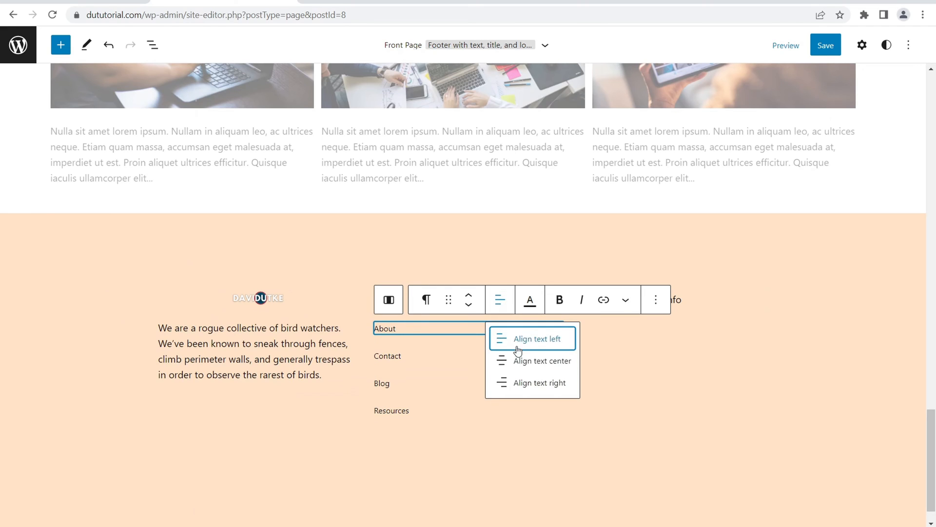
pyautogui.click(493, 358)
pyautogui.click(432, 358)
pyautogui.click(500, 327)
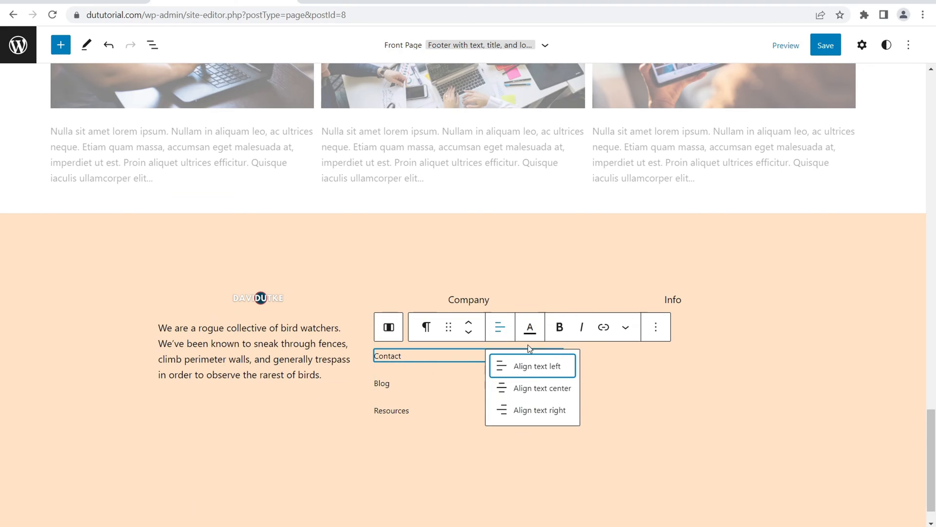
pyautogui.click(535, 388)
# Center-align the Blog and Resources paragraphs under the footer's Company heading
pyautogui.click(420, 384)
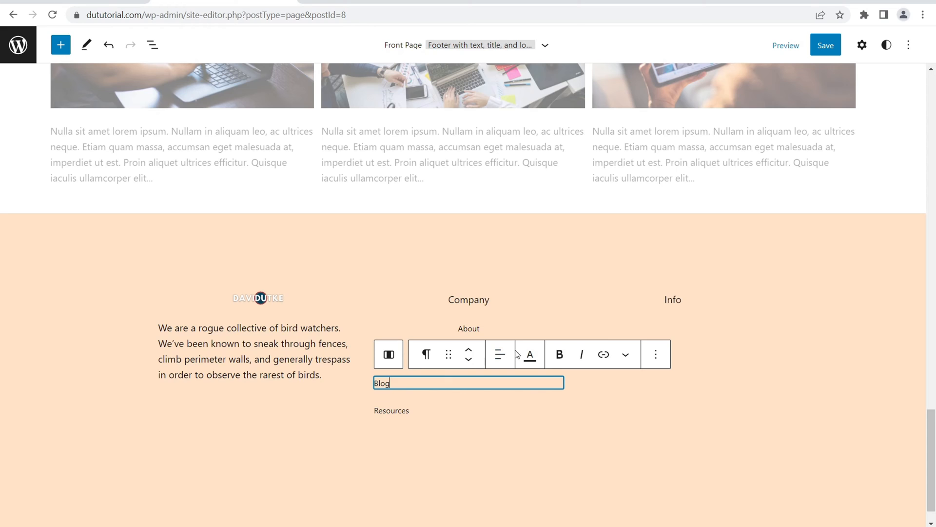
pyautogui.click(500, 354)
pyautogui.click(528, 420)
pyautogui.click(447, 411)
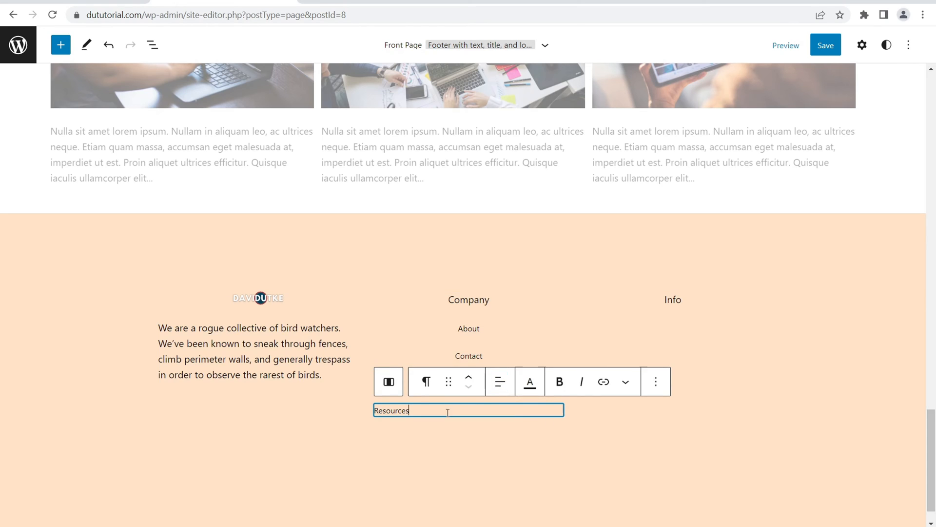
pyautogui.click(500, 381)
pyautogui.click(529, 443)
pyautogui.click(392, 323)
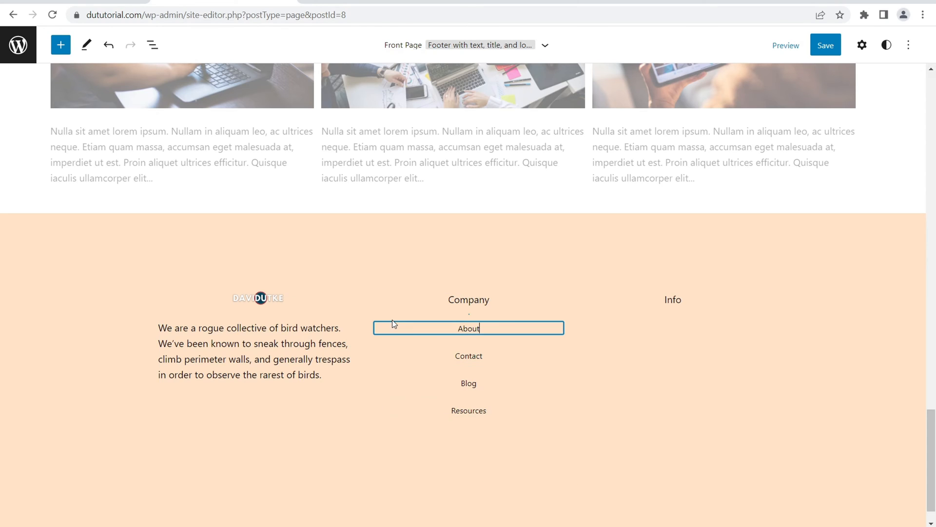
pyautogui.click(266, 419)
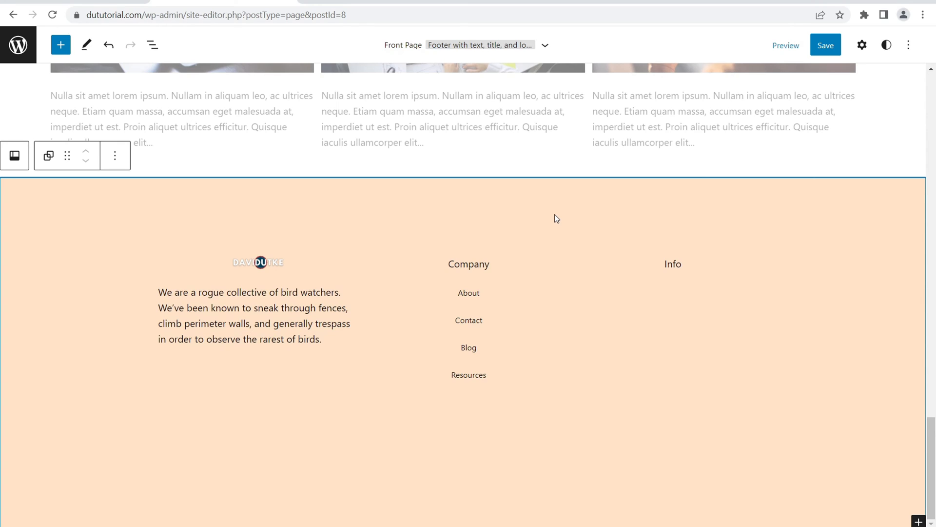
# Add a centered paragraph reading "Copyright Example 20xx | Privacy | Terms" below the footer columns
pyautogui.click(672, 414)
pyautogui.press('Return')
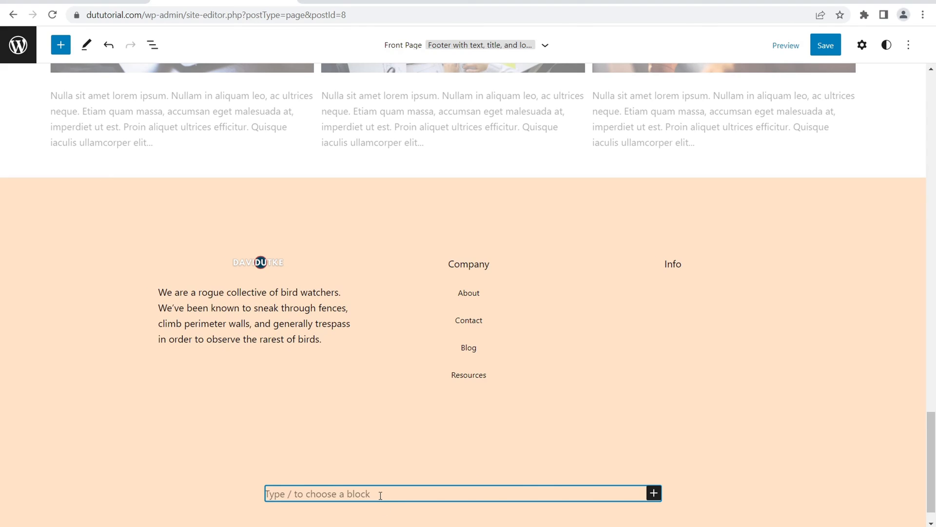
pyautogui.write('Copyright')
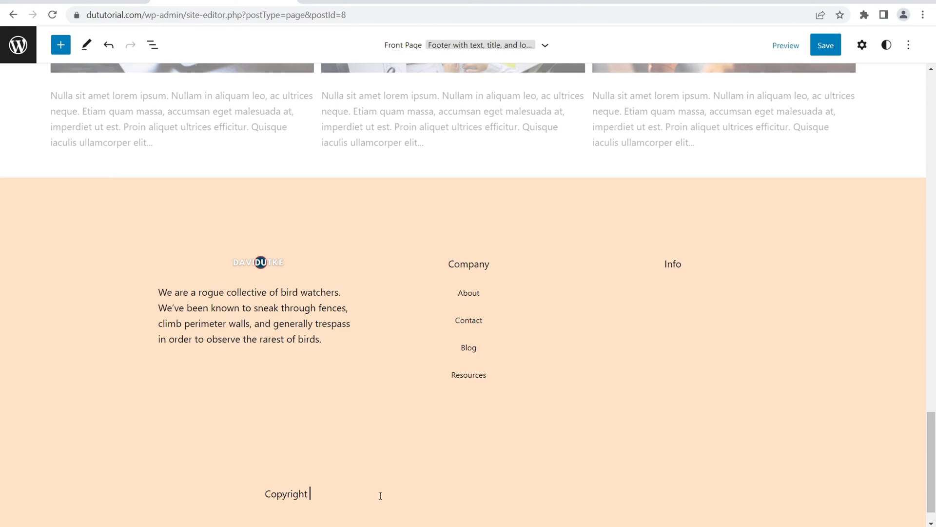
pyautogui.write(' Example 20xx | Pricvacy | Terms')
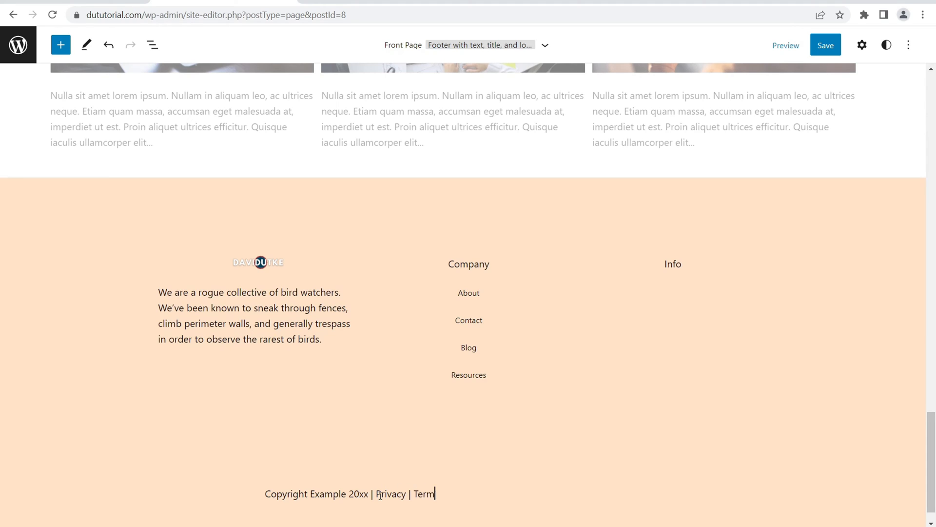
pyautogui.click(398, 461)
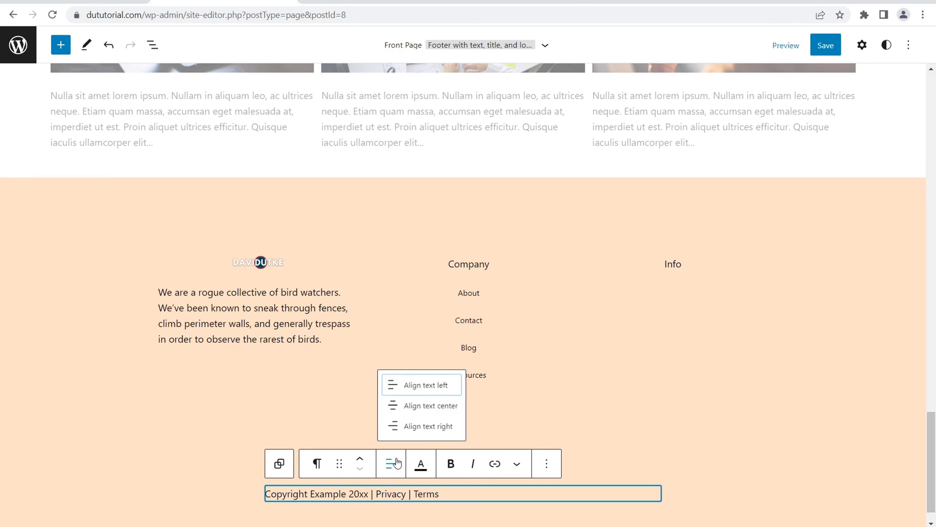
pyautogui.click(390, 404)
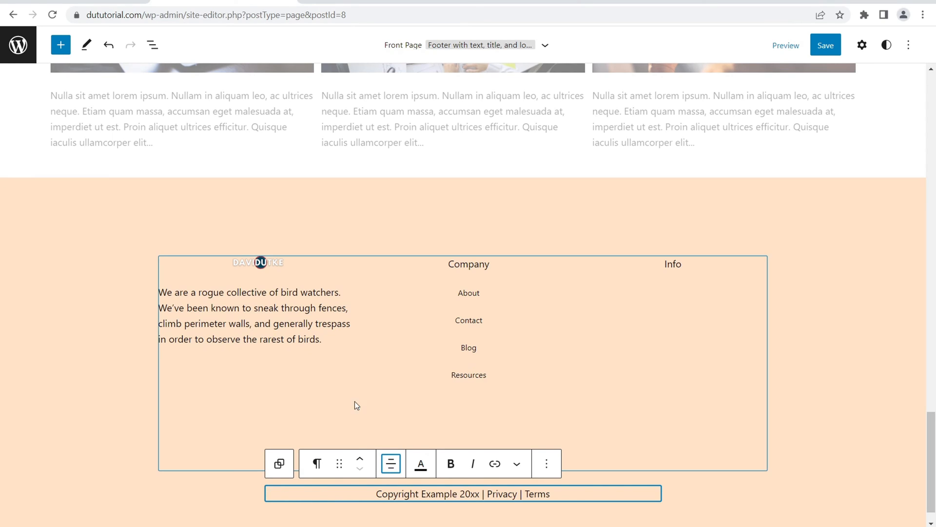
pyautogui.click(206, 467)
# Set the text color of the footer's copyright paragraph to a custom dark gray
pyautogui.click(504, 496)
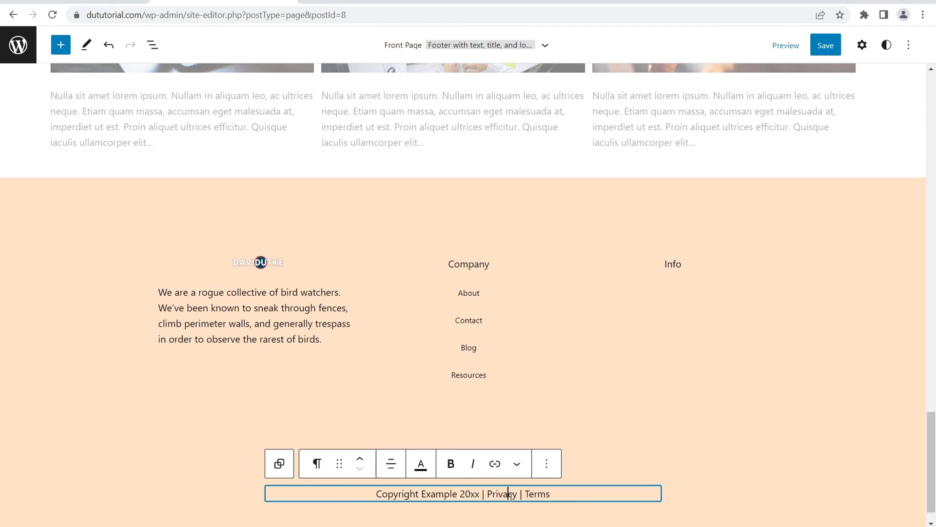
pyautogui.click(862, 45)
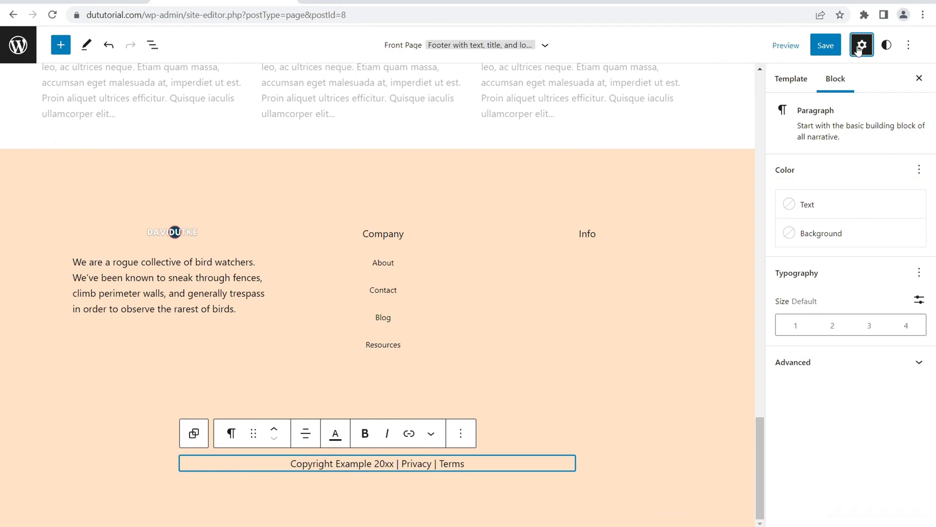
pyautogui.click(820, 209)
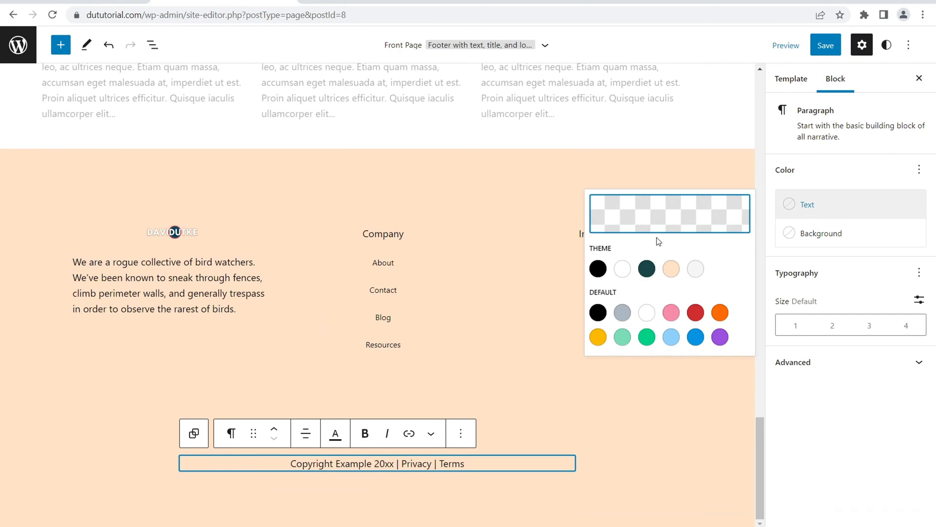
pyautogui.click(622, 313)
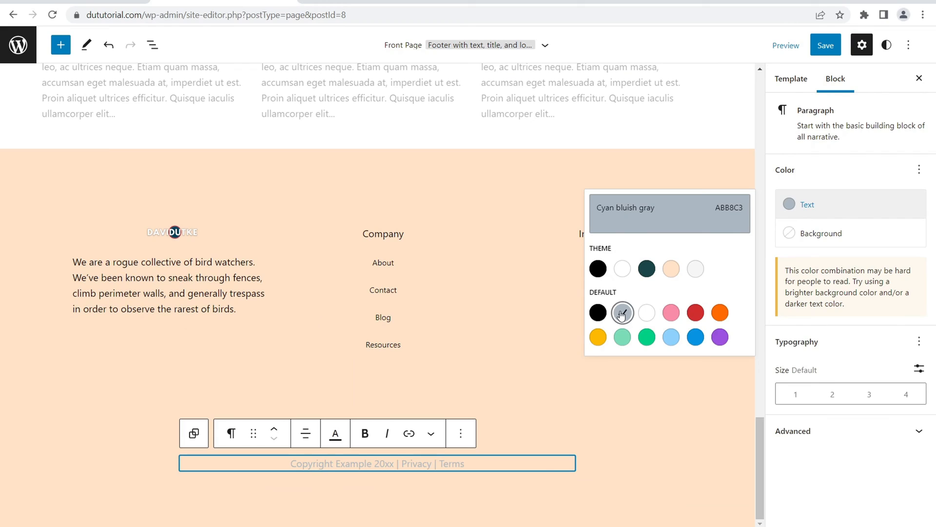
pyautogui.click(631, 224)
pyautogui.moveTo(464, 231); pyautogui.dragTo(429, 236)
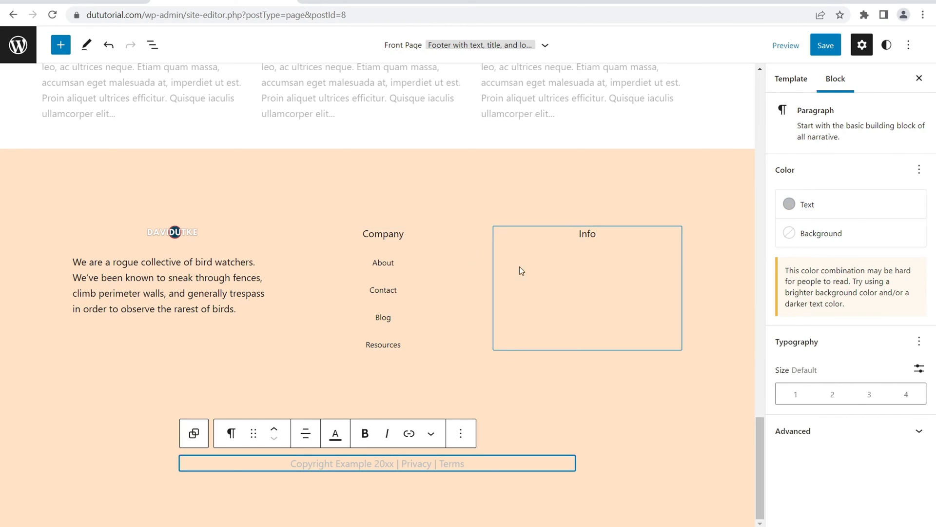
pyautogui.click(838, 206)
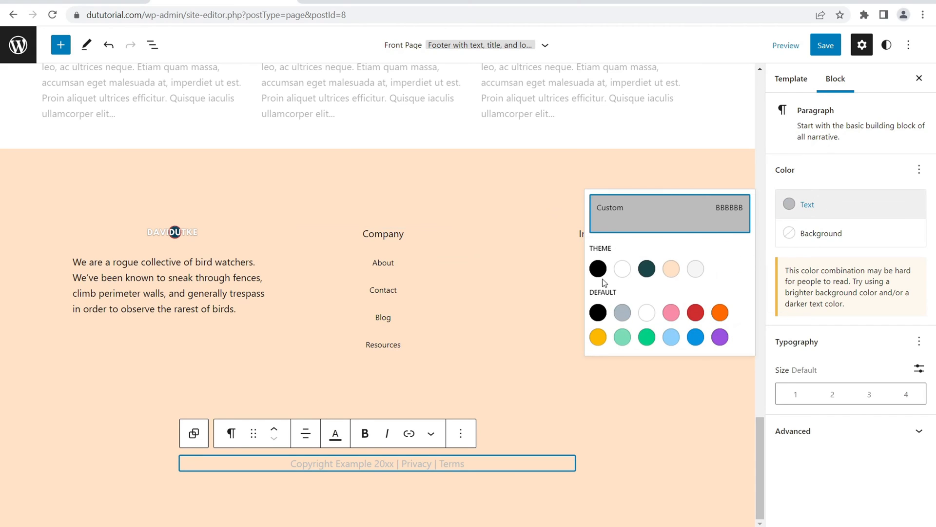
pyautogui.click(625, 215)
pyautogui.moveTo(446, 300)
pyautogui.mouseDown()
pyautogui.moveTo(445, 316)
pyautogui.moveTo(446, 306)
pyautogui.mouseUp()
pyautogui.click(165, 353)
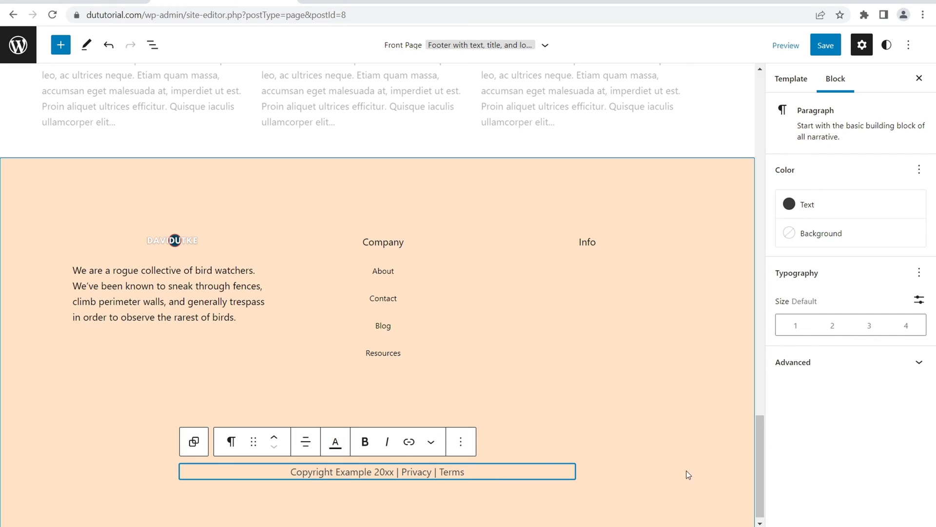
# Set the footer group's background to the custom hex color 053C54
pyautogui.click(760, 477)
pyautogui.moveTo(763, 480); pyautogui.dragTo(734, 512)
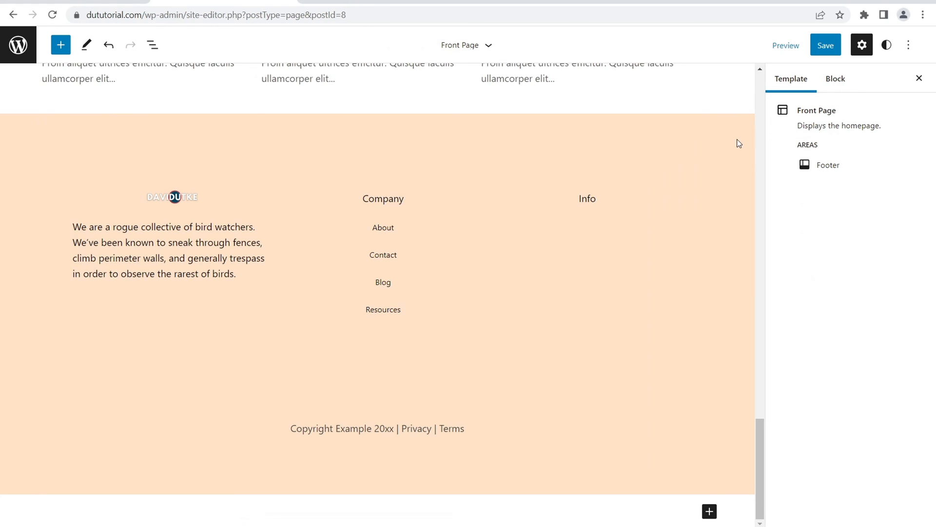
pyautogui.click(739, 144)
pyautogui.click(740, 191)
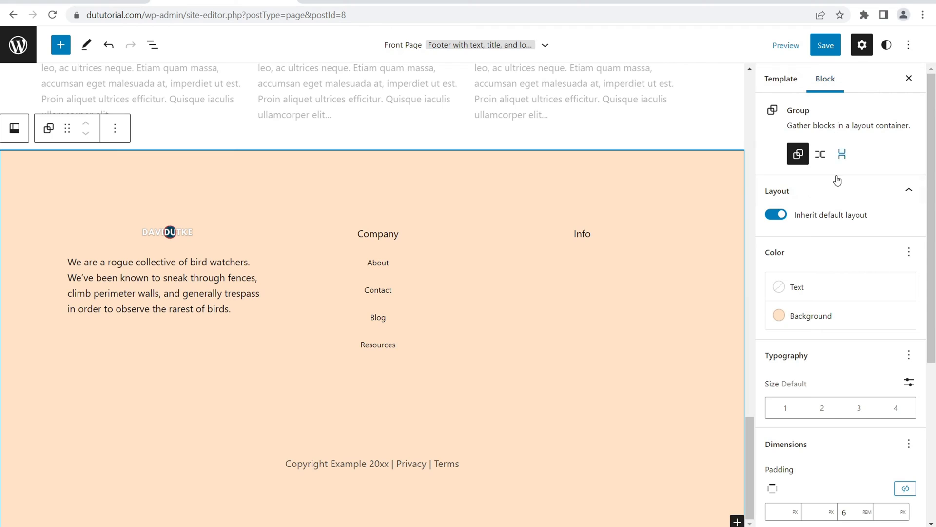
pyautogui.click(835, 316)
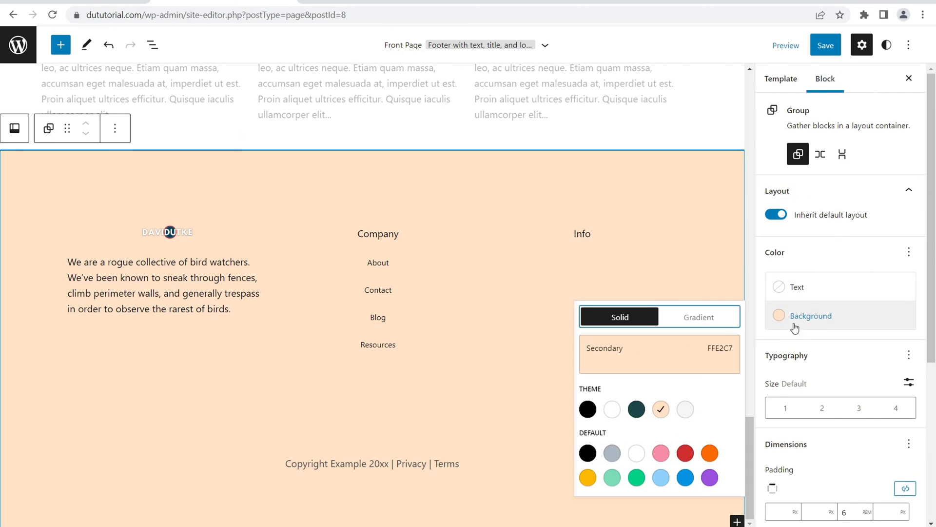
pyautogui.click(686, 359)
pyautogui.click(548, 340)
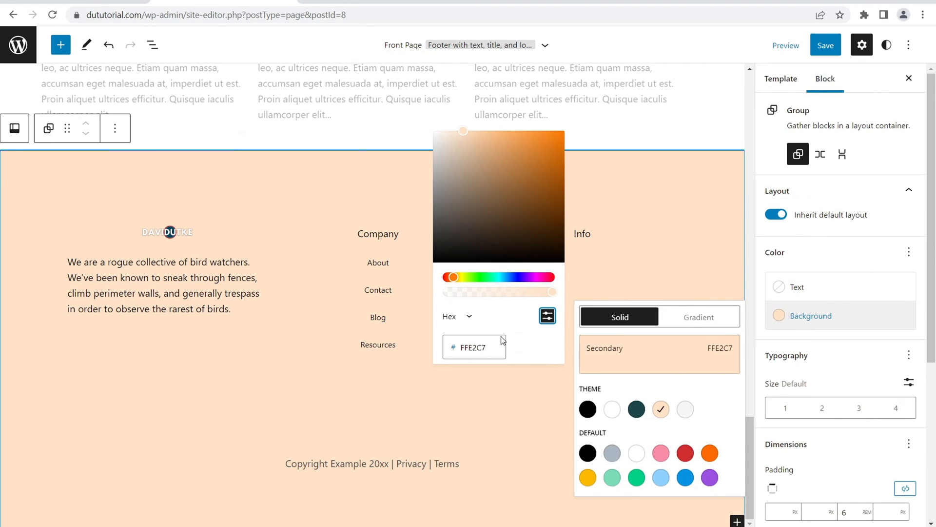
pyautogui.click(488, 351)
pyautogui.press('BackSpace')
pyautogui.press('BackSpace')
pyautogui.press('BackSpace')
pyautogui.press('BackSpace')
pyautogui.press('BackSpace')
pyautogui.press('BackSpace')
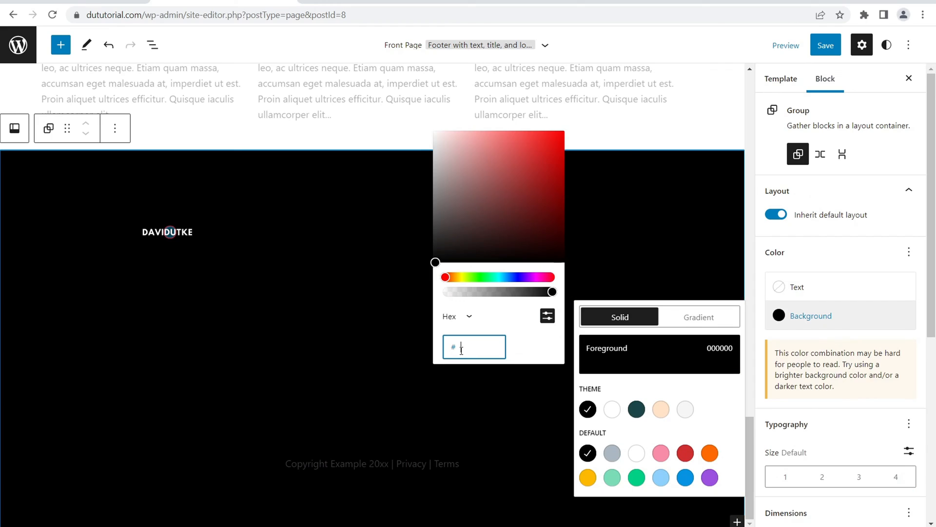
pyautogui.rightClick(463, 349)
pyautogui.click(494, 235)
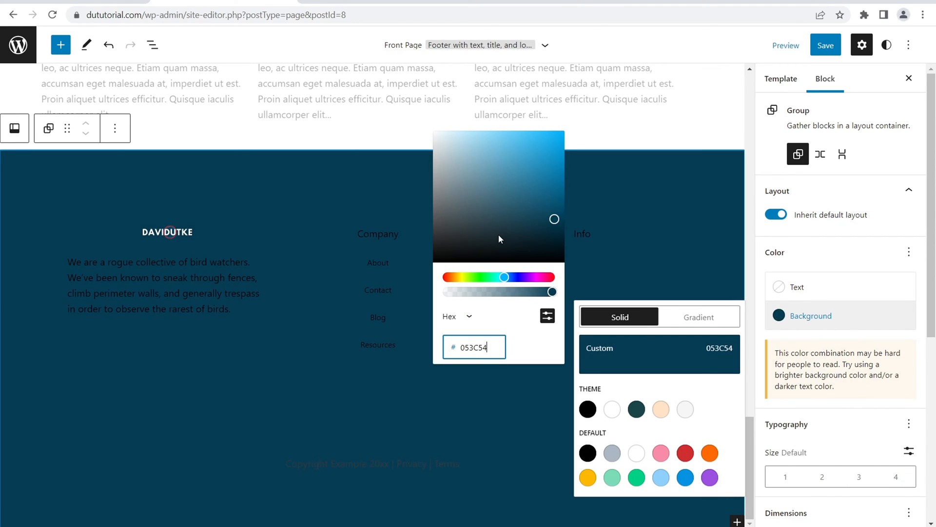
pyautogui.click(671, 182)
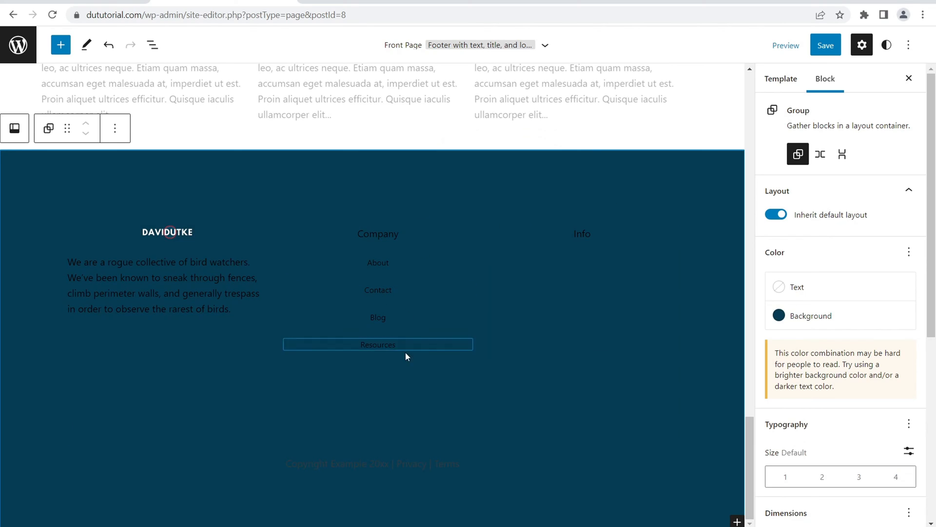
# Set the text color of the footer's bird watchers paragraph to the custom light gray CDCDCD
pyautogui.moveTo(277, 334)
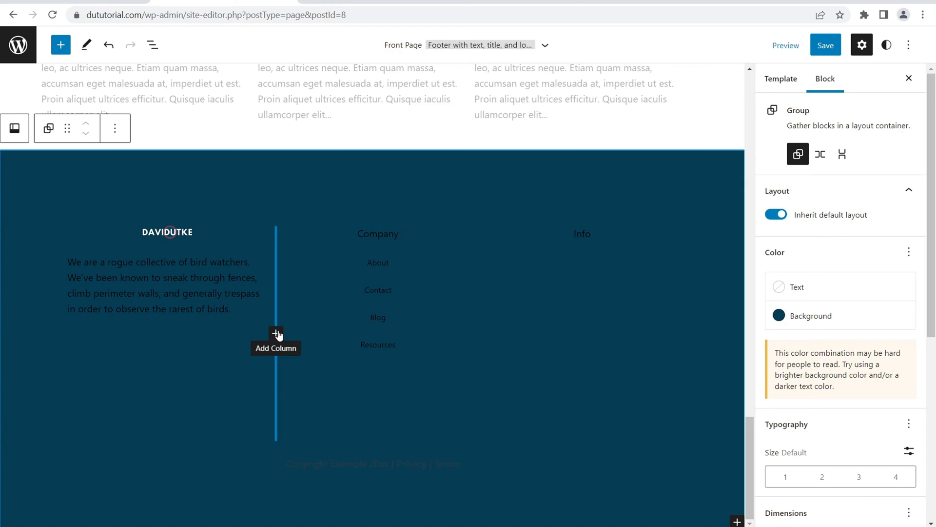
pyautogui.click(214, 282)
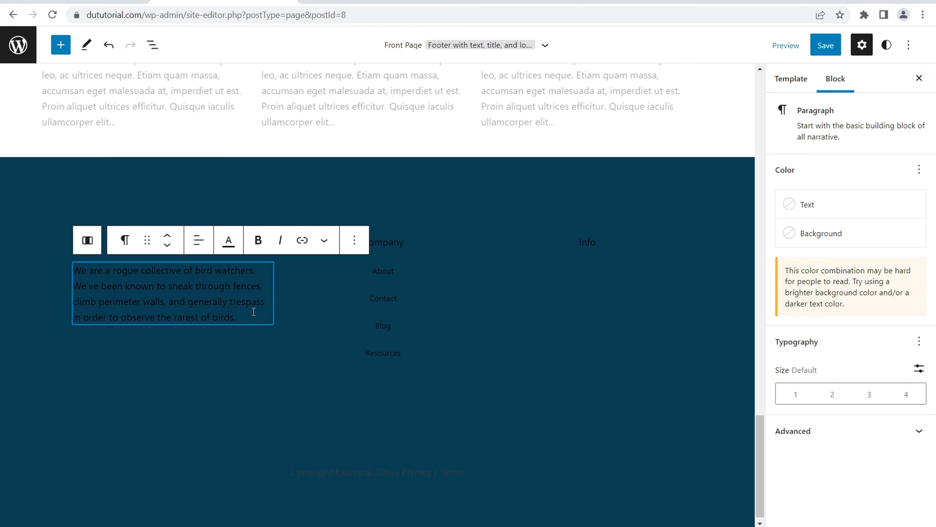
pyautogui.click(839, 213)
pyautogui.click(623, 271)
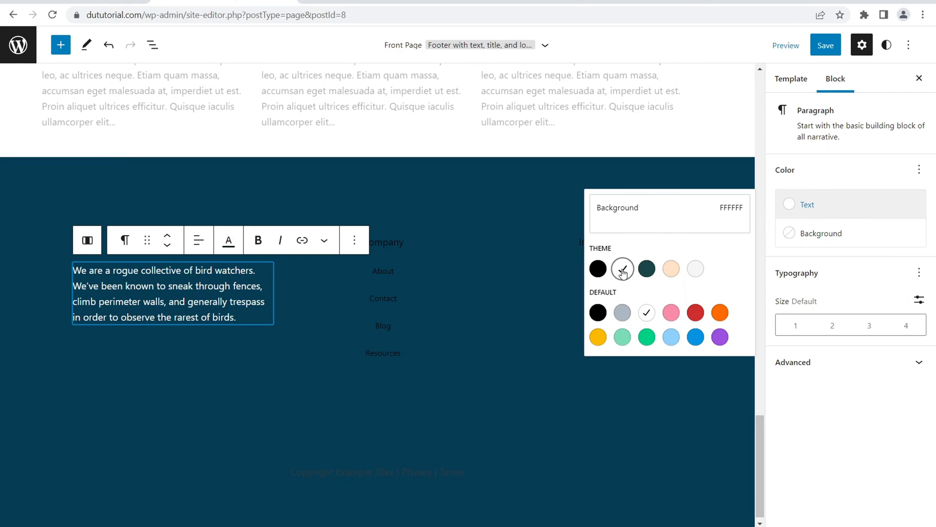
pyautogui.click(696, 268)
pyautogui.click(623, 268)
pyautogui.click(605, 220)
pyautogui.moveTo(448, 212); pyautogui.dragTo(443, 229)
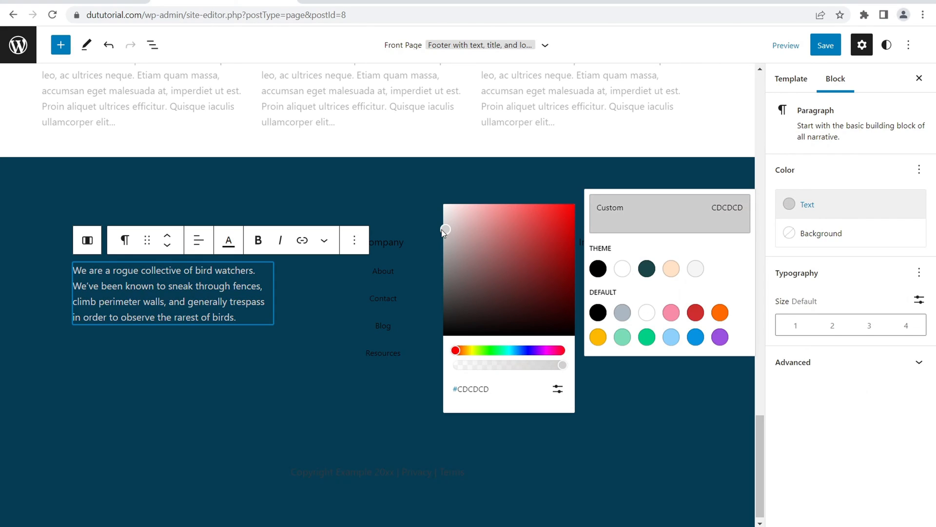
# Show the detailed hex value of the paragraph's custom text color and select the code for copying
pyautogui.click(555, 390)
pyautogui.click(500, 421)
pyautogui.click(499, 421)
pyautogui.moveTo(503, 420); pyautogui.dragTo(472, 420)
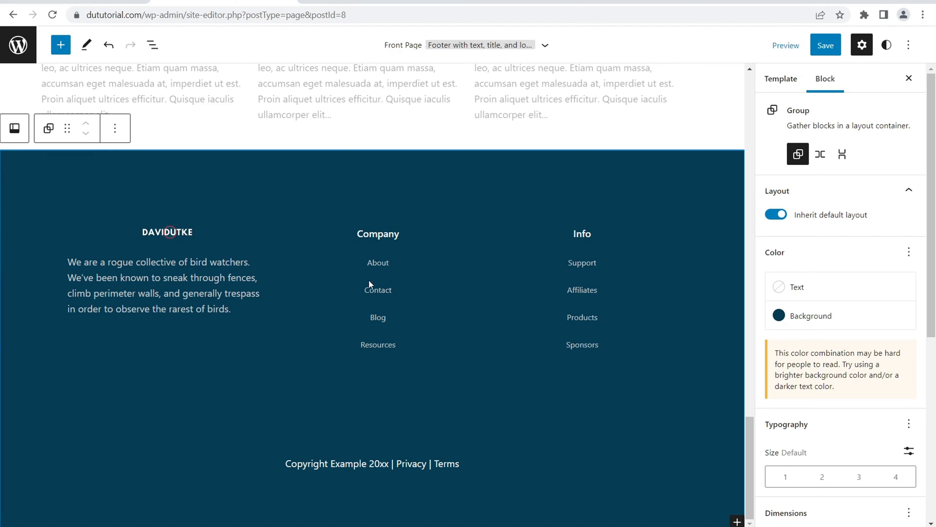
# Try the Open in new tab option in the link settings for the footer's About text
pyautogui.click(389, 262)
pyautogui.doubleClick(385, 271)
pyautogui.click(518, 243)
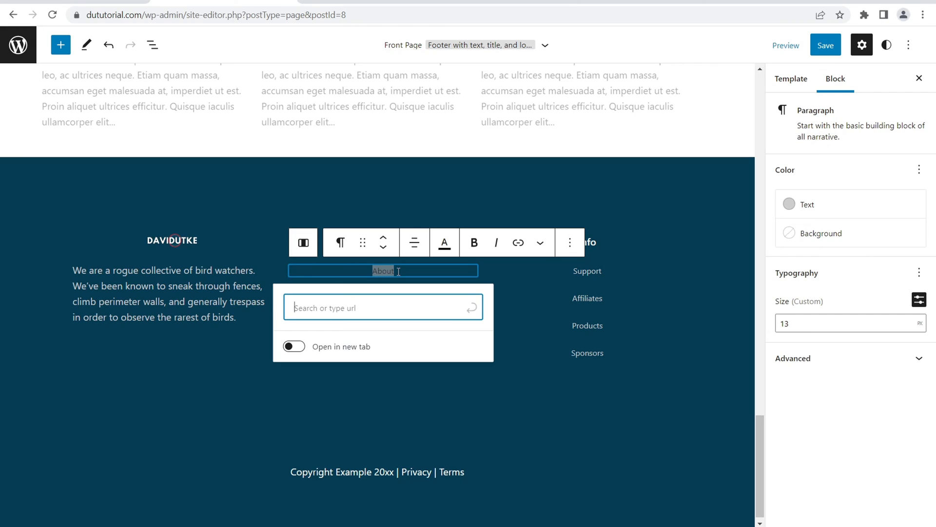
pyautogui.click(295, 346)
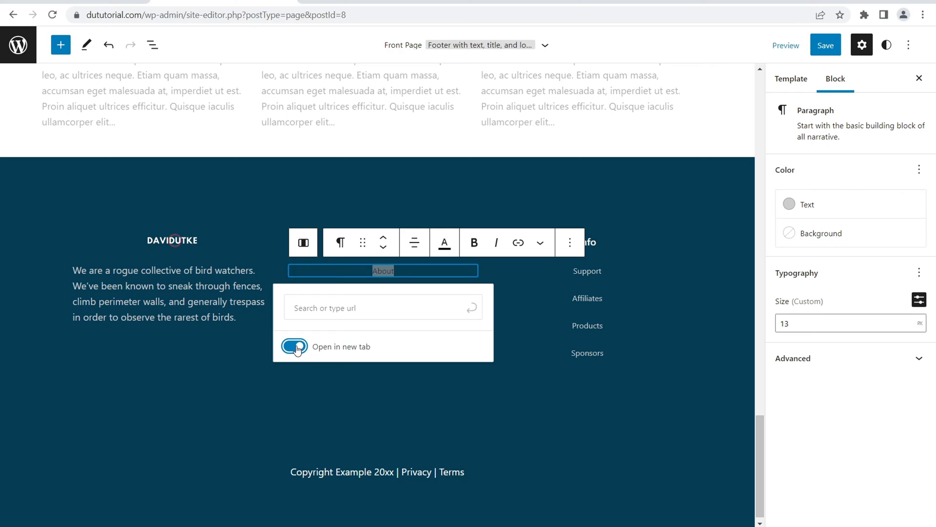
pyautogui.click(296, 347)
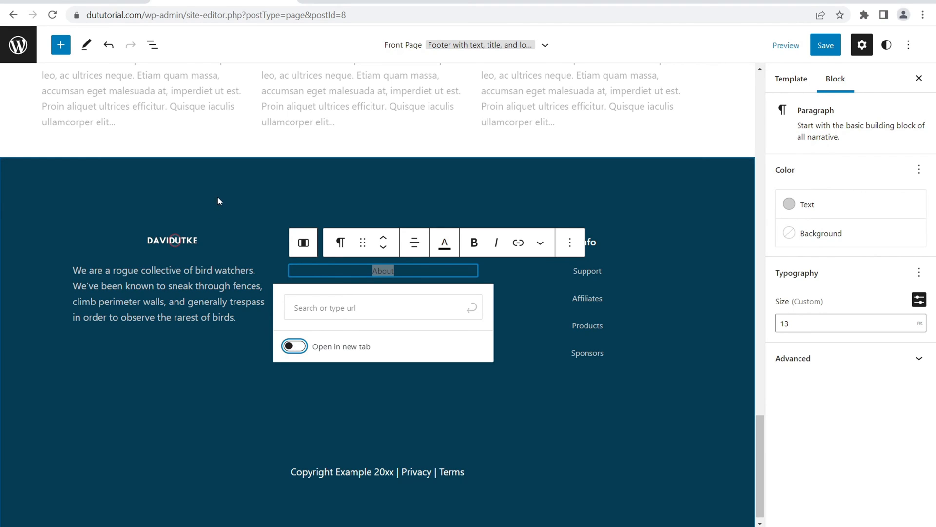
pyautogui.click(222, 199)
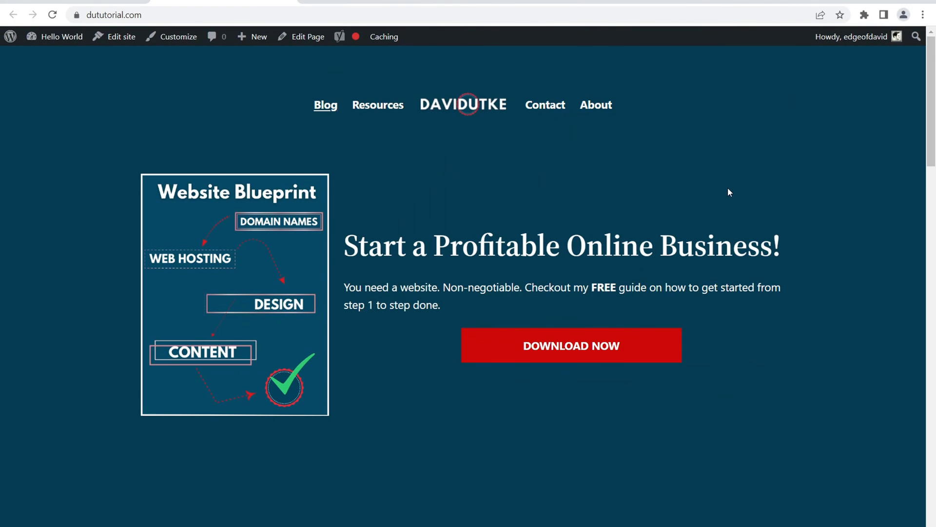
# Switch to the live site's Blog page to view it
pyautogui.click(370, 2)
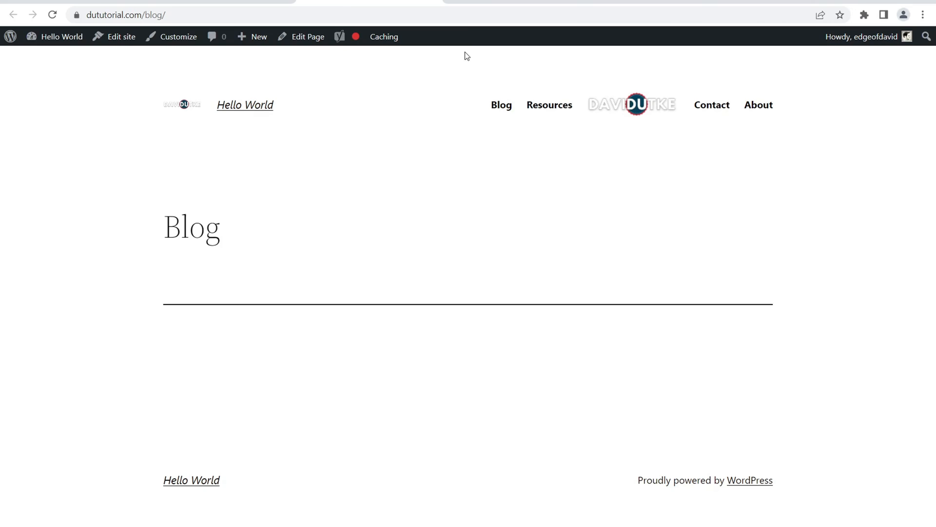
# Compare the live front page with the live Blog page, then return to the Reading Settings
pyautogui.click(225, 2)
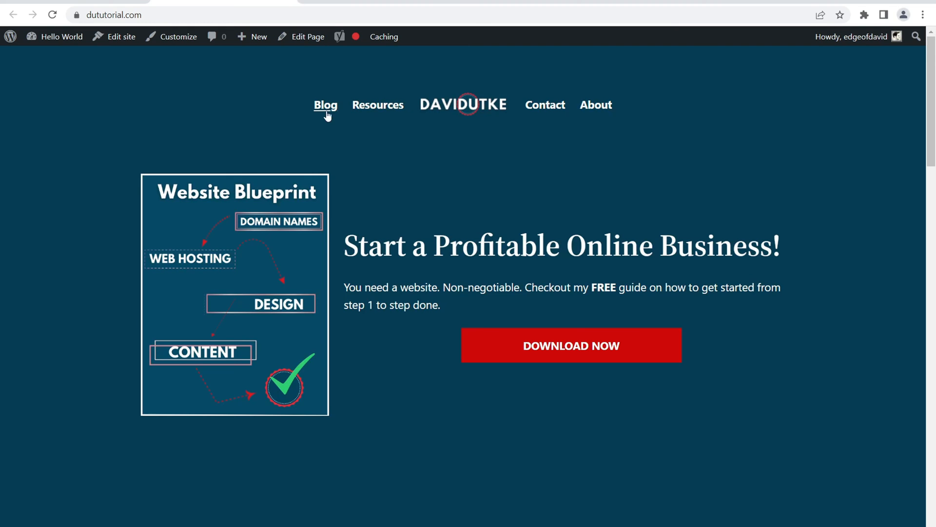
pyautogui.click(337, 2)
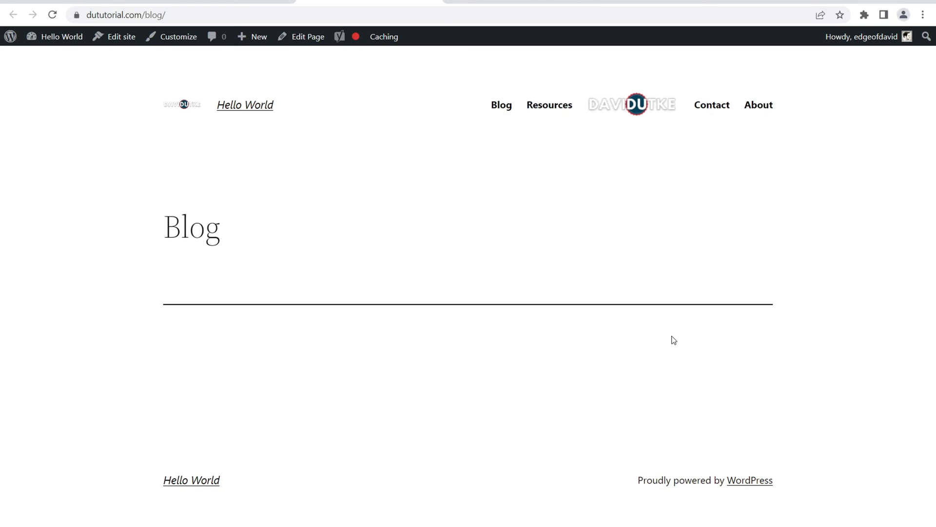
pyautogui.click(87, 2)
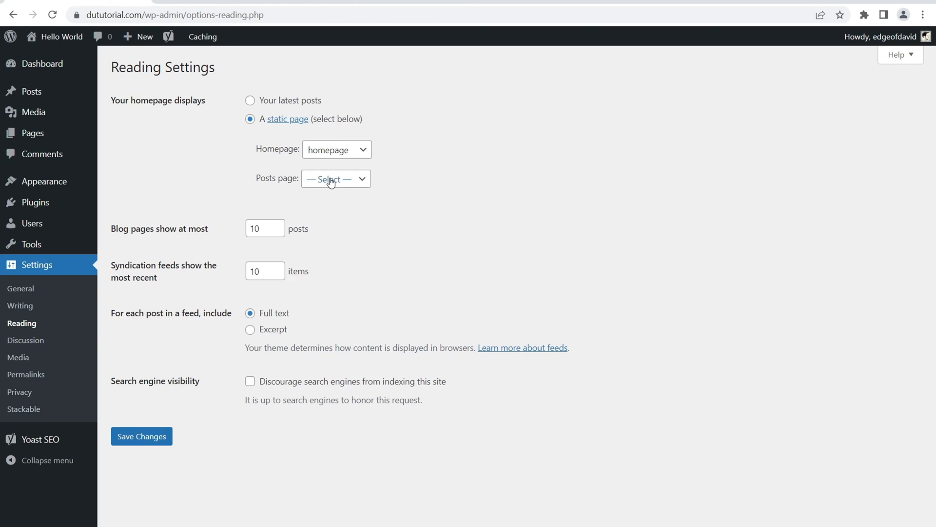
# Open the Pages list in a new tab and check the Blog page's entry
pyautogui.rightClick(43, 135)
pyautogui.click(81, 142)
pyautogui.click(222, 1)
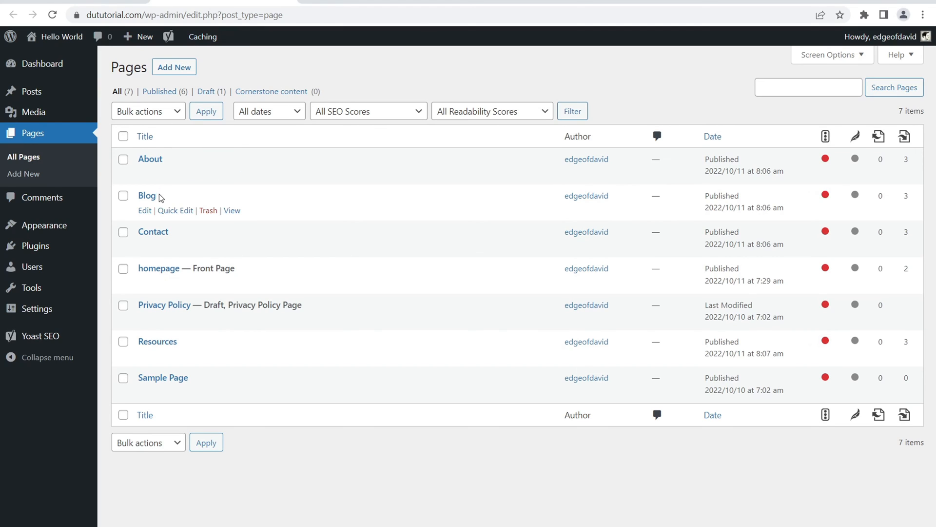
pyautogui.click(148, 196)
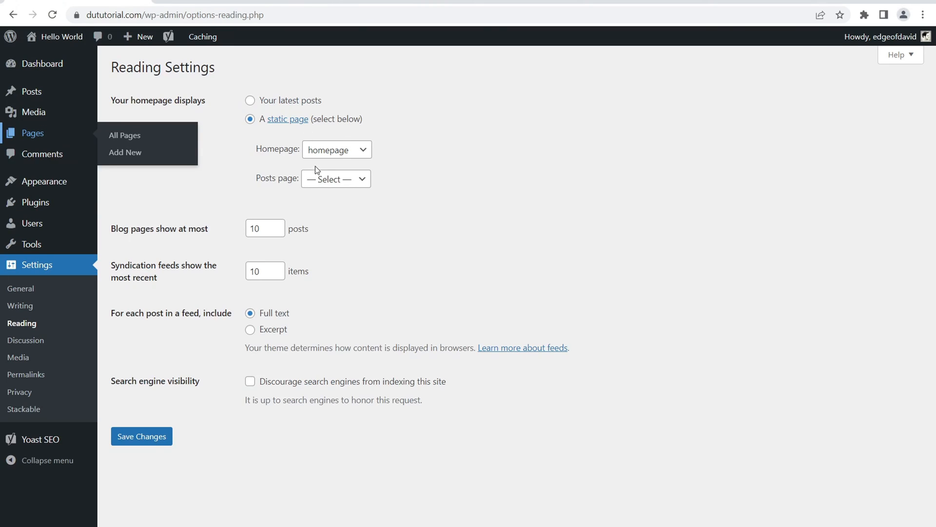
# Set the Posts page to Blog in the Reading Settings and save the changes
pyautogui.click(325, 180)
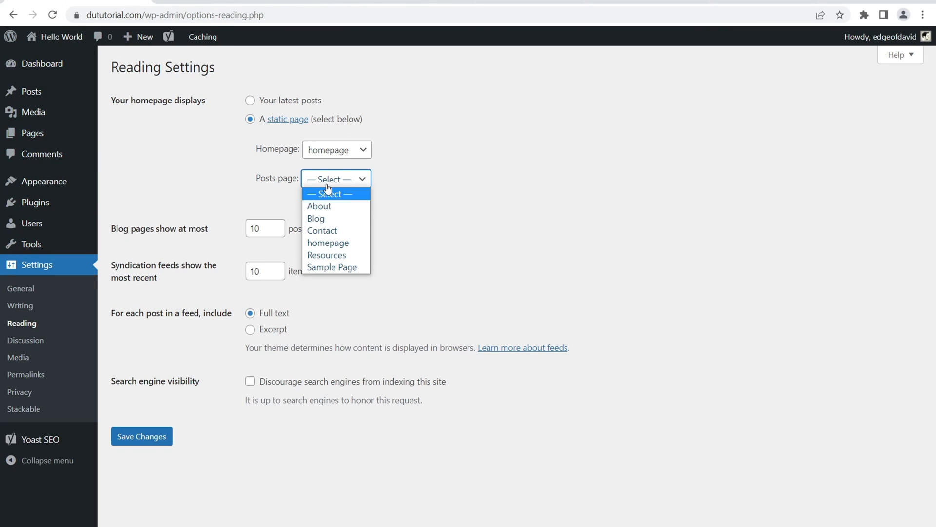
pyautogui.click(323, 218)
pyautogui.click(140, 437)
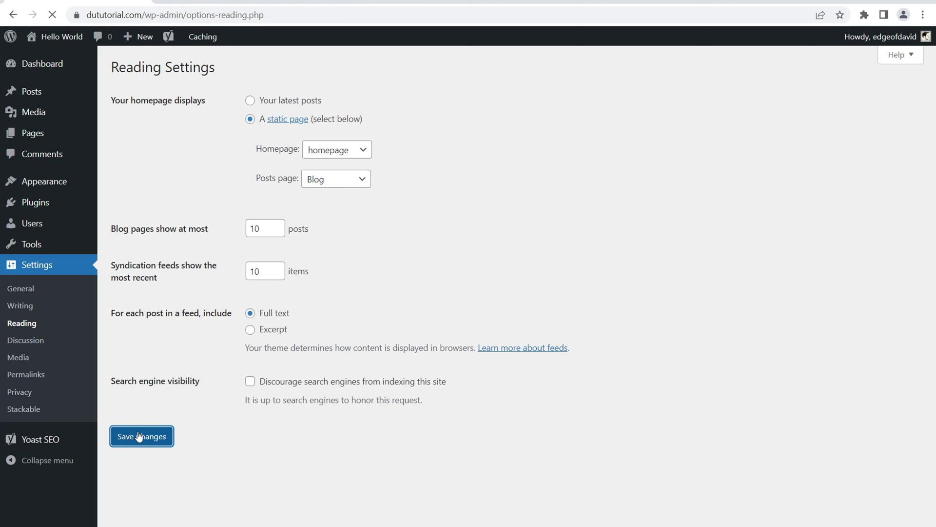
# Reload the live Blog page and look through its post listing
pyautogui.click(335, 2)
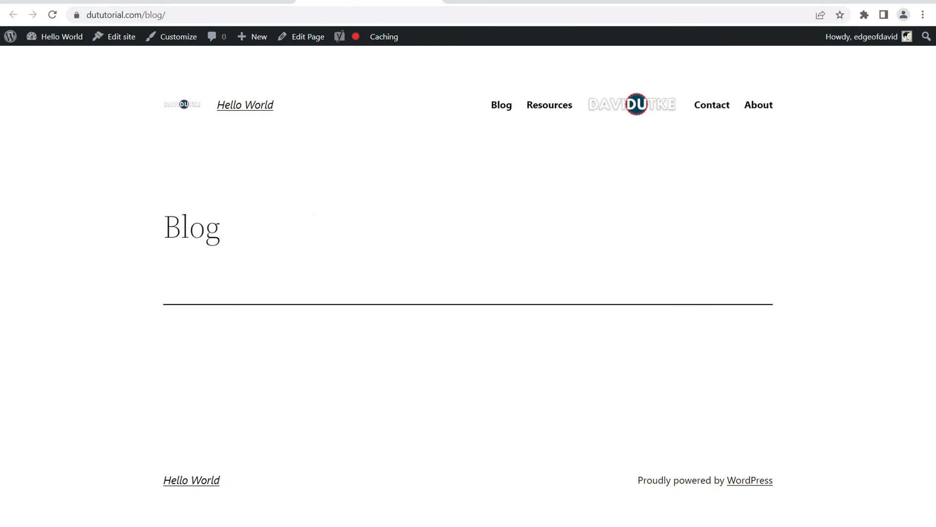
pyautogui.click(52, 15)
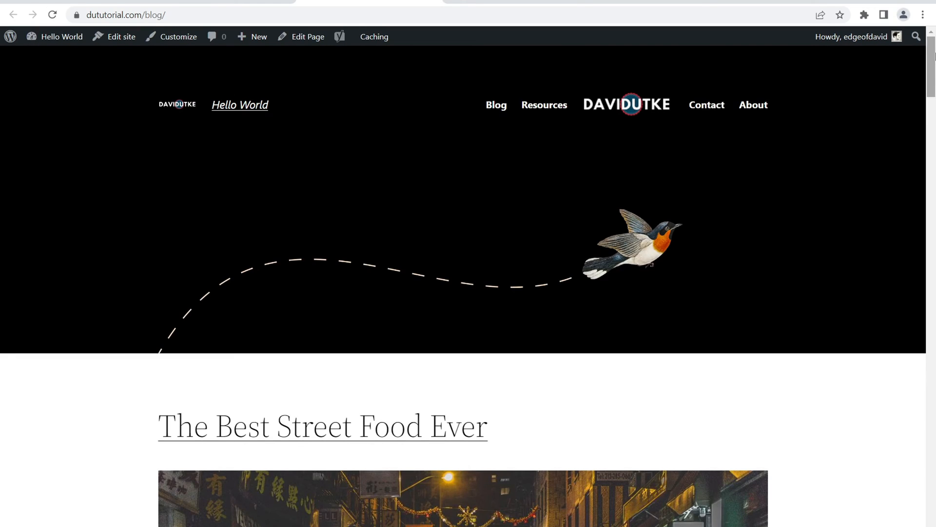
pyautogui.scroll(-15, 921, 148)
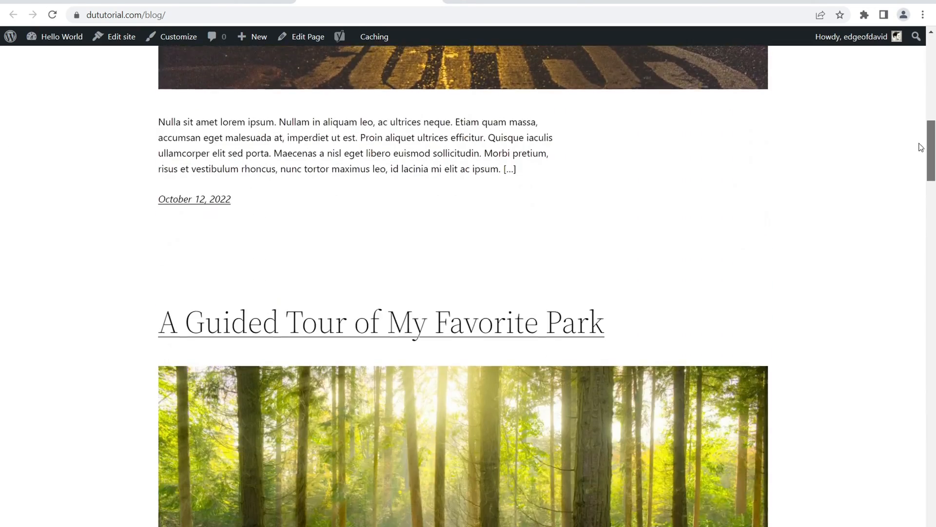
pyautogui.moveTo(921, 147); pyautogui.dragTo(921, 58)
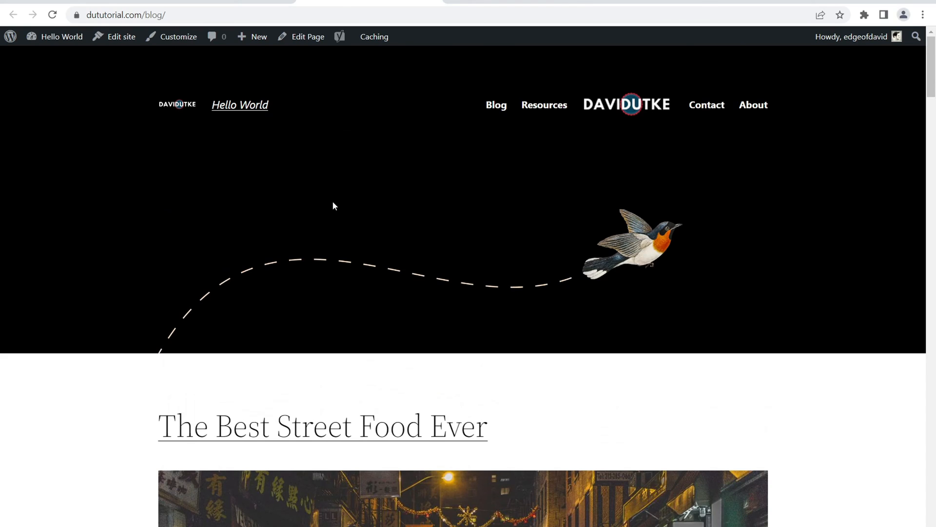
# Open the Blog page for editing and enter its Home template
pyautogui.click(308, 38)
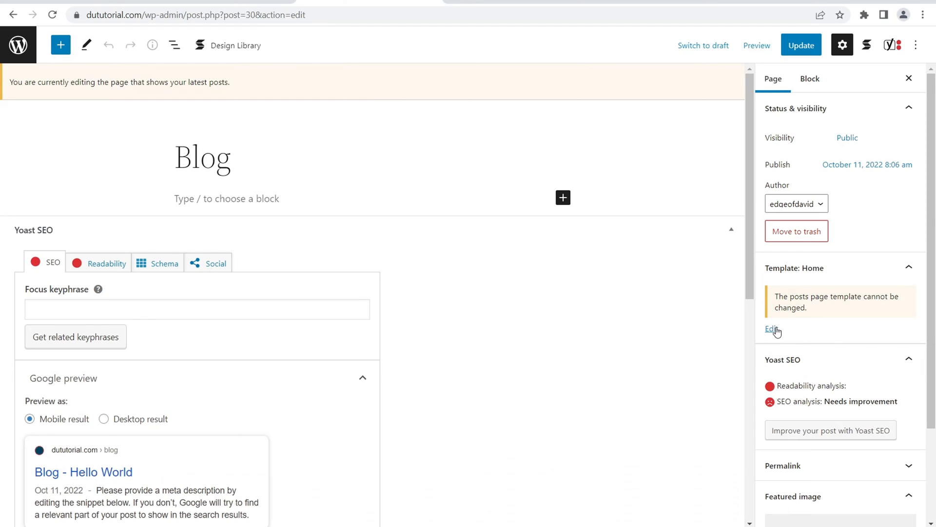
pyautogui.moveTo(788, 297); pyautogui.dragTo(817, 299)
pyautogui.click(772, 328)
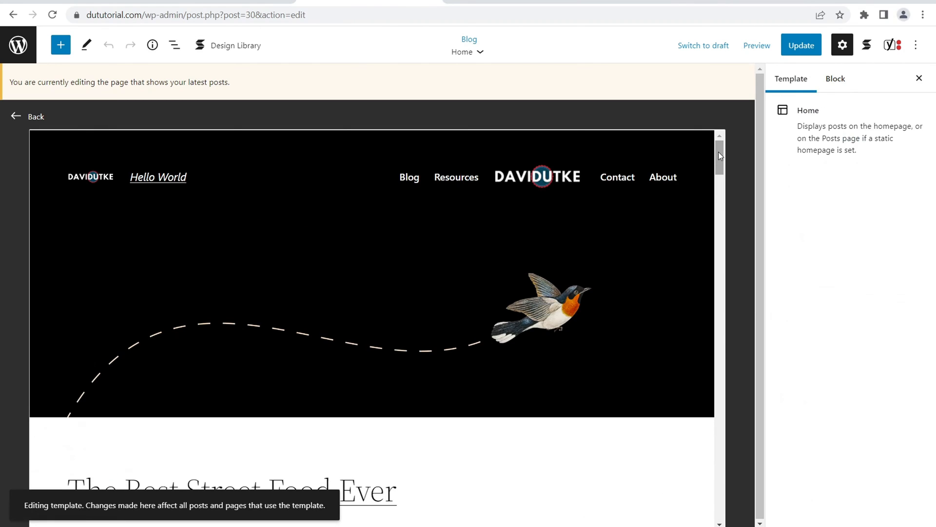
pyautogui.moveTo(721, 155)
pyautogui.mouseDown()
pyautogui.moveTo(718, 500)
pyautogui.moveTo(727, 353)
pyautogui.moveTo(718, 144)
pyautogui.mouseUp()
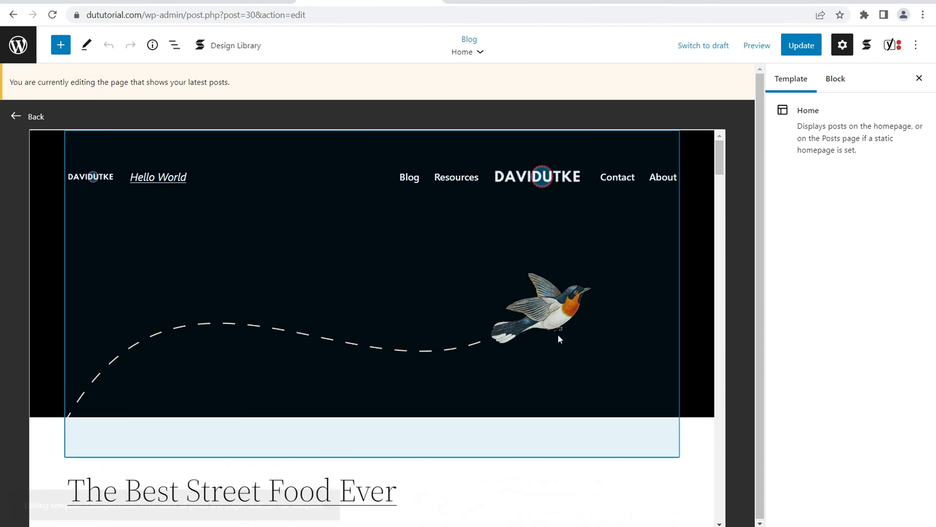
# Remove the flying bird image from the Home template's header
pyautogui.click(341, 217)
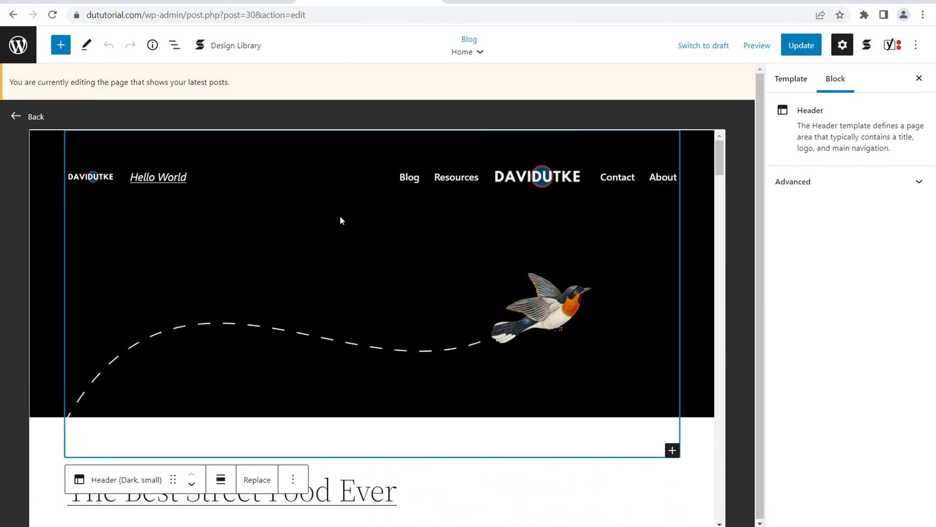
pyautogui.click(409, 328)
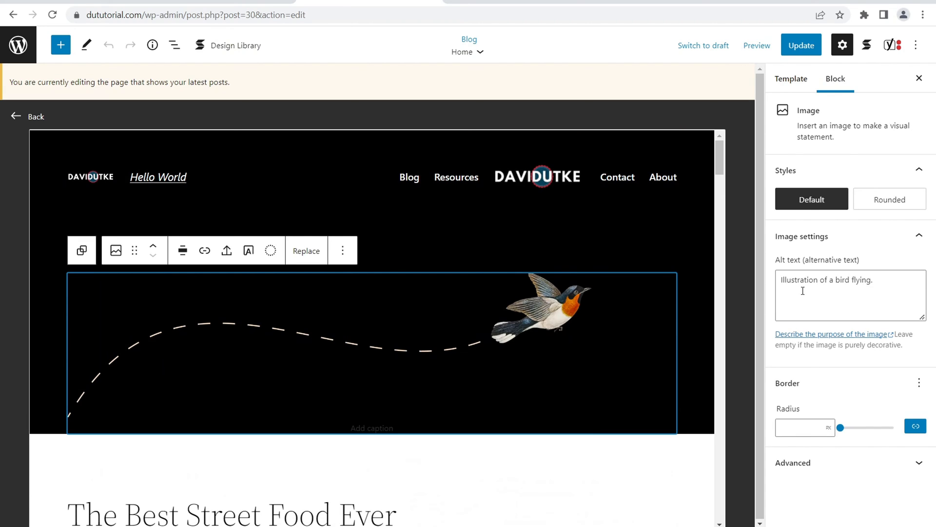
pyautogui.click(343, 250)
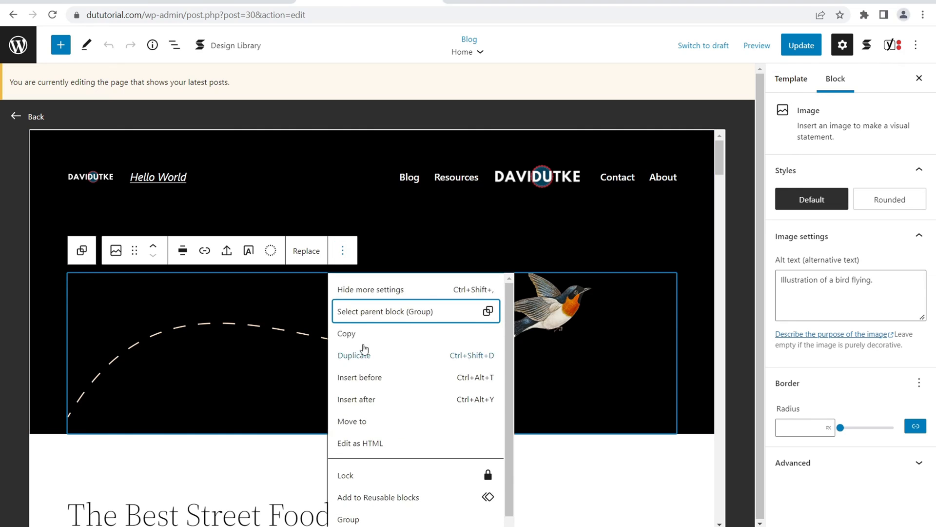
pyautogui.scroll(-1, 385, 502)
pyautogui.click(429, 524)
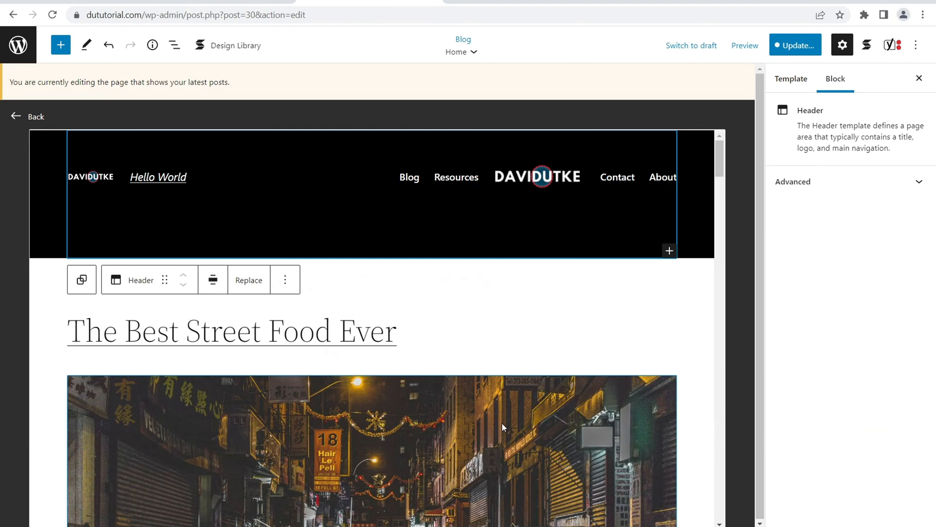
# Replace the Home template's header with the pattern "Header with centered logo and black background"
pyautogui.click(323, 169)
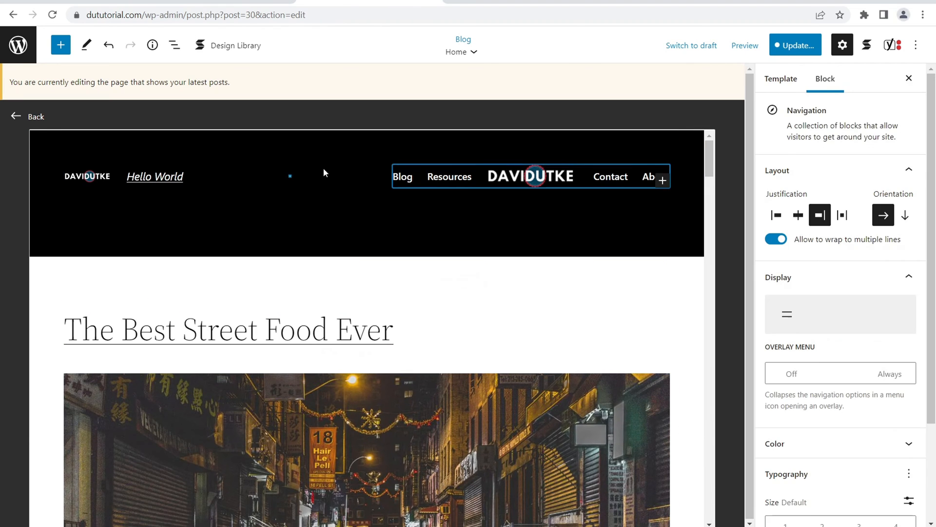
pyautogui.click(651, 216)
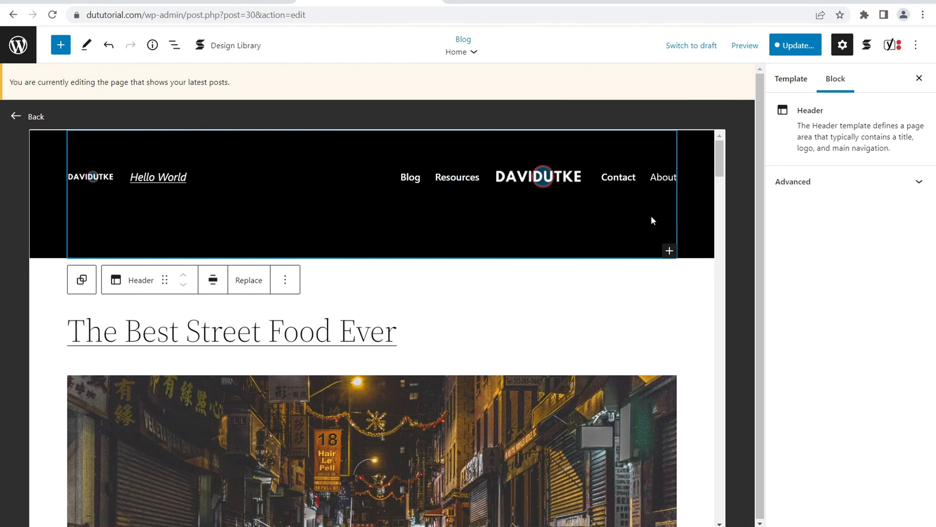
pyautogui.click(249, 281)
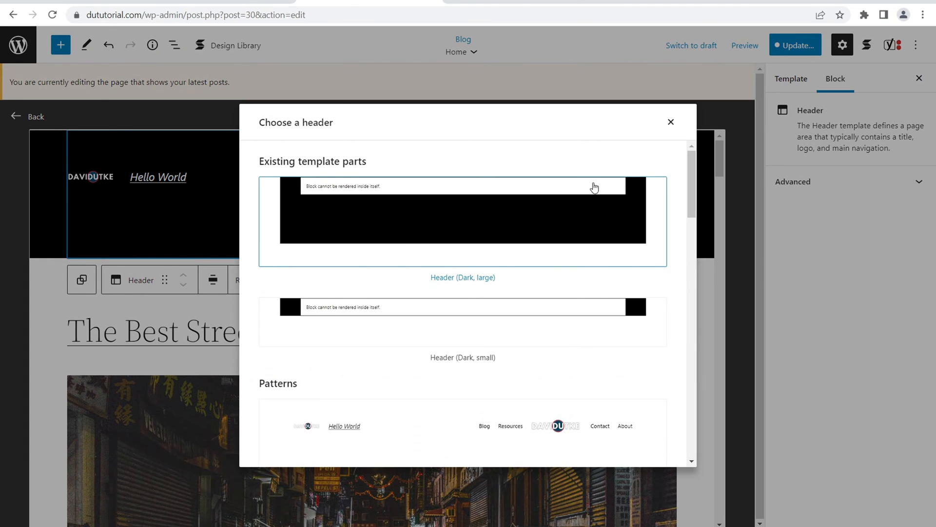
pyautogui.moveTo(690, 178); pyautogui.dragTo(686, 437)
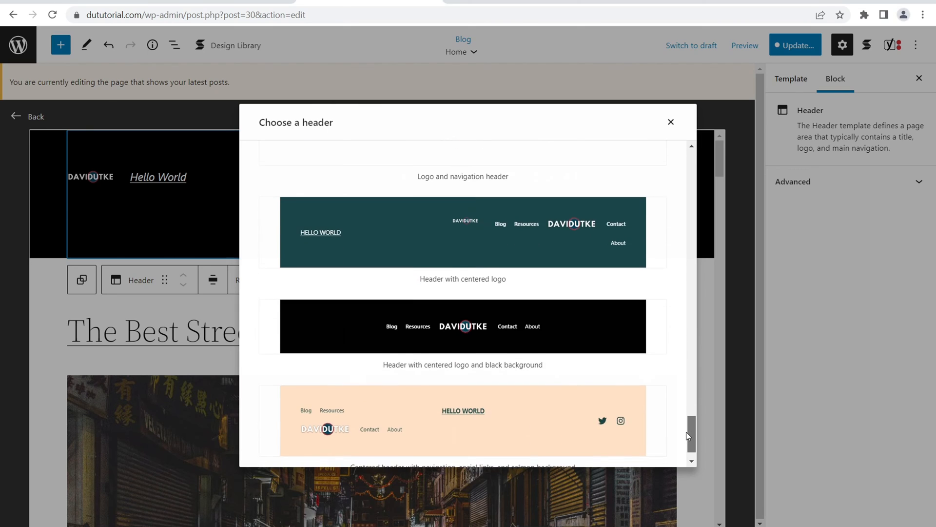
pyautogui.click(585, 337)
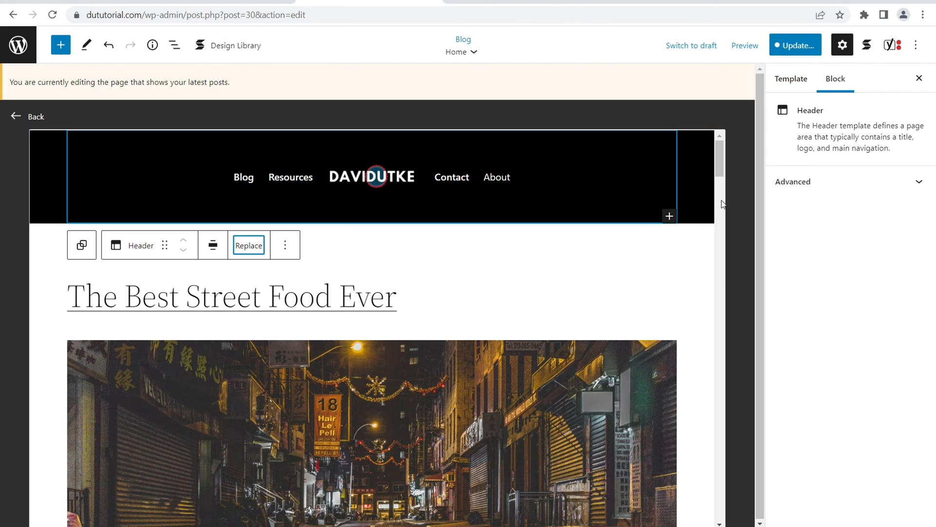
# Change the outer header group's background from black to the dark blue by pasting the copied hex code as its custom color
pyautogui.click(701, 158)
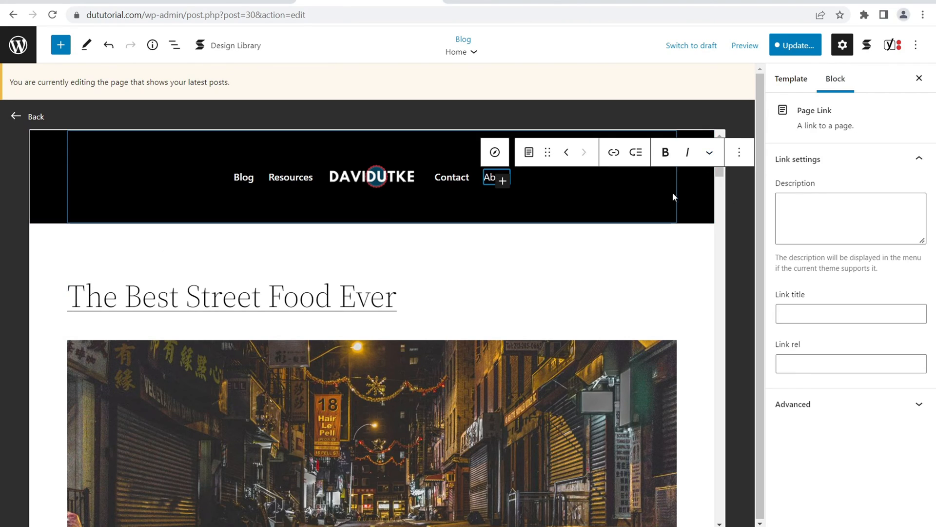
pyautogui.click(699, 191)
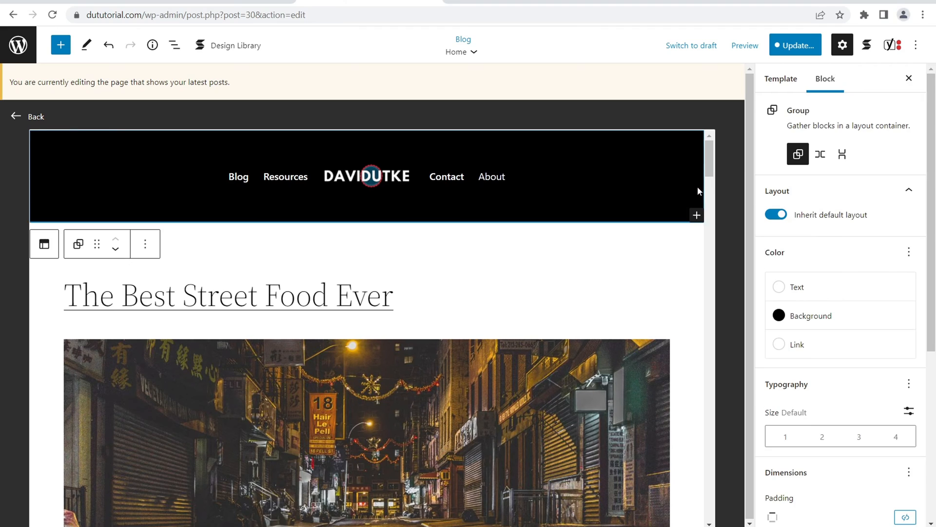
pyautogui.click(815, 317)
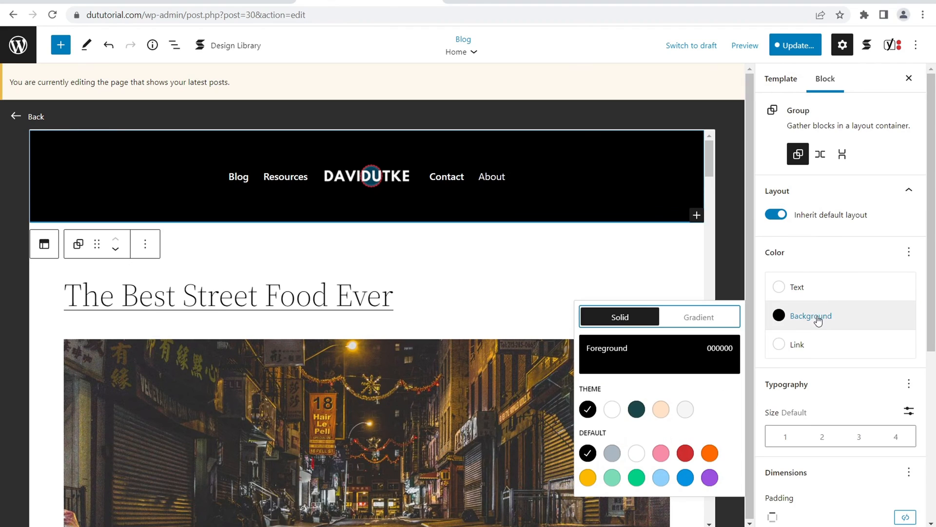
pyautogui.click(721, 359)
pyautogui.click(547, 344)
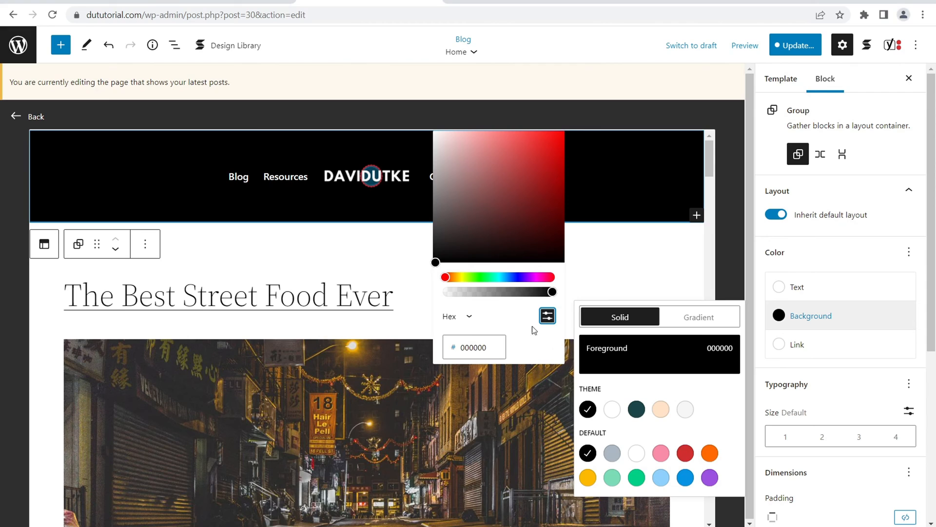
pyautogui.click(494, 348)
pyautogui.press('BackSpace')
pyautogui.press('BackSpace')
pyautogui.press('BackSpace')
pyautogui.press('BackSpace')
pyautogui.press('BackSpace')
pyautogui.press('BackSpace')
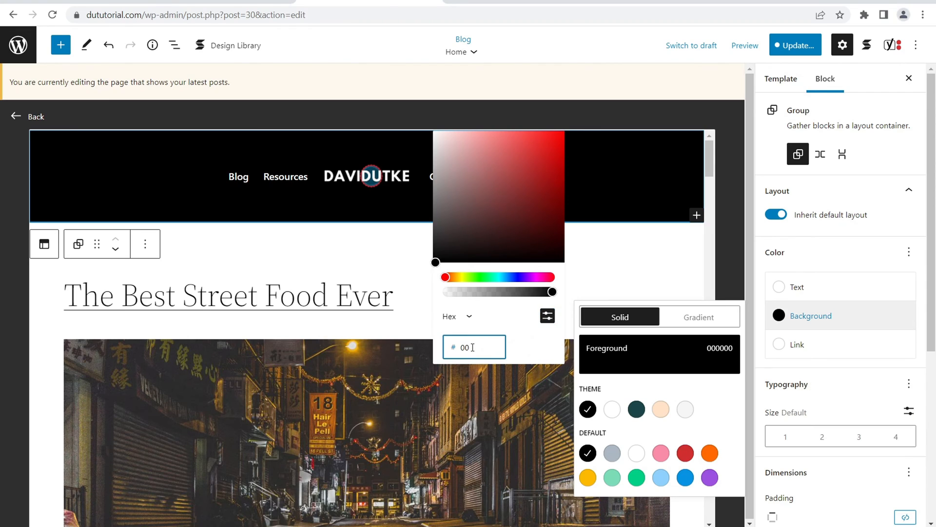
pyautogui.rightClick(470, 351)
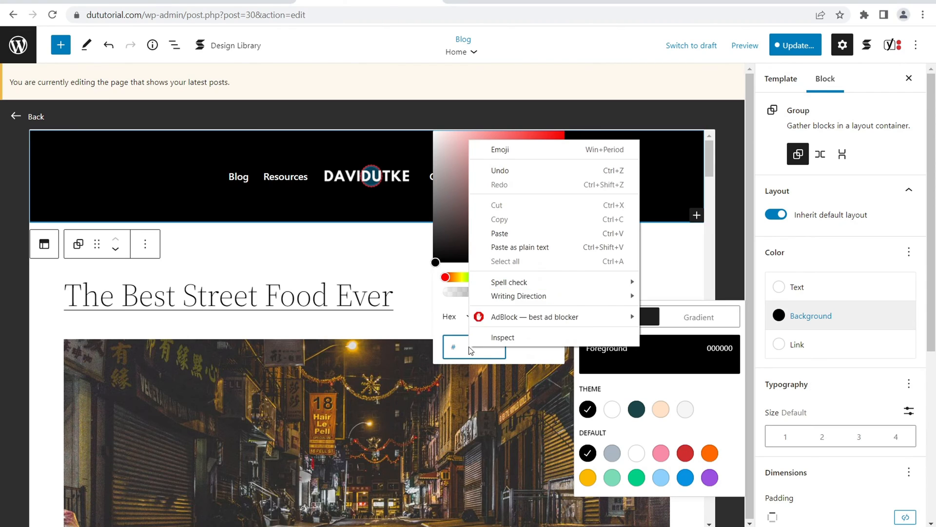
pyautogui.click(502, 236)
pyautogui.click(683, 252)
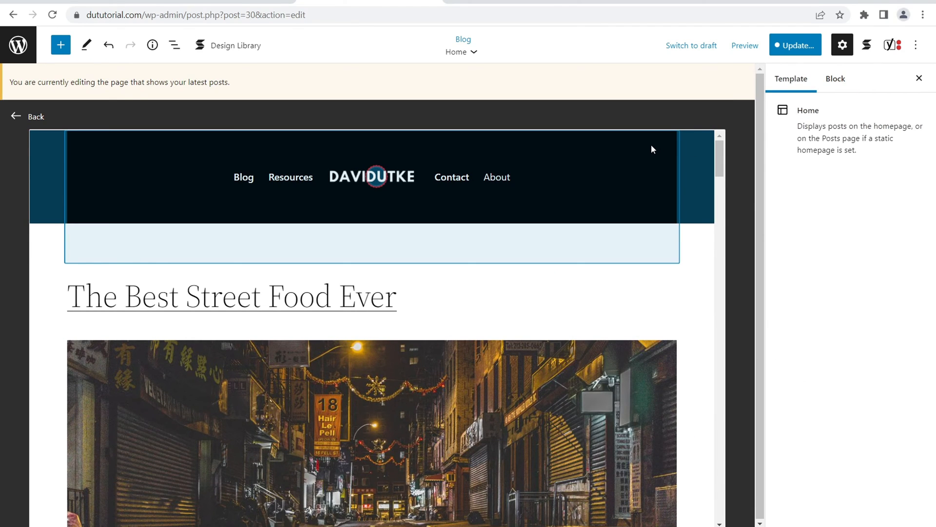
# Select the black row block inside the header to edit its background color
pyautogui.click(651, 145)
pyautogui.click(630, 205)
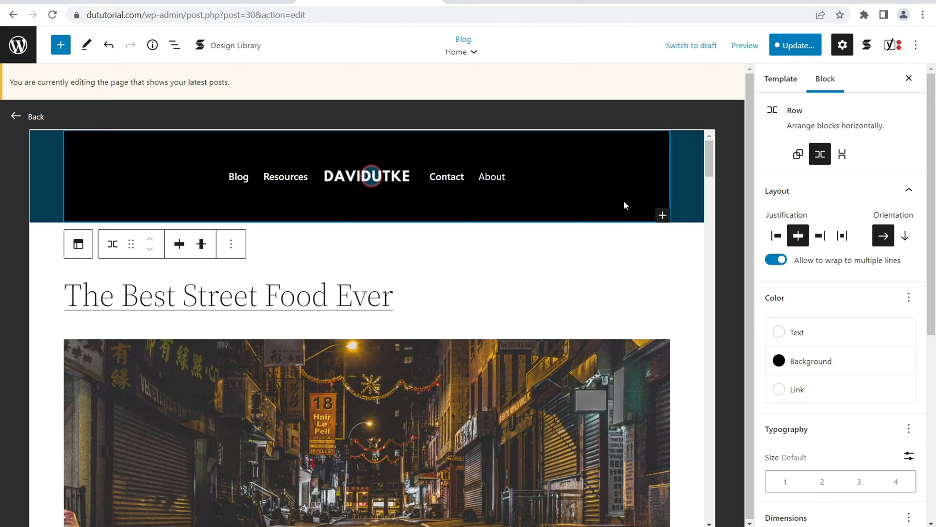
pyautogui.click(618, 243)
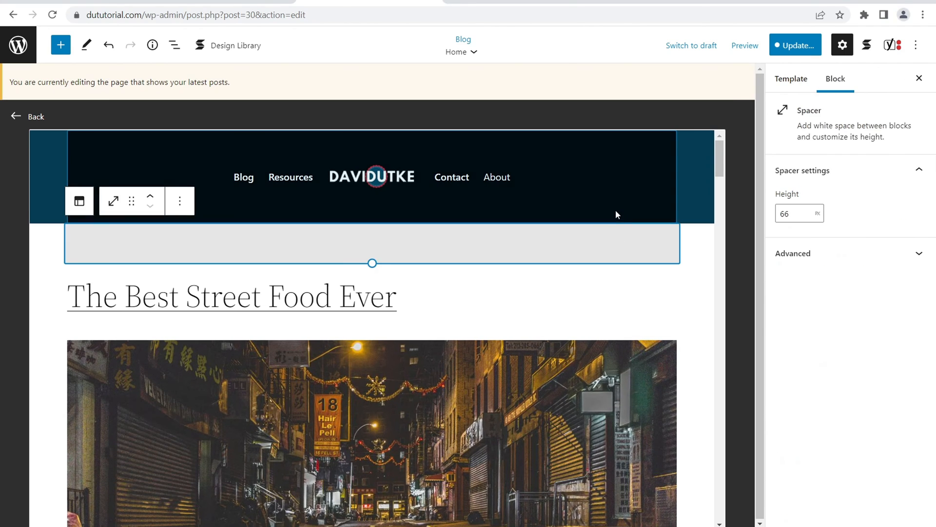
pyautogui.click(617, 215)
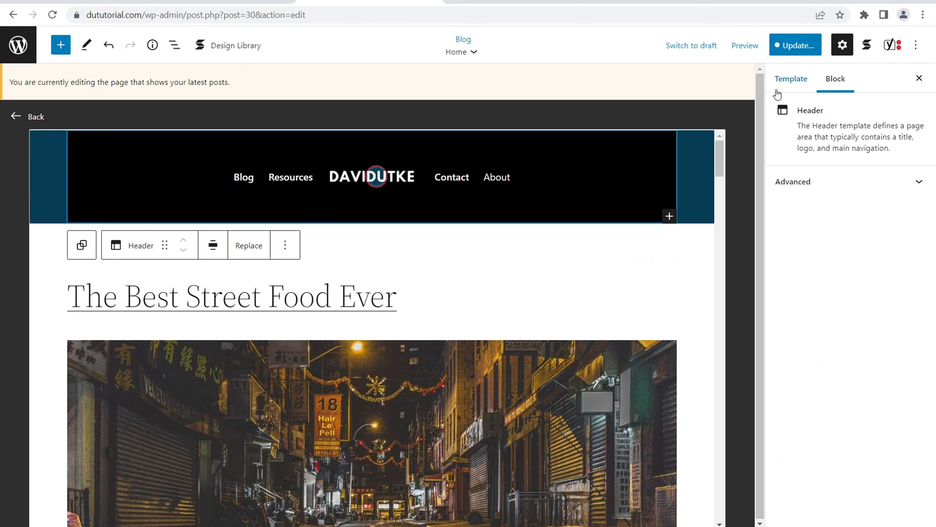
pyautogui.click(639, 186)
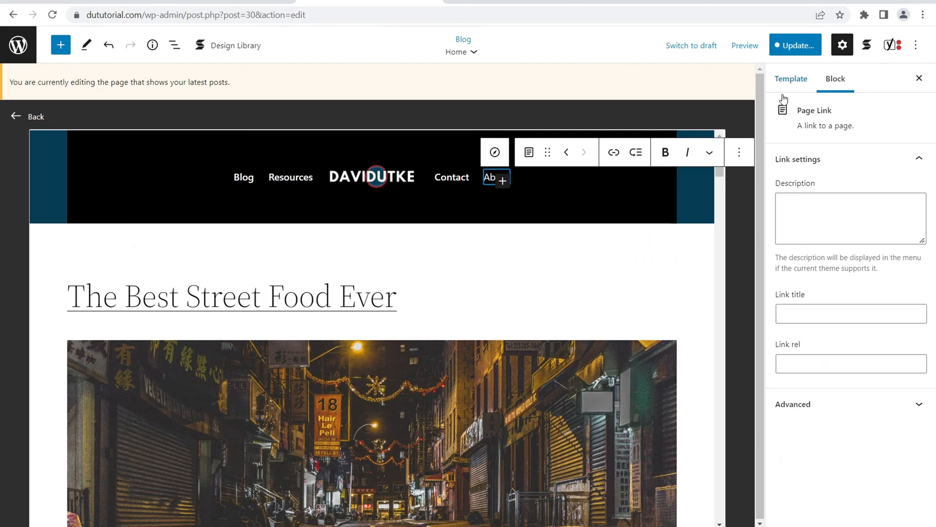
pyautogui.click(629, 200)
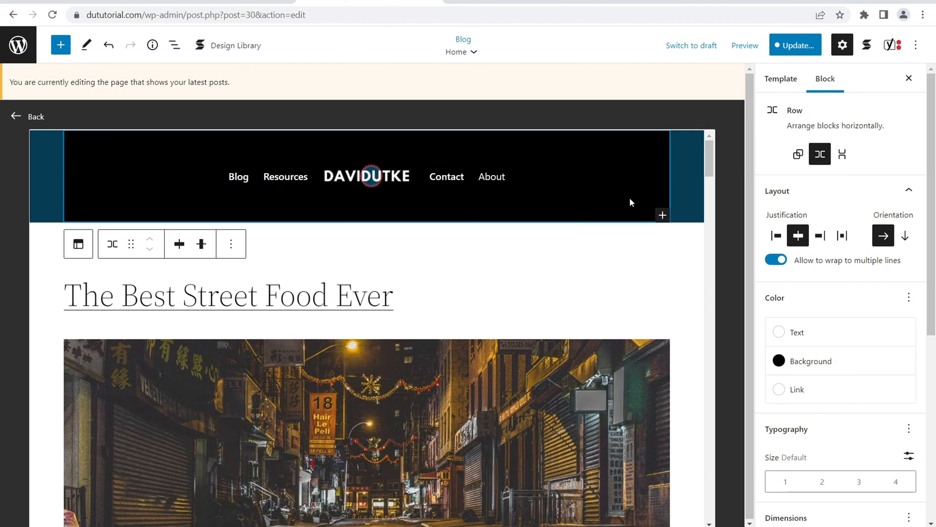
# Replace the header row's black background in the Home template with the copied hex colour for the surrounding dark blue
pyautogui.click(809, 361)
pyautogui.click(721, 230)
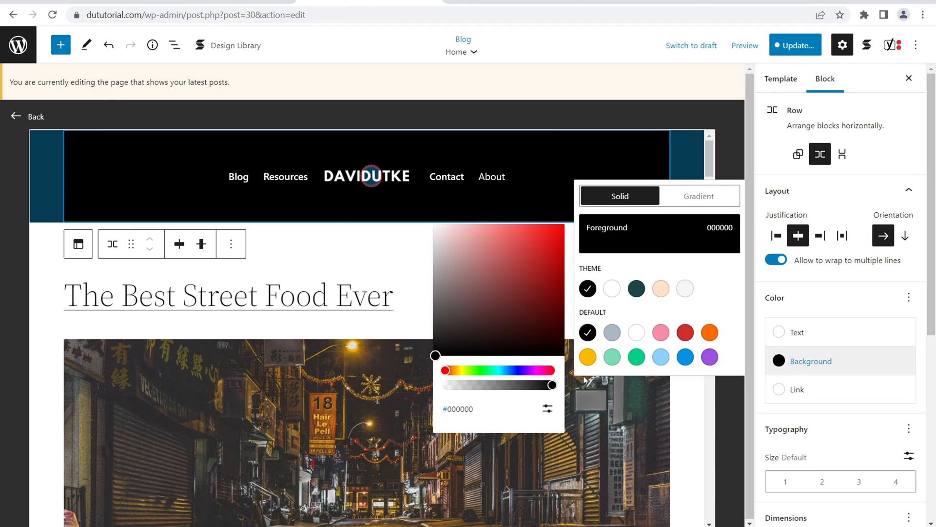
pyautogui.click(548, 408)
pyautogui.click(480, 441)
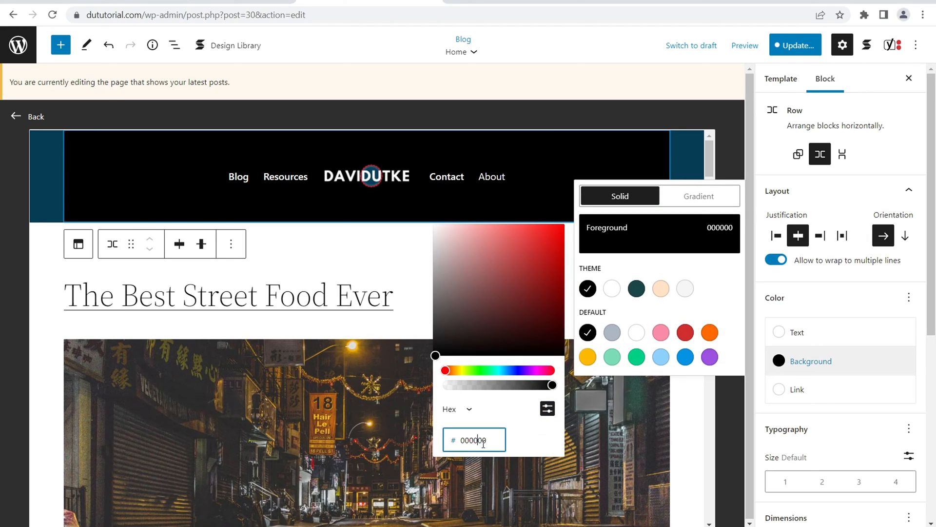
pyautogui.press('BackSpace')
pyautogui.press('BackSpace')
pyautogui.press('BackSpace')
pyautogui.press('BackSpace')
pyautogui.press('BackSpace')
pyautogui.press('BackSpace')
pyautogui.rightClick(465, 441)
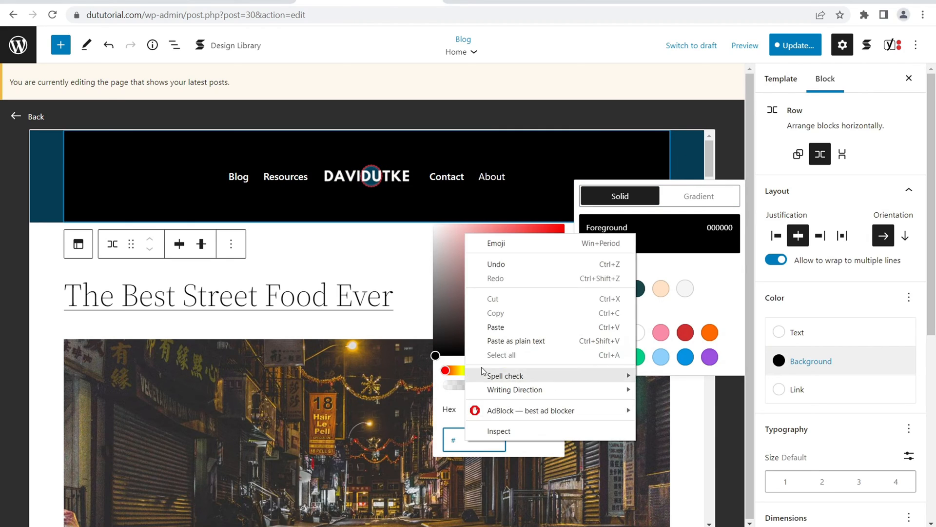
pyautogui.click(491, 327)
pyautogui.click(690, 440)
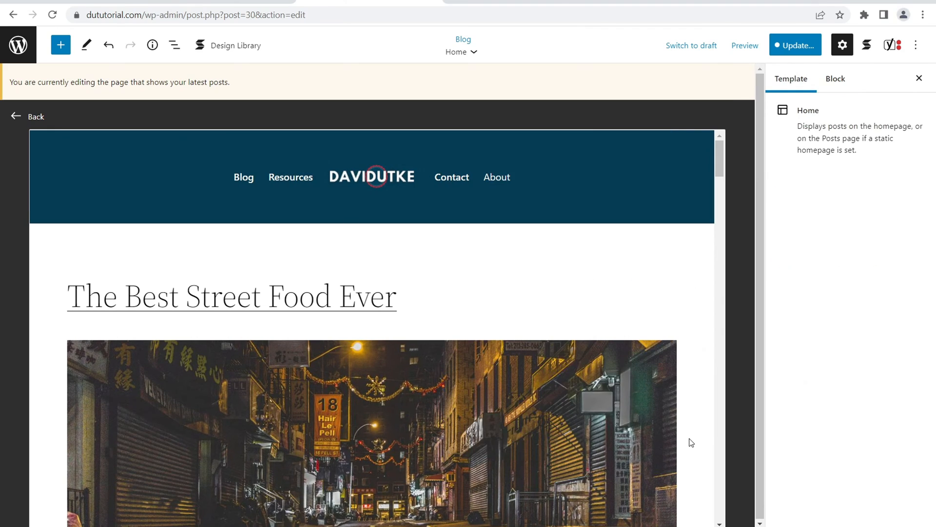
# Replace the Home template's footer with the existing template part "Footer with text, title, and logo"
pyautogui.moveTo(720, 158); pyautogui.dragTo(719, 523)
pyautogui.click(380, 431)
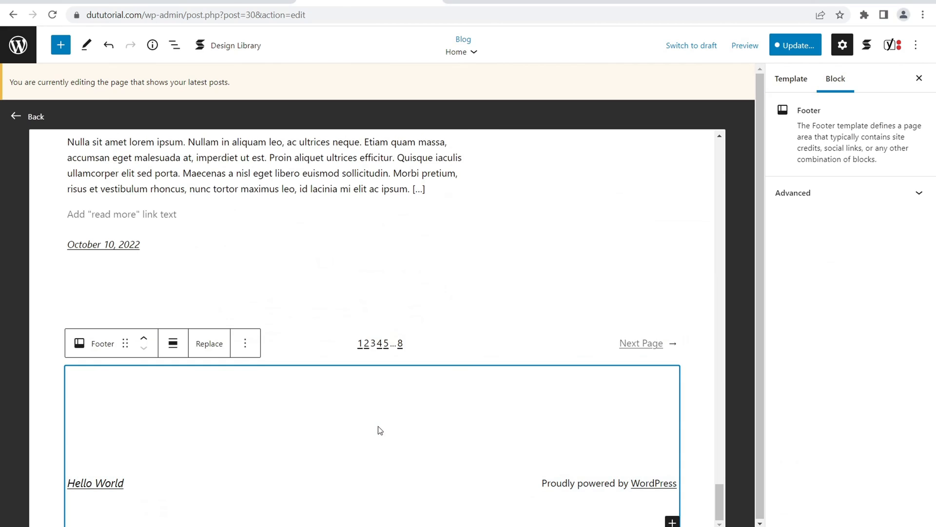
pyautogui.click(211, 346)
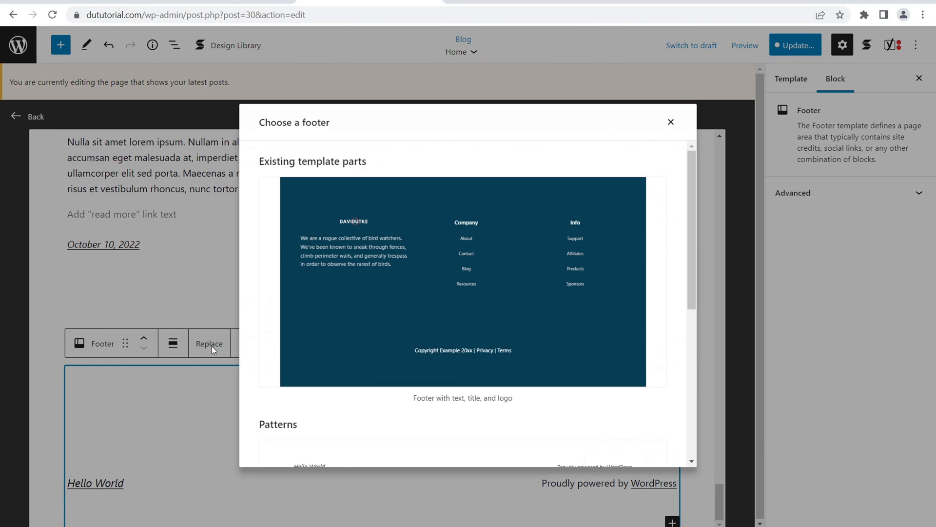
pyautogui.click(418, 211)
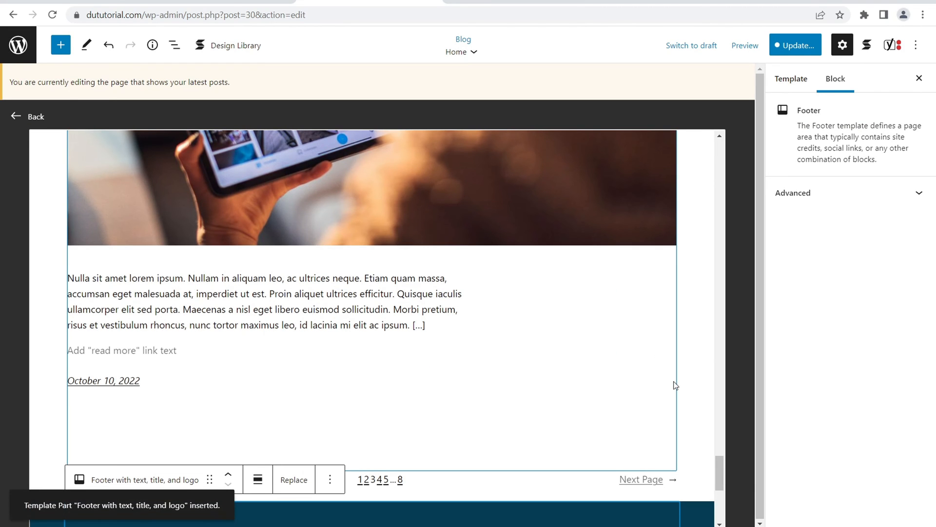
pyautogui.moveTo(724, 477); pyautogui.dragTo(711, 189)
pyautogui.scroll(5, 711, 189)
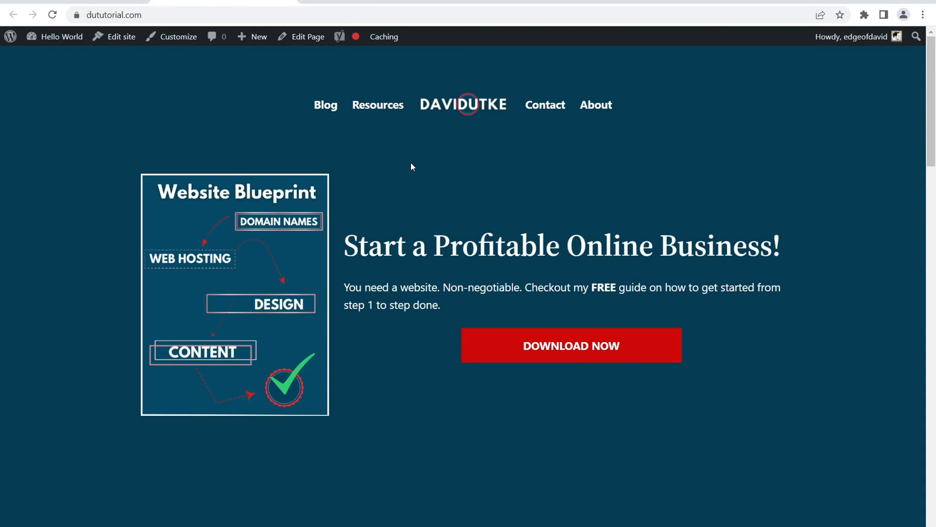
# View the live Blog page and the Laptop Operating Systems post, checking their layout from header to footer
pyautogui.rightClick(326, 110)
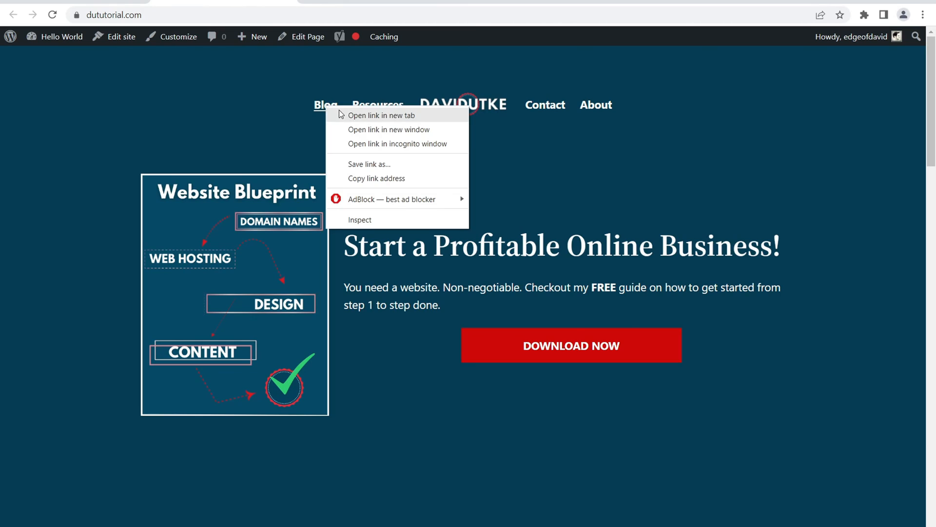
pyautogui.click(344, 116)
pyautogui.click(342, 2)
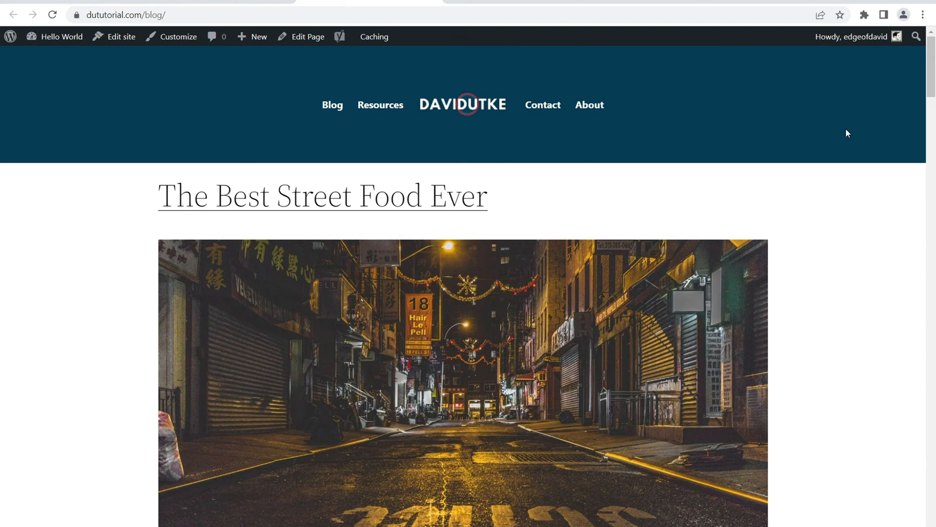
pyautogui.moveTo(934, 88); pyautogui.dragTo(934, 145)
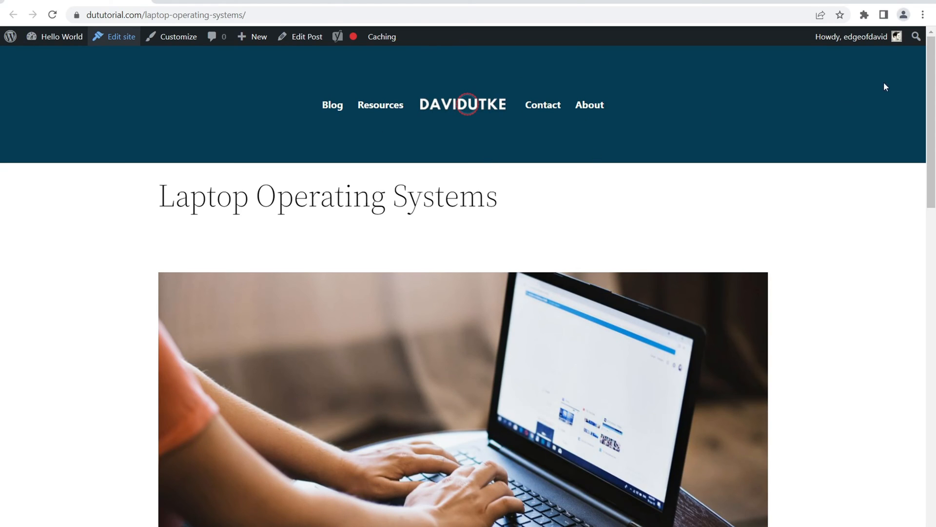
pyautogui.moveTo(931, 100); pyautogui.dragTo(932, 441)
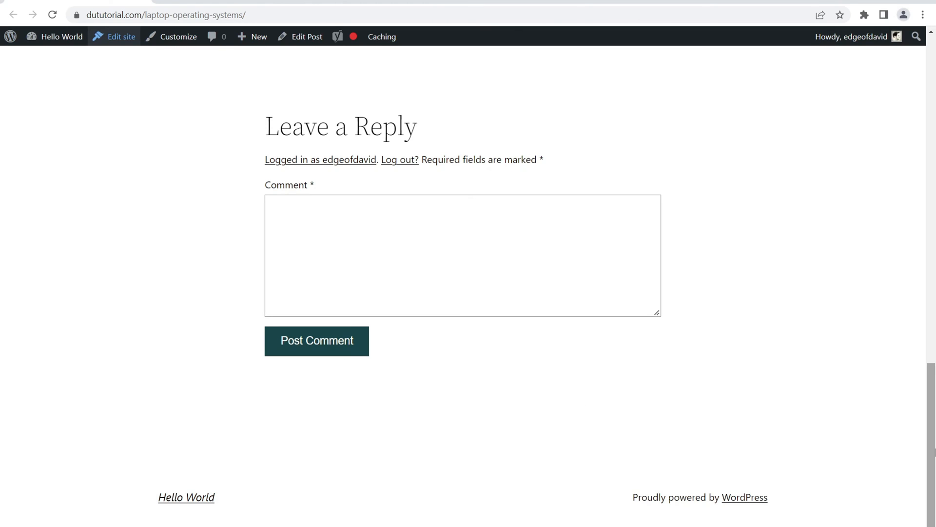
pyautogui.moveTo(935, 449); pyautogui.dragTo(843, 120)
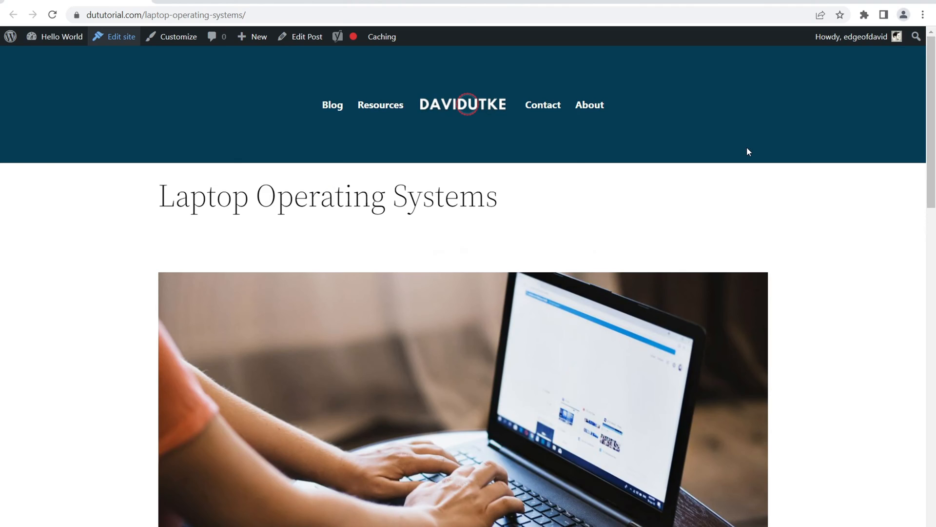
# Apply the Blank template to the Laptop Operating Systems post, update it and inspect the live post's content
pyautogui.click(347, 1)
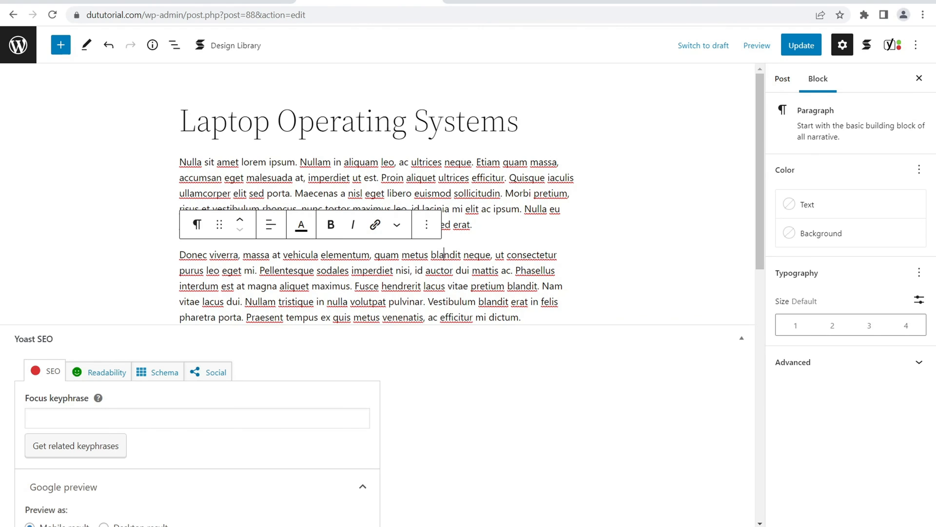
pyautogui.click(783, 84)
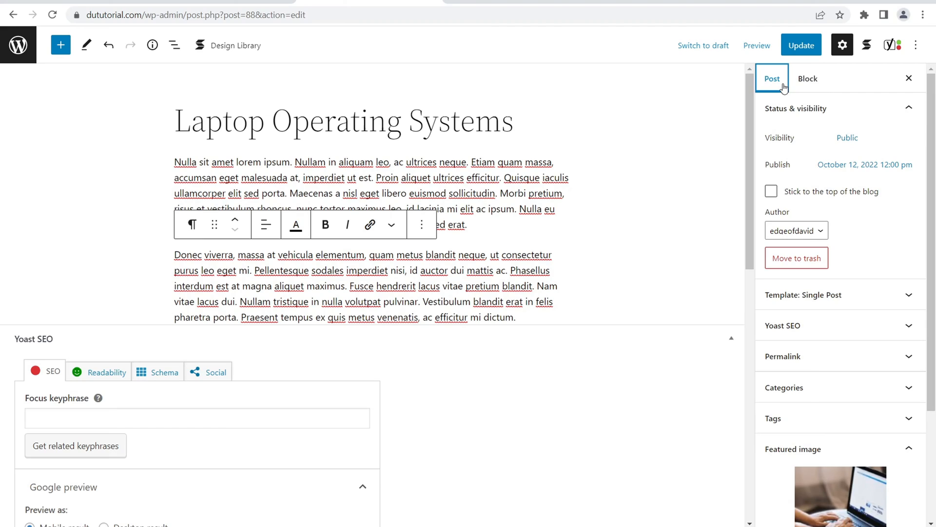
pyautogui.click(835, 296)
pyautogui.click(843, 323)
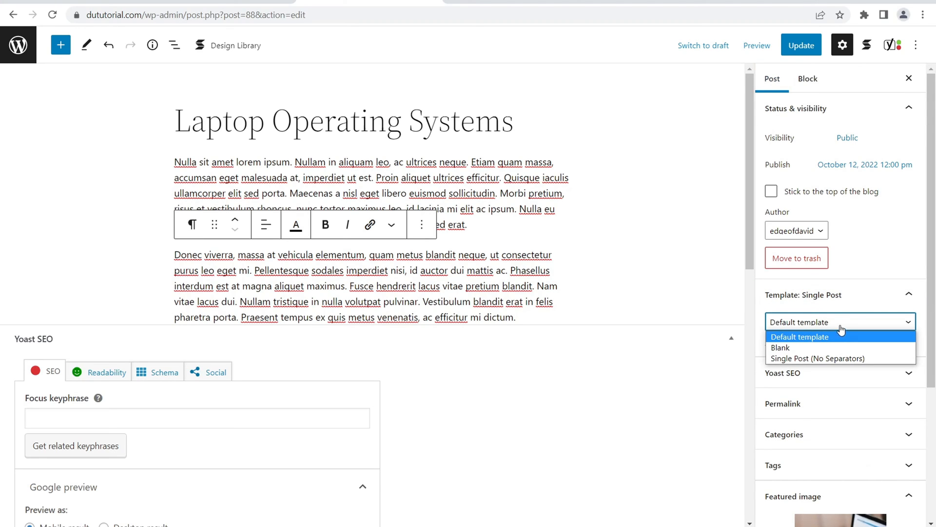
pyautogui.click(792, 349)
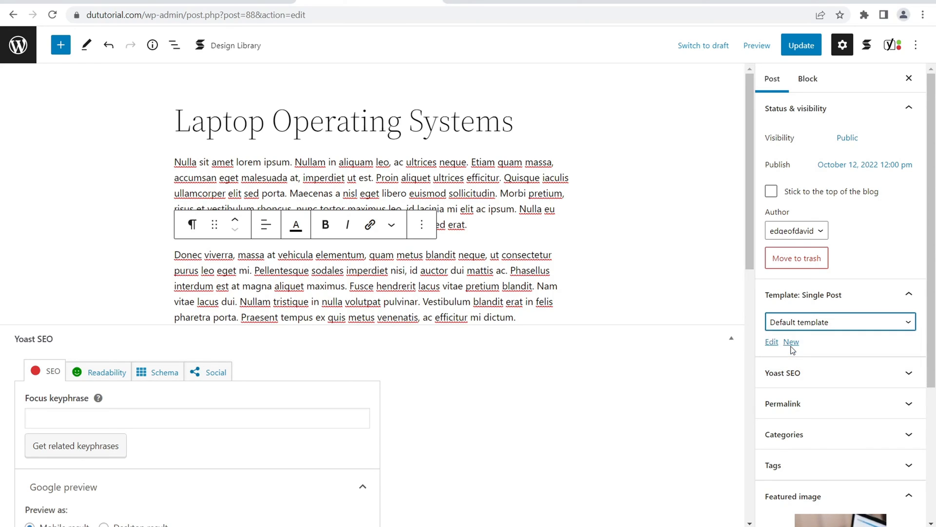
pyautogui.click(801, 44)
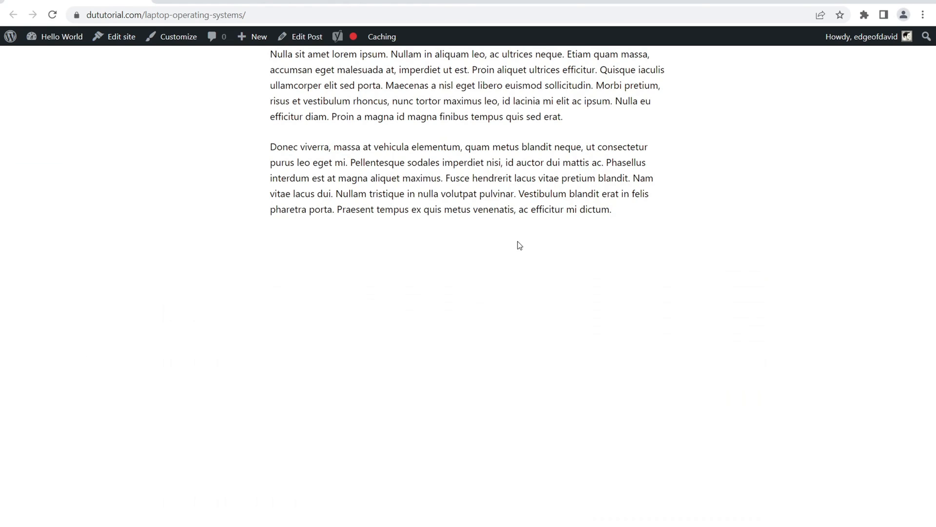
pyautogui.moveTo(647, 214); pyautogui.dragTo(271, 55)
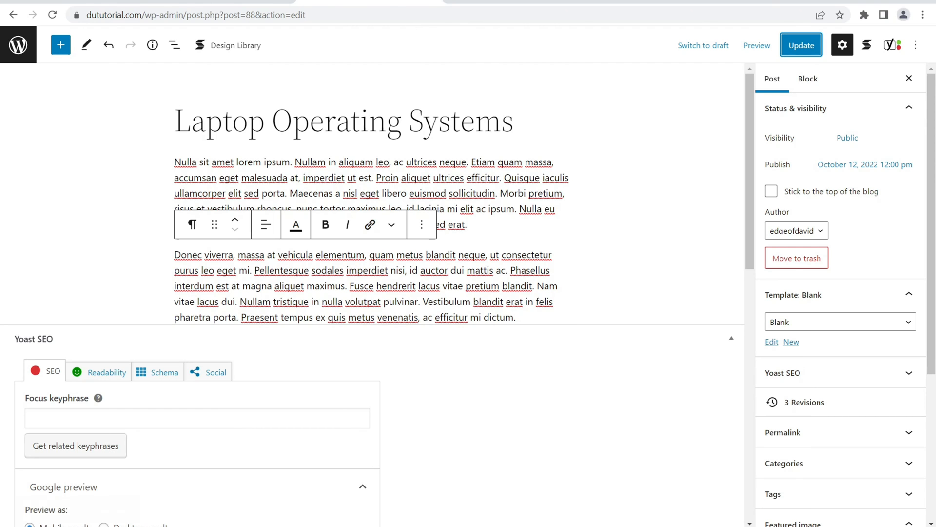
# Return the Laptop Operating Systems post to the Default template and update it
pyautogui.click(819, 325)
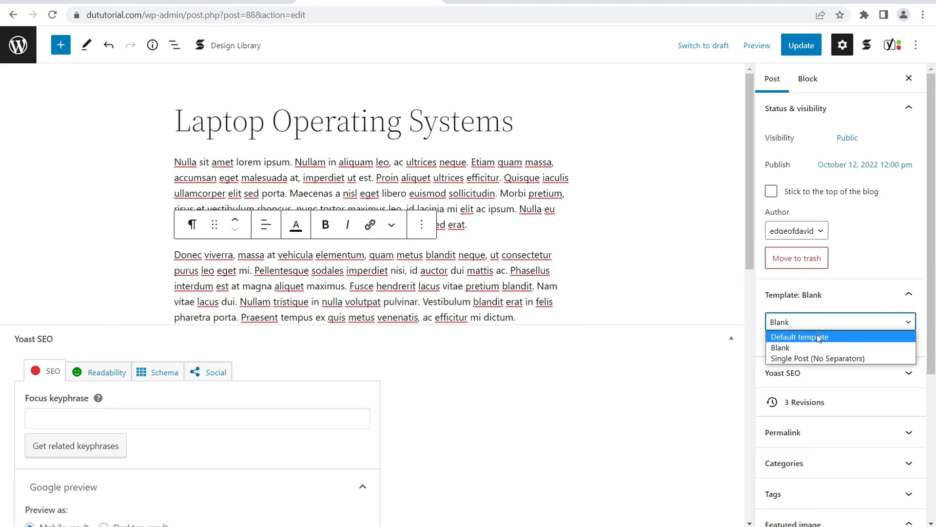
pyautogui.click(819, 336)
pyautogui.click(801, 45)
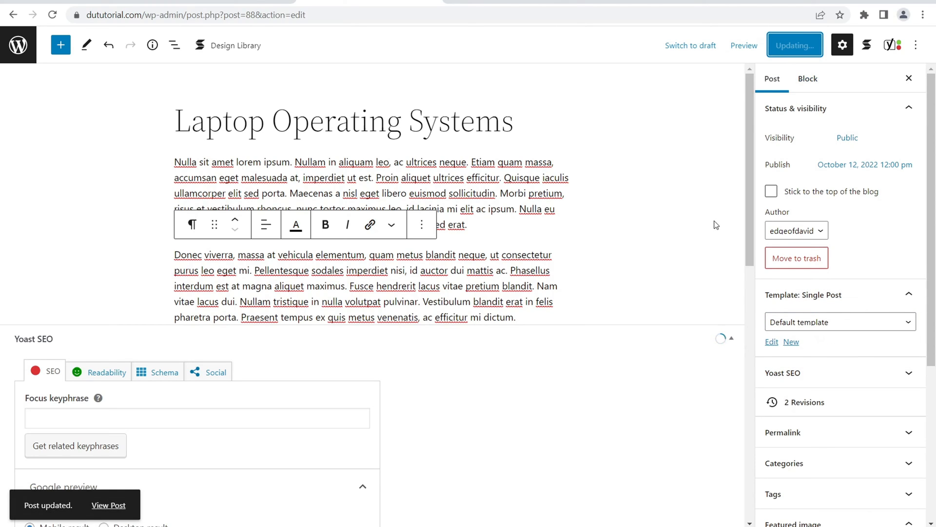
# Reload the live Laptop Operating Systems post to check its layout, and review the template choices in the post settings
pyautogui.click(823, 324)
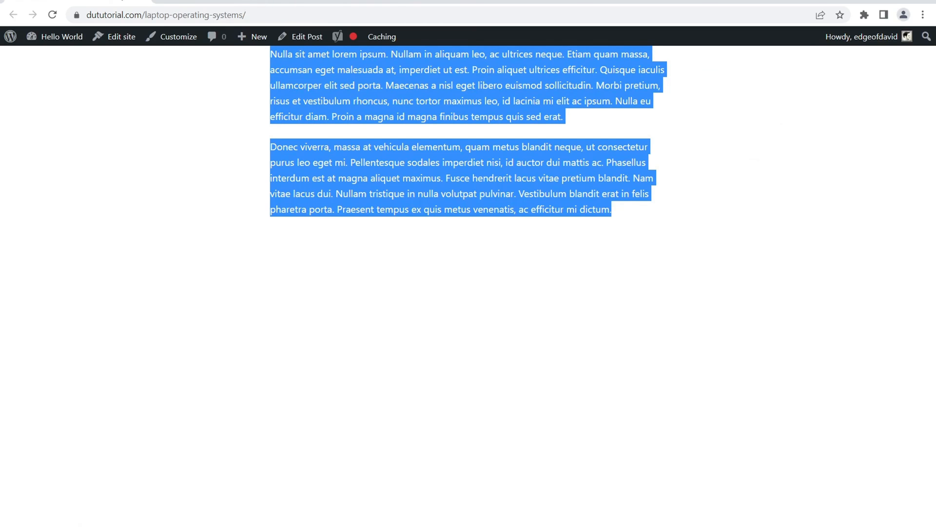
pyautogui.click(53, 15)
pyautogui.scroll(-5, 130, 189)
pyautogui.scroll(-2, 129, 187)
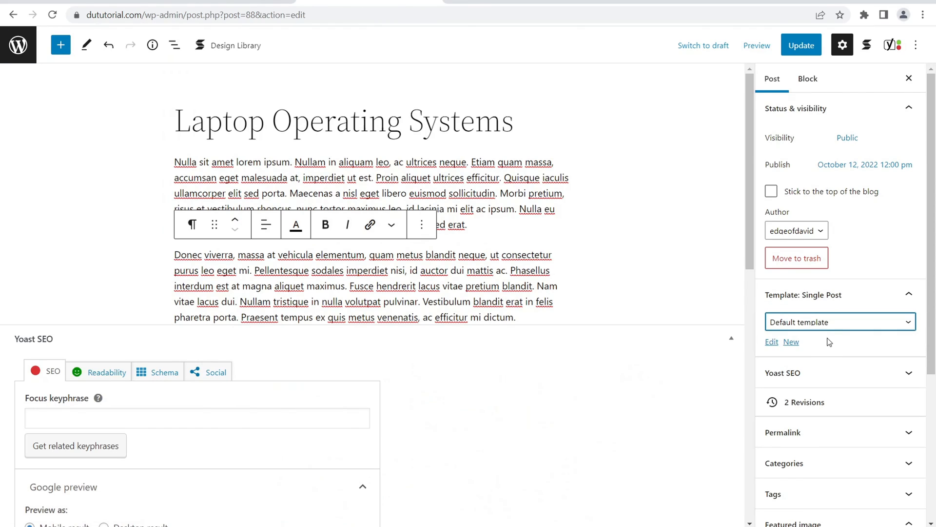
pyautogui.click(824, 324)
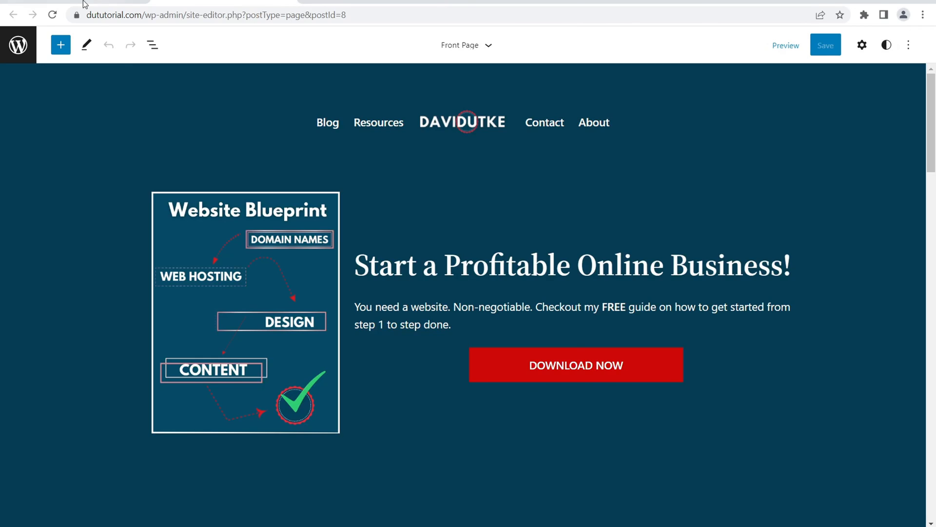
# Open the Single Post (No Separators) template for editing from the site editor's template list
pyautogui.click(18, 46)
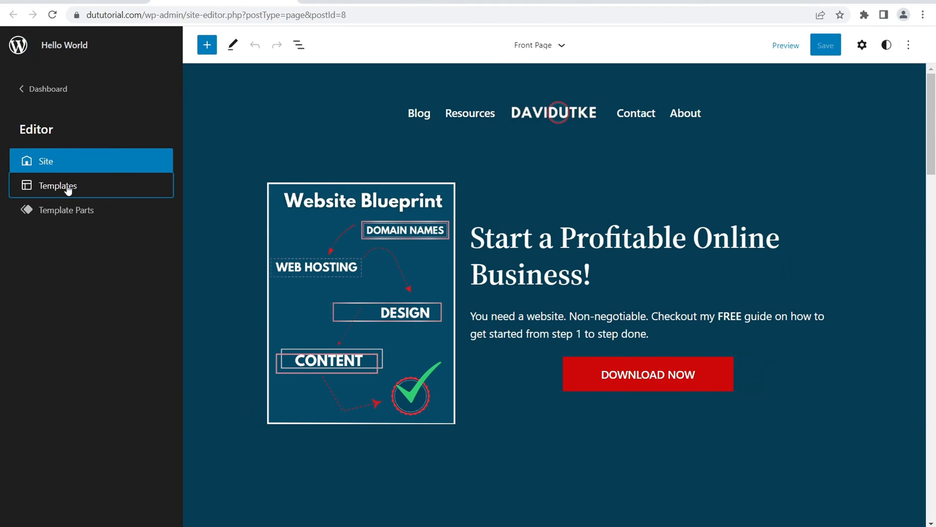
pyautogui.click(45, 185)
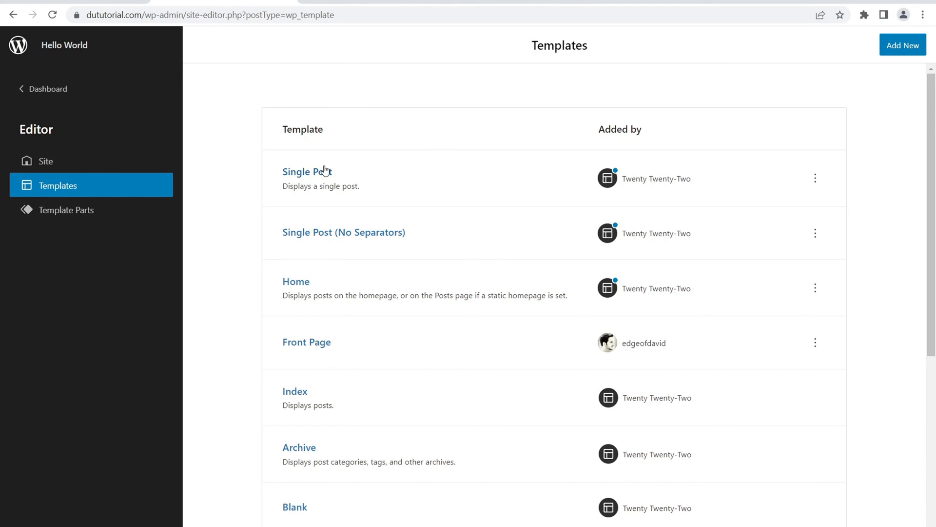
pyautogui.scroll(-5, 347, 117)
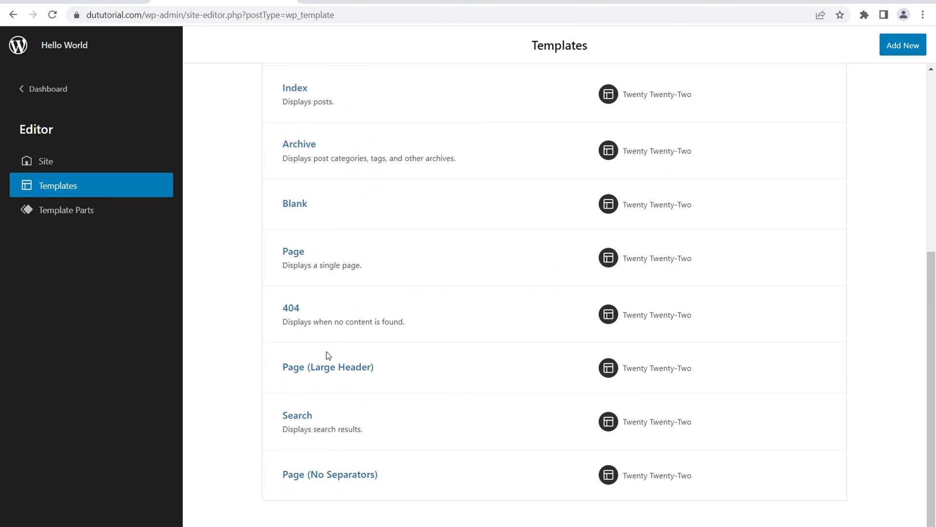
pyautogui.scroll(5, 327, 354)
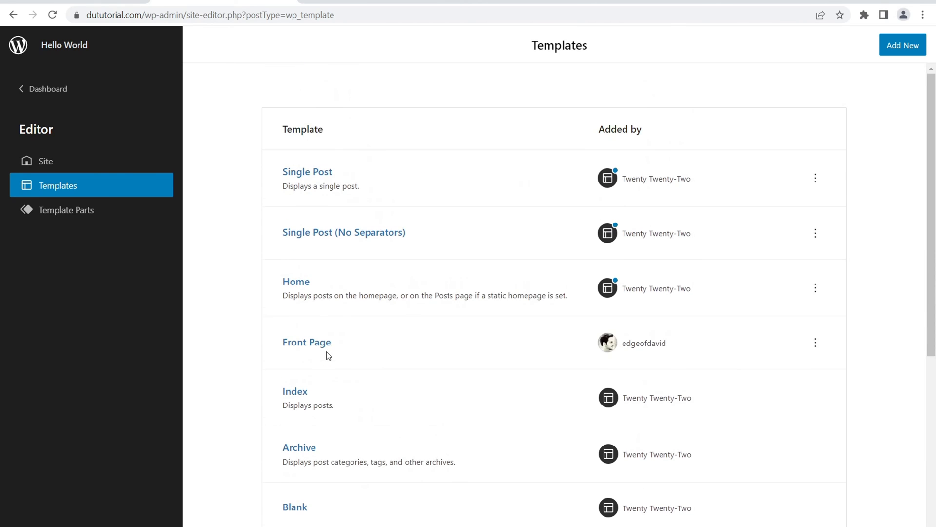
pyautogui.click(318, 234)
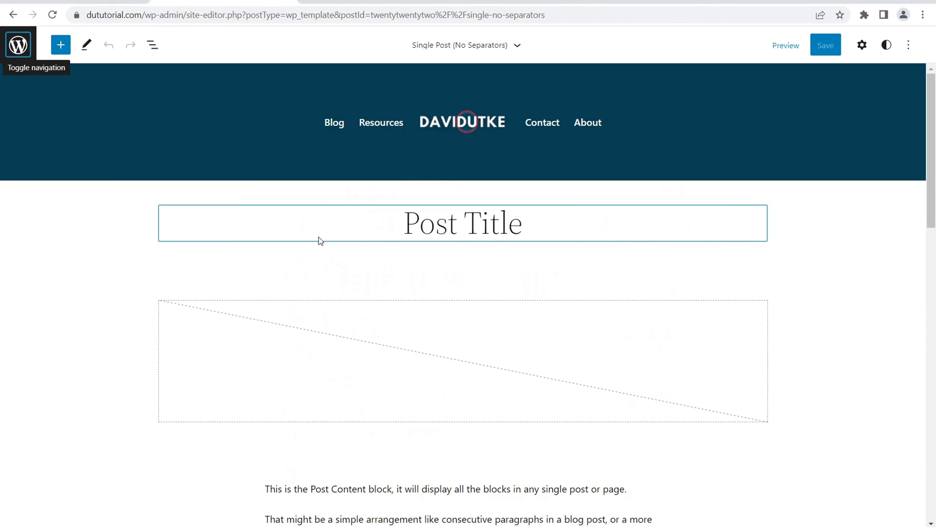
# Try preset font sizes 3 and 4 on the Post Title block of the Single Post (No Separators) template
pyautogui.click(461, 223)
pyautogui.moveTo(534, 230); pyautogui.dragTo(382, 232)
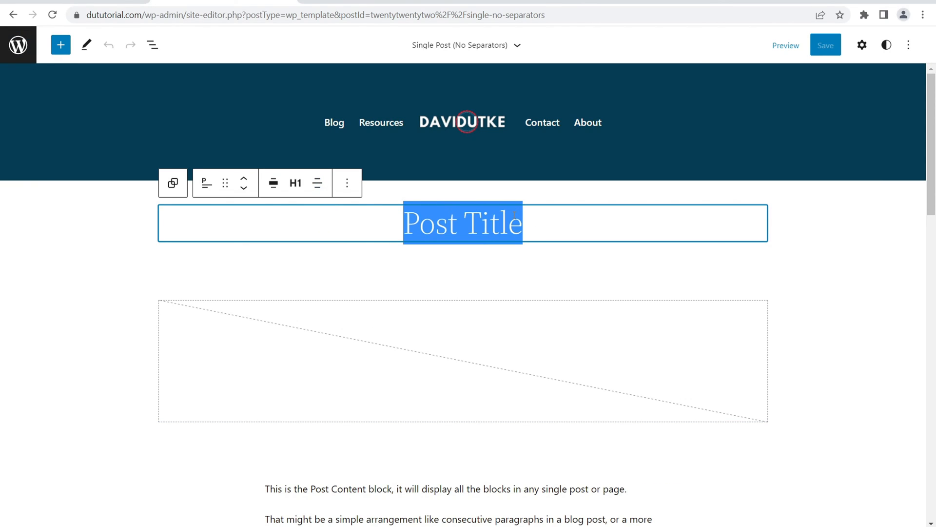
pyautogui.click(861, 46)
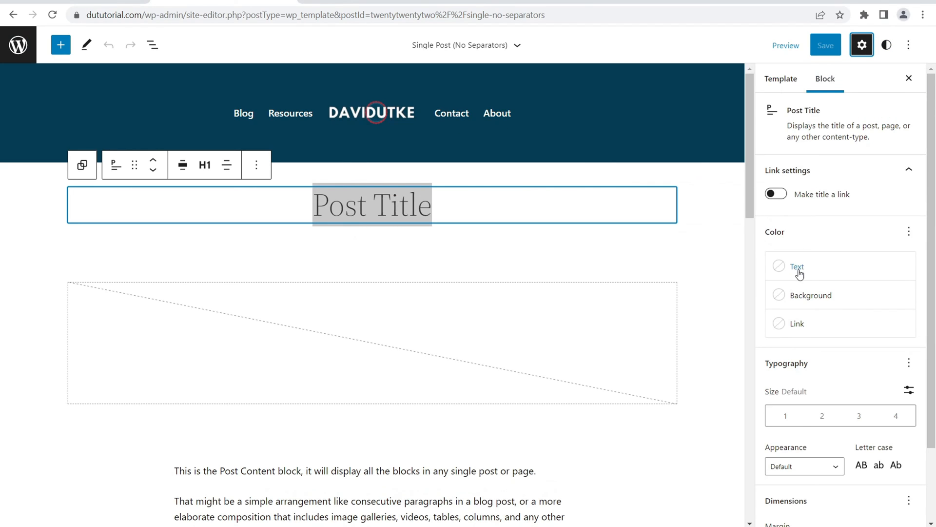
pyautogui.click(859, 417)
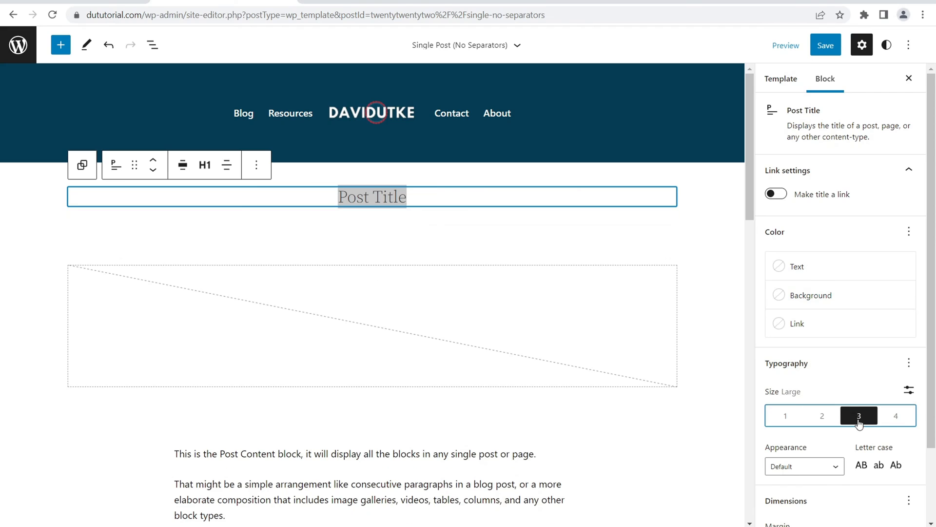
pyautogui.click(896, 417)
# Set a custom font size of 90 px on the Post Title block, after first trying 60 px
pyautogui.click(909, 390)
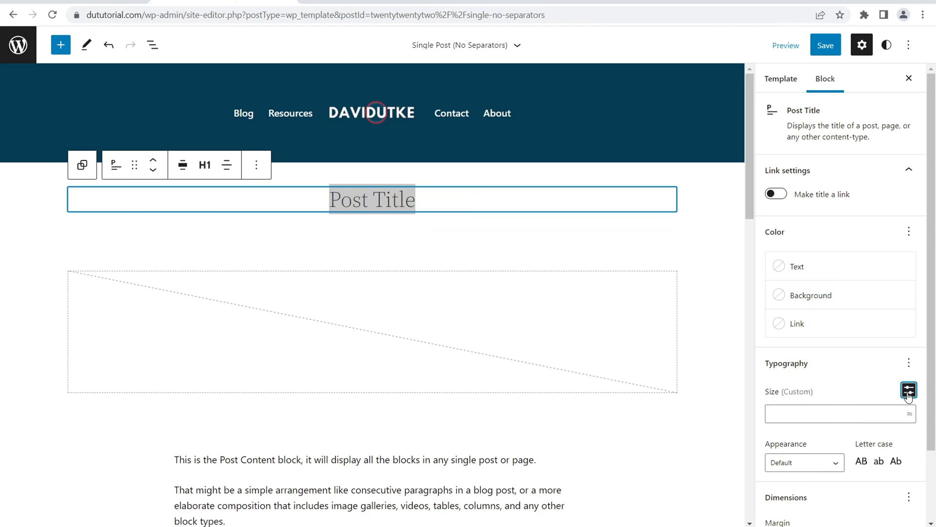
pyautogui.click(830, 412)
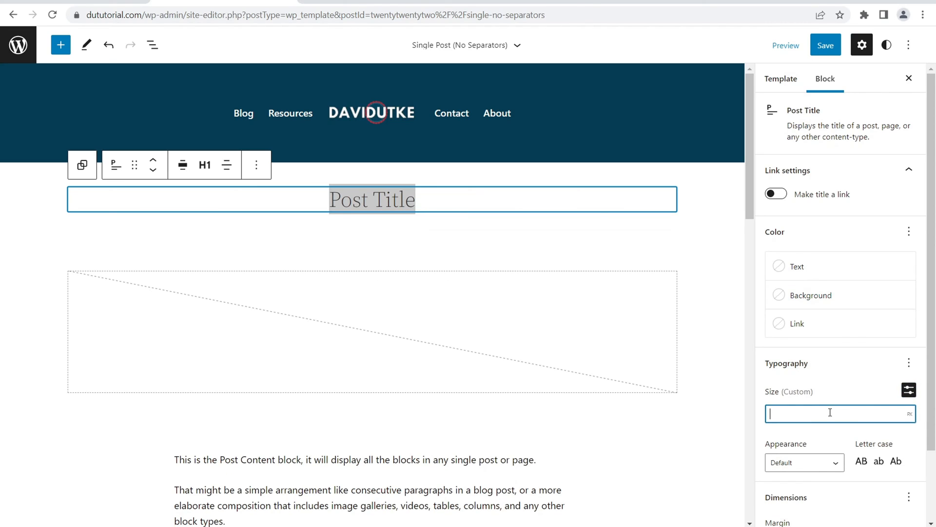
pyautogui.write('60')
pyautogui.press('BackSpace')
pyautogui.press('BackSpace')
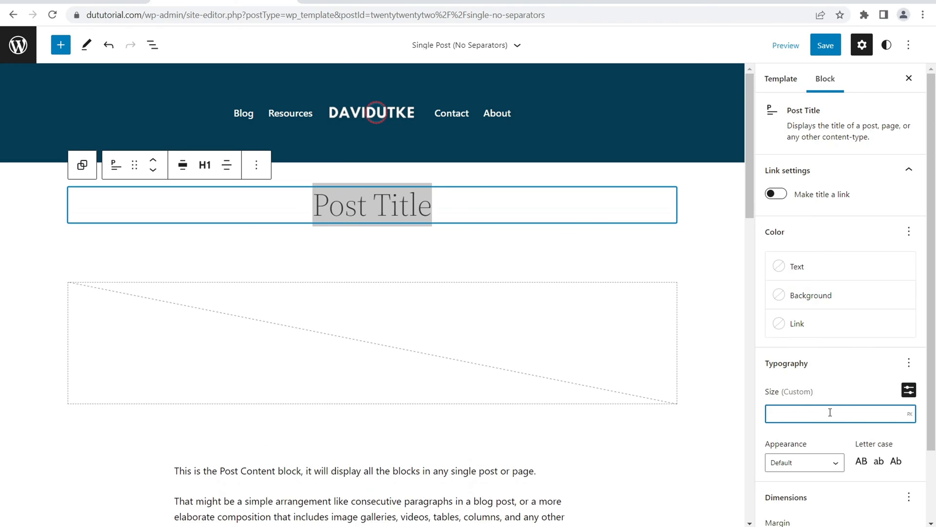
pyautogui.write('90')
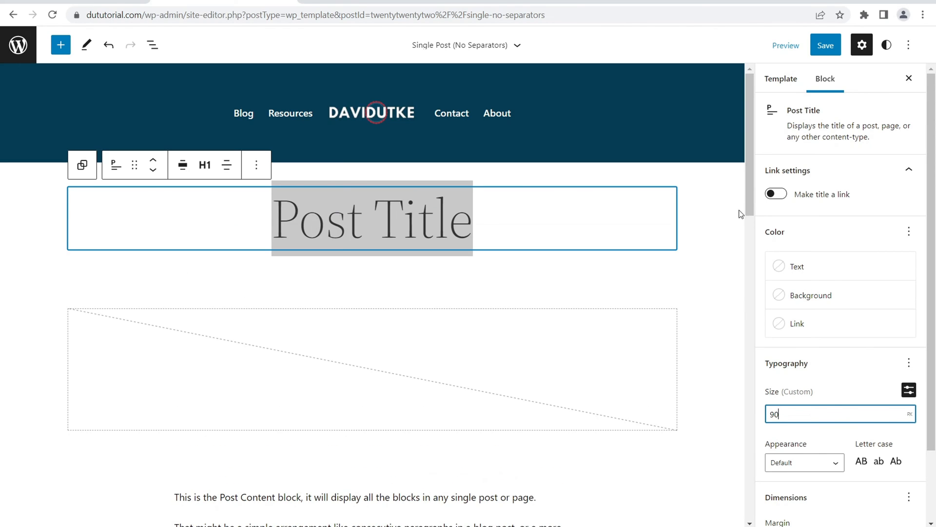
# Inspect the block settings of the template's Post Featured Image and Post Content blocks
pyautogui.click(556, 325)
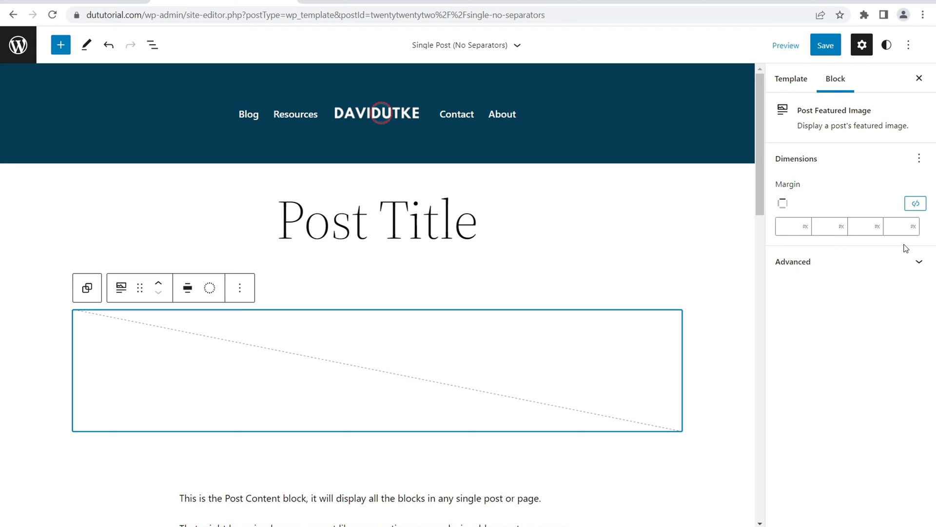
pyautogui.moveTo(757, 163); pyautogui.dragTo(758, 244)
pyautogui.click(416, 259)
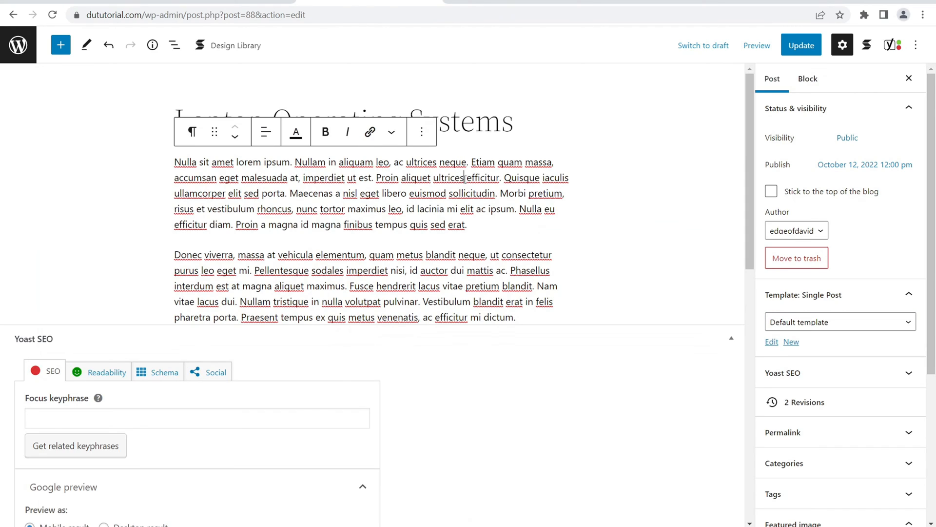
# Switch to the Laptop Operating Systems post, try larger preset font sizes on its first paragraph, and return it to size 1
pyautogui.moveTo(485, 222); pyautogui.dragTo(331, 162)
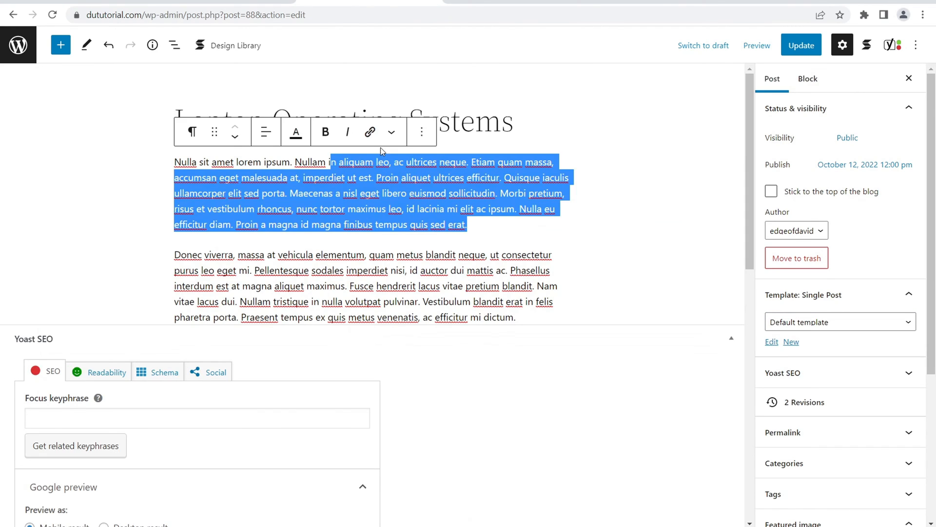
pyautogui.click(808, 79)
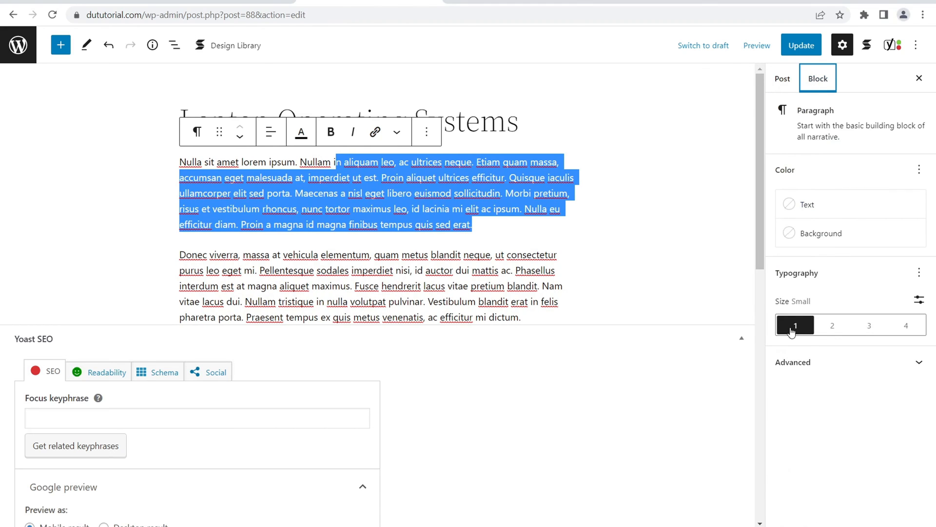
pyautogui.click(833, 329)
pyautogui.click(871, 328)
pyautogui.click(899, 331)
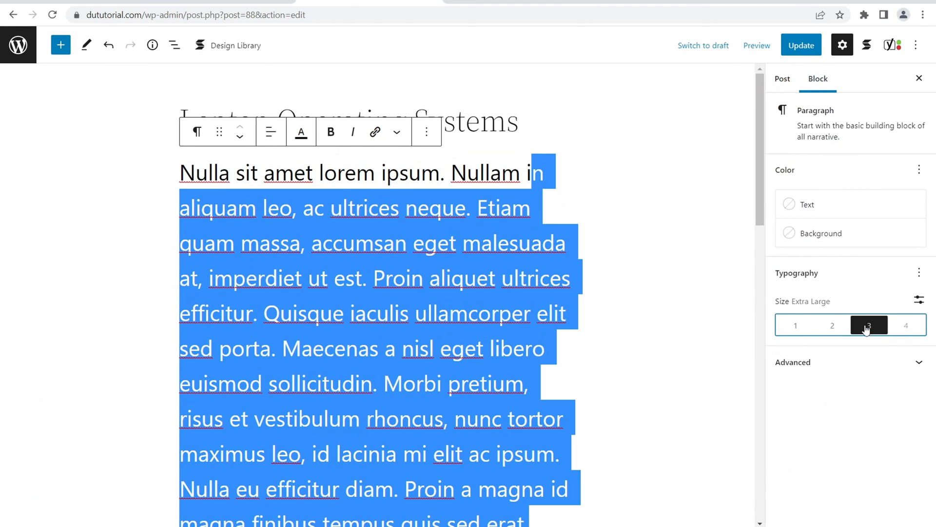
pyautogui.click(797, 327)
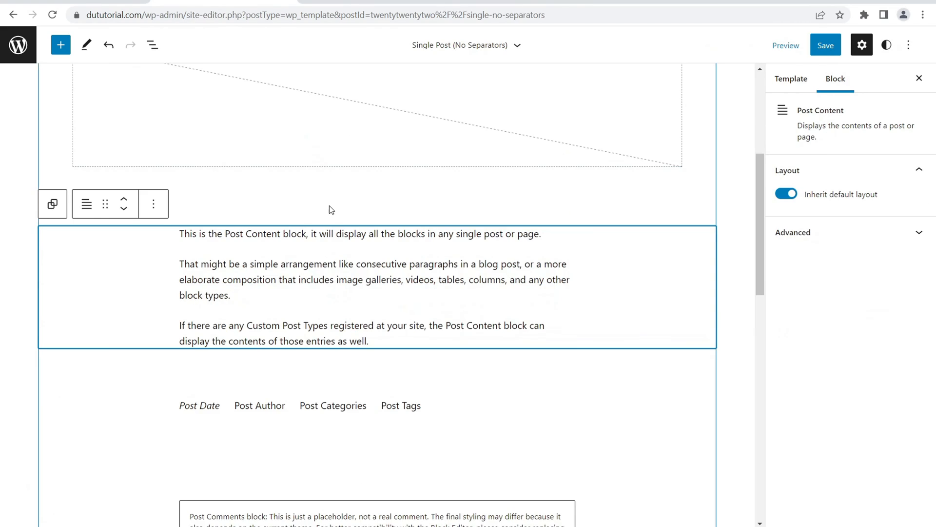
# Review the template's post date, author, categories and tags row, and the Laptop Operating Systems post's publish date setting
pyautogui.scroll(-3, 330, 209)
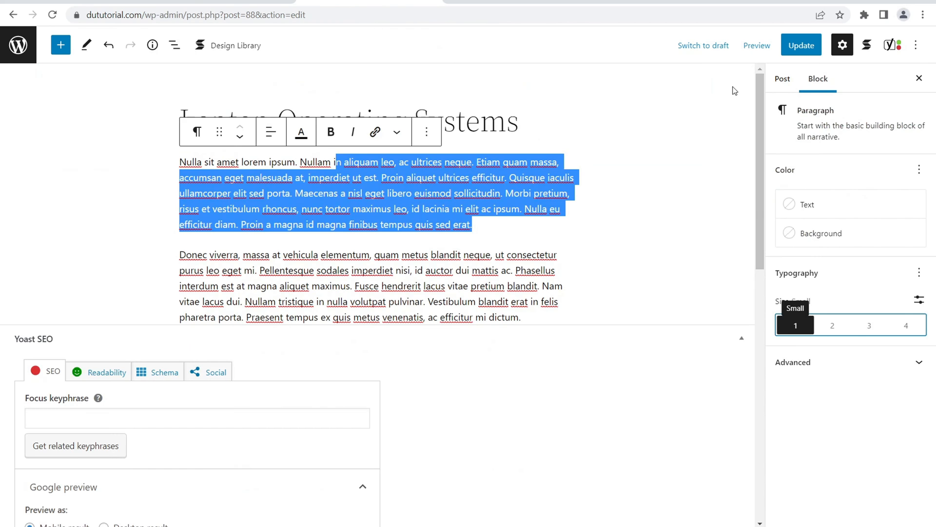
pyautogui.click(785, 81)
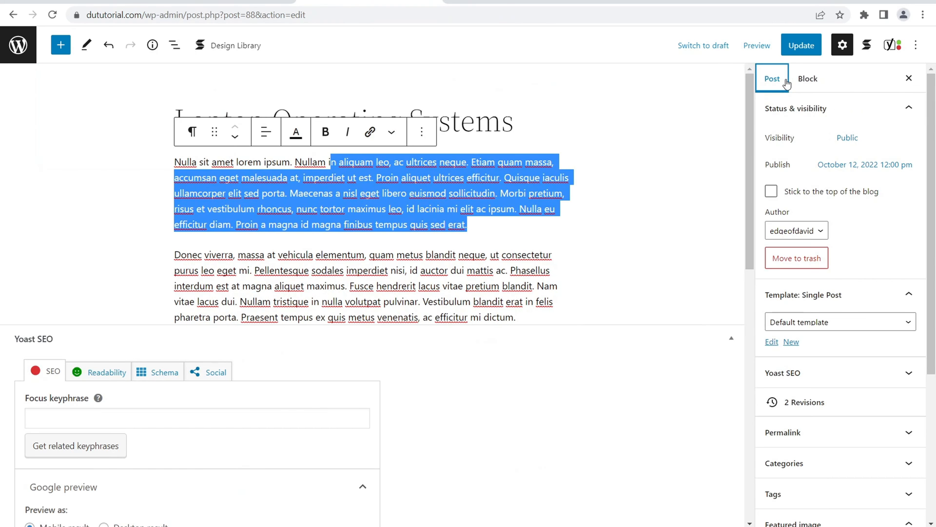
pyautogui.click(857, 165)
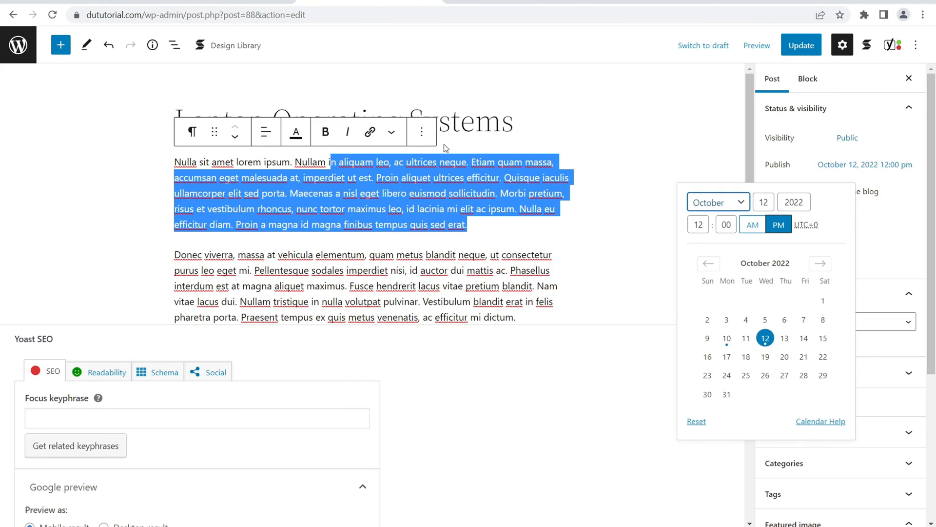
pyautogui.click(448, 179)
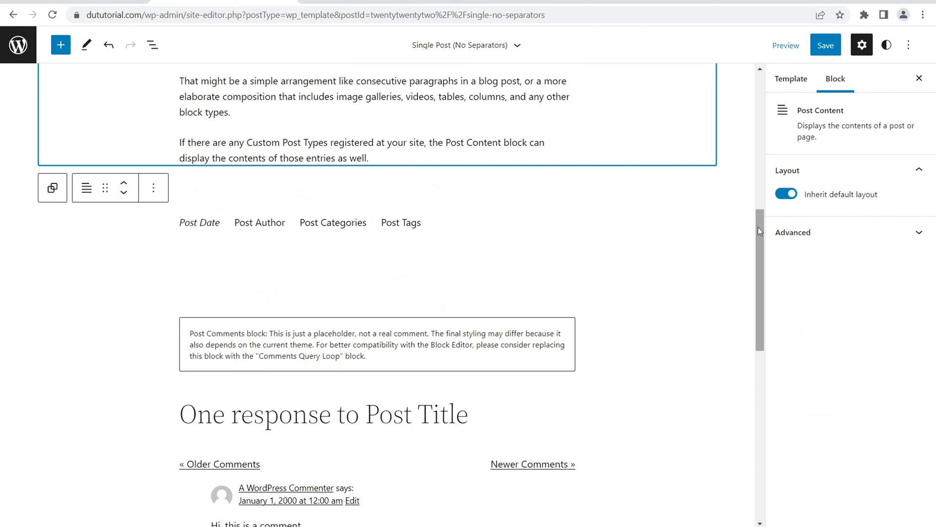
# Replace the footer of the Single Post (No Separators) template with the "Footer with text, title, and logo" template part
pyautogui.moveTo(758, 230); pyautogui.dragTo(738, 423)
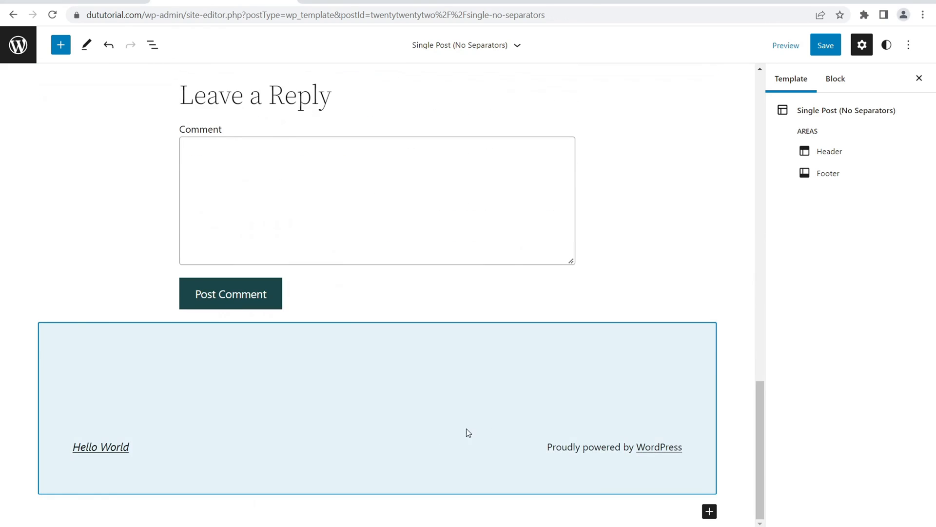
pyautogui.click(415, 431)
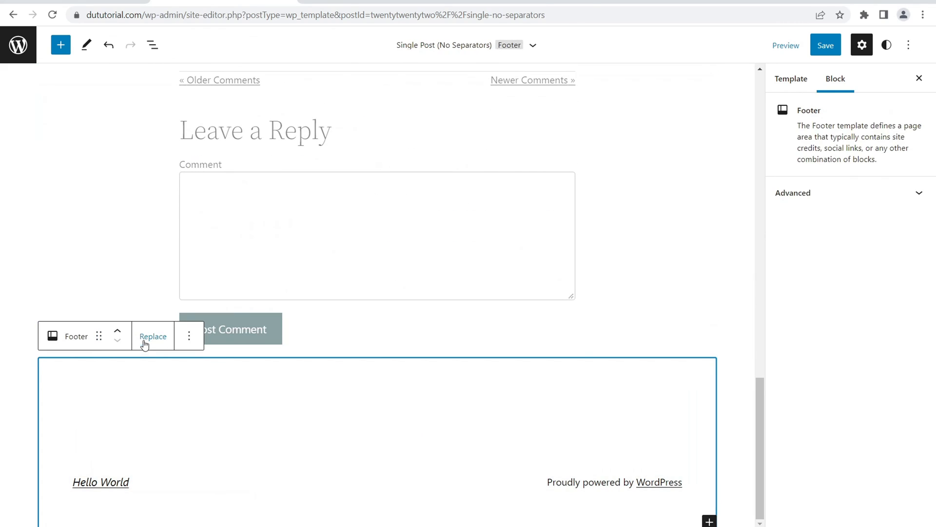
pyautogui.click(145, 339)
pyautogui.click(434, 271)
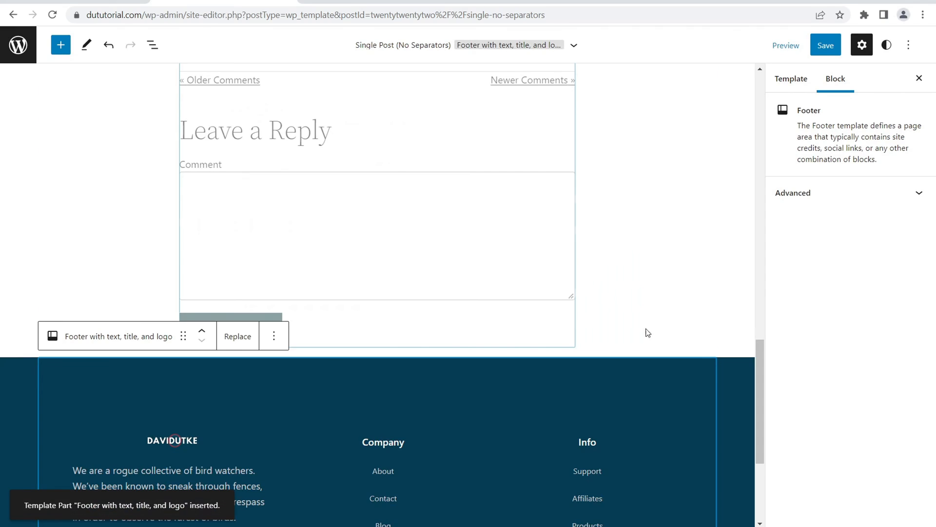
pyautogui.moveTo(760, 351); pyautogui.dragTo(760, 409)
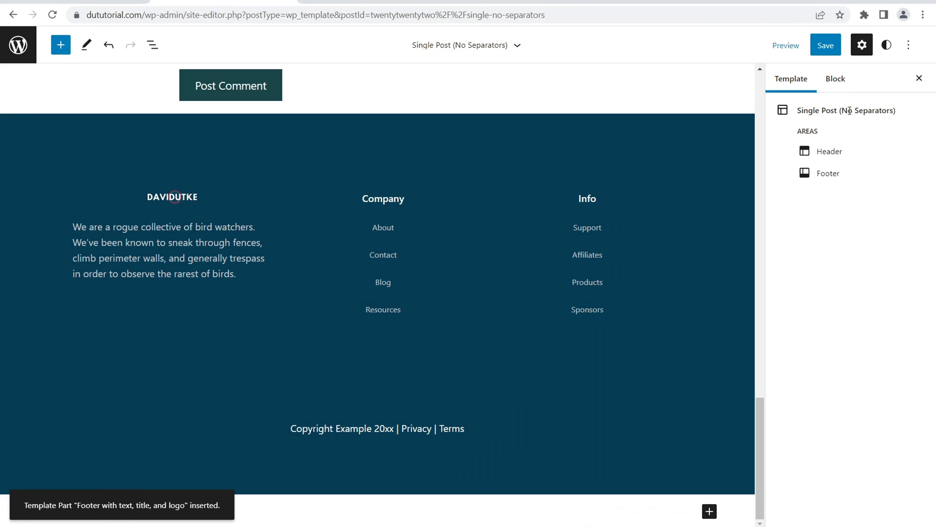
# Start adding a block between the comments section and the footer, and browse all results for "button"
pyautogui.scroll(4, 336, 309)
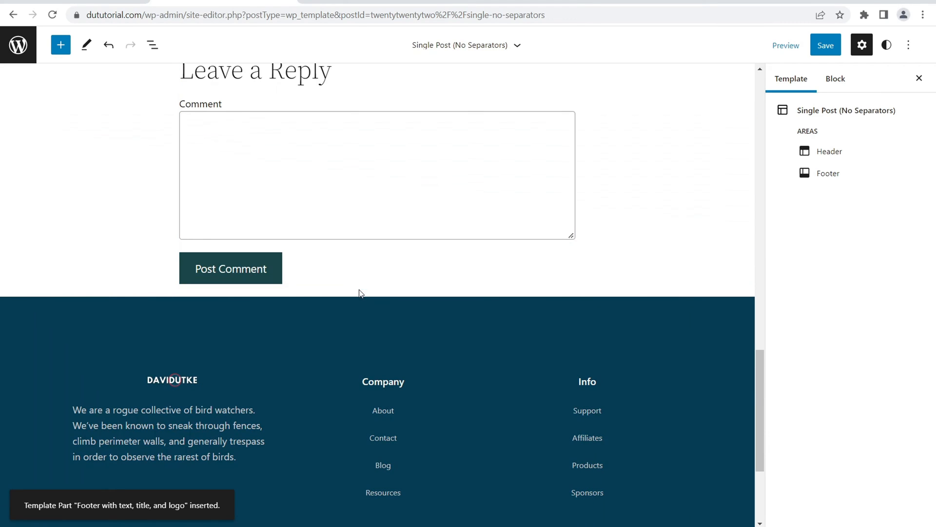
pyautogui.click(378, 292)
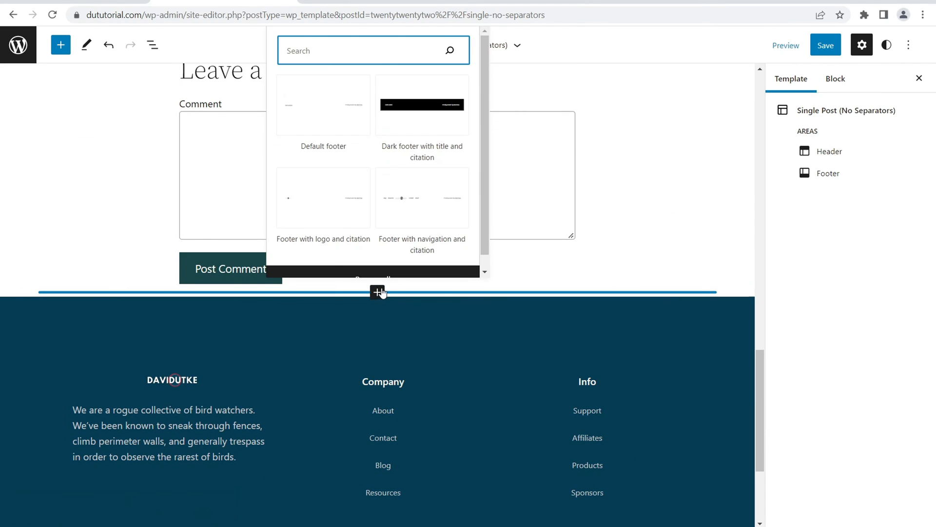
pyautogui.write('button')
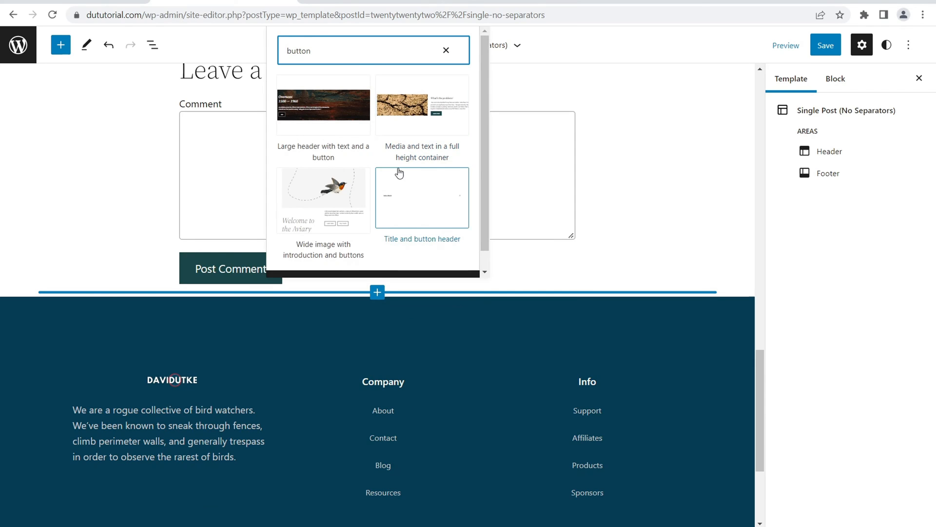
pyautogui.scroll(-1, 403, 182)
pyautogui.click(371, 266)
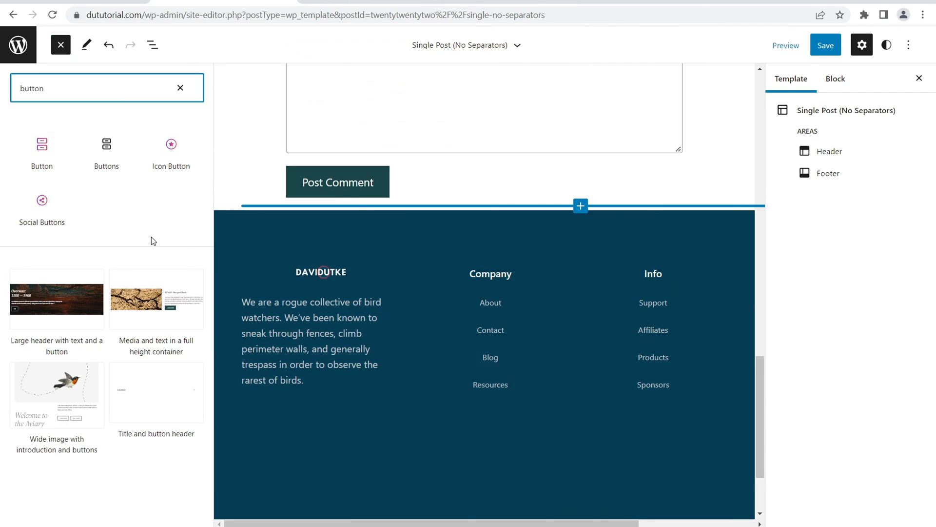
# Insert the "Simple call to action" pattern from the Buttons category above the footer and close the block inserter
pyautogui.click(170, 92)
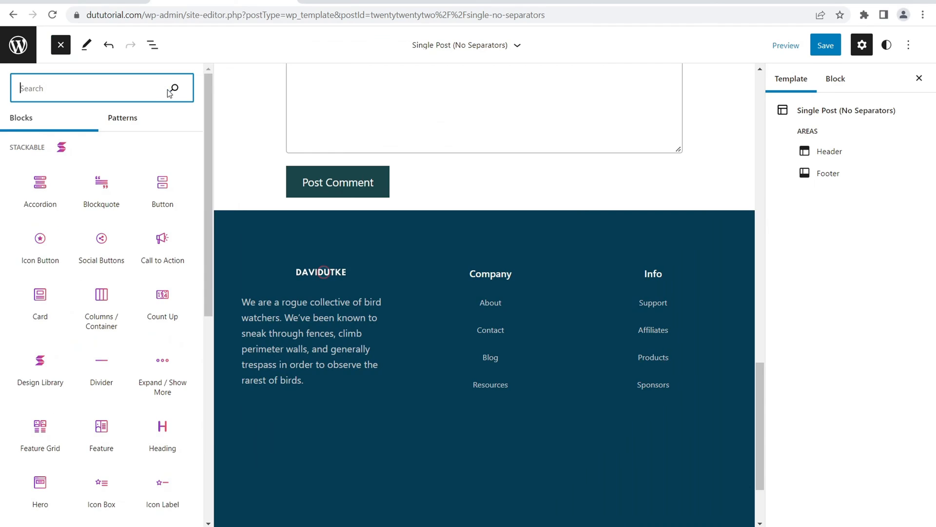
pyautogui.click(122, 122)
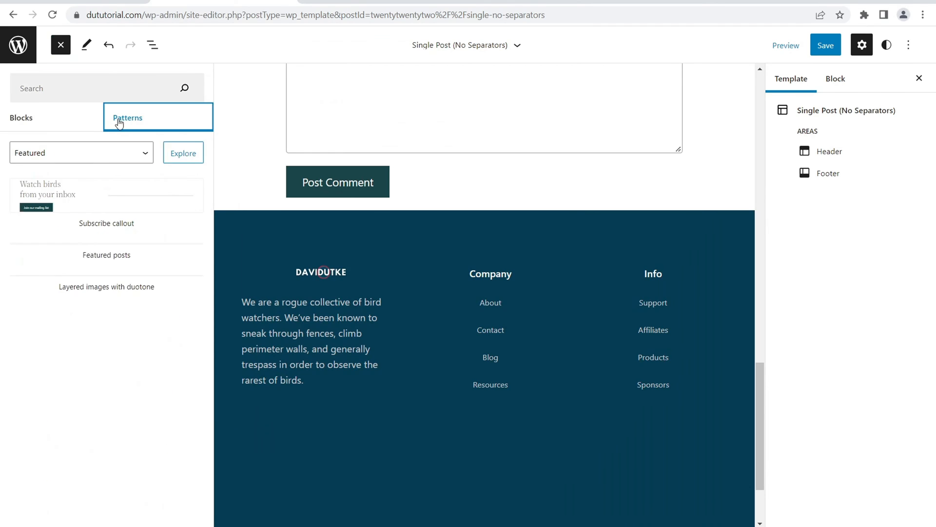
pyautogui.click(108, 153)
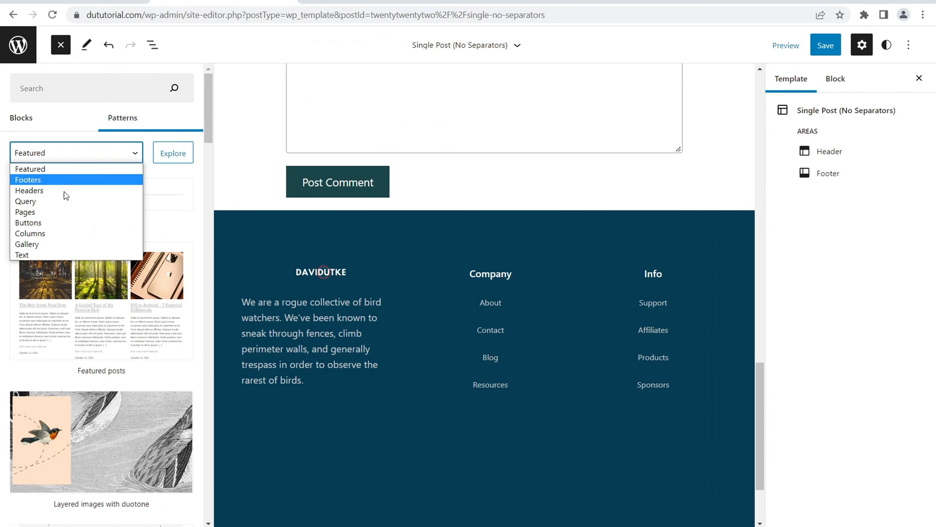
pyautogui.click(57, 222)
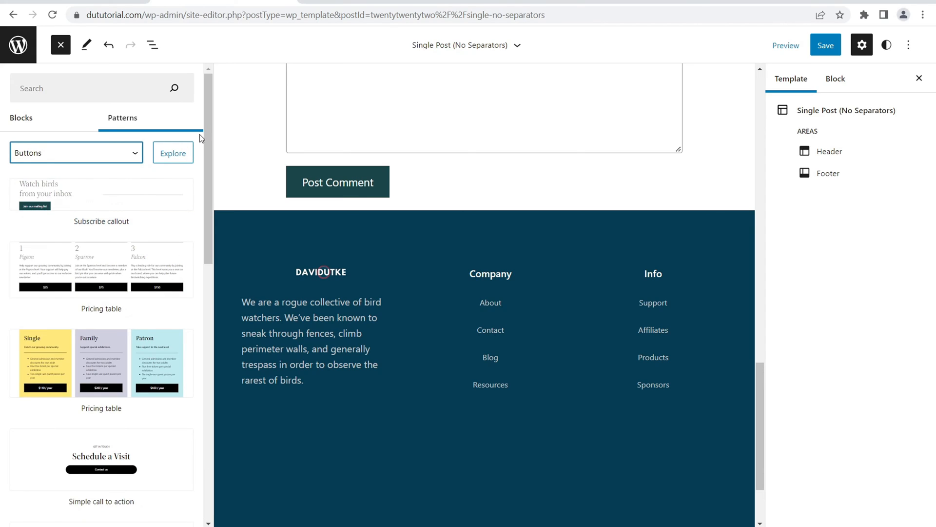
pyautogui.moveTo(206, 127); pyautogui.dragTo(189, 204)
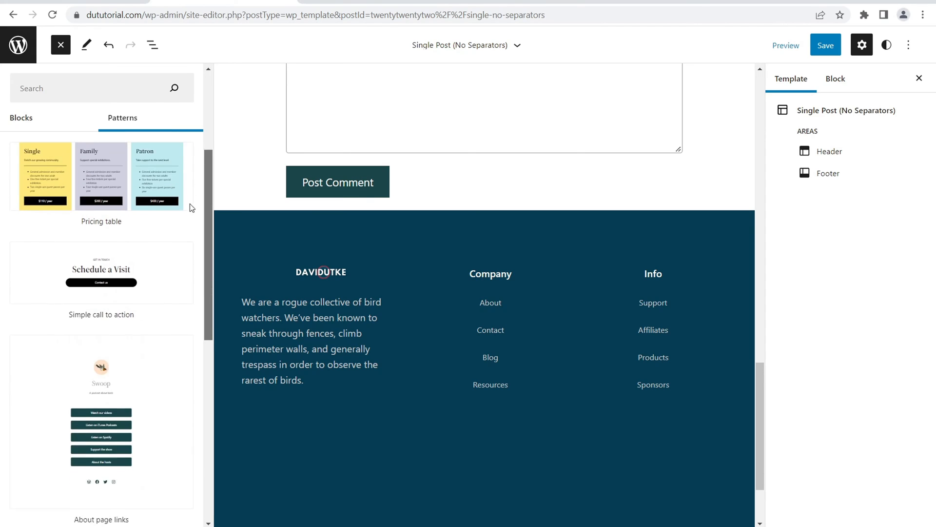
pyautogui.click(148, 265)
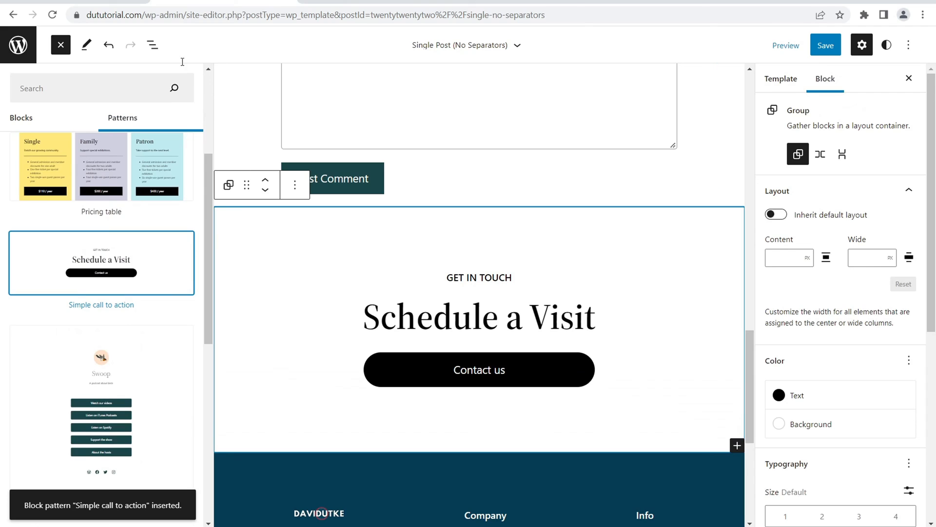
pyautogui.click(60, 47)
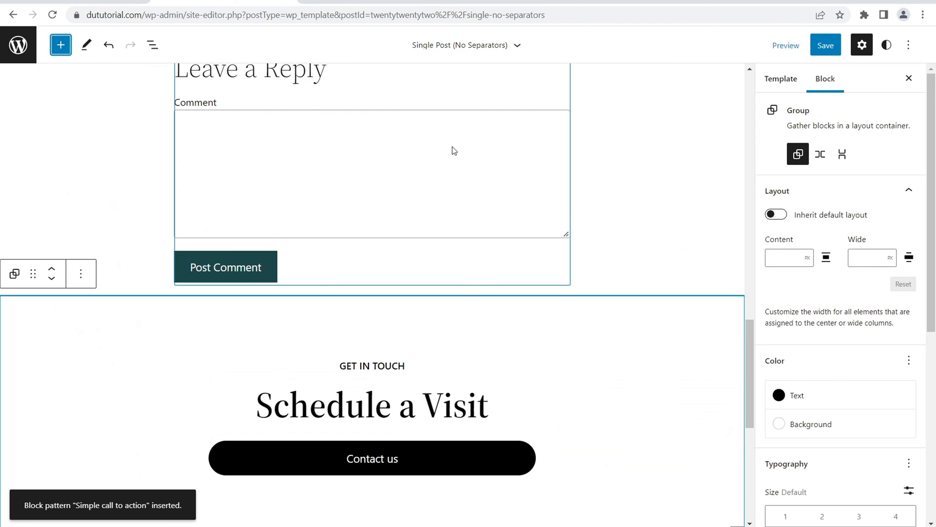
# Close the settings sidebar, check the template choices in the Laptop Operating Systems post, and review the template from call to action to header
pyautogui.click(909, 79)
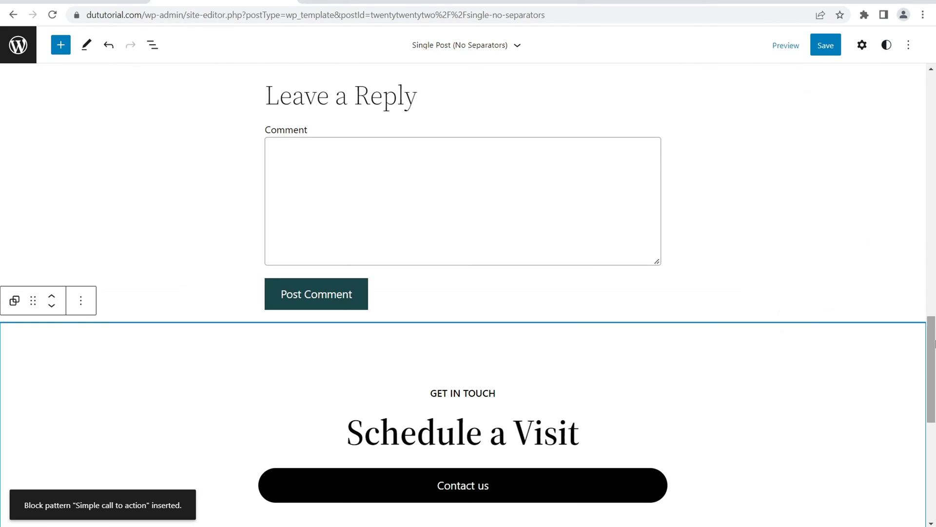
pyautogui.moveTo(933, 347); pyautogui.dragTo(907, 300)
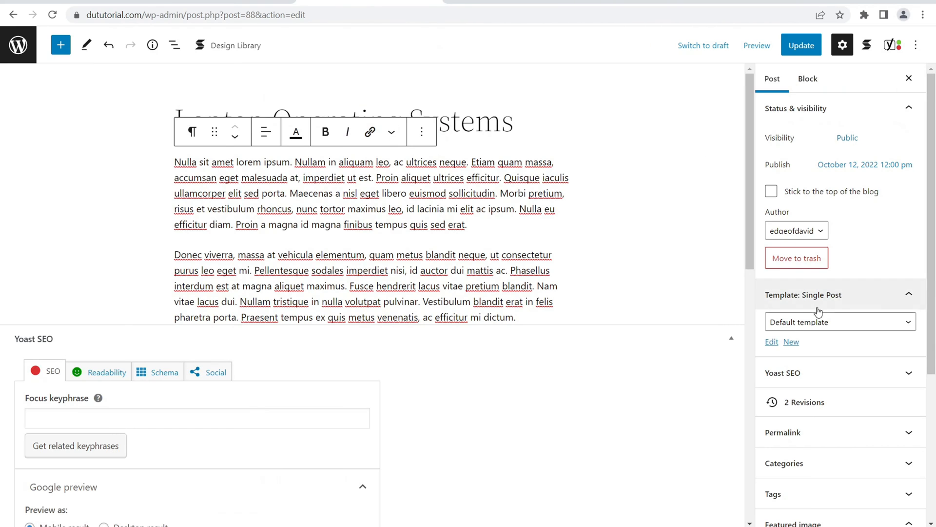
pyautogui.click(822, 323)
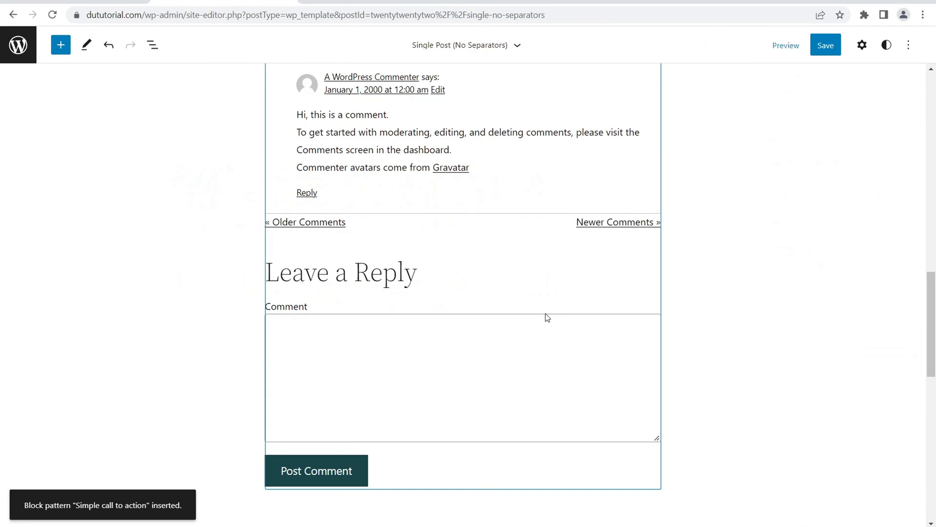
pyautogui.scroll(-7, 546, 317)
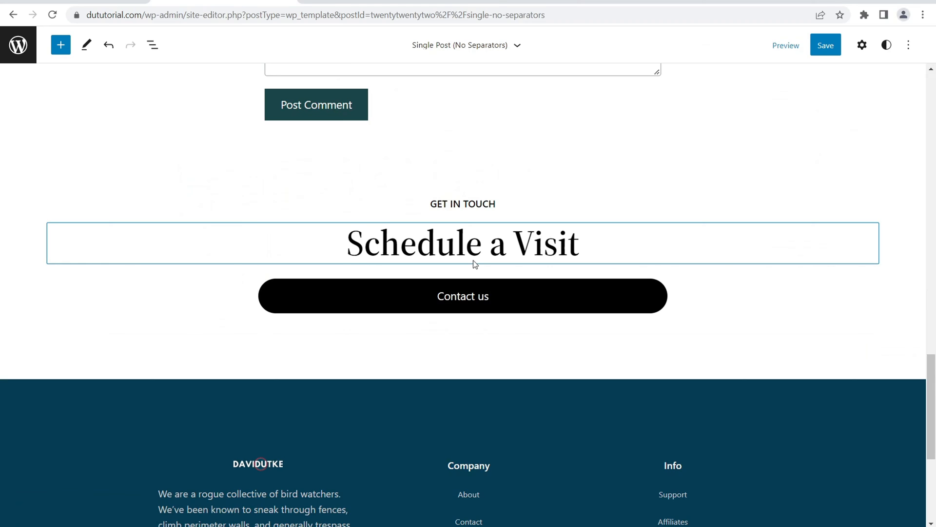
pyautogui.moveTo(931, 418); pyautogui.dragTo(931, 132)
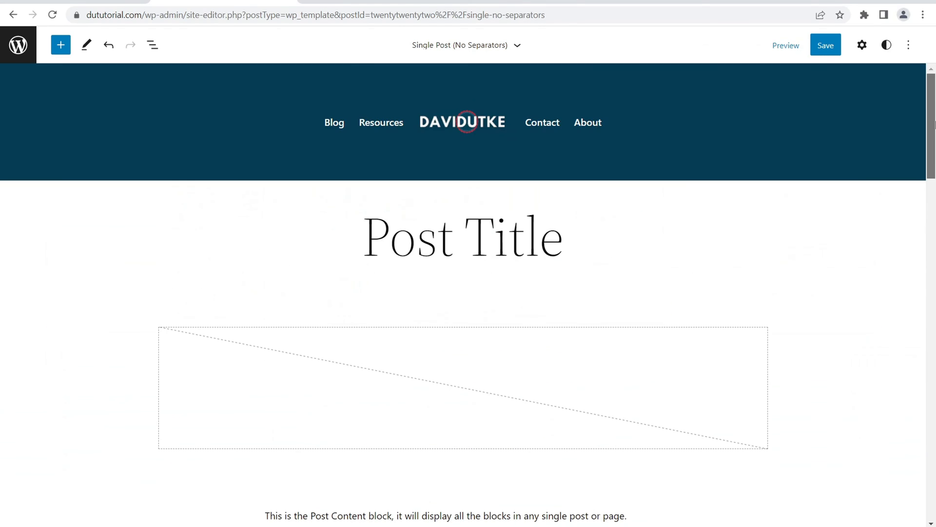
pyautogui.moveTo(375, 194)
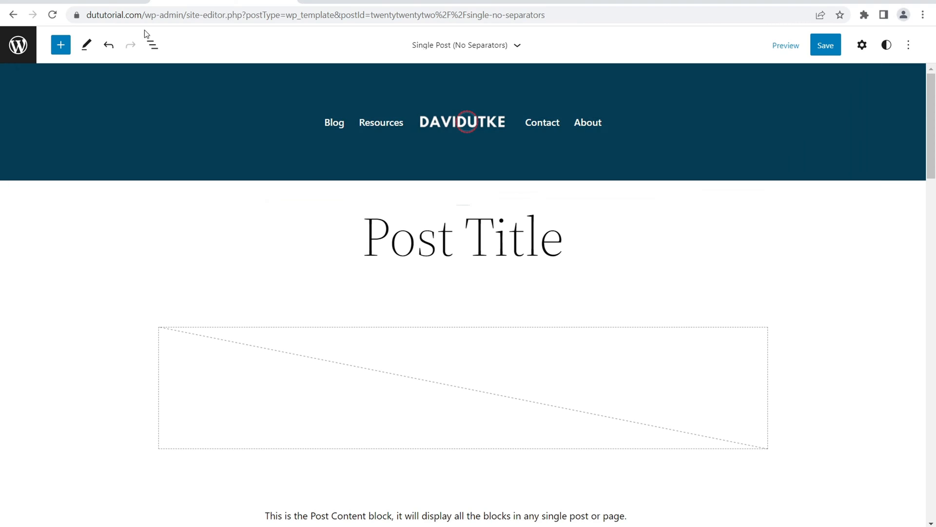
# Compare the live Laptop Operating Systems post and the site's home page with the Single Post (No Separators) template
pyautogui.click(122, 1)
pyautogui.scroll(7, 121, 84)
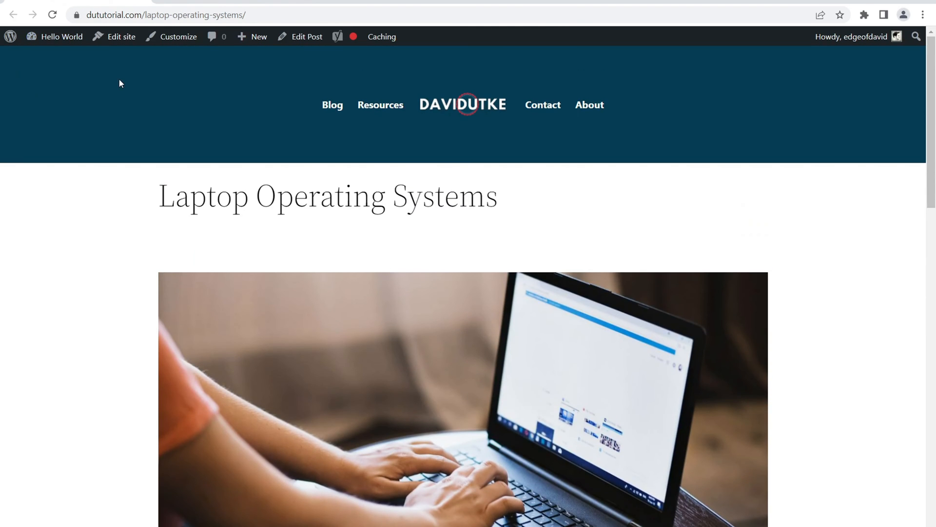
pyautogui.click(480, 108)
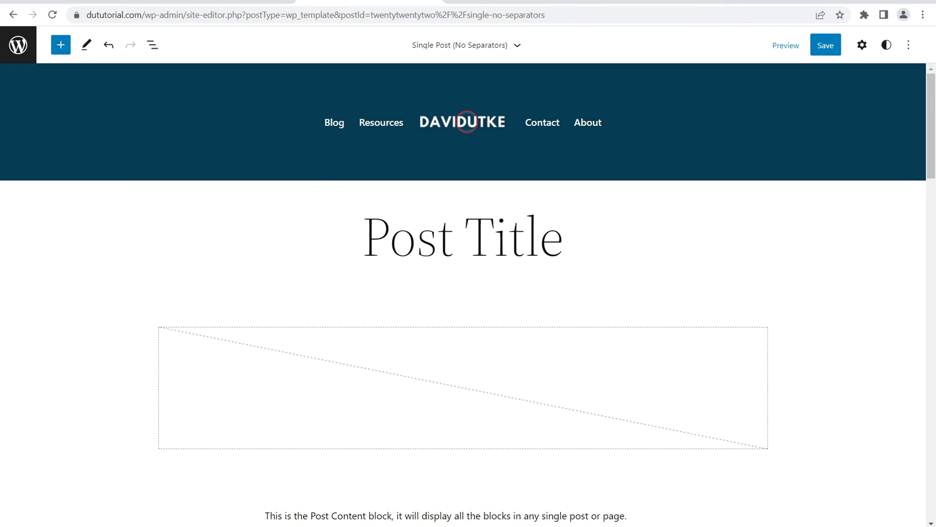
pyautogui.click(214, 7)
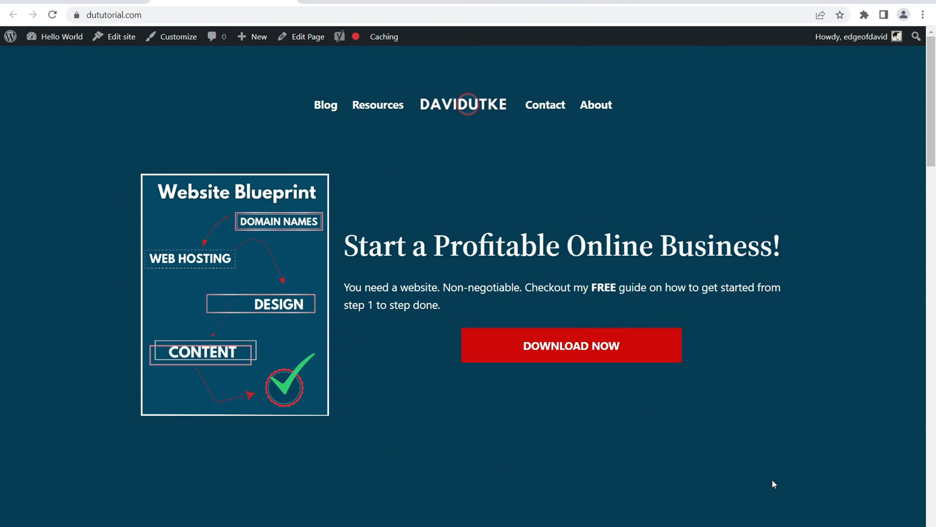
pyautogui.click(363, 6)
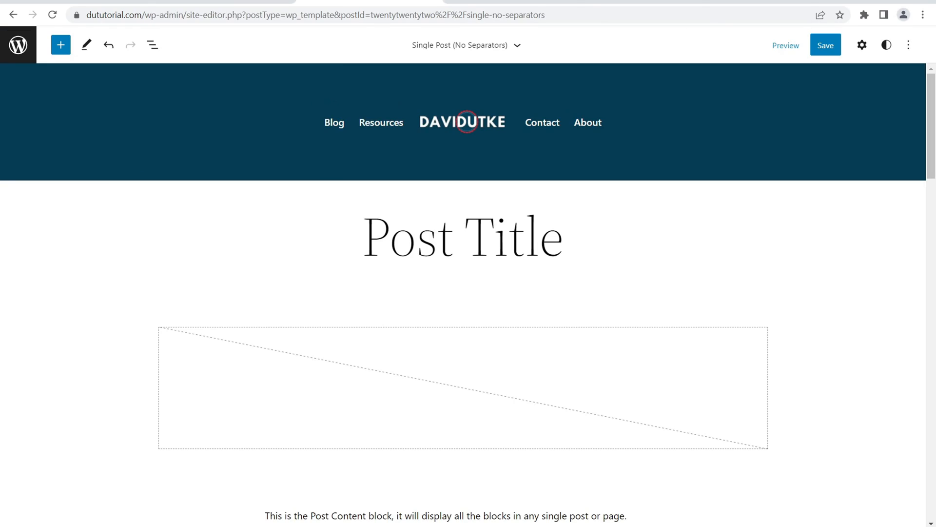
pyautogui.click(516, 7)
pyautogui.click(380, 3)
# Save the changes to the Single Post (No Separators) template
pyautogui.moveTo(933, 109); pyautogui.dragTo(919, 381)
pyautogui.click(826, 45)
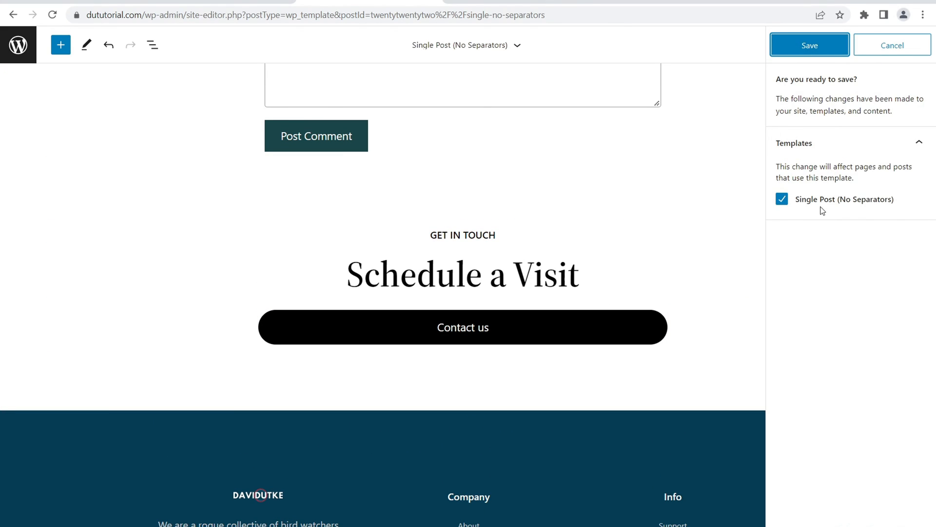
pyautogui.click(816, 48)
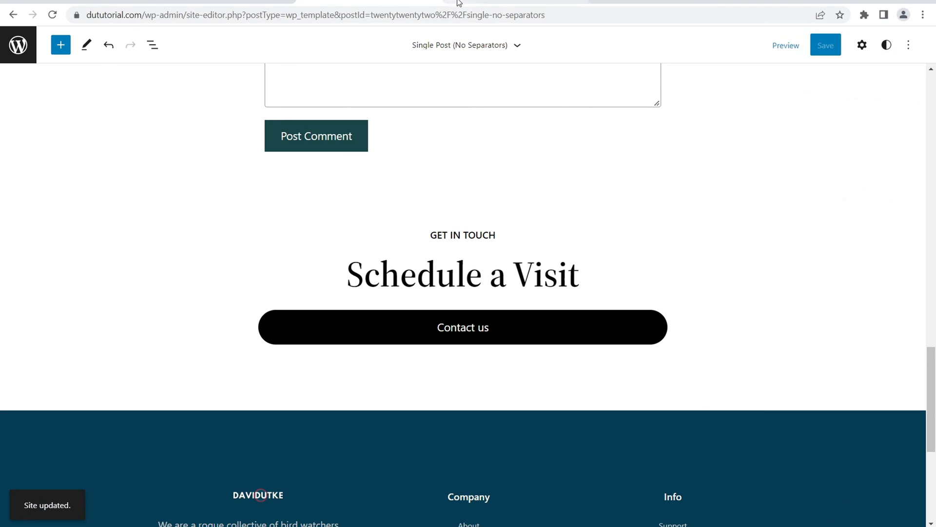
# Assign the Single Post (No Separators) template to the Laptop Operating Systems post and update the post
pyautogui.click(442, 2)
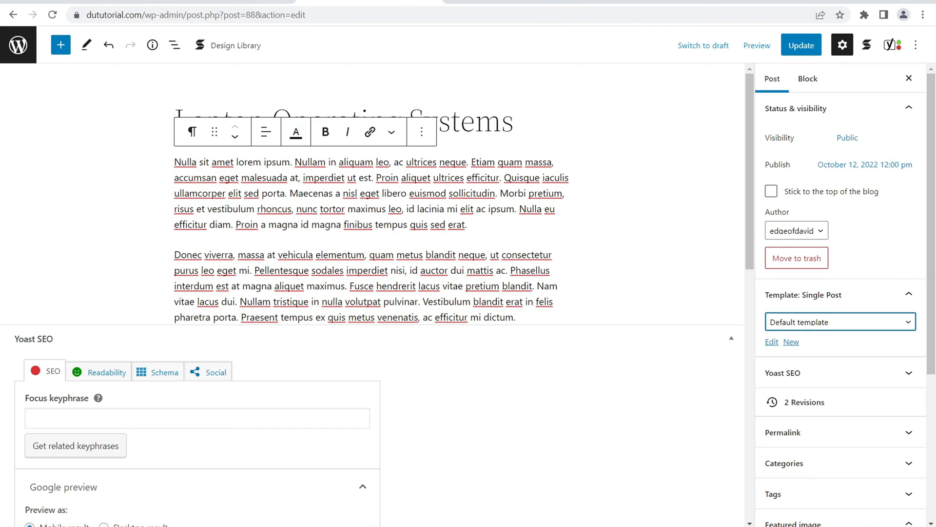
pyautogui.click(223, 2)
pyautogui.click(289, 2)
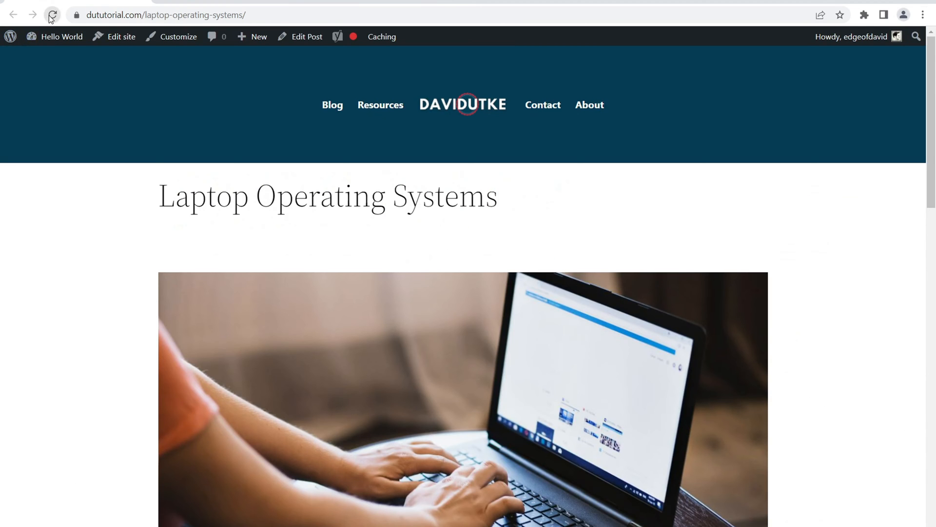
pyautogui.moveTo(931, 131); pyautogui.dragTo(933, 73)
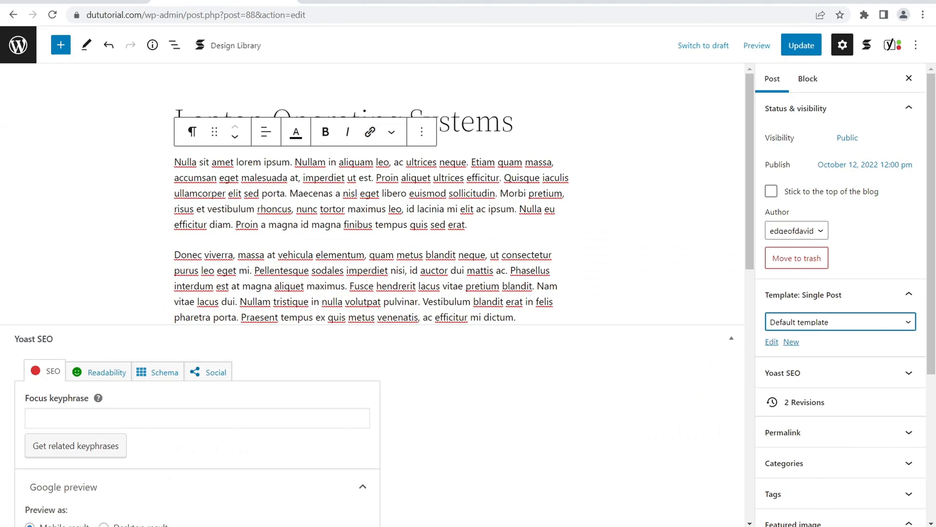
pyautogui.click(839, 322)
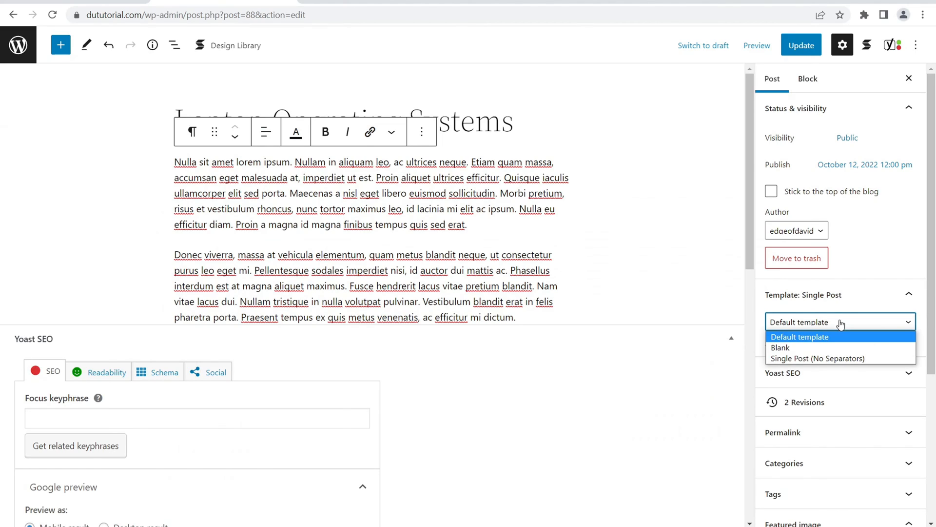
pyautogui.click(824, 359)
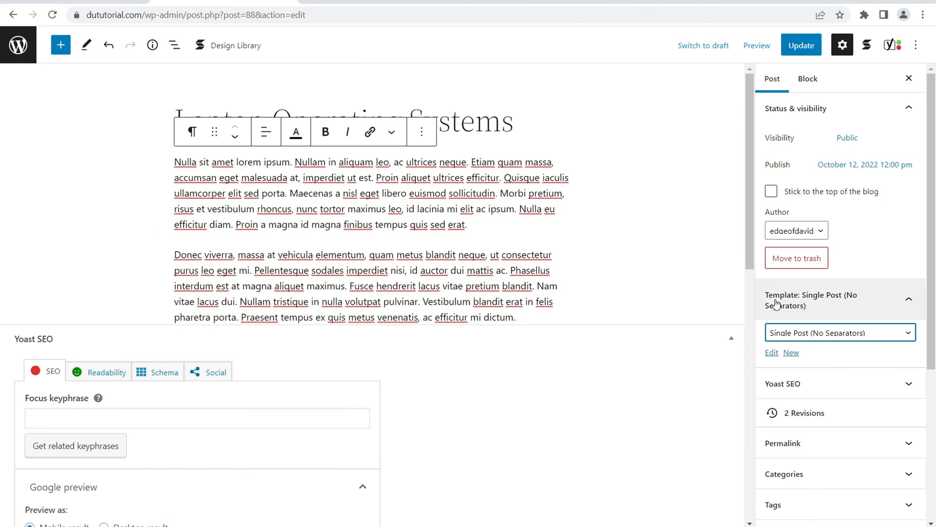
pyautogui.click(802, 47)
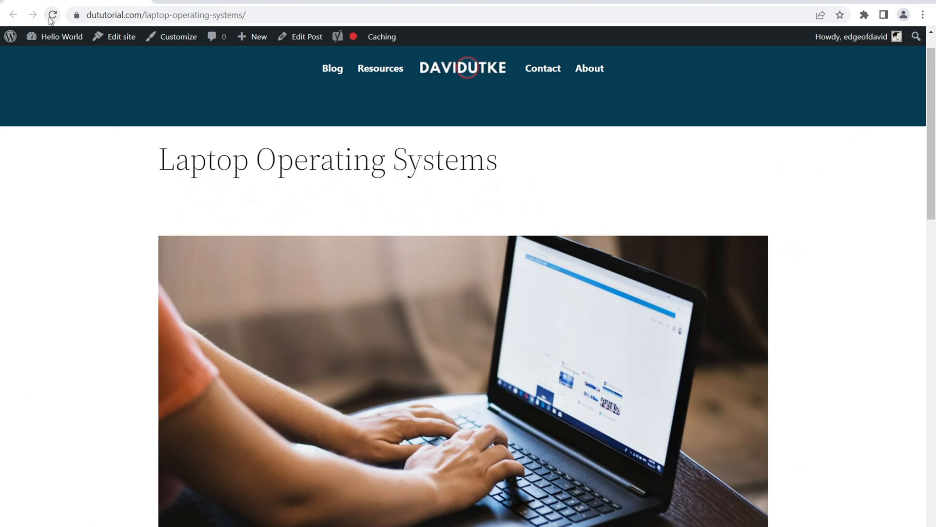
# Reload the live Laptop Operating Systems post and examine its title, call to action and overall layout
pyautogui.click(50, 16)
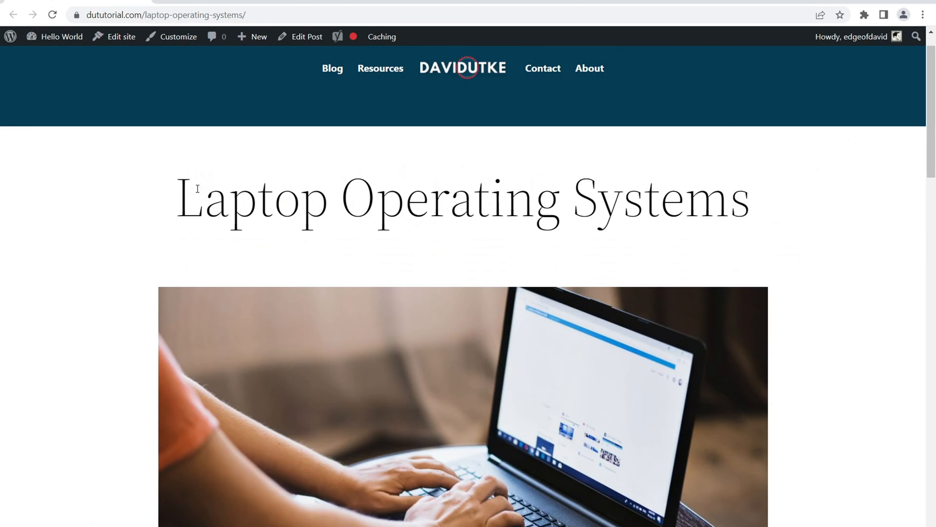
pyautogui.moveTo(197, 189); pyautogui.dragTo(893, 166)
pyautogui.moveTo(934, 110); pyautogui.dragTo(814, 349)
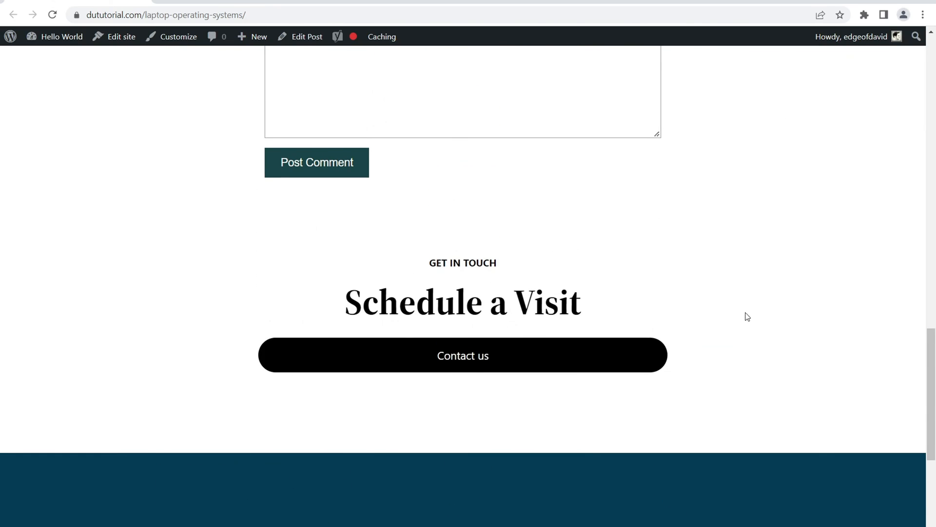
pyautogui.moveTo(932, 367); pyautogui.dragTo(930, 291)
pyautogui.scroll(6, 537, 353)
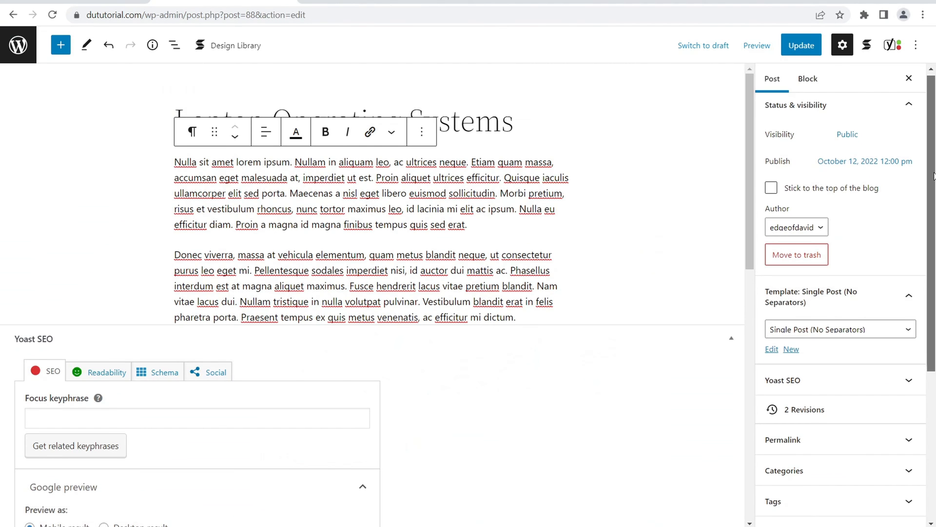
# Check the post's Discussion settings and examine the comment area on the live post
pyautogui.scroll(-4, 935, 298)
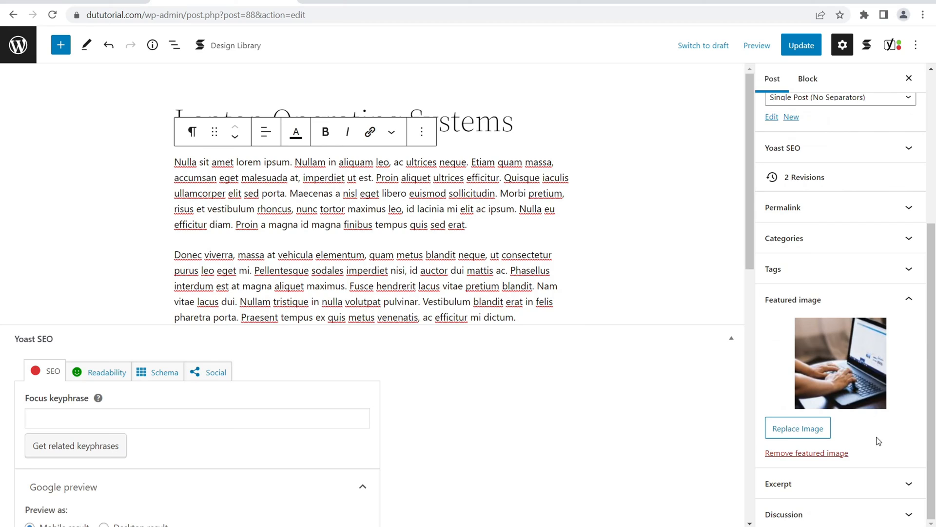
pyautogui.click(799, 512)
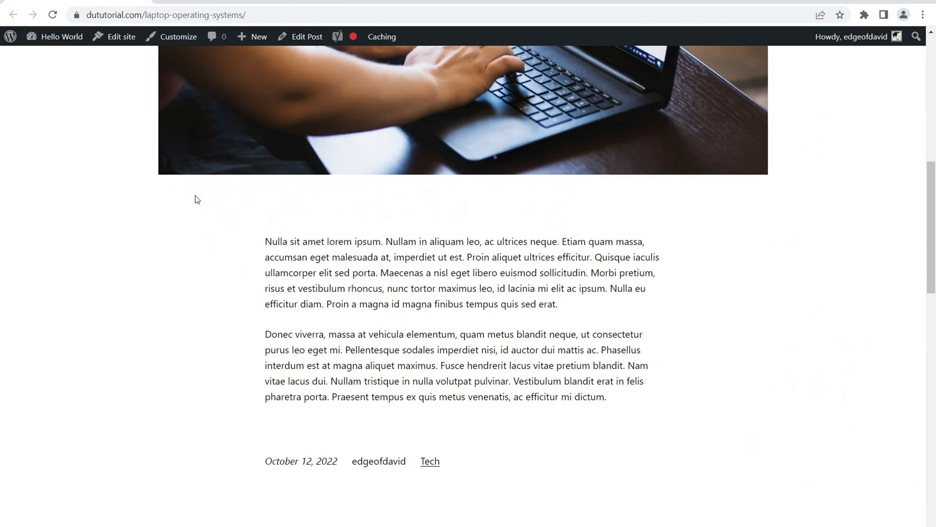
pyautogui.scroll(-6, 359, 344)
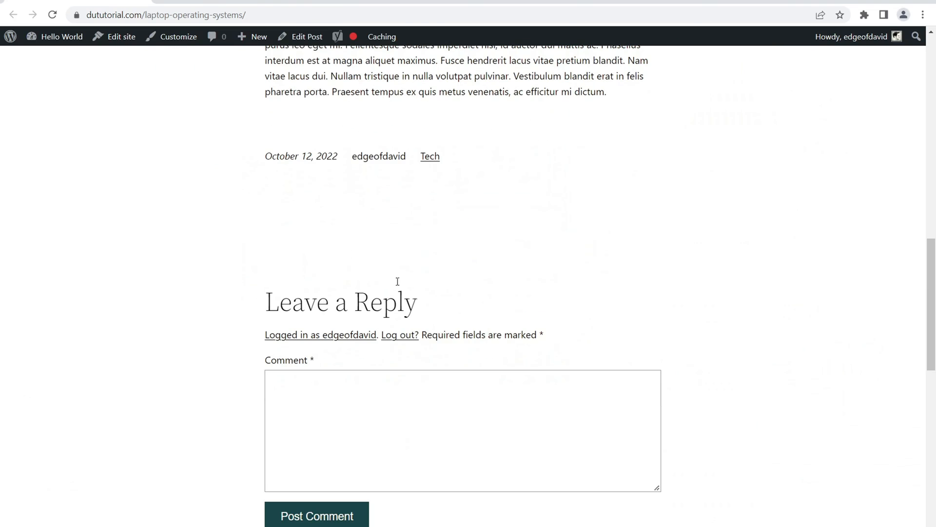
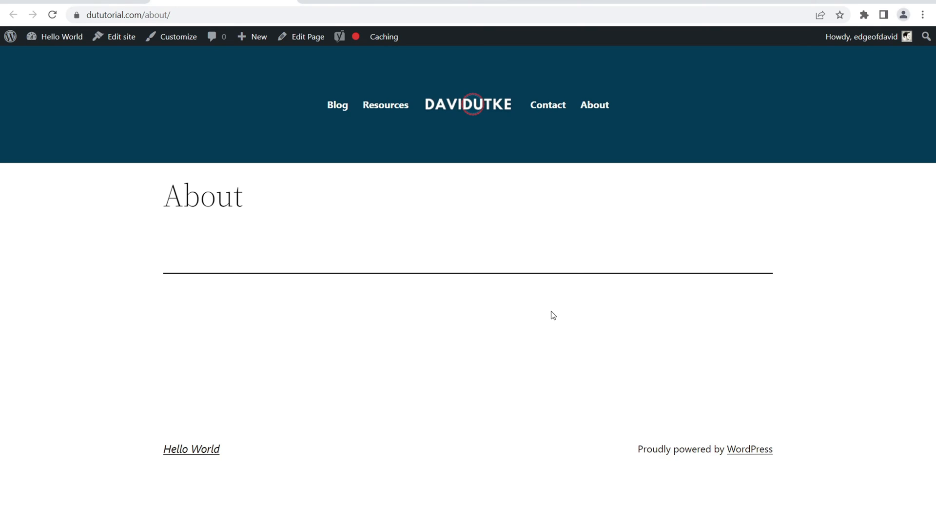
# Open the About page for editing and check which templates can be assigned to it
pyautogui.click(311, 39)
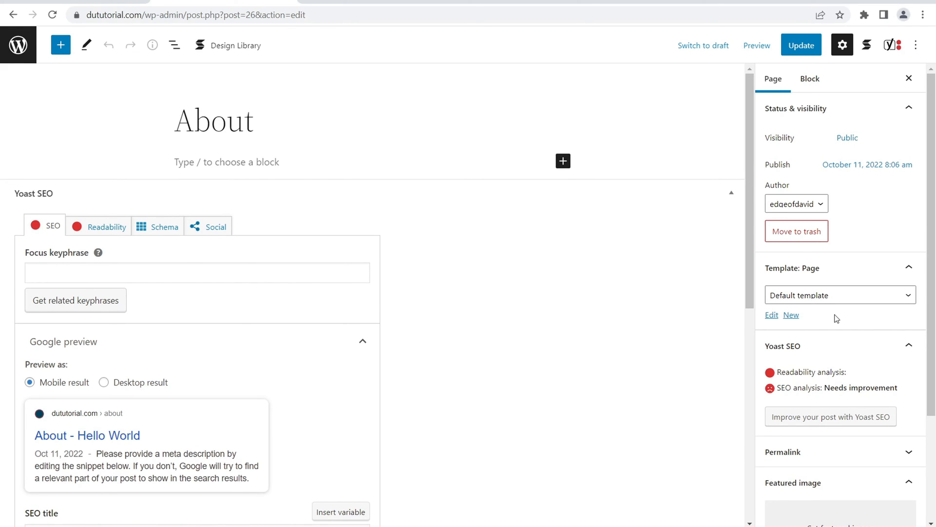
pyautogui.click(838, 298)
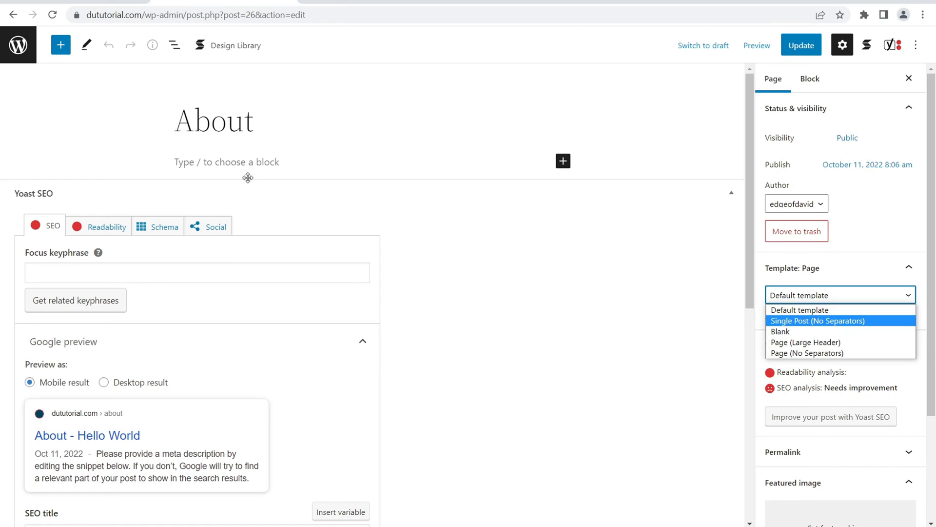
pyautogui.click(253, 161)
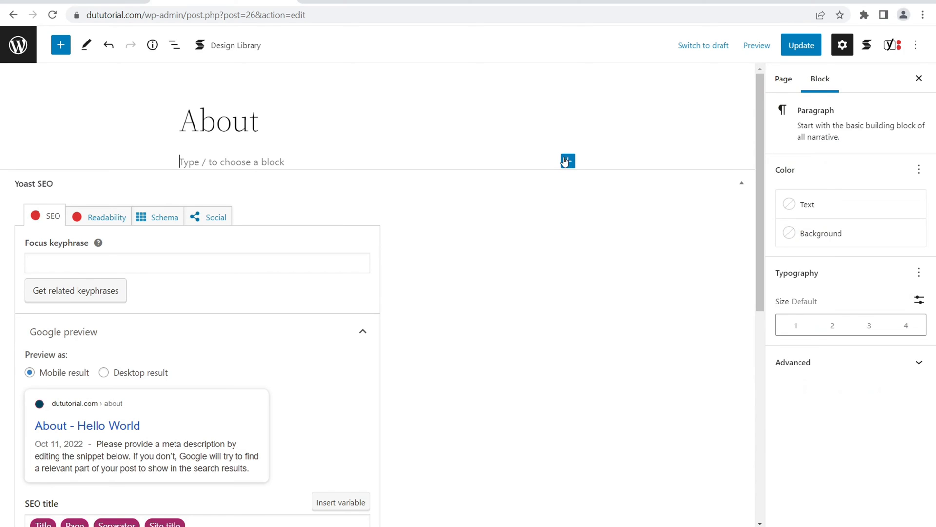
# Insert the "Media and text with image on the left" pattern into the About page and close the block inserter
pyautogui.click(567, 160)
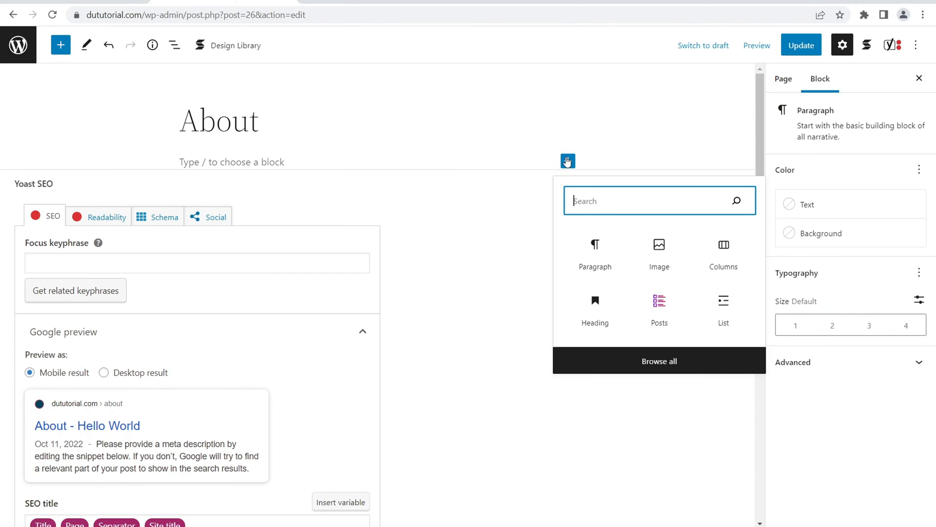
pyautogui.click(651, 361)
pyautogui.click(124, 122)
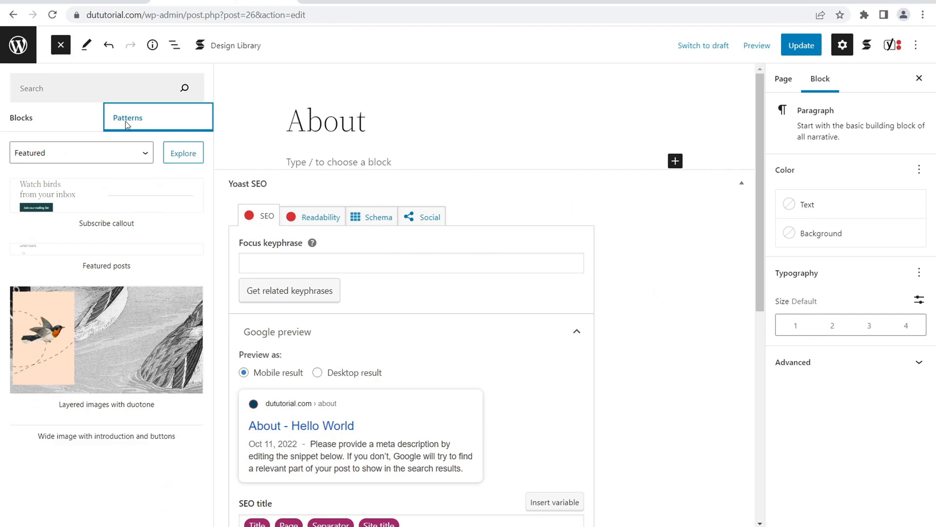
pyautogui.click(131, 153)
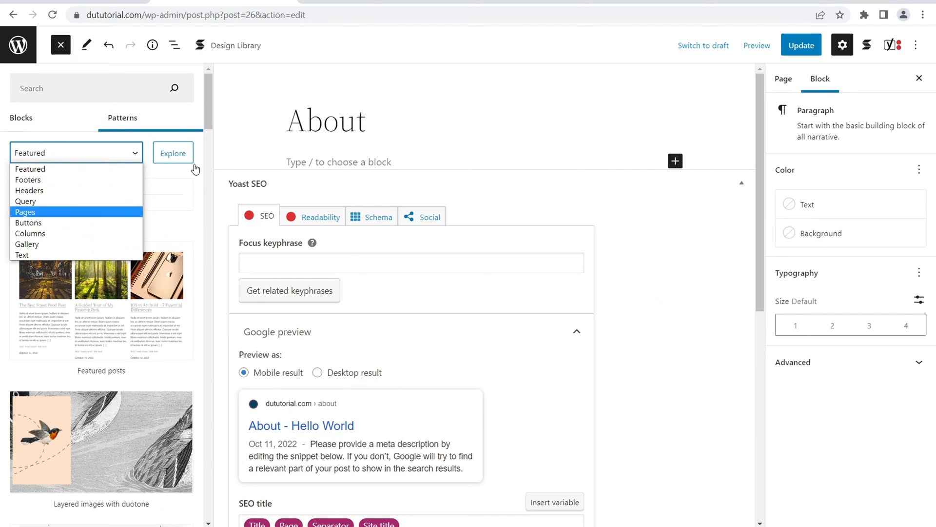
pyautogui.click(209, 104)
pyautogui.moveTo(209, 105); pyautogui.dragTo(211, 316)
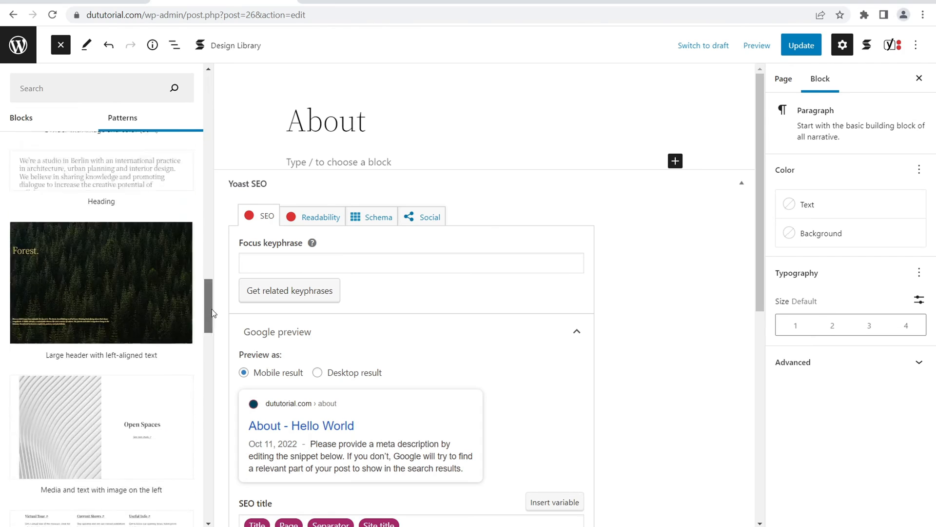
pyautogui.click(115, 396)
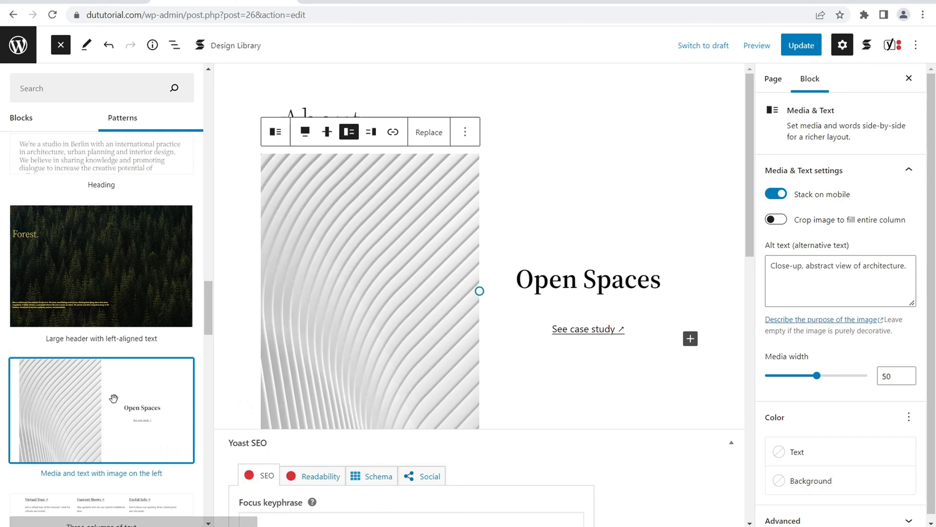
pyautogui.click(534, 119)
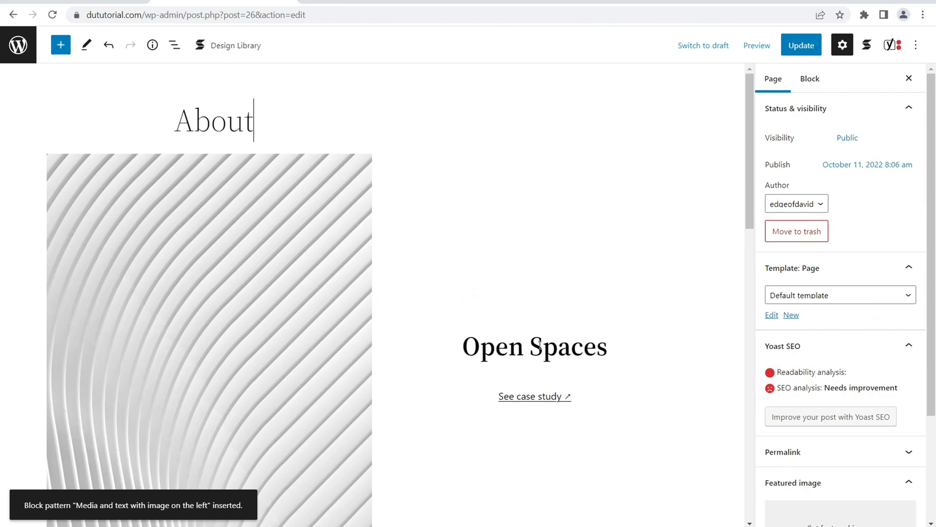
# Insert the "Three columns with images and text" pattern below the media and text section of the About page
pyautogui.scroll(-6, 536, 342)
pyautogui.click(563, 281)
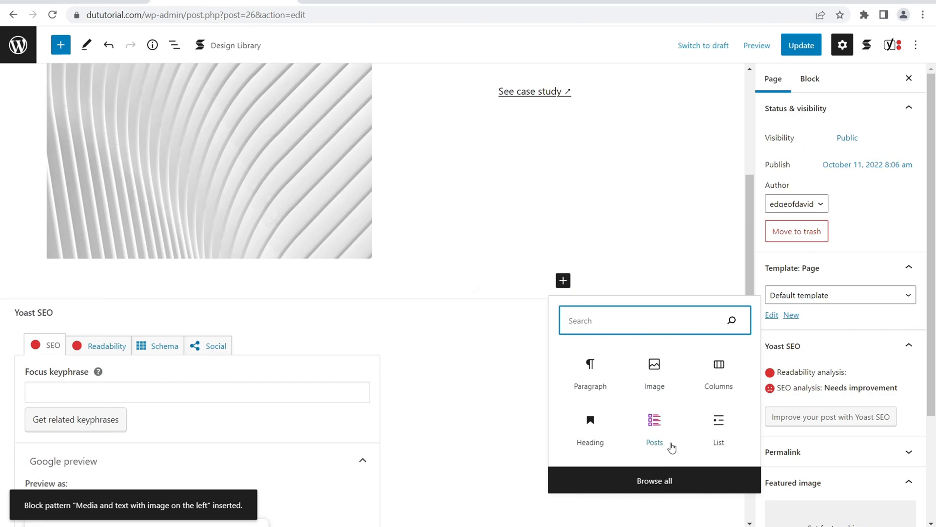
pyautogui.click(660, 484)
pyautogui.scroll(-6, 282, 244)
pyautogui.click(125, 122)
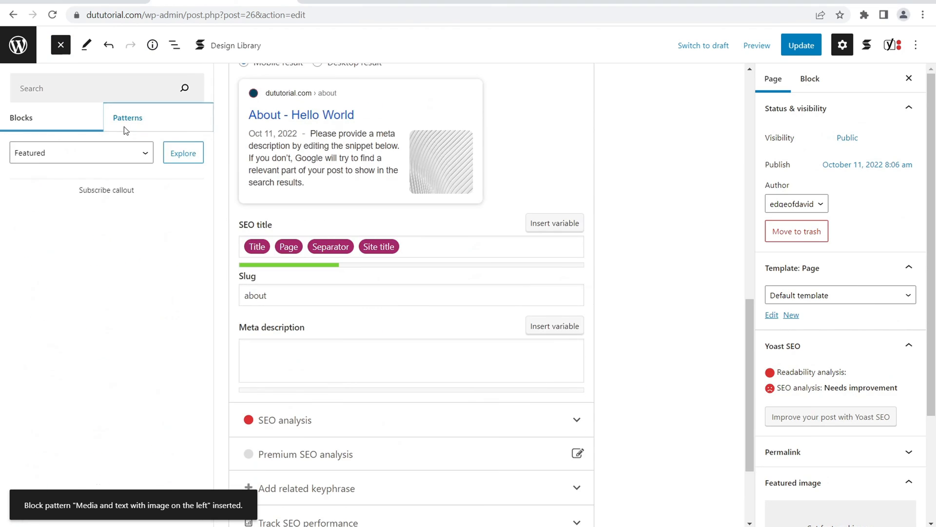
pyautogui.scroll(-5, 156, 209)
pyautogui.scroll(-15, 156, 210)
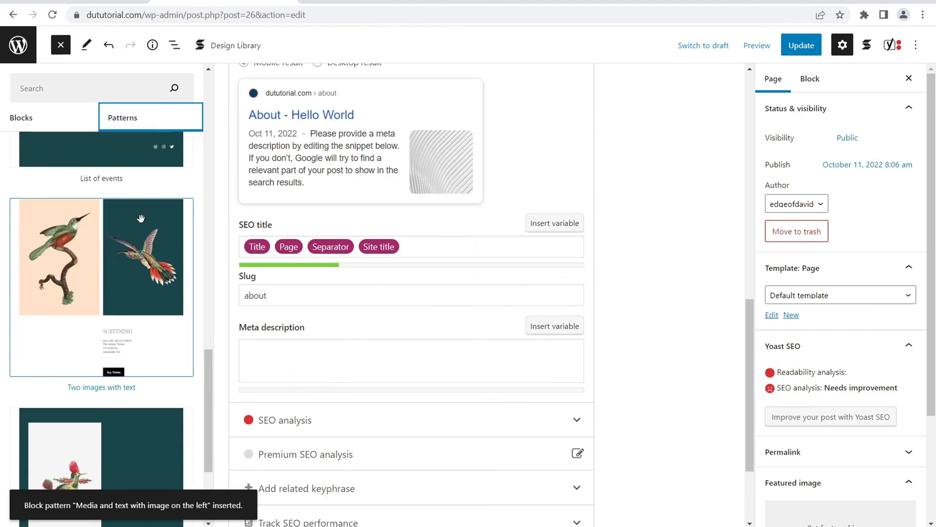
pyautogui.scroll(-10, 141, 217)
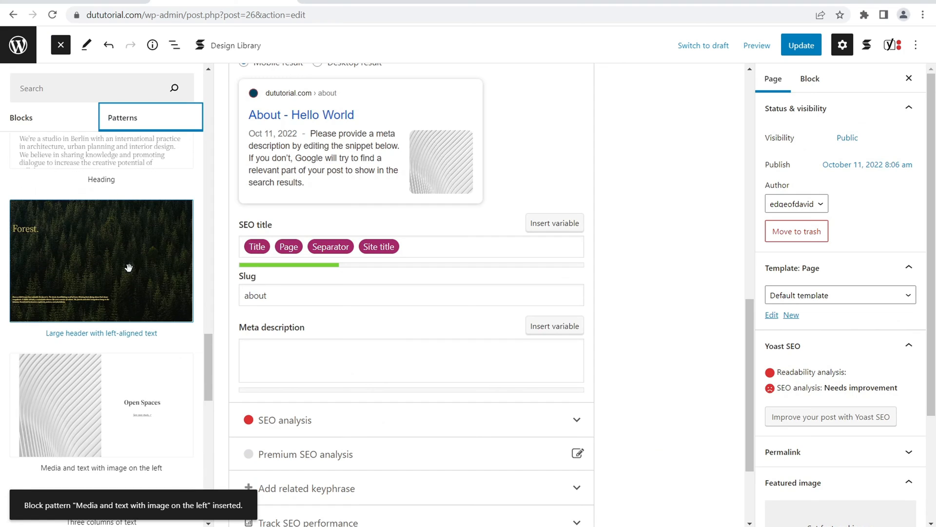
pyautogui.click(109, 189)
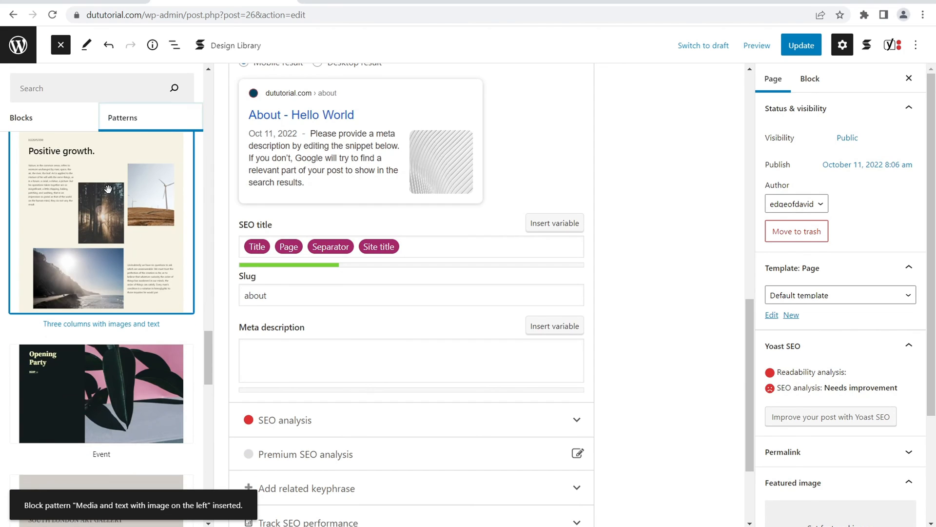
# Close the block inserter and examine the images and paragraph of the three-column section on the About page
pyautogui.scroll(15, 678, 264)
pyautogui.scroll(-8, 562, 305)
pyautogui.scroll(5, 516, 243)
pyautogui.click(432, 360)
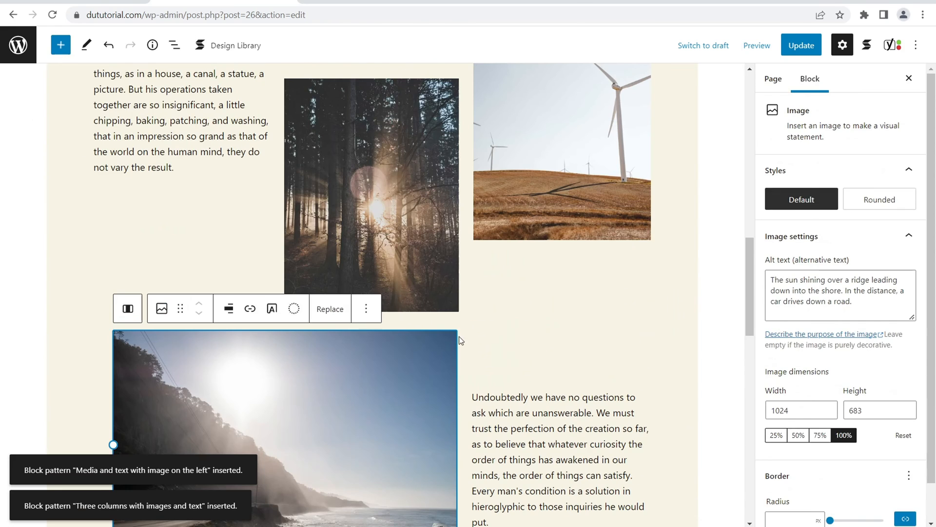
pyautogui.click(541, 412)
pyautogui.click(390, 176)
pyautogui.scroll(-6, 568, 141)
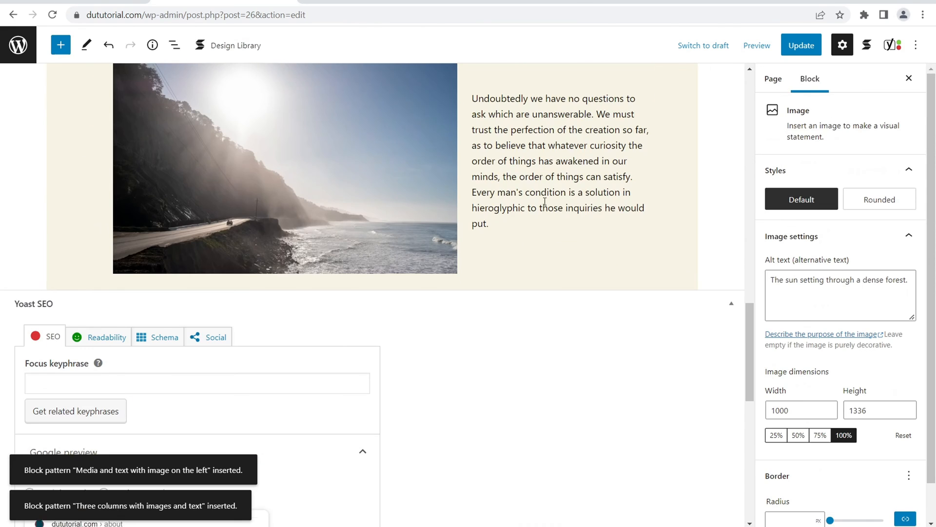
# Examine the paragraph beside the coastal road image and review the sections already placed on the About page
pyautogui.click(550, 114)
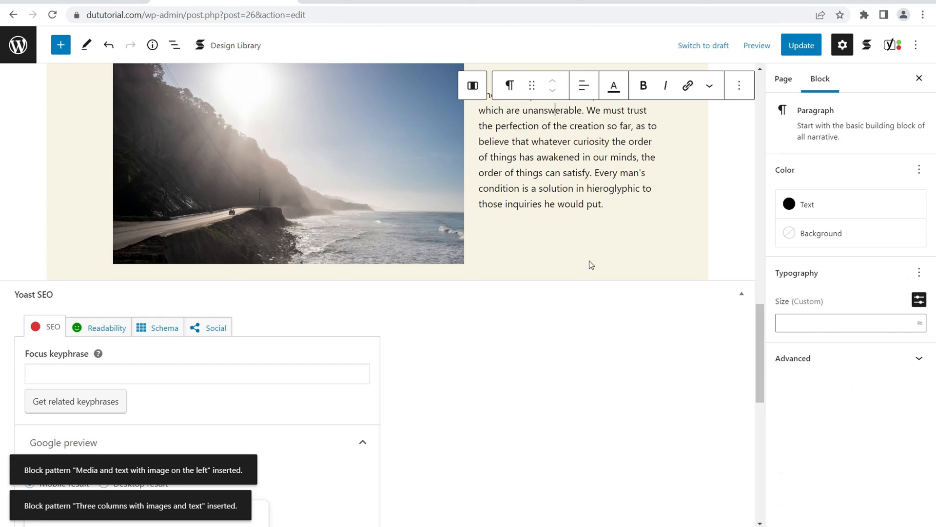
pyautogui.scroll(-5, 715, 198)
pyautogui.scroll(7, 732, 258)
pyautogui.click(732, 259)
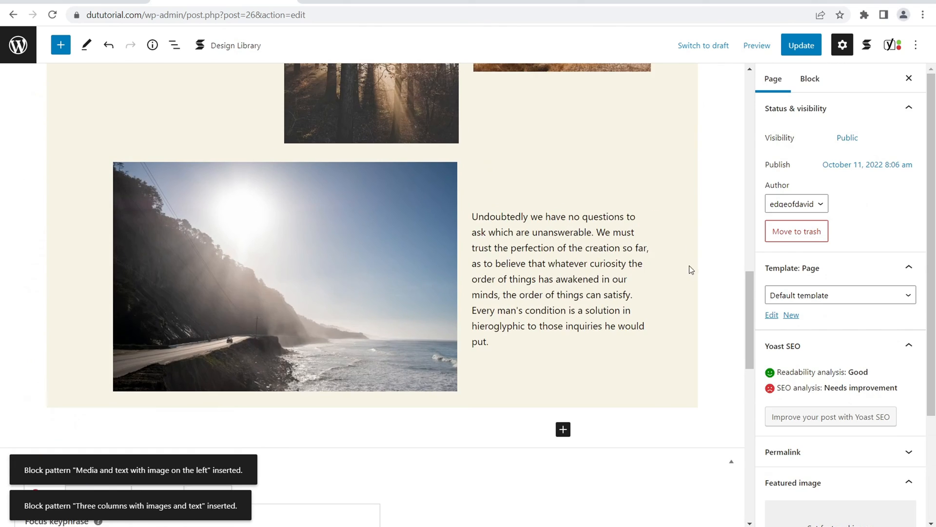
pyautogui.scroll(10, 496, 299)
pyautogui.scroll(-7, 496, 299)
pyautogui.scroll(-2, 627, 441)
# Insert the "Two images with text" pattern at the end of the About page and update the page
pyautogui.click(563, 429)
pyautogui.click(626, 402)
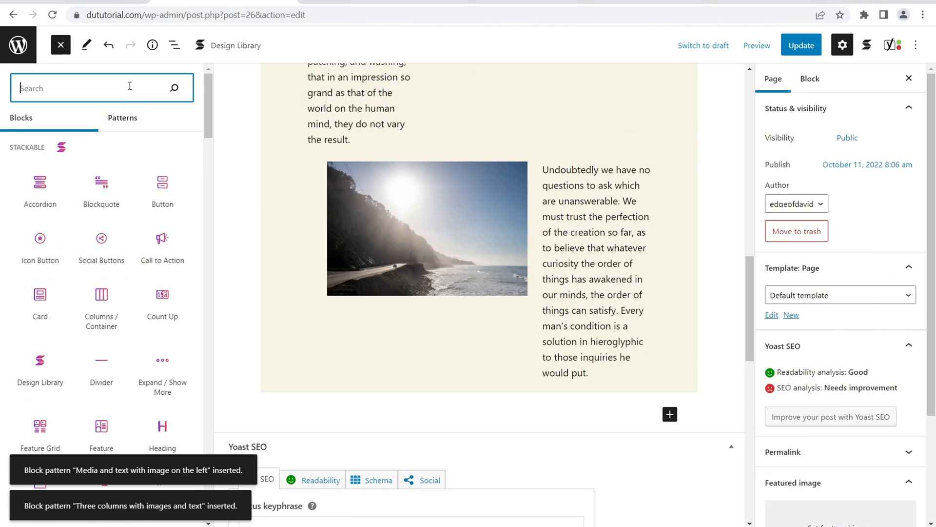
pyautogui.click(132, 121)
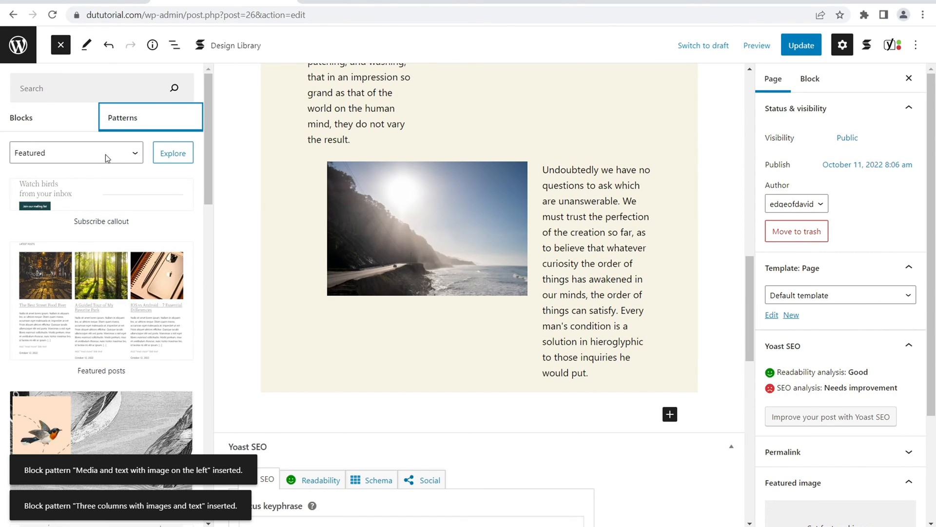
pyautogui.scroll(-15, 119, 179)
pyautogui.scroll(-12, 116, 177)
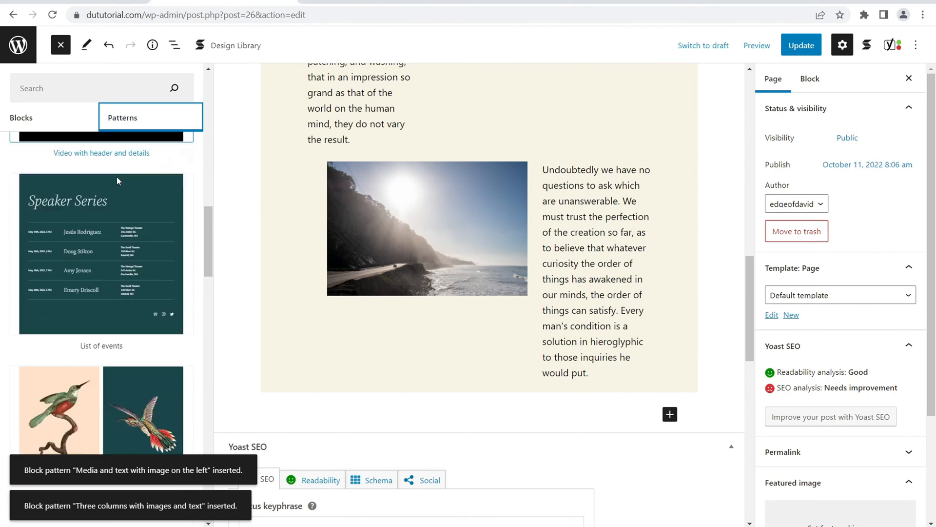
pyautogui.click(105, 182)
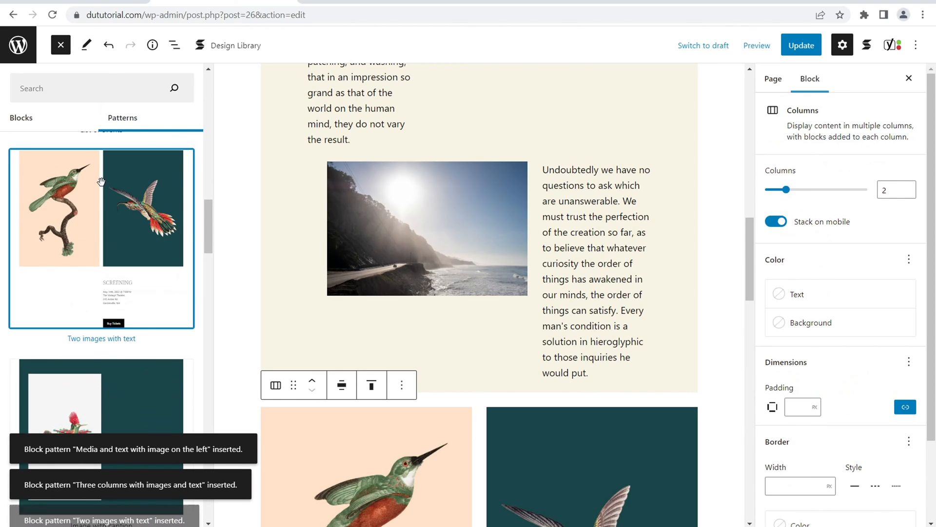
pyautogui.scroll(-9, 640, 322)
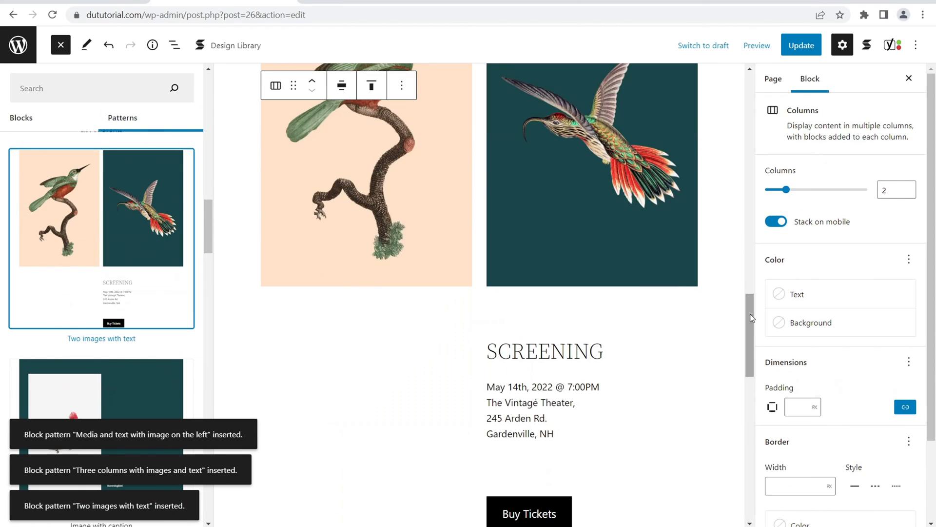
pyautogui.moveTo(751, 314); pyautogui.dragTo(750, 92)
pyautogui.click(810, 46)
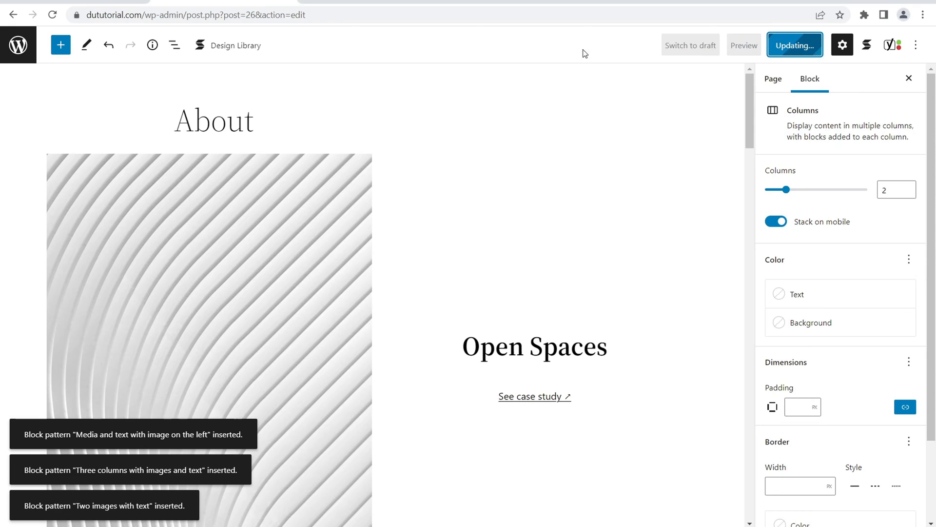
# Open the published About page from its permalink in a new tab and review its sections down to the footer
pyautogui.click(122, 2)
pyautogui.click(149, 4)
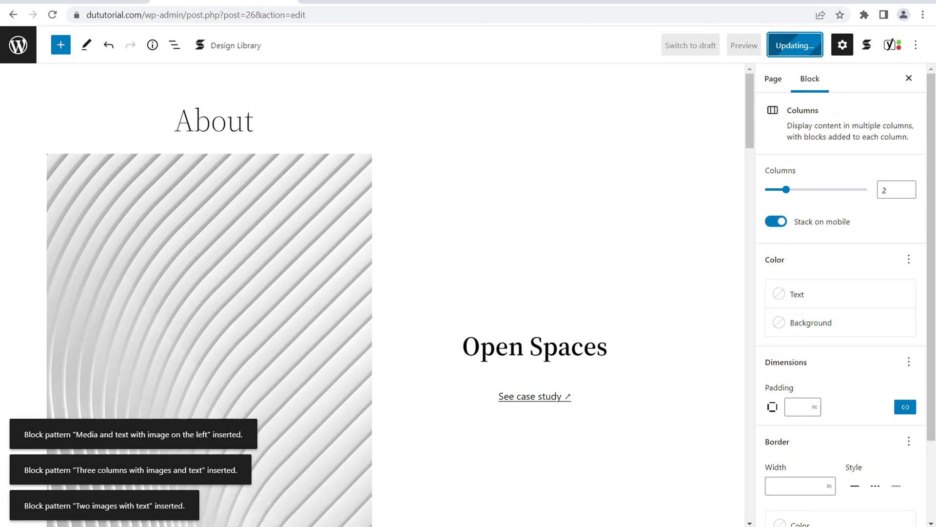
pyautogui.click(774, 81)
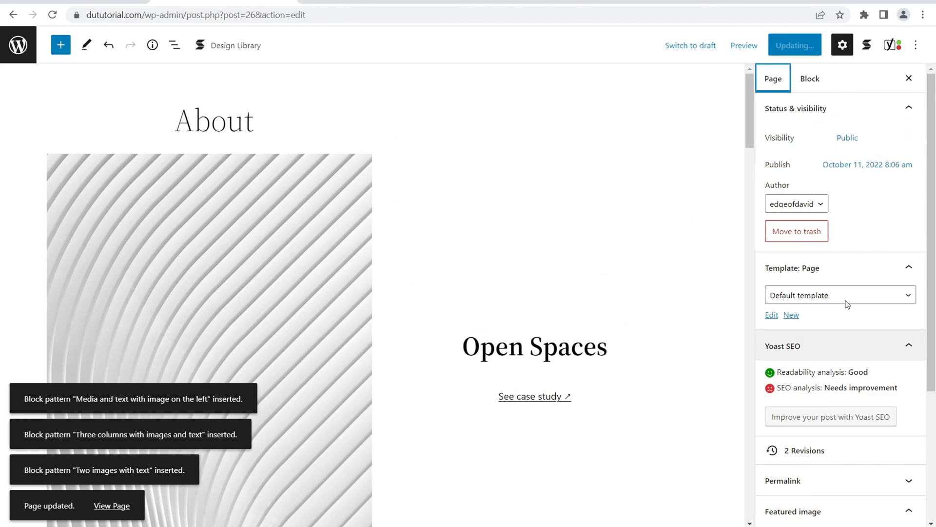
pyautogui.click(837, 354)
pyautogui.click(826, 405)
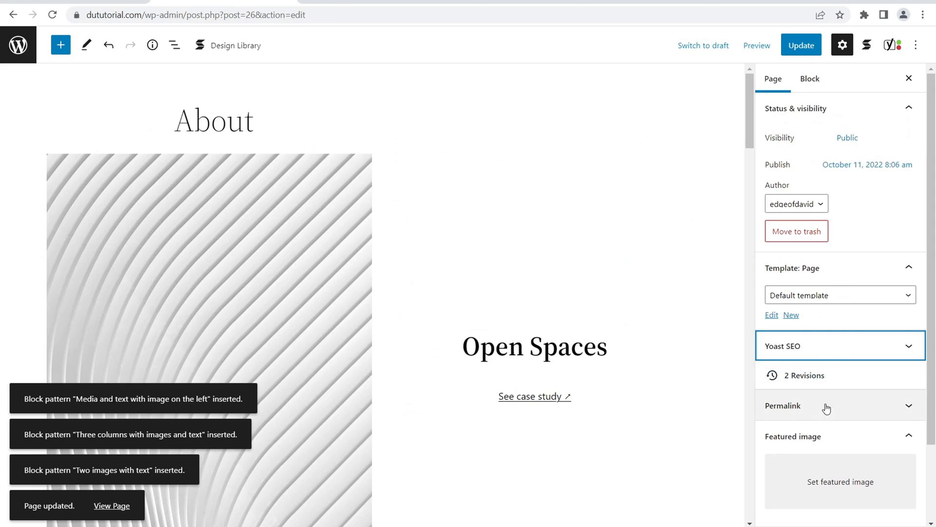
pyautogui.rightClick(810, 513)
pyautogui.click(845, 399)
pyautogui.hotkey('ctrl', 'Tab')
pyautogui.scroll(-15, 438, 168)
pyautogui.scroll(-20, 506, 139)
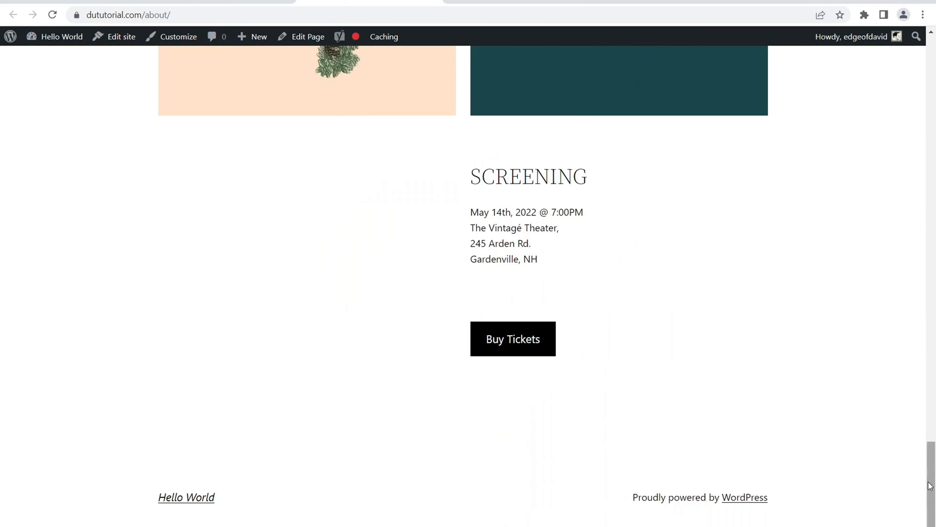
pyautogui.moveTo(931, 485); pyautogui.dragTo(934, 87)
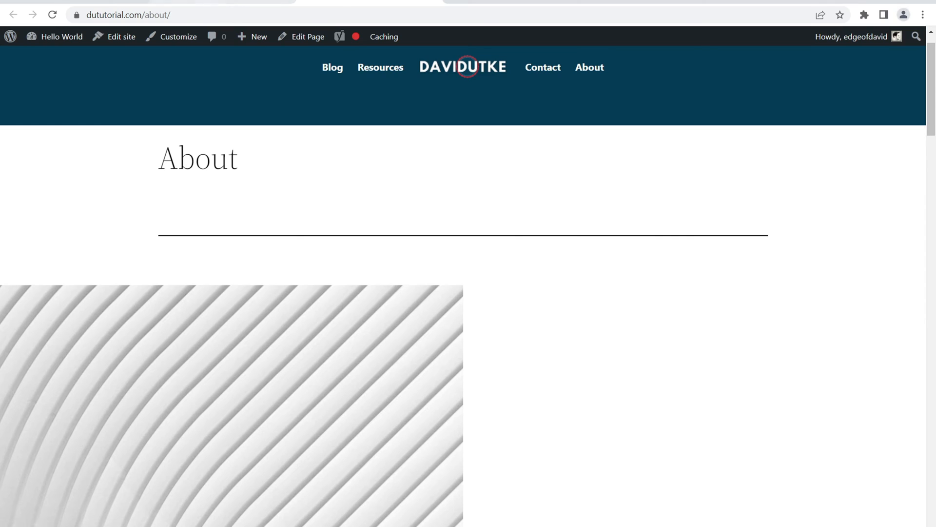
# Find the "Spectra – WordPress Gutenberg Blocks" plugin in the site's plugin installer, then install and activate it
pyautogui.click(88, 1)
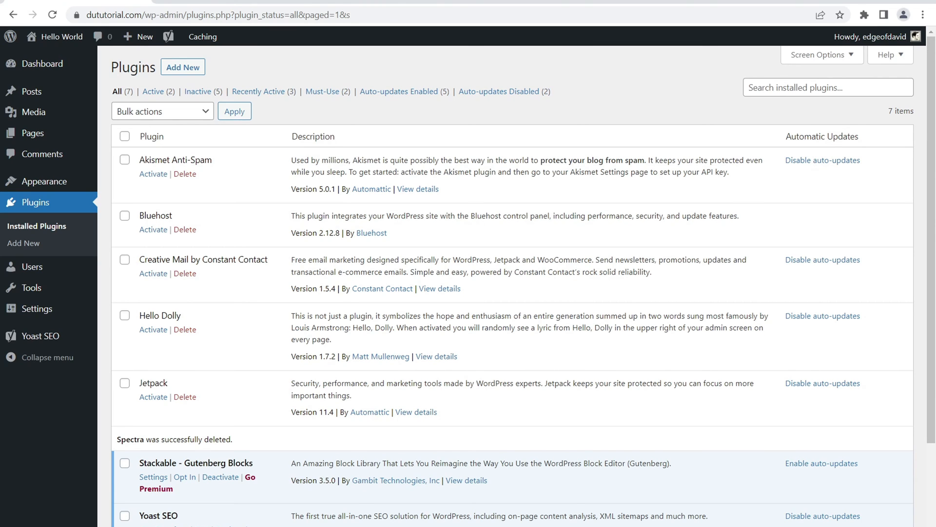
pyautogui.click(183, 67)
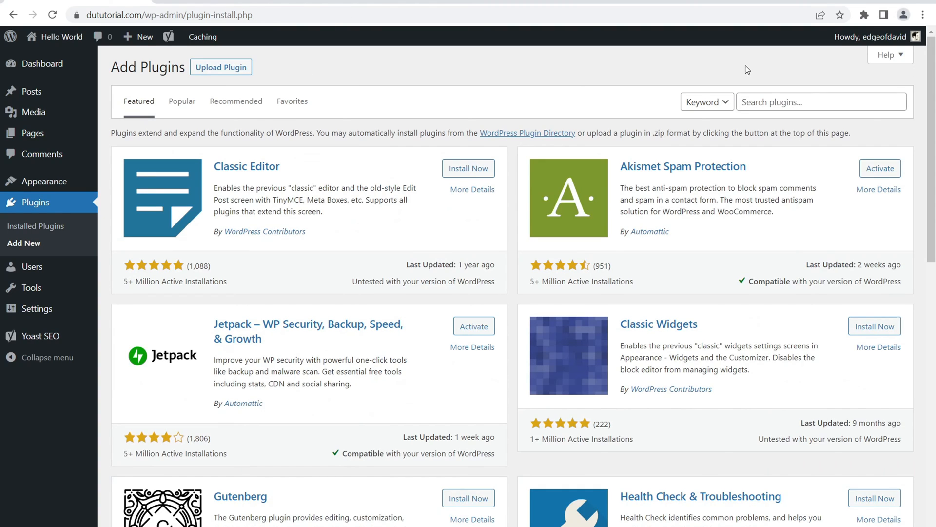
pyautogui.click(767, 102)
pyautogui.write('spectra')
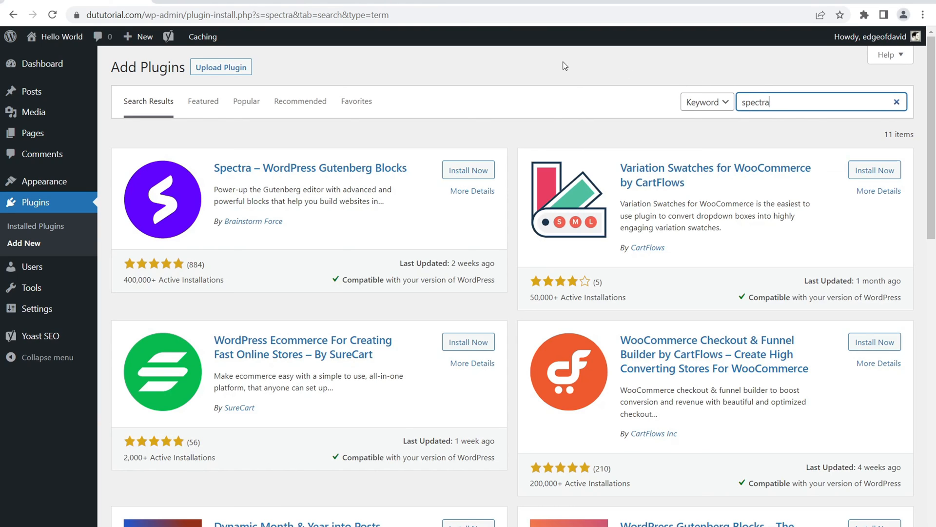
pyautogui.click(477, 174)
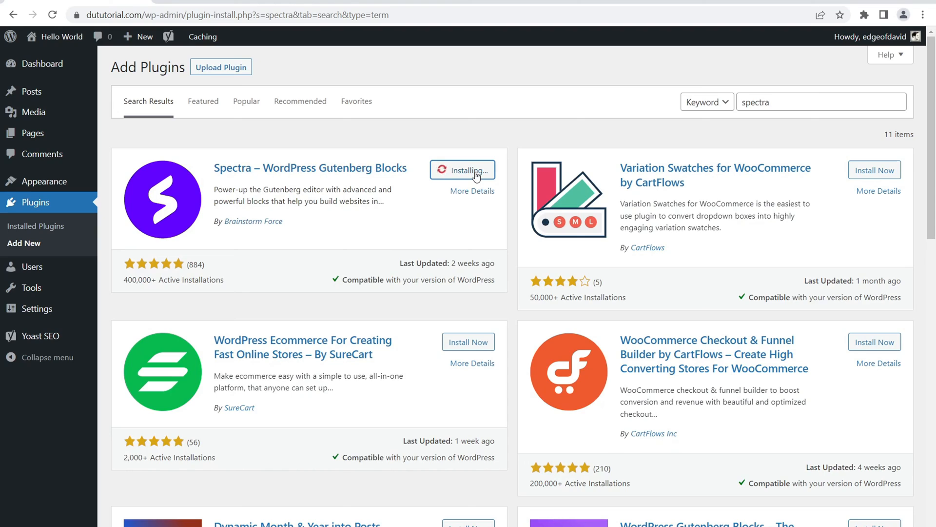
pyautogui.click(466, 172)
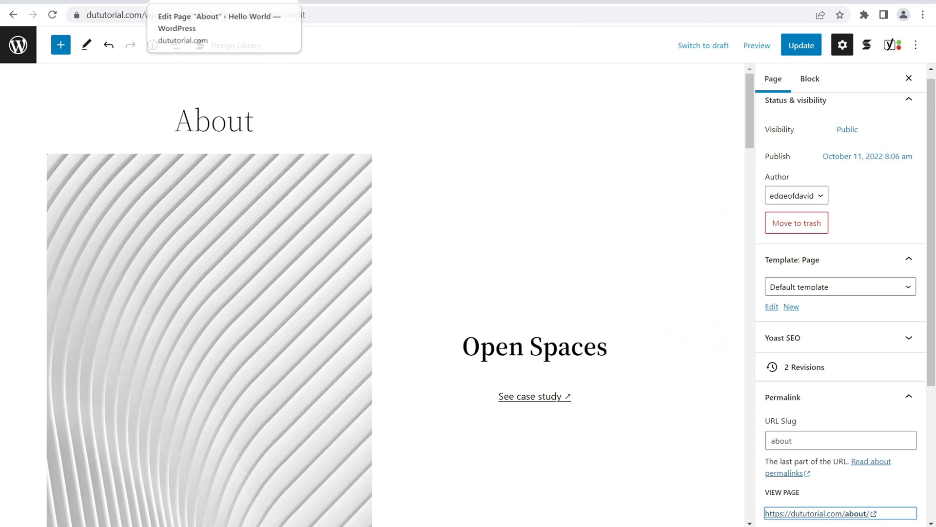
# Reload the About page editor, open Spectra's Template Kits and browse the full-page templates
pyautogui.click(53, 15)
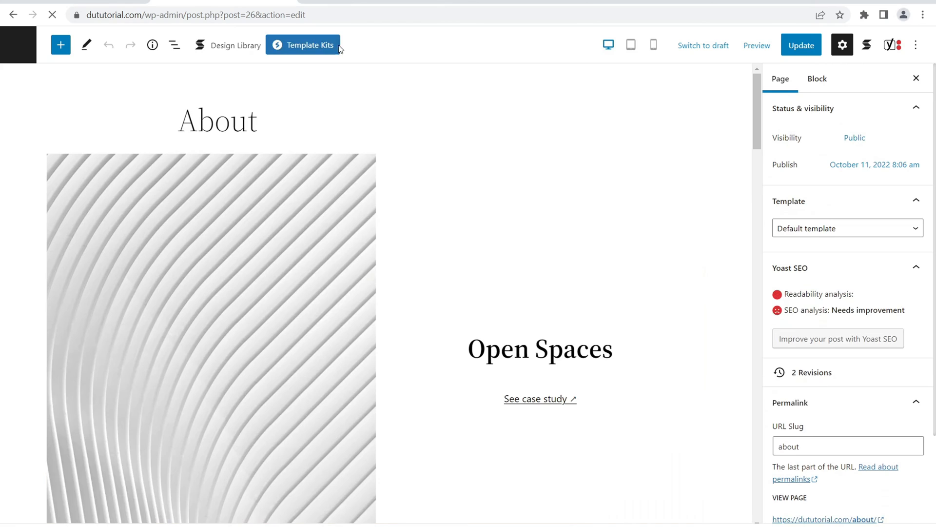
pyautogui.click(295, 49)
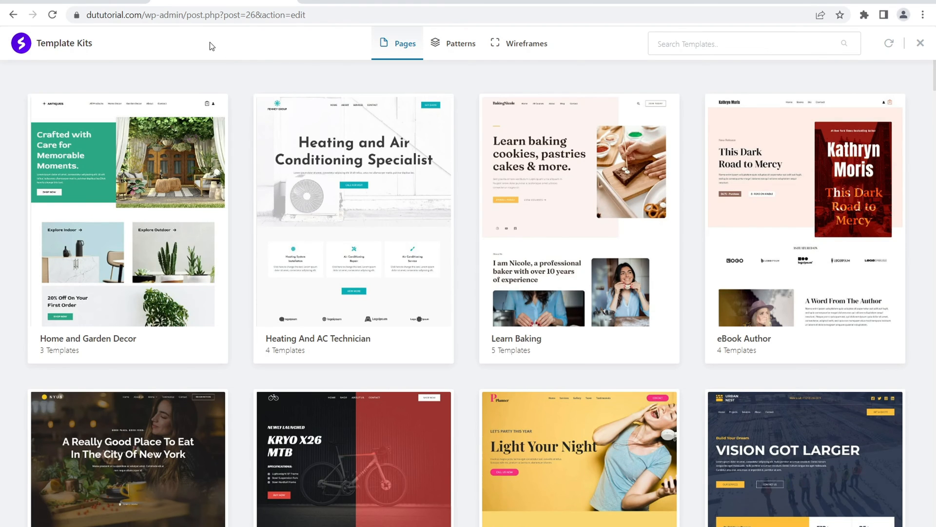
pyautogui.scroll(-10, 444, 191)
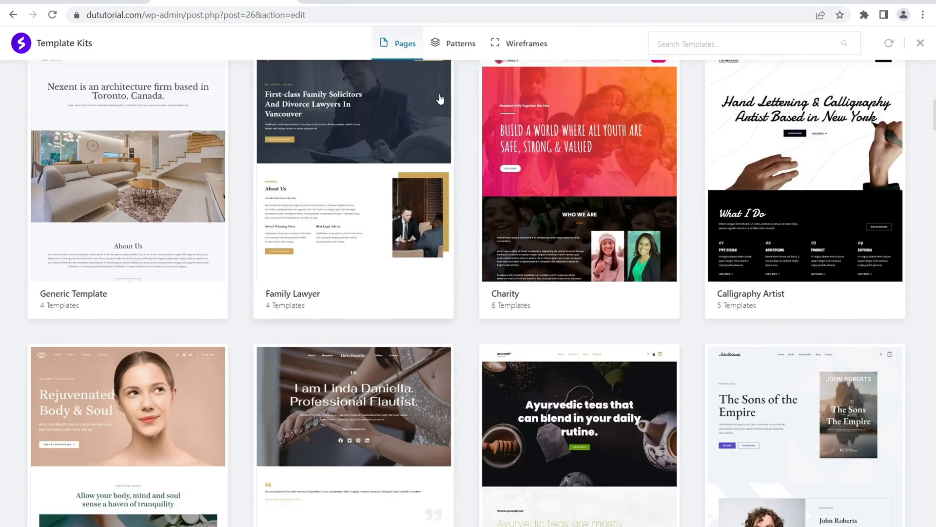
pyautogui.scroll(-10, 440, 99)
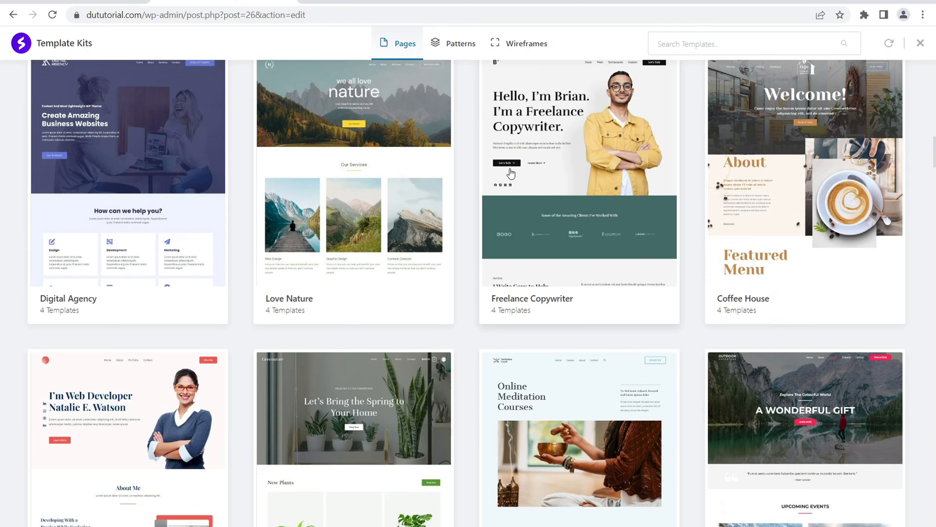
pyautogui.scroll(15, 511, 174)
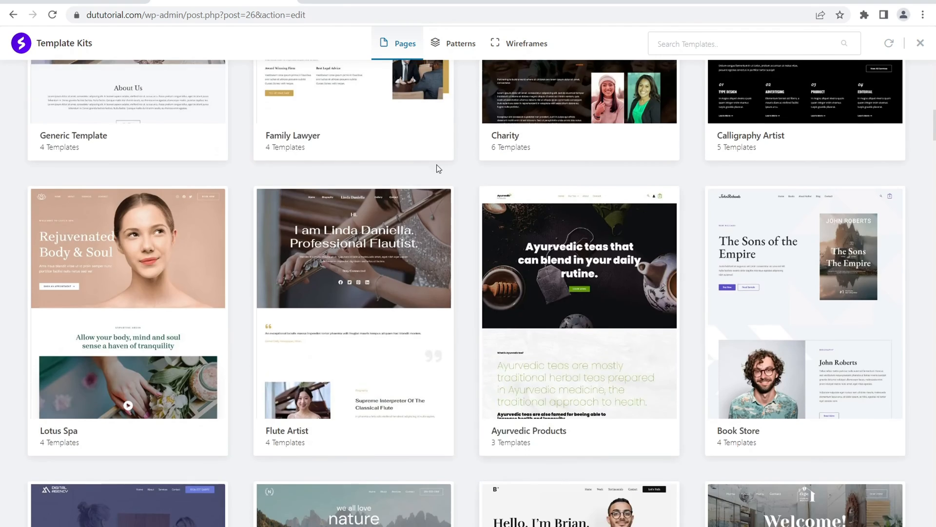
pyautogui.scroll(5, 447, 53)
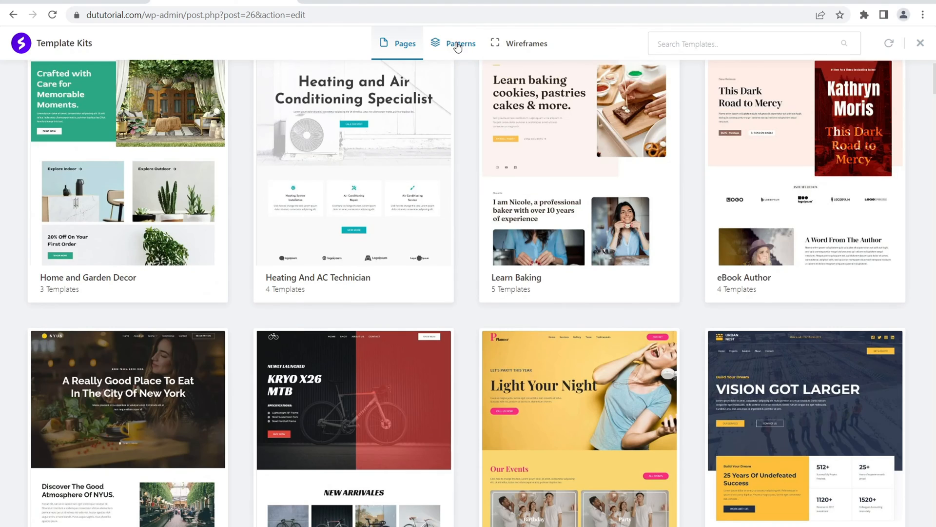
# Import the About category pattern with a woman's portrait, signature and social icons from the Template Kits patterns
pyautogui.click(457, 43)
pyautogui.scroll(-20, 575, 192)
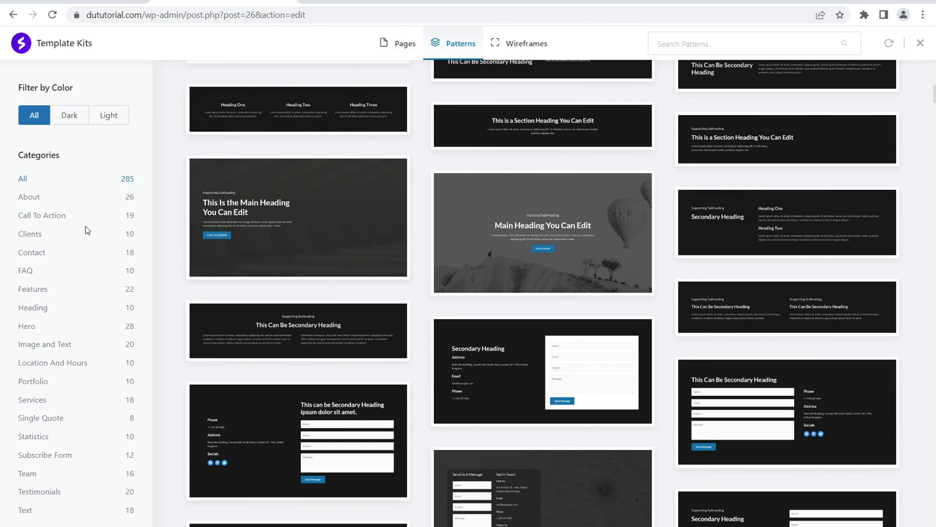
pyautogui.click(30, 196)
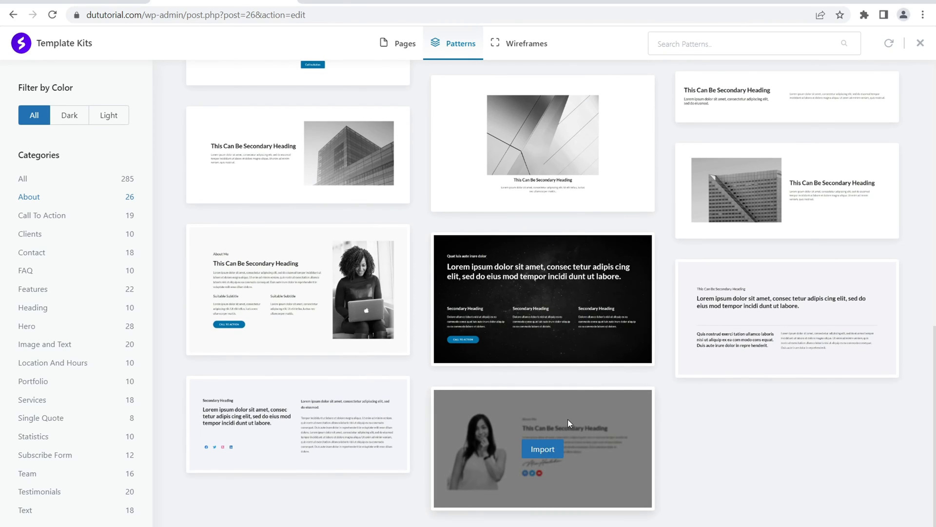
pyautogui.click(537, 455)
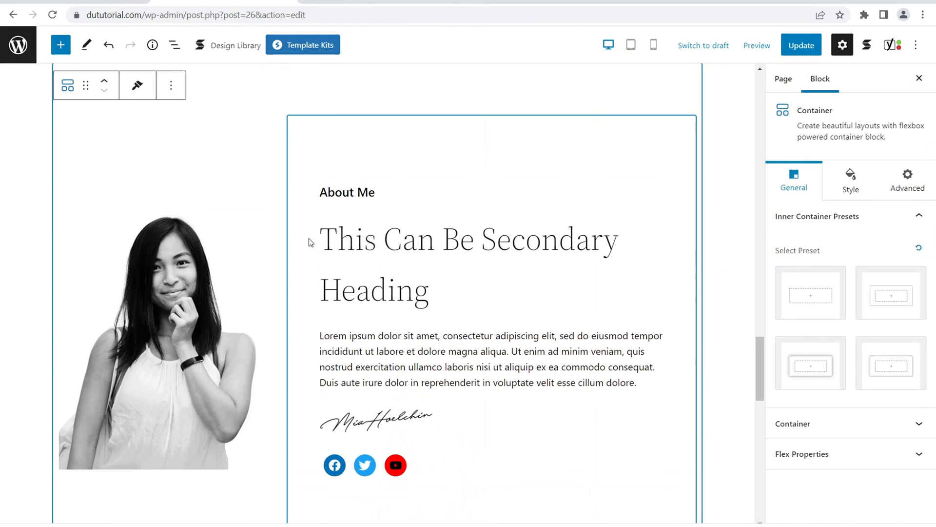
# Move the imported "About Me" container above all other sections of the About page and update the page
pyautogui.scroll(4, 464, 299)
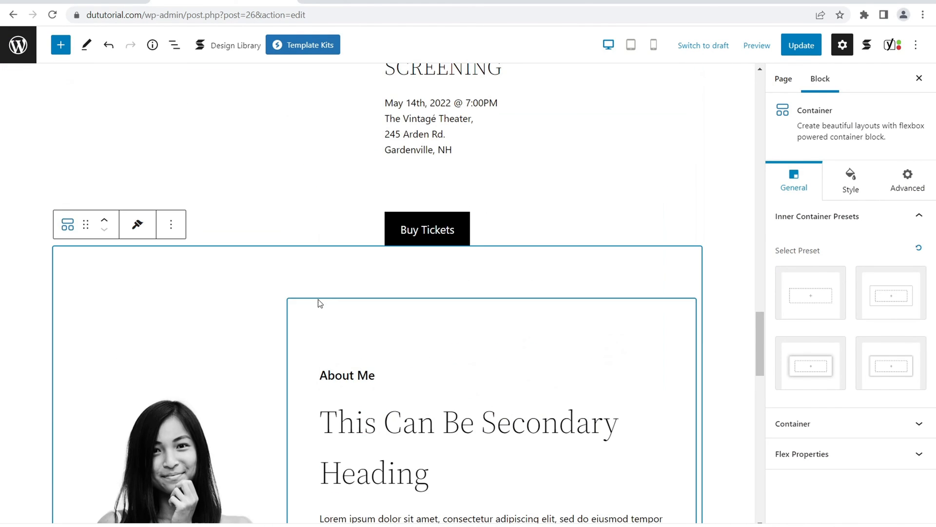
pyautogui.click(104, 220)
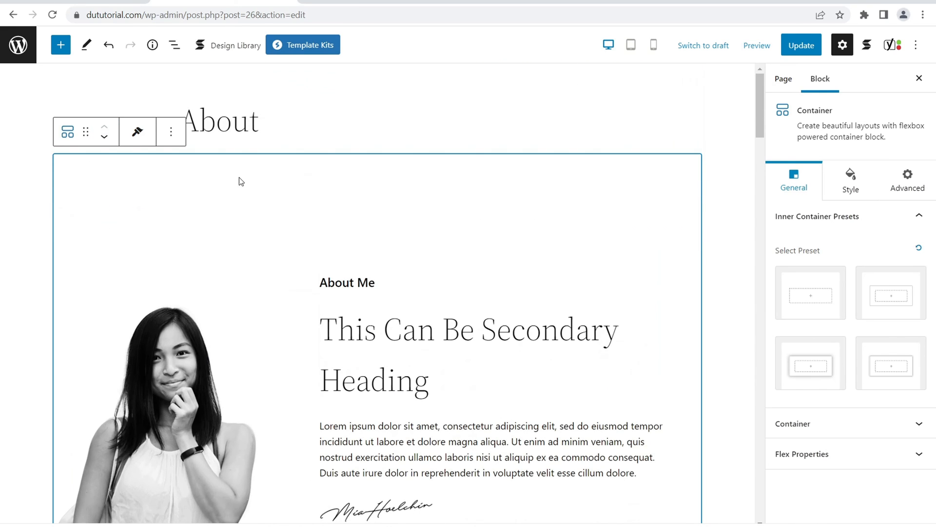
pyautogui.click(800, 47)
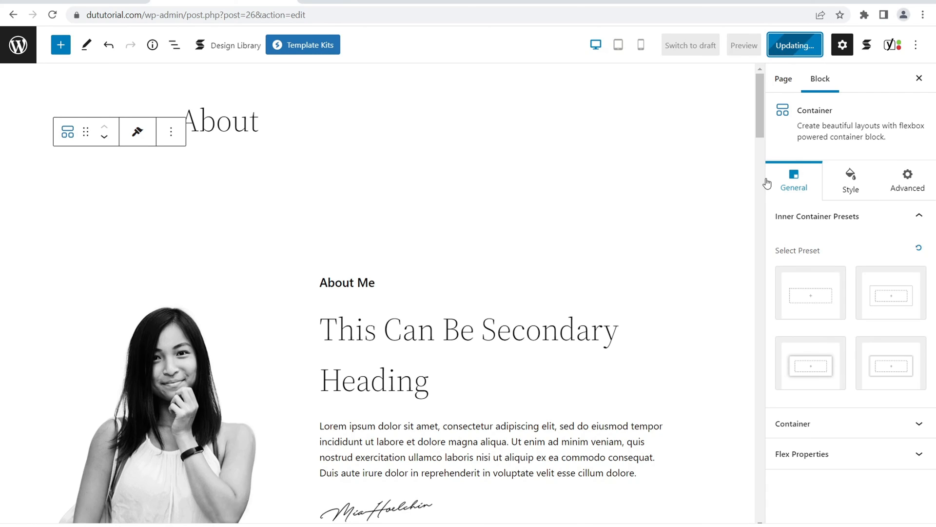
# Reload the published About page, review its sections and return to the page editor
pyautogui.click(367, 6)
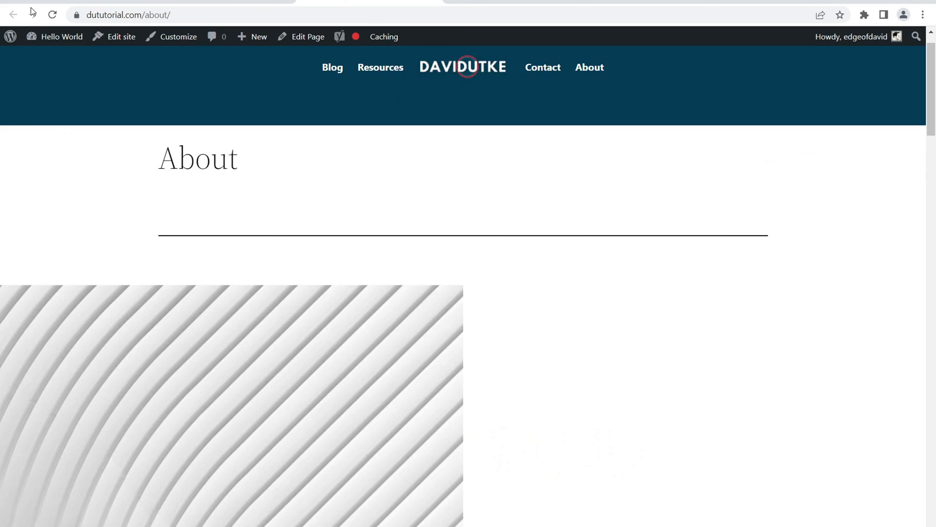
pyautogui.click(52, 14)
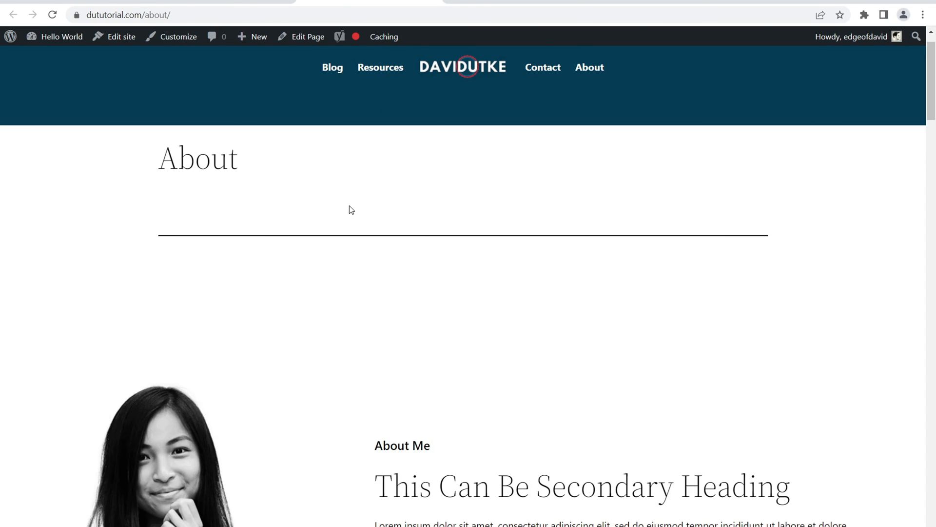
pyautogui.scroll(-4, 347, 205)
pyautogui.scroll(-13, 537, 327)
pyautogui.scroll(-20, 502, 310)
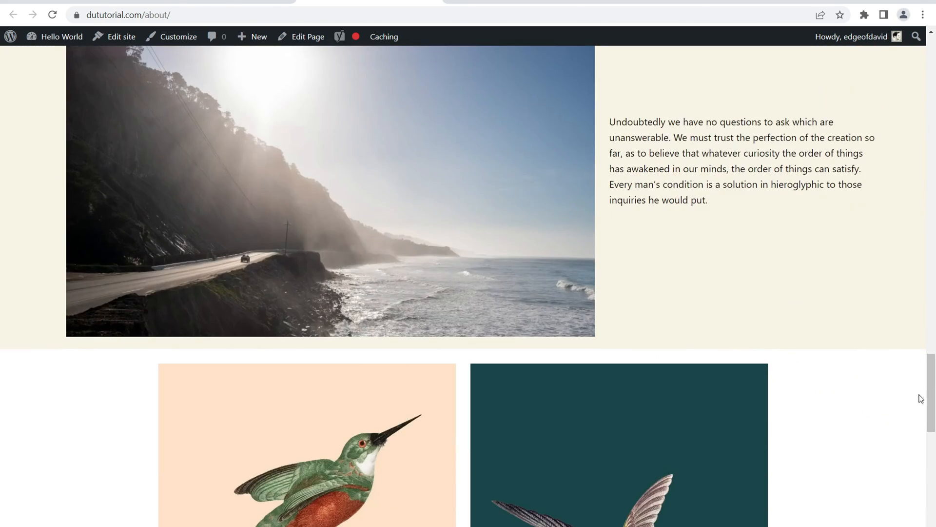
pyautogui.moveTo(932, 390); pyautogui.dragTo(805, 88)
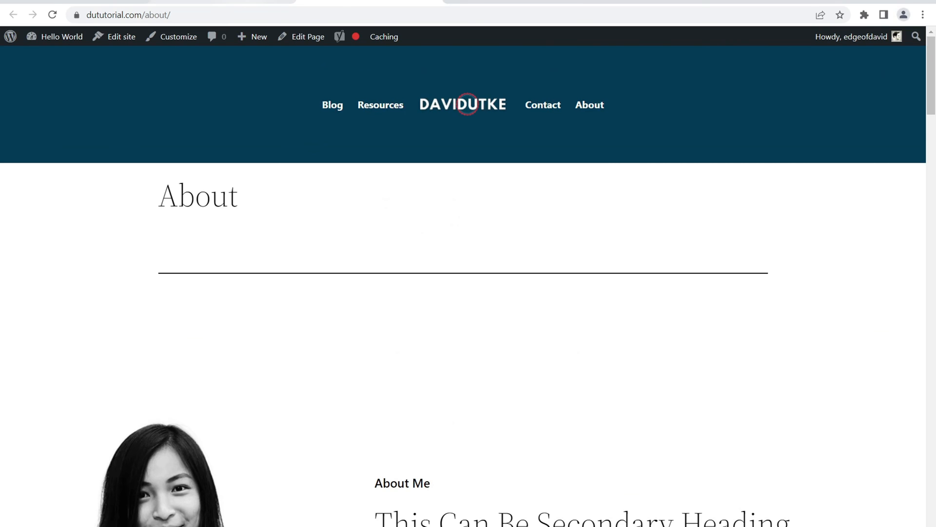
pyautogui.click(230, 2)
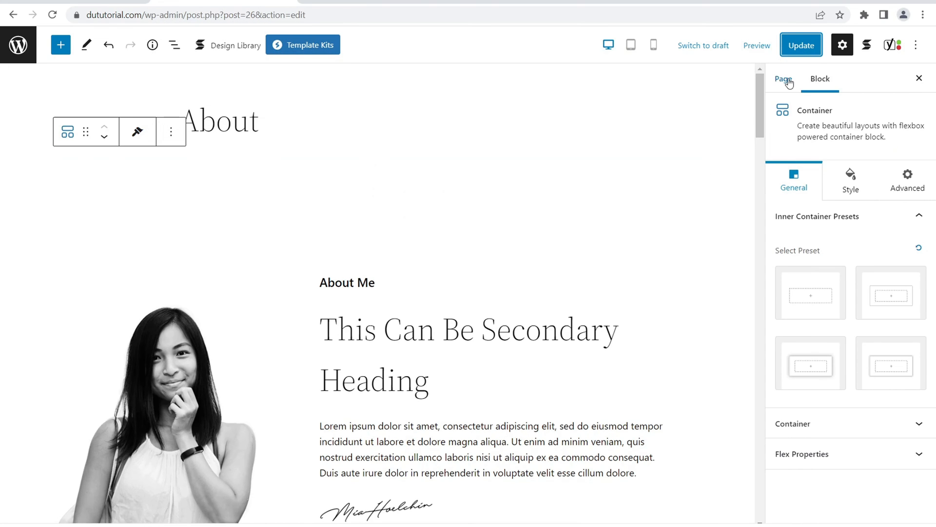
# Check the About page's assigned template and review the published About page down to its footer
pyautogui.click(785, 80)
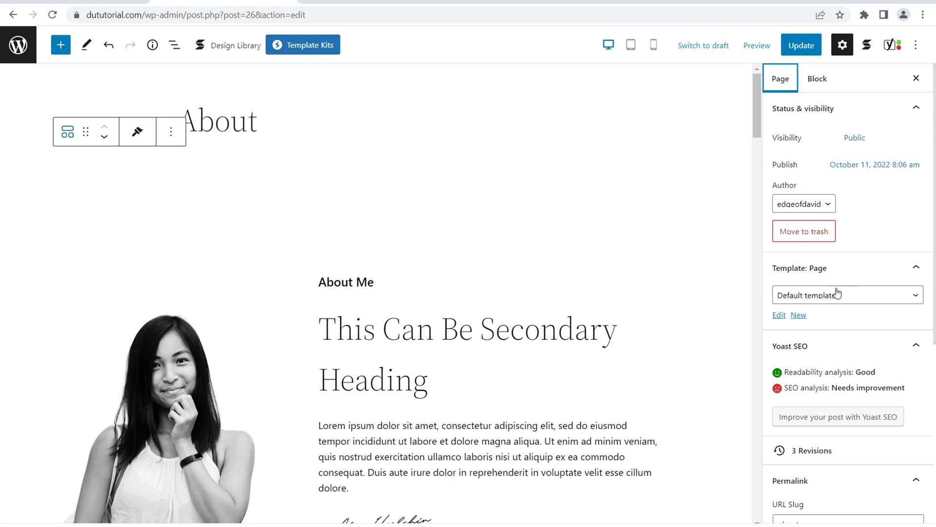
pyautogui.click(349, 2)
pyautogui.moveTo(934, 72); pyautogui.dragTo(934, 491)
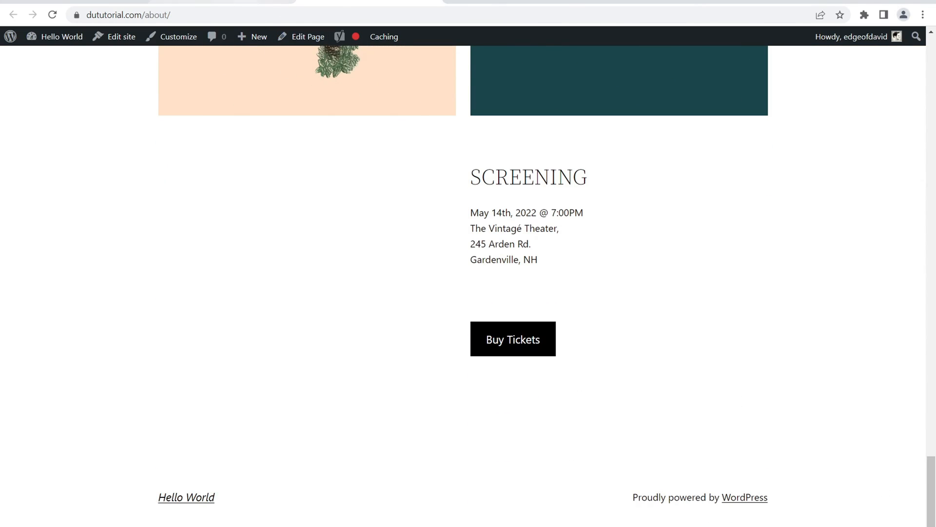
pyautogui.moveTo(934, 461); pyautogui.dragTo(934, 73)
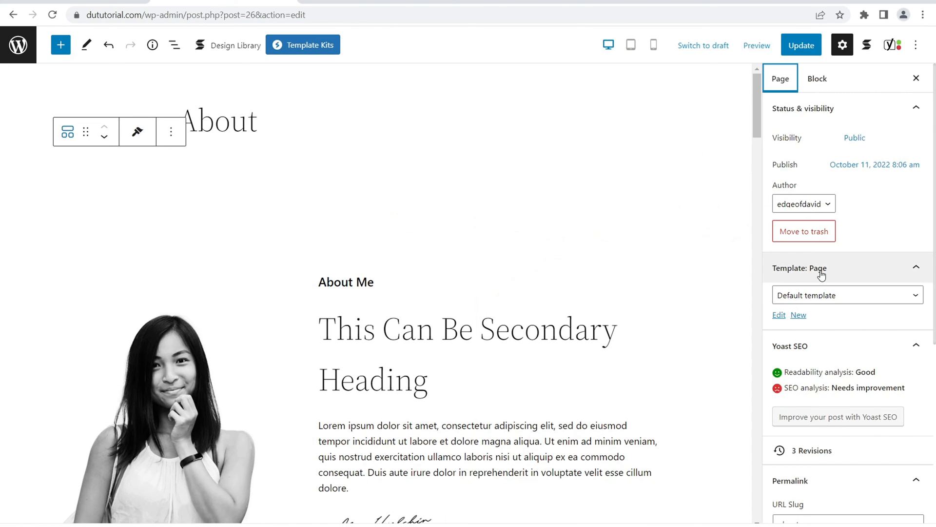
pyautogui.click(368, 1)
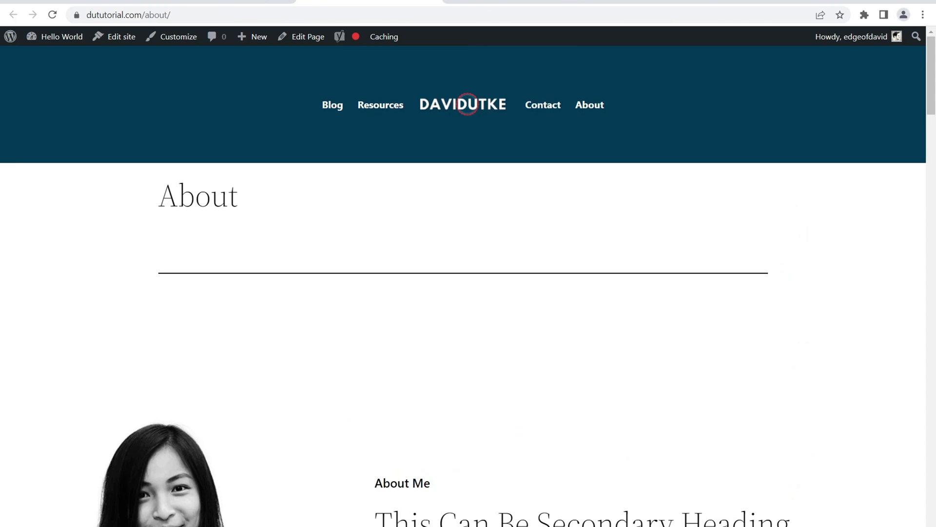
# Go to the site editor's template list and open the Page template for editing
pyautogui.click(119, 39)
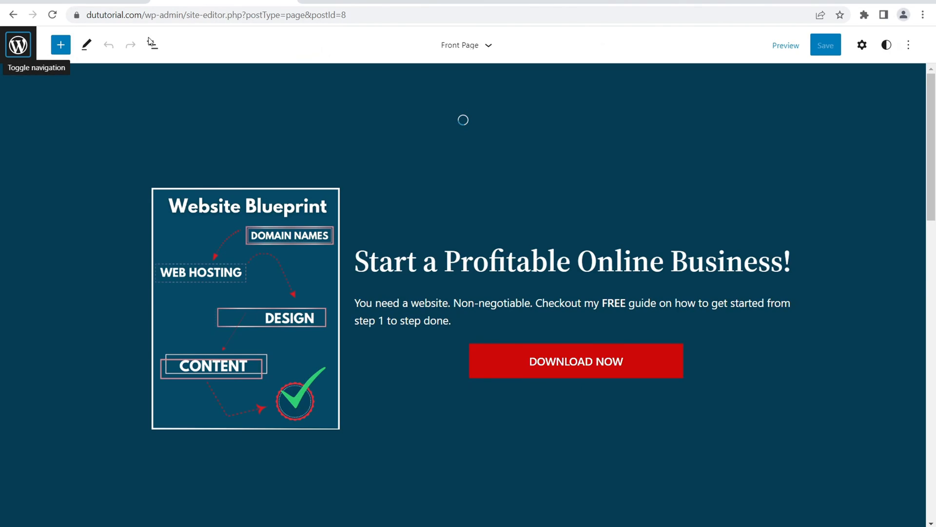
pyautogui.click(17, 49)
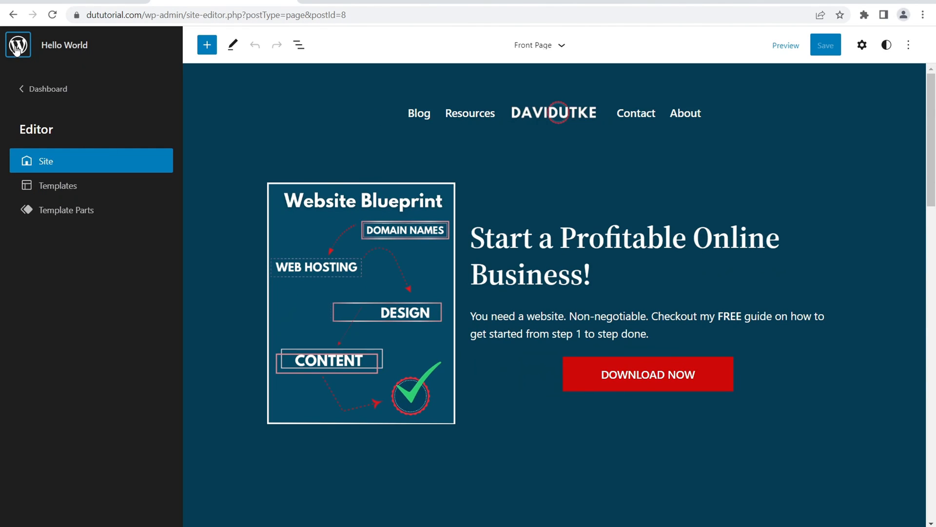
pyautogui.click(67, 185)
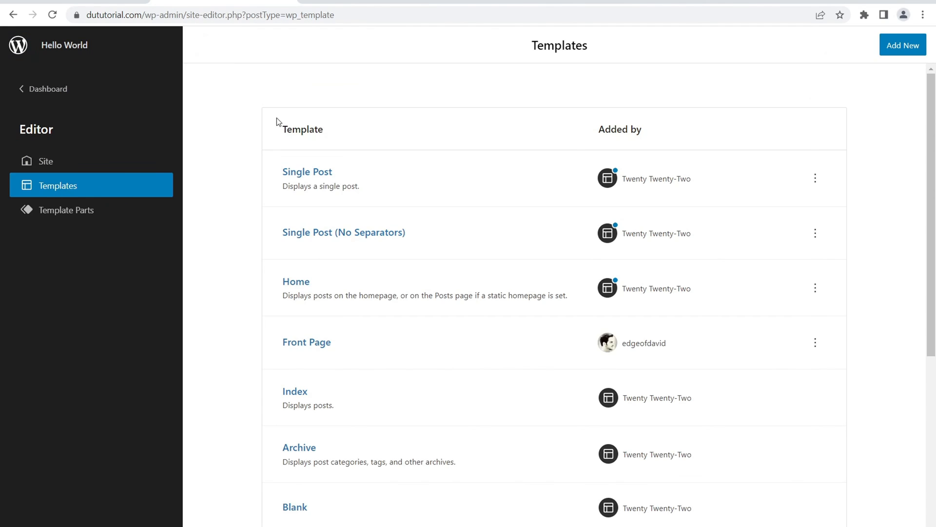
pyautogui.scroll(-5, 292, 122)
pyautogui.click(289, 312)
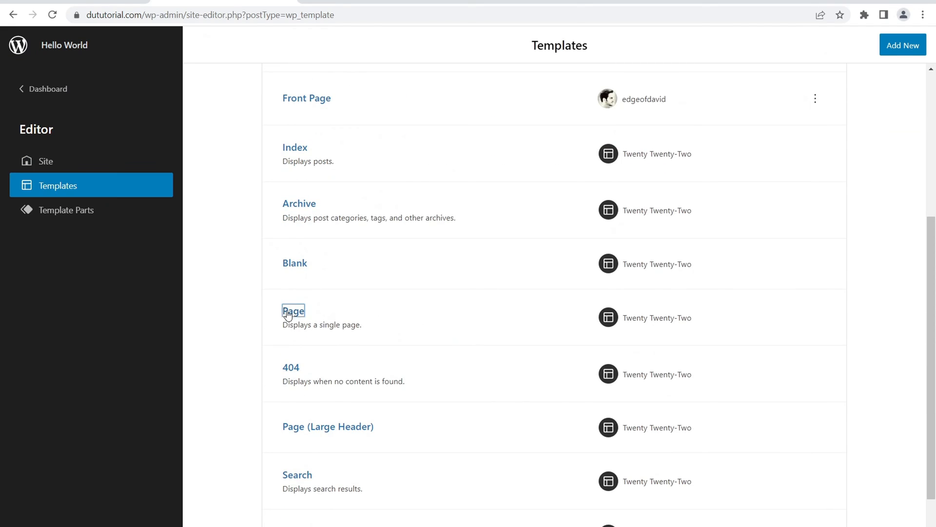
# Replace the Page template's footer with the existing "Footer with text, title, and logo" template part and save the template
pyautogui.moveTo(933, 129); pyautogui.dragTo(933, 433)
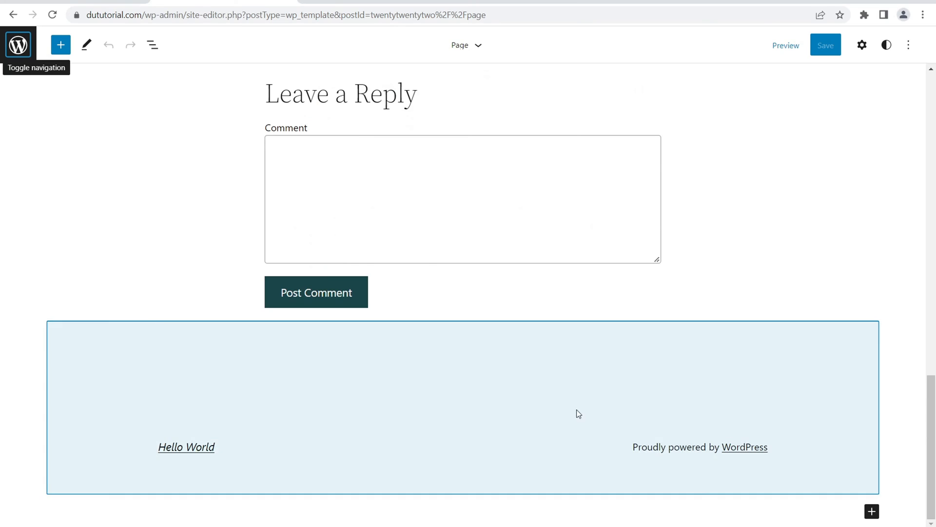
pyautogui.click(578, 413)
pyautogui.click(199, 335)
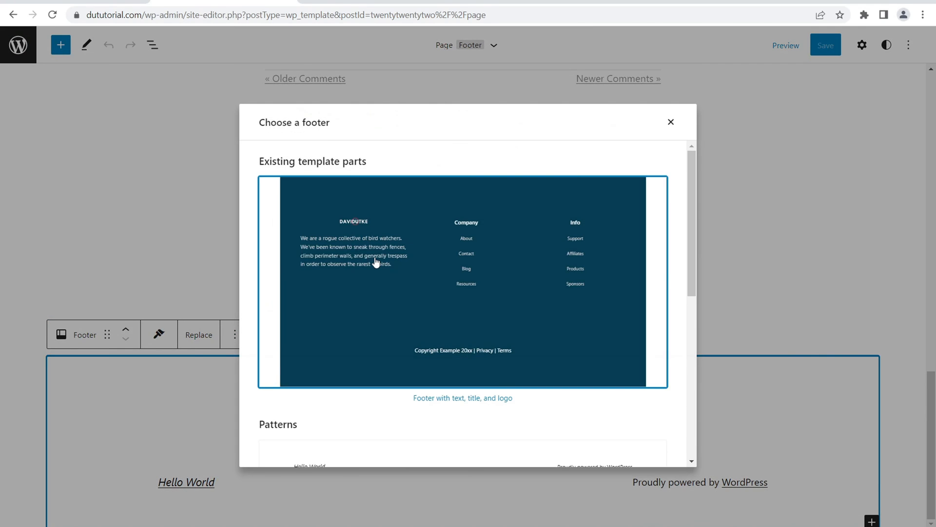
pyautogui.click(376, 263)
pyautogui.click(834, 49)
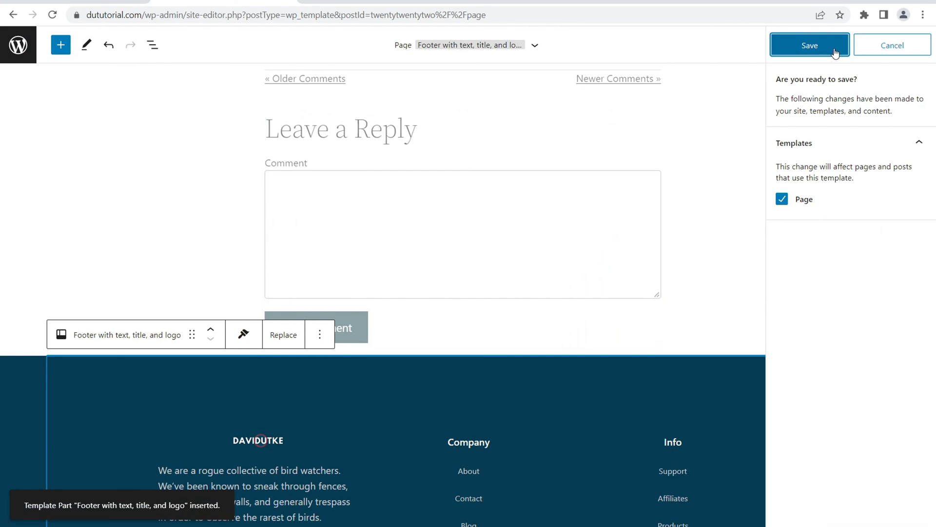
pyautogui.click(835, 51)
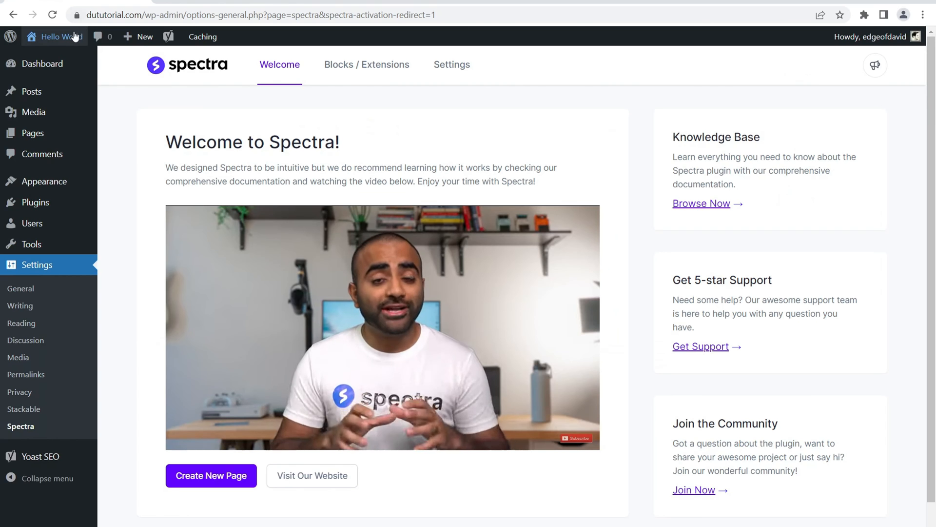
# Open the live site and its About page in new tabs and review the page down to the footer
pyautogui.rightClick(72, 35)
pyautogui.click(103, 43)
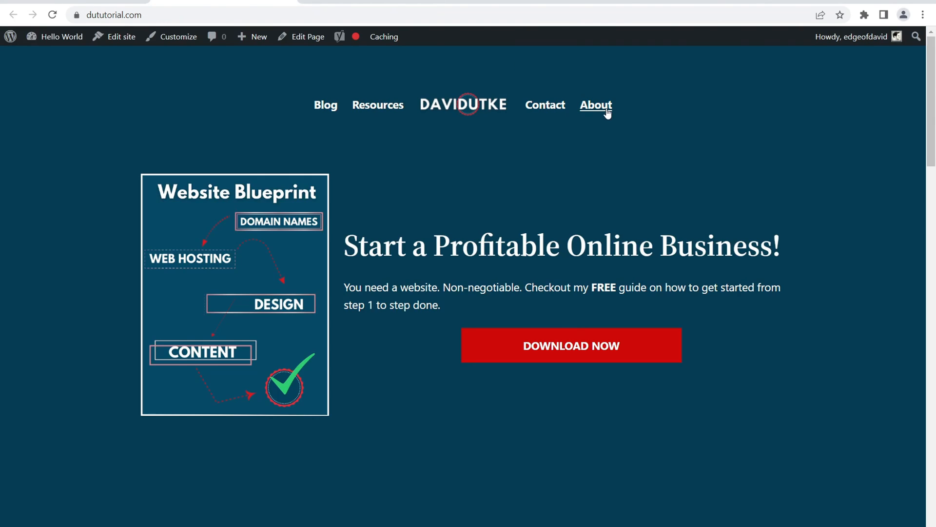
pyautogui.rightClick(607, 110)
pyautogui.click(627, 120)
pyautogui.hotkey('ctrl', 'Tab')
pyautogui.scroll(-7, 528, 168)
pyautogui.moveTo(931, 139); pyautogui.dragTo(934, 47)
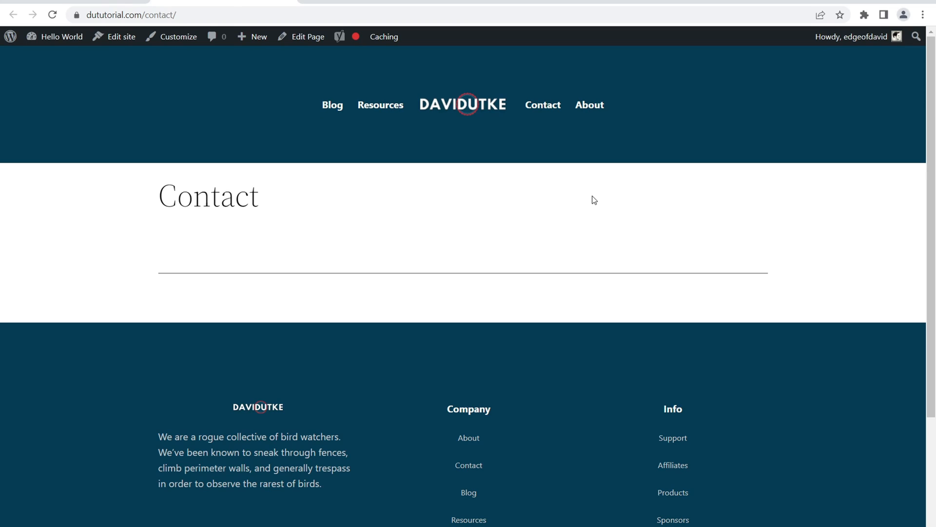
# Search the plugin directory for "wp forms", and install and activate Contact Form by WPForms
pyautogui.click(78, 1)
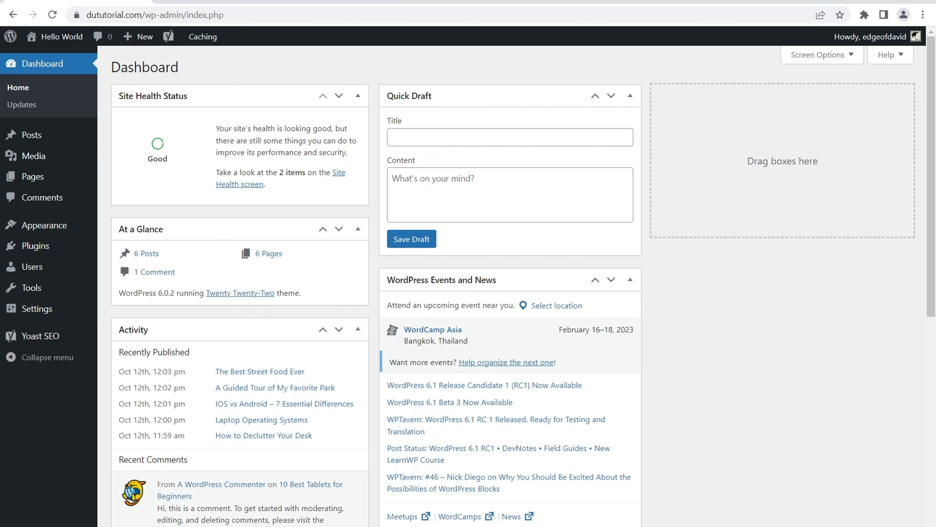
pyautogui.moveTo(44, 249)
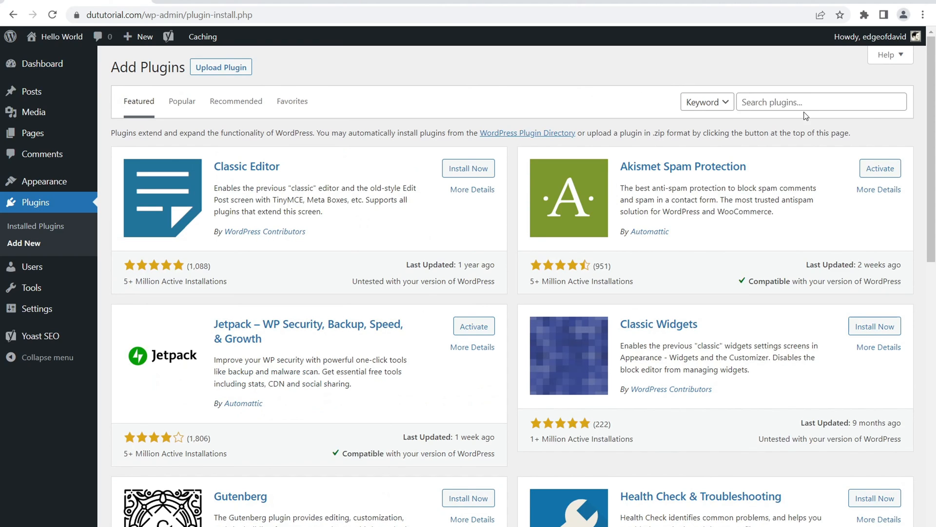
pyautogui.click(797, 101)
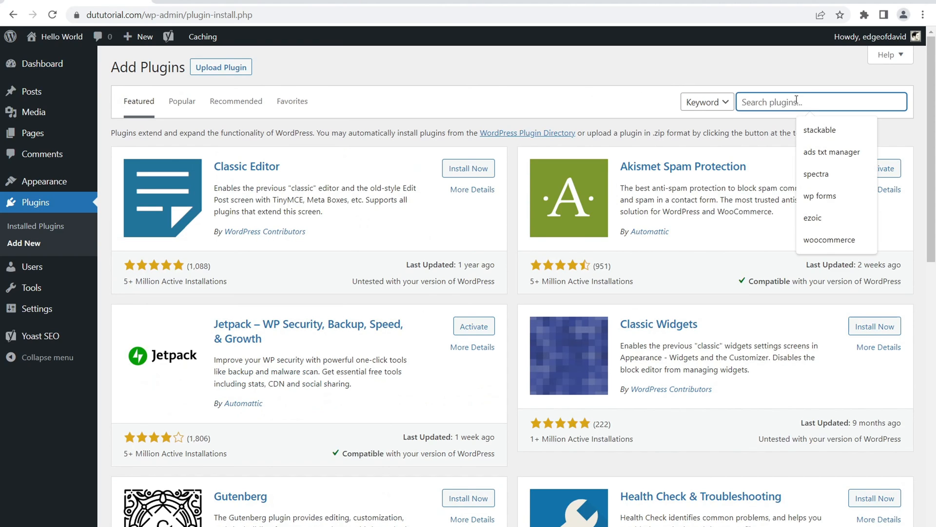
pyautogui.write('wp forms')
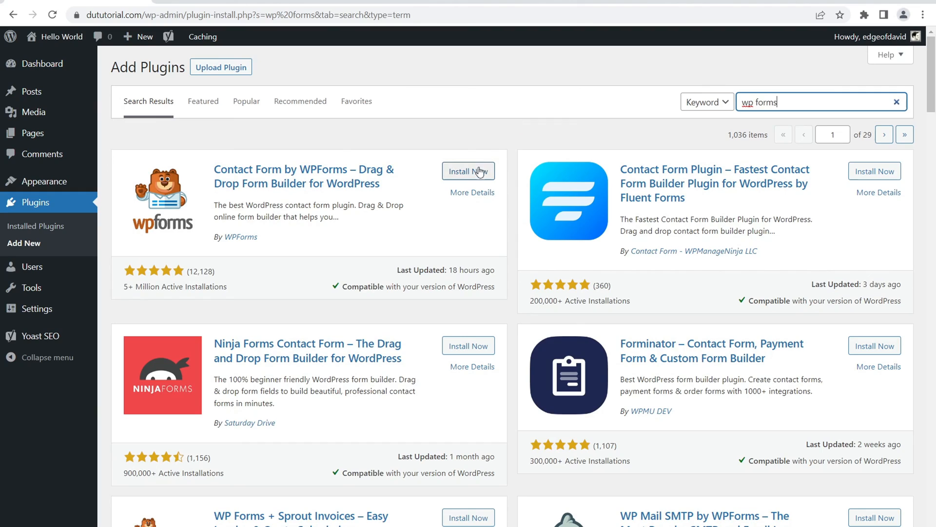
pyautogui.click(480, 172)
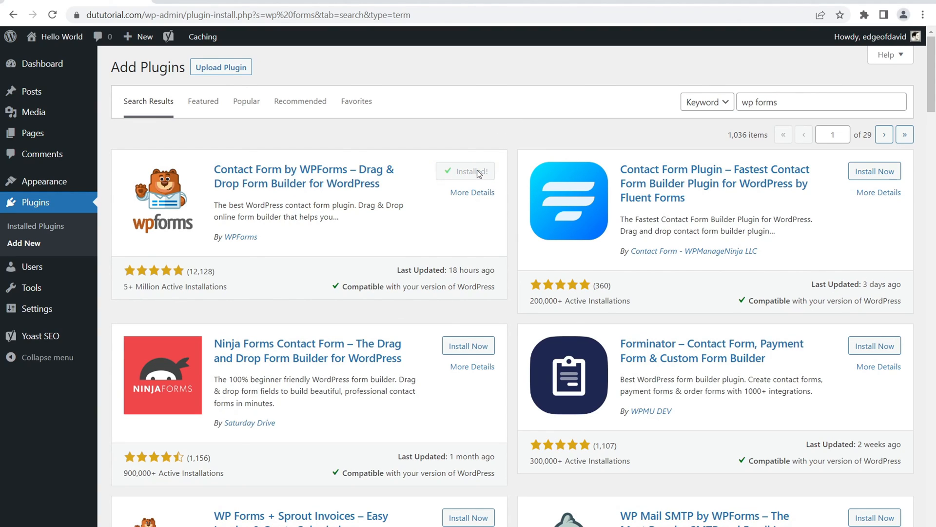
pyautogui.click(469, 175)
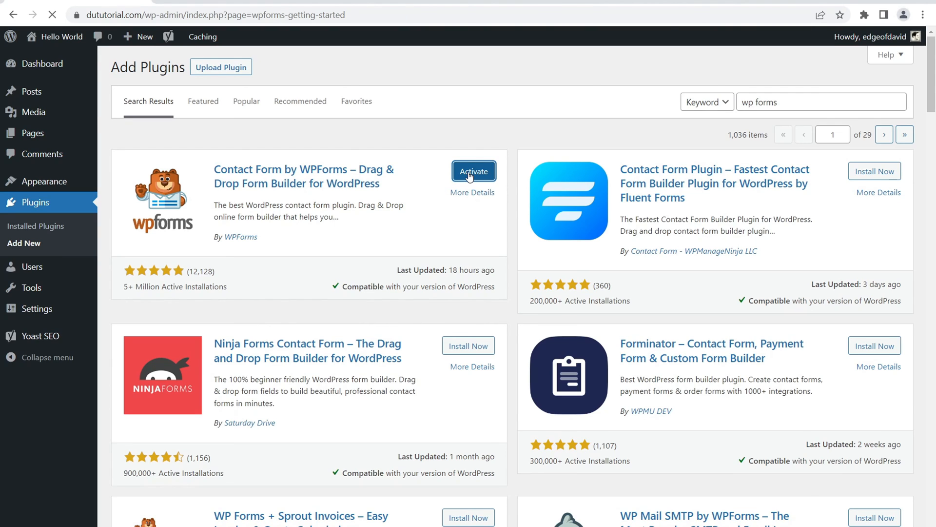
# Create a first WPForms form from the Simple Contact Form template
pyautogui.scroll(-5, 354, 141)
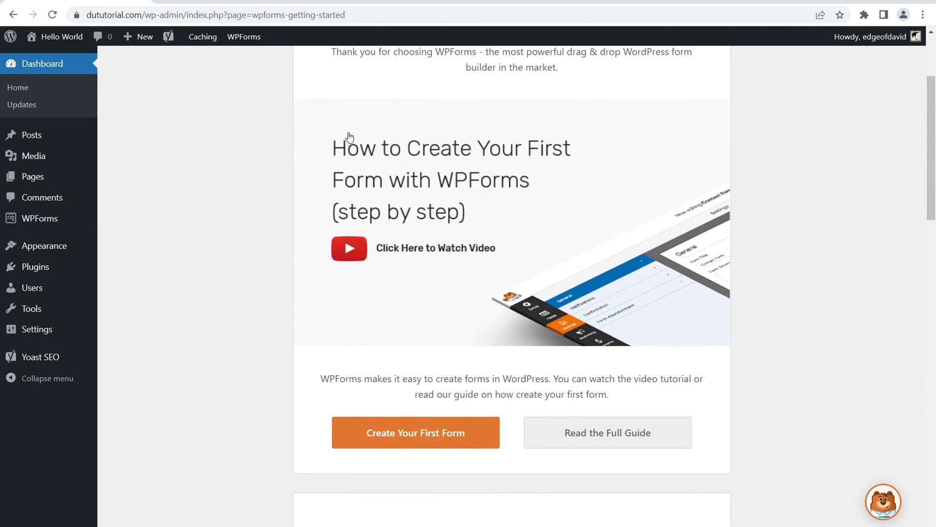
pyautogui.click(399, 331)
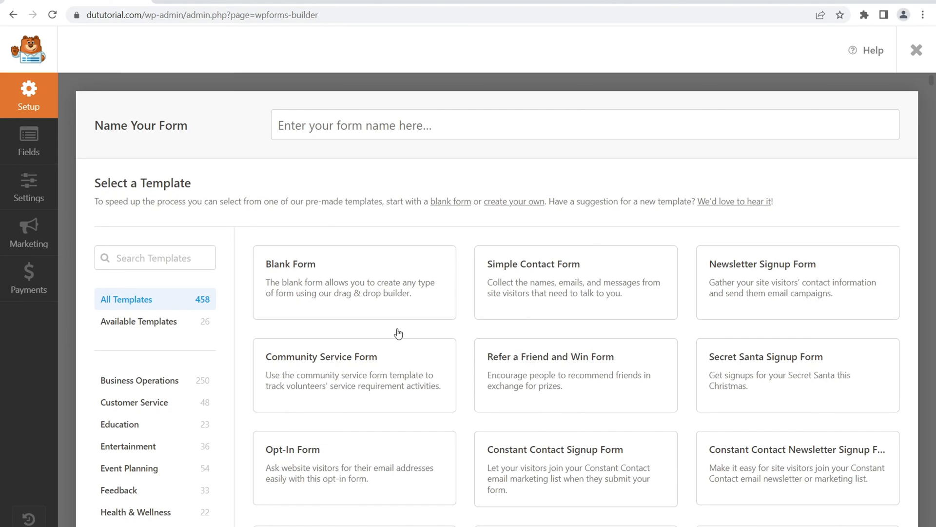
pyautogui.moveTo(596, 241)
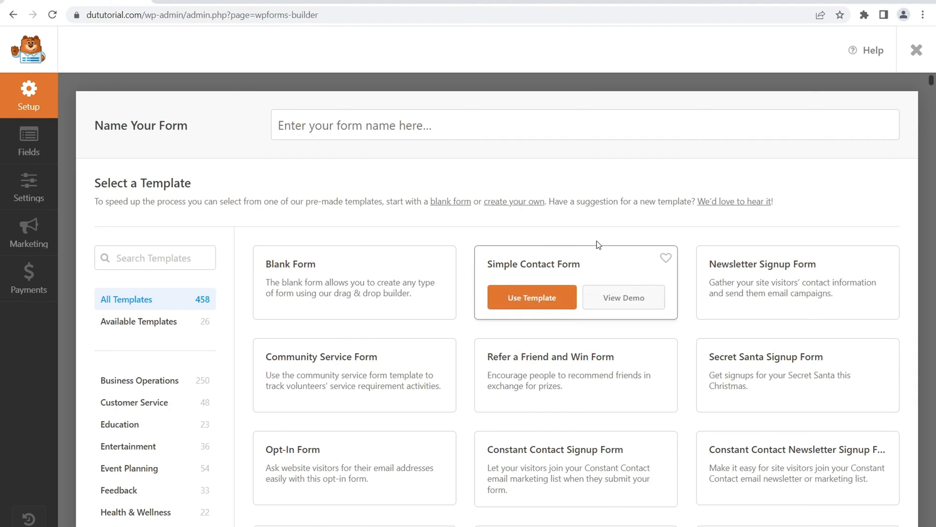
pyautogui.click(538, 300)
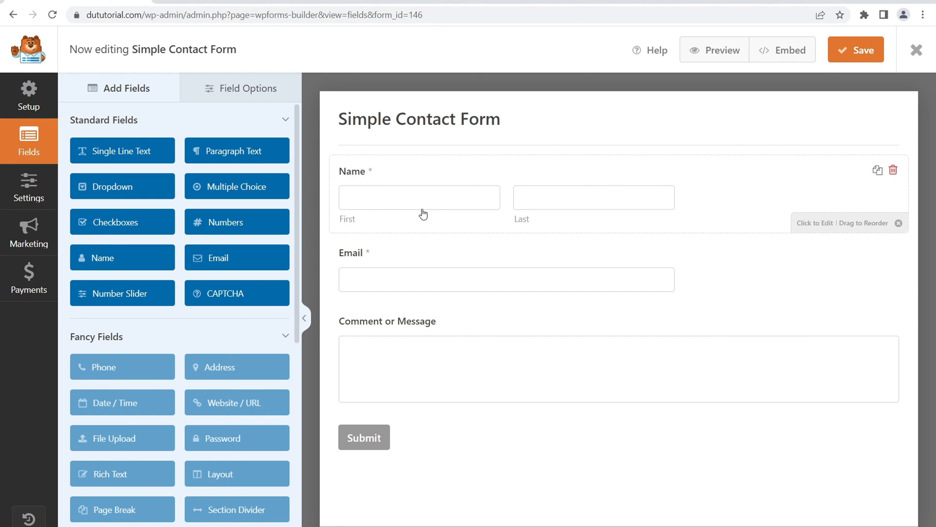
# Set the form's Name field format to Simple
pyautogui.click(503, 179)
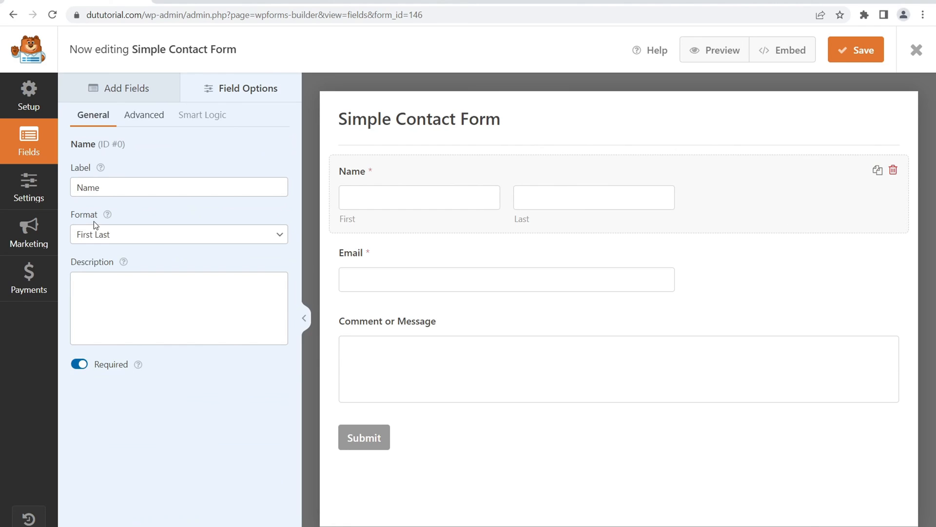
pyautogui.click(157, 238)
pyautogui.click(114, 247)
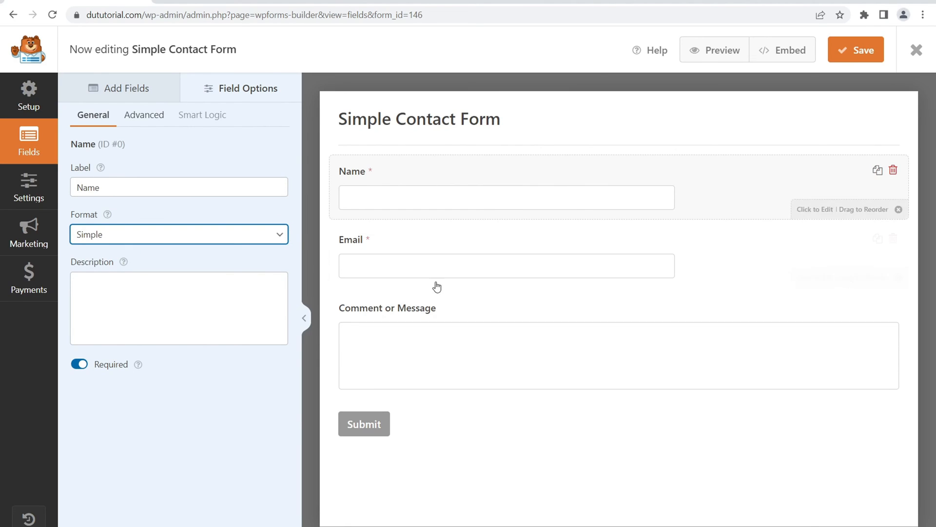
# Check the send-to address in the form's default notification settings and save the form
pyautogui.click(20, 193)
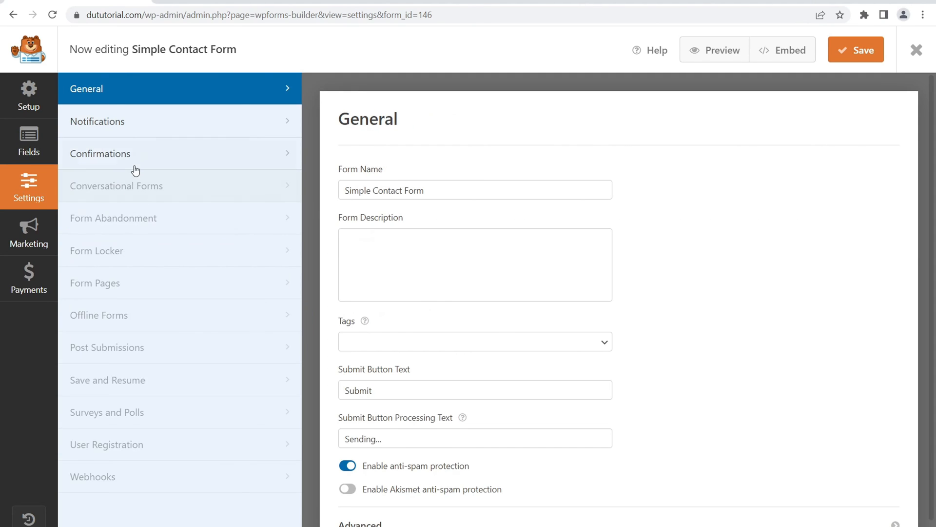
pyautogui.click(142, 121)
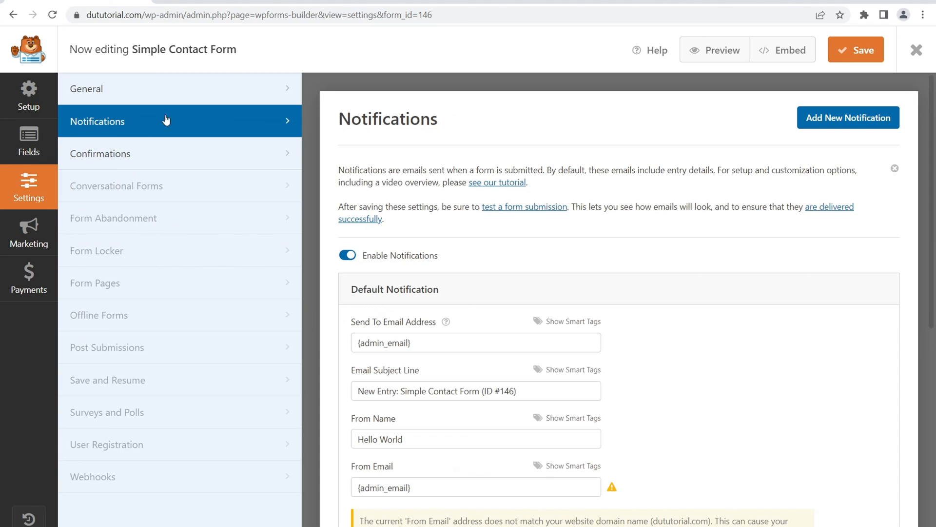
pyautogui.moveTo(356, 322); pyautogui.dragTo(353, 342)
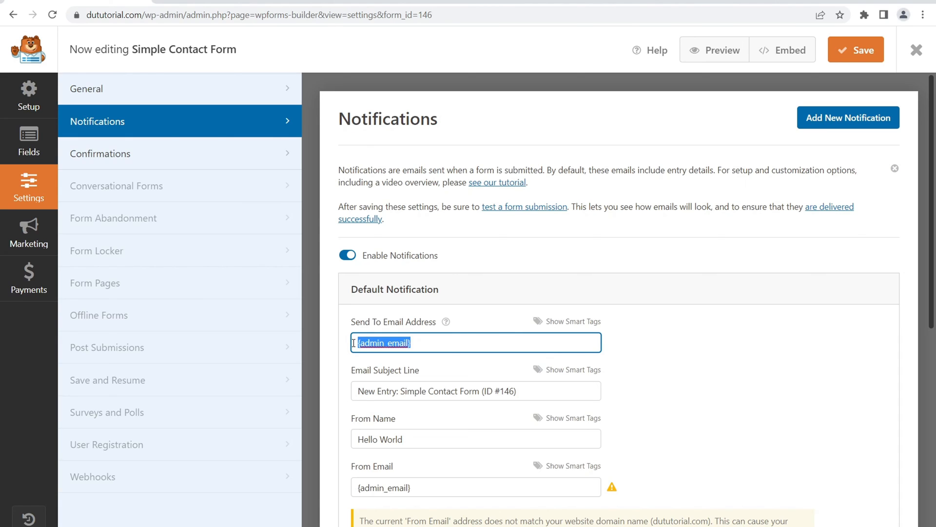
pyautogui.click(856, 50)
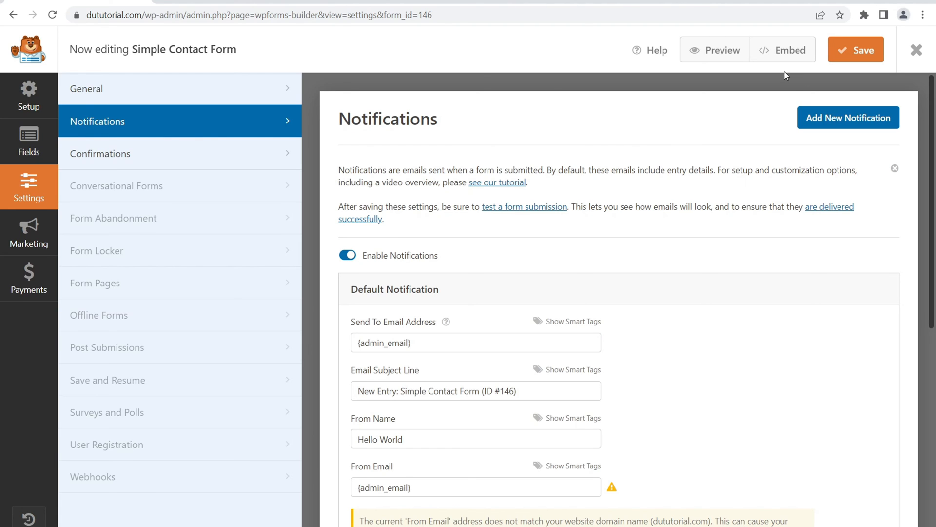
# View the options for embedding the form in a page, dismiss them and leave the form builder
pyautogui.click(784, 50)
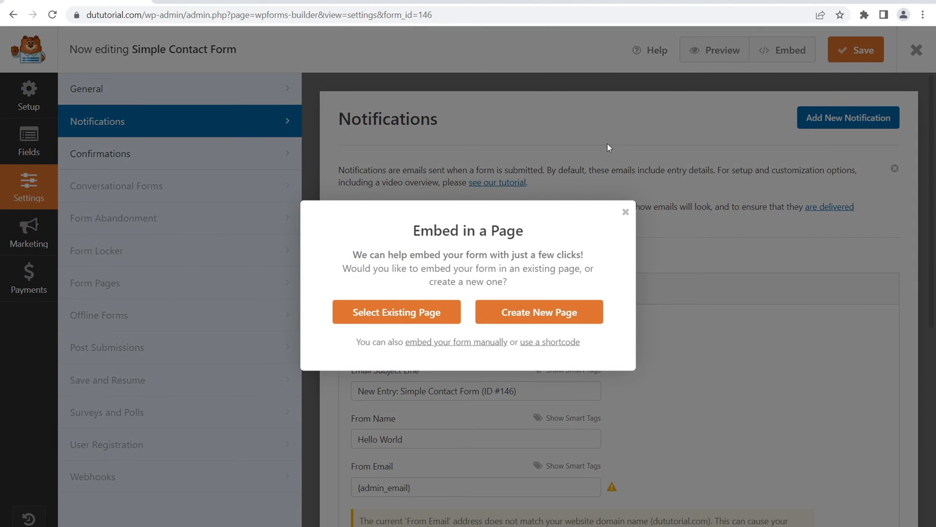
pyautogui.click(626, 214)
pyautogui.click(916, 50)
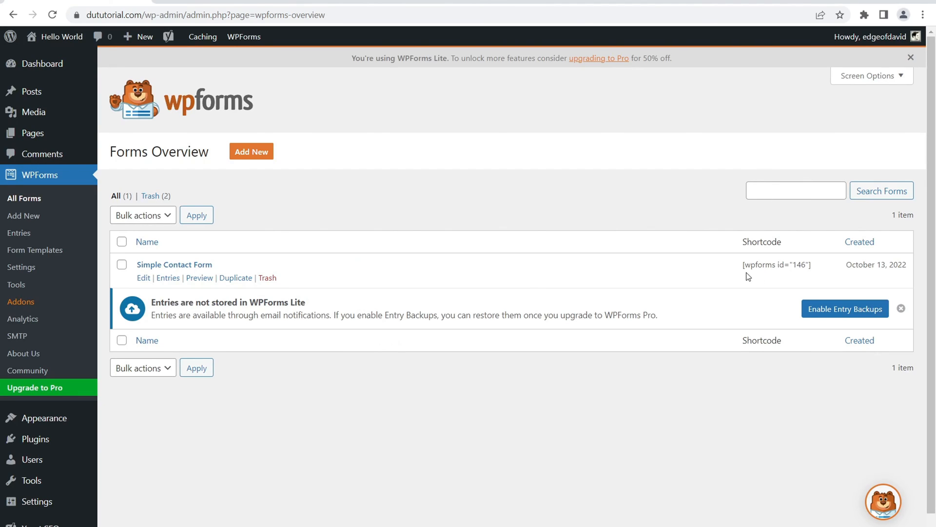
# Copy the Simple Contact Form's shortcode and open the site's Contact page in the page editor
pyautogui.moveTo(742, 267); pyautogui.dragTo(812, 266)
pyautogui.rightClick(792, 266)
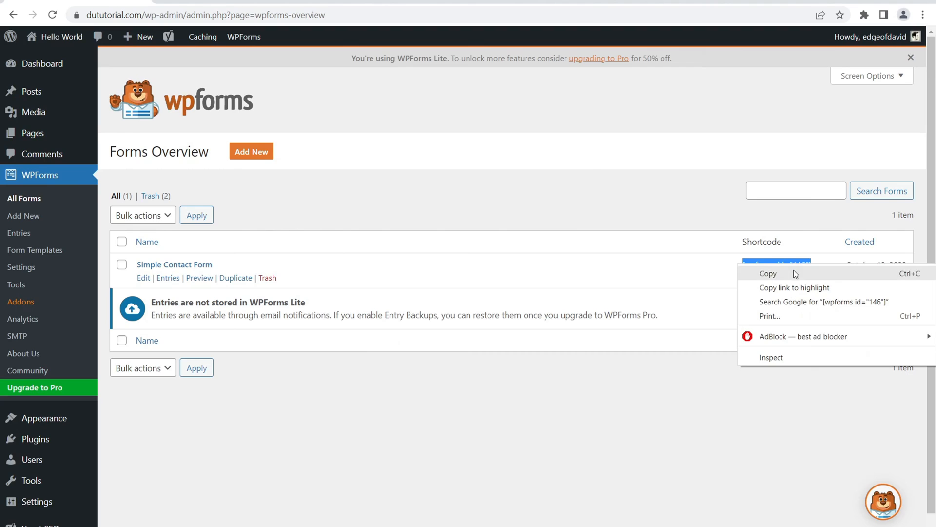
pyautogui.click(796, 271)
pyautogui.click(224, 1)
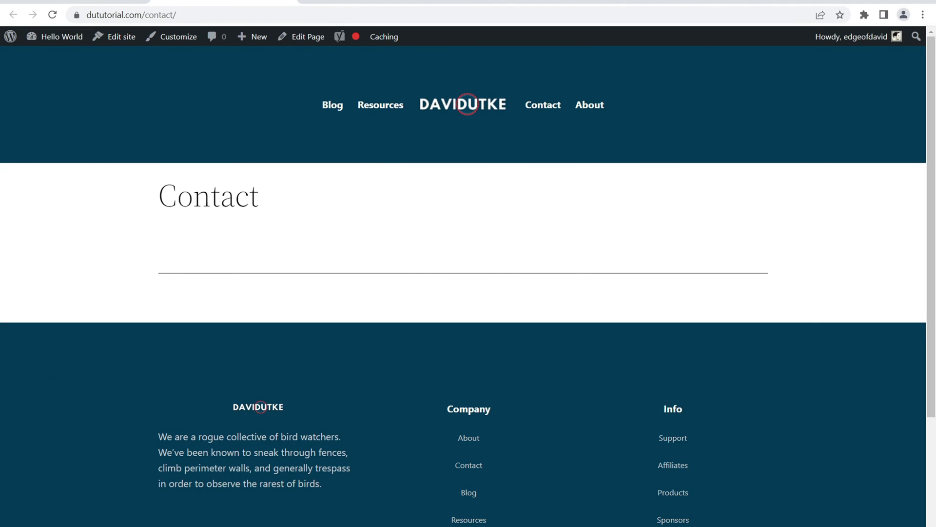
pyautogui.click(318, 41)
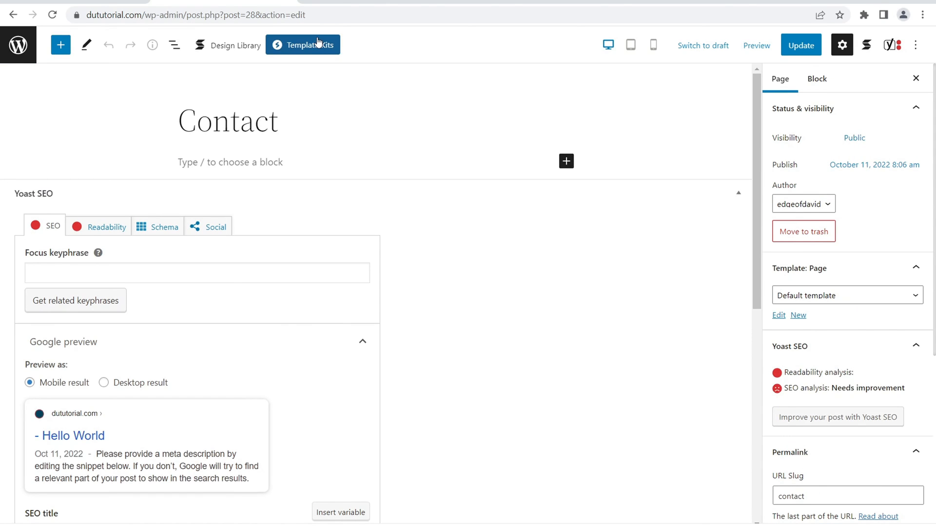
# Keep the Contact page on the Default template and add the paragraph "Text goes here" to its body
pyautogui.click(865, 292)
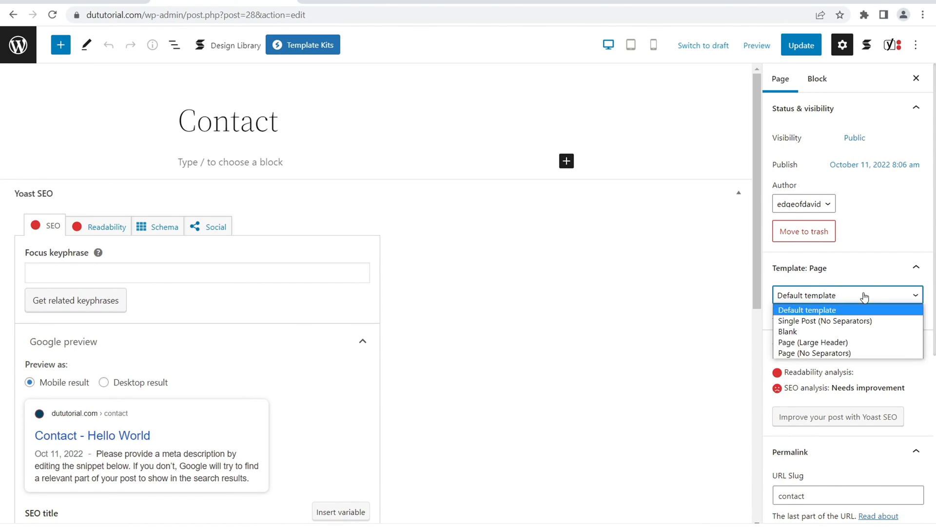
pyautogui.click(827, 312)
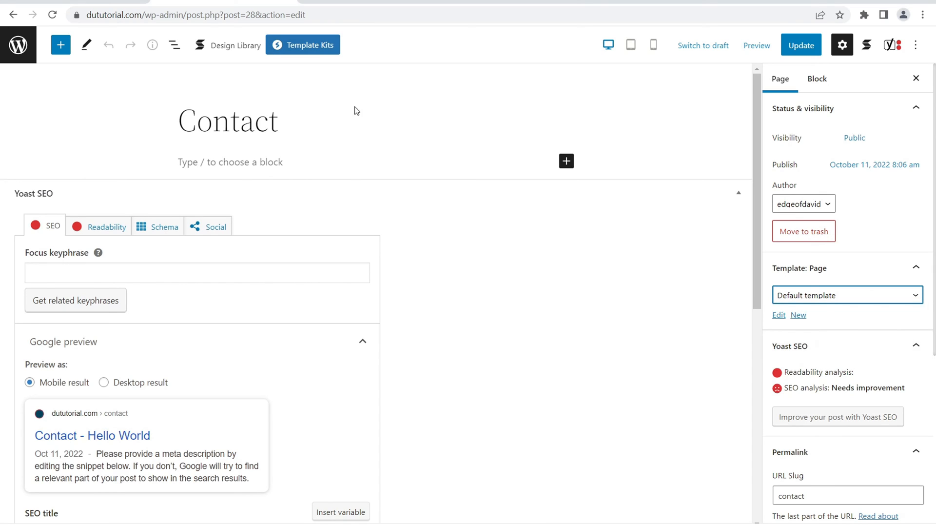
pyautogui.click(247, 164)
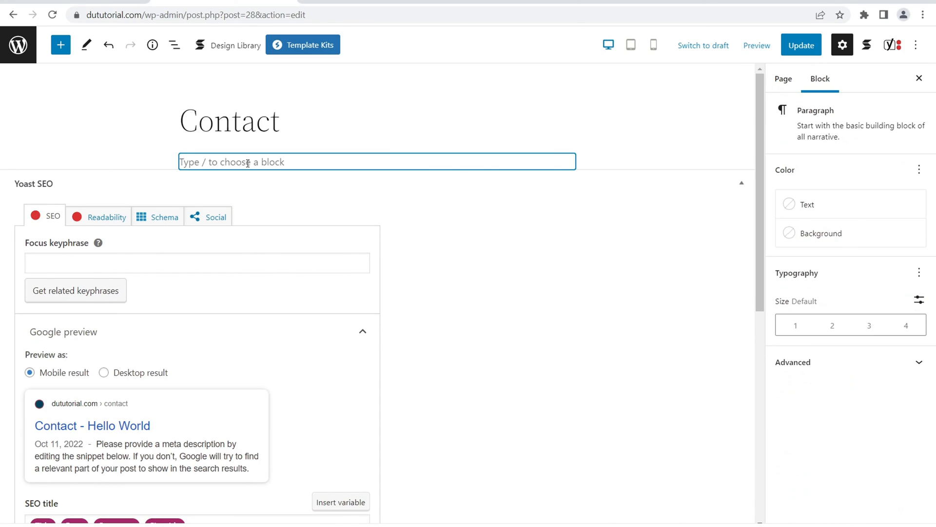
pyautogui.write('Text ')
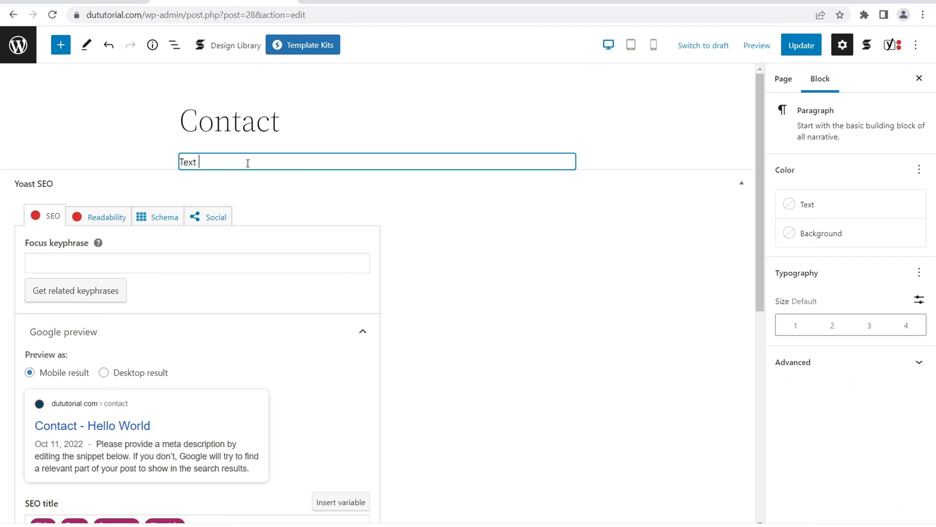
pyautogui.write('goes here')
pyautogui.press('Return')
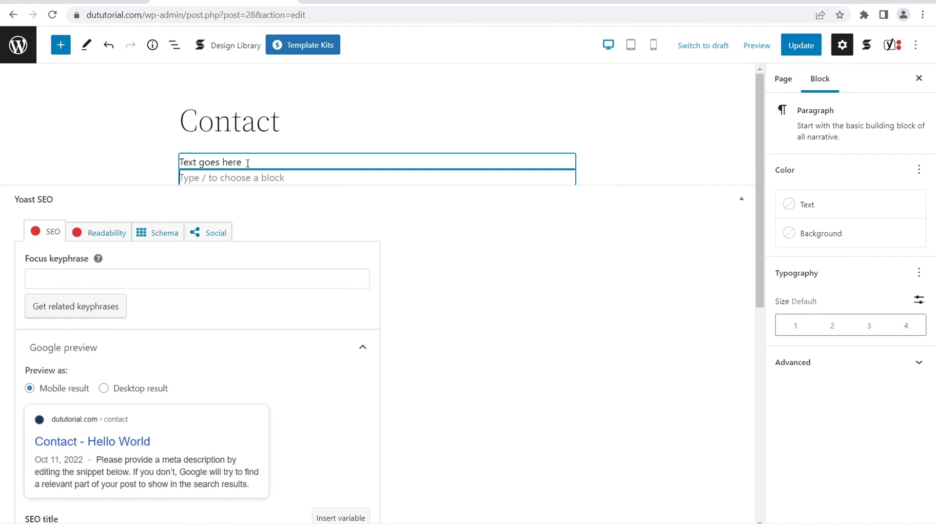
# Paste the copied form shortcode [wpforms id="146"] below the paragraph and update the Contact page
pyautogui.rightClick(233, 181)
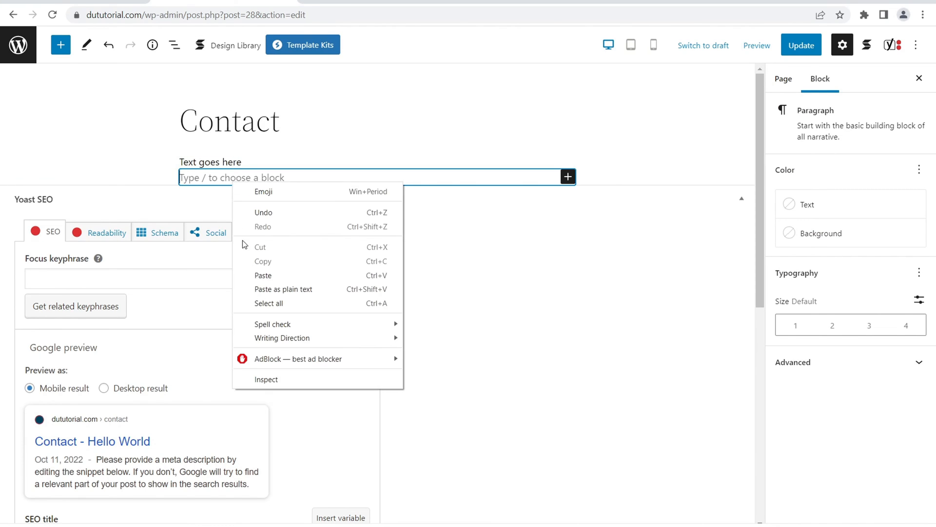
pyautogui.click(262, 277)
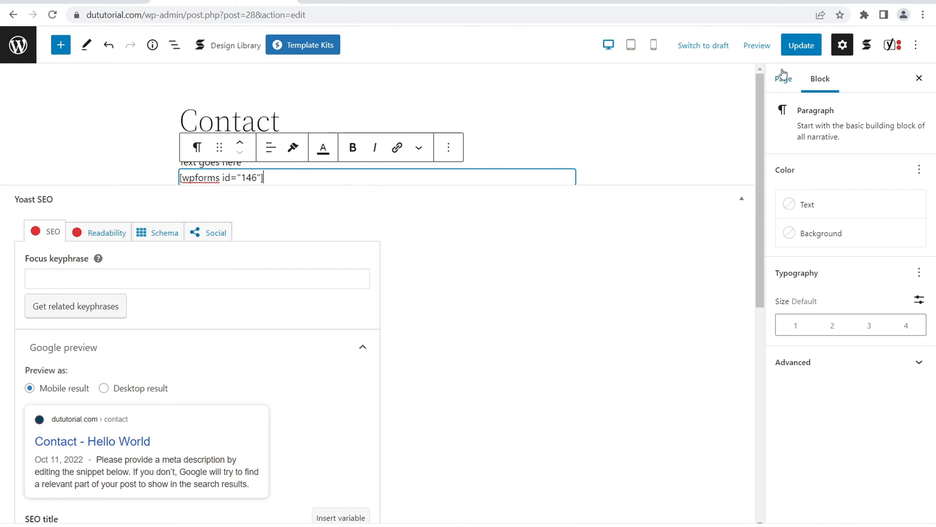
pyautogui.click(801, 45)
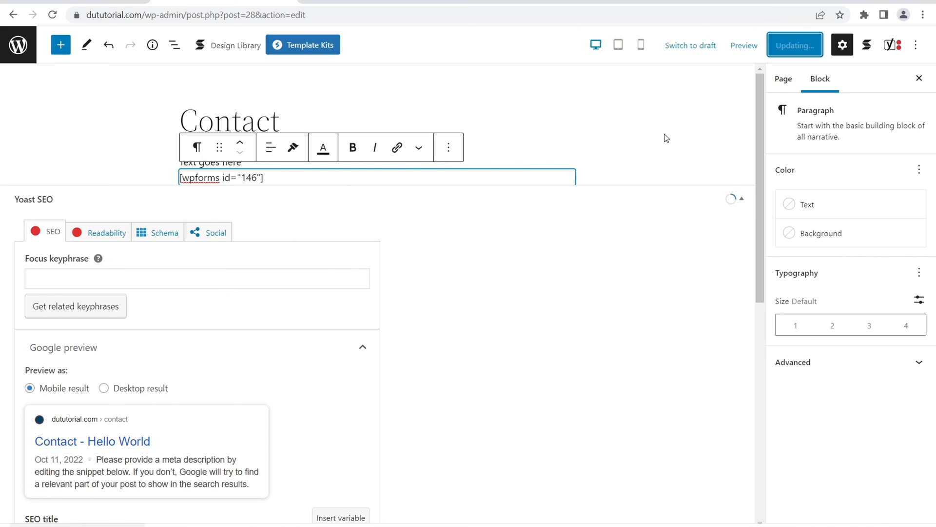
# Open the published Contact page from its permalink in a new browser tab and look it over
pyautogui.click(294, 121)
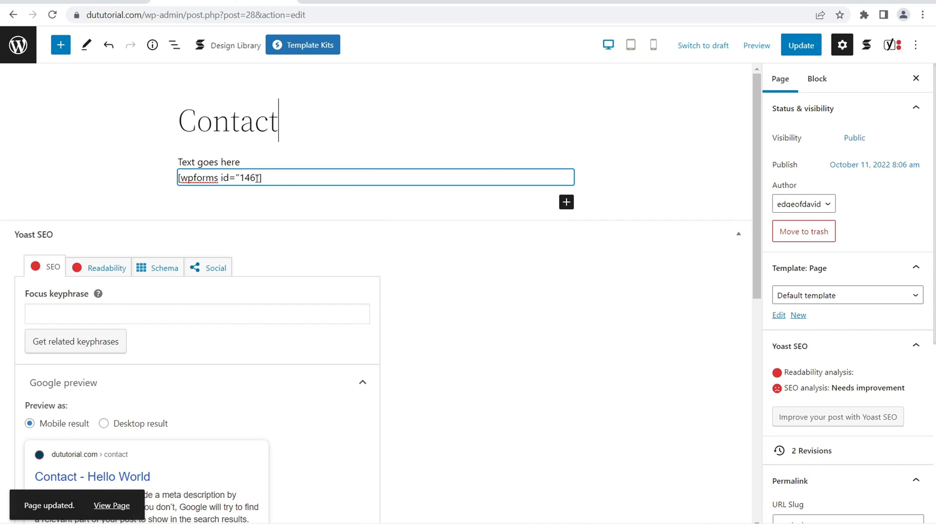
pyautogui.click(868, 269)
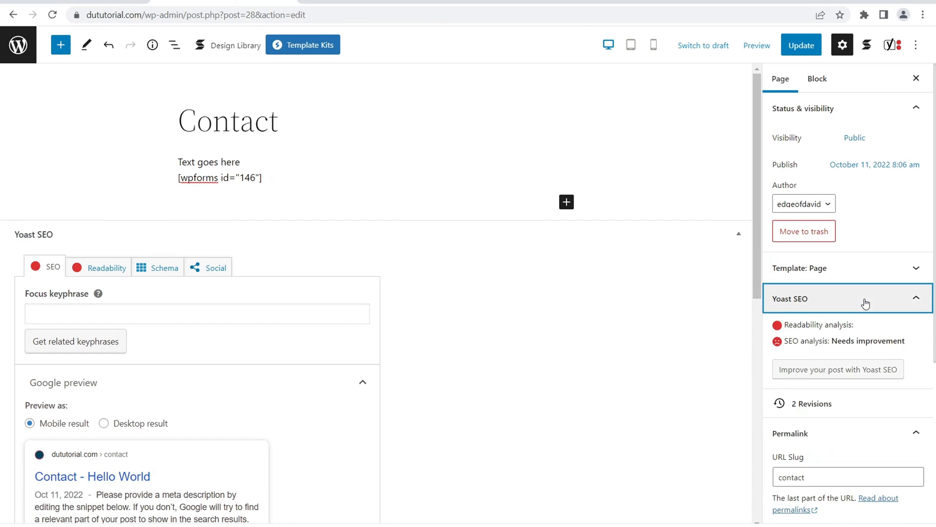
pyautogui.click(866, 298)
pyautogui.rightClick(823, 475)
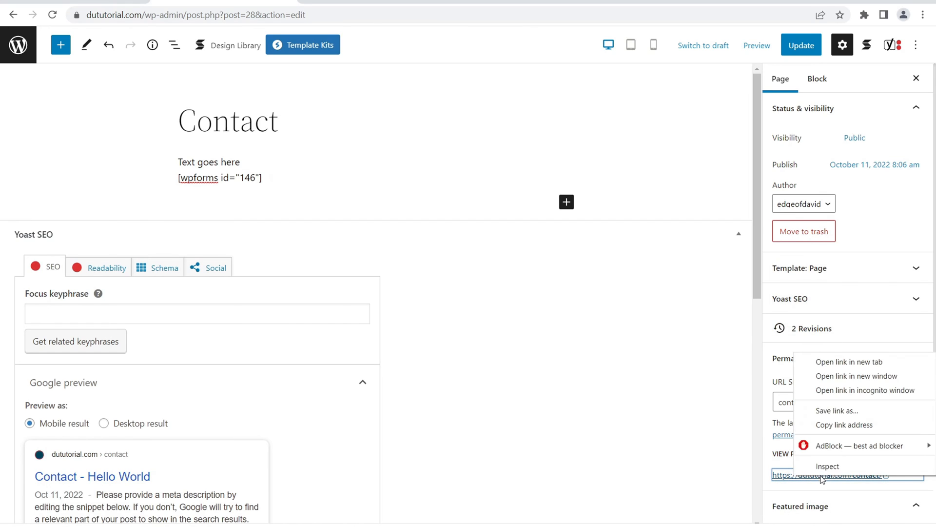
pyautogui.click(849, 361)
pyautogui.click(376, 2)
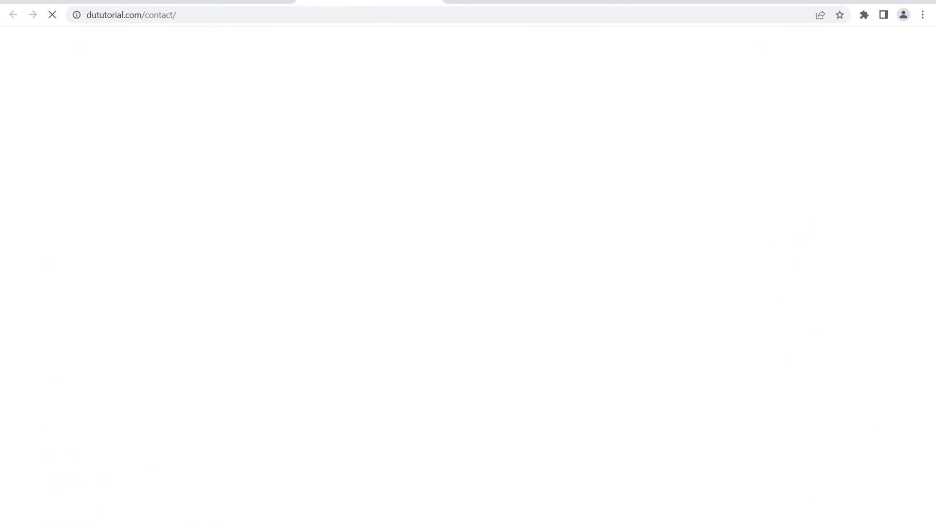
pyautogui.scroll(-4, 370, 208)
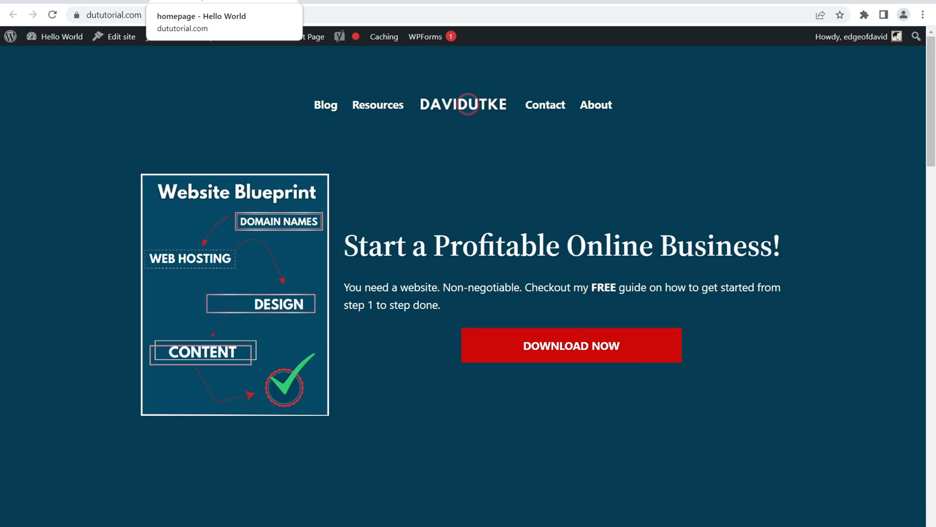
# Open the homepage for editing, replace its Yoast SEO title variables with "Site Title | Keyword Description" and update the page
pyautogui.click(307, 37)
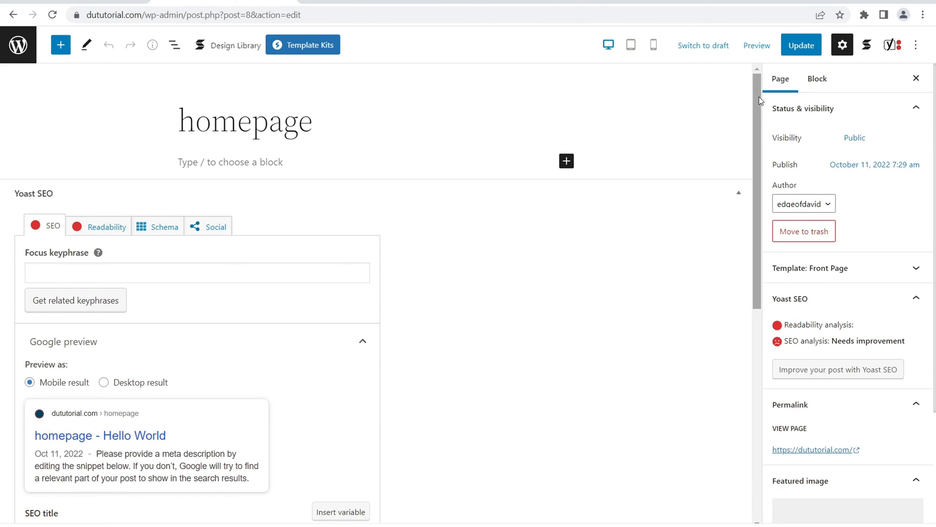
pyautogui.moveTo(759, 101); pyautogui.dragTo(762, 189)
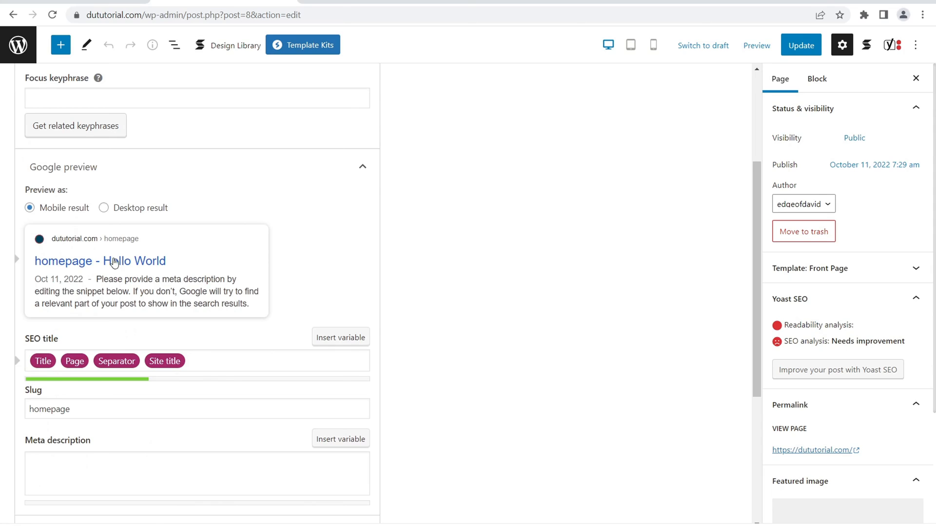
pyautogui.click(481, 330)
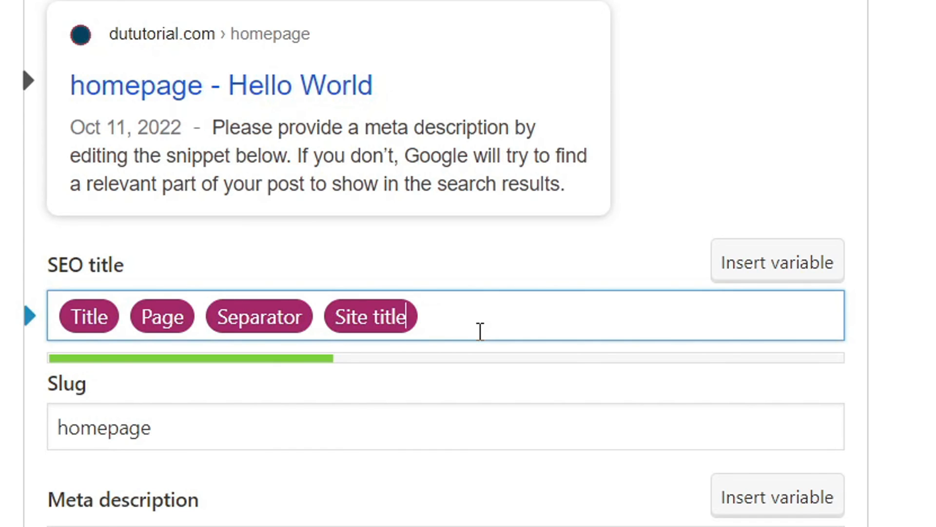
pyautogui.press('BackSpace')
pyautogui.press('BackSpace')
pyautogui.press('BackSpace')
pyautogui.press('BackSpace')
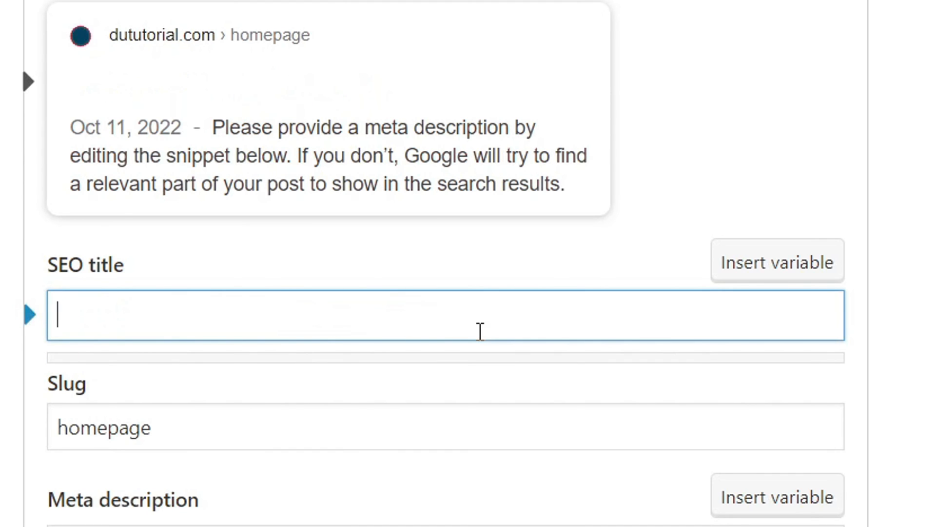
pyautogui.write('Site T')
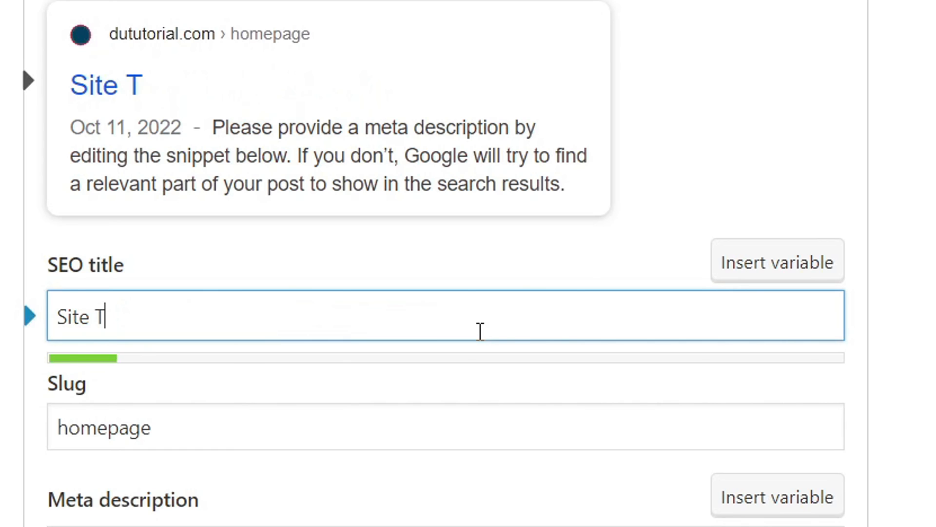
pyautogui.write('itle |')
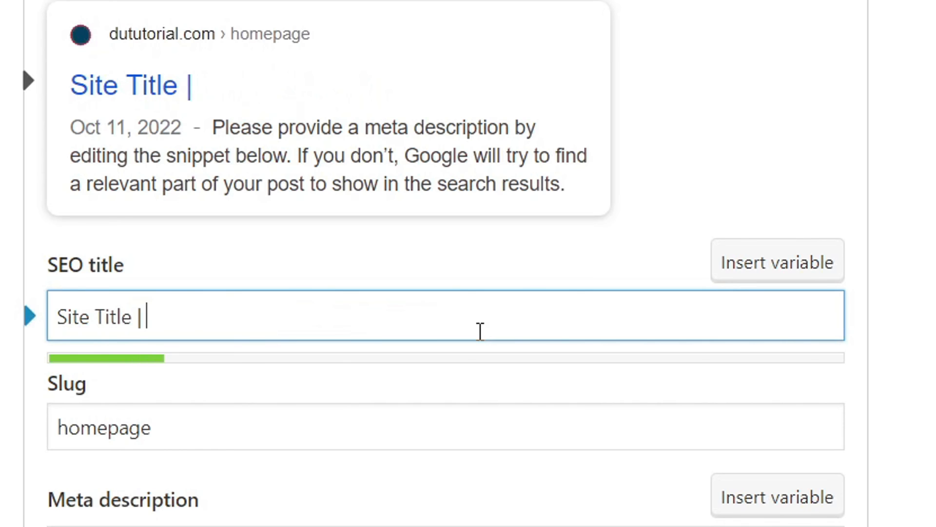
pyautogui.write(' Keyword ')
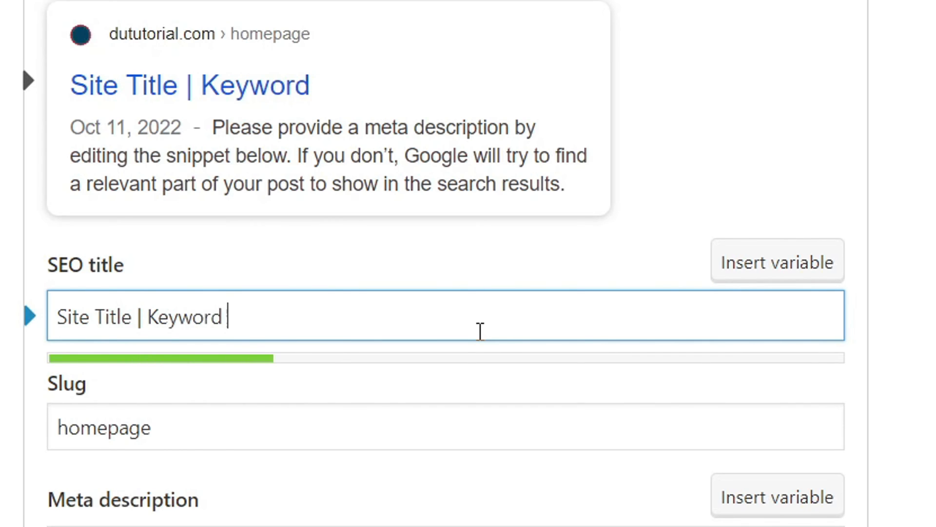
pyautogui.write('Descripton')
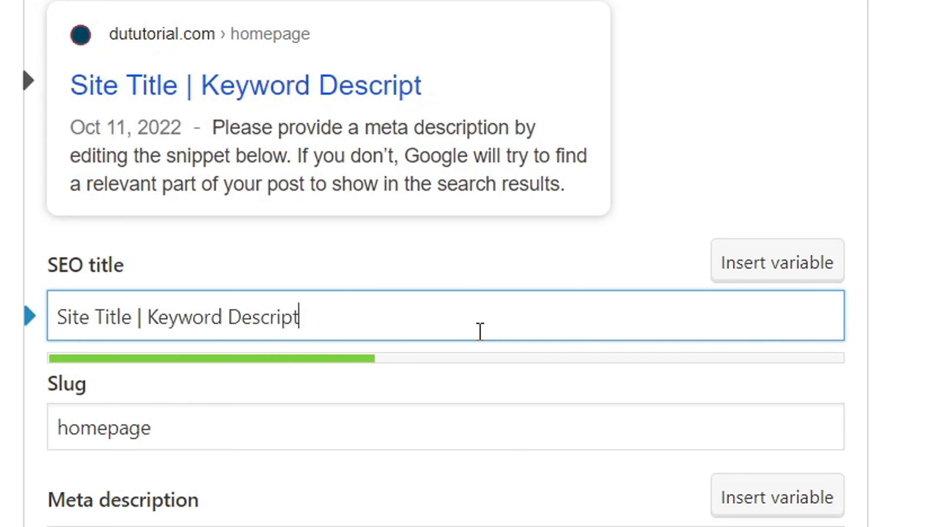
pyautogui.press('BackSpace')
pyautogui.press('BackSpace')
pyautogui.write('ion')
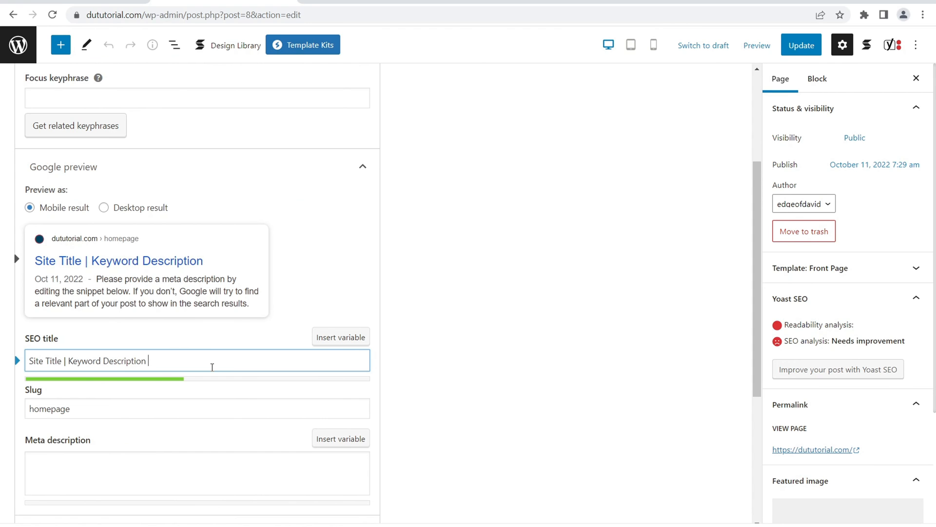
pyautogui.click(144, 466)
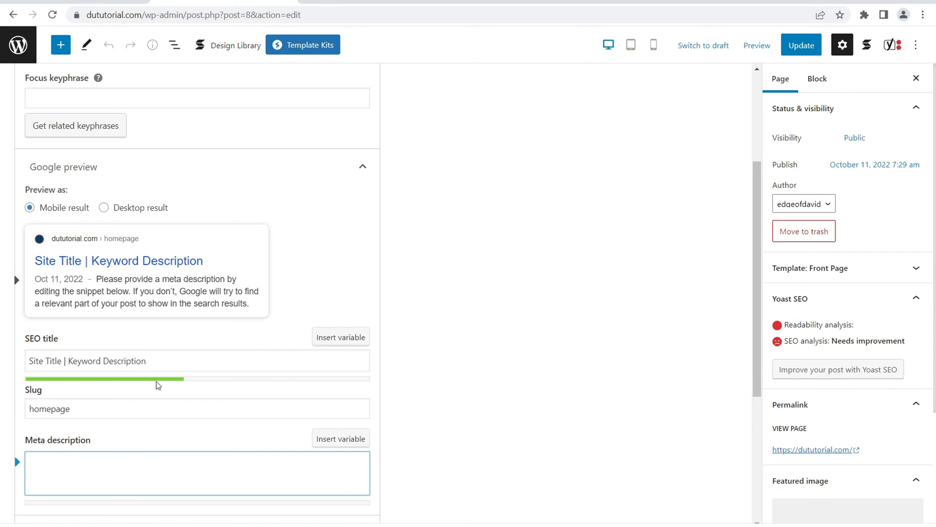
pyautogui.click(802, 45)
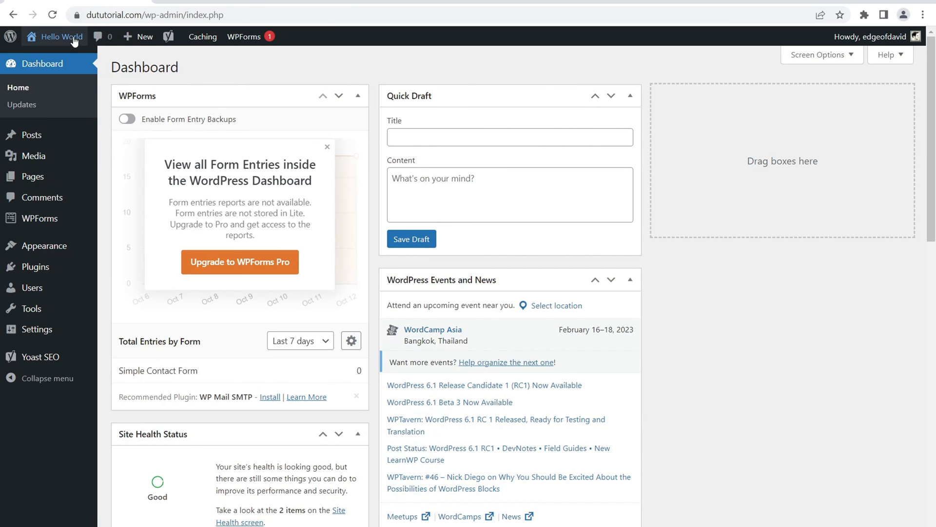
# Open the live site in a new browser tab and view the Laptop Operating Systems post
pyautogui.rightClick(72, 37)
pyautogui.click(98, 47)
pyautogui.click(42, 58)
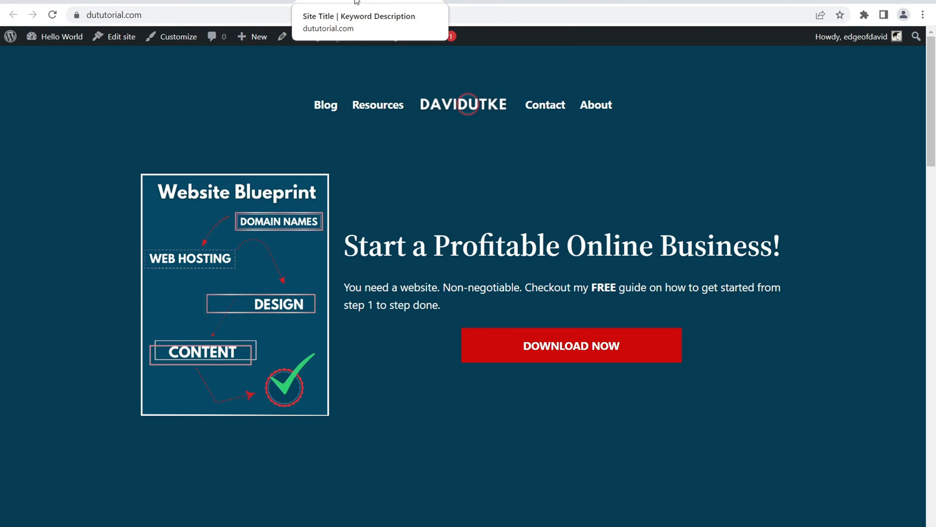
pyautogui.scroll(-7, 522, 143)
pyautogui.click(455, 288)
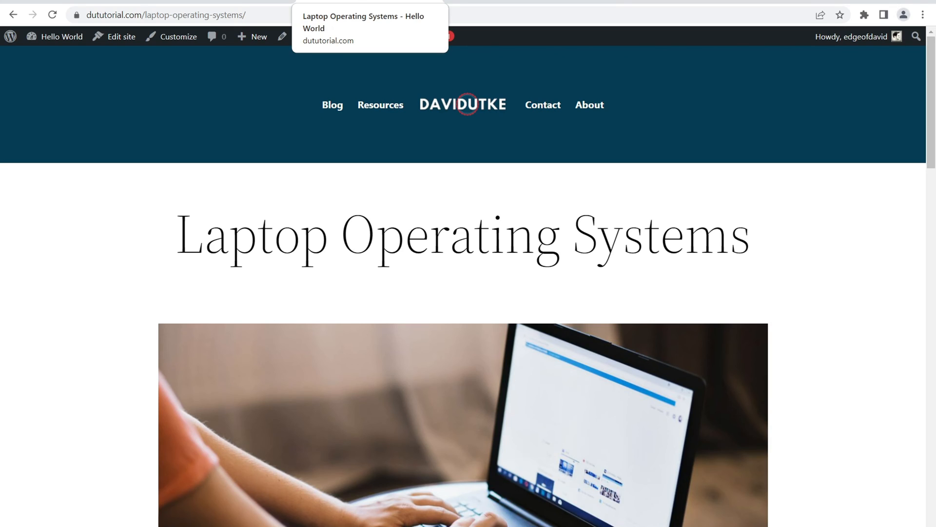
# Return to the dashboard and check the Site Title in the General Settings
pyautogui.click(78, 1)
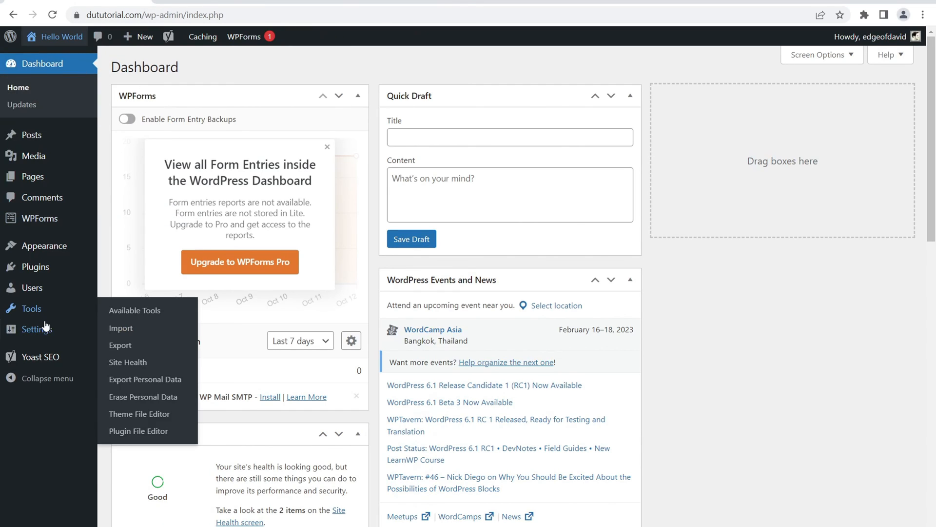
pyautogui.moveTo(44, 328)
pyautogui.click(120, 335)
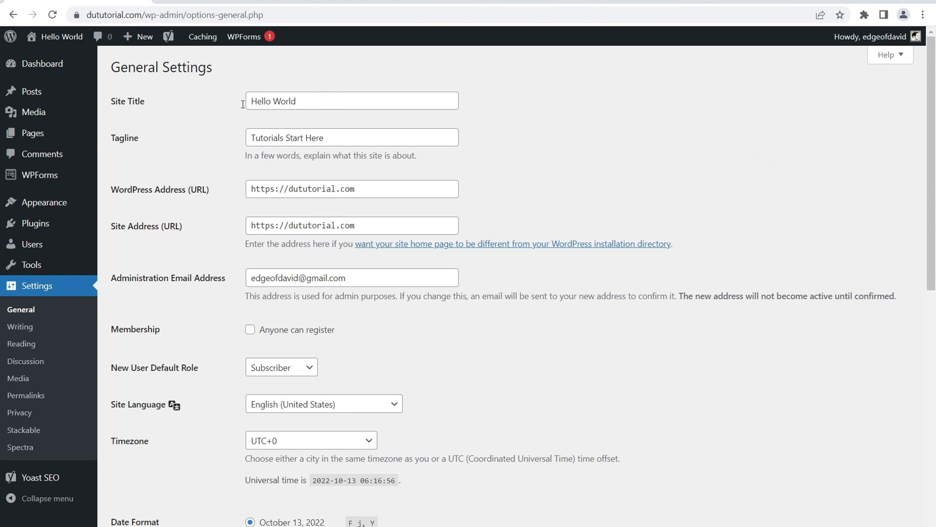
pyautogui.moveTo(151, 102); pyautogui.dragTo(112, 101)
pyautogui.moveTo(304, 102); pyautogui.dragTo(203, 105)
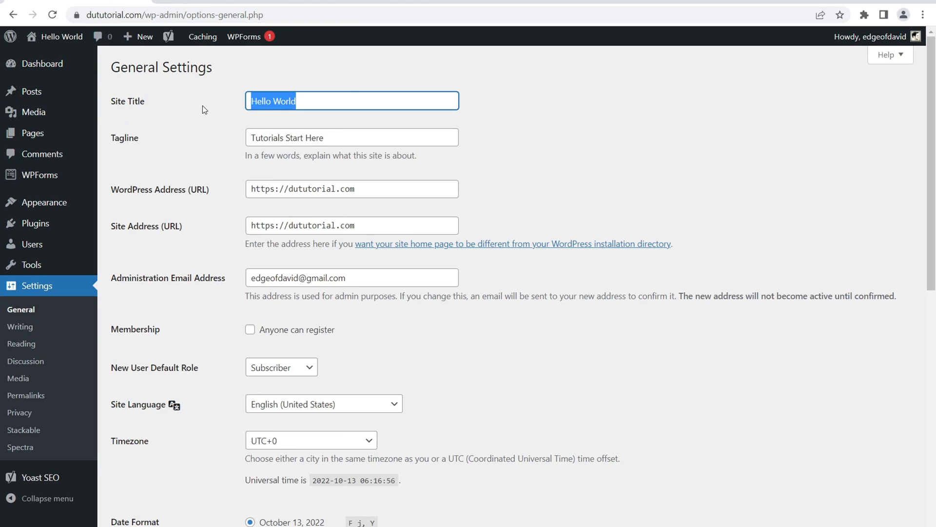
# Open the Laptop Operating Systems post for editing and examine its Yoast Google preview, SEO title, slug and meta description
pyautogui.click(392, 3)
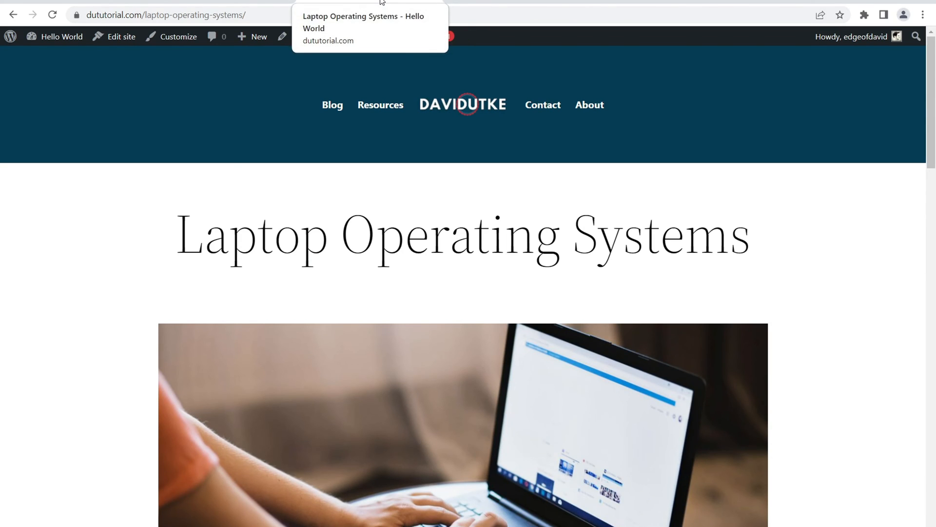
pyautogui.click(311, 39)
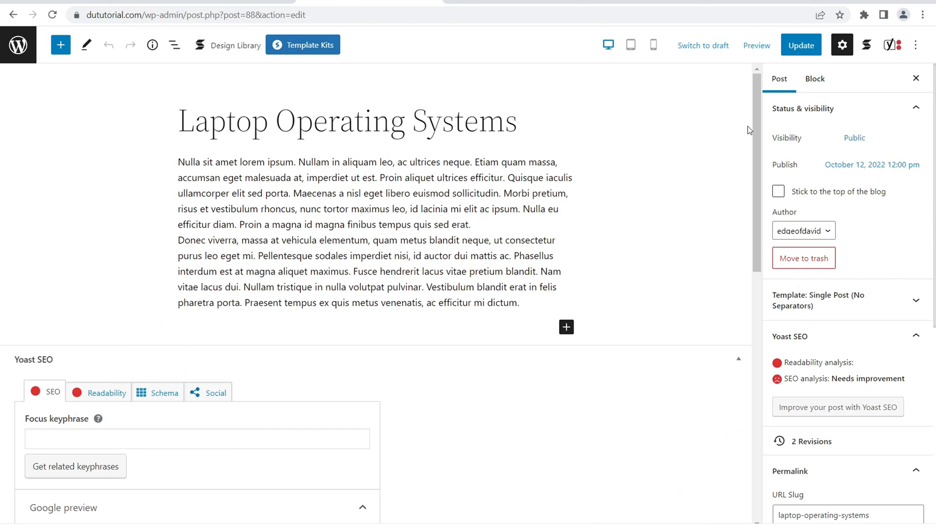
pyautogui.scroll(-2, 425, 178)
pyautogui.scroll(-4, 424, 178)
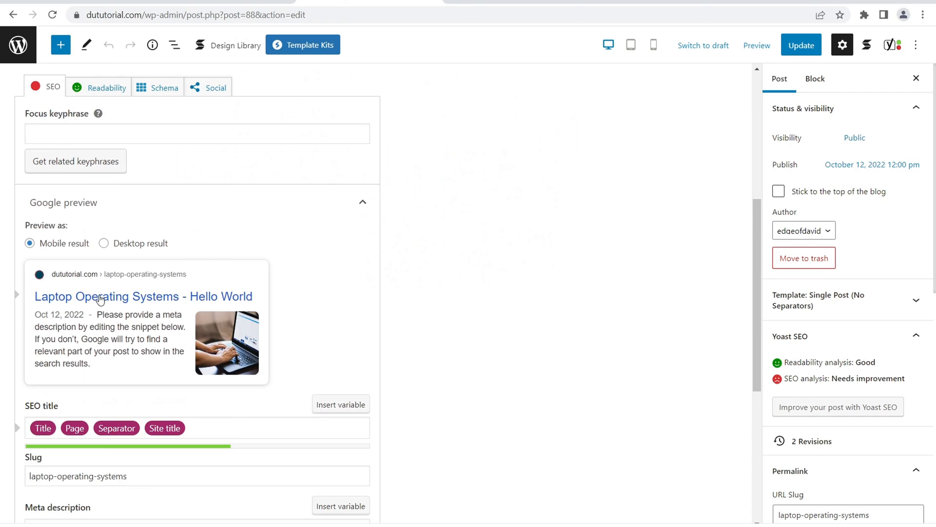
pyautogui.scroll(-1, 98, 312)
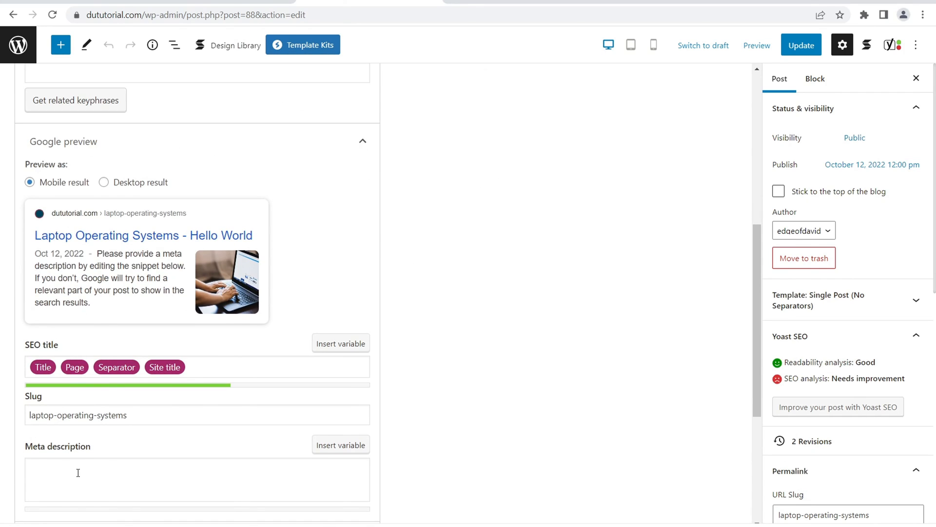
pyautogui.moveTo(133, 417); pyautogui.dragTo(24, 414)
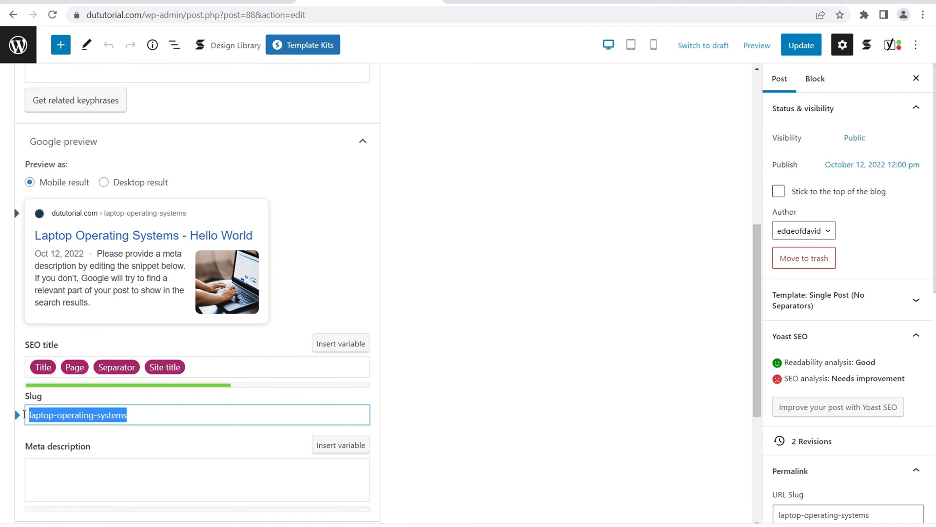
pyautogui.click(515, 360)
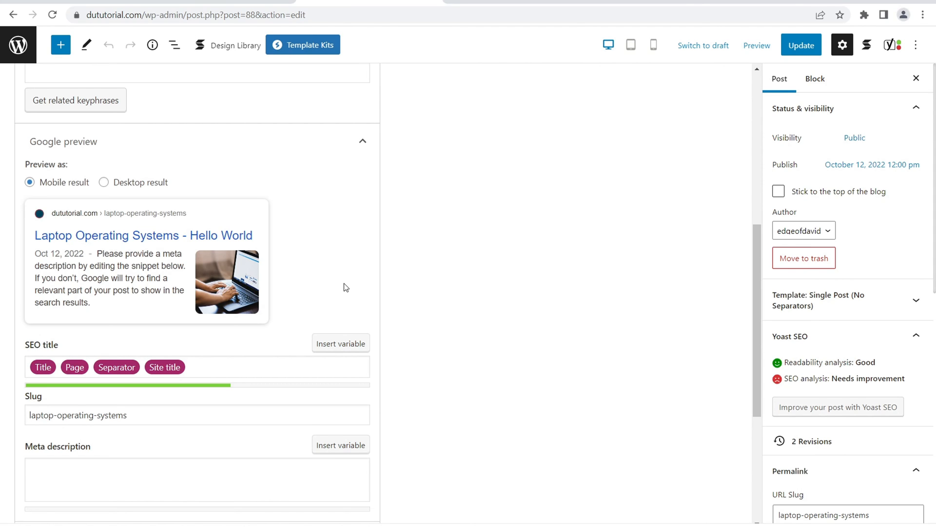
# Review the Laptop Operating Systems post's Yoast fields and compare them with the homepage's Google preview and SEO title
pyautogui.scroll(-1, 343, 280)
pyautogui.scroll(7, 477, 257)
pyautogui.scroll(-5, 661, 278)
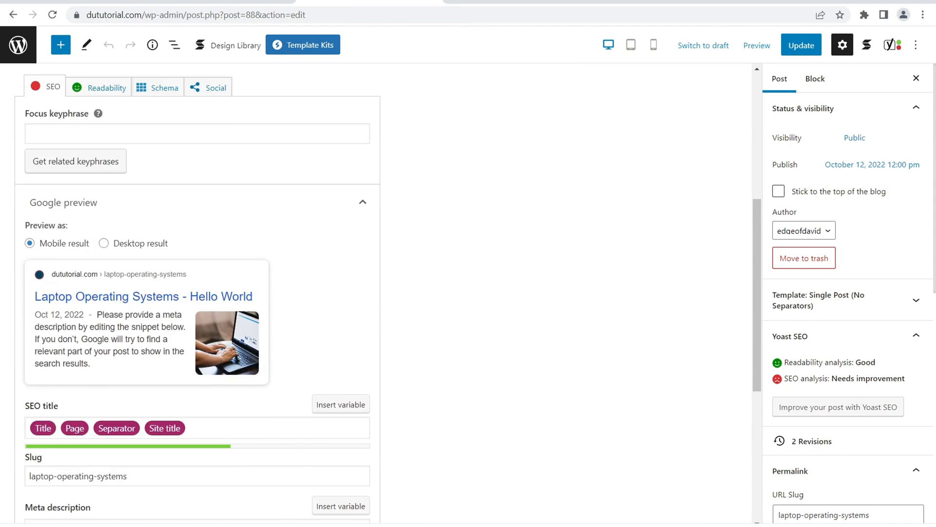
pyautogui.scroll(5, 620, 284)
pyautogui.click(244, 1)
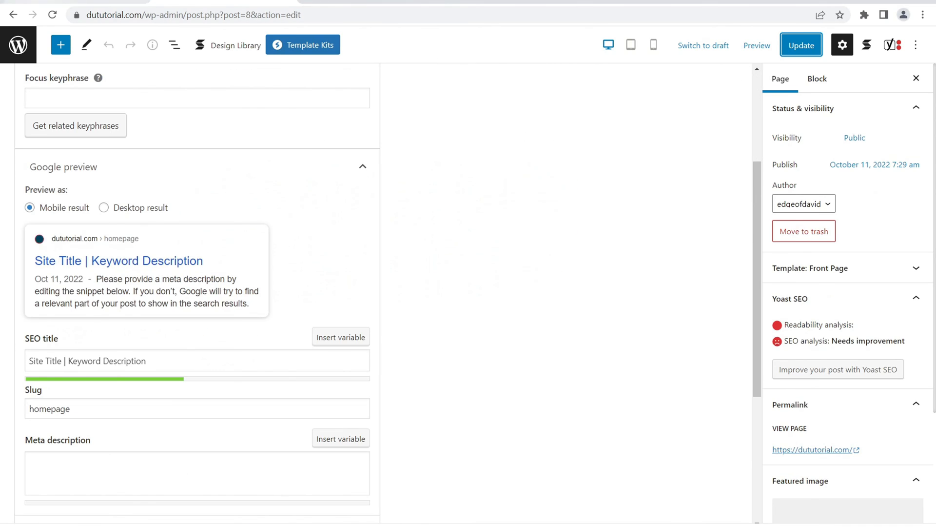
# Open the live site in a new browser tab from the dashboard and look over the homepage
pyautogui.click(78, 2)
pyautogui.rightClick(73, 39)
pyautogui.click(92, 45)
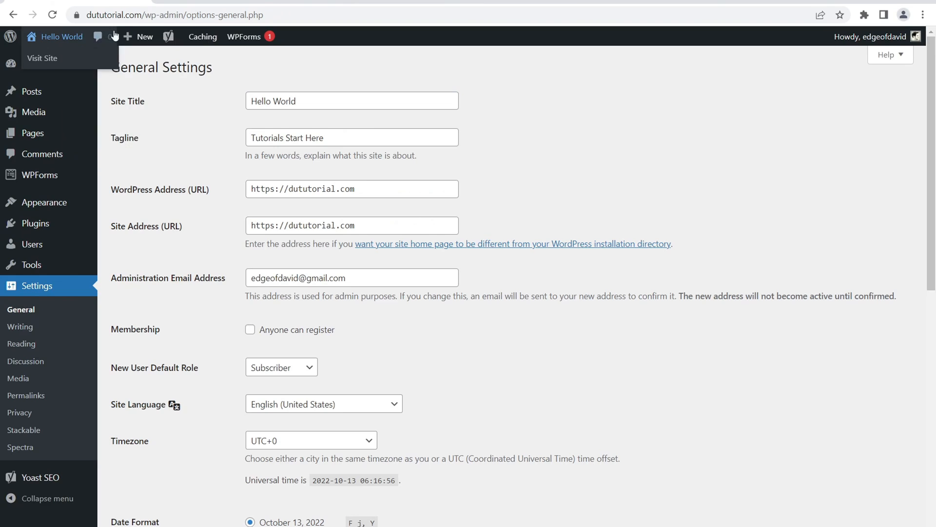
pyautogui.click(521, 2)
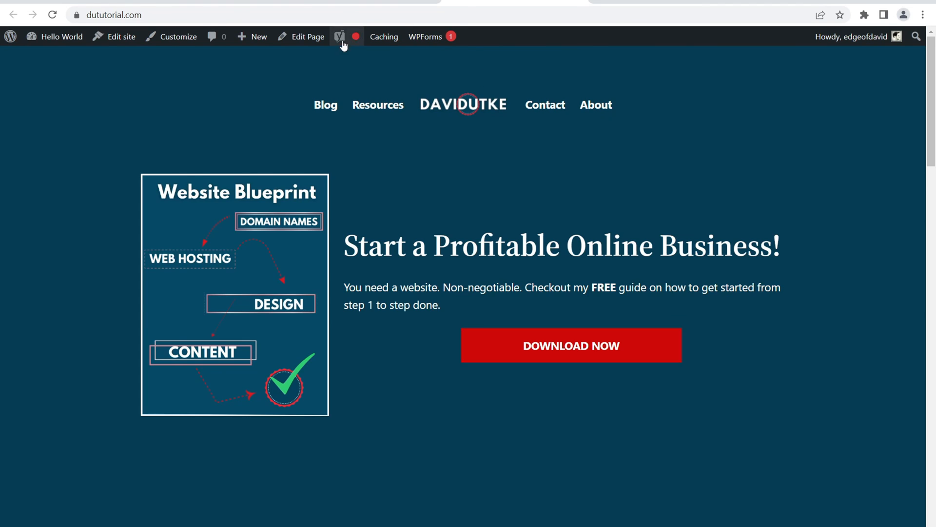
pyautogui.scroll(-10, 462, 242)
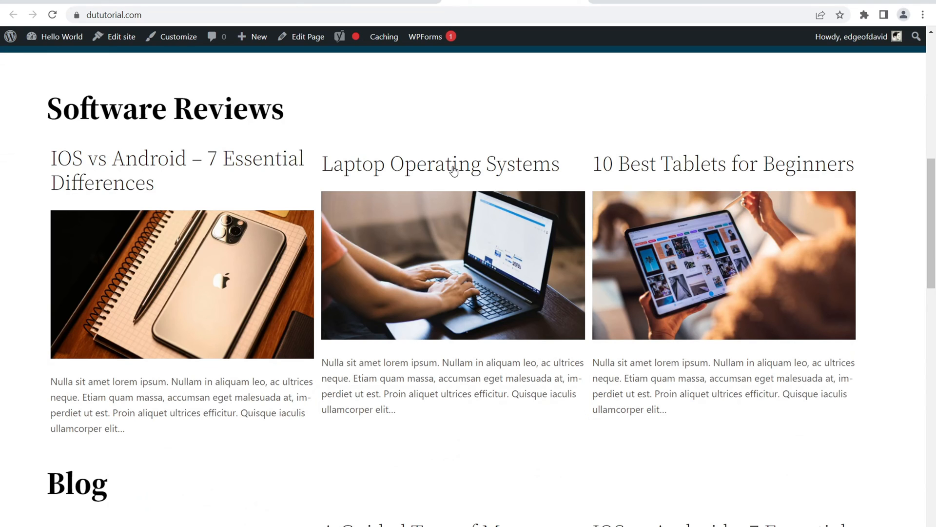
pyautogui.scroll(10, 439, 174)
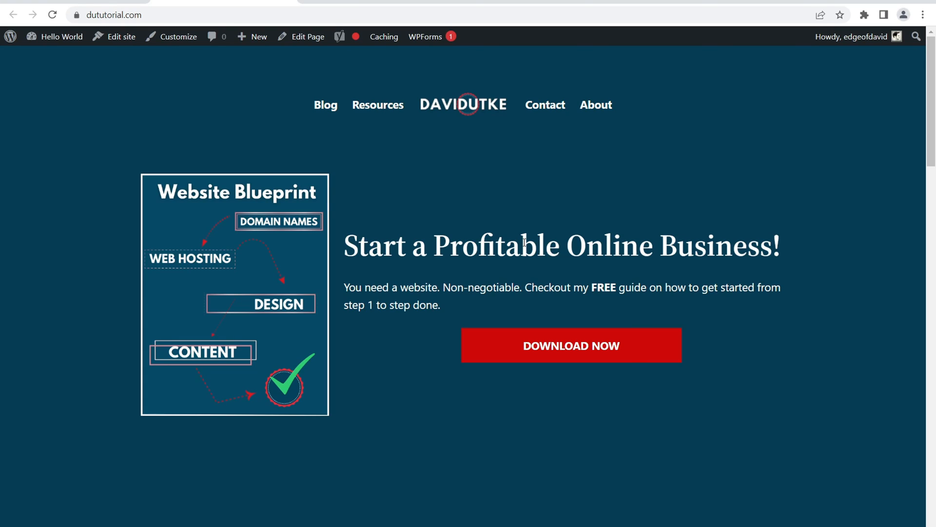
# Examine the homepage's mobile layout in the browser developer tools, including the Website Blueprint image and post sections, and close the tools
pyautogui.rightClick(482, 178)
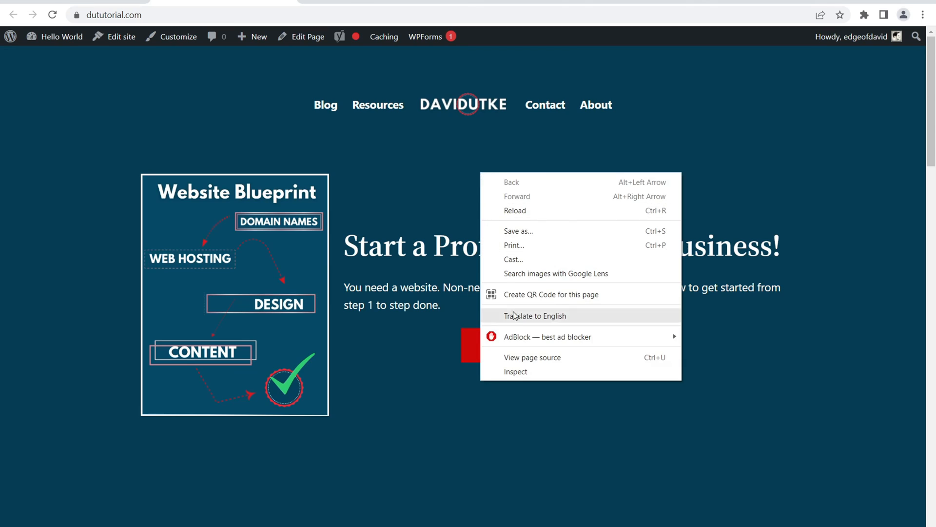
pyautogui.click(517, 375)
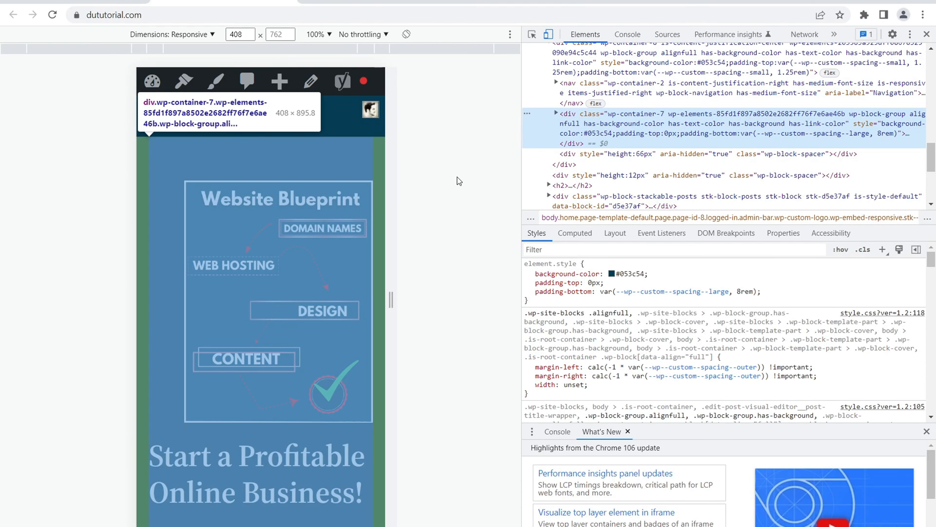
pyautogui.click(193, 199)
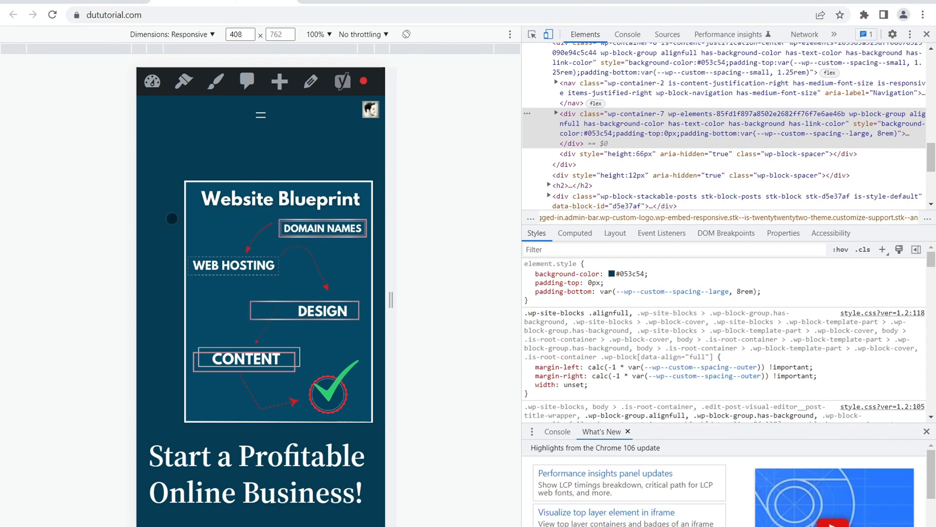
pyautogui.scroll(-4, 276, 215)
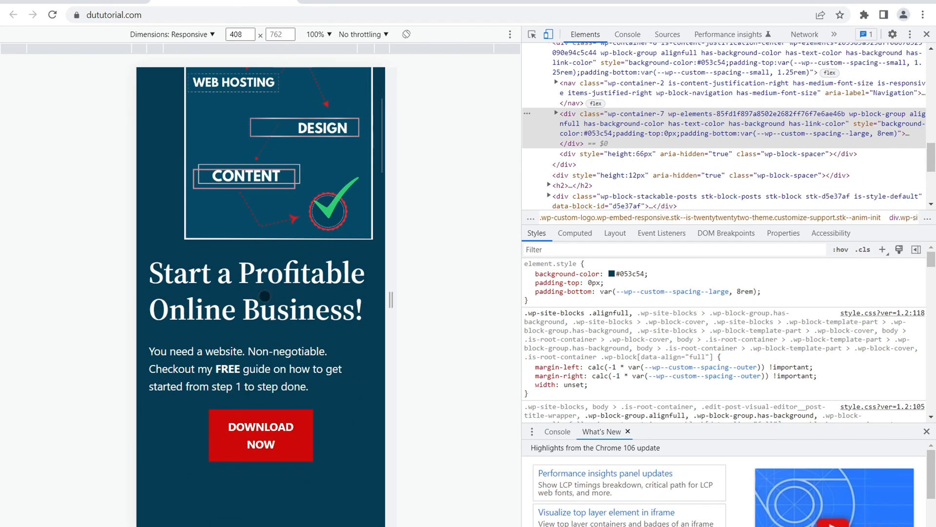
pyautogui.scroll(4, 274, 361)
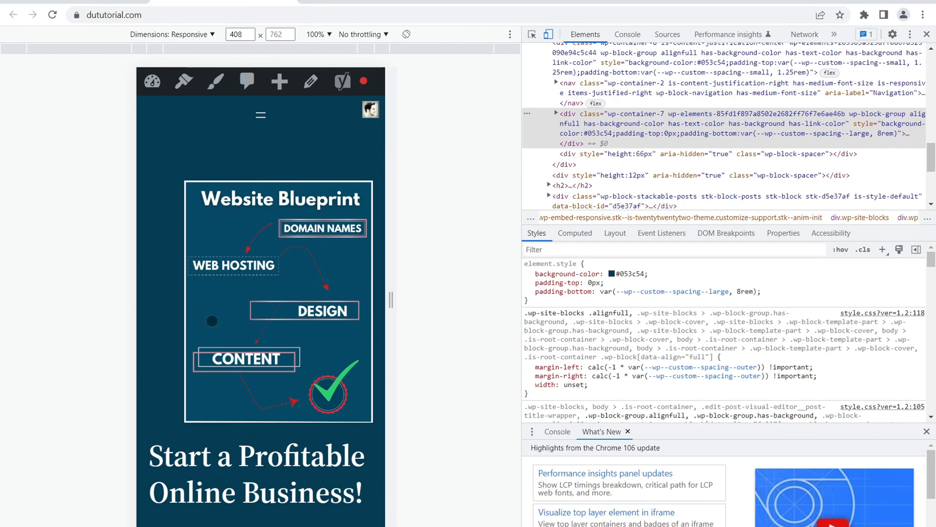
pyautogui.scroll(-10, 287, 271)
pyautogui.scroll(-4, 287, 272)
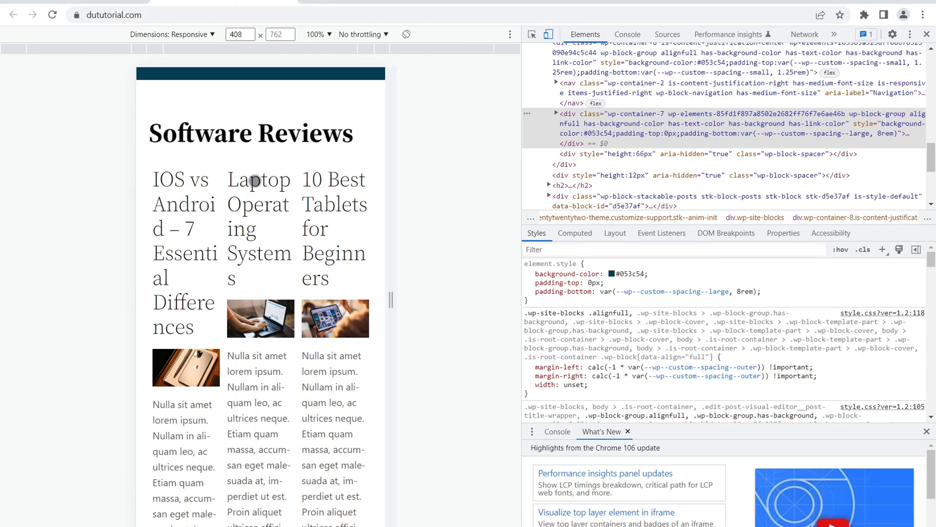
pyautogui.scroll(-18, 273, 205)
pyautogui.scroll(-5, 295, 252)
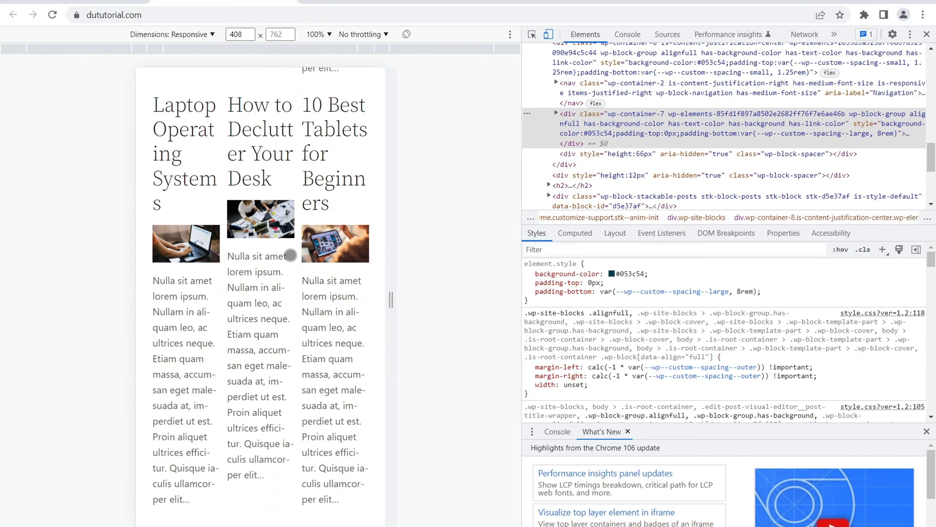
pyautogui.scroll(20, 291, 255)
pyautogui.scroll(3, 270, 178)
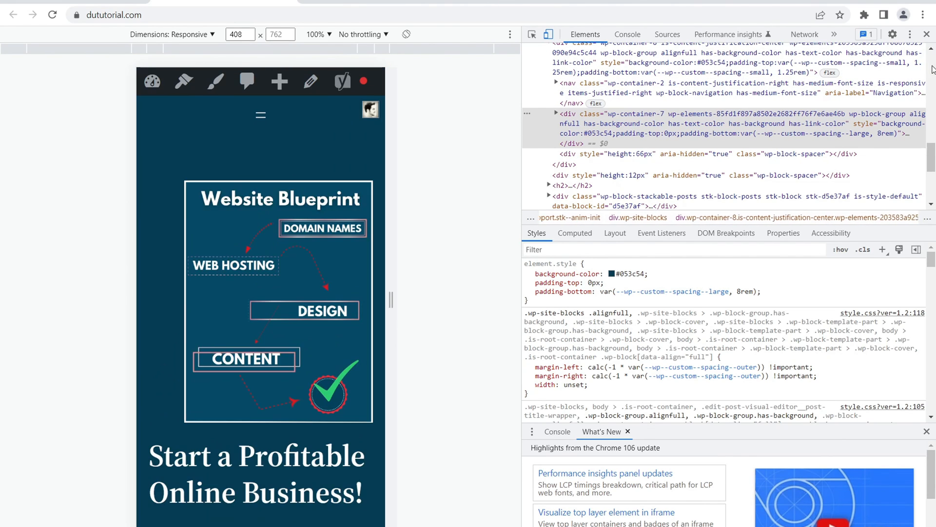
pyautogui.click(927, 34)
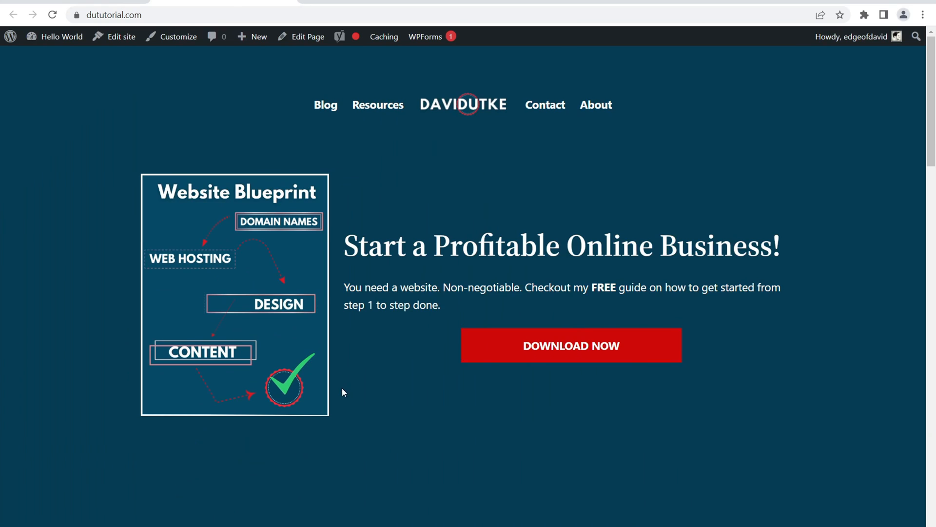
# Switch to Notepad and copy the whole 480px media query that hides .wp-image-49, leaving Notepad minimised
pyautogui.hotkey('alt', 'Tab')
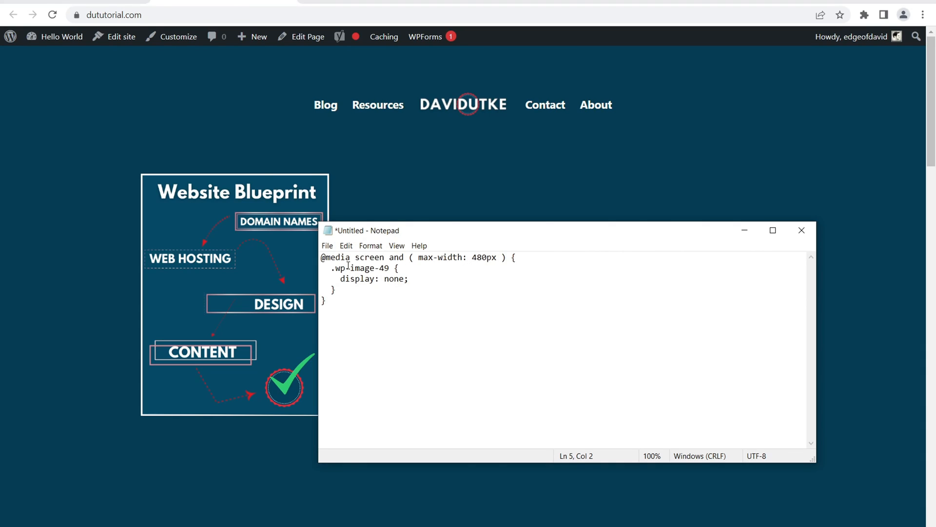
pyautogui.moveTo(337, 268); pyautogui.dragTo(313, 247)
pyautogui.rightClick(381, 268)
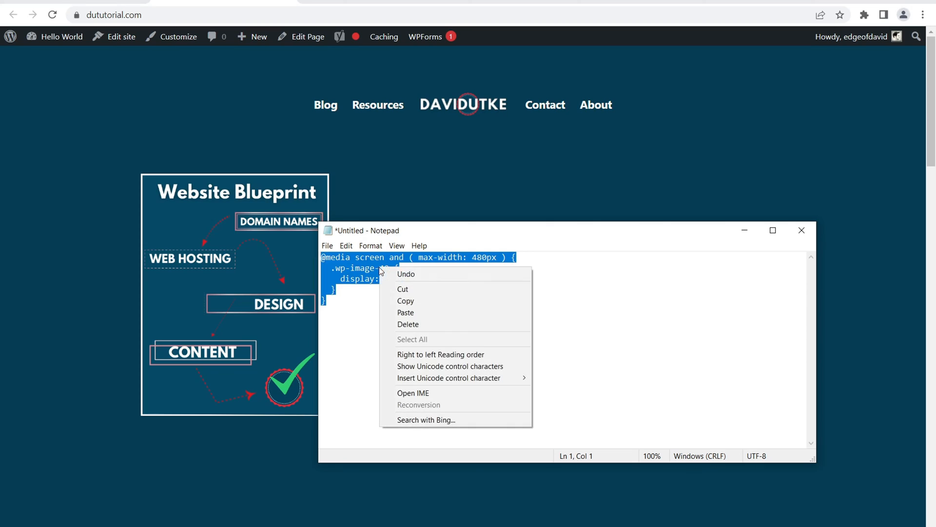
pyautogui.click(407, 300)
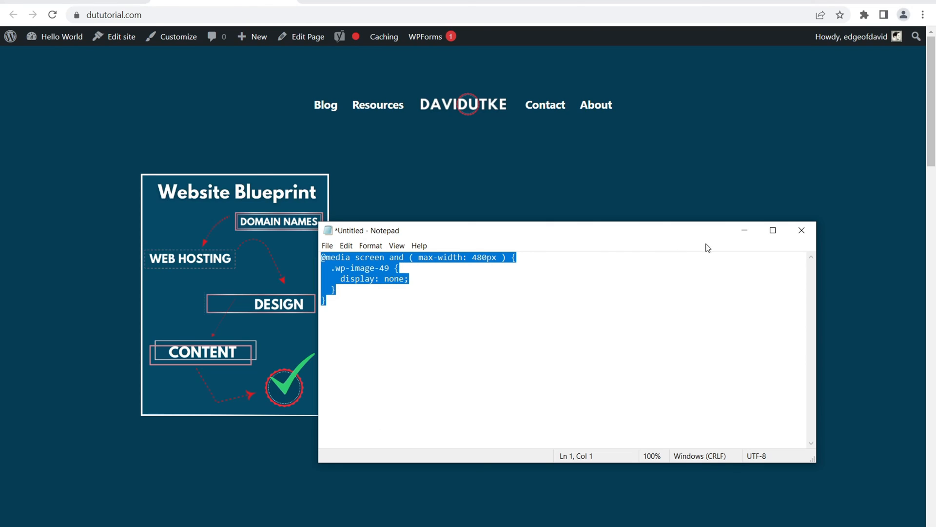
pyautogui.click(745, 230)
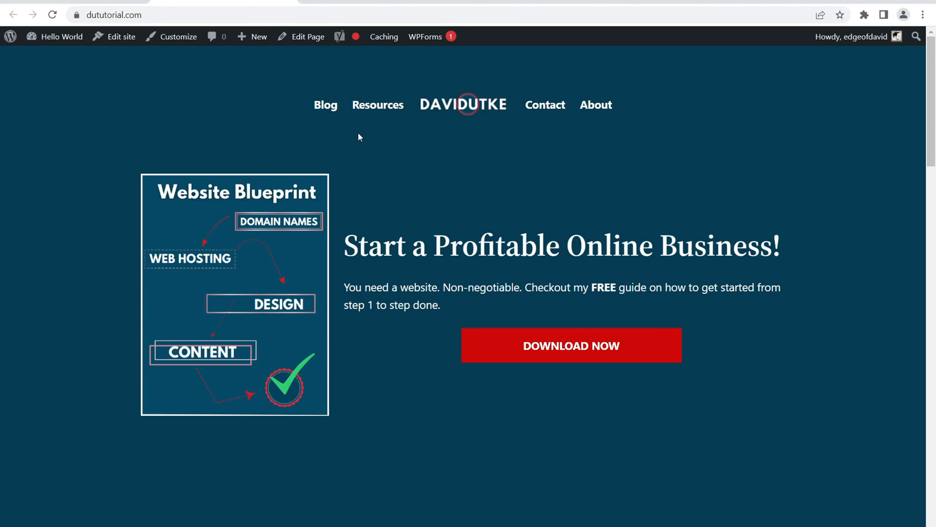
# Open the homepage in the Customizer and paste the copied .wp-image-49 media query into Additional CSS
pyautogui.click(175, 39)
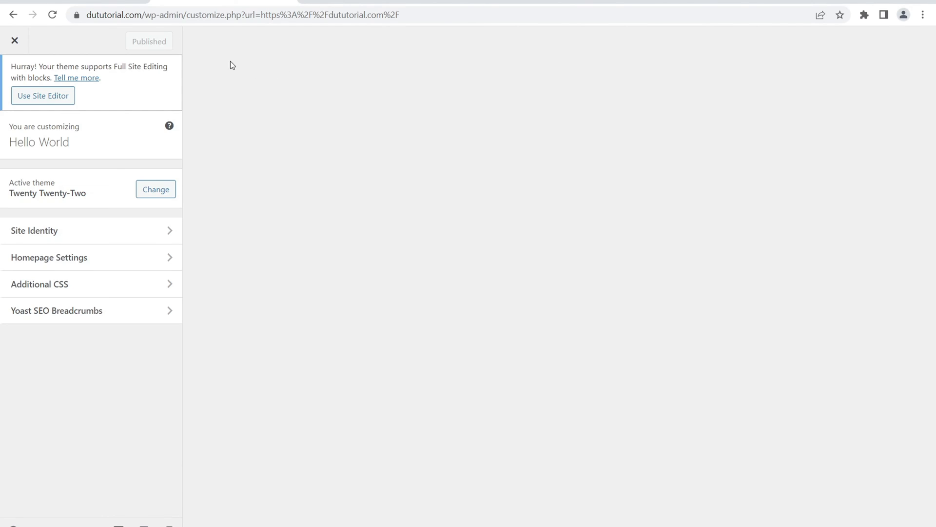
pyautogui.click(78, 289)
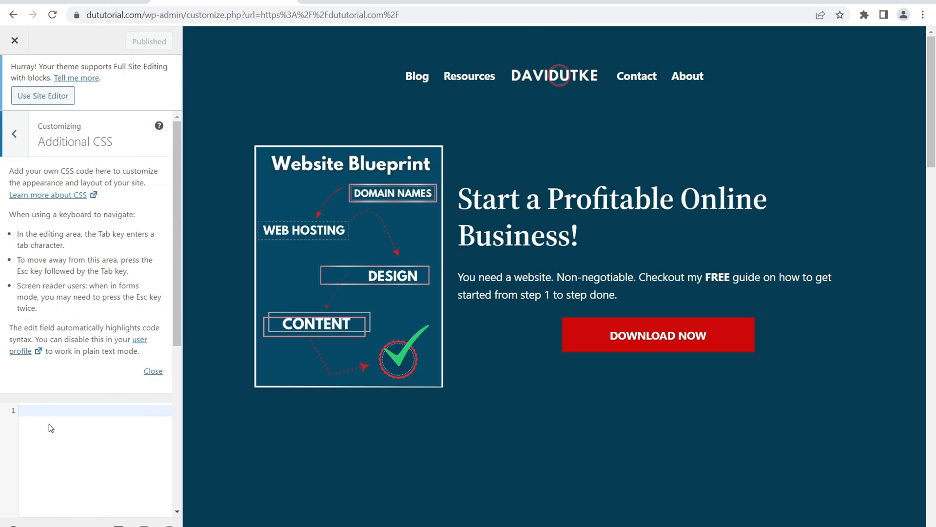
pyautogui.rightClick(37, 410)
pyautogui.click(68, 298)
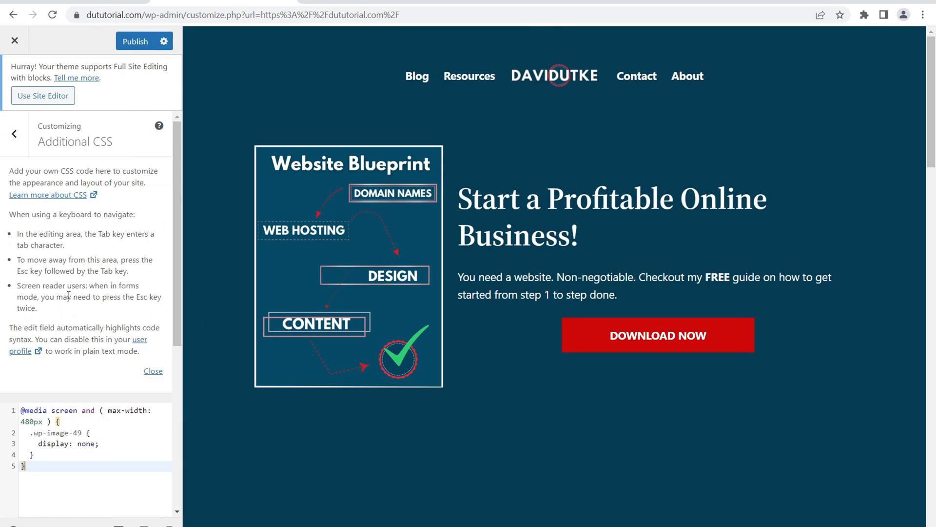
# Switch to Notepad and delete the class name wp-image-49 after the dot in the media query
pyautogui.hotkey('alt', 'Tab')
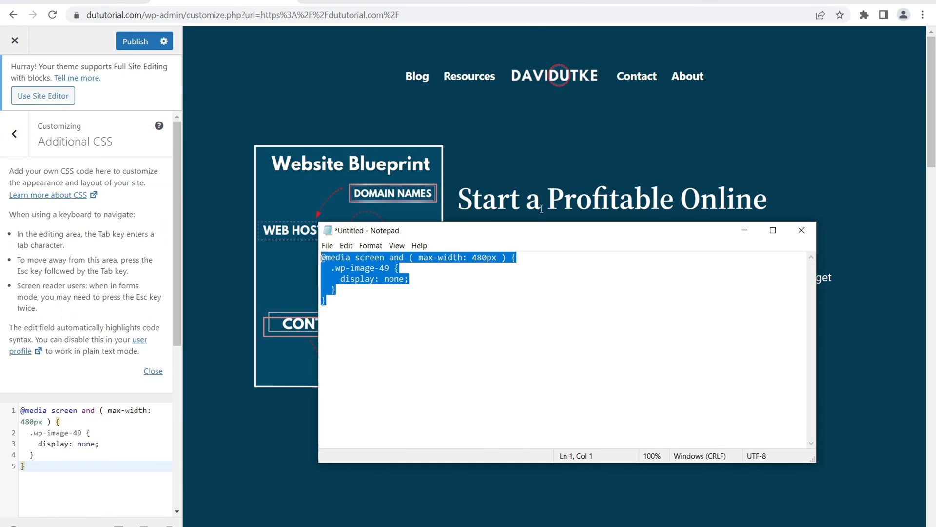
pyautogui.click(460, 298)
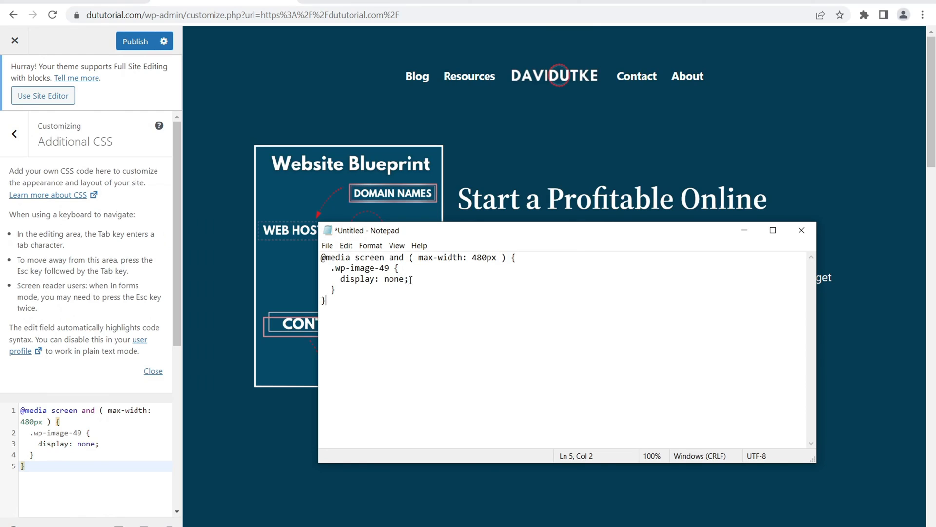
pyautogui.click(385, 267)
pyautogui.press('BackSpace')
pyautogui.press('BackSpace')
pyautogui.press('BackSpace')
pyautogui.press('BackSpace')
pyautogui.press('BackSpace')
pyautogui.press('BackSpace')
pyautogui.press('BackSpace')
pyautogui.press('BackSpace')
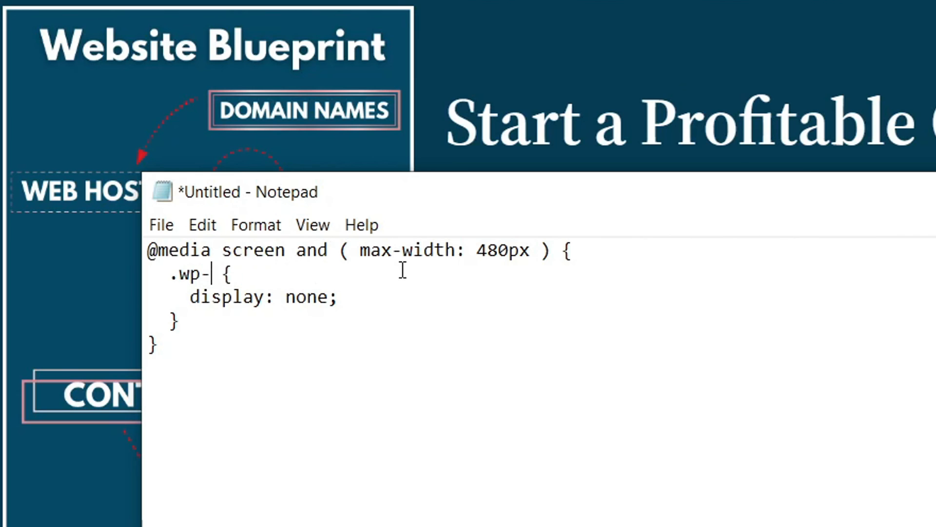
pyautogui.press('BackSpace')
pyautogui.press('BackSpace')
pyautogui.press('BackSpace')
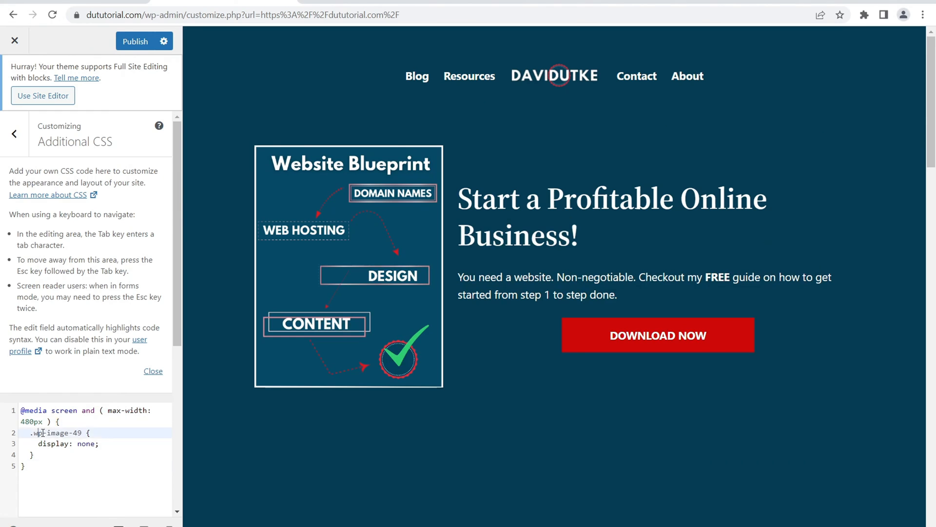
# Inspect the Website Blueprint image in the developer tools to check its wp-image class against the Additional CSS rule
pyautogui.moveTo(34, 432); pyautogui.dragTo(77, 432)
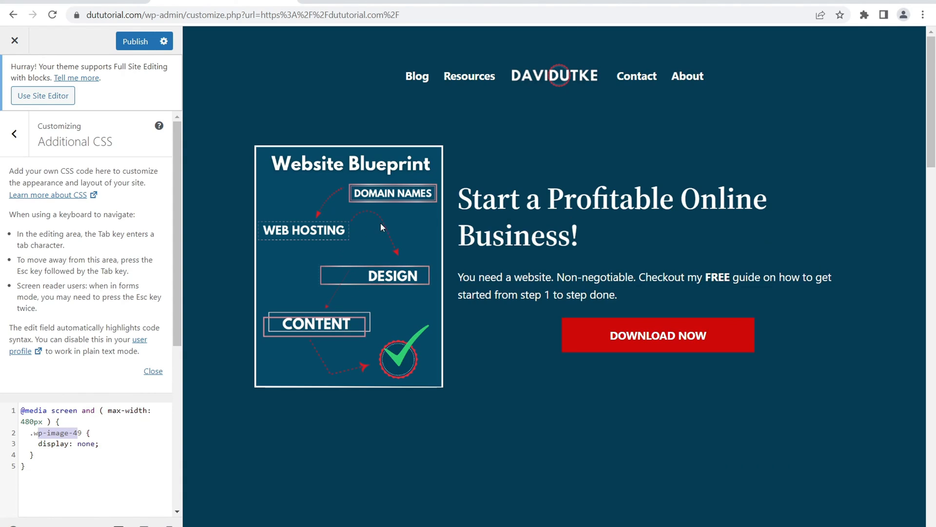
pyautogui.rightClick(367, 233)
pyautogui.click(404, 353)
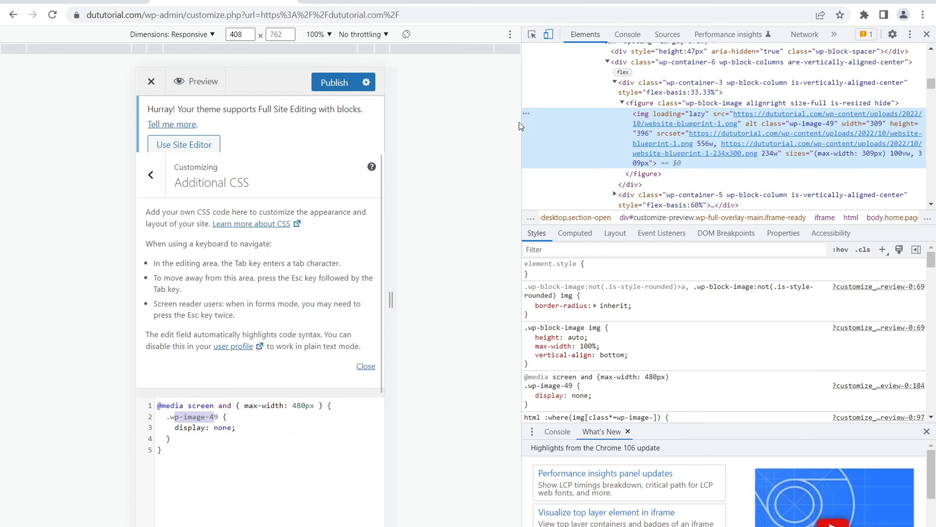
pyautogui.moveTo(520, 123); pyautogui.dragTo(401, 122)
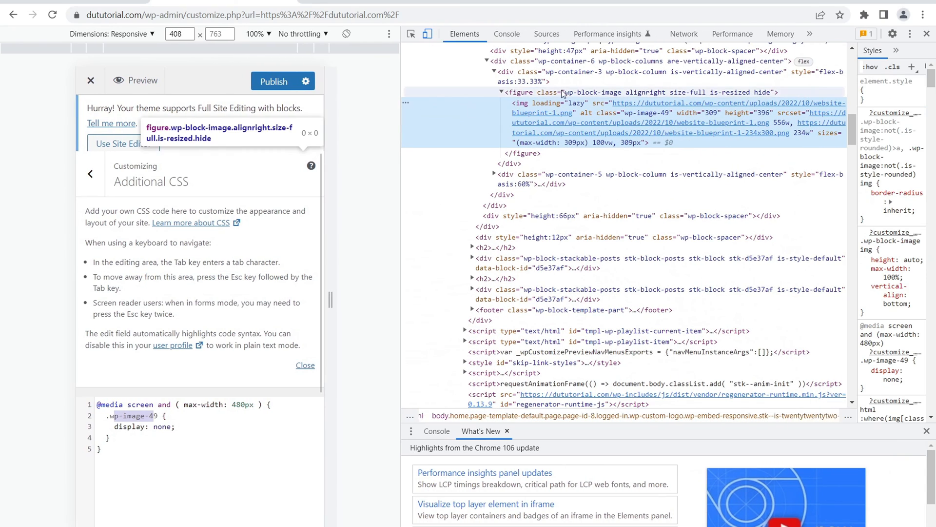
pyautogui.moveTo(587, 114)
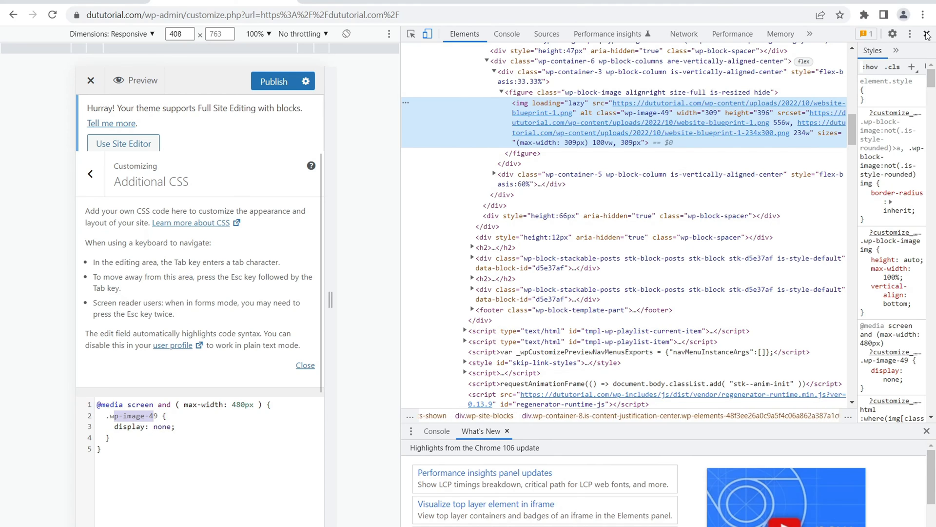
pyautogui.click(927, 34)
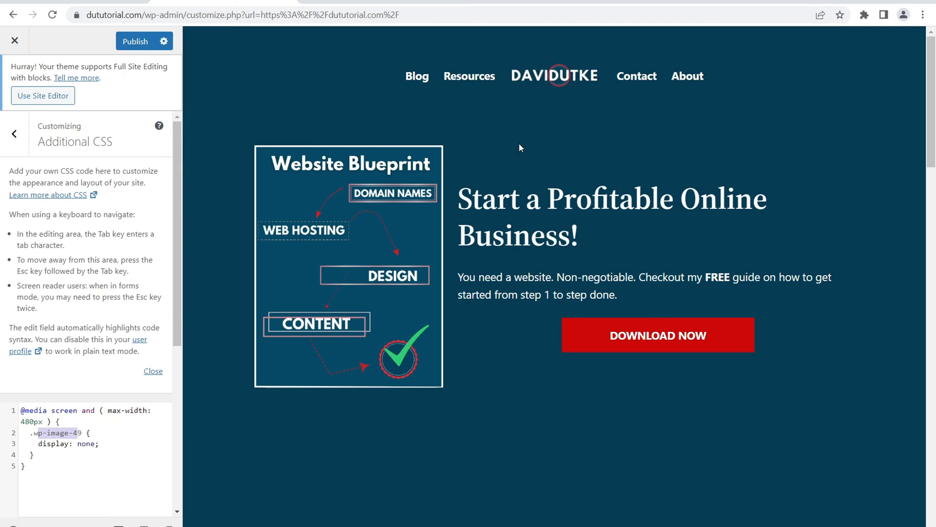
# Publish the Additional CSS change and leave the Customizer for the live homepage
pyautogui.click(69, 444)
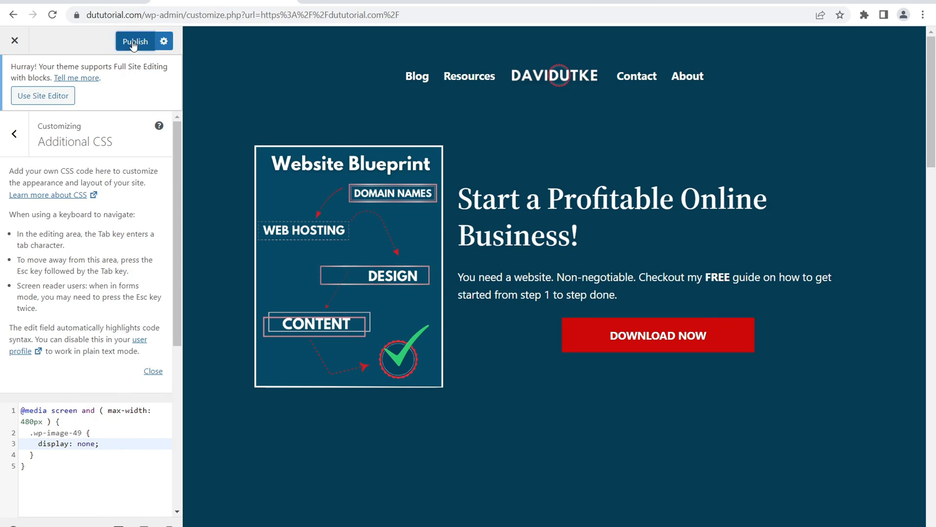
pyautogui.click(135, 42)
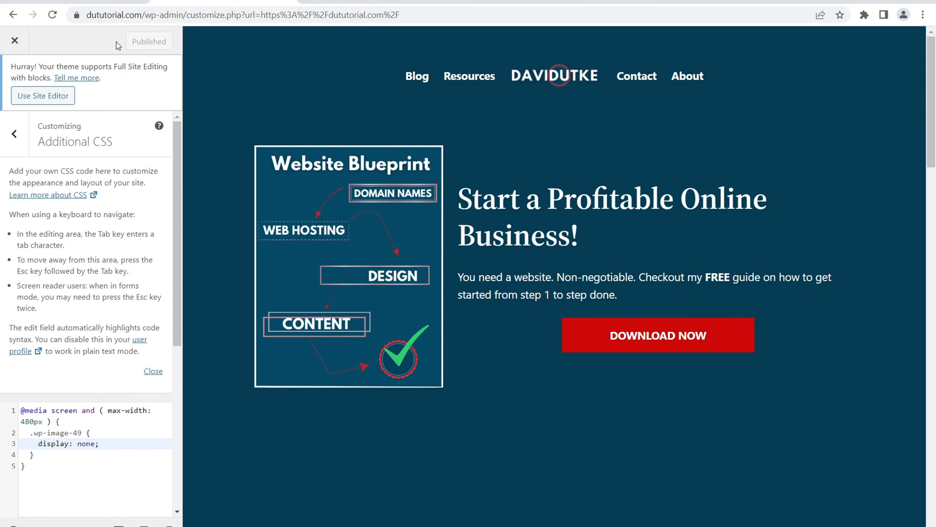
pyautogui.click(18, 46)
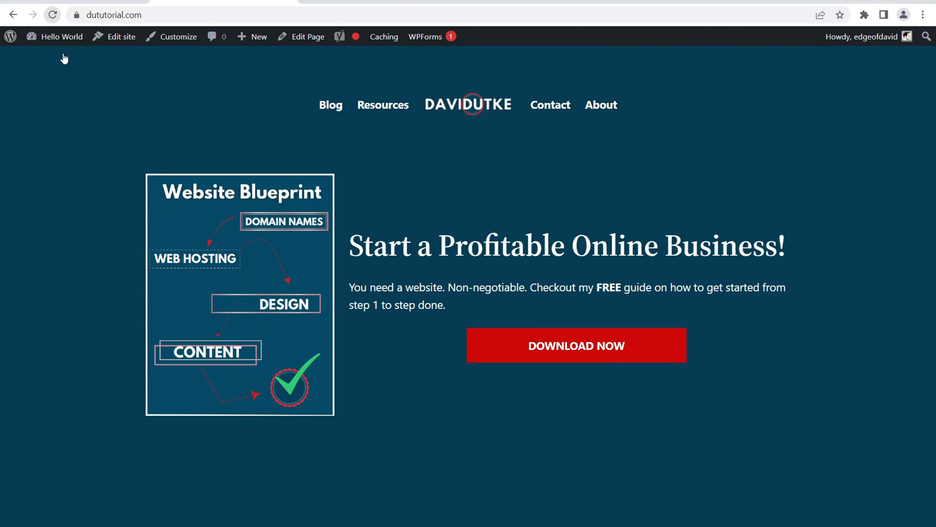
# Inspect the live homepage's hero and Software Reviews sections at mobile width in the developer tools
pyautogui.rightClick(96, 151)
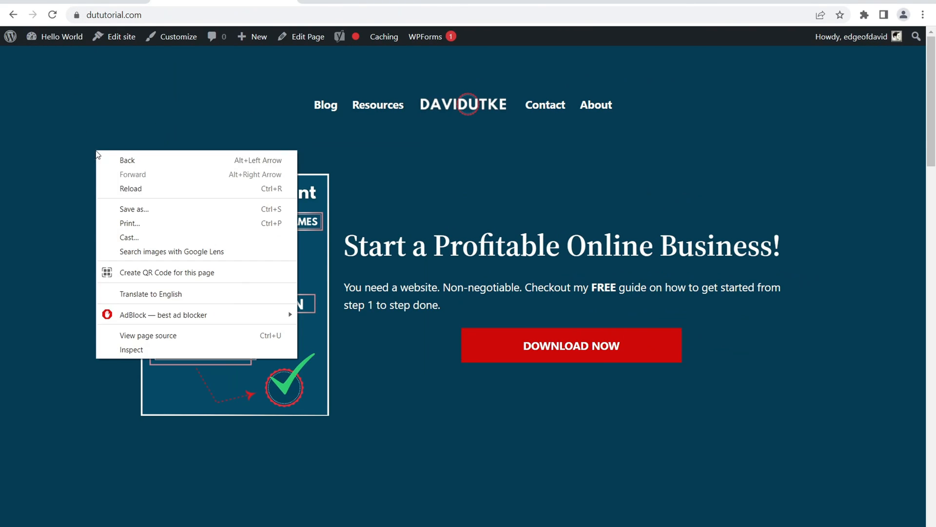
pyautogui.click(134, 345)
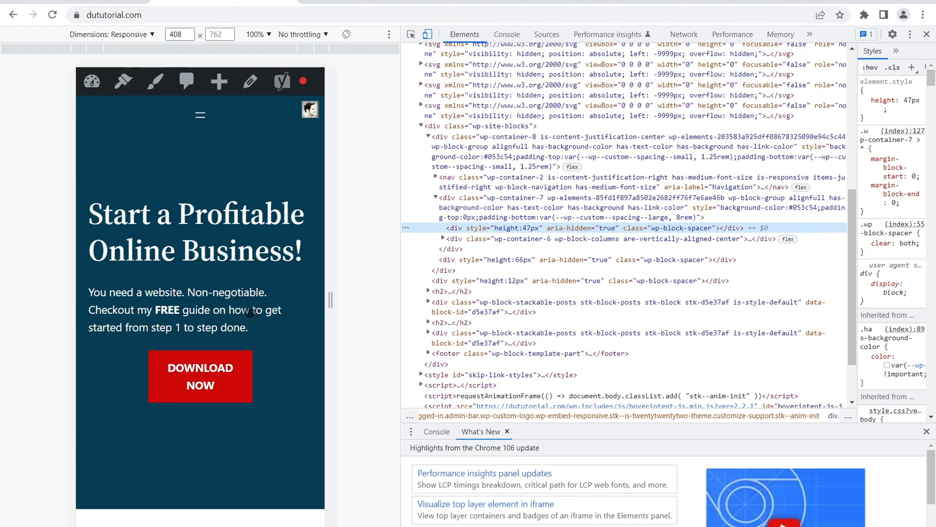
pyautogui.scroll(-8, 240, 306)
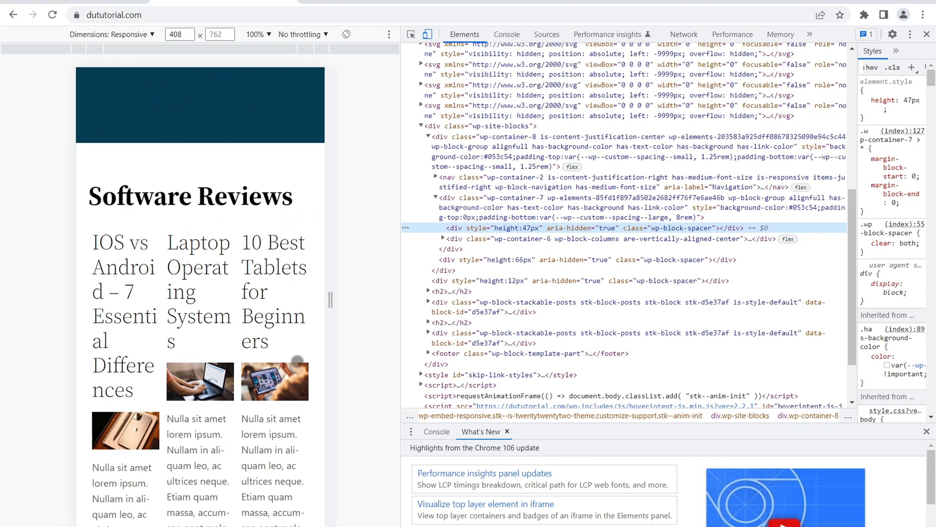
pyautogui.click(927, 35)
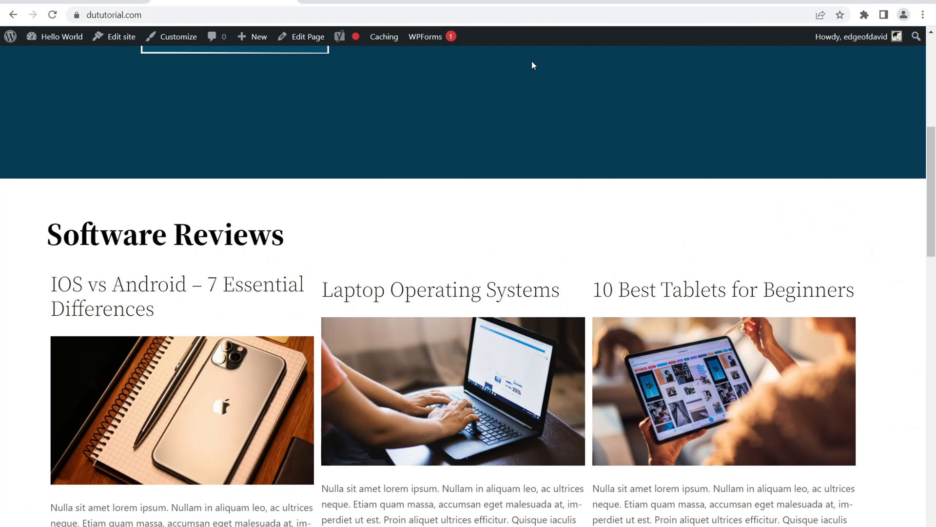
# Open the Front Page template in the site editor and set the Software Reviews Posts block to Hide on Mobile
pyautogui.click(127, 44)
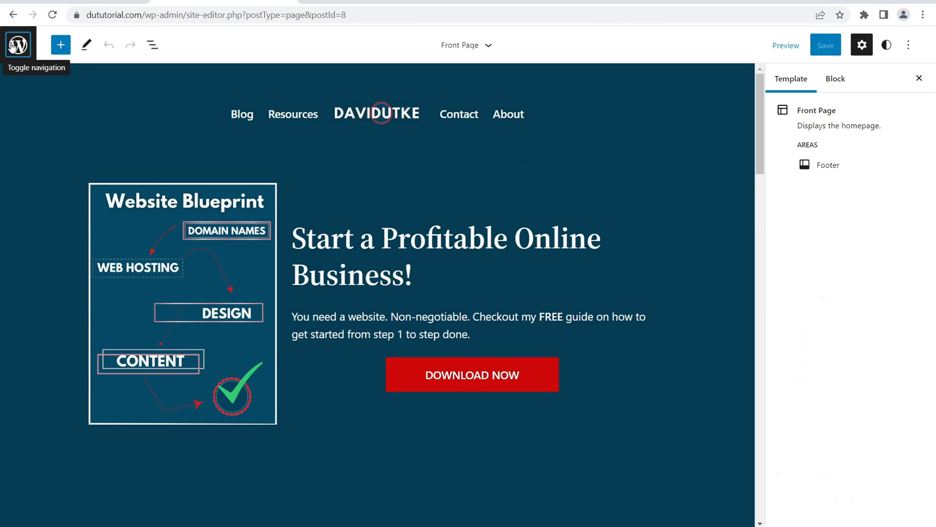
pyautogui.click(13, 46)
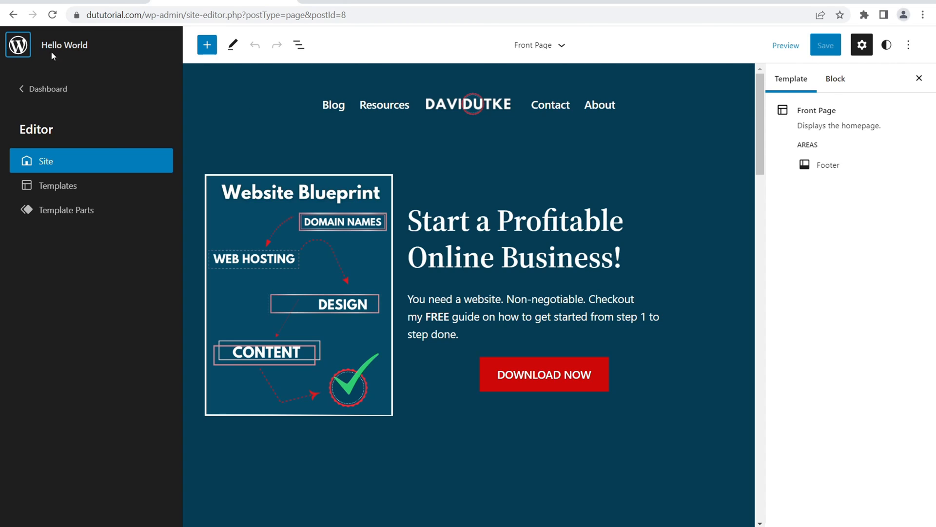
pyautogui.click(15, 52)
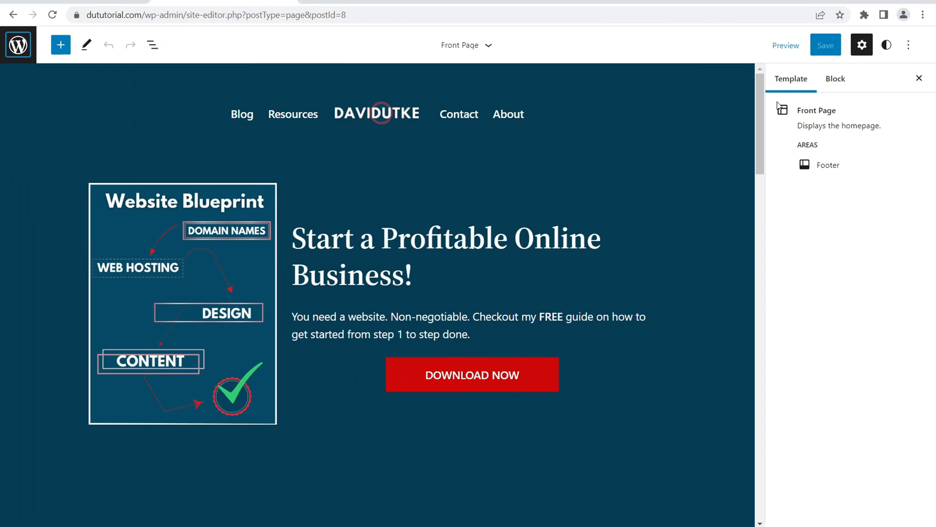
pyautogui.moveTo(763, 99); pyautogui.dragTo(745, 188)
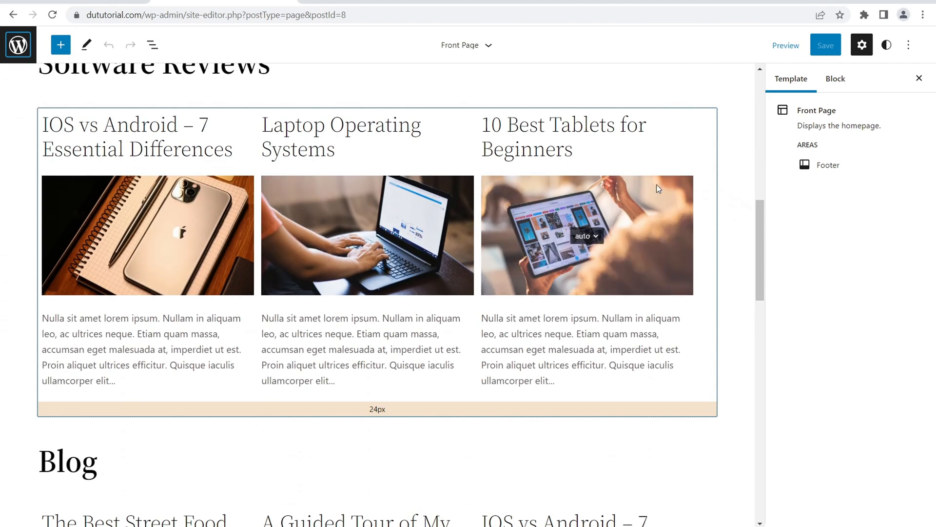
pyautogui.click(448, 137)
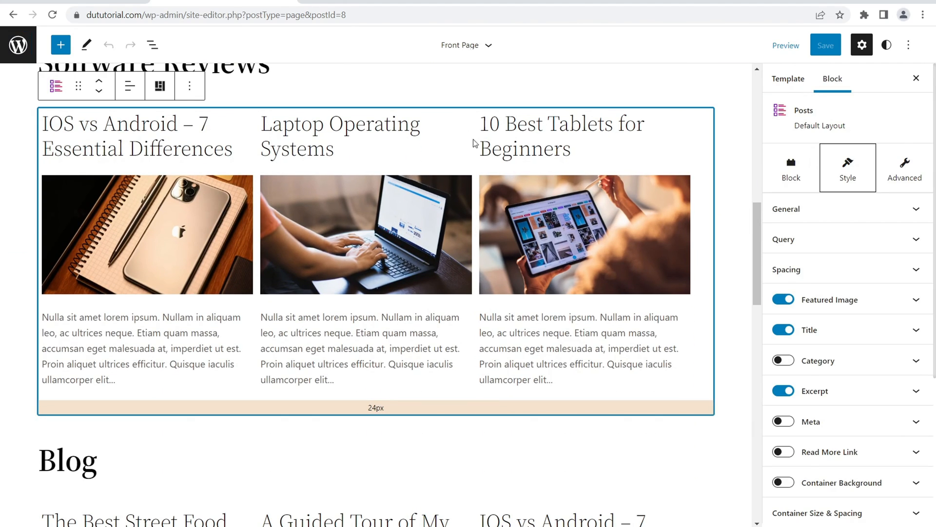
pyautogui.click(908, 166)
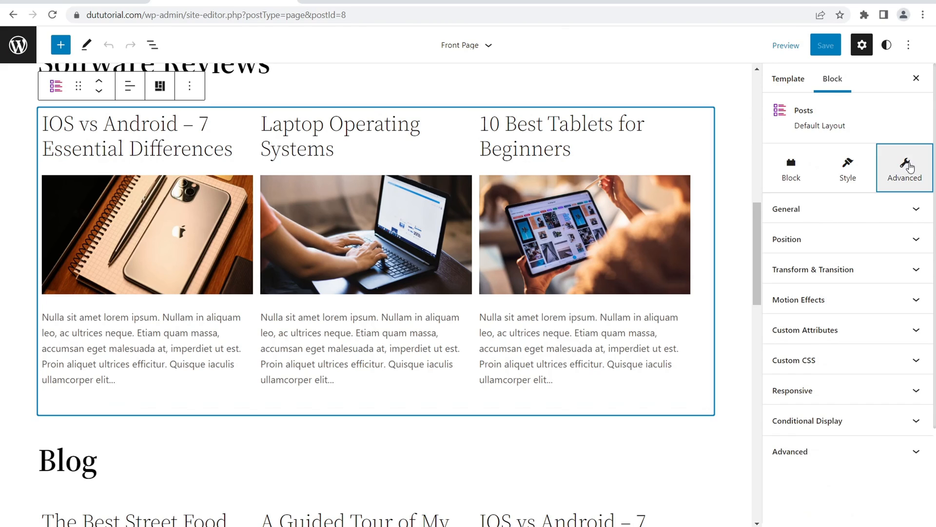
pyautogui.click(807, 395)
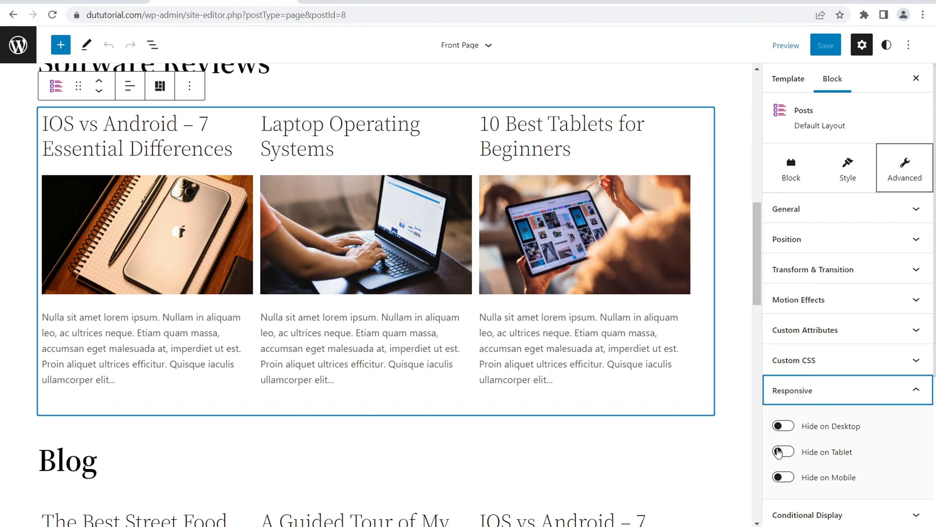
pyautogui.click(784, 477)
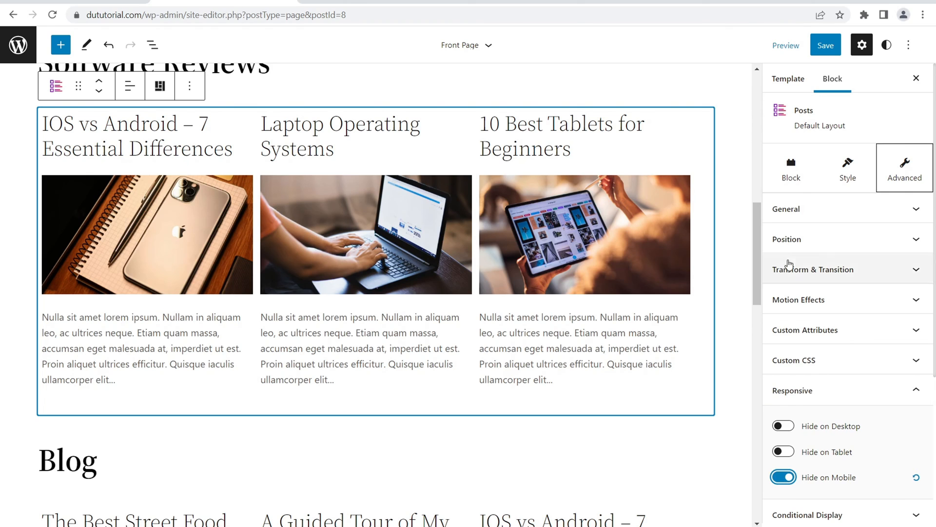
# Set the Posts block under the Blog heading to Hide on Mobile and save the Front Page template
pyautogui.moveTo(754, 226); pyautogui.dragTo(755, 324)
pyautogui.click(688, 150)
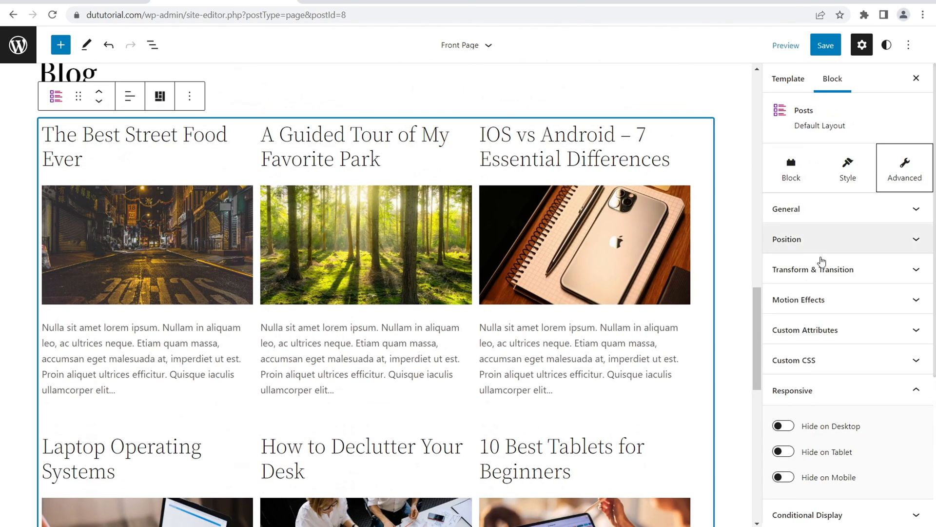
pyautogui.scroll(-3, 809, 342)
pyautogui.click(783, 356)
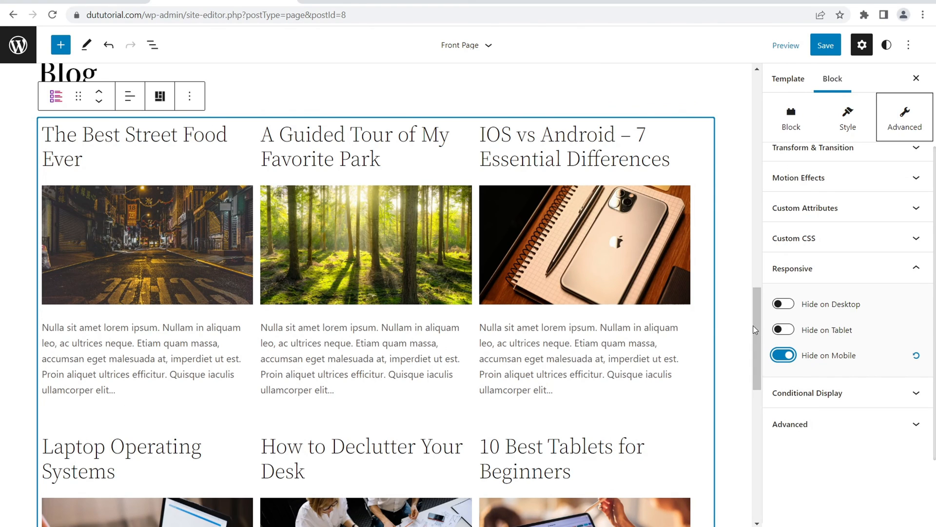
pyautogui.moveTo(757, 332); pyautogui.dragTo(762, 204)
pyautogui.click(826, 45)
pyautogui.click(798, 49)
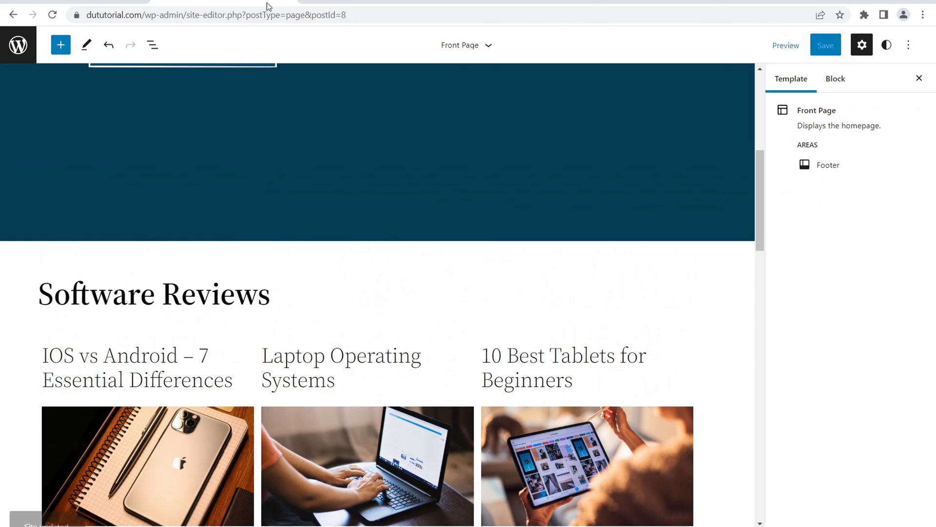
# Open the live homepage in a new tab from the dashboard and inspect it in the developer tools
pyautogui.click(107, 2)
pyautogui.rightClick(60, 38)
pyautogui.click(80, 47)
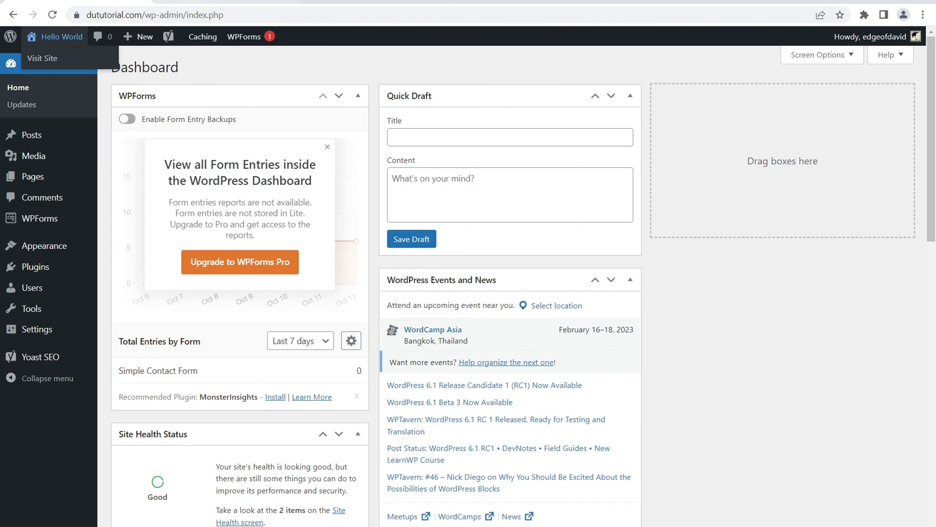
pyautogui.click(332, 1)
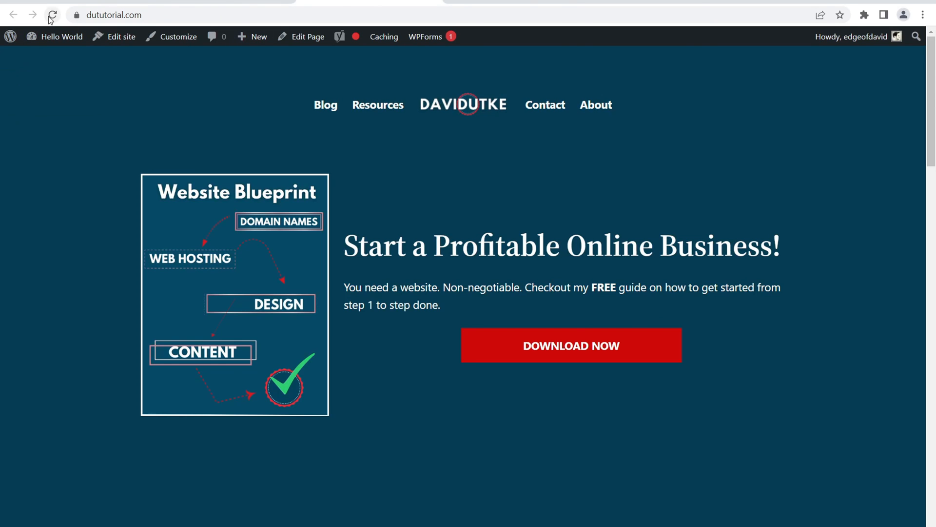
pyautogui.rightClick(88, 168)
pyautogui.click(125, 366)
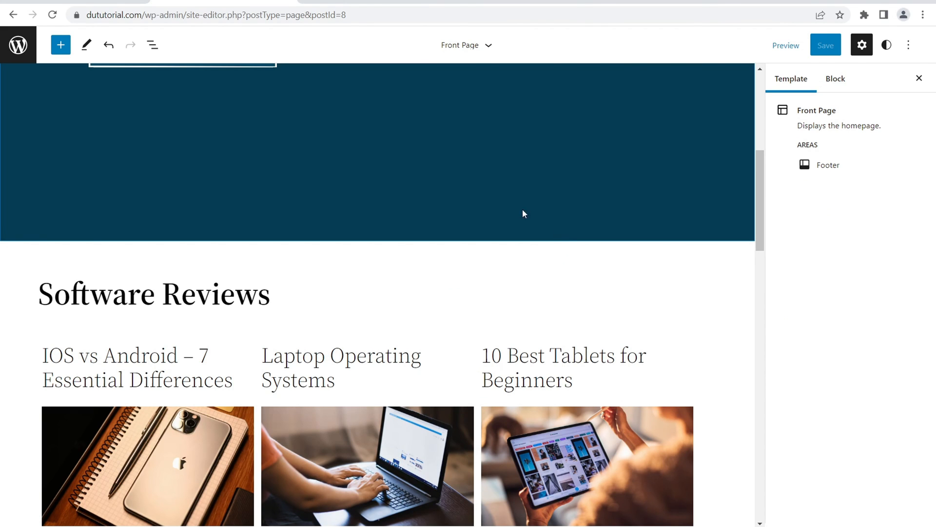
# Search the blocks for "posts" and insert a Posts block with the Default variation between the Software Reviews posts and the Blog heading
pyautogui.moveTo(759, 193); pyautogui.dragTo(755, 267)
pyautogui.scroll(-1, 304, 215)
pyautogui.click(475, 181)
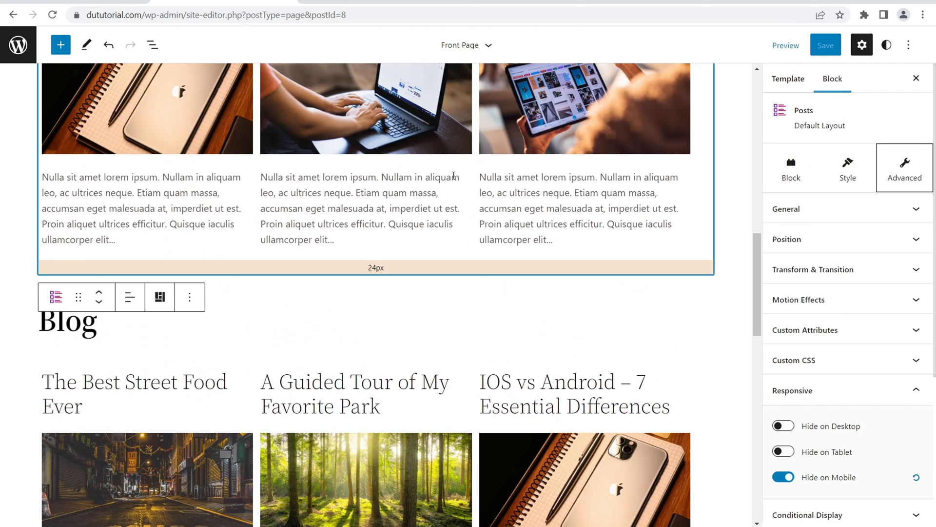
pyautogui.click(375, 291)
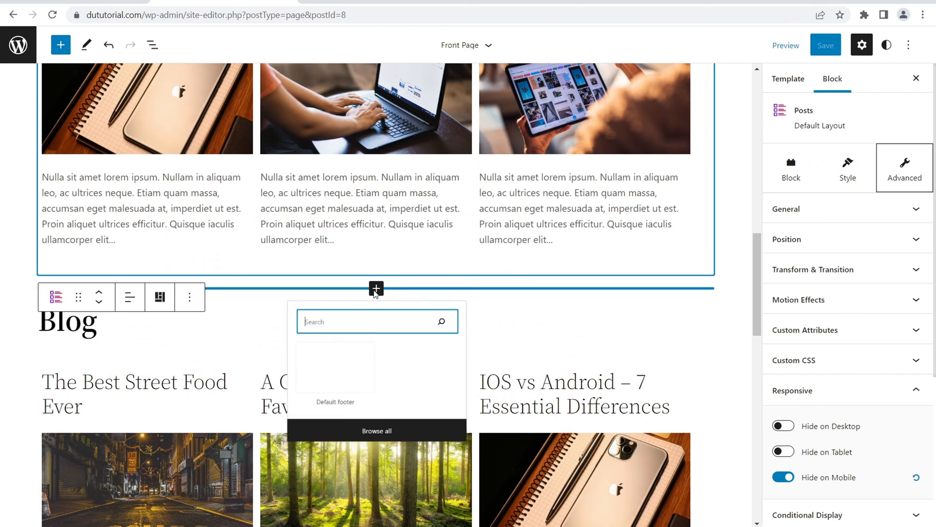
pyautogui.write('po')
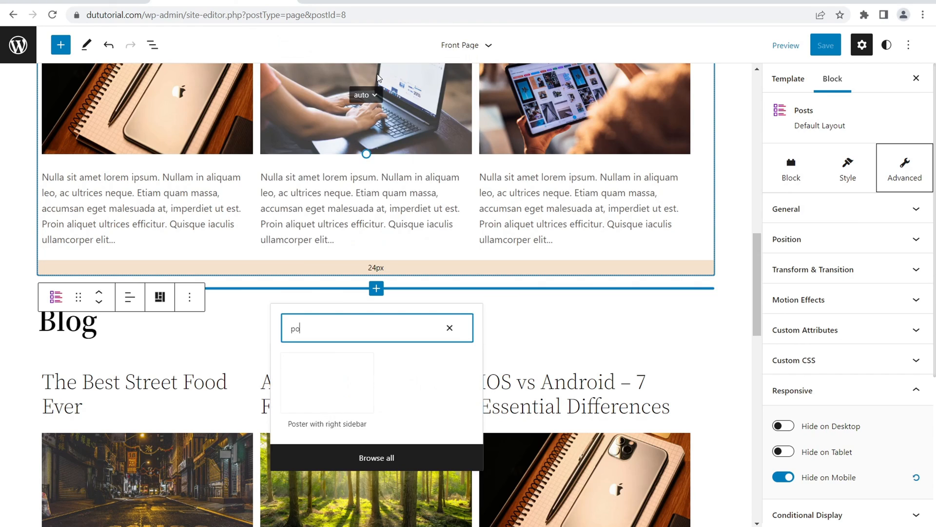
pyautogui.write('sts')
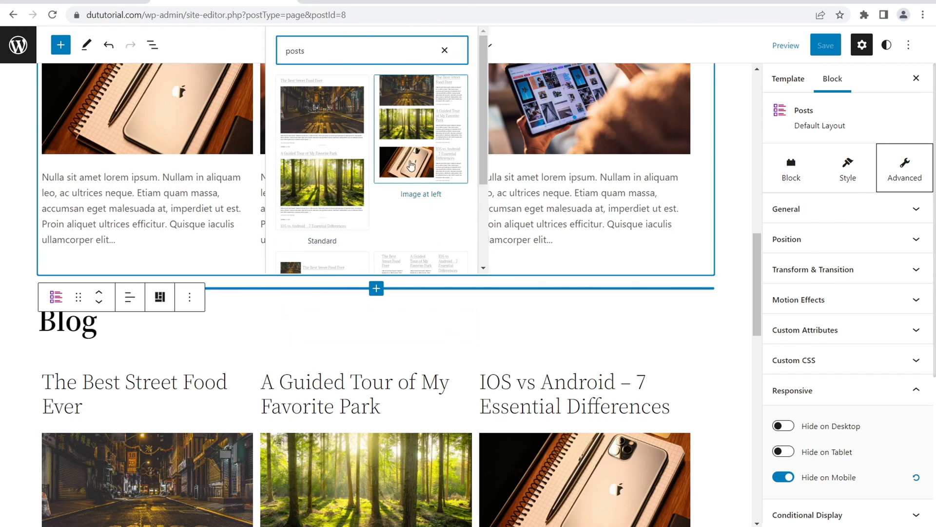
pyautogui.scroll(-3, 445, 112)
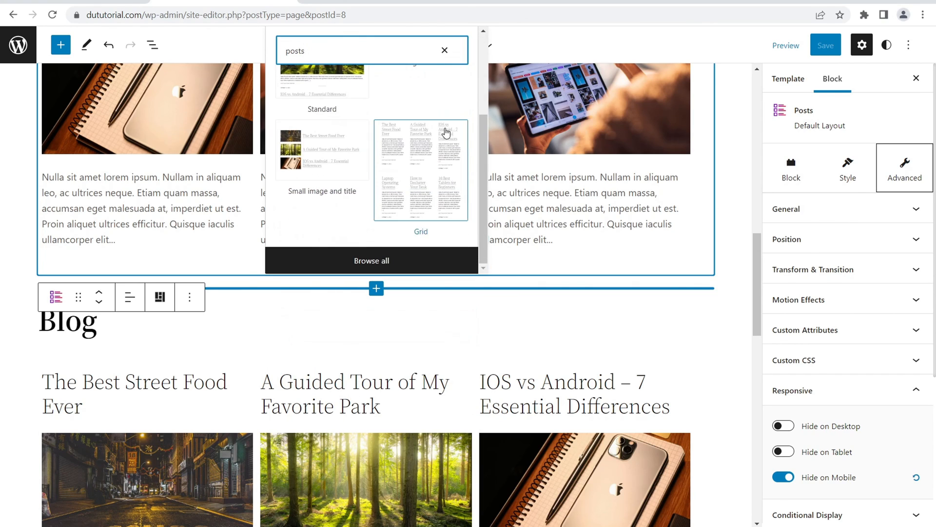
pyautogui.click(397, 261)
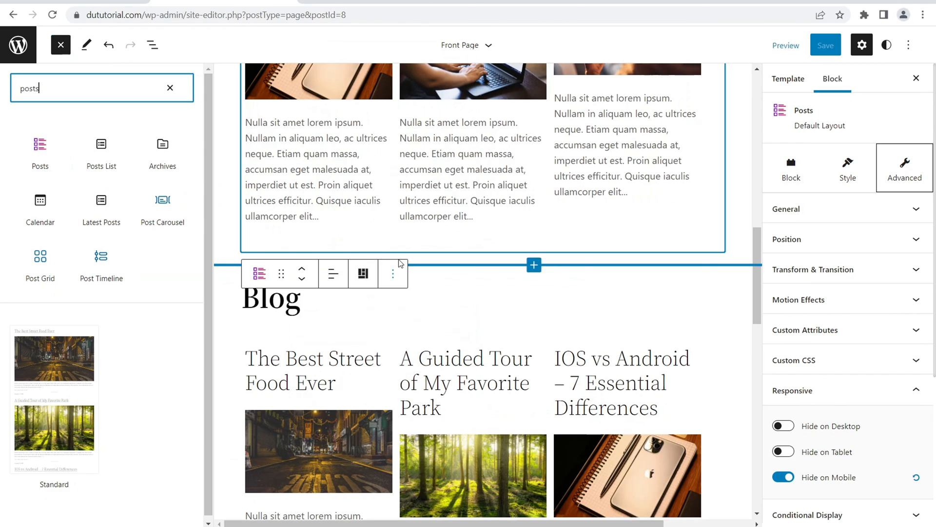
pyautogui.click(42, 153)
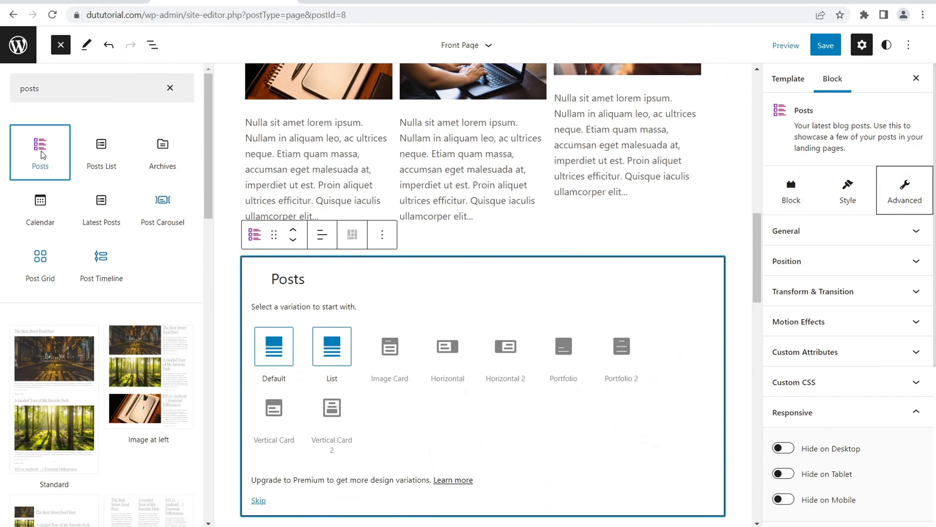
pyautogui.click(276, 347)
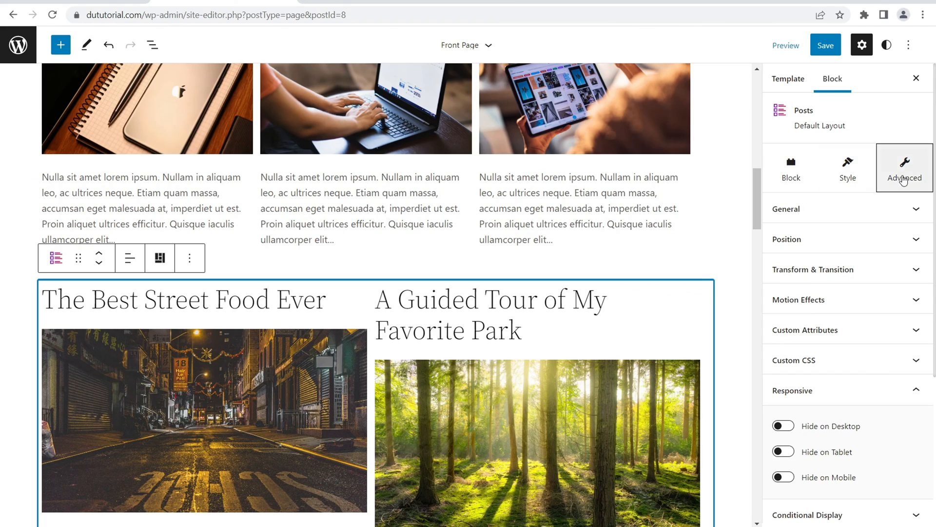
# Set the new Posts block to Hide on Desktop and Hide on Tablet, and save the Front Page template
pyautogui.scroll(-2, 839, 239)
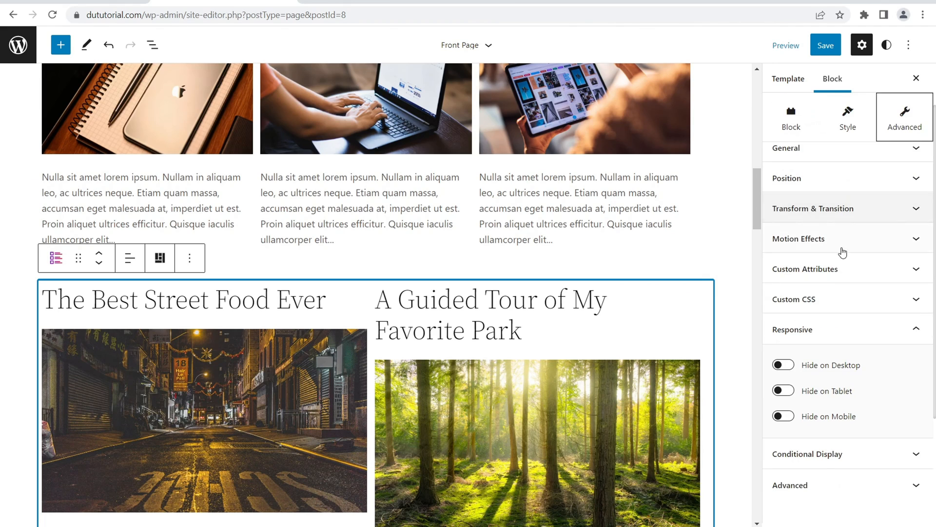
pyautogui.click(785, 367)
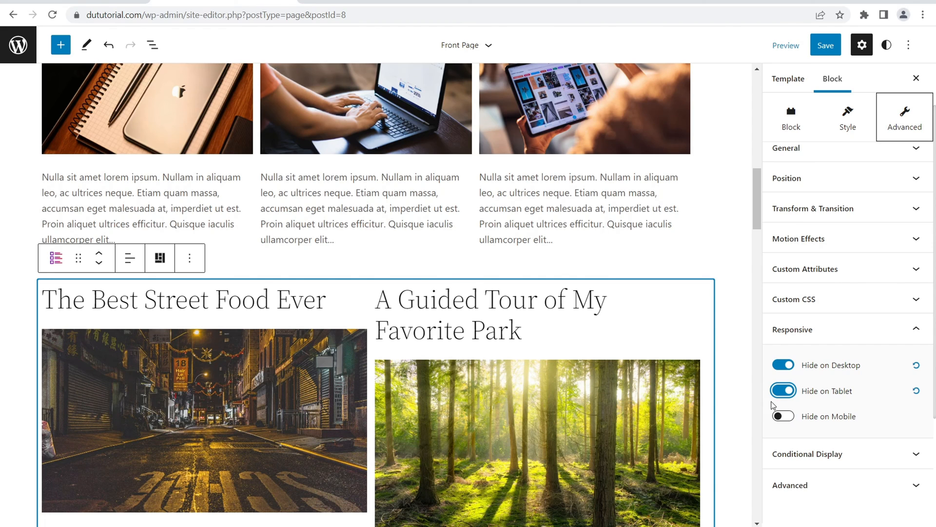
pyautogui.scroll(5, 537, 293)
pyautogui.scroll(-5, 433, 245)
pyautogui.click(828, 47)
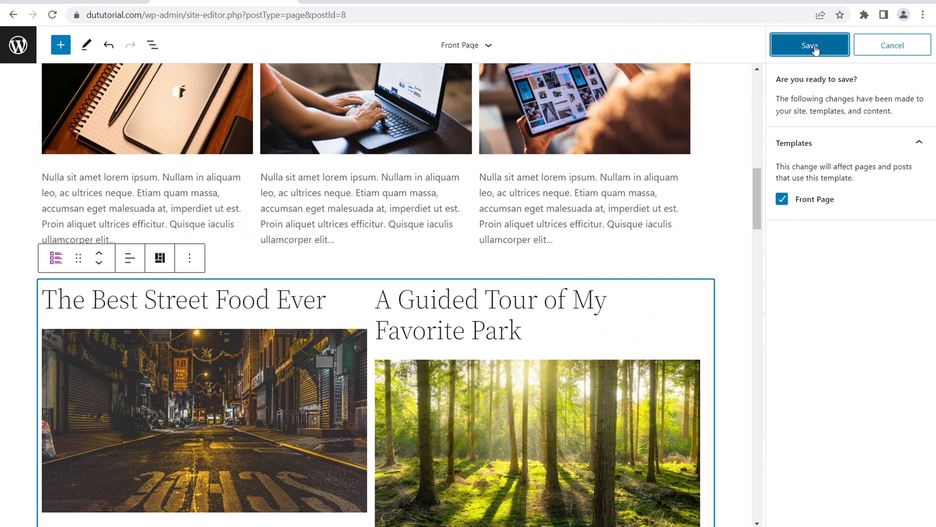
pyautogui.click(814, 48)
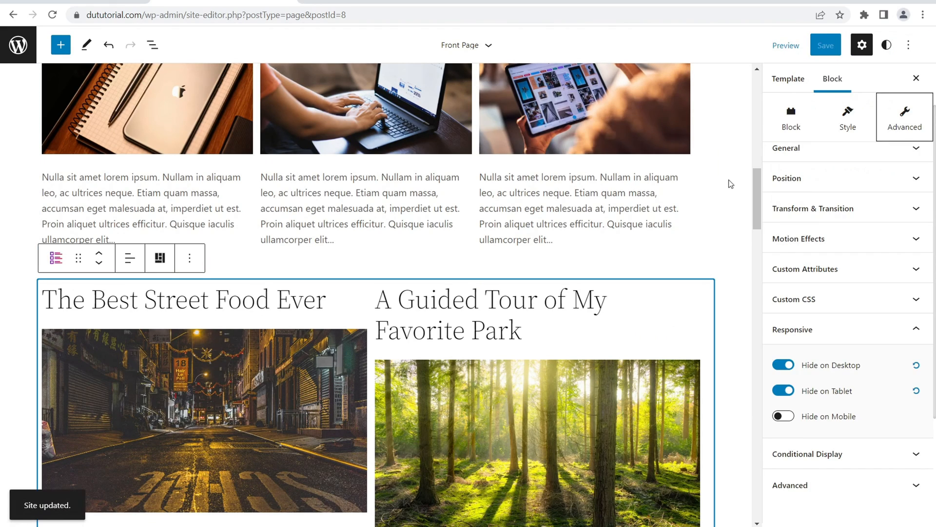
# Search the blocks for "po", insert a Posts block with the Default variation under the Blog heading, and move it below the three-column grid
pyautogui.moveTo(758, 179); pyautogui.dragTo(742, 365)
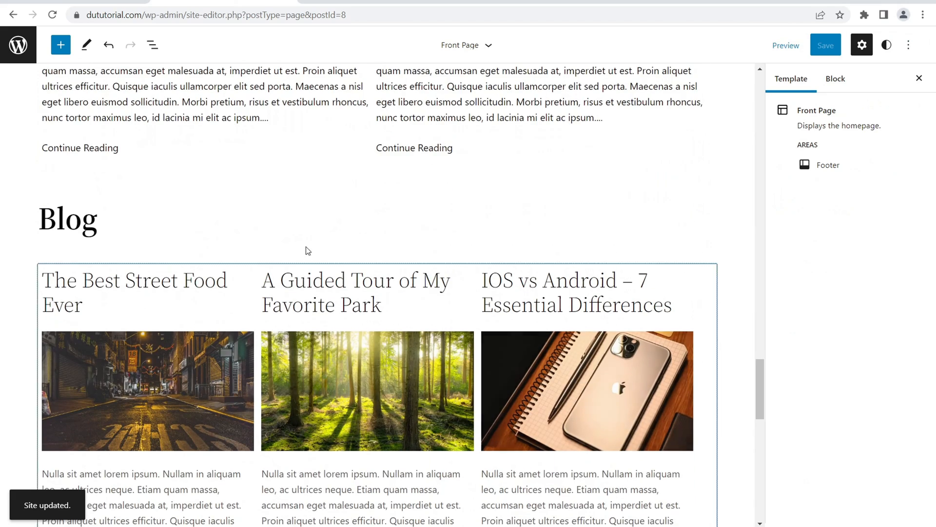
pyautogui.scroll(-9, 211, 186)
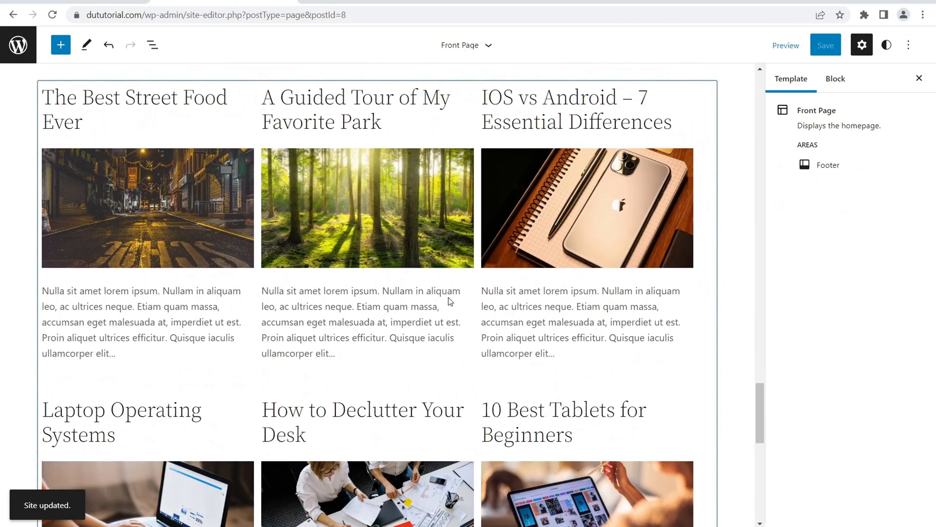
pyautogui.scroll(6, 383, 248)
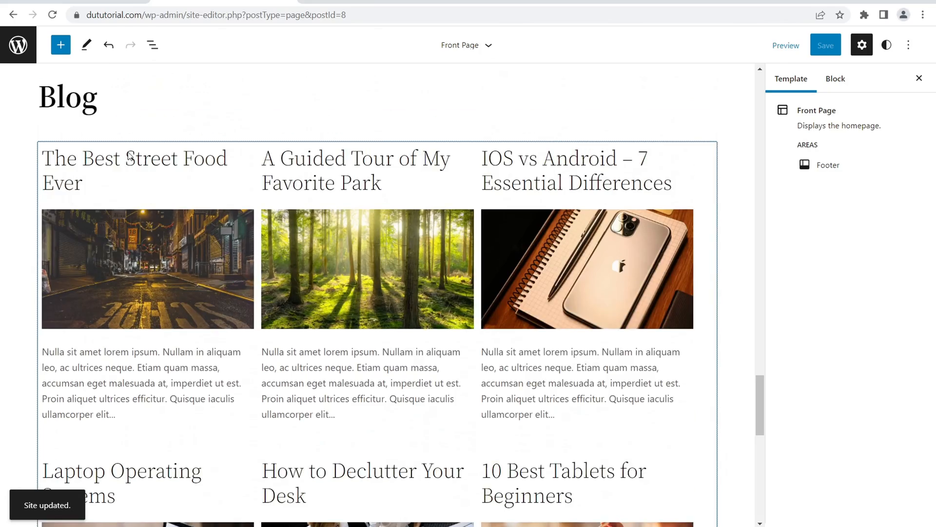
pyautogui.click(118, 93)
pyautogui.press('Return')
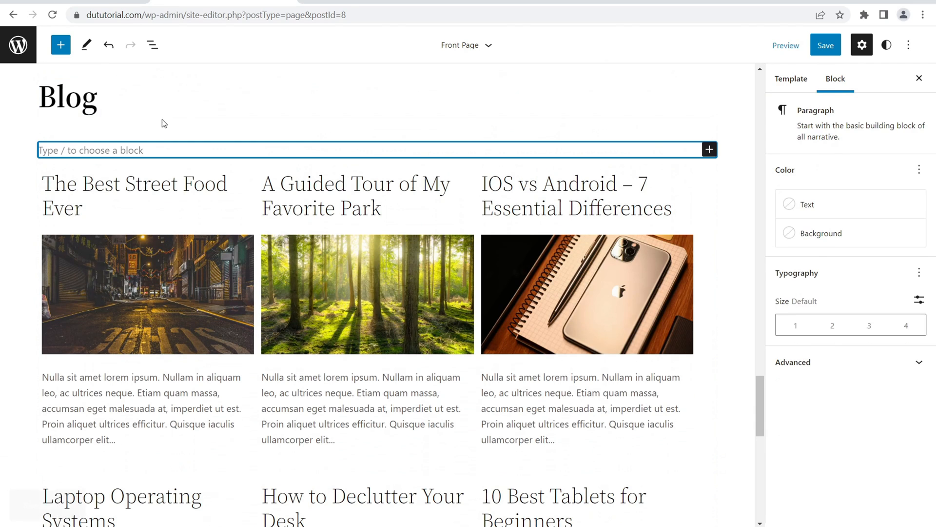
pyautogui.click(709, 151)
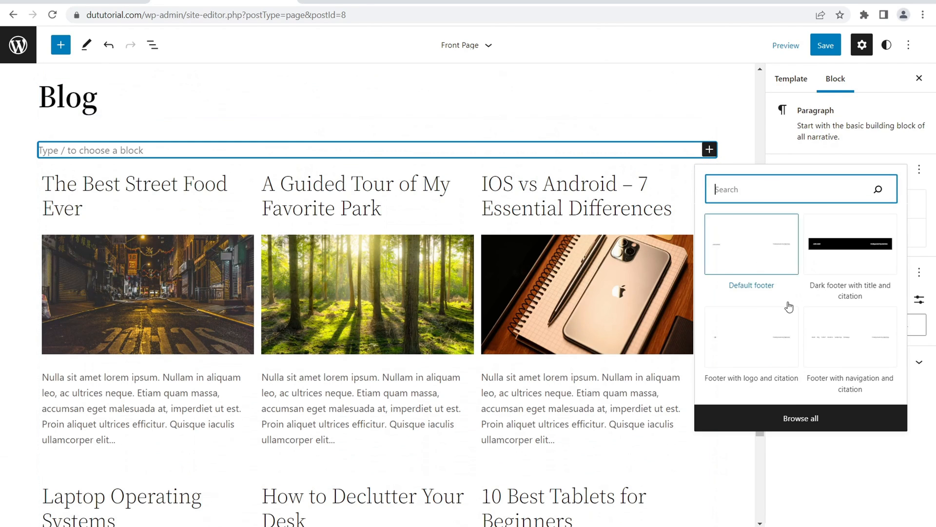
pyautogui.click(794, 425)
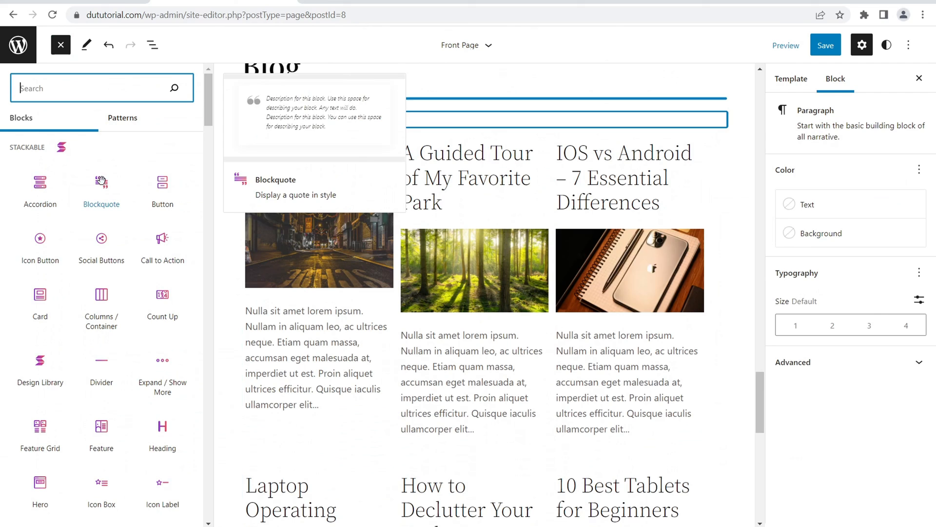
pyautogui.write('po')
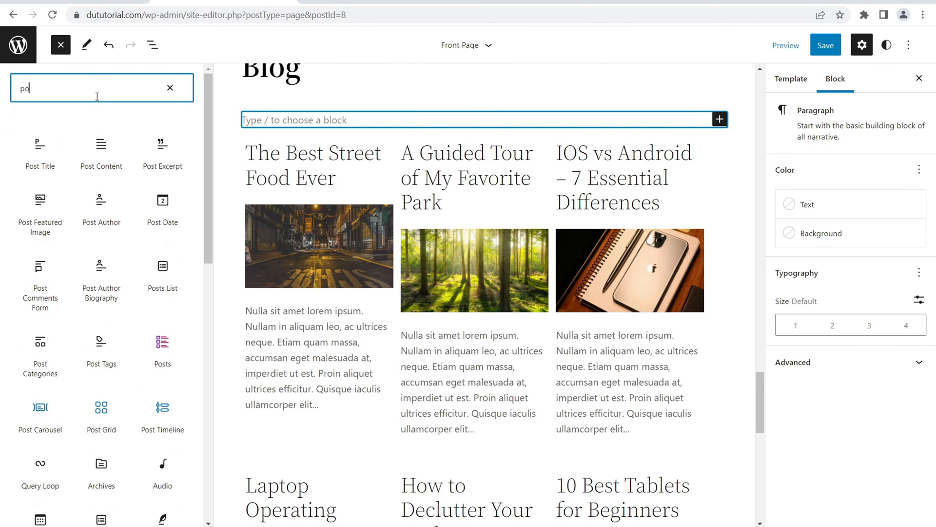
pyautogui.click(162, 348)
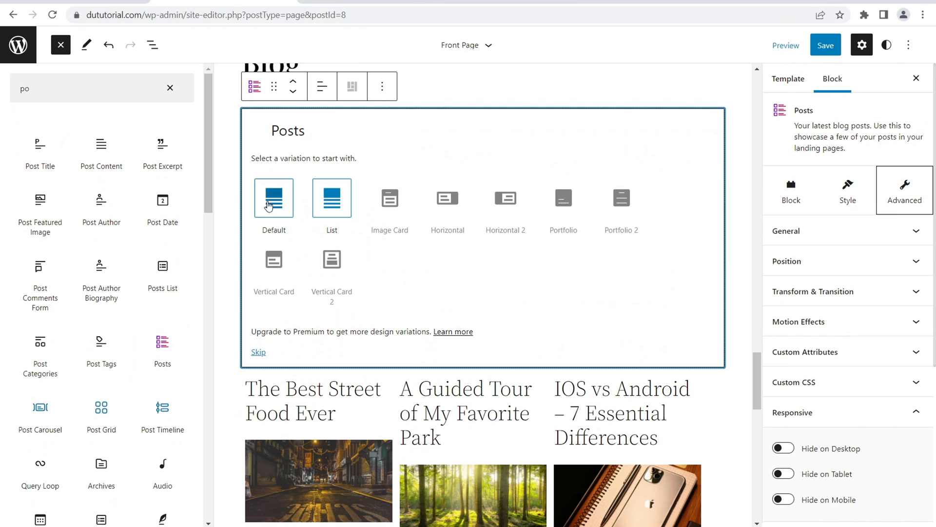
pyautogui.click(269, 199)
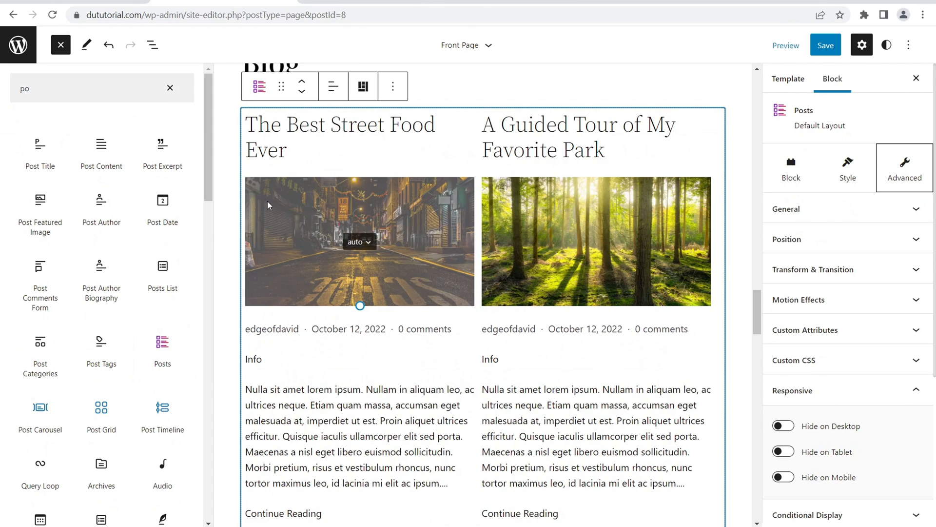
pyautogui.click(302, 92)
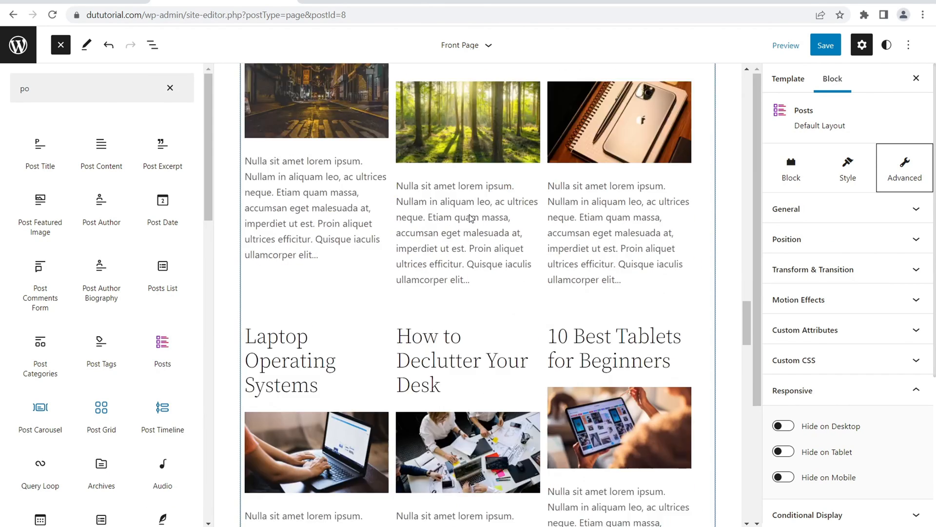
pyautogui.scroll(-5, 460, 398)
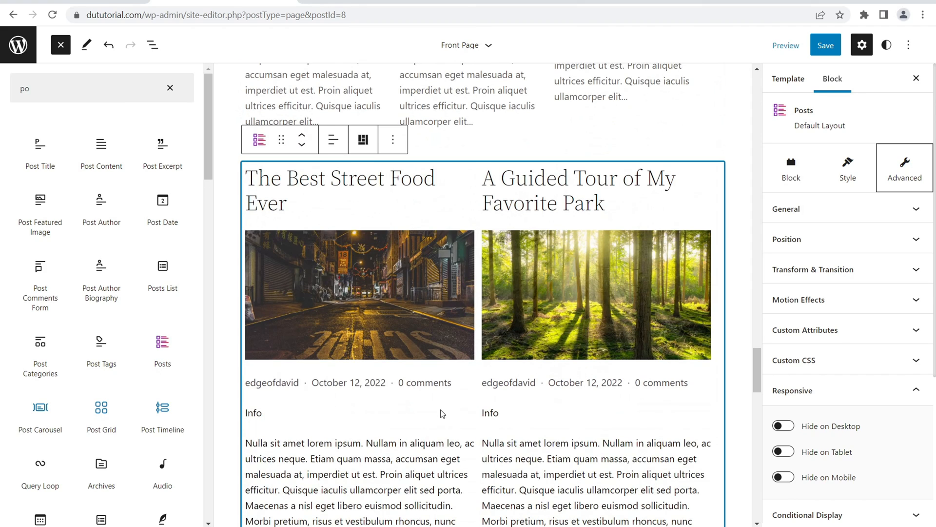
# Set the new Posts block in the Blog section to Hide on Desktop and Hide on Tablet, and save the Front Page template
pyautogui.click(783, 426)
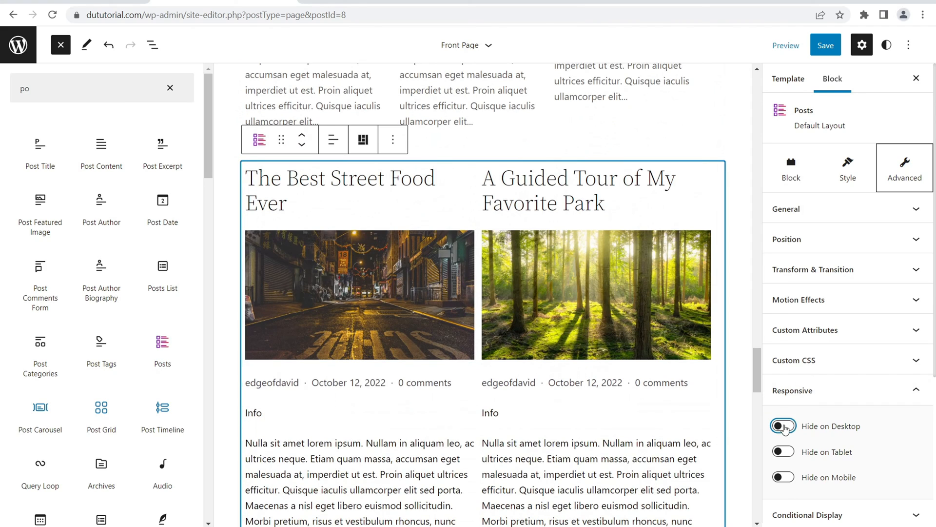
pyautogui.click(783, 451)
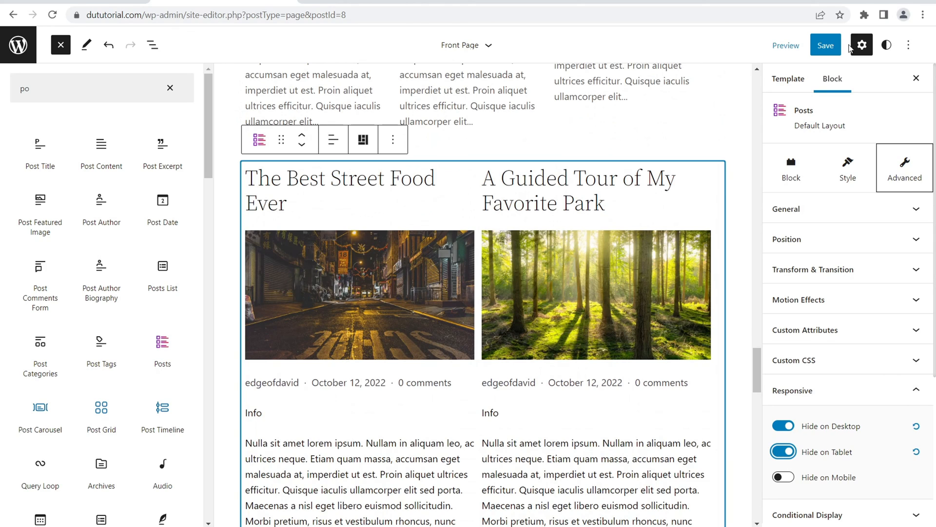
pyautogui.click(829, 50)
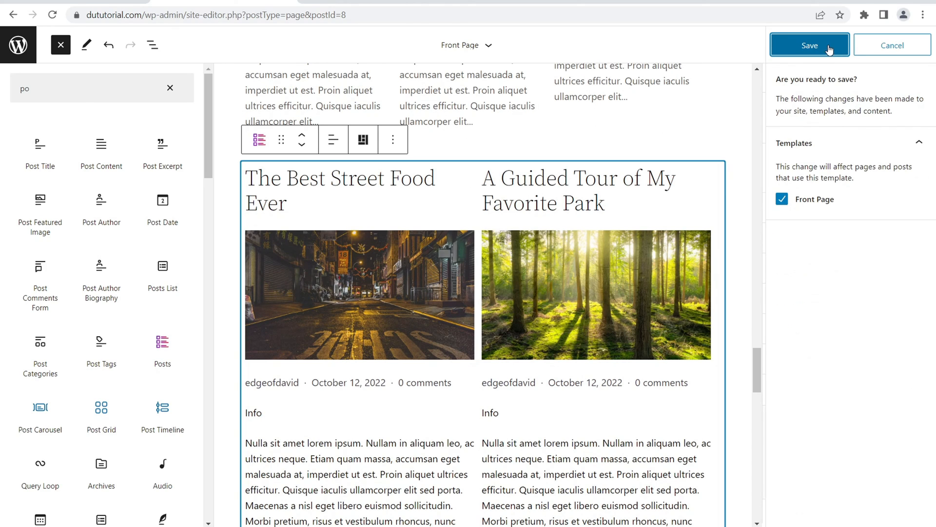
pyautogui.click(830, 49)
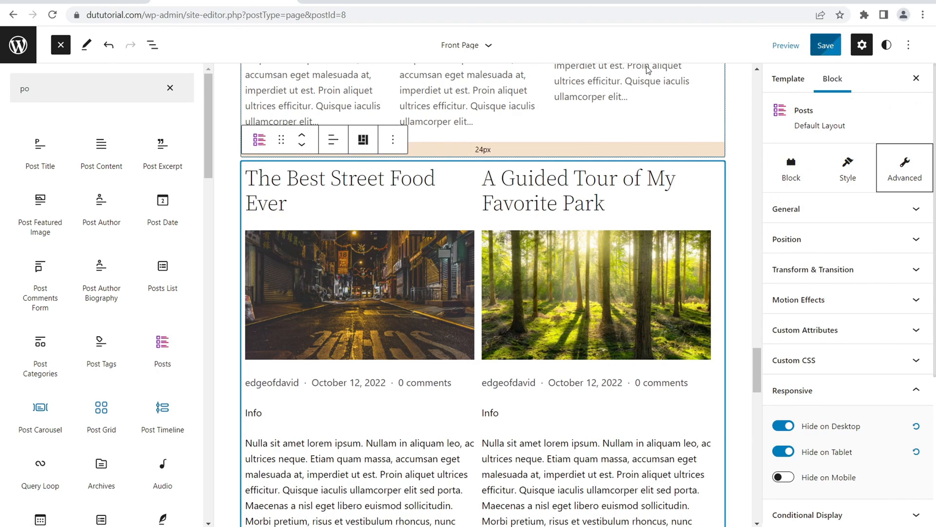
# Switch to the live homepage and reinspect it in the developer tools' mobile view to check the posts under Software Reviews and Blog
pyautogui.click(385, 2)
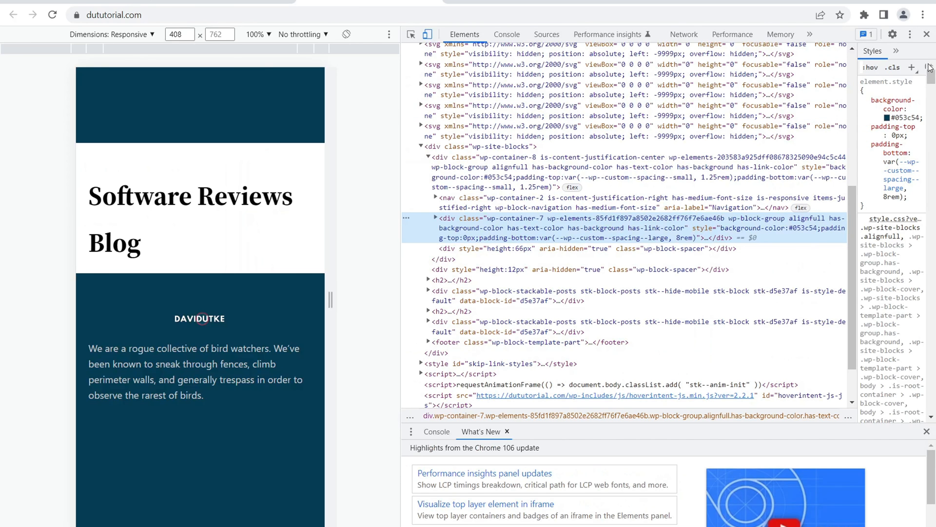
pyautogui.click(926, 33)
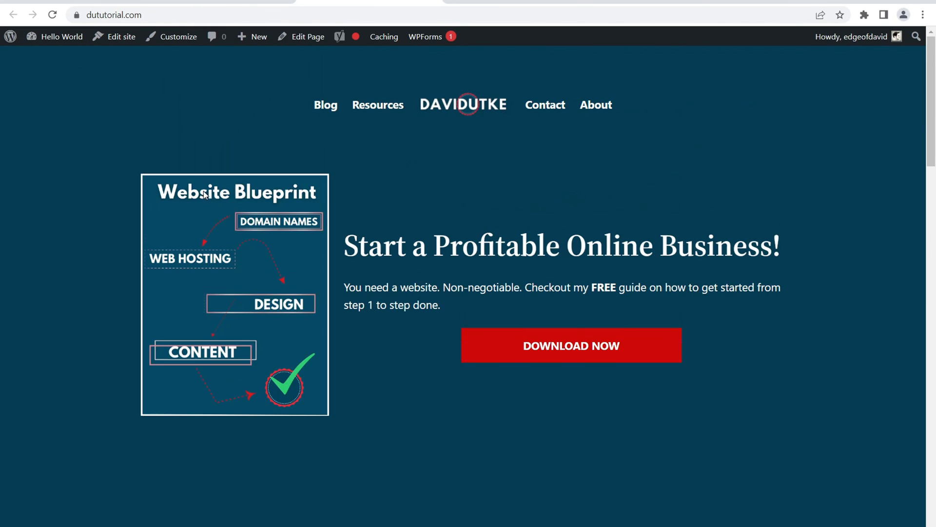
pyautogui.rightClick(77, 199)
pyautogui.click(93, 390)
pyautogui.scroll(-14, 247, 132)
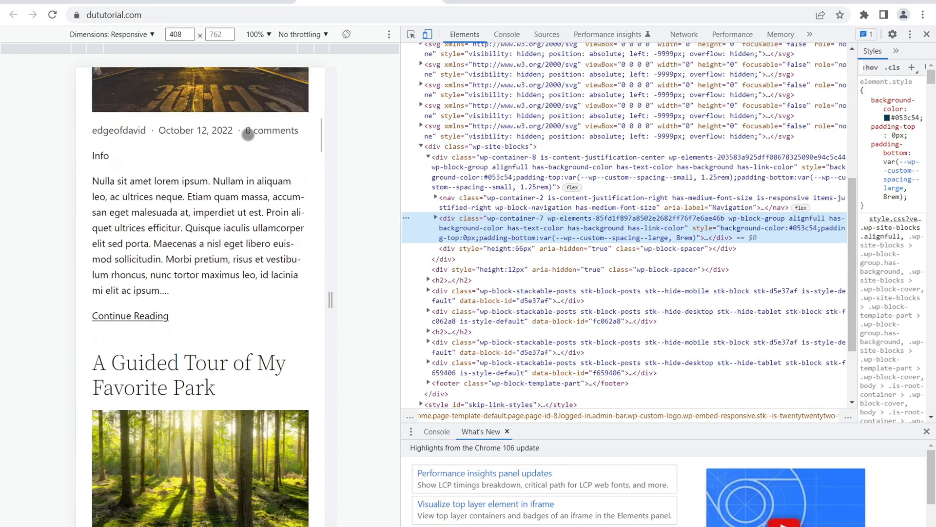
pyautogui.scroll(-15, 247, 134)
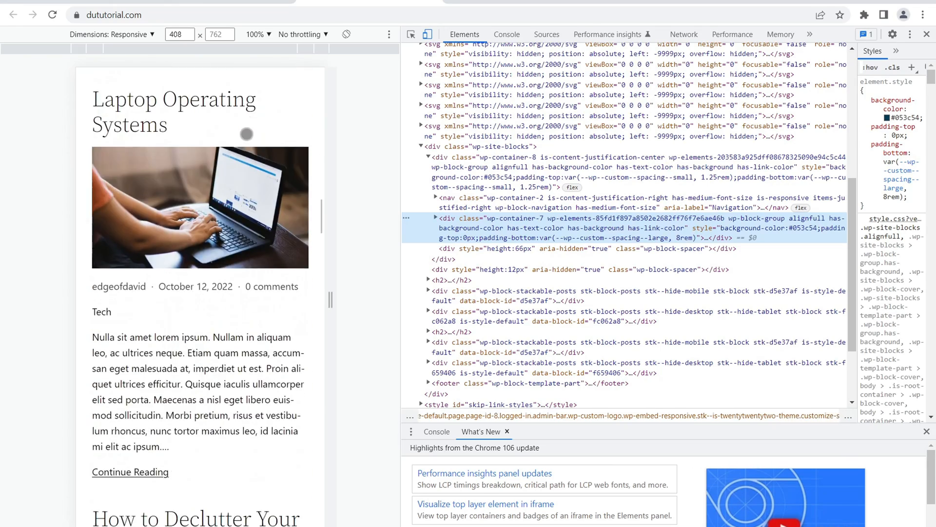
pyautogui.scroll(-6, 247, 134)
pyautogui.scroll(7, 247, 134)
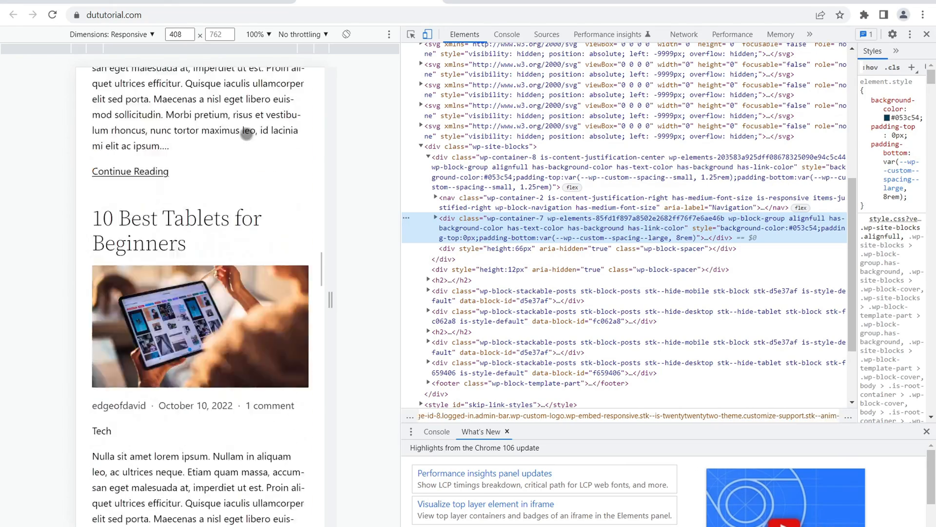
pyautogui.scroll(8, 246, 133)
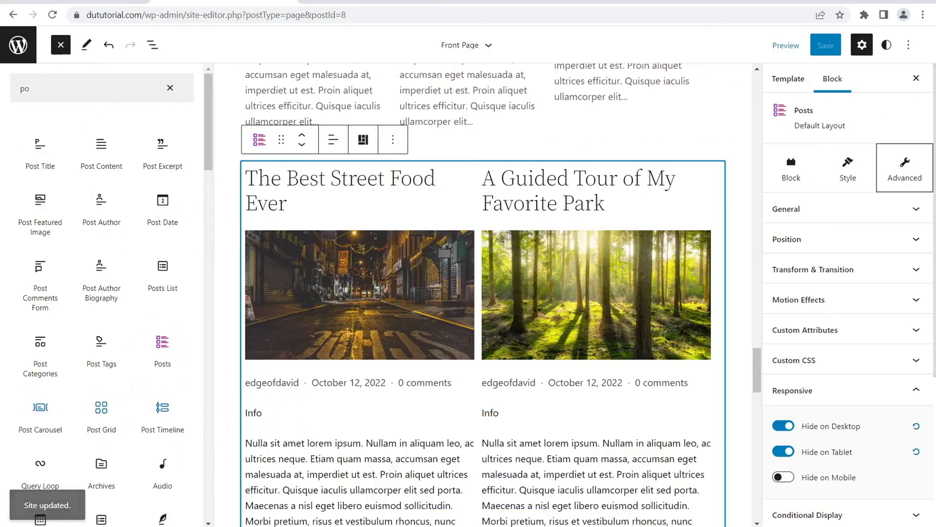
# Set the mobile-only Posts block in the Blog section to 1 column
pyautogui.click(848, 167)
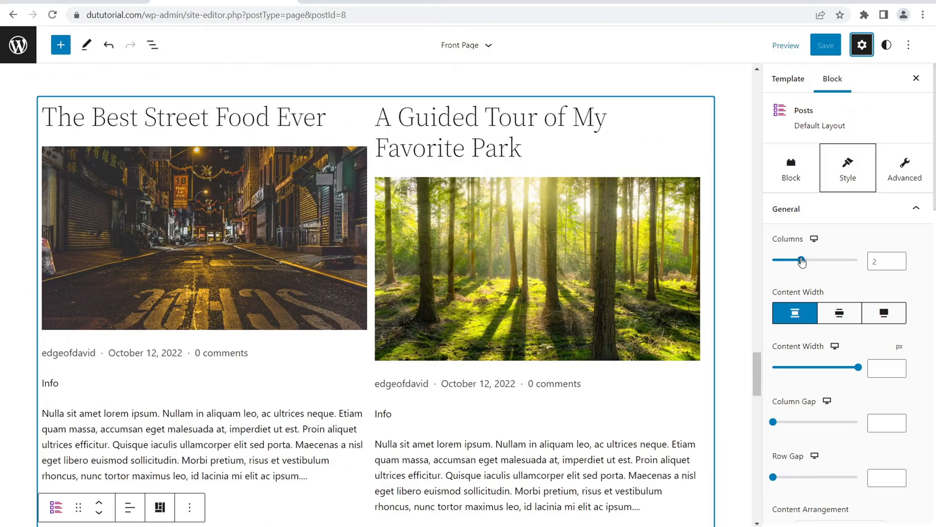
pyautogui.moveTo(802, 263); pyautogui.dragTo(773, 259)
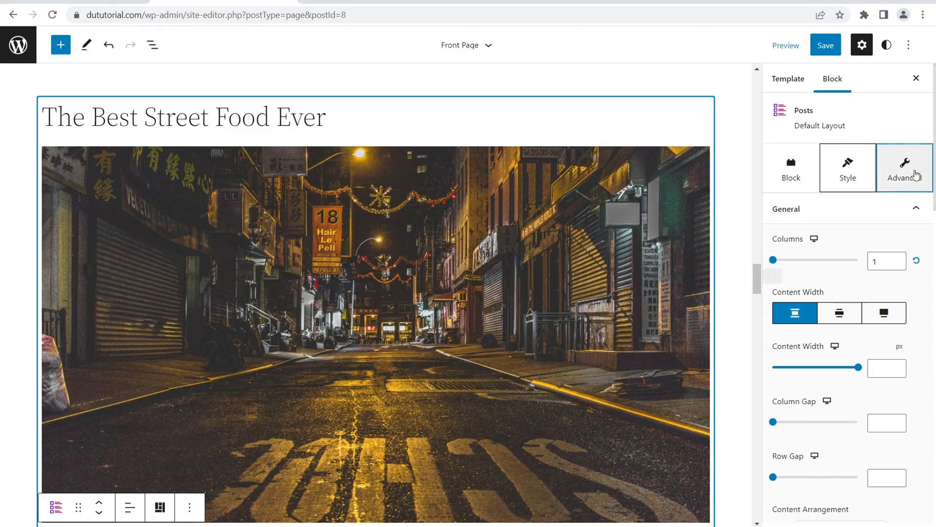
pyautogui.click(912, 174)
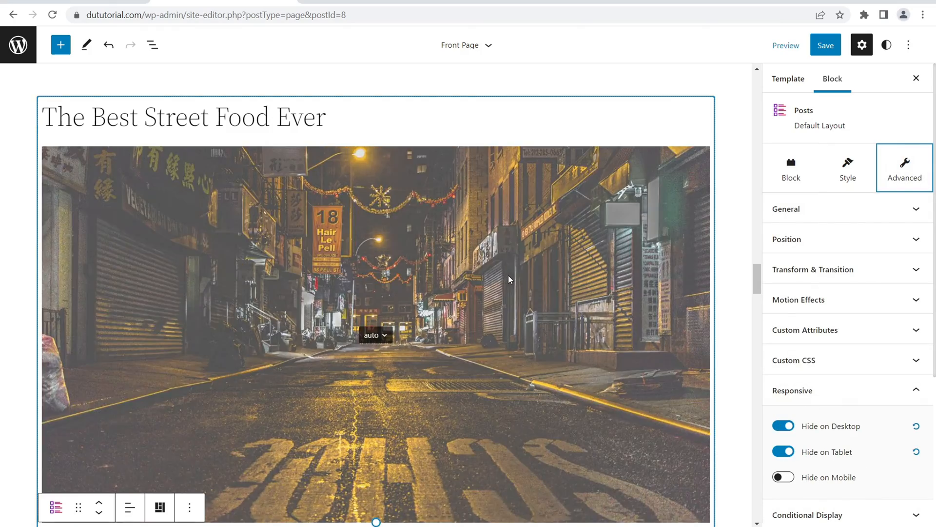
# Set the mobile-only Posts block in the Software Reviews section to 1 column and save the Front Page template
pyautogui.scroll(10, 507, 278)
pyautogui.scroll(5, 488, 318)
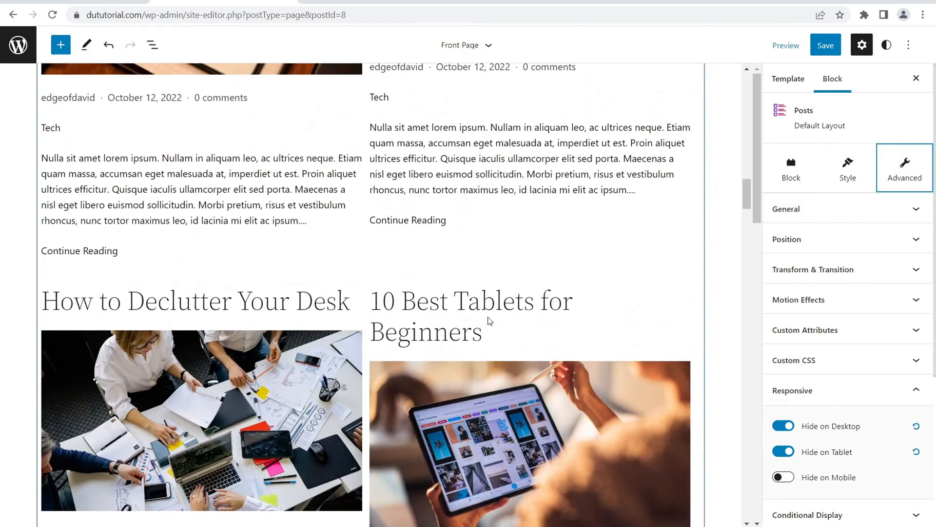
pyautogui.scroll(10, 411, 309)
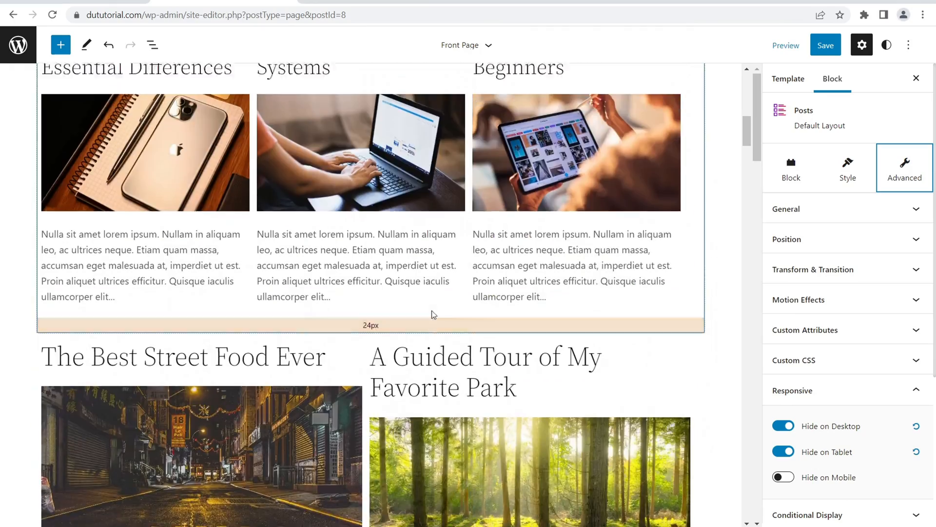
pyautogui.scroll(1, 443, 301)
pyautogui.scroll(-5, 400, 225)
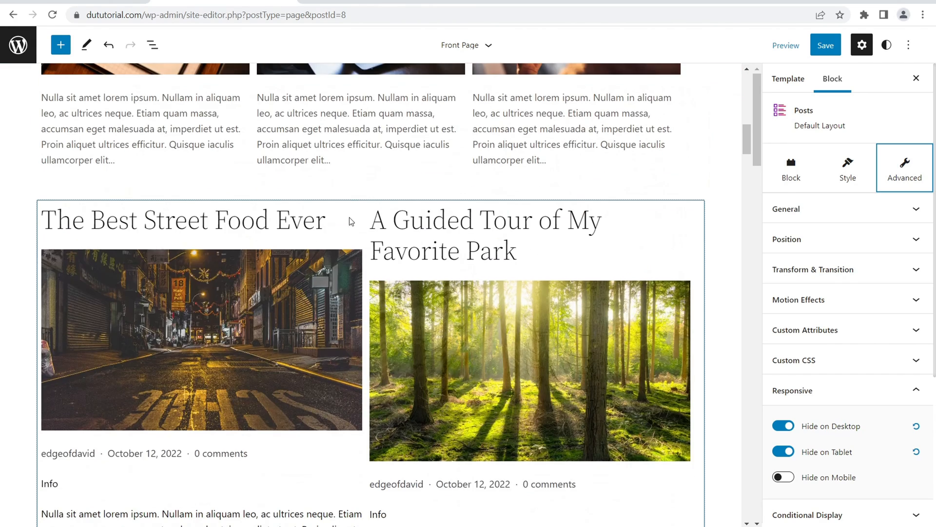
pyautogui.click(356, 216)
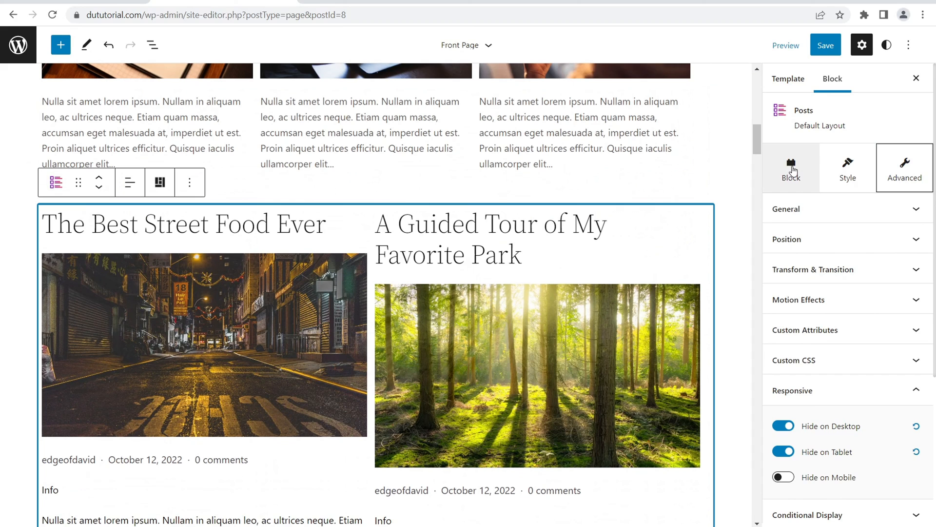
pyautogui.click(832, 181)
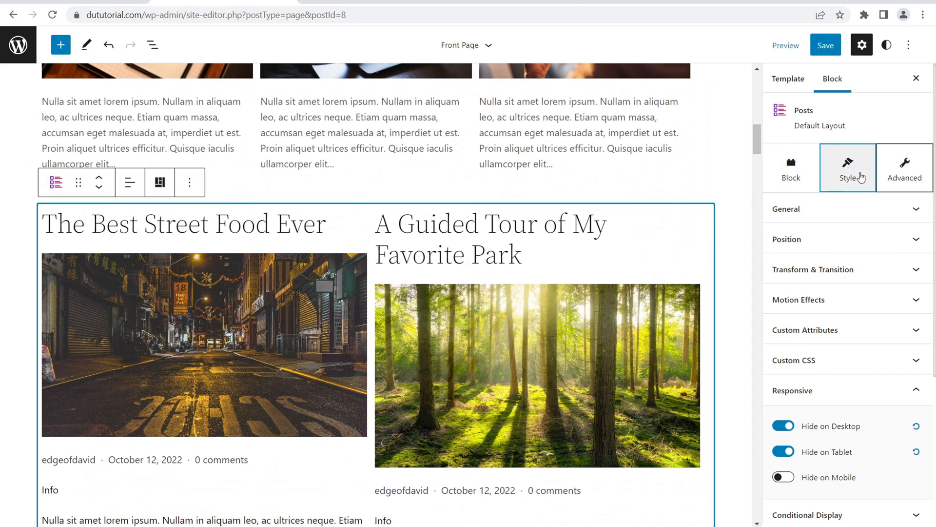
pyautogui.moveTo(803, 264); pyautogui.dragTo(757, 267)
pyautogui.scroll(5, 757, 264)
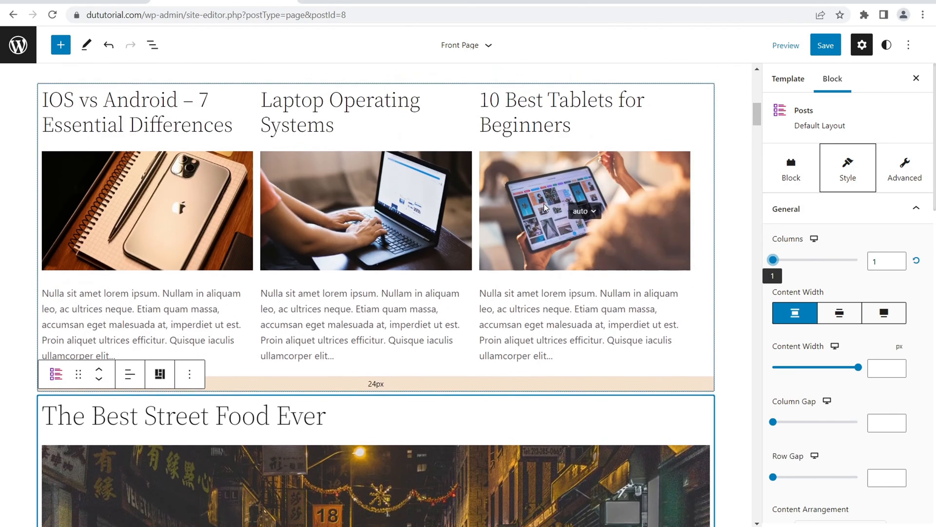
pyautogui.click(833, 47)
pyautogui.click(777, 45)
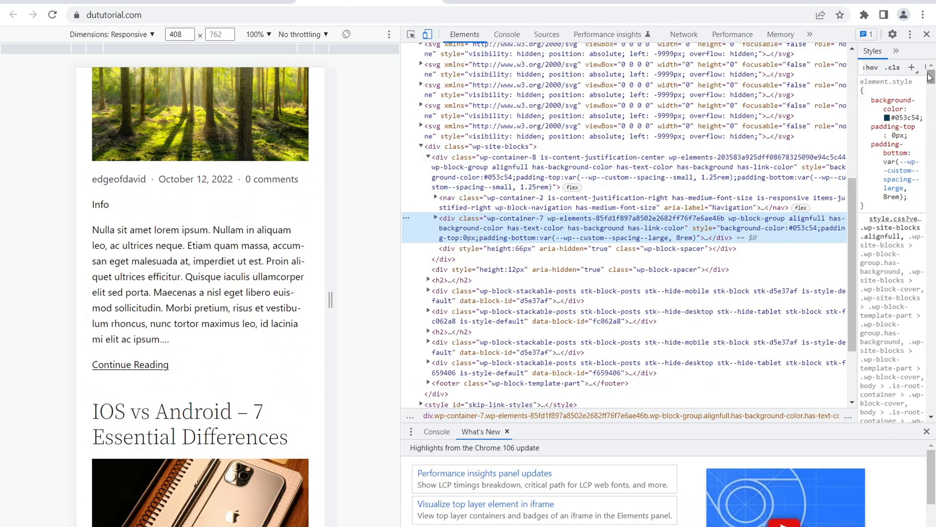
# Reopen the developer tools on the live homepage and examine how the single-column posts lay out in the mobile view
pyautogui.click(927, 31)
pyautogui.scroll(10, 383, 257)
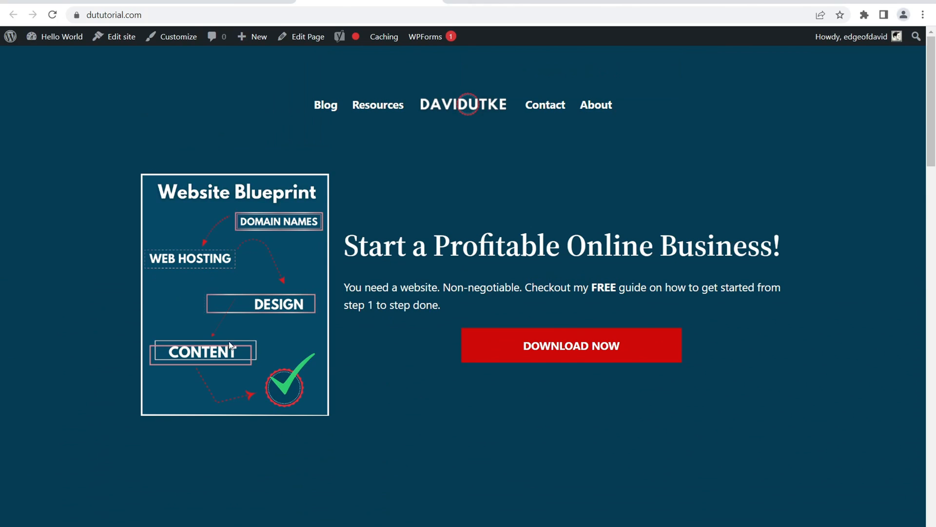
pyautogui.rightClick(101, 109)
pyautogui.click(151, 306)
pyautogui.scroll(-15, 208, 195)
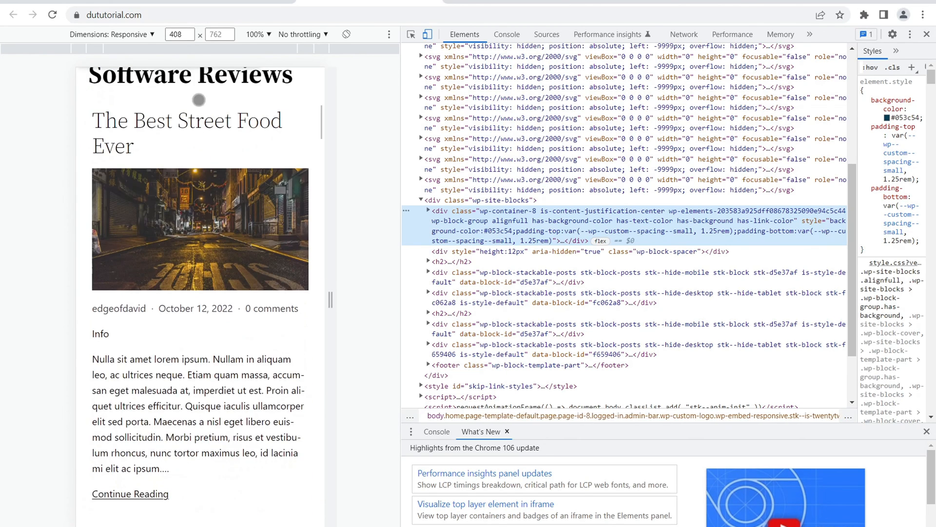
pyautogui.scroll(-20, 196, 188)
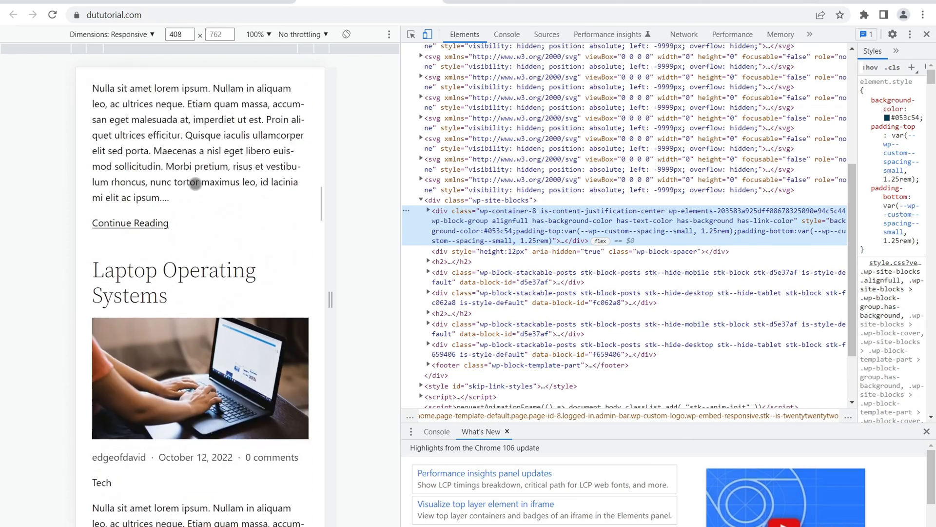
pyautogui.scroll(-15, 195, 185)
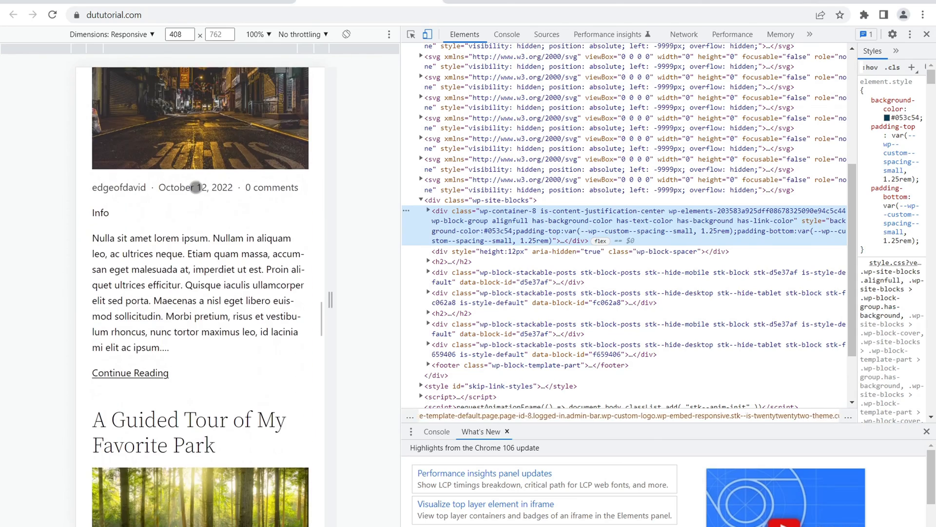
# Check the remaining blog posts and the opened navigation menu on the live homepage in the developer tools' mobile view
pyautogui.scroll(-15, 196, 187)
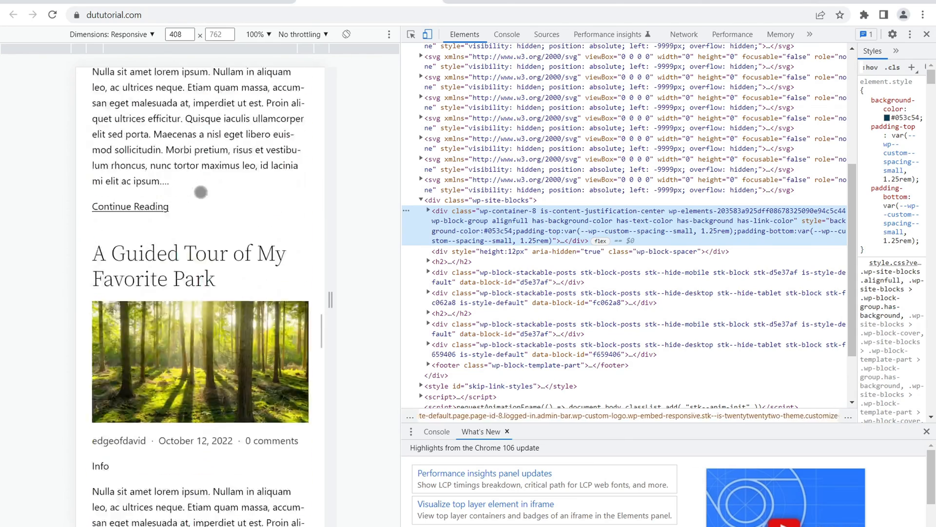
pyautogui.scroll(-7, 200, 282)
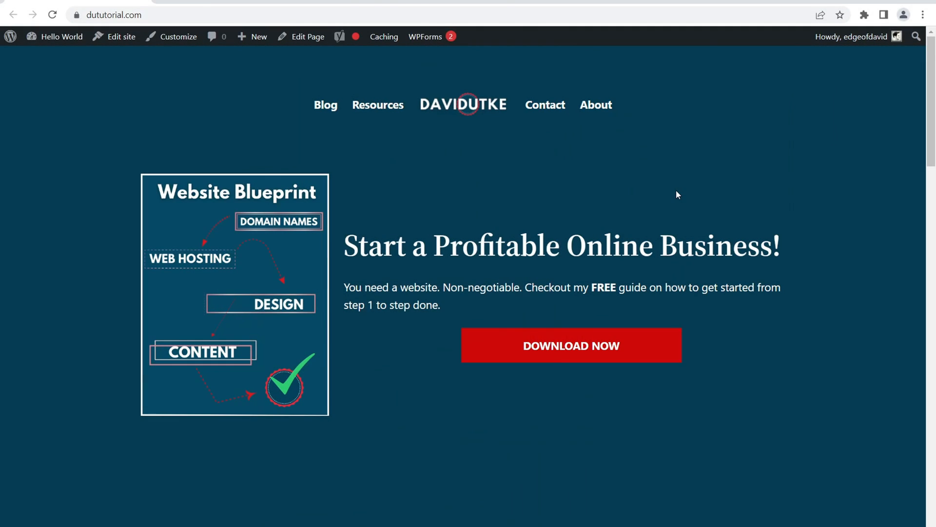
pyautogui.rightClick(616, 165)
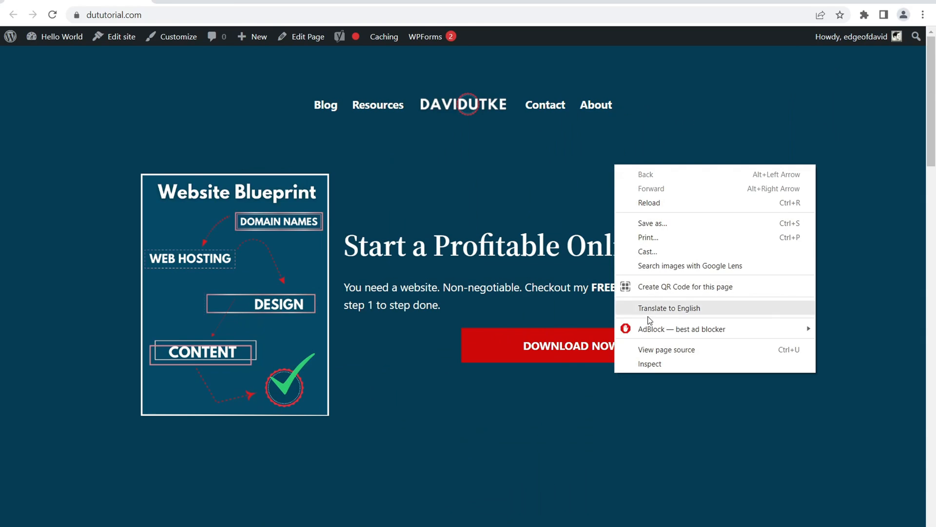
pyautogui.click(650, 365)
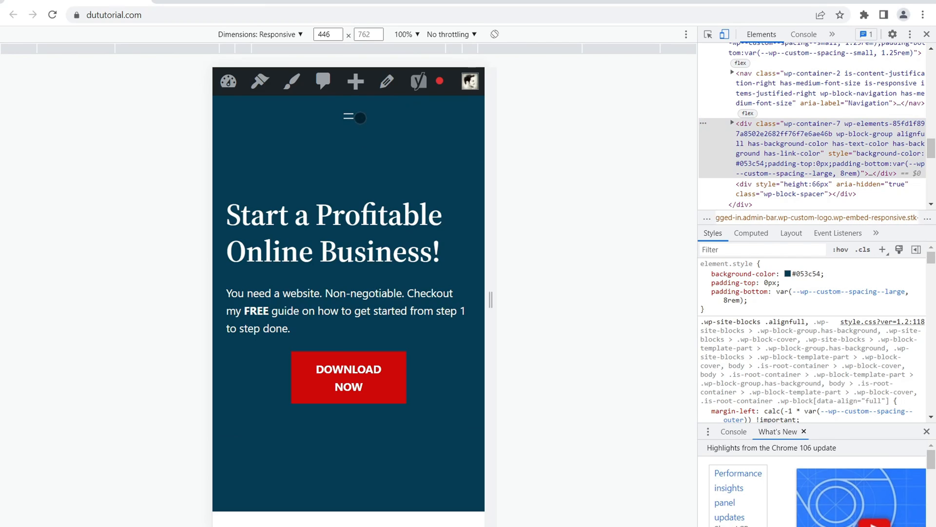
pyautogui.click(349, 117)
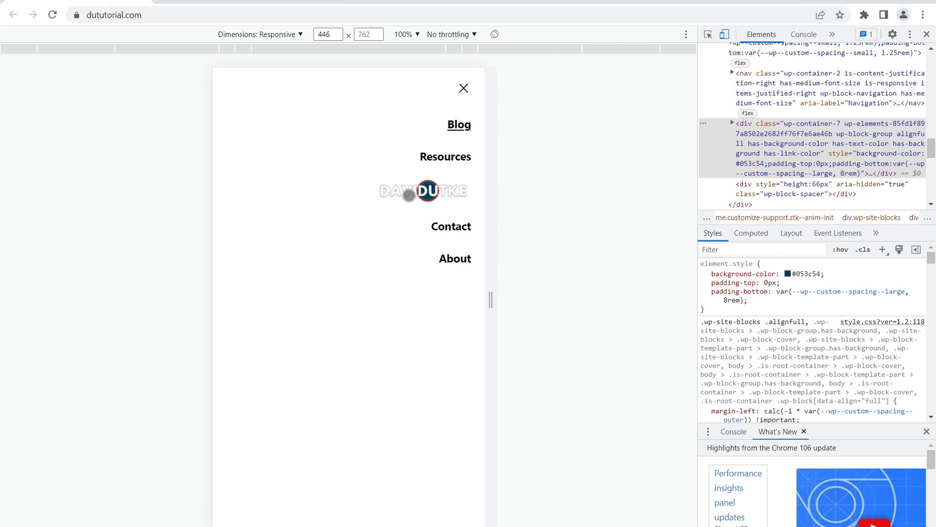
pyautogui.click(460, 90)
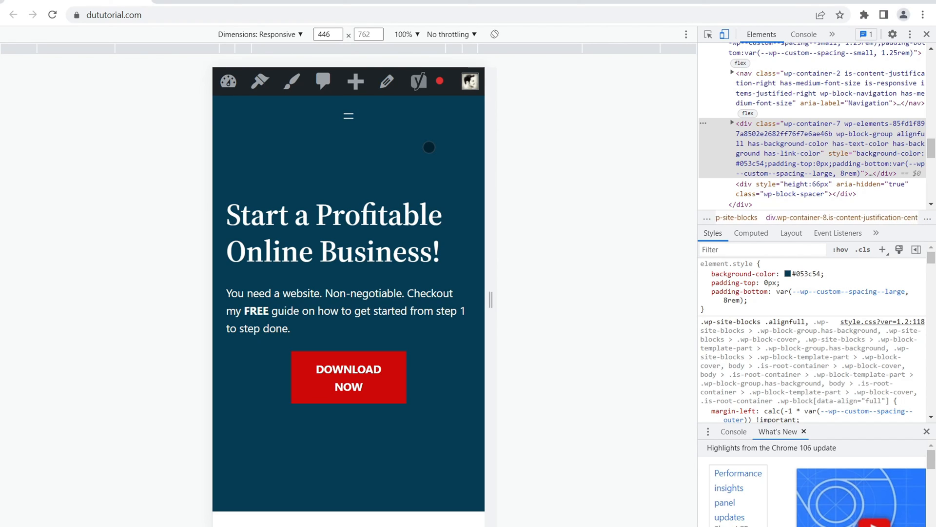
pyautogui.click(927, 34)
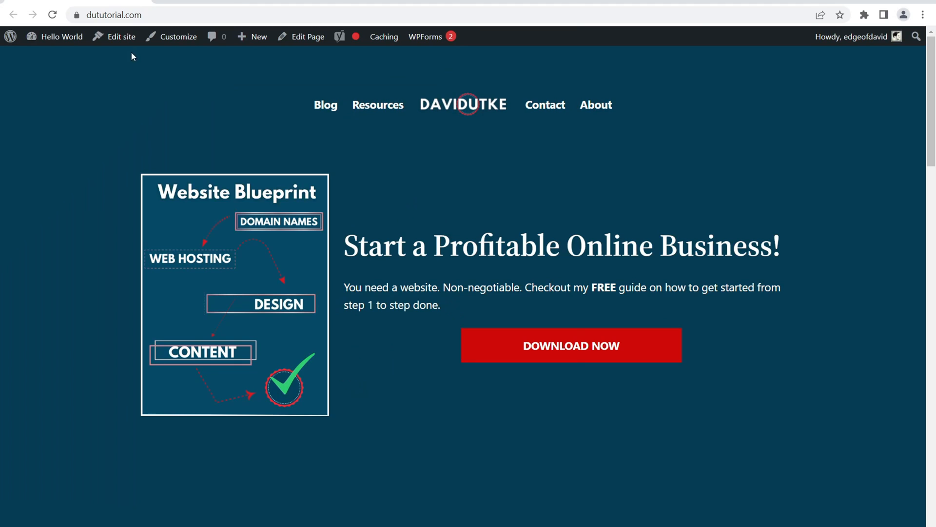
# Open the homepage in the site editor and replace the logo inside the header navigation with a Site Logo block placed before it
pyautogui.click(122, 39)
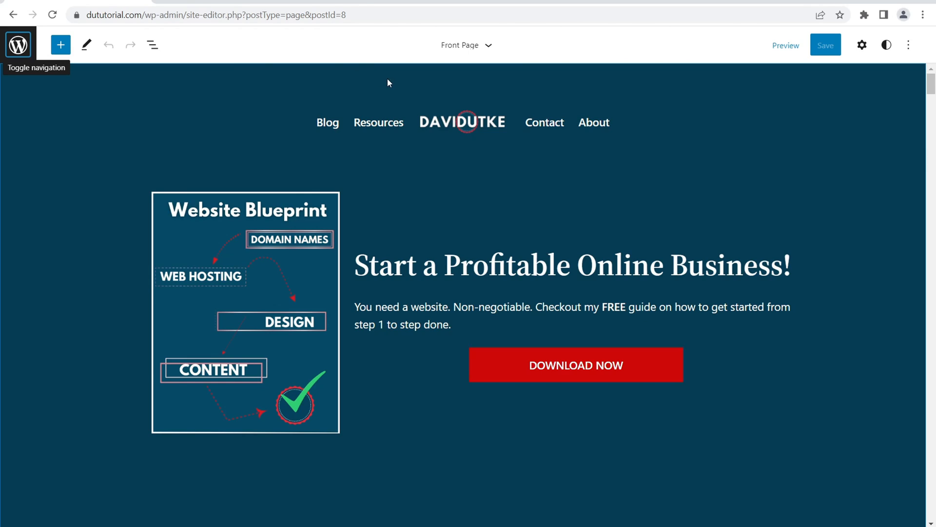
pyautogui.click(412, 123)
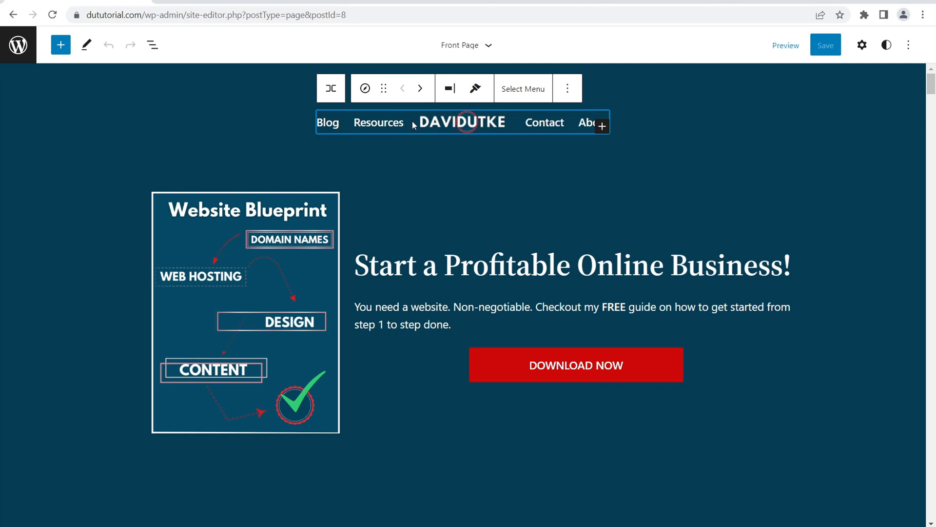
pyautogui.press('Return')
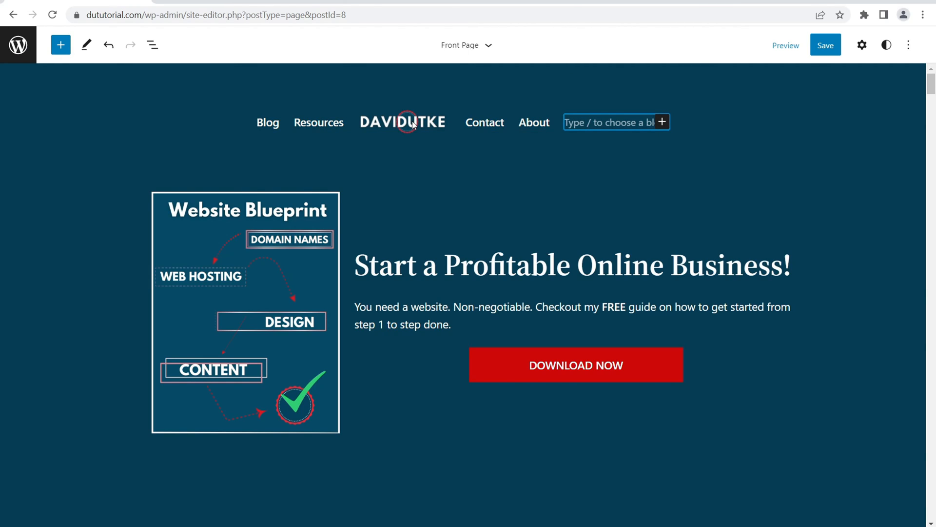
pyautogui.click(661, 123)
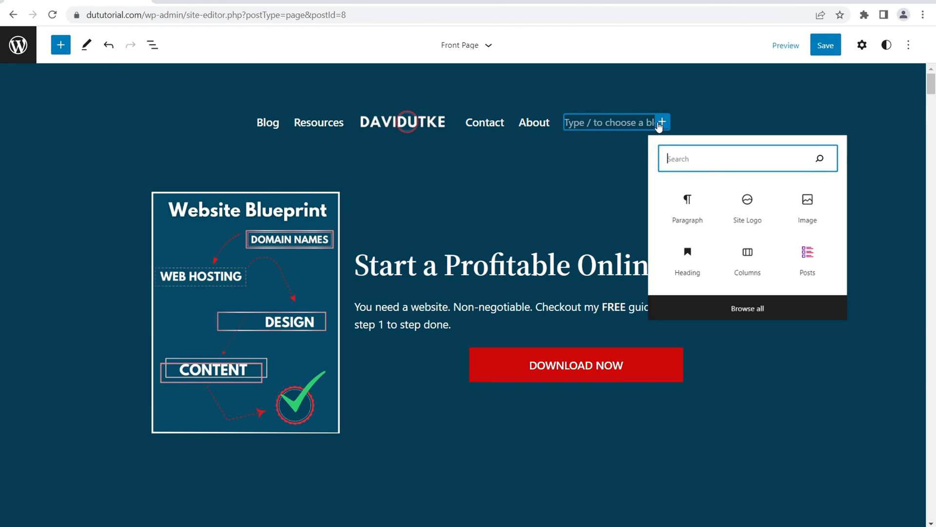
pyautogui.click(754, 217)
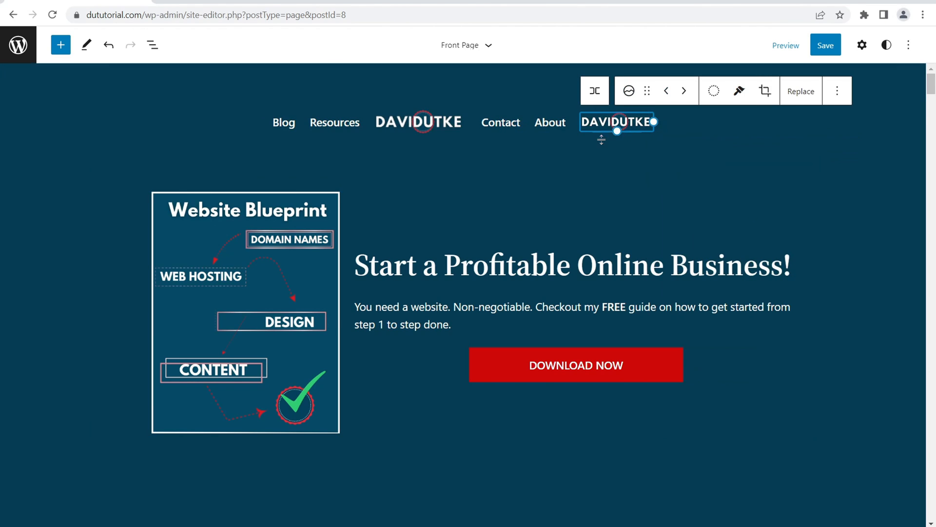
pyautogui.click(667, 93)
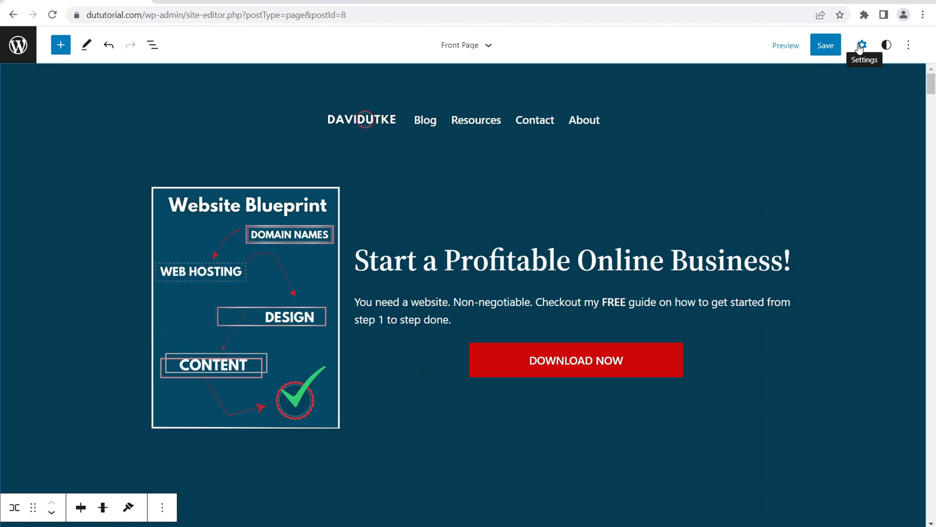
# Enable the icon button for the header Navigation block and try the Mobile and Always overlay options, ending on Off
pyautogui.click(861, 45)
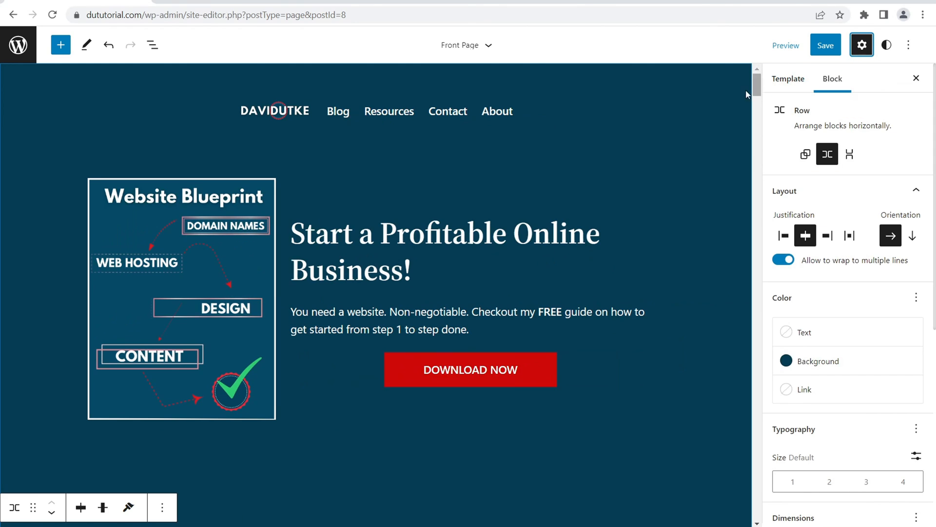
pyautogui.click(426, 107)
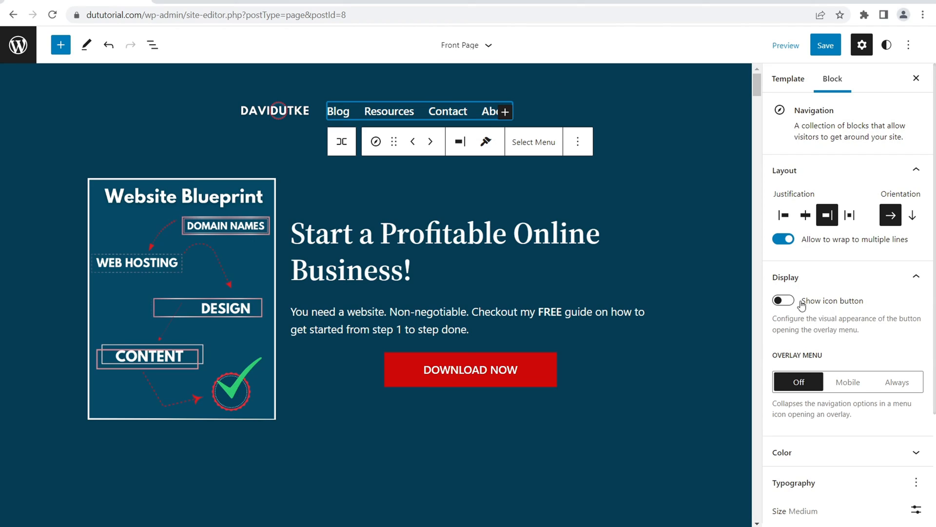
pyautogui.click(785, 303)
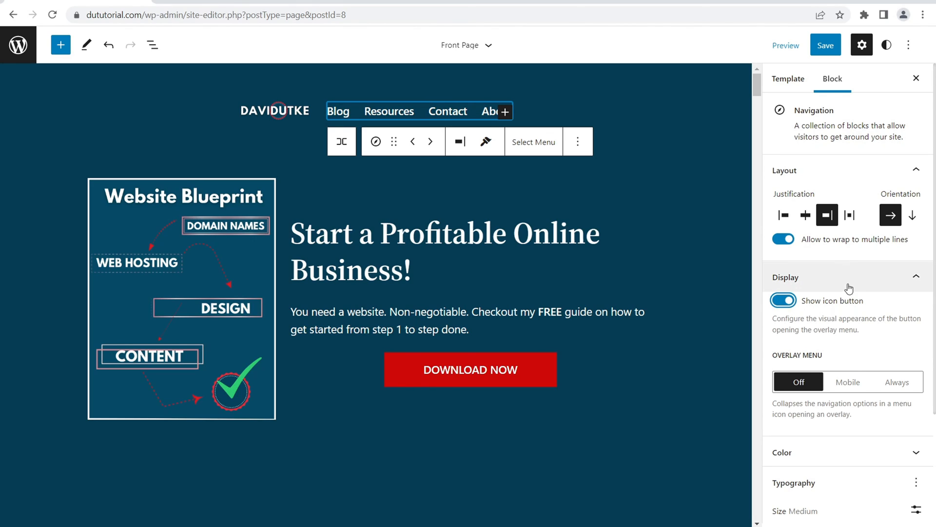
pyautogui.click(847, 389)
pyautogui.click(784, 347)
pyautogui.click(785, 347)
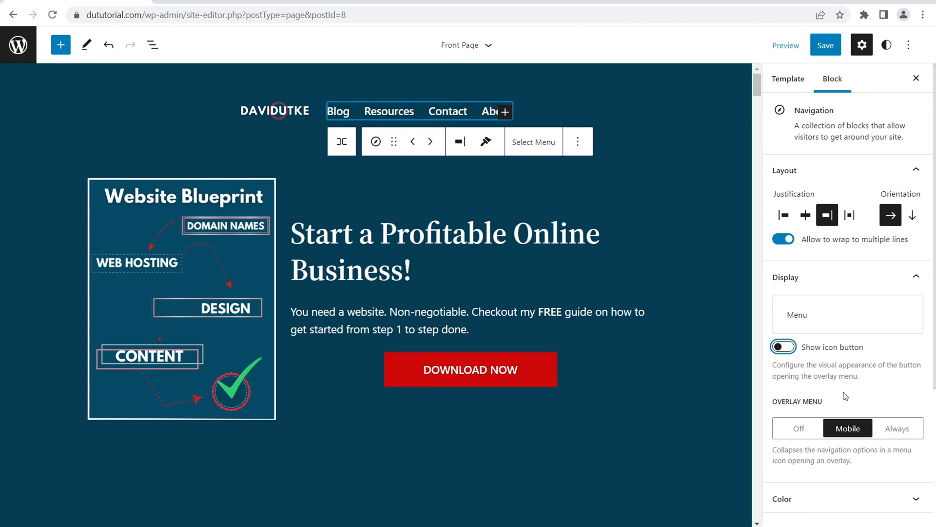
pyautogui.click(903, 434)
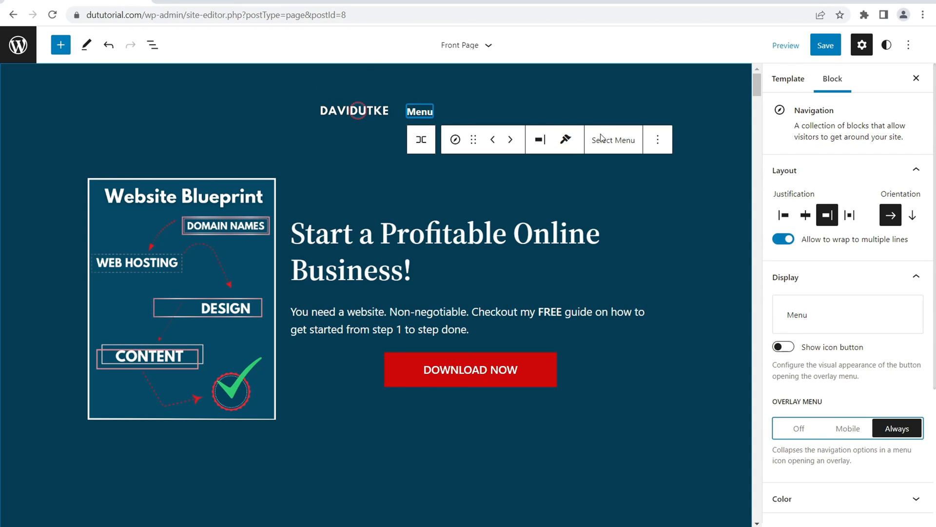
pyautogui.click(784, 347)
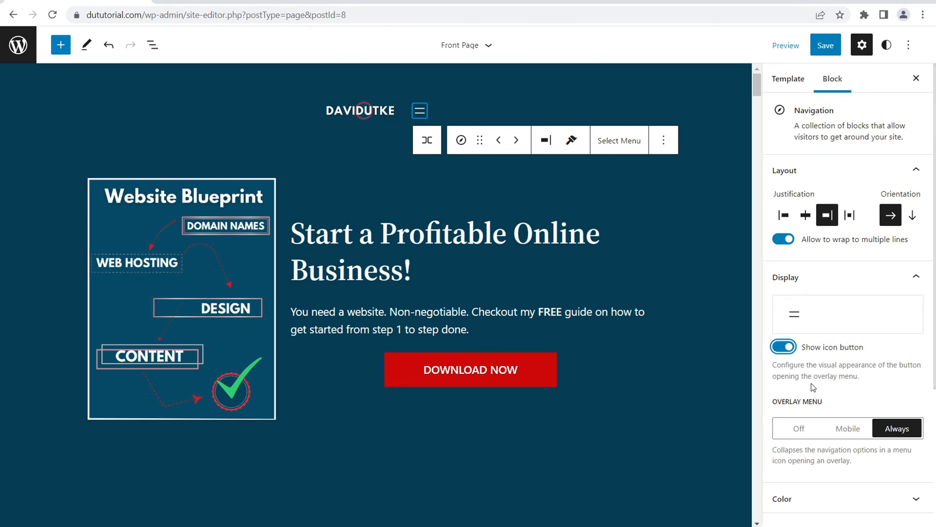
pyautogui.click(798, 429)
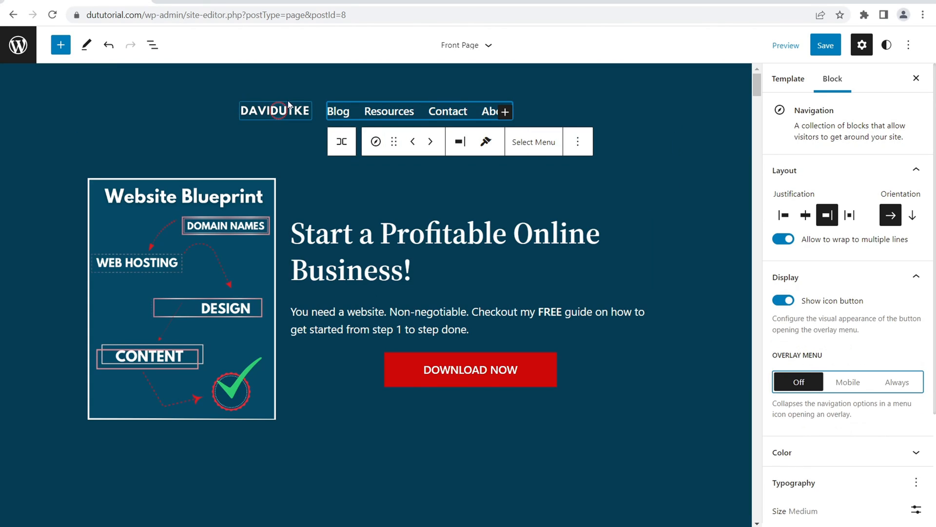
# Inspect the Front Page template in the developer tools' mobile view to check how the logo and menu wrap in the header
pyautogui.rightClick(681, 133)
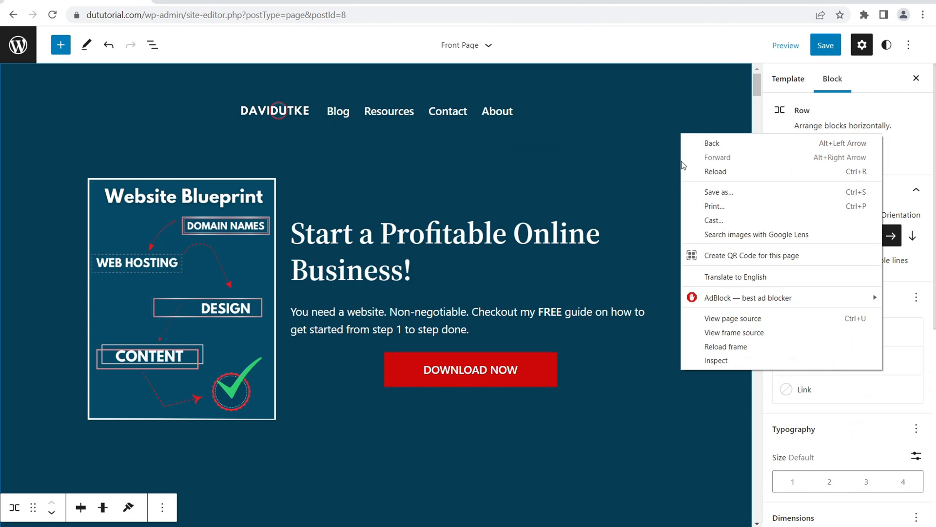
pyautogui.click(713, 362)
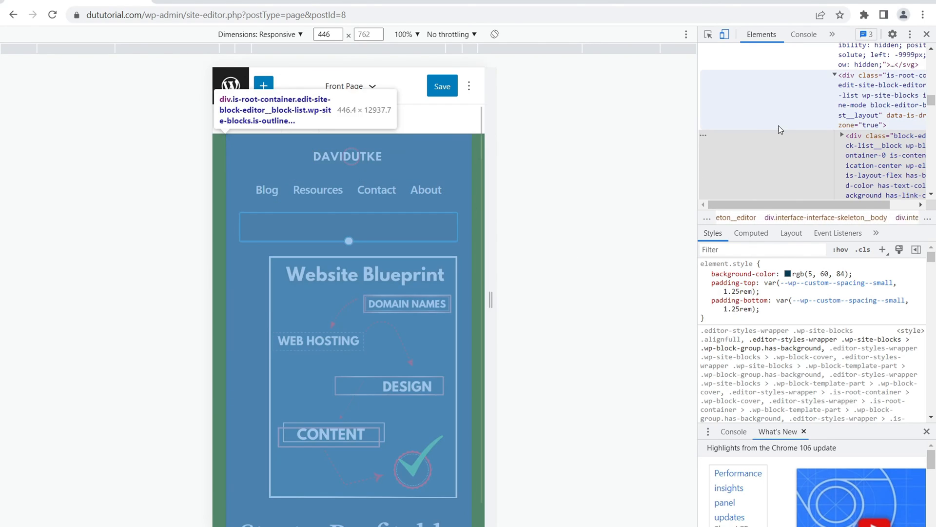
pyautogui.click(926, 34)
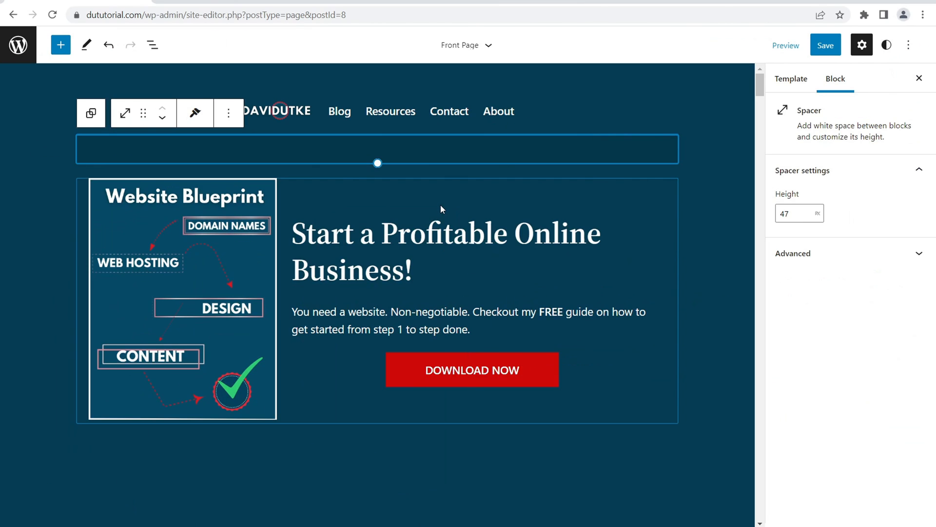
pyautogui.click(413, 75)
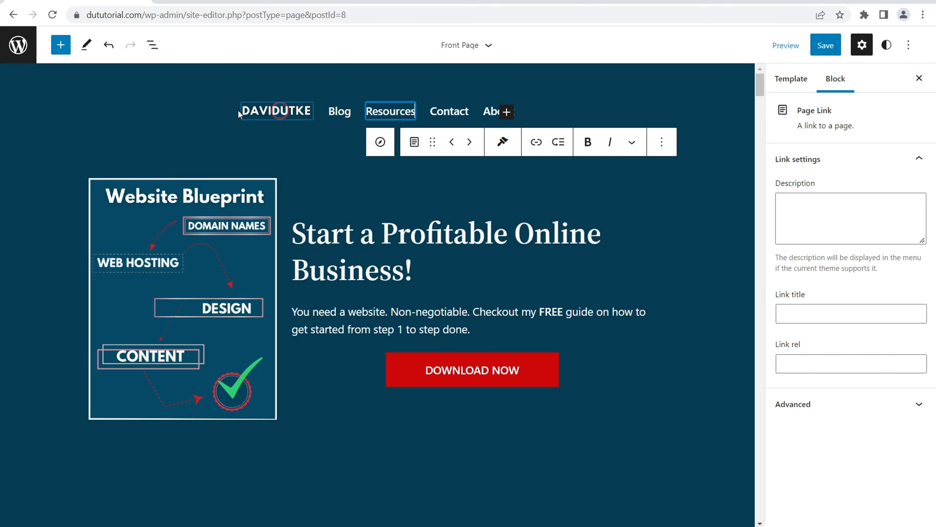
pyautogui.click(198, 118)
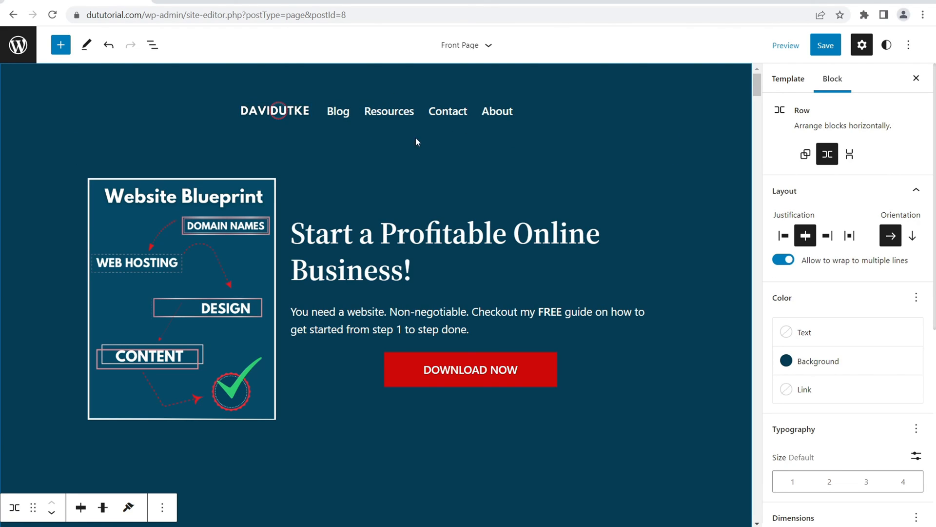
# Compare the header Navigation block's Mobile, Always and Off overlay options, finishing on Always
pyautogui.click(424, 106)
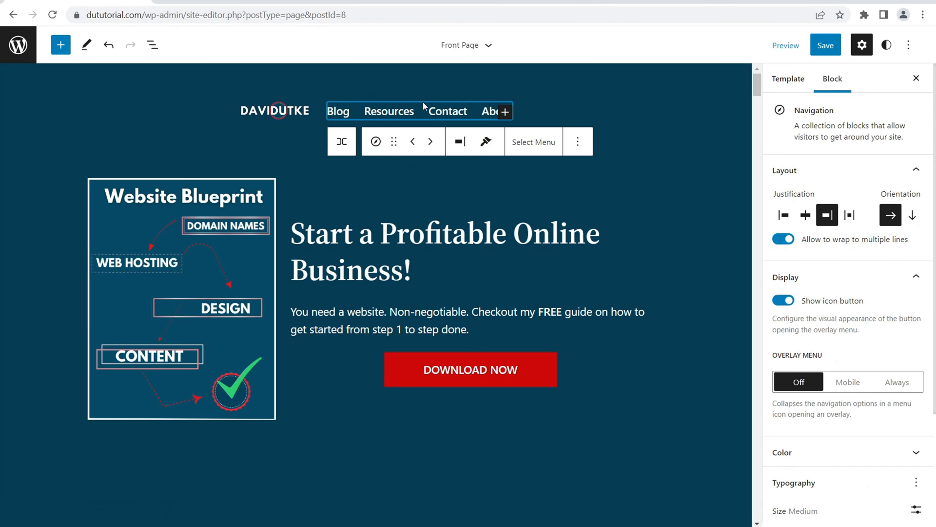
pyautogui.click(783, 301)
pyautogui.click(783, 301)
pyautogui.click(853, 383)
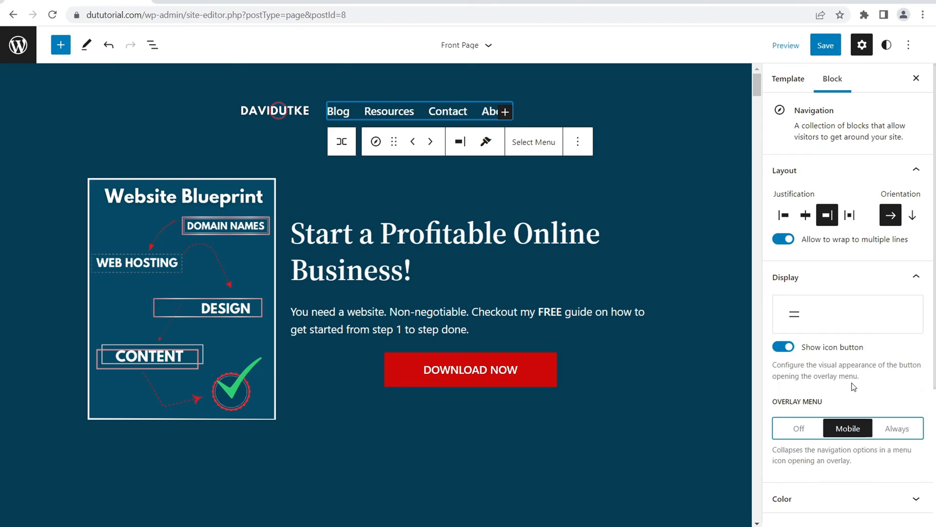
pyautogui.click(897, 429)
pyautogui.click(796, 432)
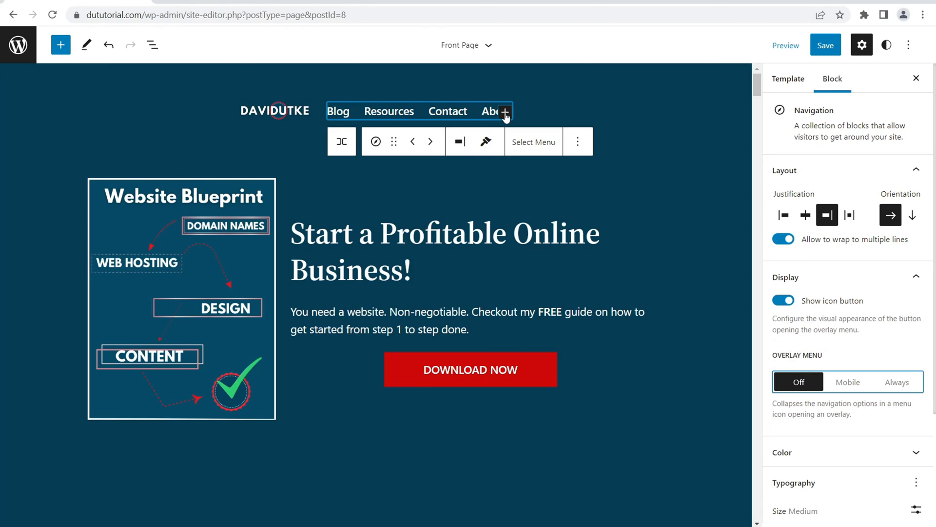
pyautogui.click(851, 384)
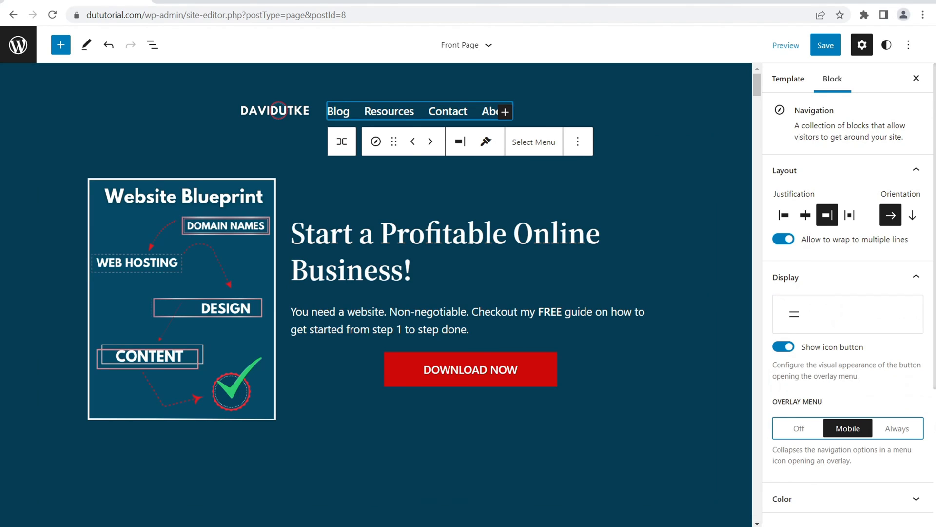
pyautogui.click(909, 430)
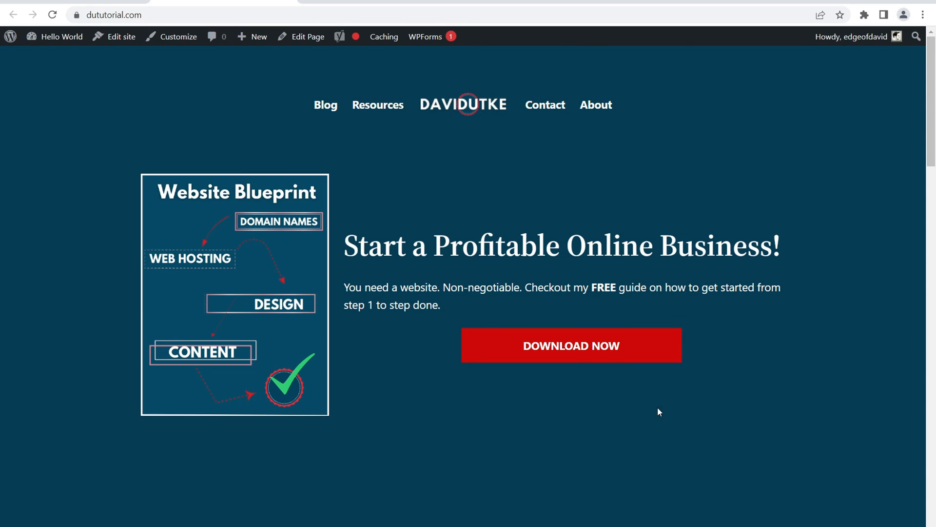
# Review the live desktop homepage from the header through the Software Reviews and Blog sections down to the footer
pyautogui.scroll(-15, 540, 379)
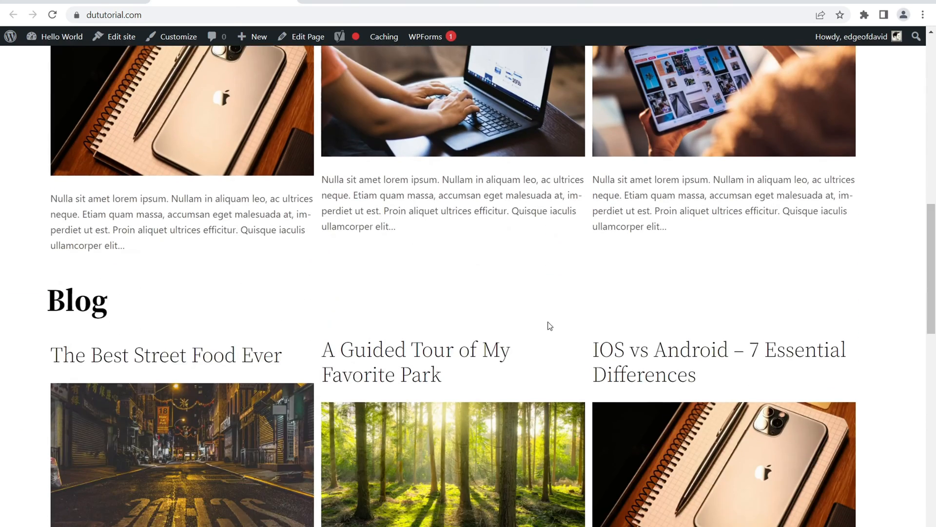
pyautogui.scroll(-12, 559, 327)
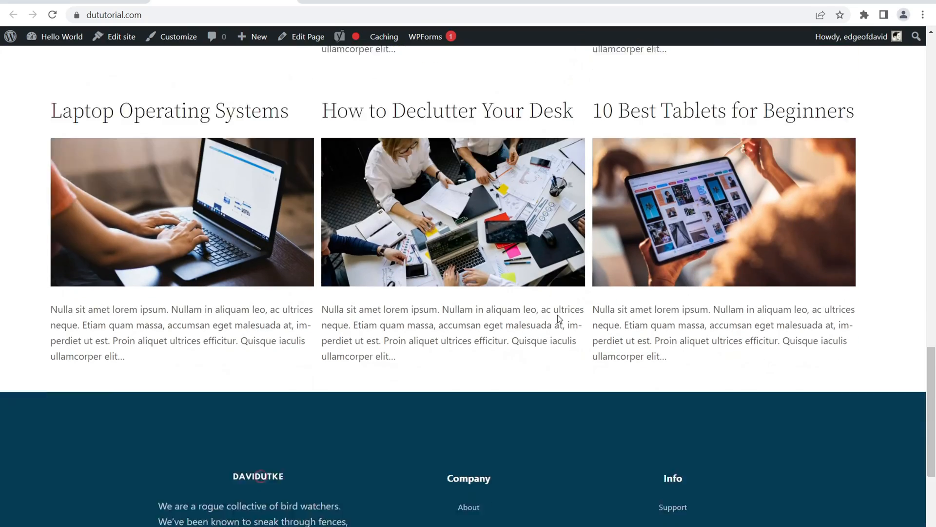
pyautogui.scroll(10, 550, 322)
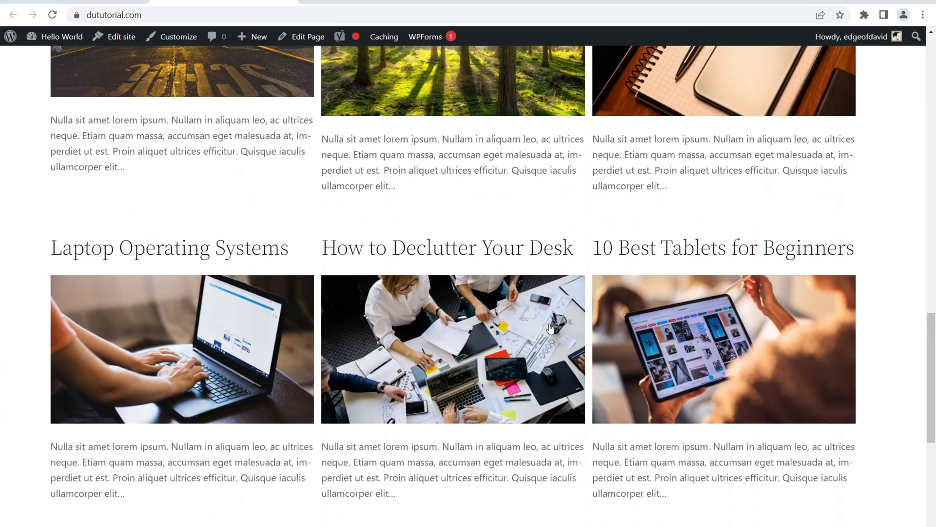
pyautogui.scroll(8, 541, 322)
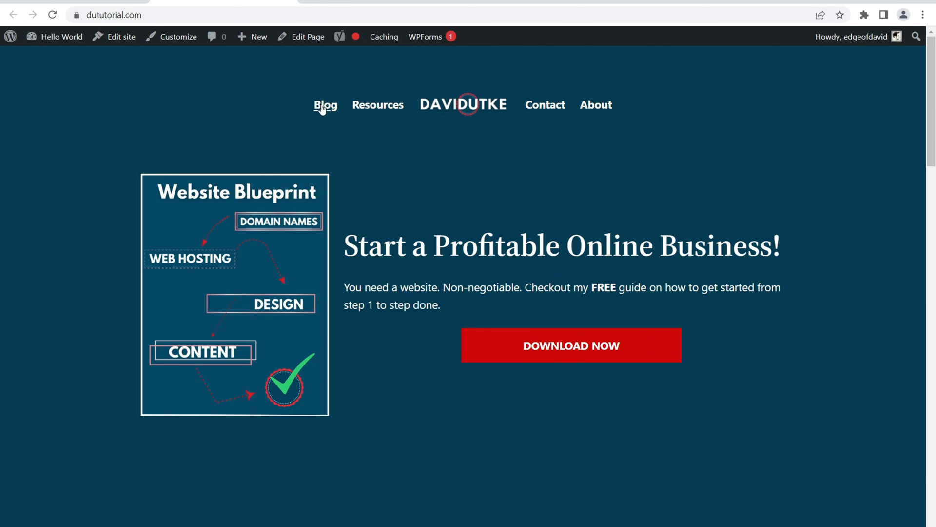
pyautogui.moveTo(932, 100); pyautogui.dragTo(935, 291)
pyautogui.scroll(-2, 935, 452)
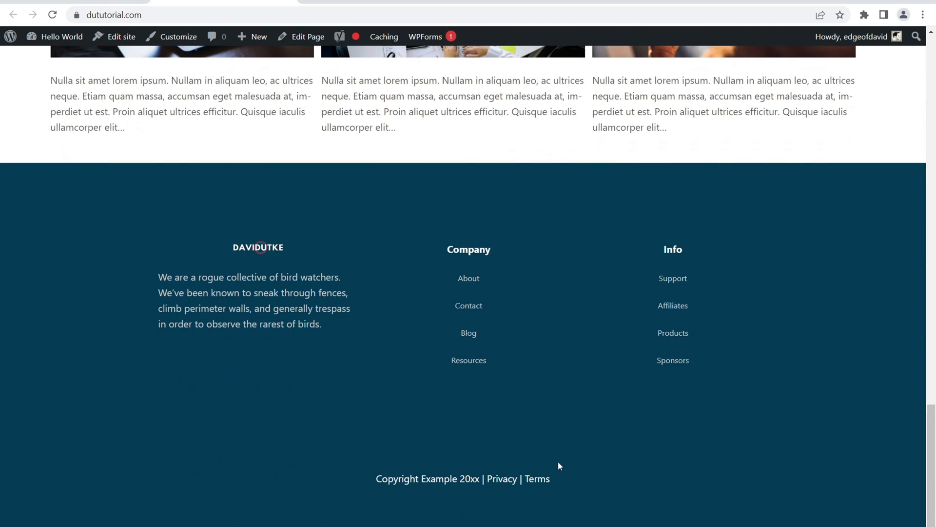
# Highlight the Privacy and Terms text in the live footer and review the draft Privacy Policy page's suggested text in the editor
pyautogui.moveTo(519, 481); pyautogui.dragTo(487, 480)
pyautogui.moveTo(553, 483); pyautogui.dragTo(538, 481)
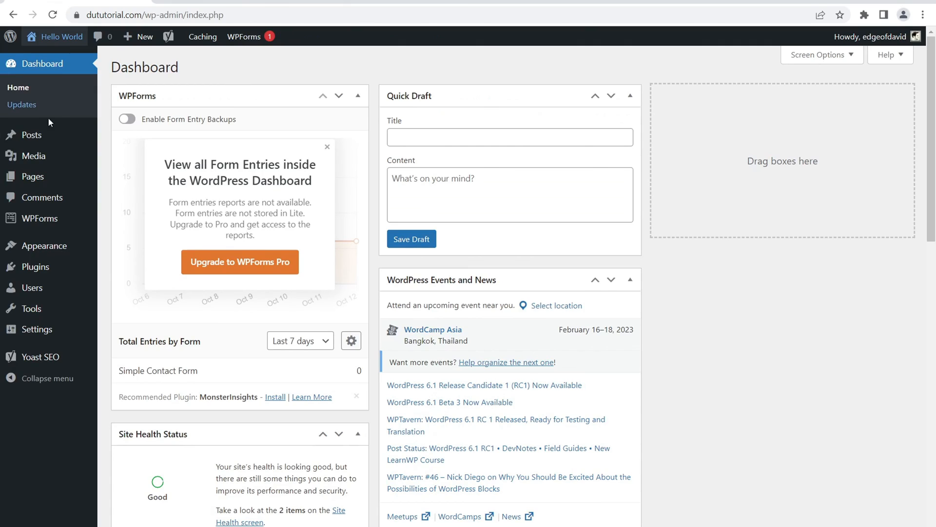
pyautogui.moveTo(33, 171)
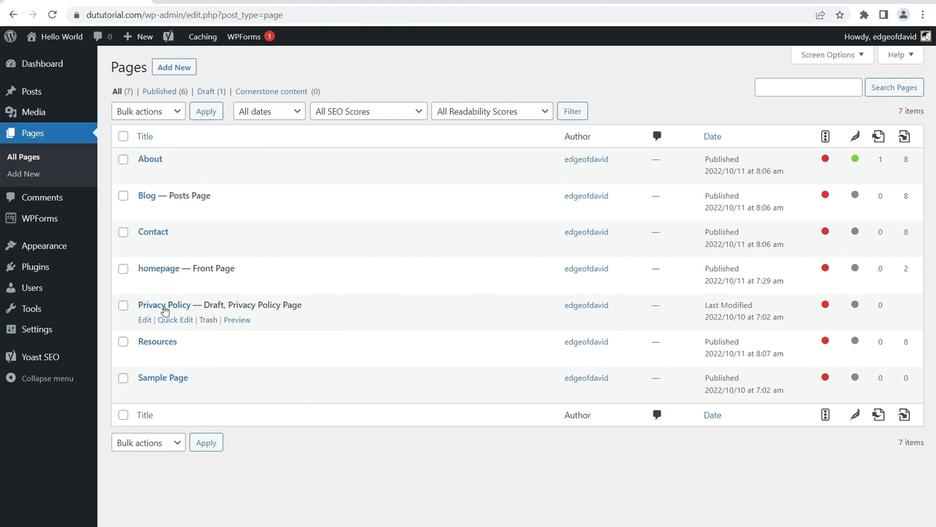
pyautogui.click(164, 310)
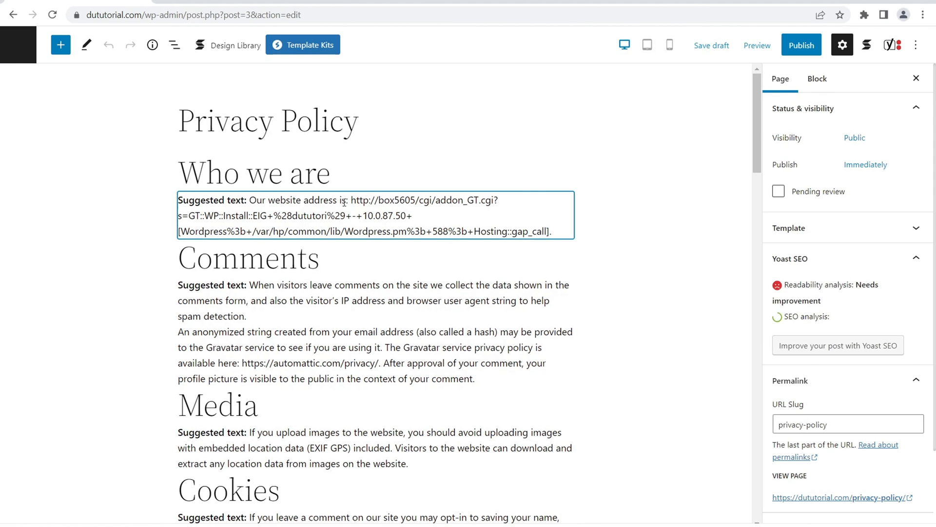
pyautogui.scroll(-2, 296, 192)
pyautogui.scroll(-2, 401, 227)
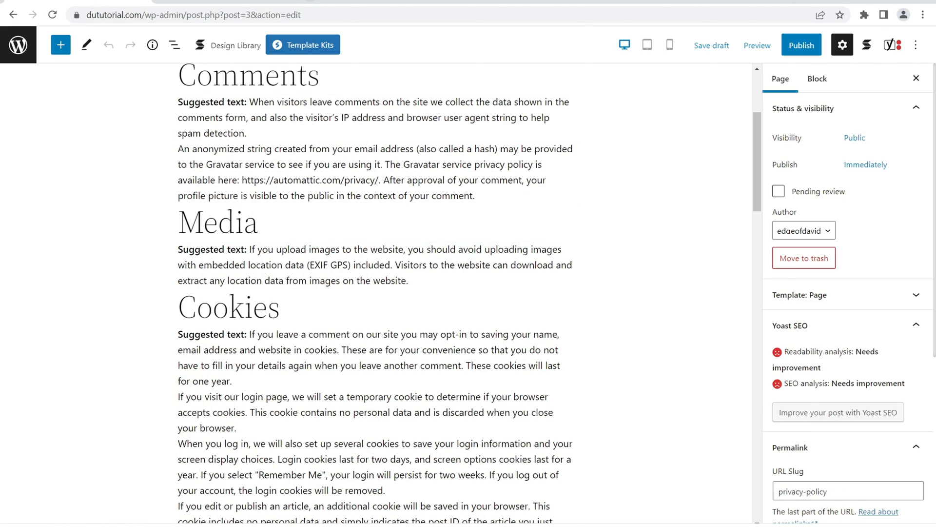
# Return to the live homepage and look back up from the footer through the blog posts
pyautogui.click(224, 1)
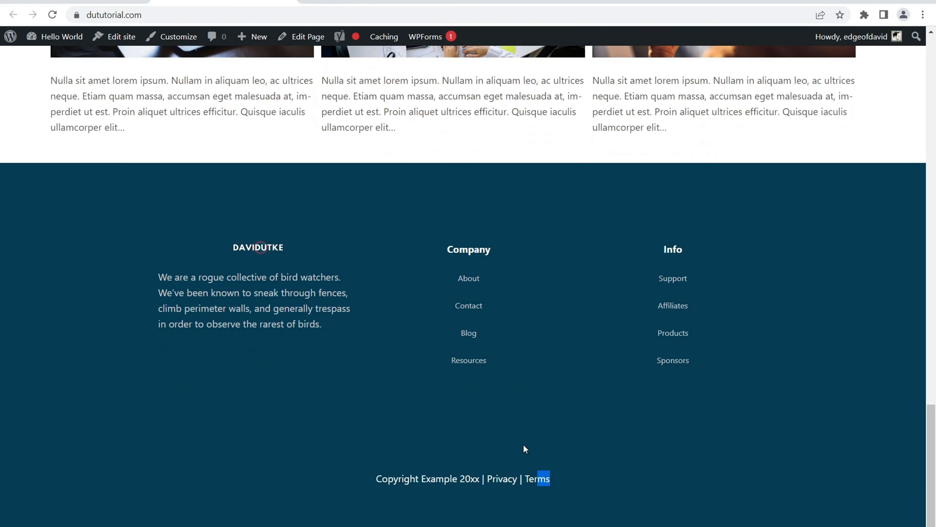
pyautogui.scroll(15, 511, 408)
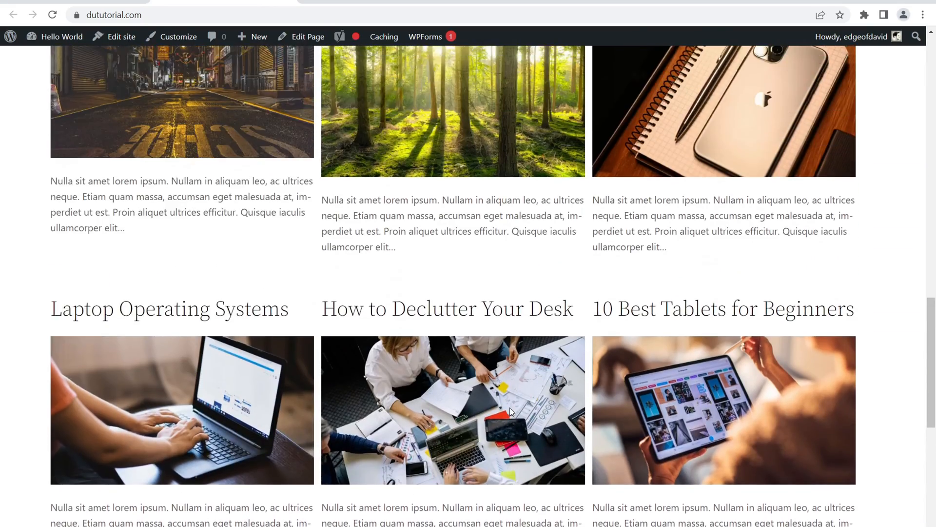